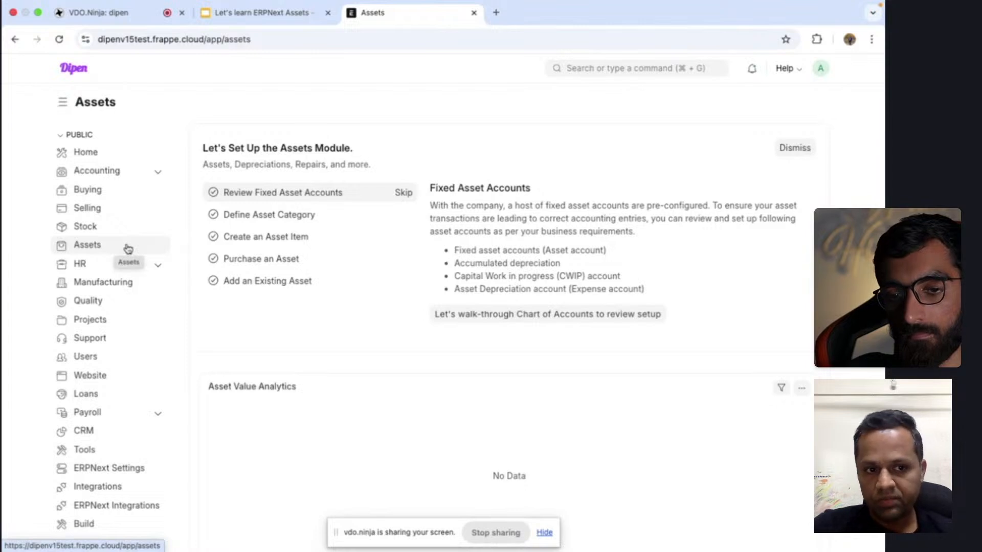
# Review the presentation slides on the Assets module's masters, settings and transactions, and return to ERPNext.
pyautogui.click(263, 12)
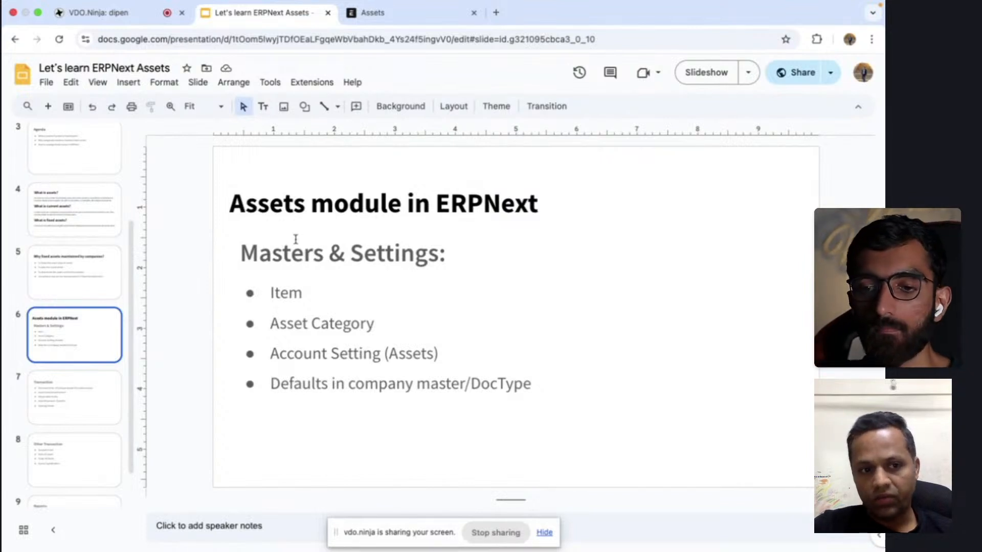
pyautogui.click(81, 402)
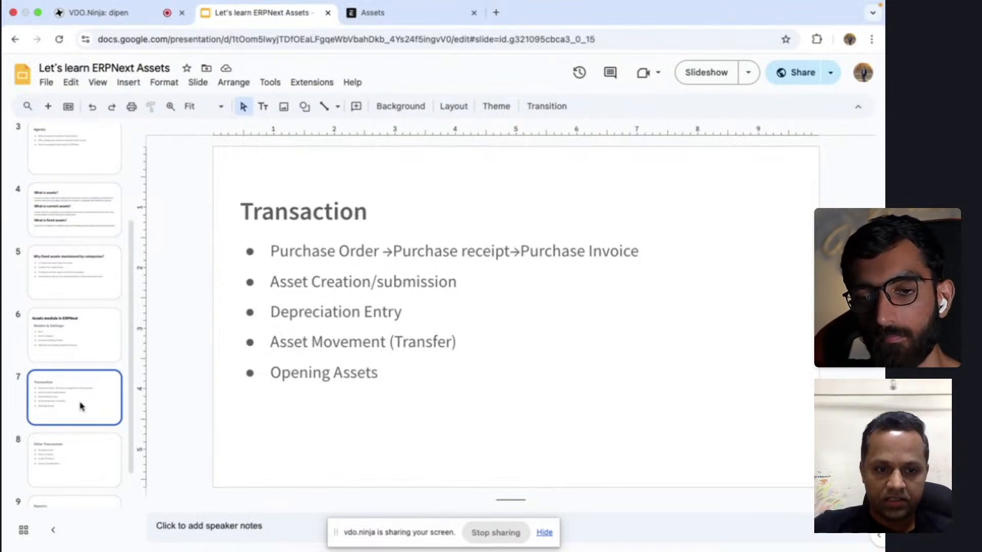
pyautogui.click(78, 347)
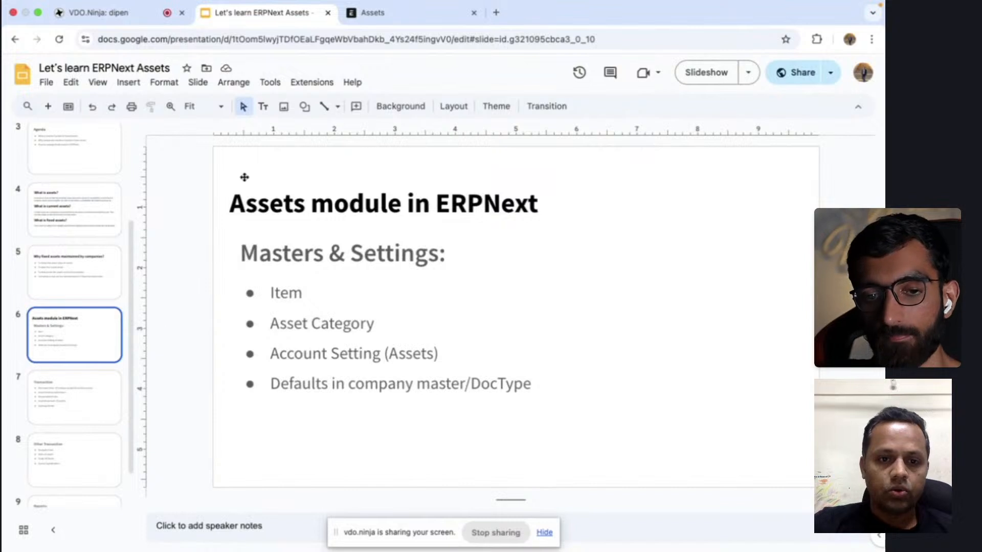
pyautogui.click(358, 15)
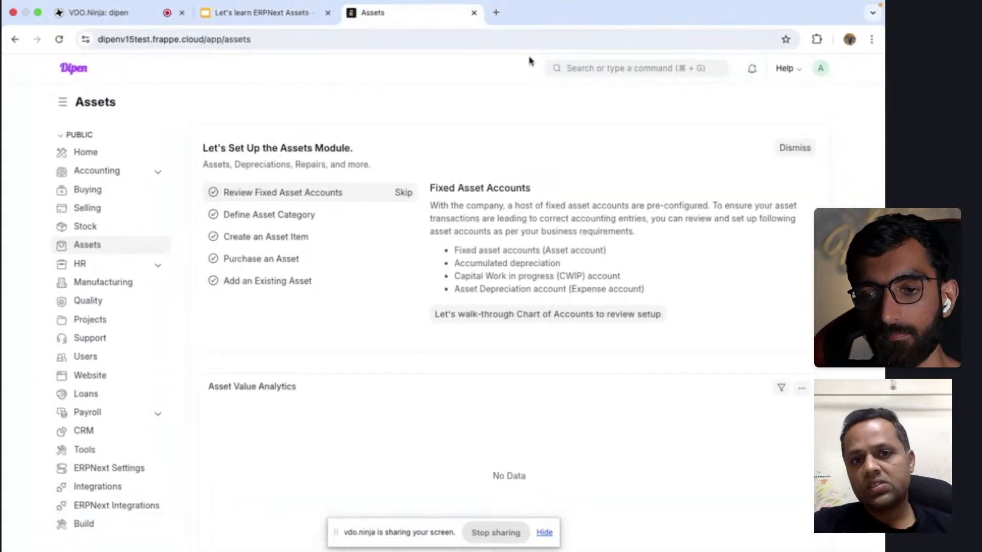
# Open the Item list and start a new item in the full form.
pyautogui.click(577, 69)
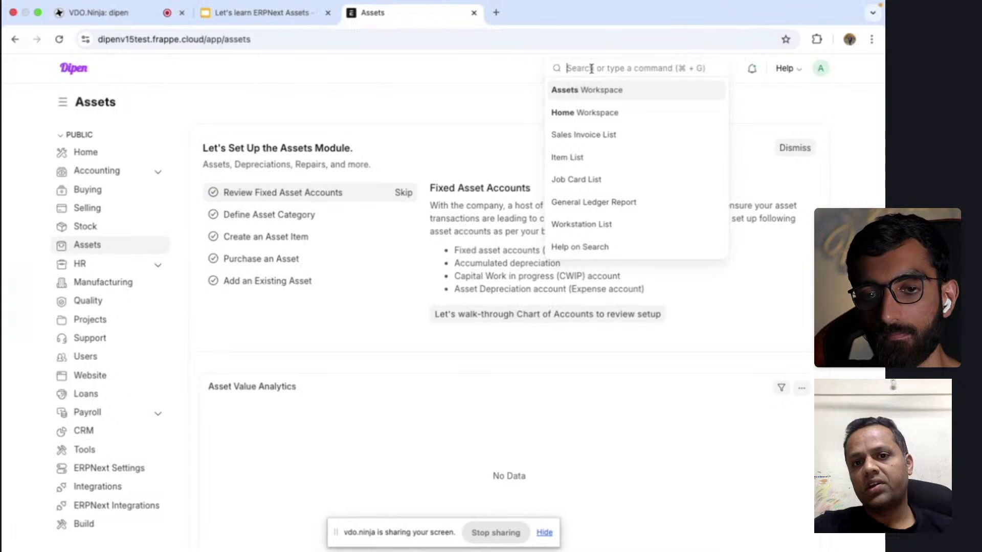
pyautogui.write('It')
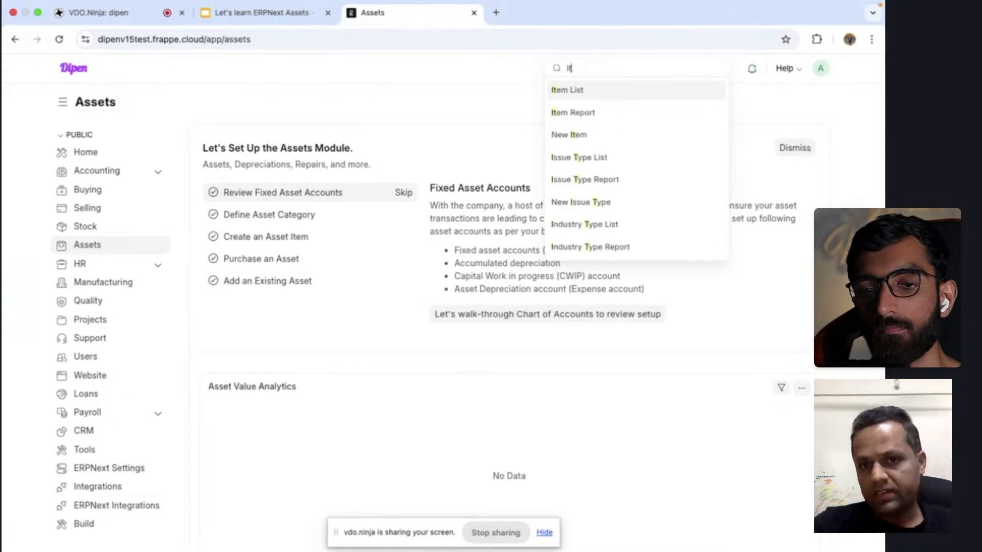
pyautogui.write('e')
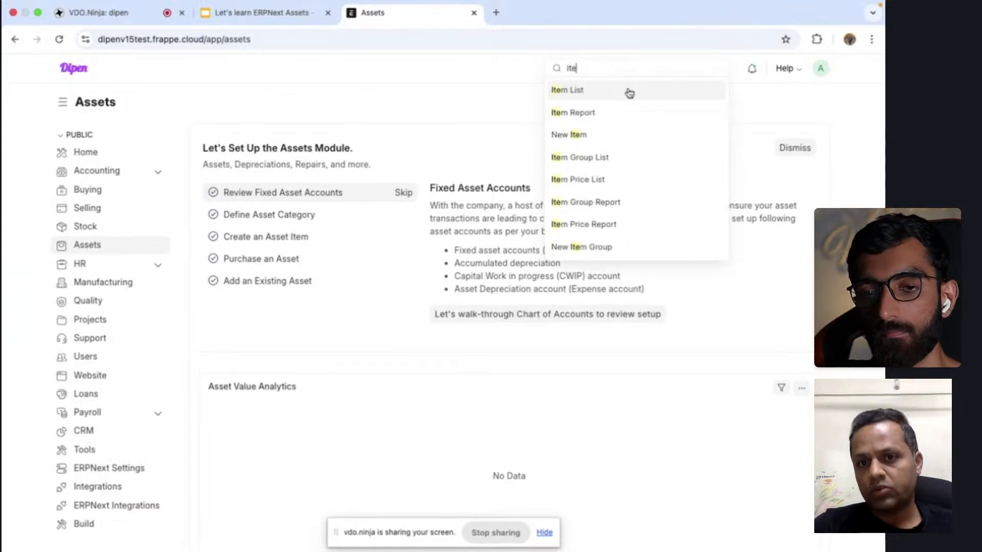
pyautogui.click(629, 93)
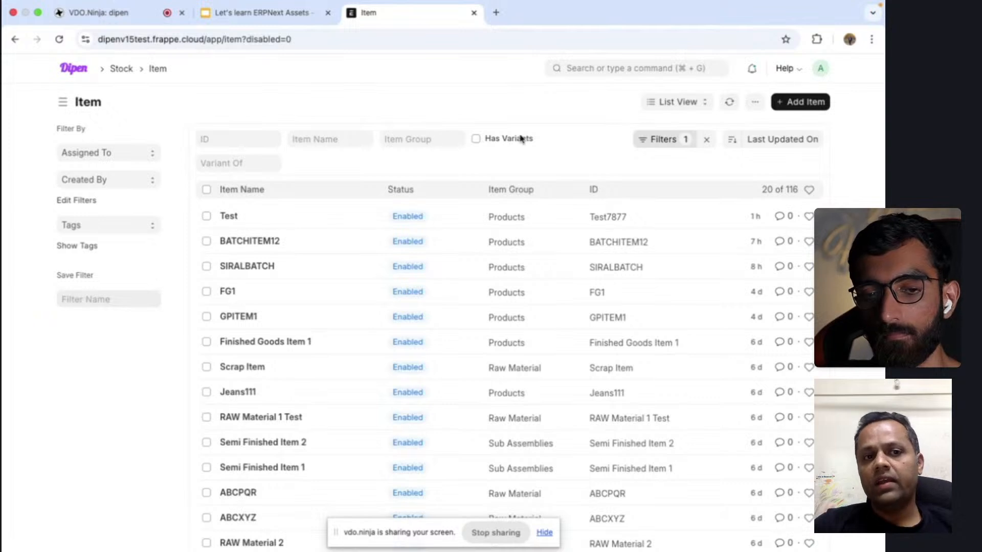
pyautogui.click(819, 105)
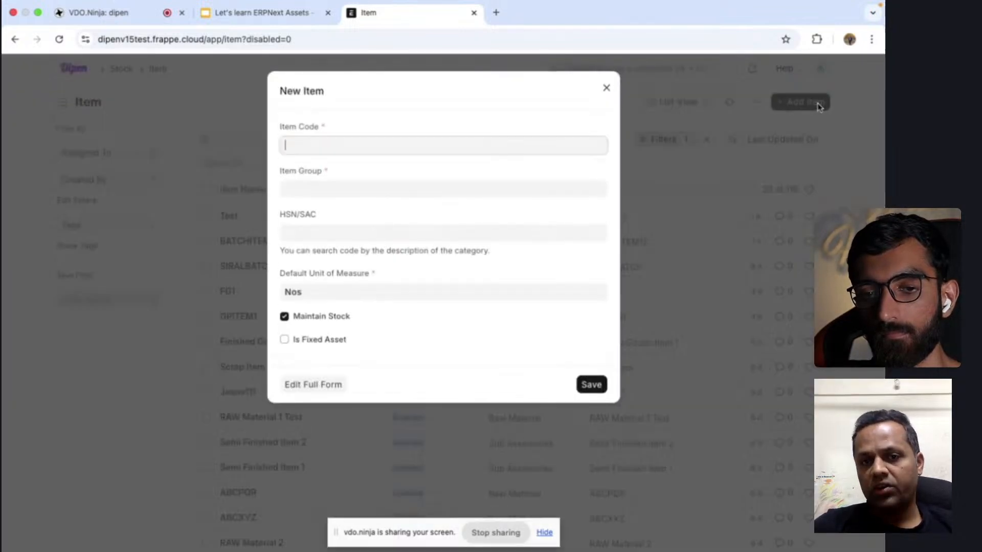
pyautogui.click(314, 386)
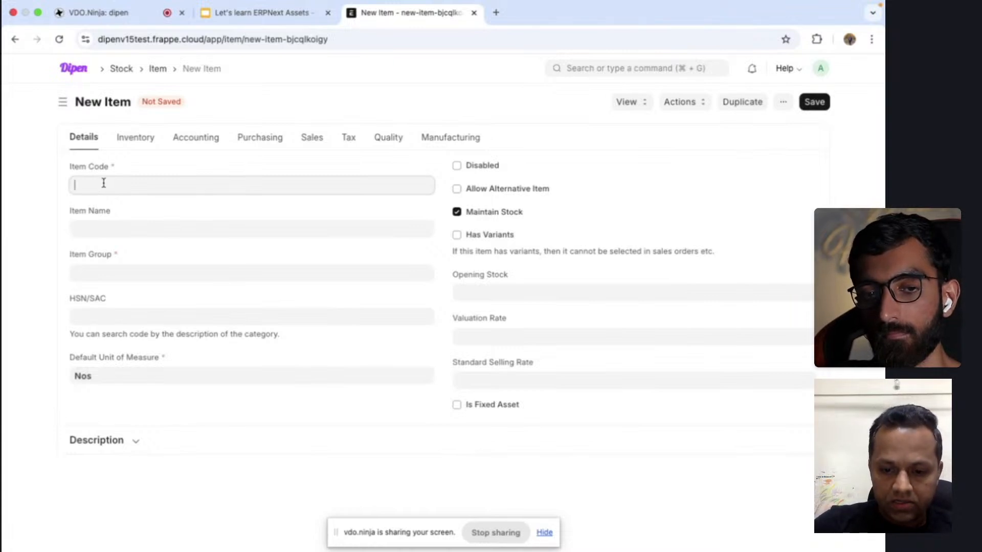
# Enter Laptop as the item code, disable Maintain Stock and mark the item as a fixed asset.
pyautogui.write('Lap')
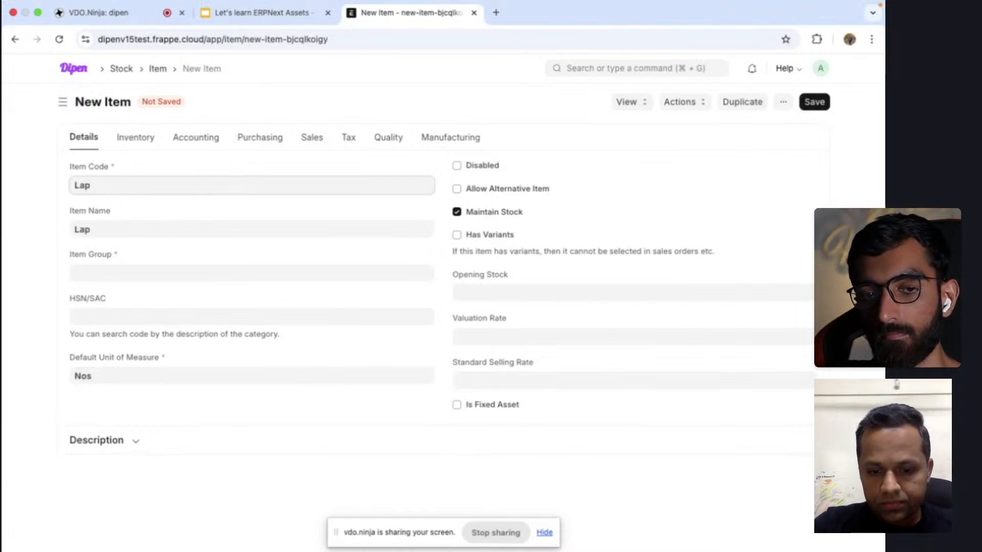
pyautogui.write('top')
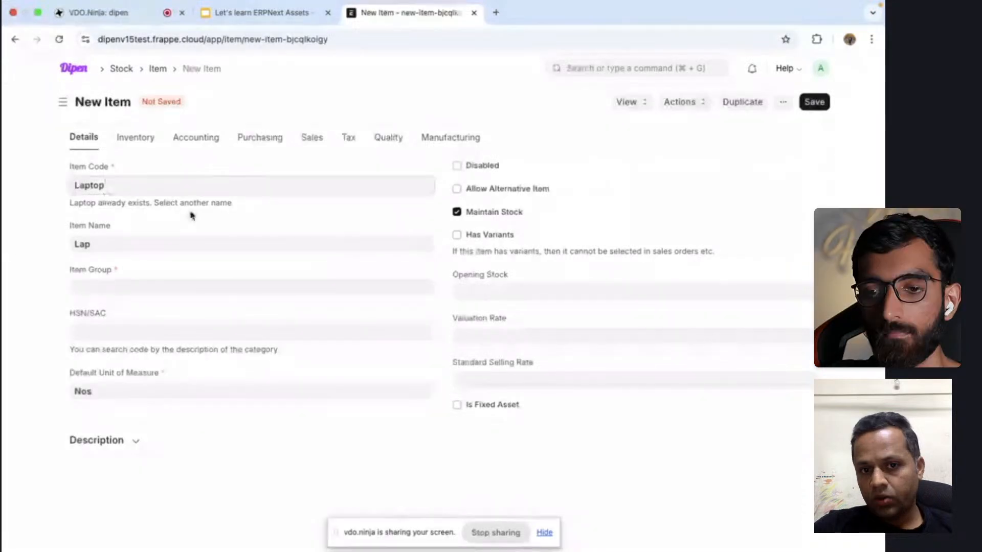
pyautogui.click(457, 212)
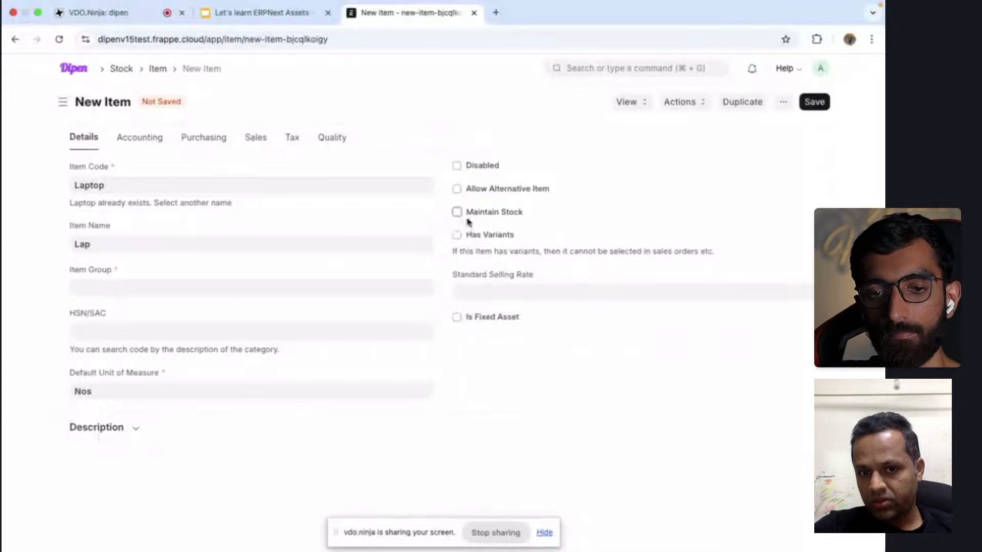
pyautogui.click(457, 318)
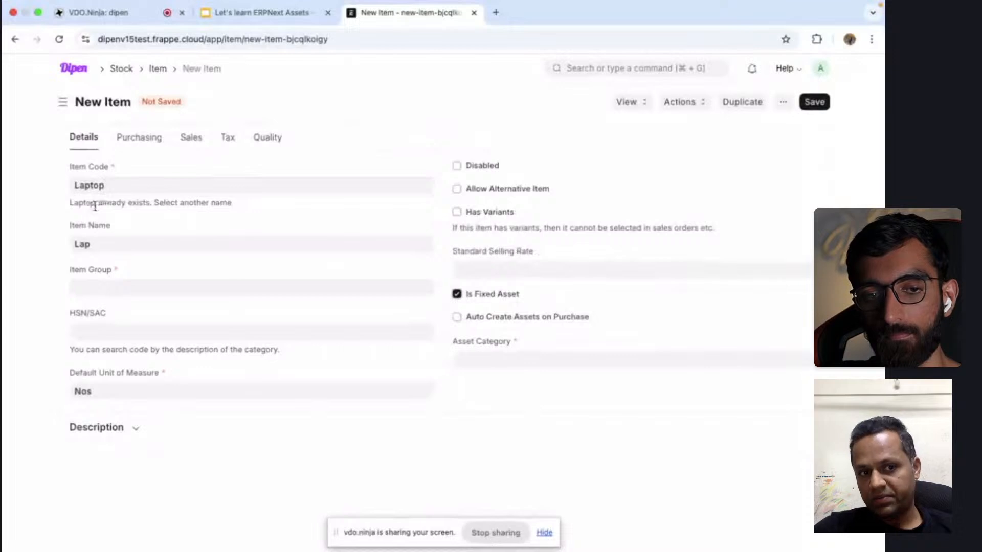
pyautogui.click(75, 186)
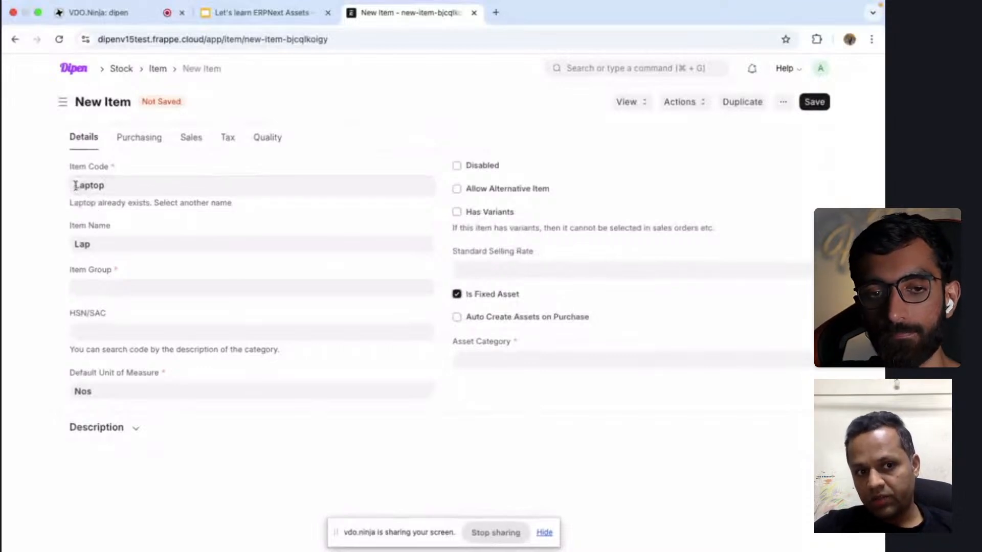
pyautogui.moveTo(75, 186); pyautogui.dragTo(106, 186)
pyautogui.click(174, 228)
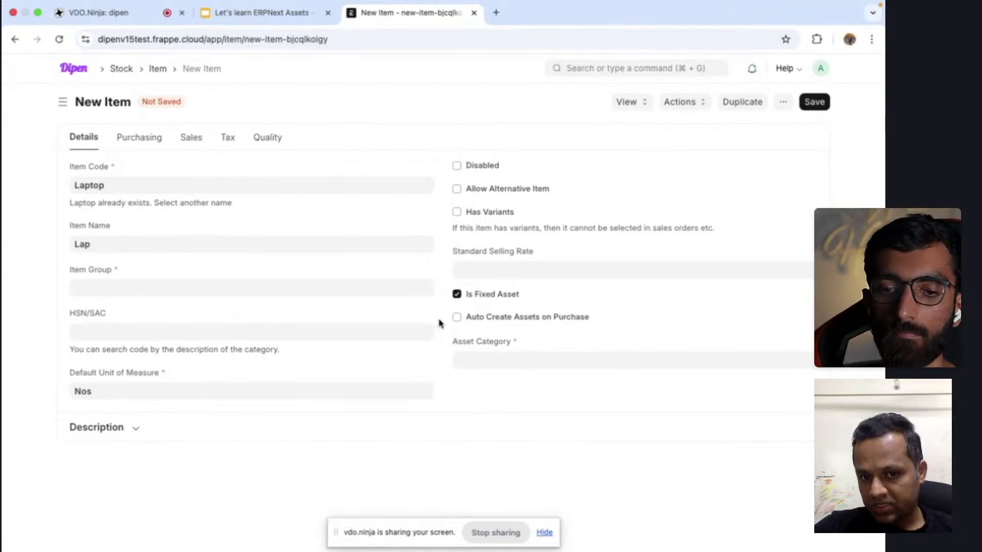
# Enable Auto Create Assets on Purchase for the item and set its asset category to Office Equipments.
pyautogui.click(457, 318)
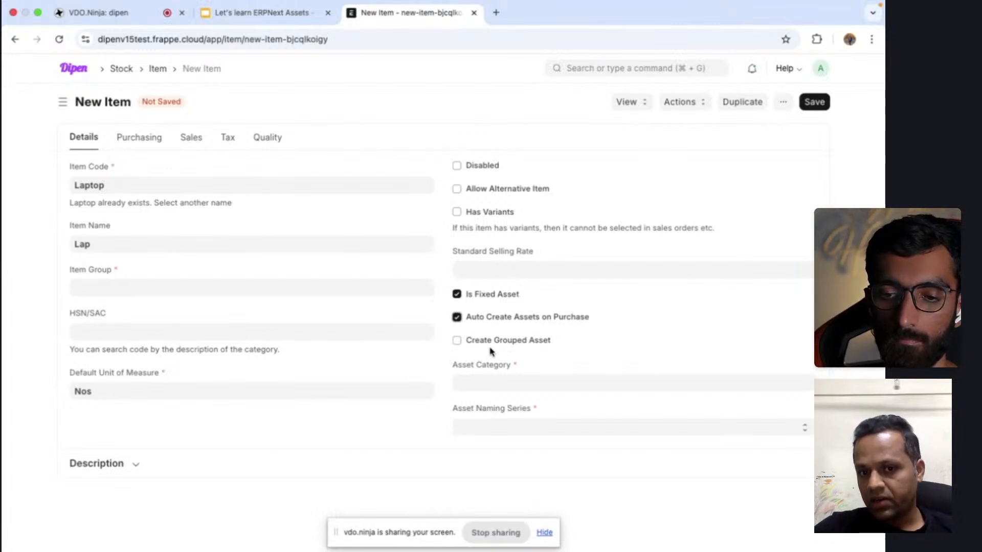
pyautogui.click(498, 386)
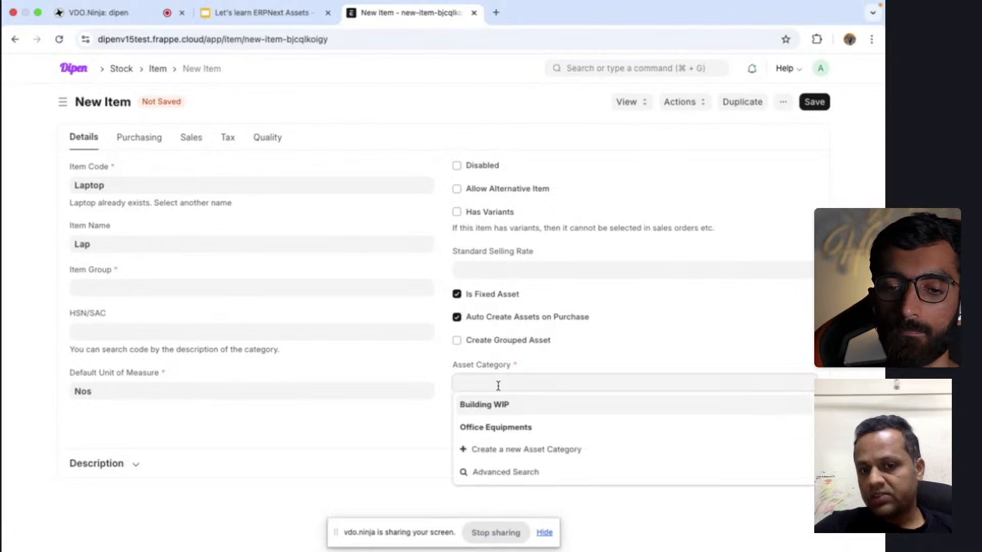
pyautogui.click(478, 431)
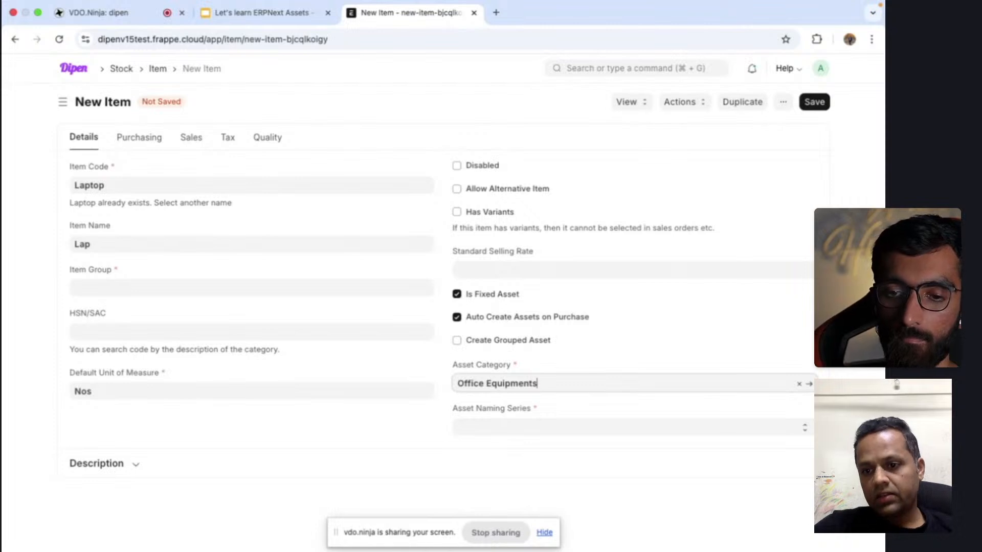
# In the Office Equipments category, set the accumulated depreciation account to Accumulated Depreciations - D and the depreciation expense account to Depreciation - D, and save.
pyautogui.click(810, 387)
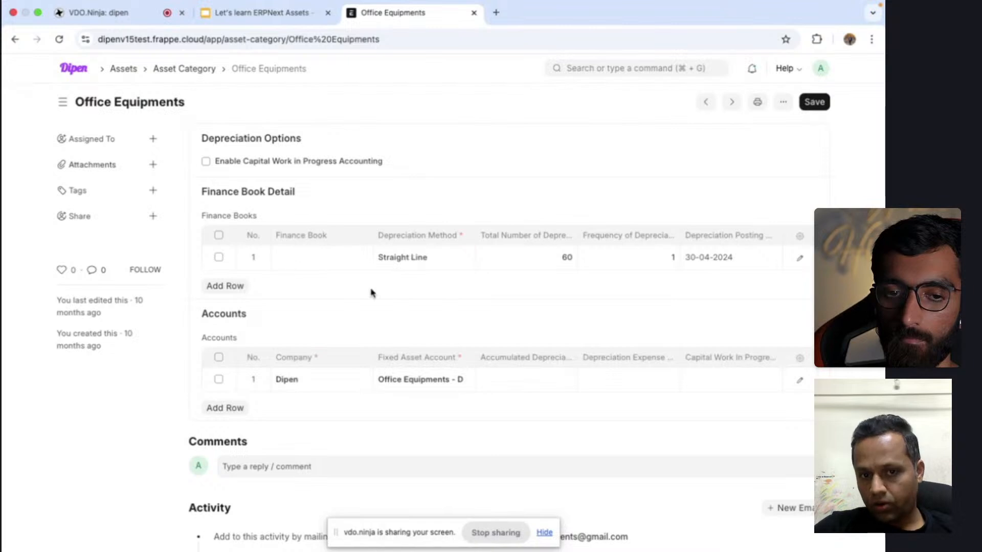
pyautogui.scroll(-2, 370, 292)
pyautogui.scroll(3, 371, 293)
pyautogui.scroll(-1, 371, 293)
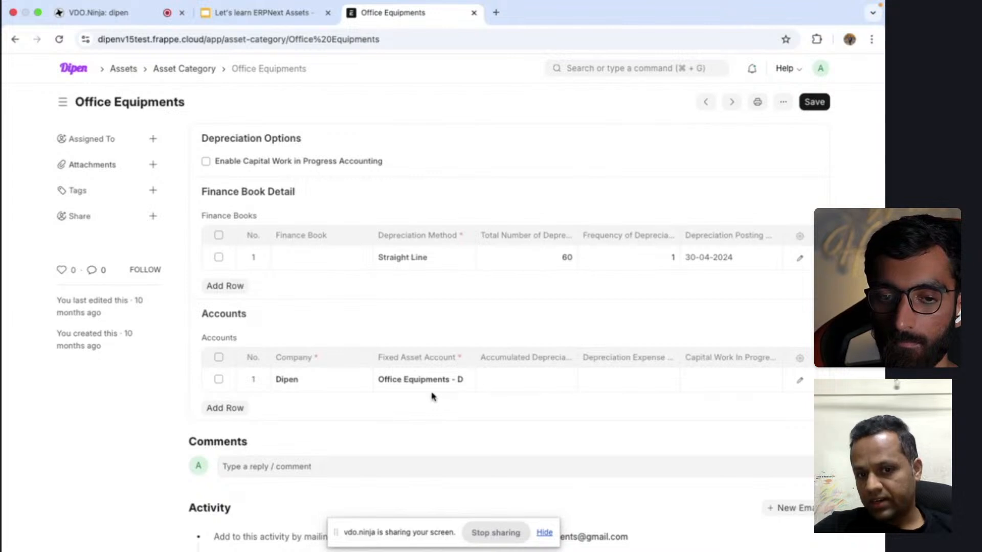
pyautogui.click(505, 383)
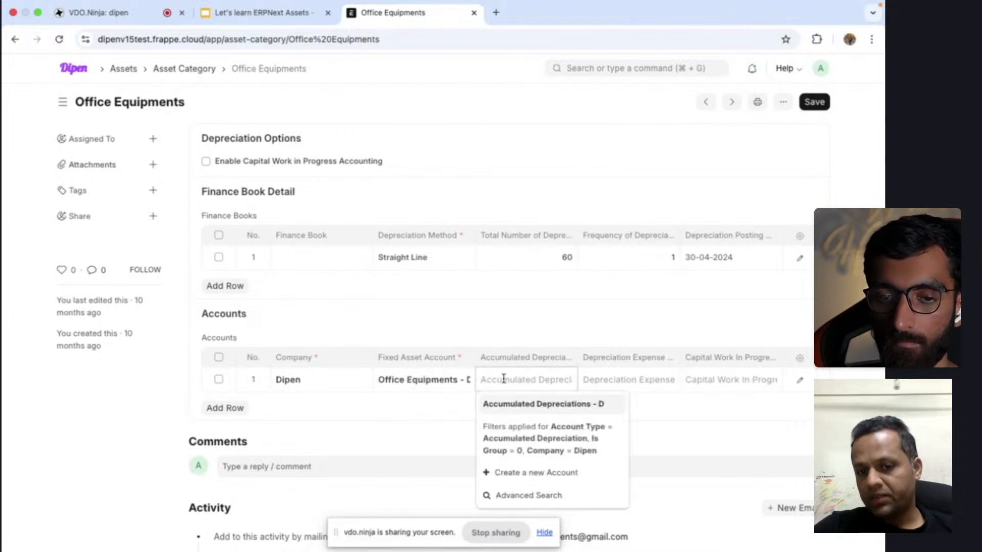
pyautogui.click(517, 404)
pyautogui.click(603, 382)
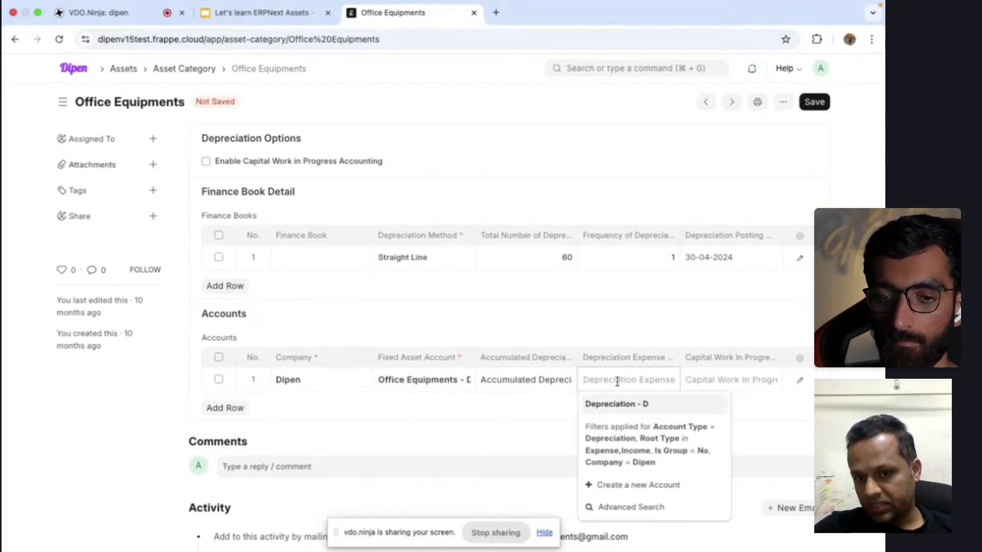
pyautogui.click(623, 398)
pyautogui.click(693, 380)
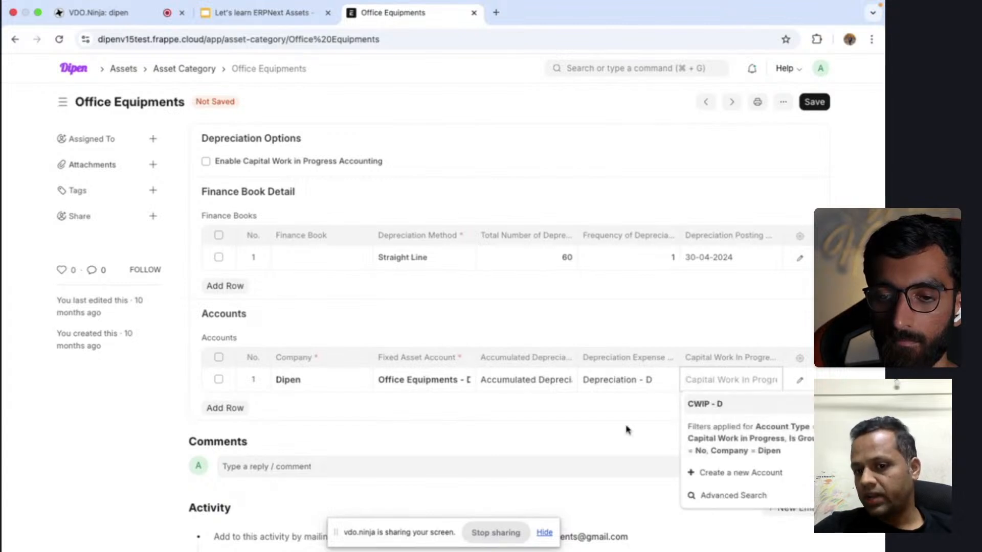
pyautogui.click(640, 413)
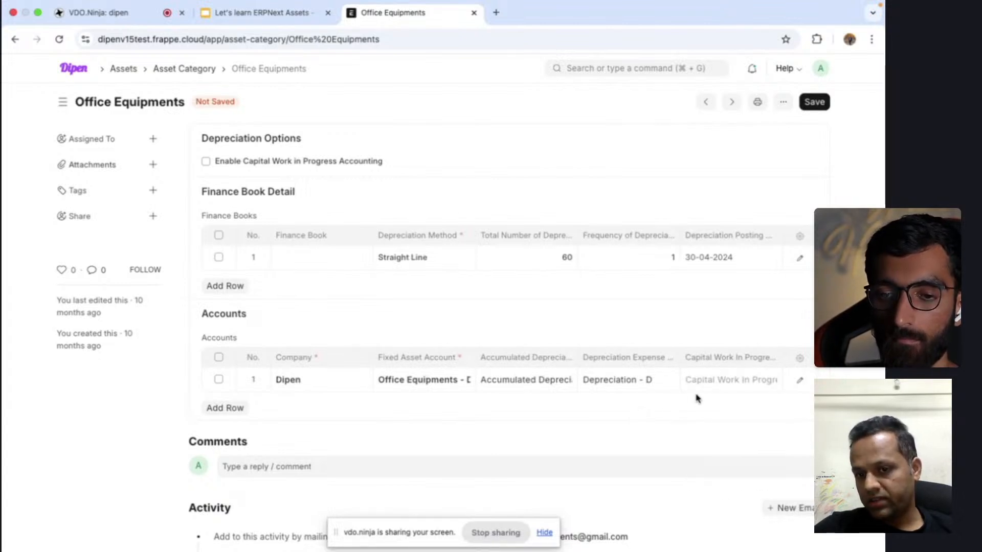
pyautogui.click(814, 102)
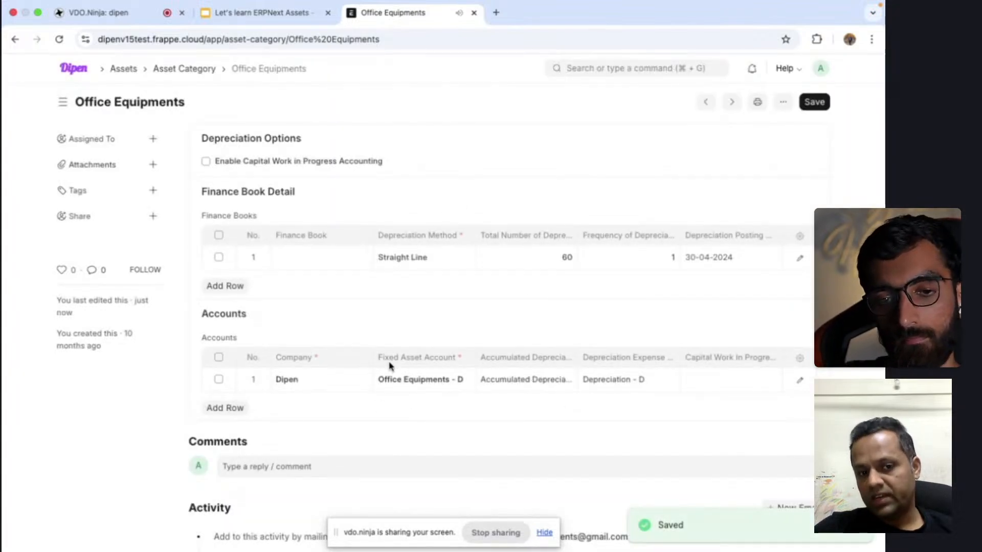
# Return to the new item and set its item group to Products and its asset naming series to ACC-ASS-.YYYY.-.
pyautogui.click(15, 40)
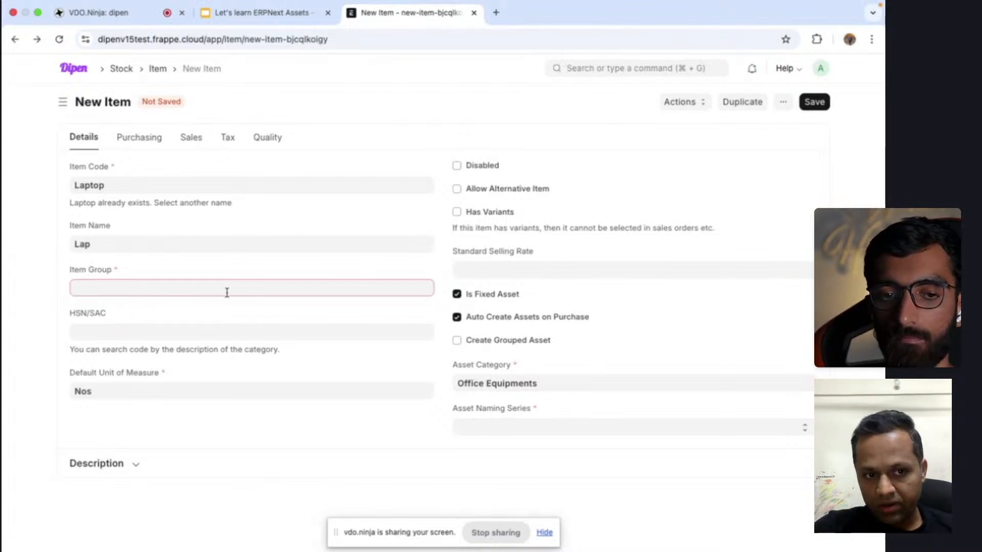
pyautogui.click(207, 288)
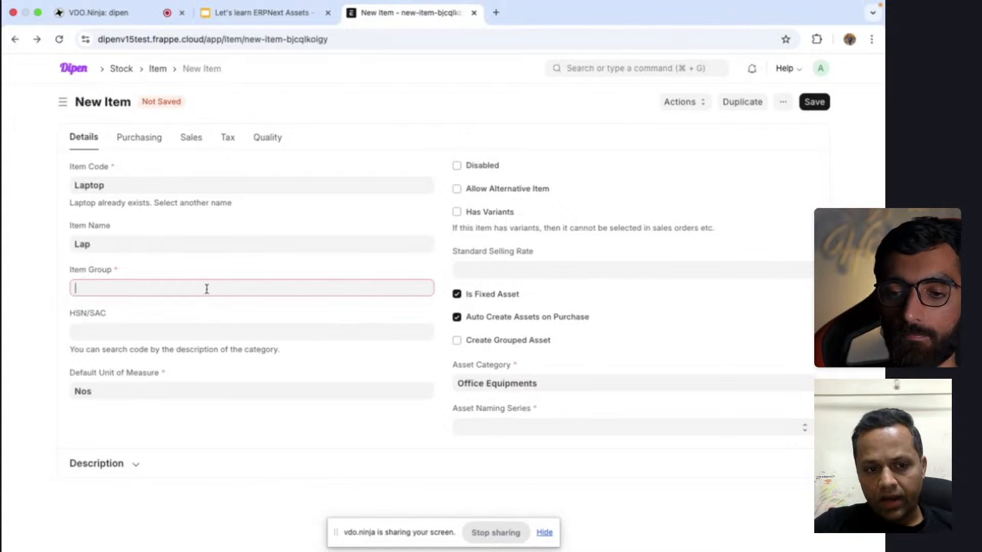
pyautogui.scroll(-3, 226, 406)
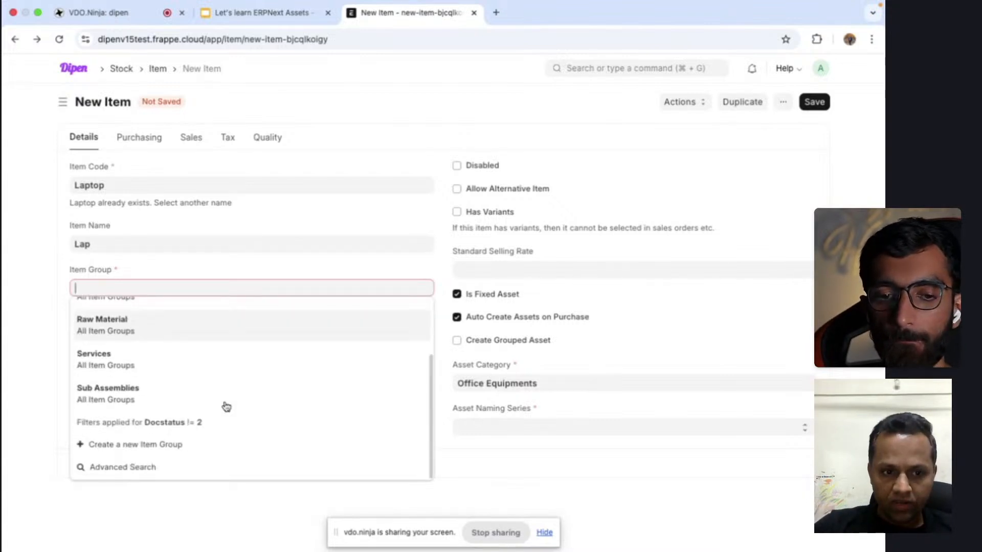
pyautogui.scroll(3, 226, 407)
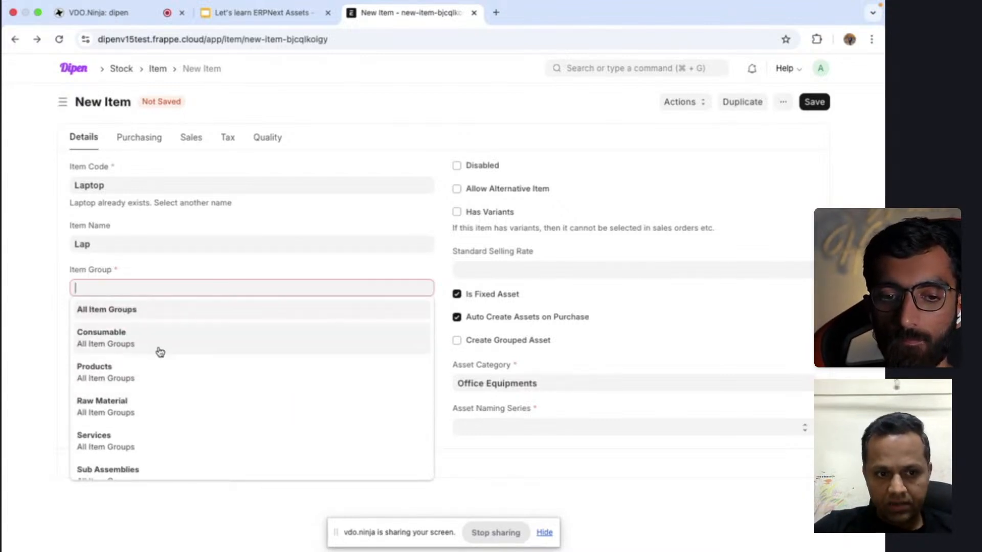
pyautogui.click(145, 375)
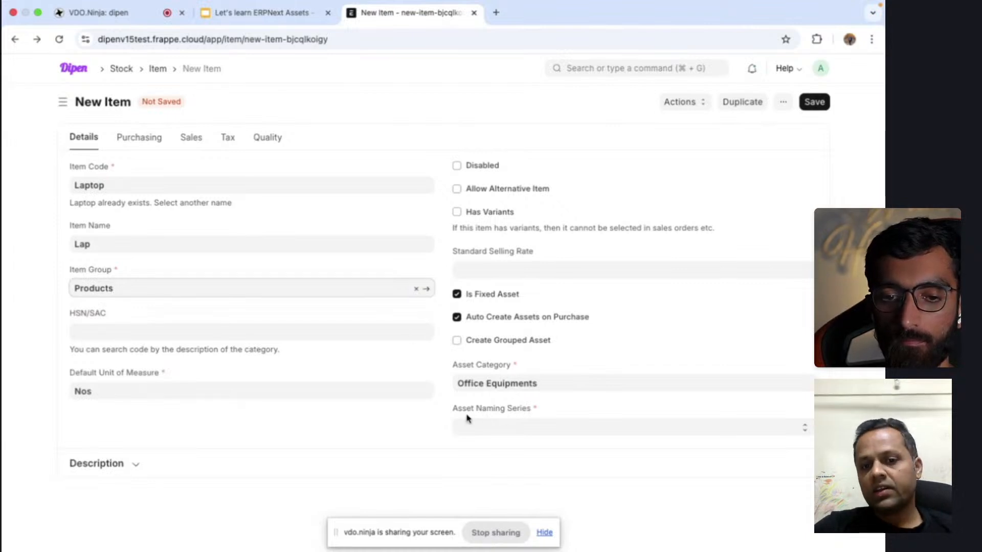
pyautogui.click(530, 430)
pyautogui.click(530, 428)
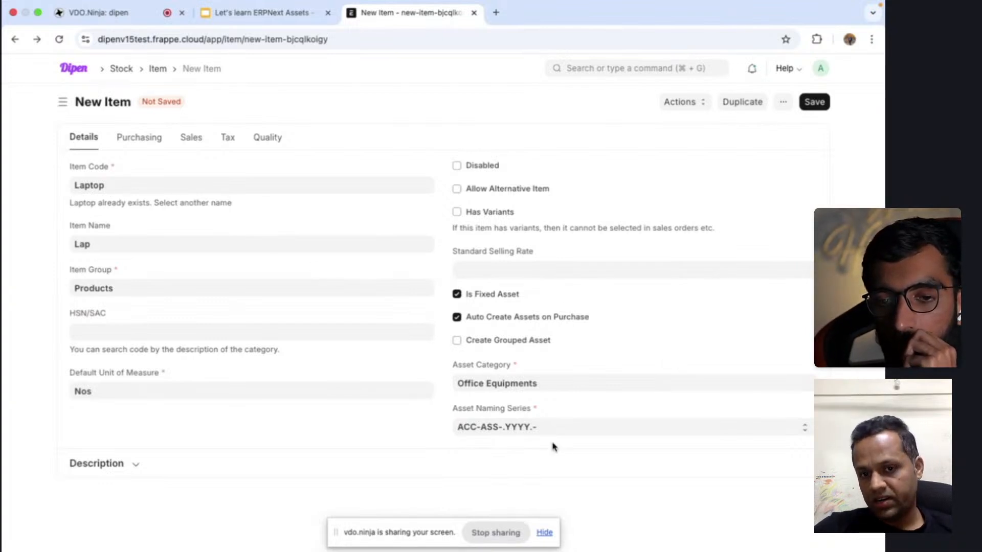
# Try saving the new item, dismiss the duplicate-name error, change the item code to Office Laptop and save.
pyautogui.click(815, 104)
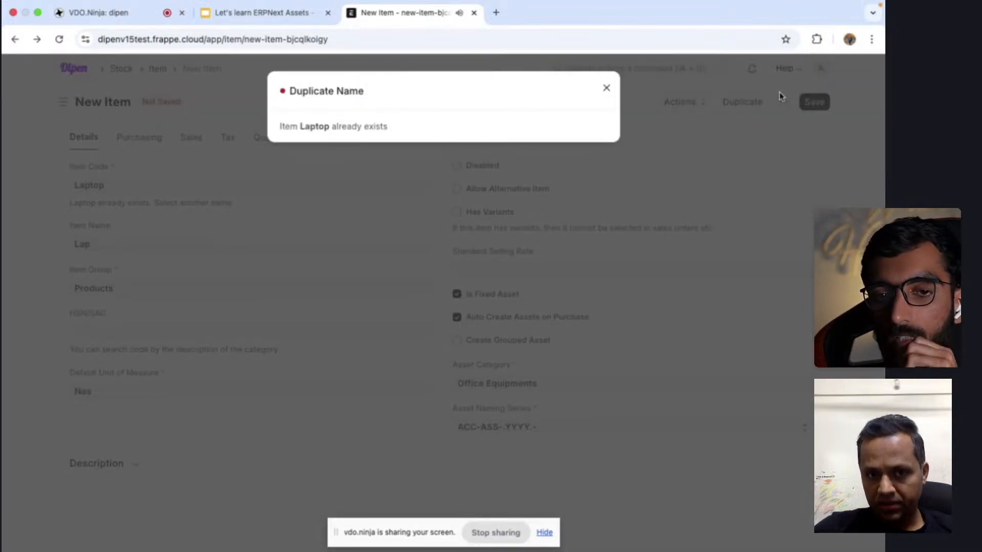
pyautogui.click(607, 92)
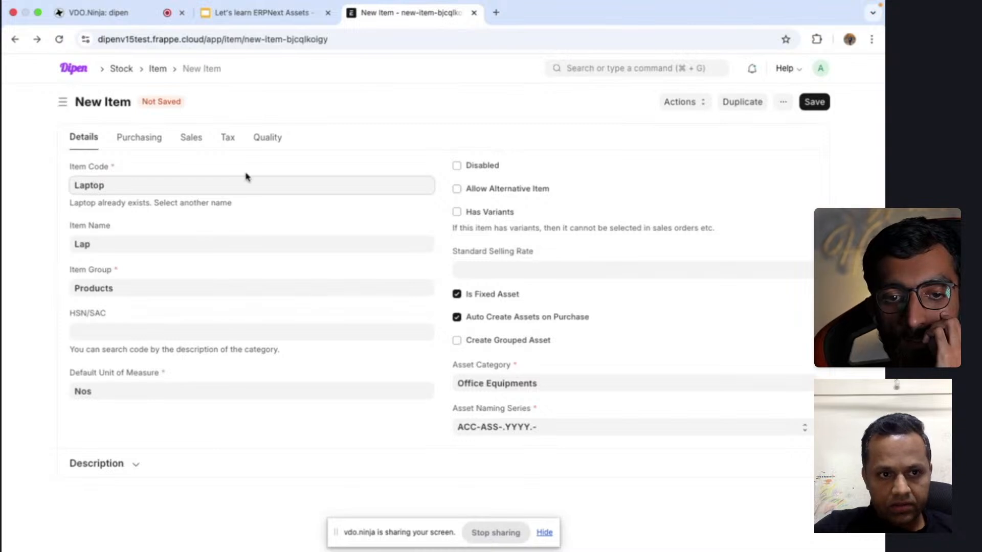
pyautogui.press('Left')
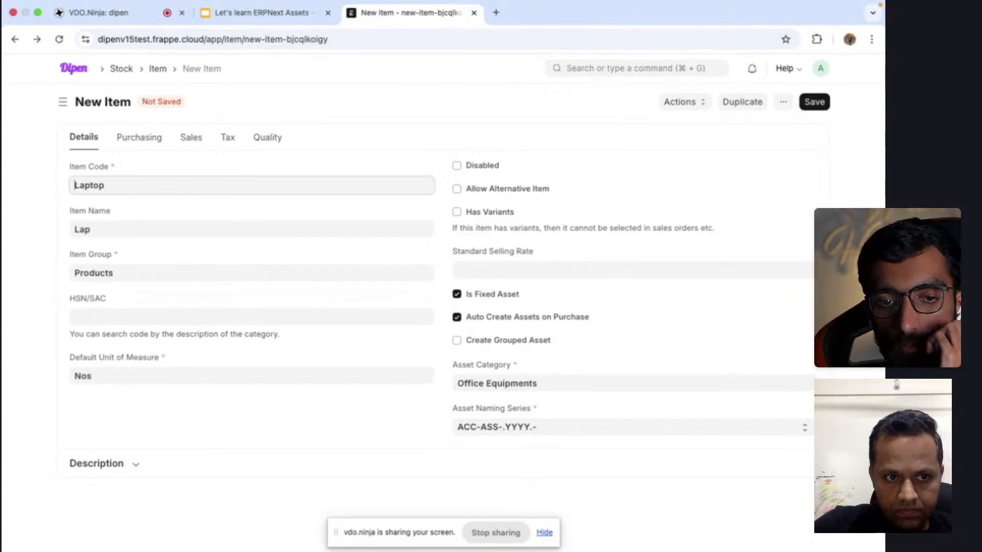
pyautogui.write('Office')
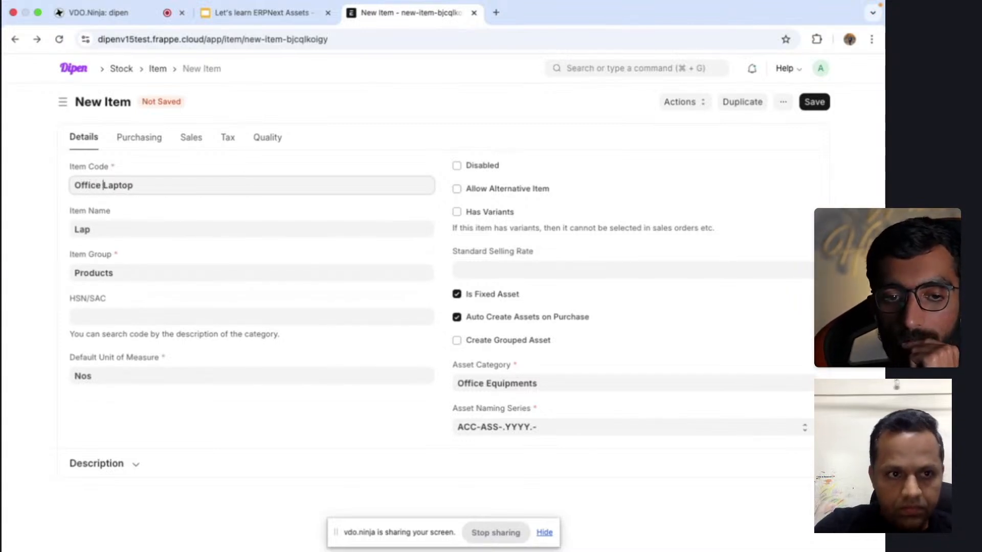
pyautogui.click(815, 104)
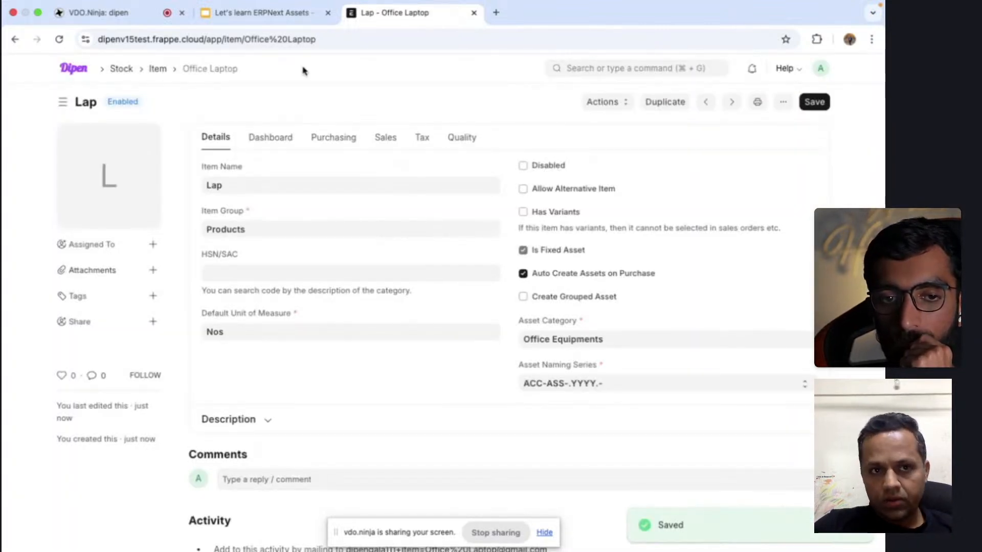
# Switch to the Google Slides presentation and review the Asset Category and Account Setting (Assets) points under Masters & Settings.
pyautogui.click(282, 13)
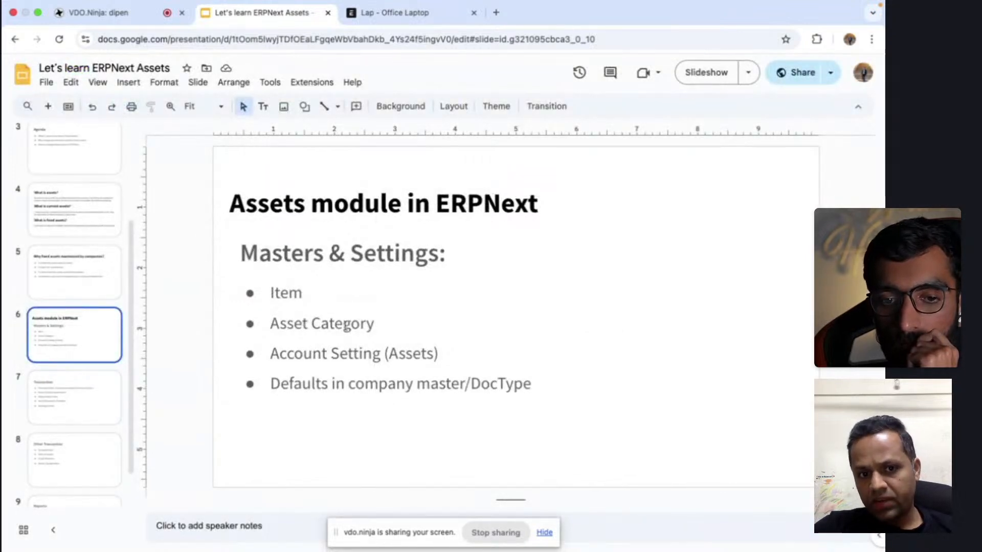
pyautogui.tripleClick(395, 326)
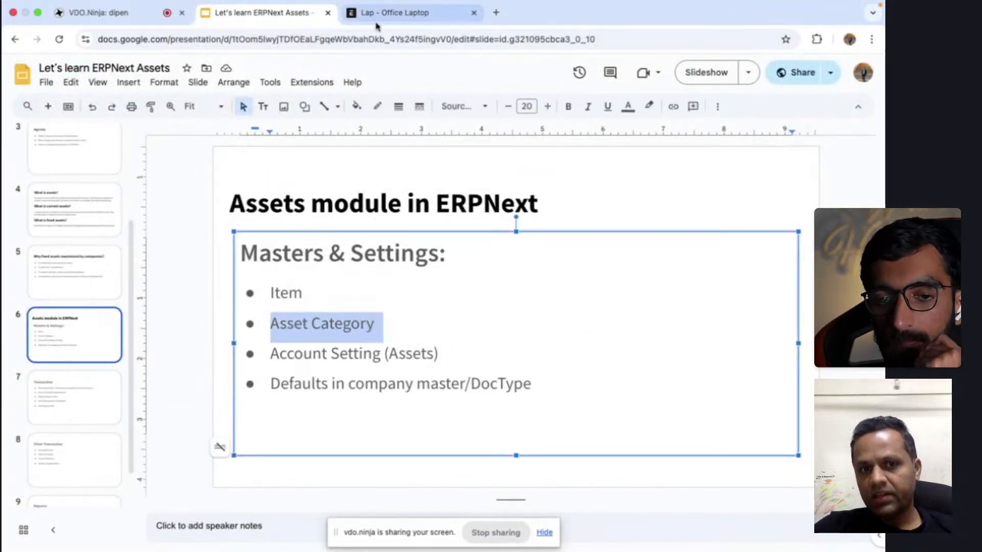
pyautogui.click(447, 355)
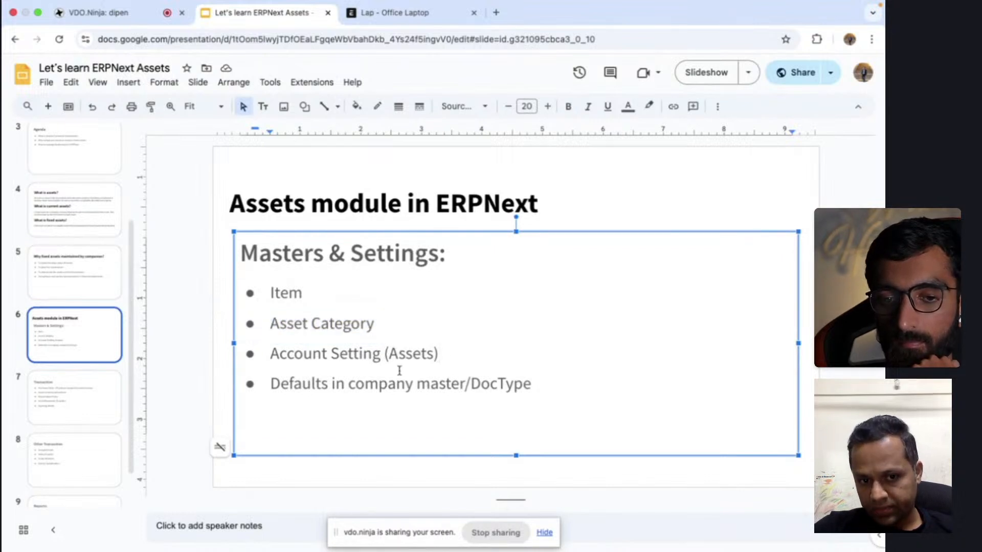
# Return to ERPNext, search for Accounts Settings and display its Assets section.
pyautogui.click(389, 13)
pyautogui.click(559, 67)
pyautogui.write('Acc')
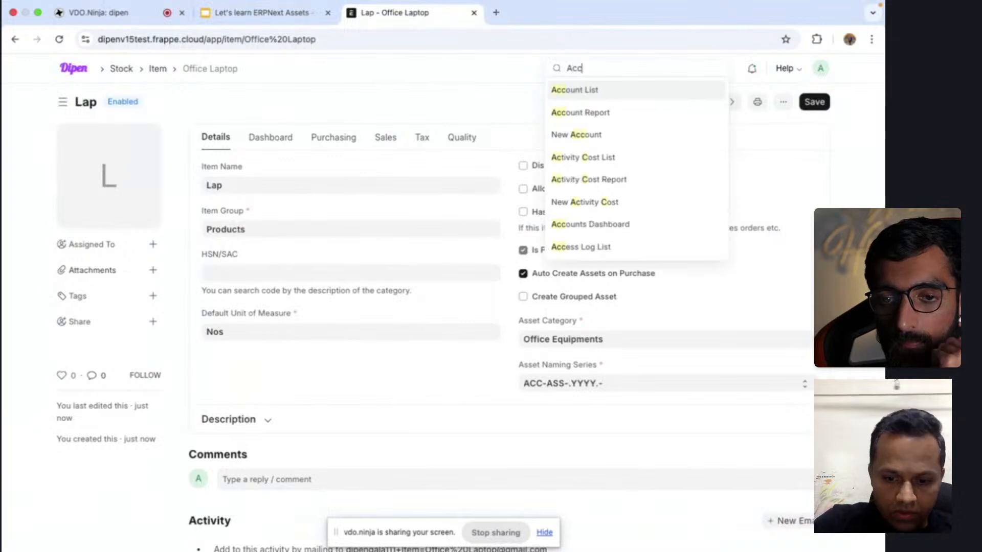
pyautogui.write('ount se')
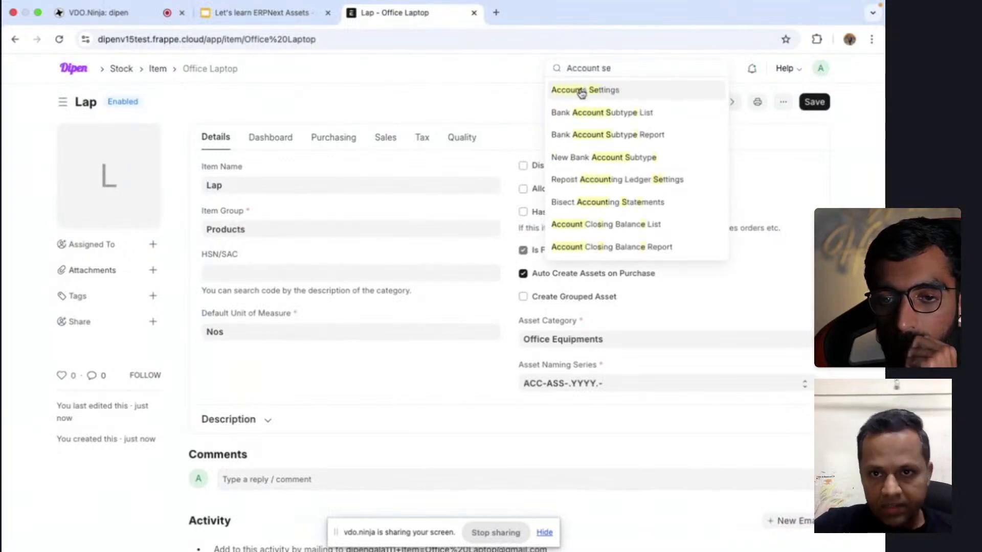
pyautogui.click(582, 91)
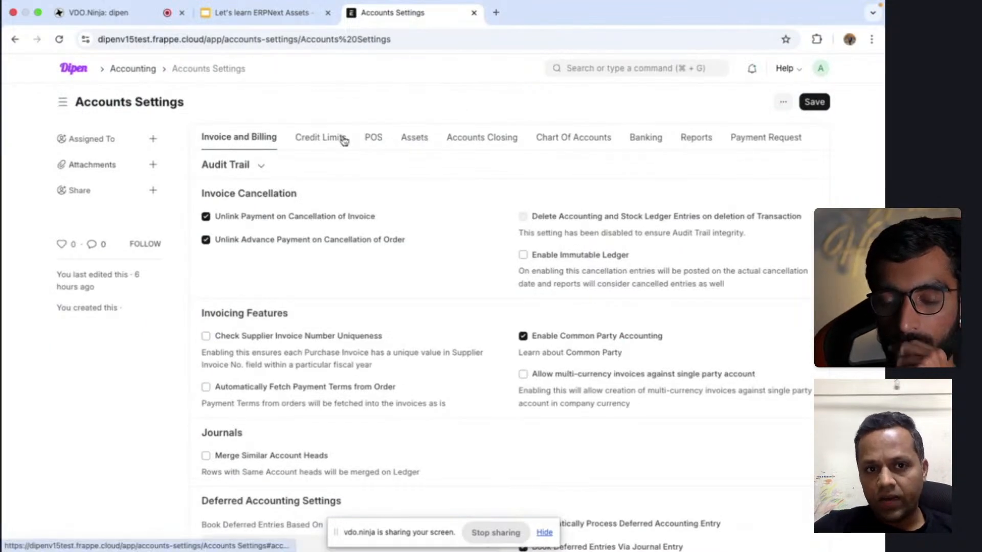
pyautogui.click(414, 137)
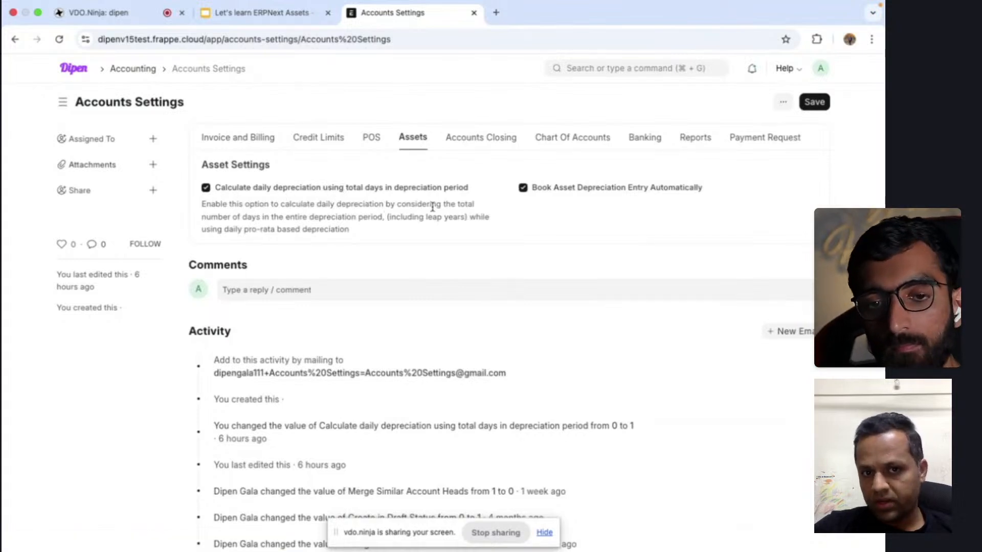
# Examine the option for calculating daily depreciation using total days in the depreciation period, including its description.
pyautogui.moveTo(478, 188); pyautogui.dragTo(206, 195)
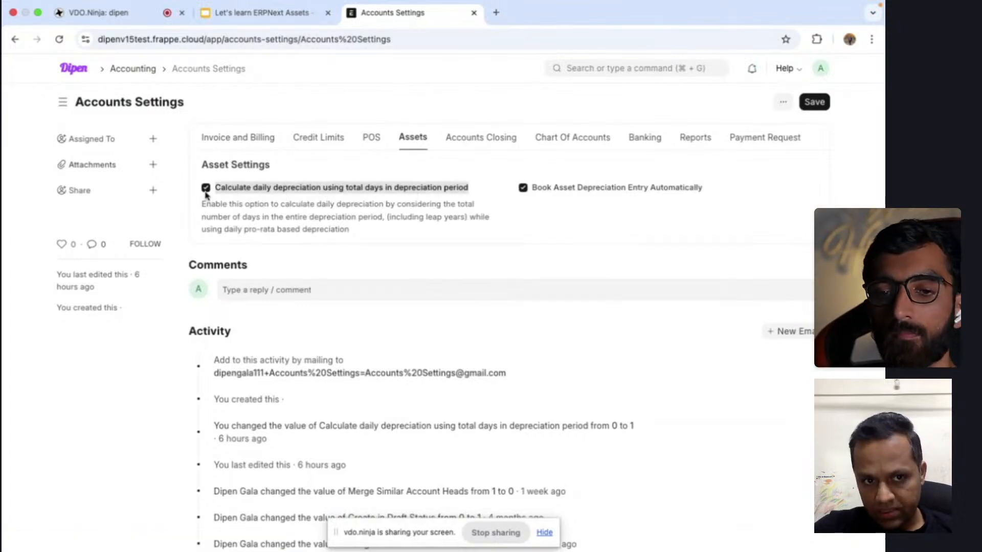
pyautogui.click(516, 219)
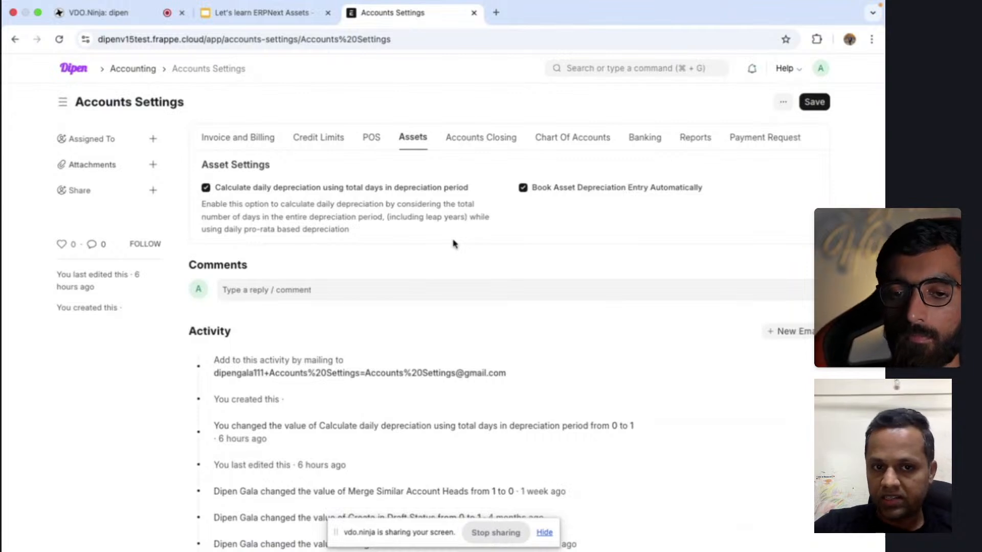
pyautogui.moveTo(201, 206); pyautogui.dragTo(376, 250)
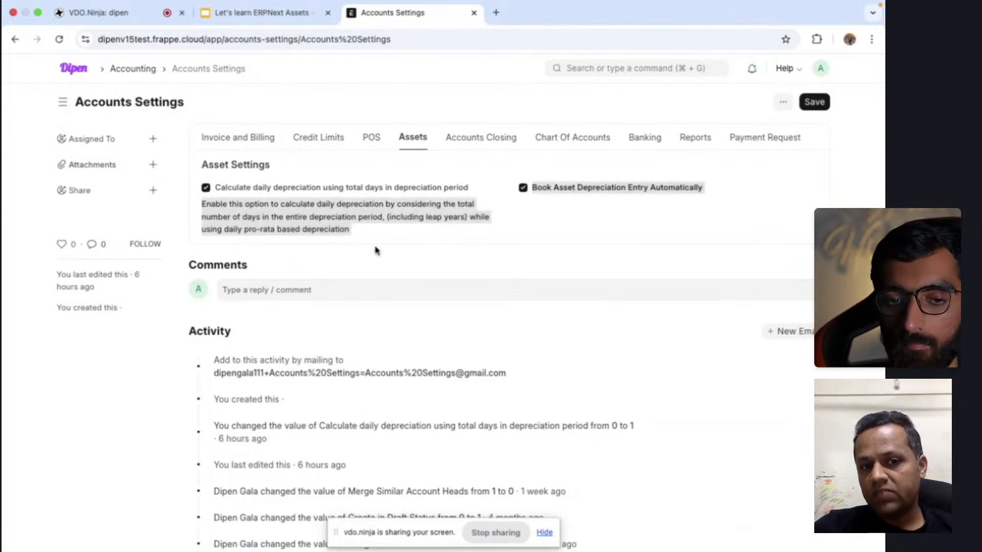
pyautogui.click(438, 240)
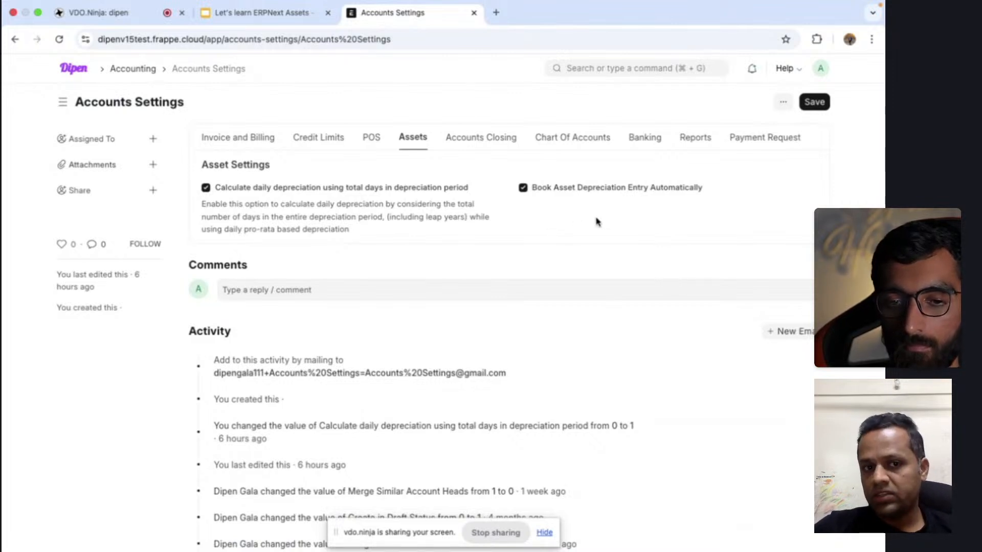
# Search for the Company list and open the record of the company with abbreviation D.
pyautogui.click(604, 68)
pyautogui.write('c')
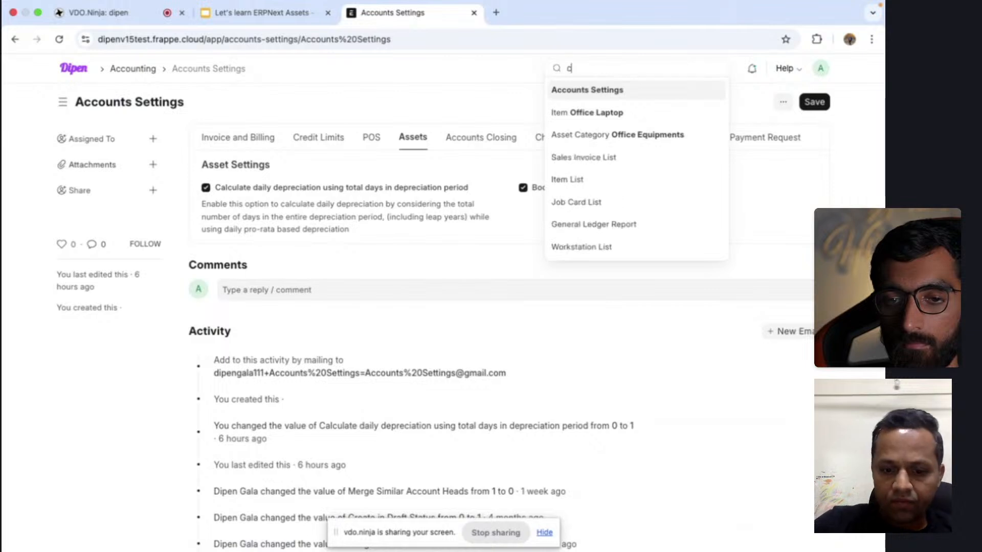
pyautogui.write('ompany')
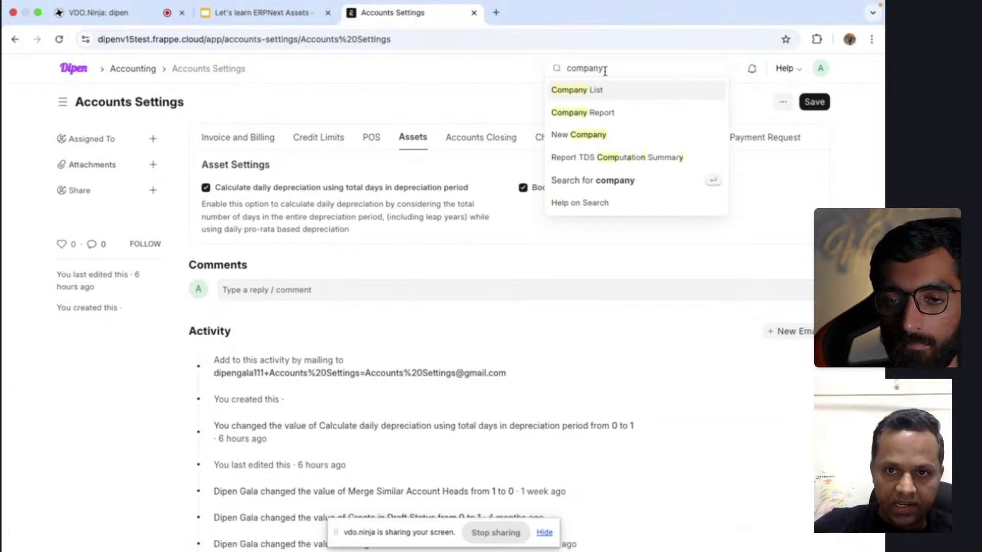
pyautogui.click(603, 94)
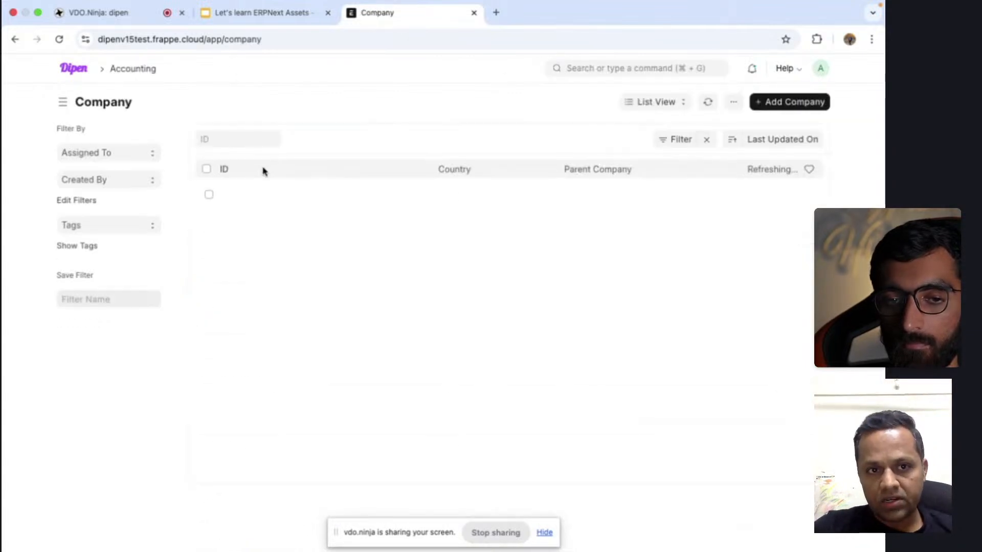
pyautogui.click(310, 452)
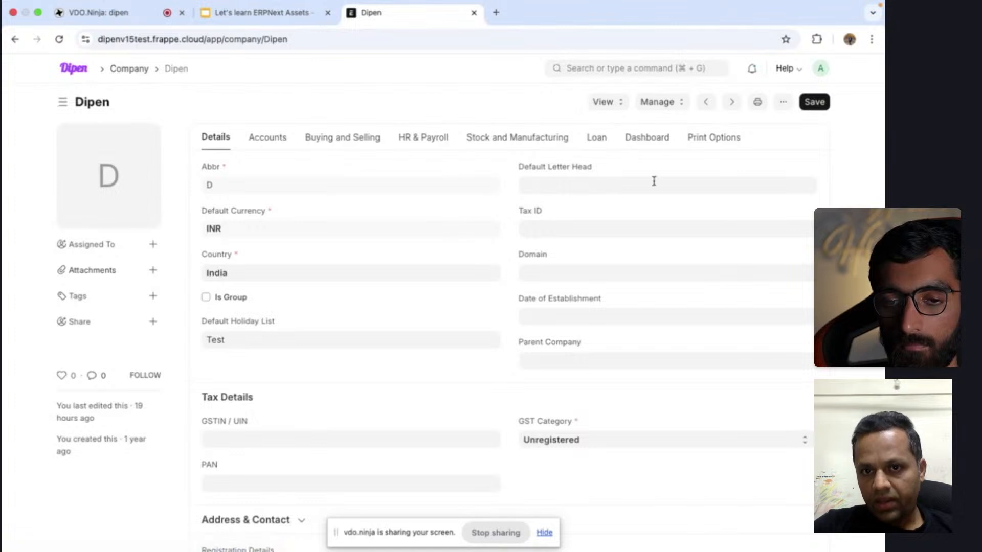
# Examine the Fixed Asset Defaults in the company's account settings, including the accumulated depreciation account.
pyautogui.scroll(-4, 569, 320)
pyautogui.scroll(4, 567, 322)
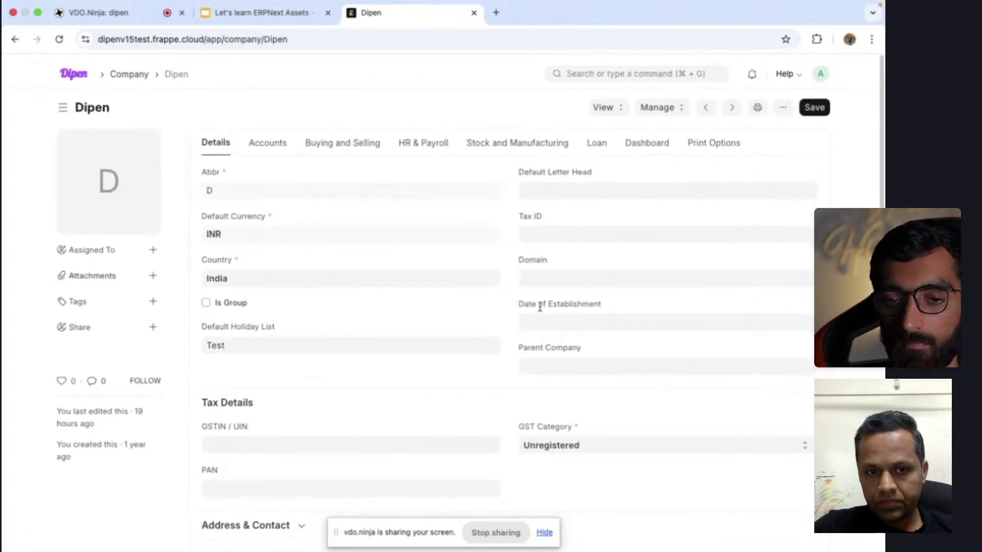
pyautogui.click(281, 137)
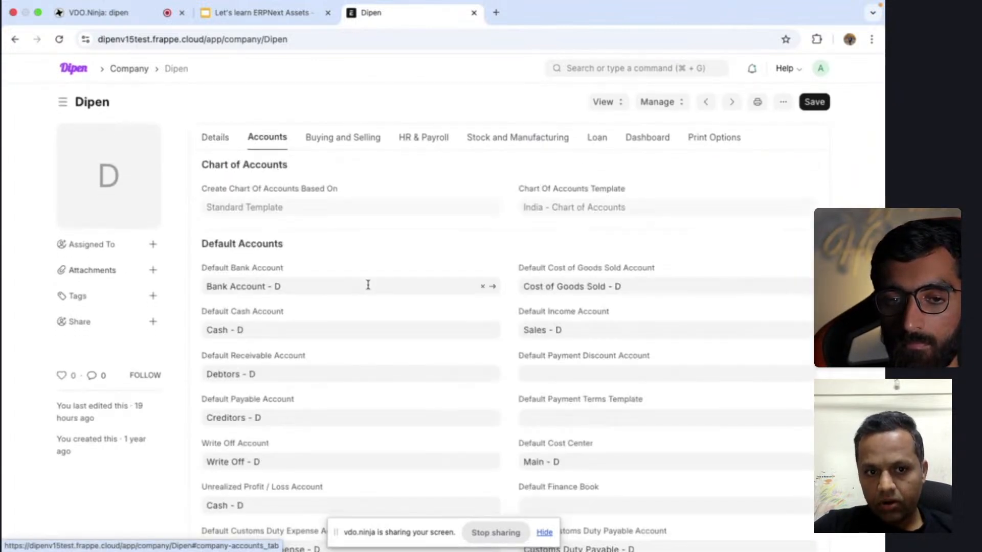
pyautogui.scroll(-20, 400, 312)
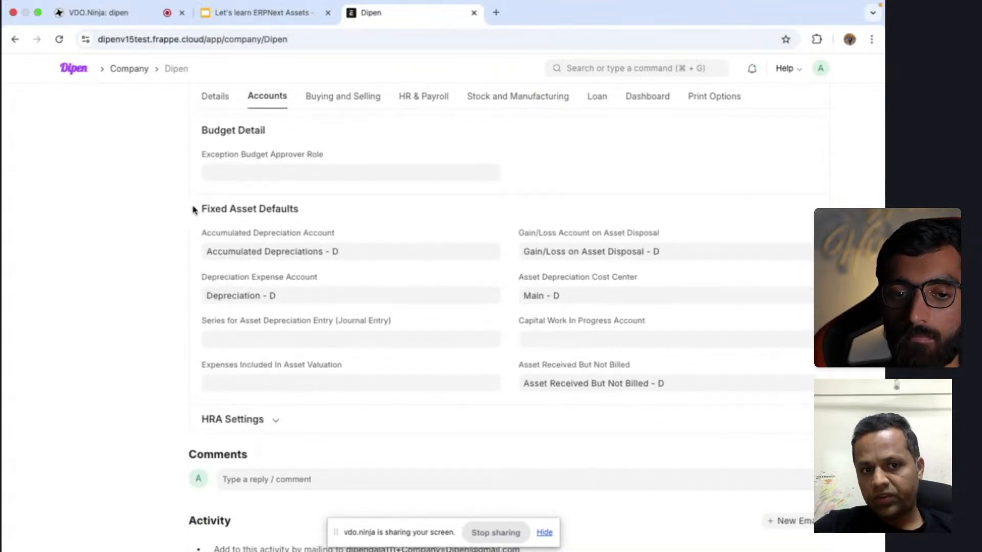
pyautogui.moveTo(193, 209); pyautogui.dragTo(305, 211)
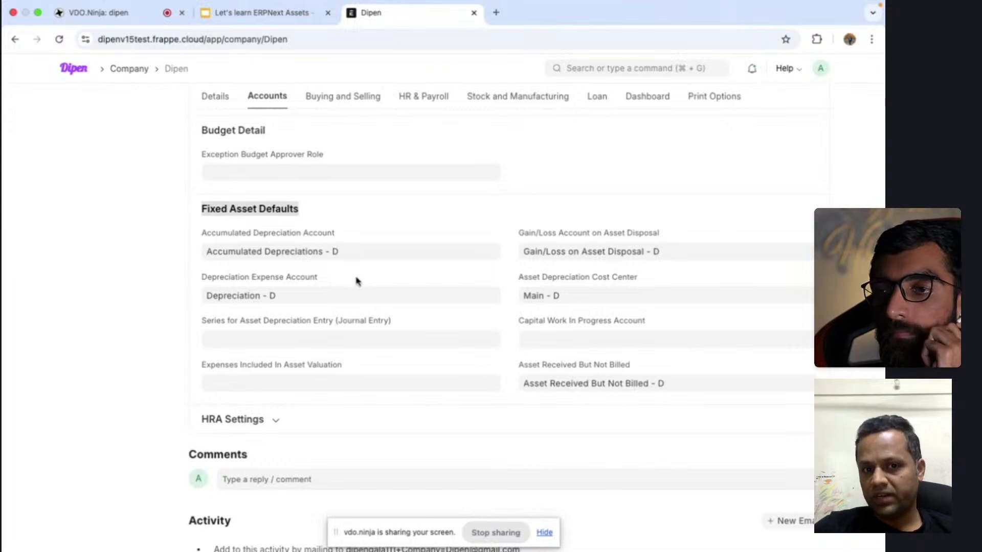
pyautogui.click(204, 251)
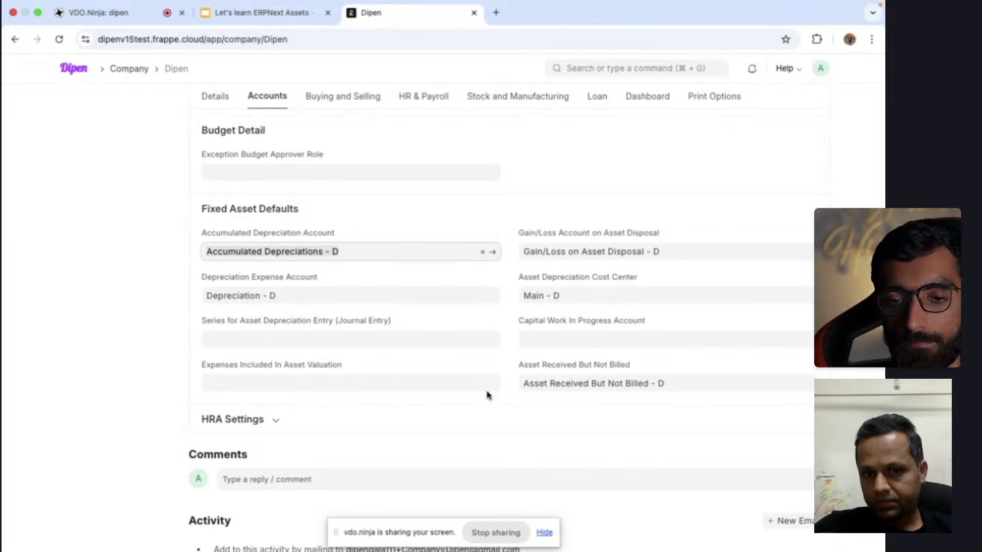
# Set the company's Capital Work In Progress Account to CWIP - D and save the company.
pyautogui.click(541, 344)
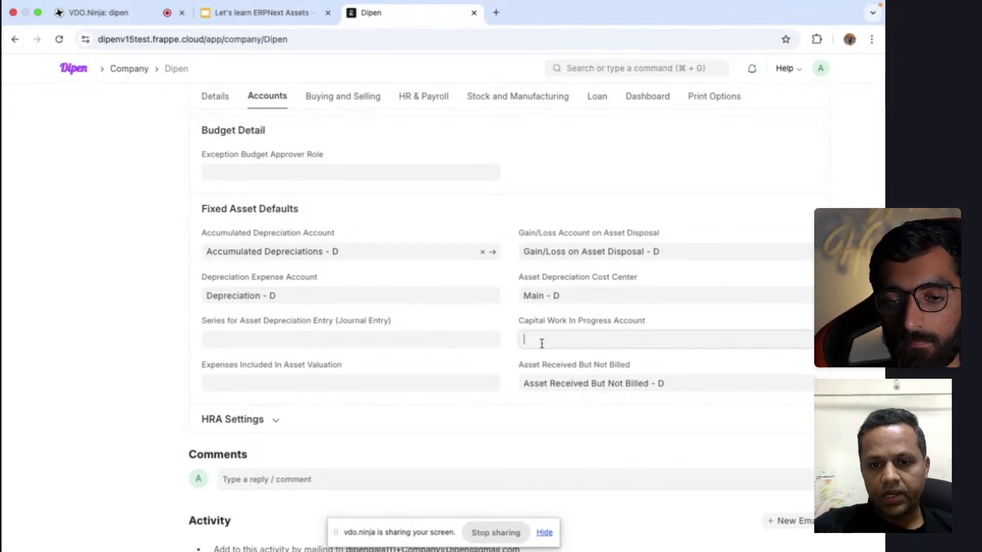
pyautogui.click(585, 361)
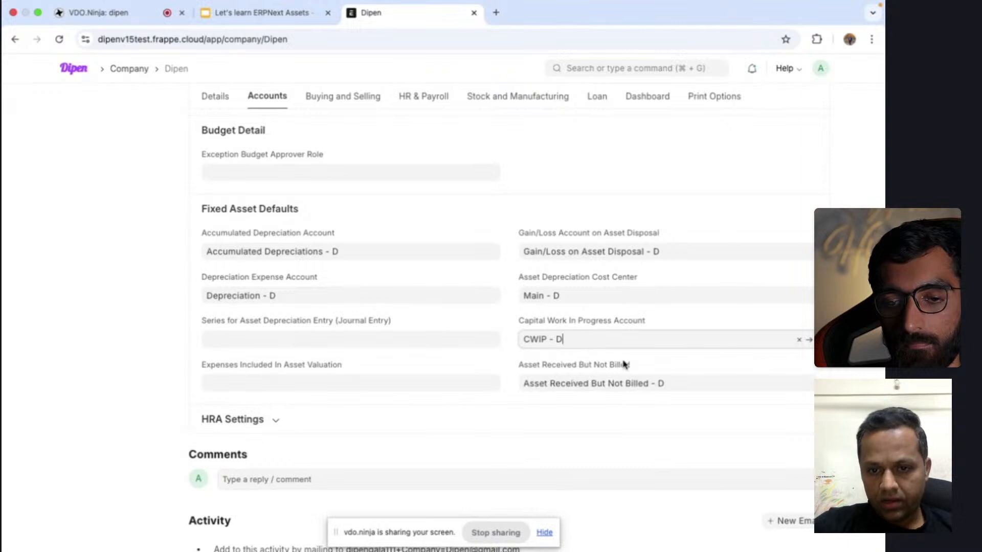
pyautogui.scroll(3, 500, 331)
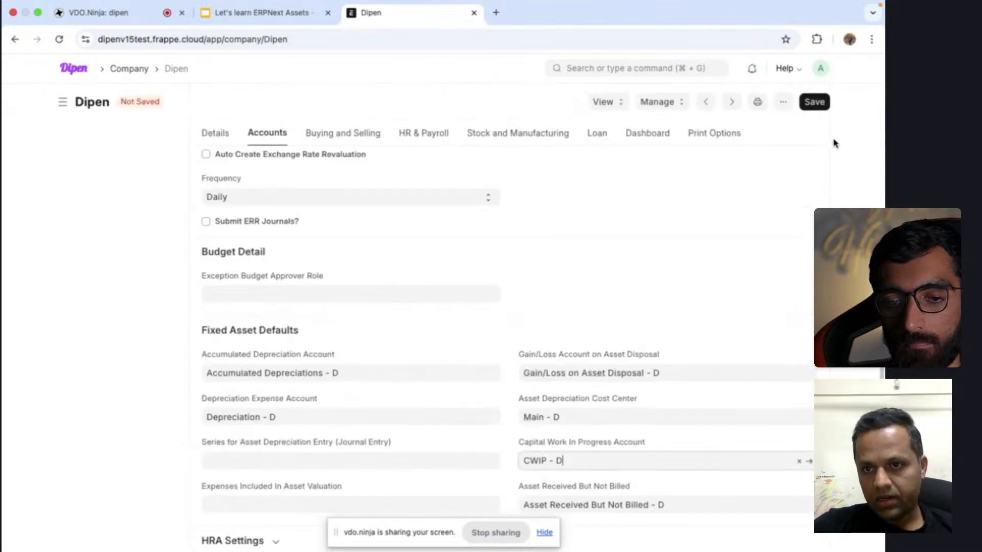
pyautogui.click(815, 102)
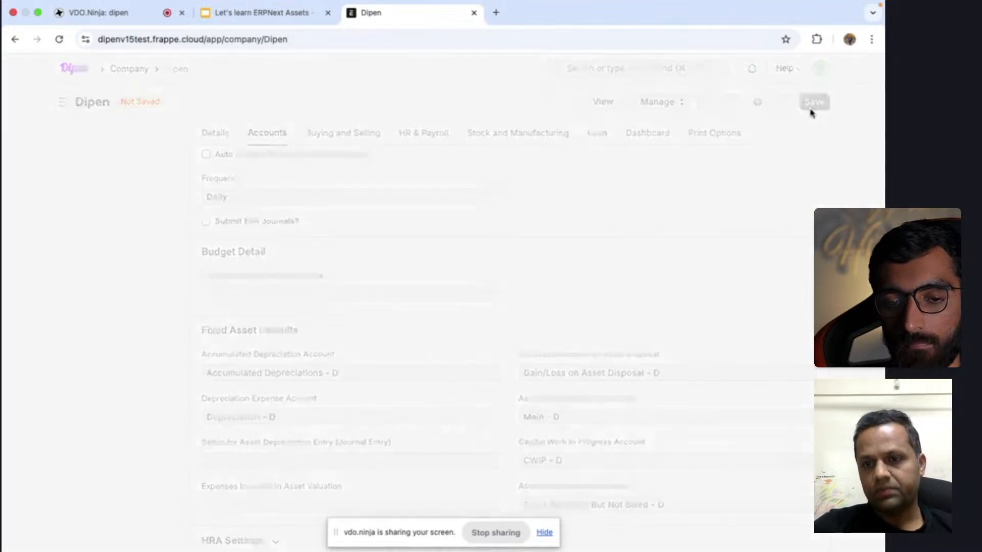
pyautogui.scroll(15, 647, 132)
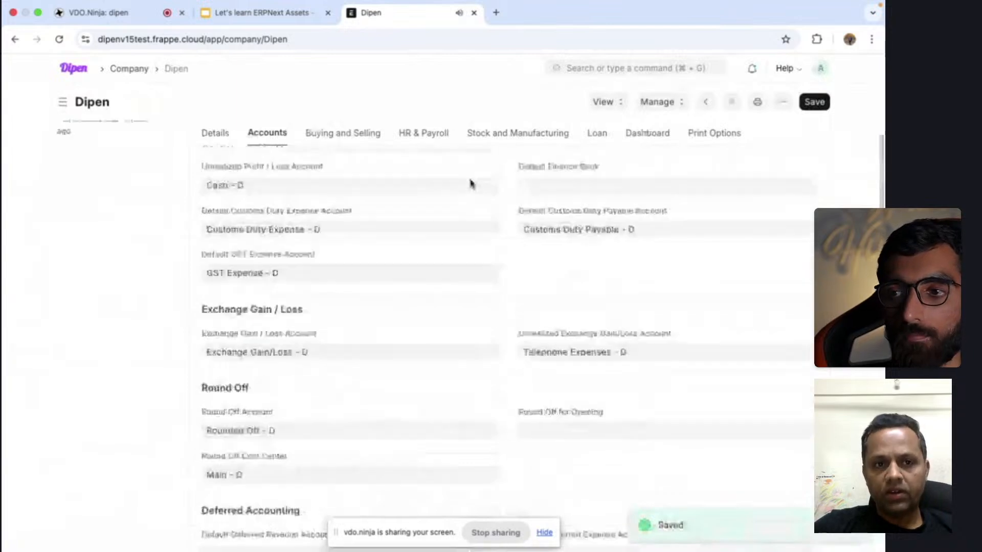
# Switch to the Google Slides presentation and view the Transaction slide listing the purchase and asset steps.
pyautogui.click(300, 18)
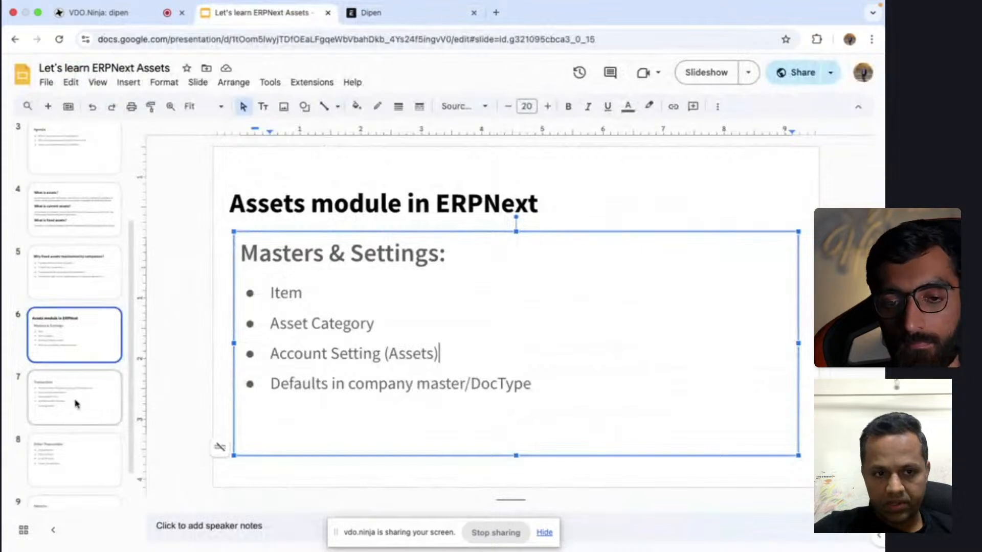
pyautogui.click(77, 405)
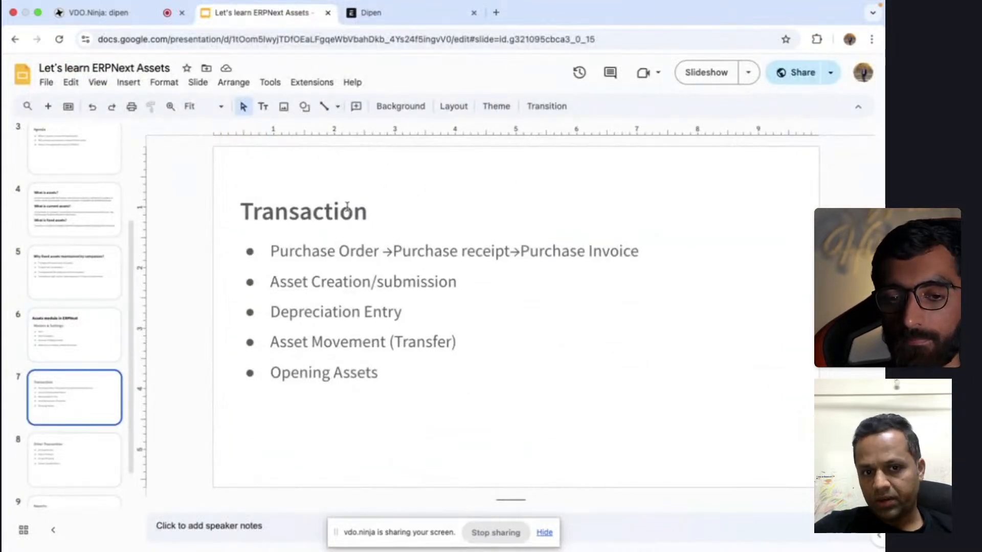
# Switch back to ERPNext, search for the Purchase Order list and start a new purchase order.
pyautogui.click(423, 18)
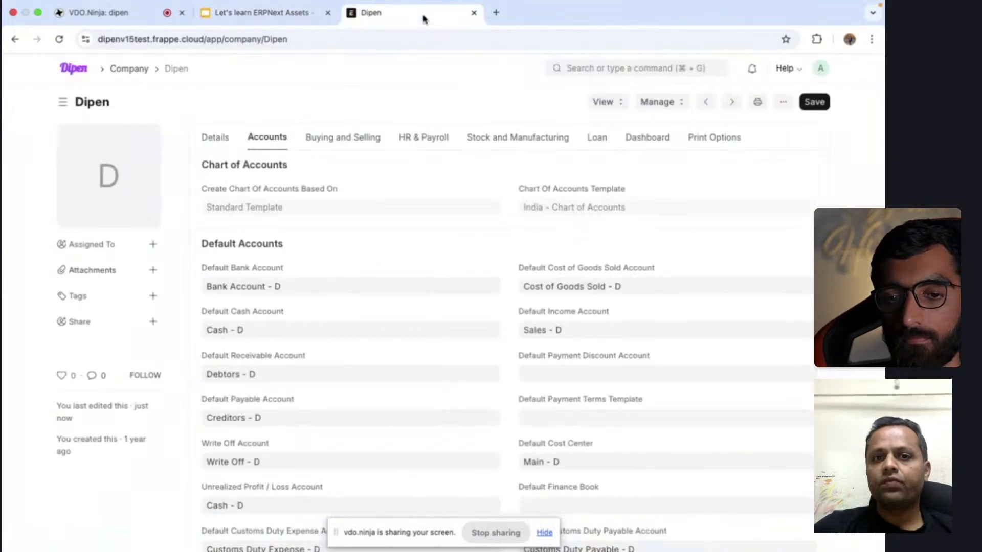
pyautogui.click(600, 71)
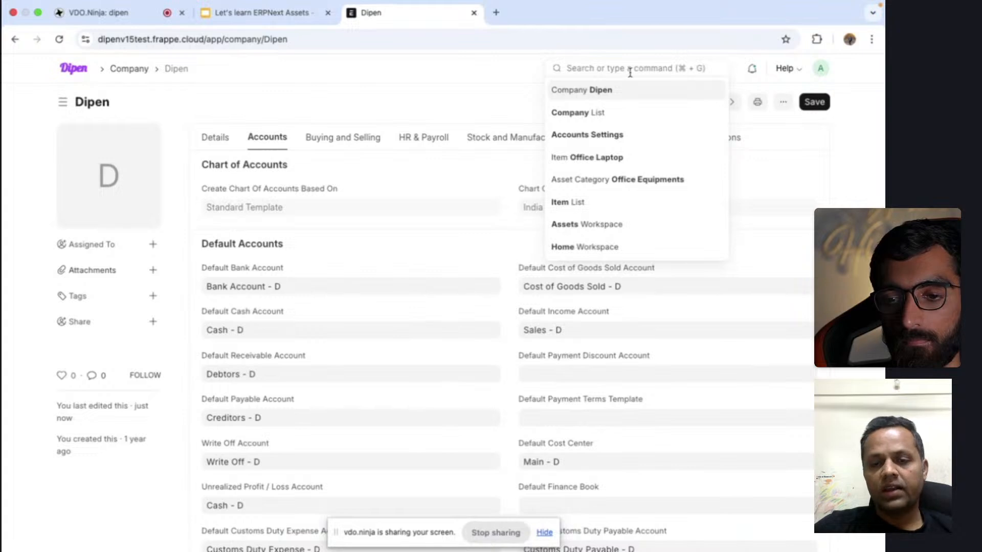
pyautogui.write('purchase')
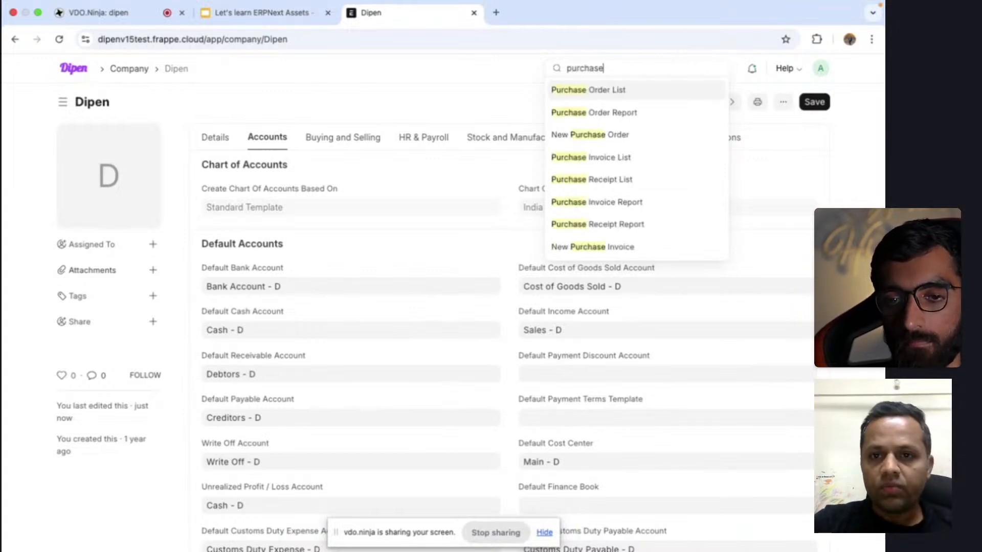
pyautogui.click(630, 91)
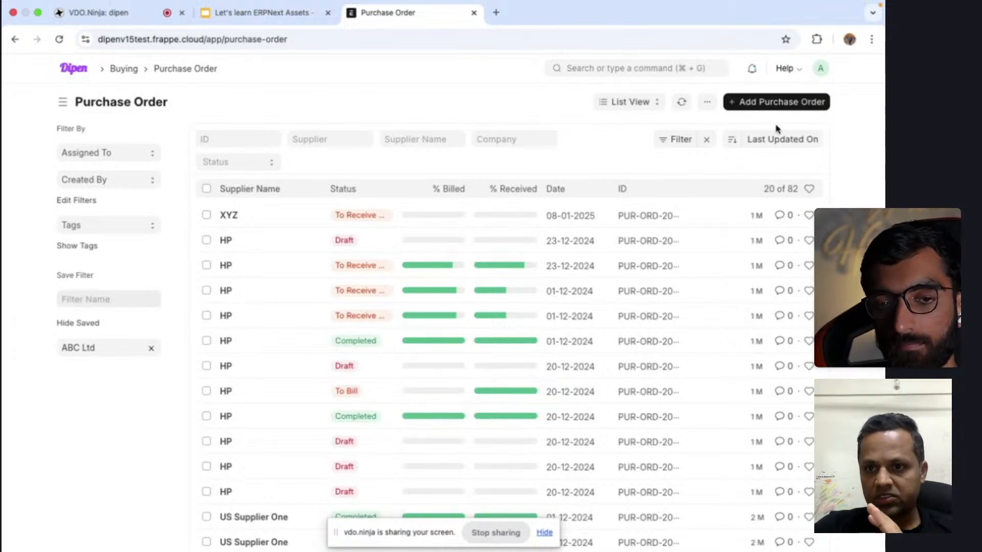
pyautogui.click(785, 106)
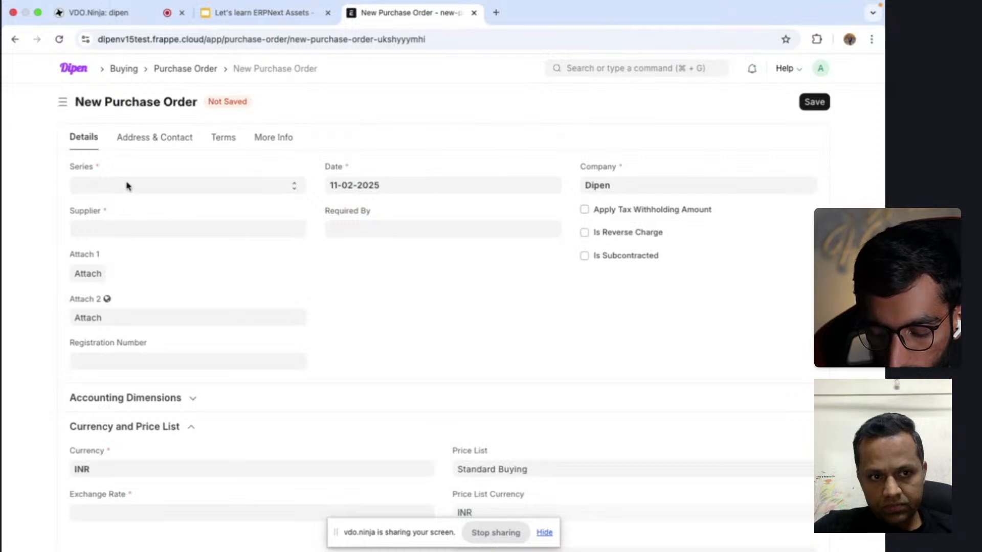
# Set the supplier of the new purchase order to HP.
pyautogui.click(128, 186)
pyautogui.click(127, 202)
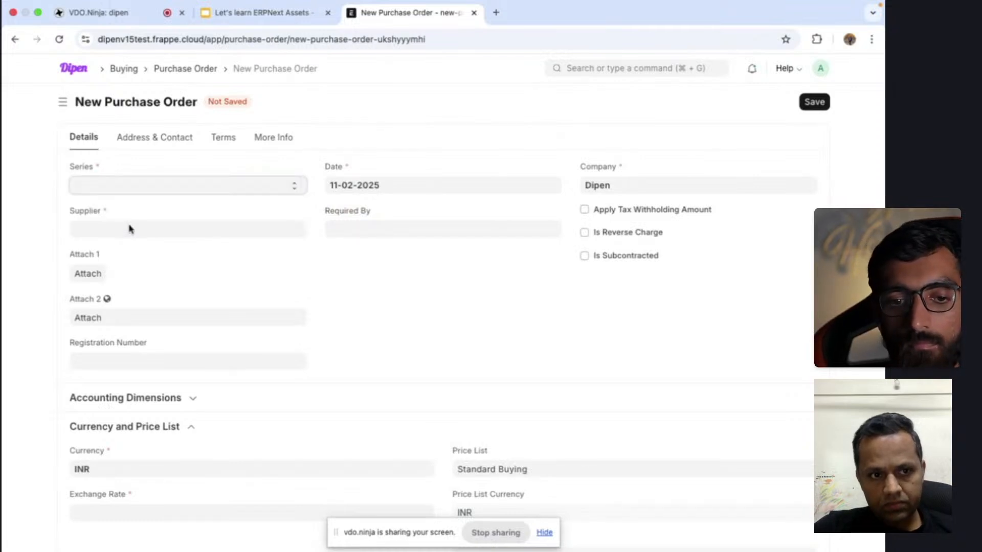
pyautogui.click(128, 231)
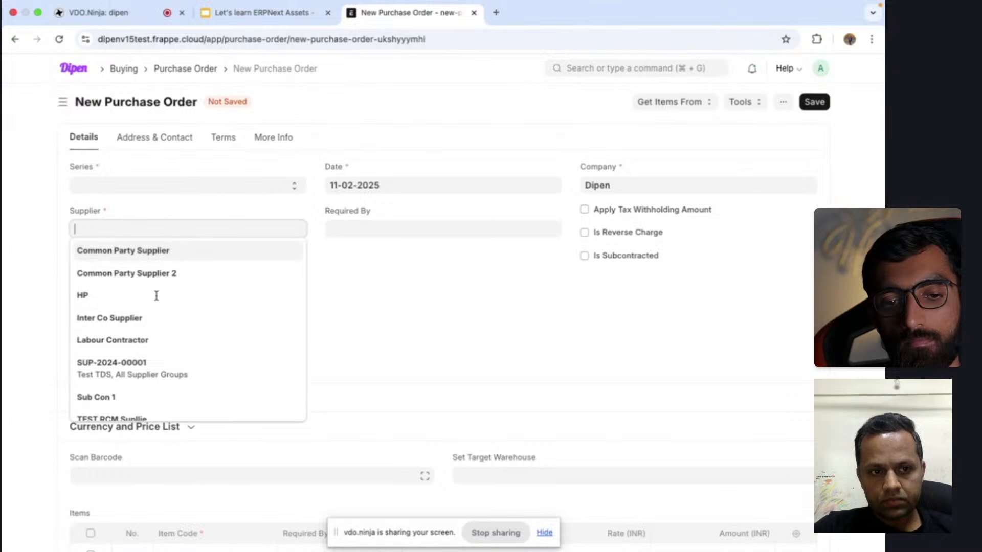
pyautogui.click(154, 296)
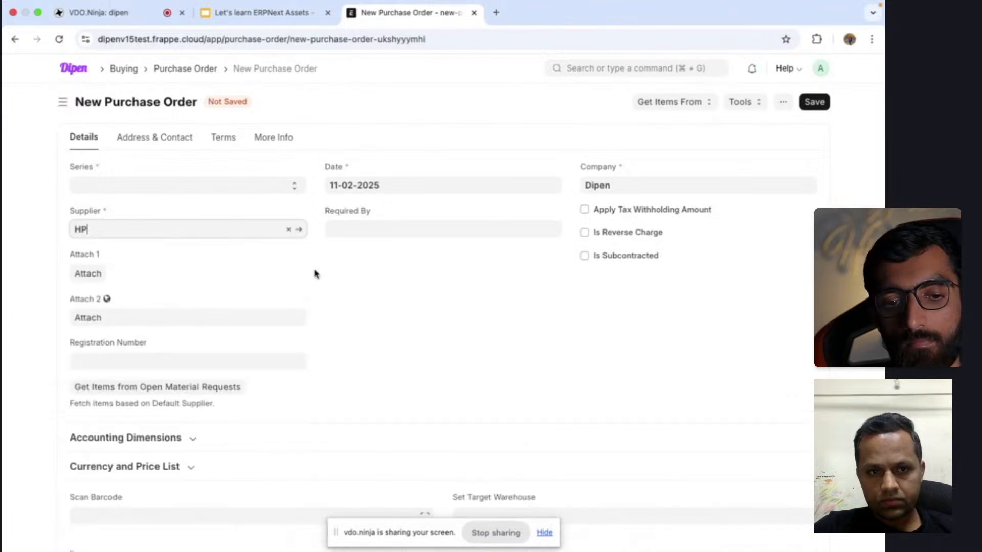
# Enter Office Laptop in the first item row with a required-by date of 11-02-2025.
pyautogui.scroll(-5, 393, 312)
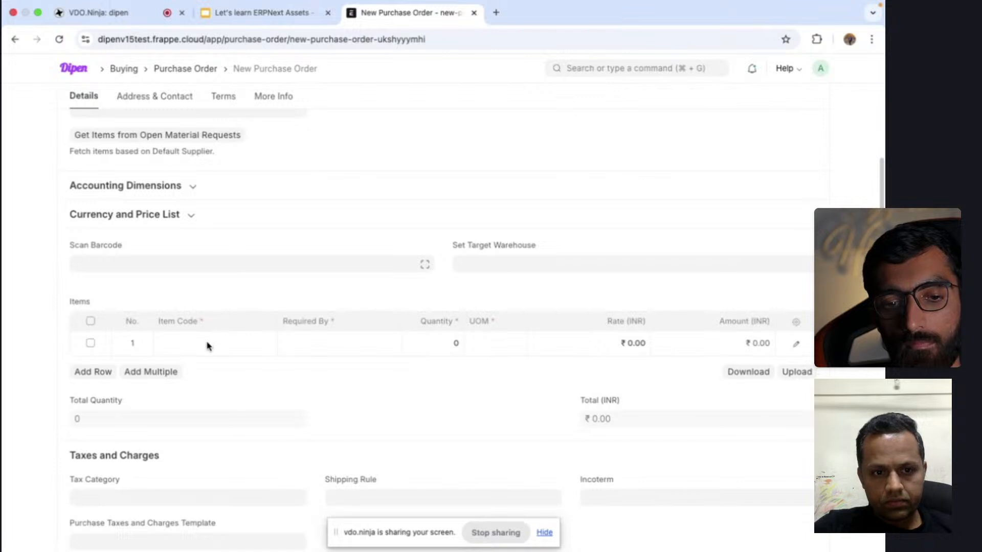
pyautogui.click(208, 347)
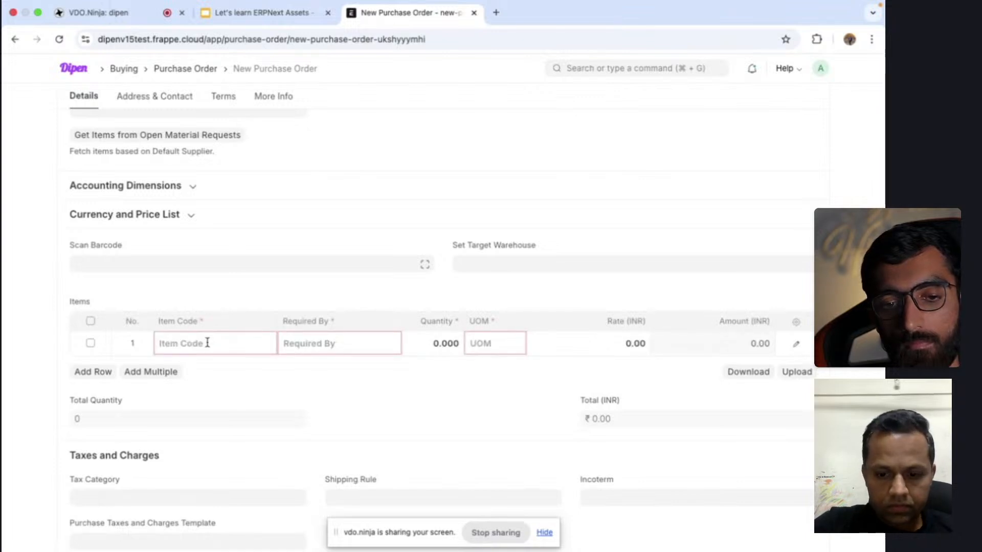
pyautogui.write('office')
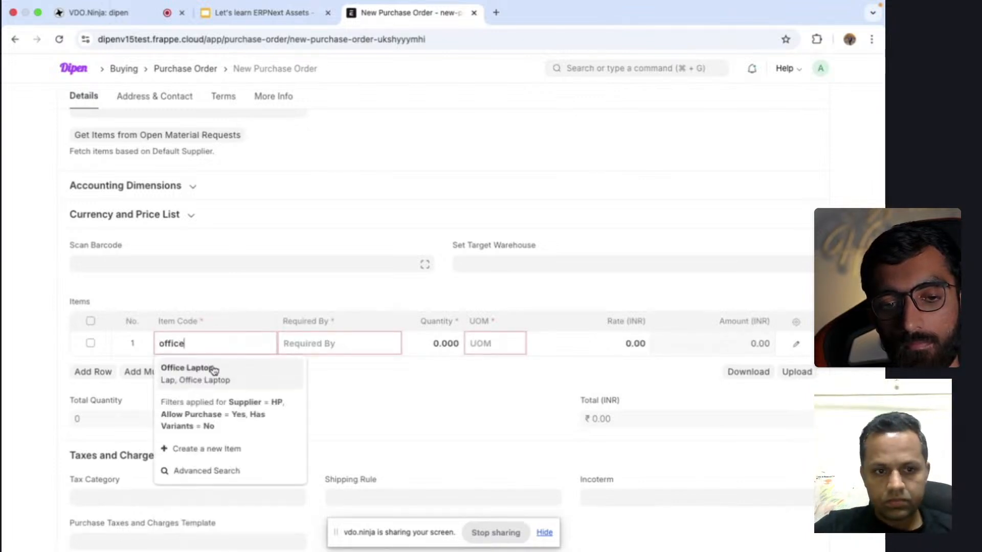
pyautogui.click(212, 369)
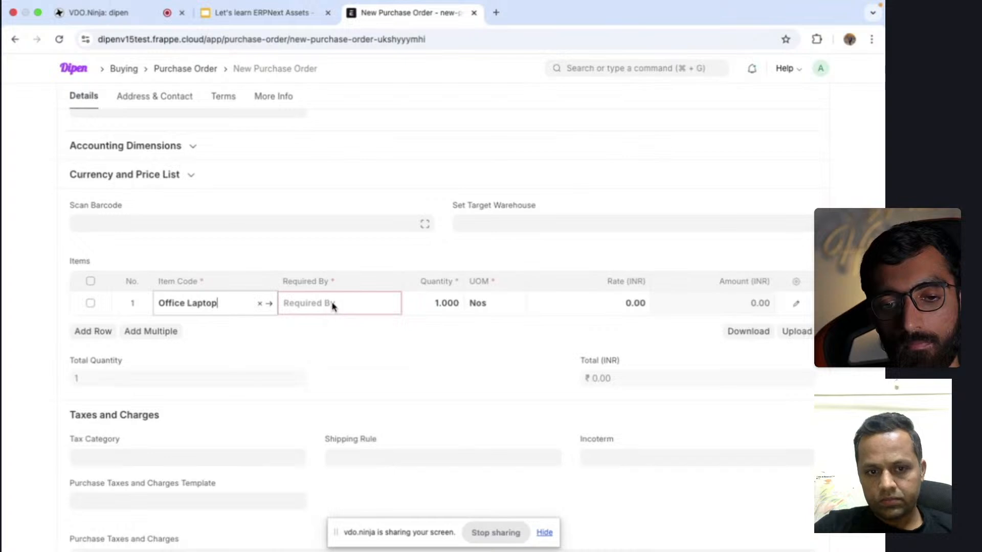
pyautogui.click(333, 306)
pyautogui.click(345, 275)
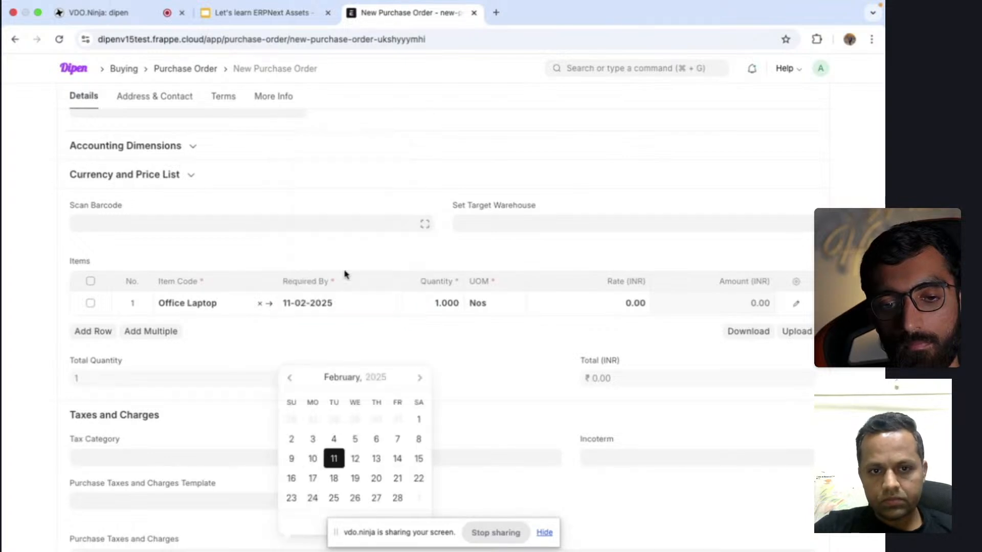
# Set the Office Laptop row's quantity to 10 and its rate to 100000 INR.
pyautogui.click(411, 299)
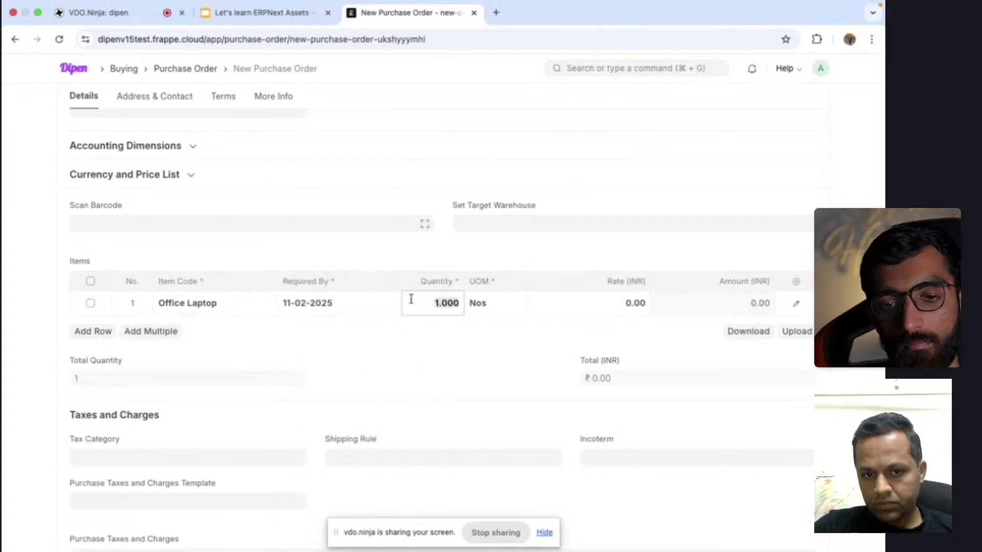
pyautogui.write('10')
pyautogui.click(414, 366)
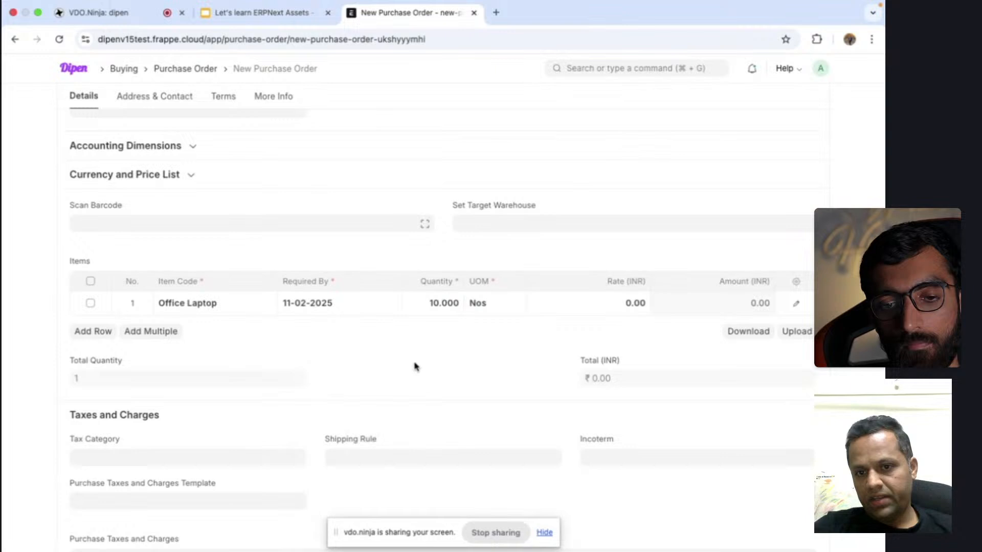
pyautogui.click(594, 300)
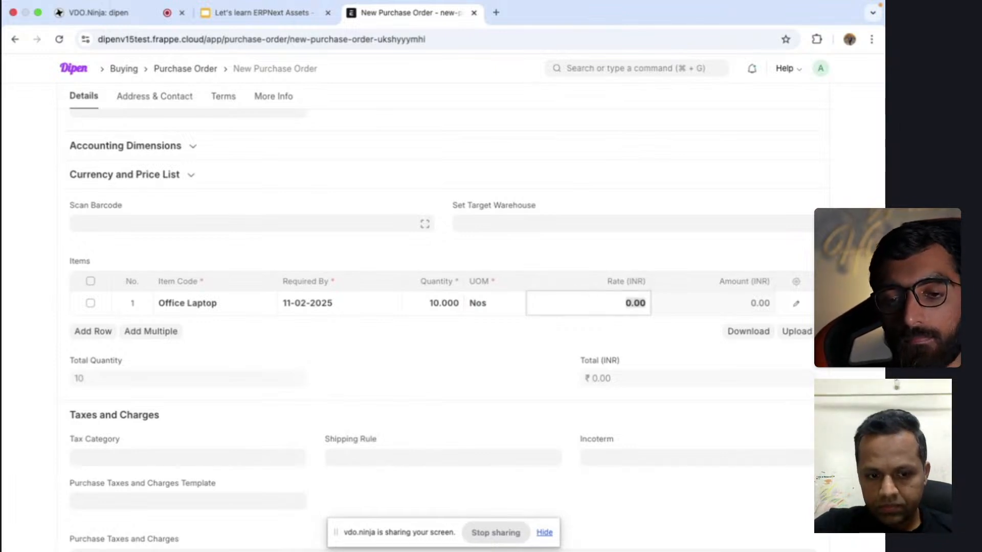
pyautogui.write('100000')
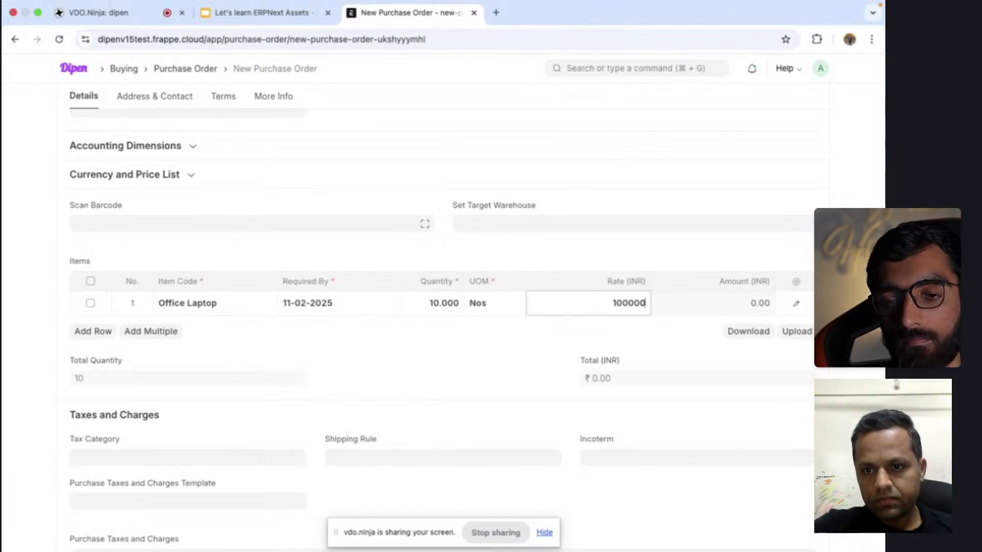
pyautogui.click(565, 349)
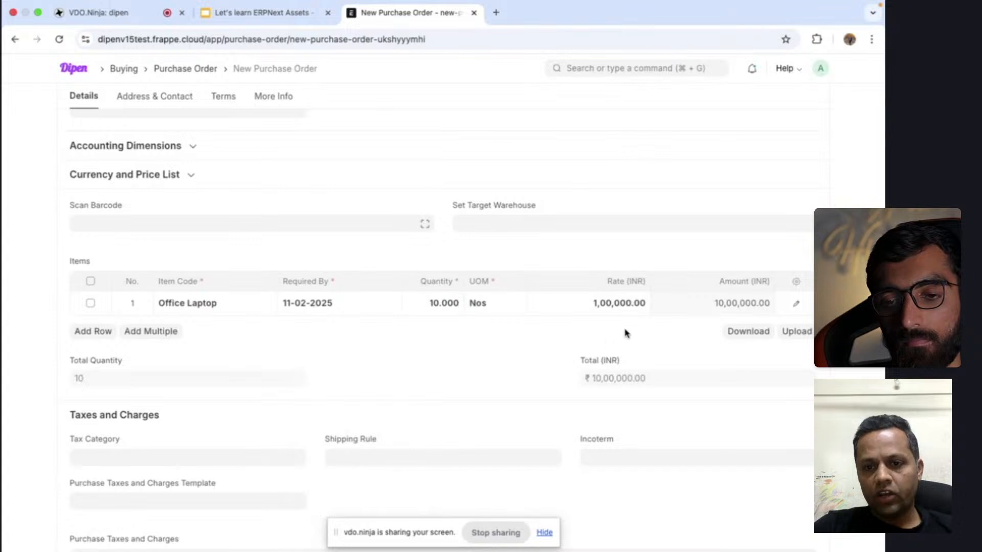
# Set the purchase order's naming series to PUR-ORD-.YYYY.-.
pyautogui.scroll(5, 626, 333)
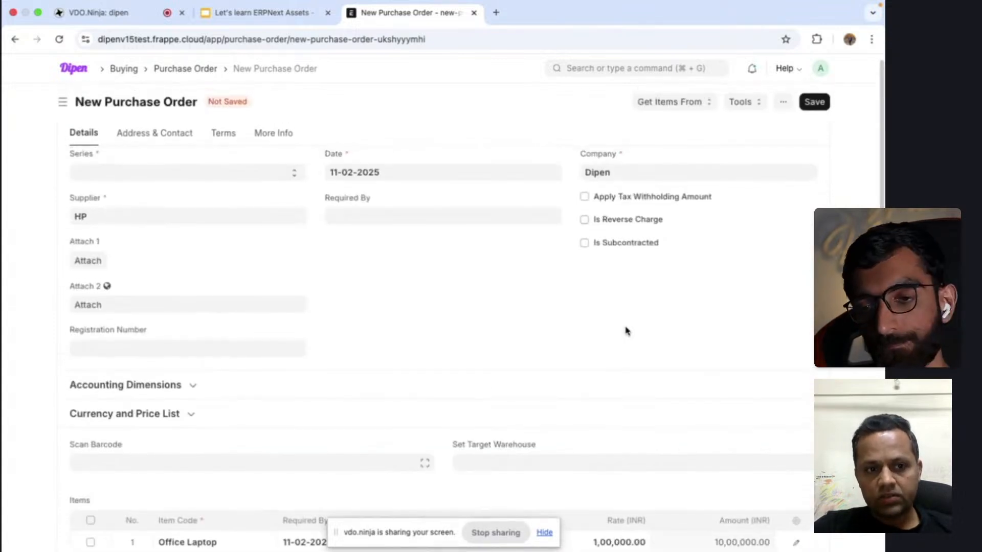
pyautogui.click(171, 186)
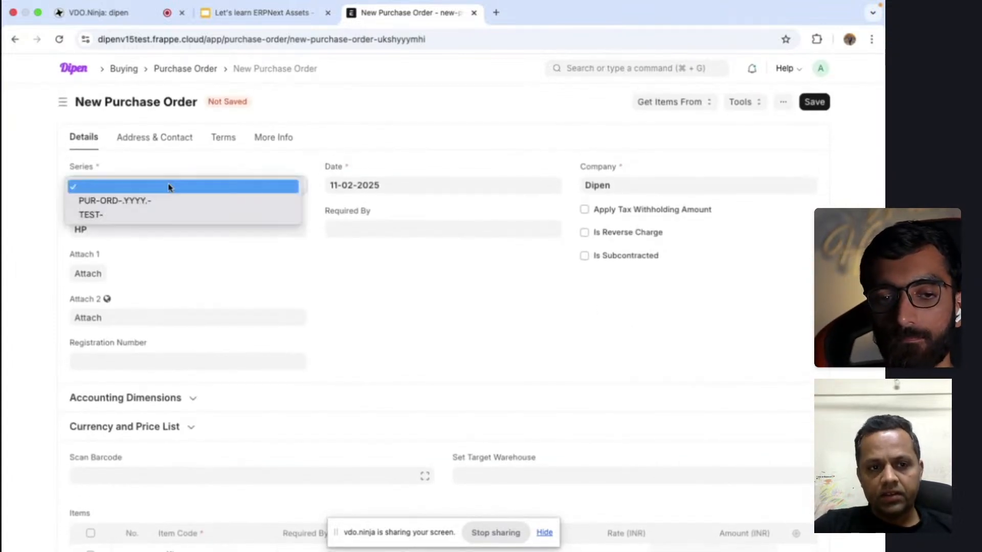
pyautogui.click(168, 201)
# Examine the Office Laptop row's full details, including the target warehouse and the Is Fixed Asset flag, and close the row.
pyautogui.scroll(-4, 373, 323)
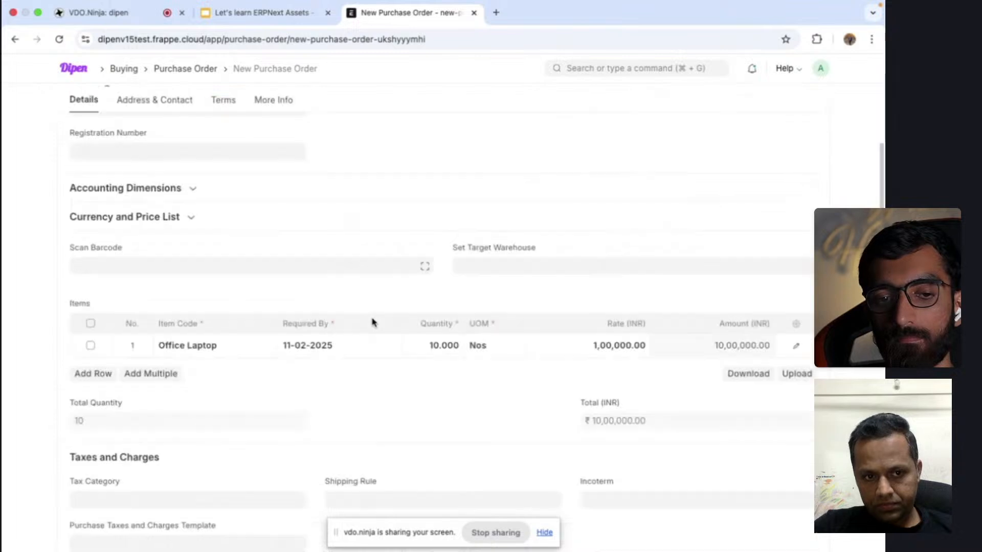
pyautogui.click(796, 350)
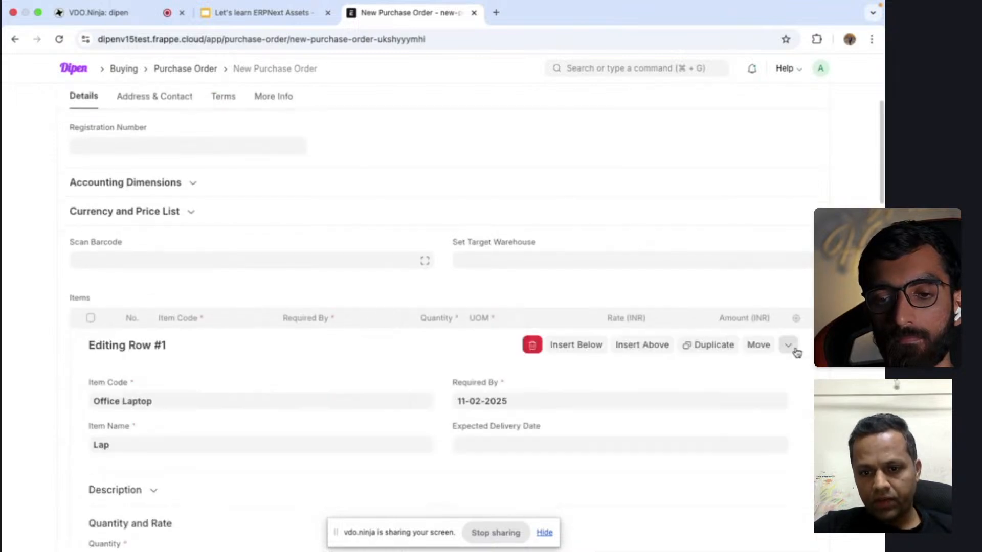
pyautogui.scroll(-10, 715, 366)
pyautogui.scroll(-7, 685, 344)
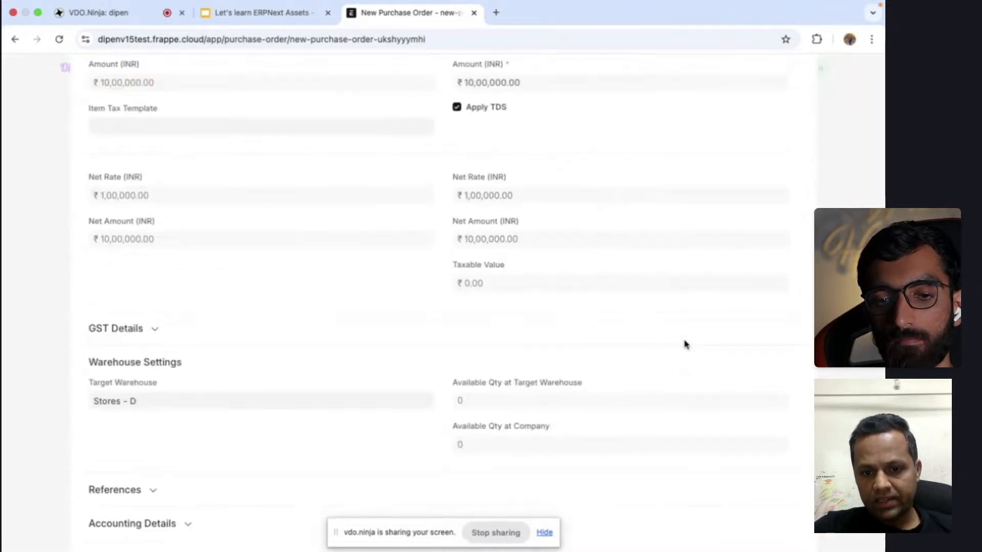
pyautogui.scroll(7, 686, 345)
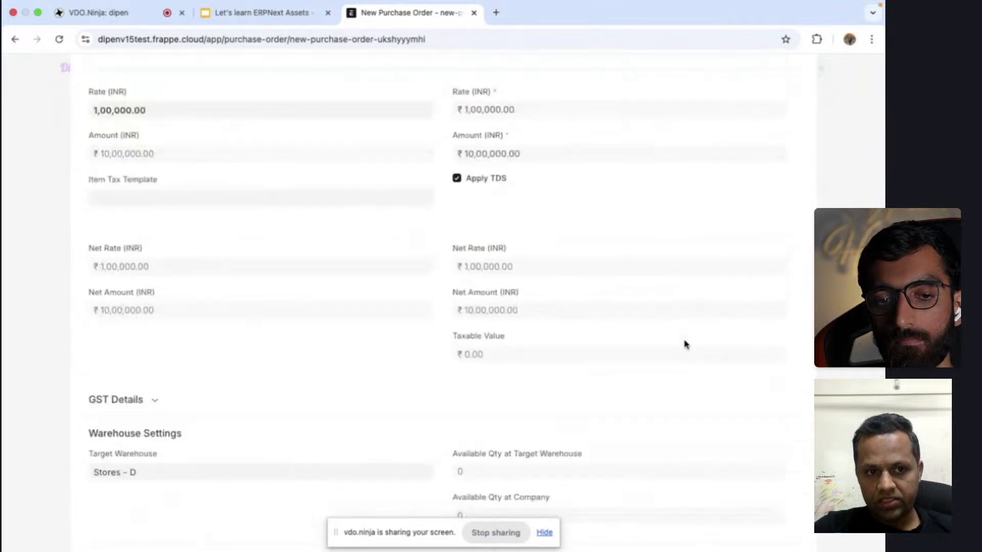
pyautogui.scroll(-10, 583, 306)
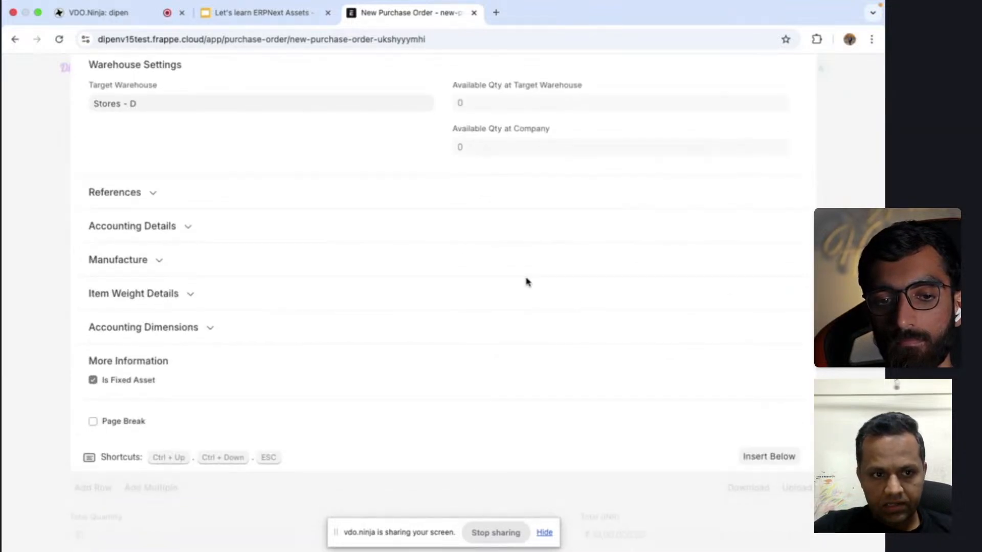
pyautogui.scroll(5, 526, 281)
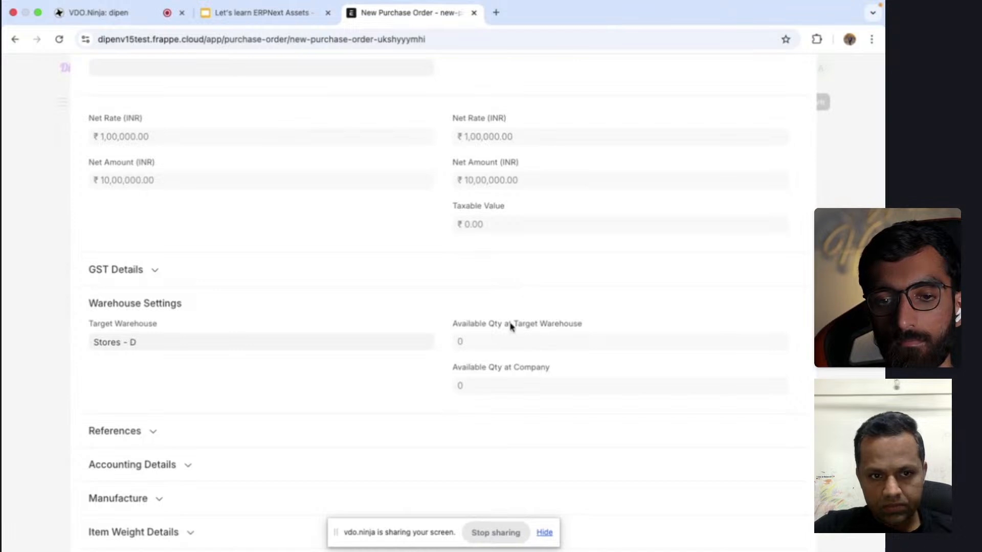
pyautogui.scroll(2, 201, 429)
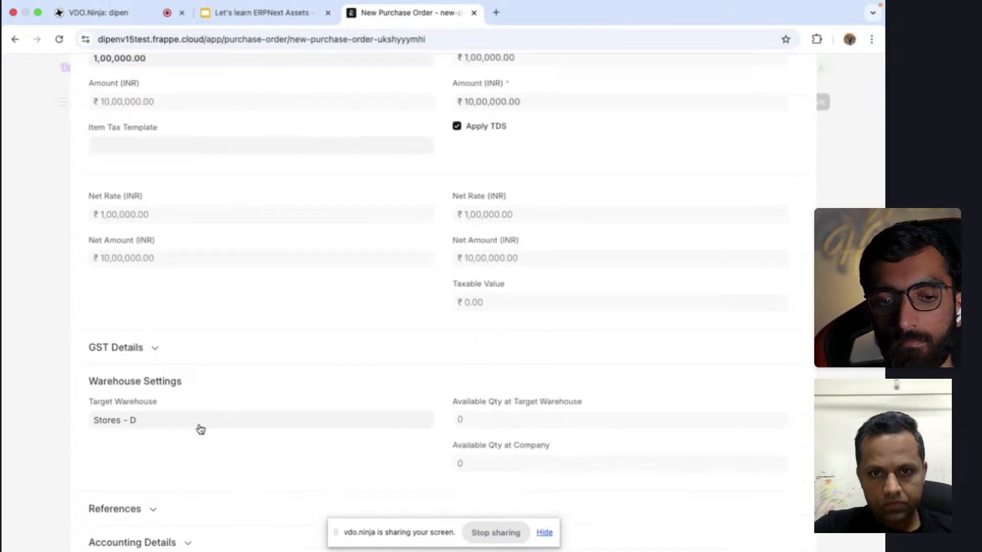
pyautogui.scroll(6, 200, 430)
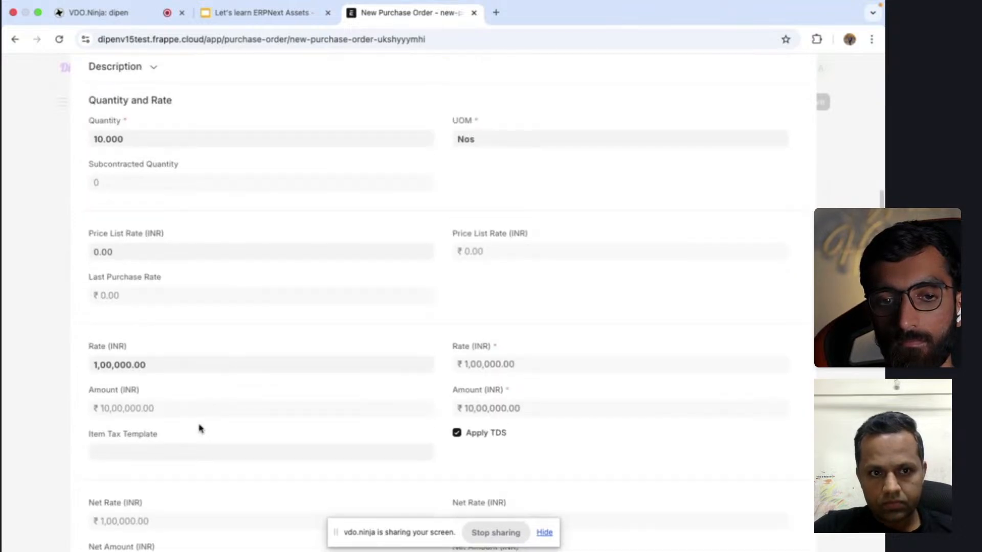
pyautogui.press('Escape')
# Save the HP purchase order and submit it permanently.
pyautogui.scroll(5, 199, 428)
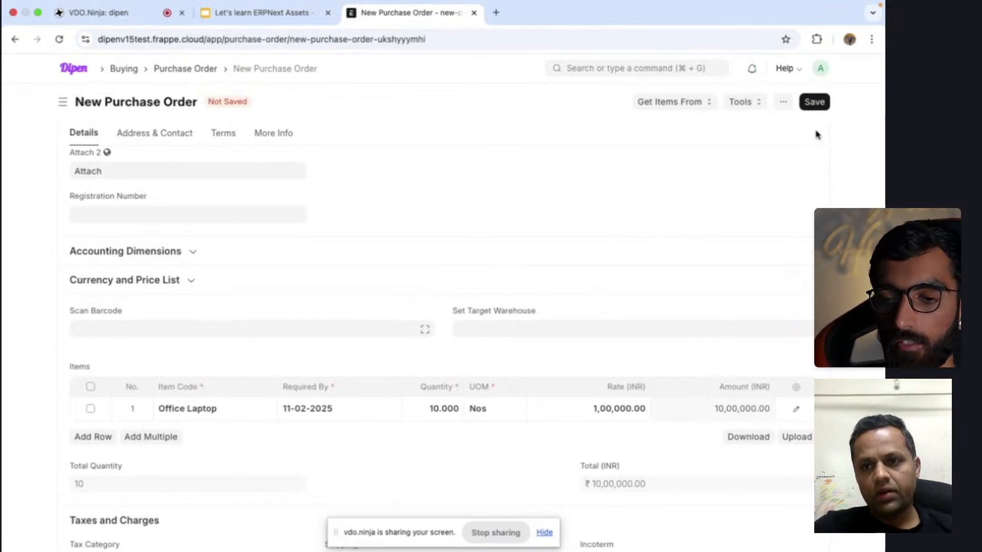
pyautogui.click(821, 106)
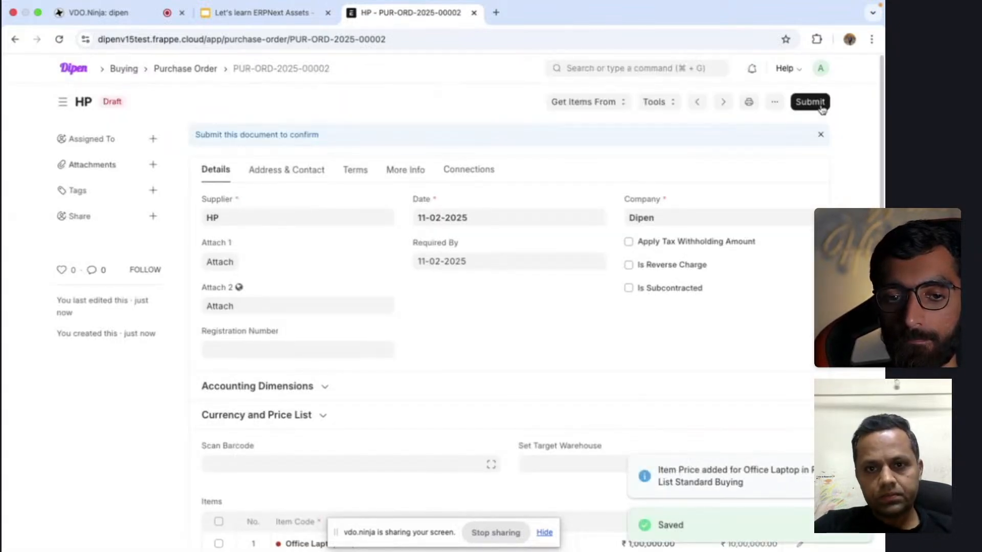
pyautogui.click(811, 102)
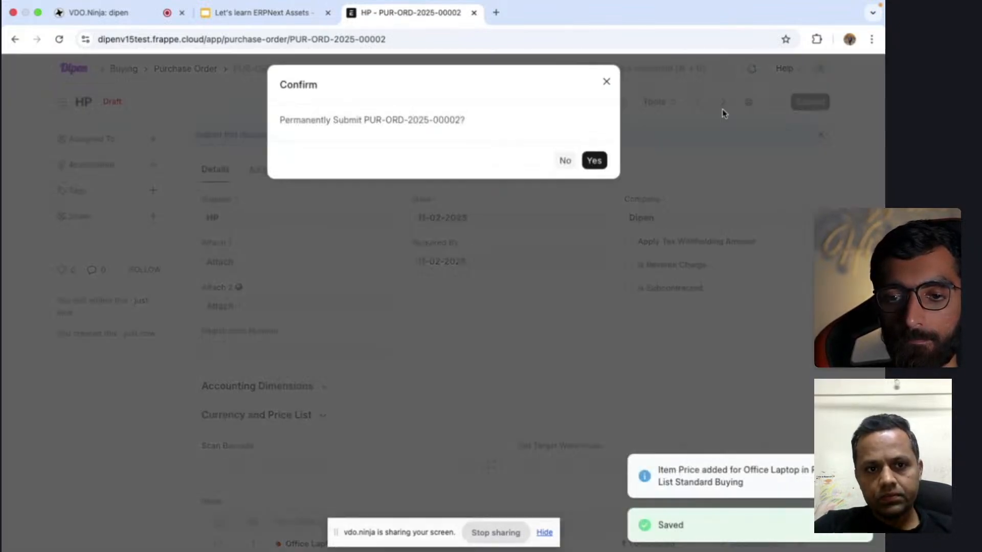
pyautogui.click(602, 171)
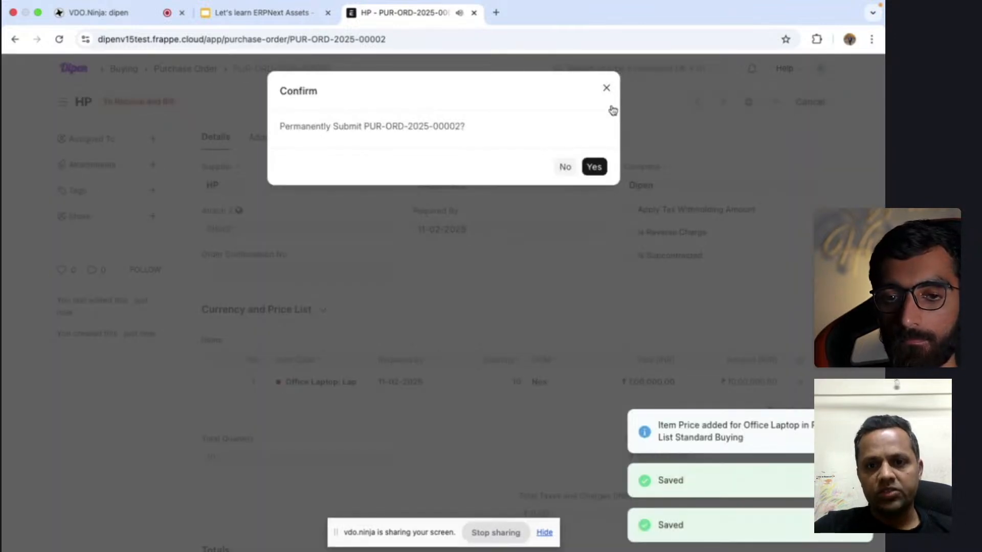
pyautogui.click(609, 88)
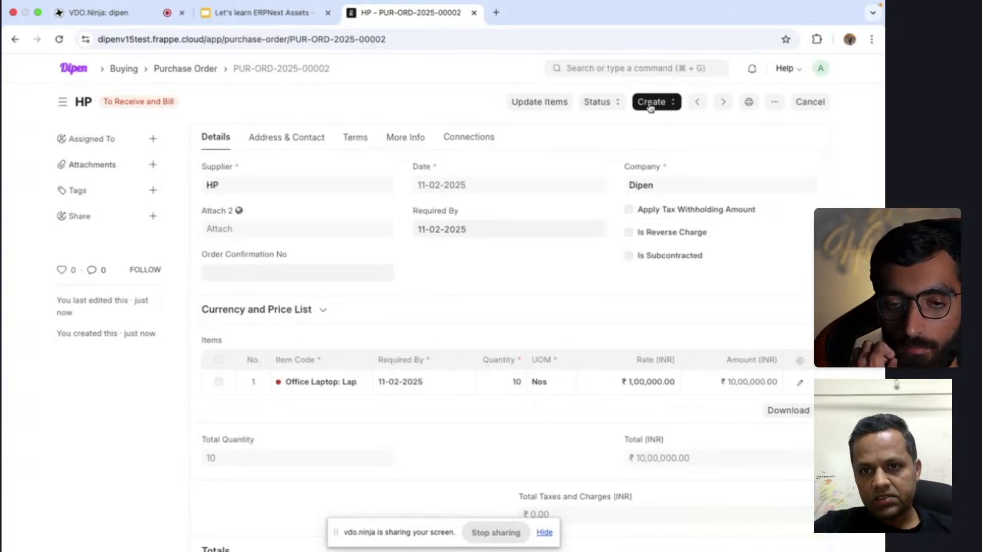
# Create a purchase receipt from the submitted purchase order and view its items table.
pyautogui.click(651, 105)
pyautogui.click(657, 124)
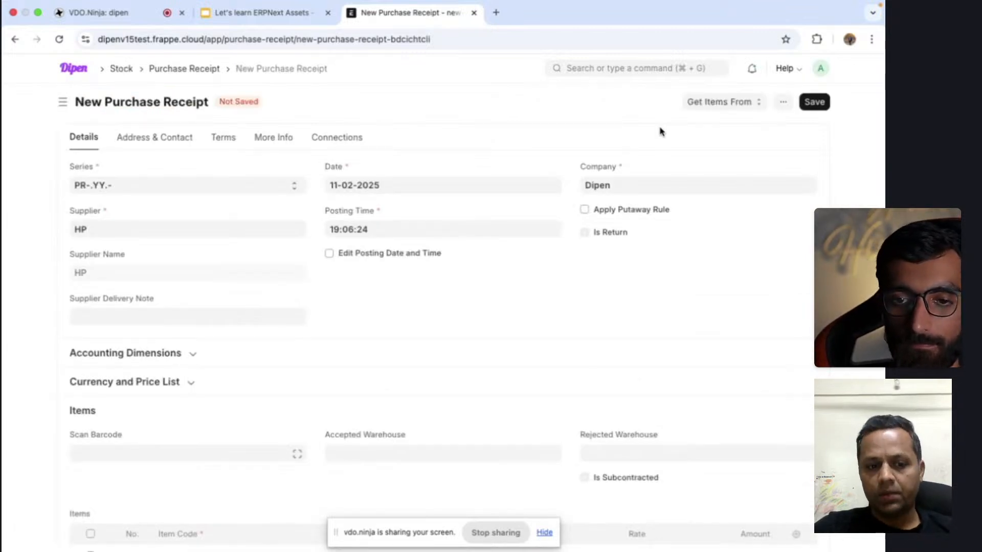
pyautogui.scroll(-5, 548, 276)
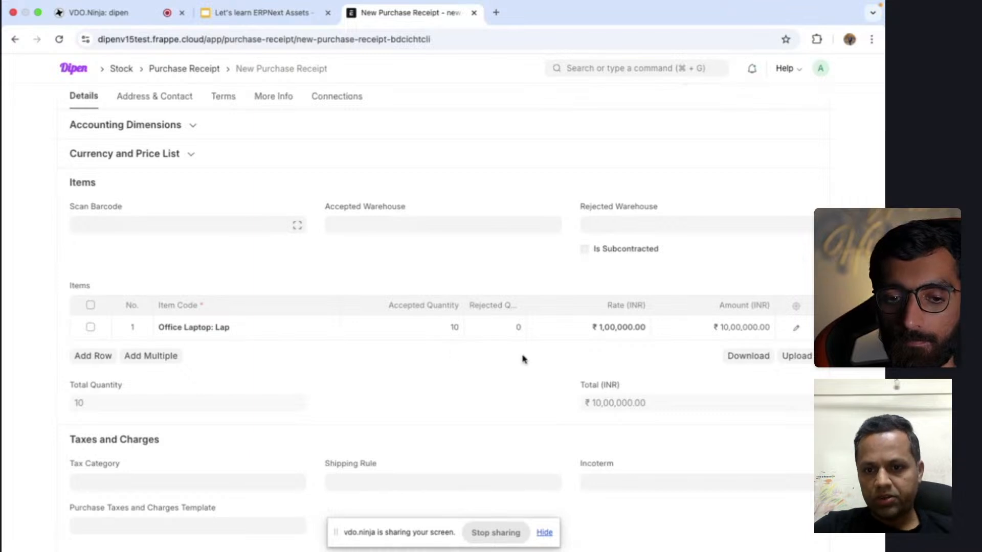
# Set the Asset Location of the purchase receipt's Office Laptop row to Mumbai and close the row details.
pyautogui.click(798, 333)
pyautogui.scroll(-10, 593, 399)
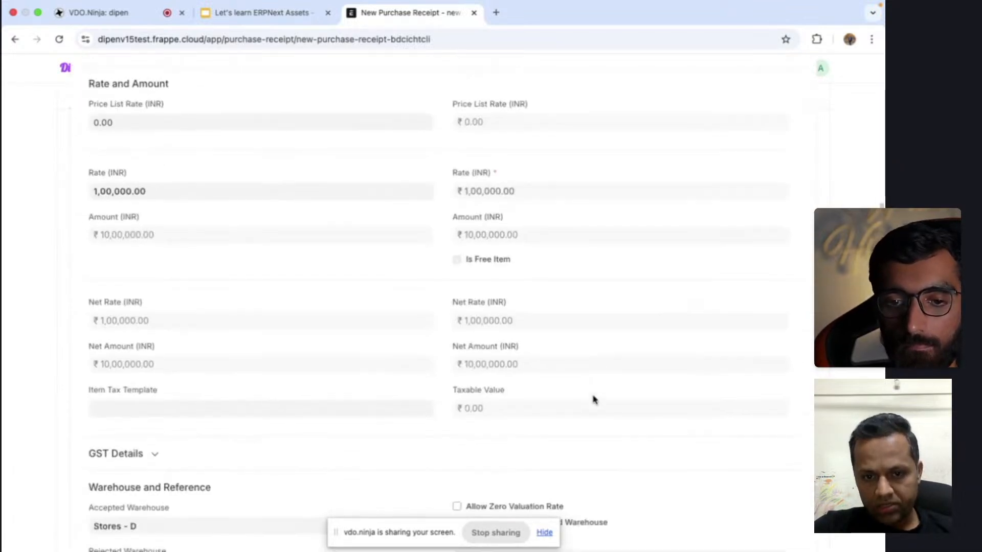
pyautogui.scroll(-5, 594, 399)
pyautogui.click(498, 288)
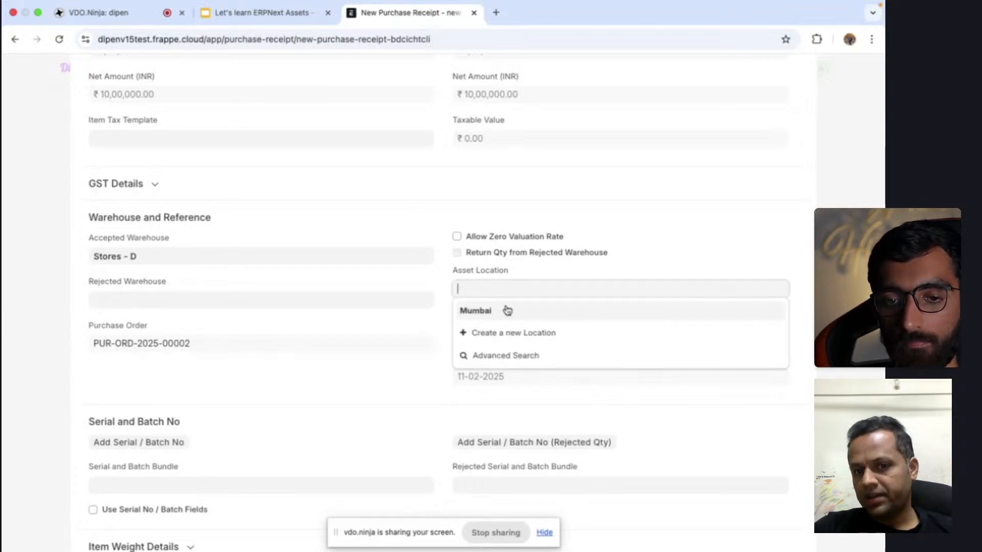
pyautogui.click(508, 310)
pyautogui.scroll(4, 499, 309)
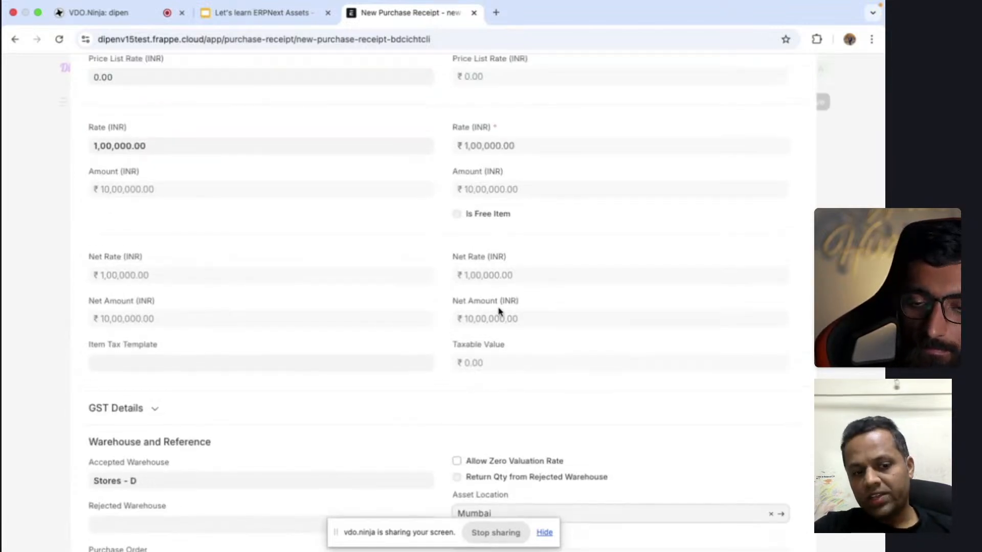
pyautogui.scroll(15, 499, 310)
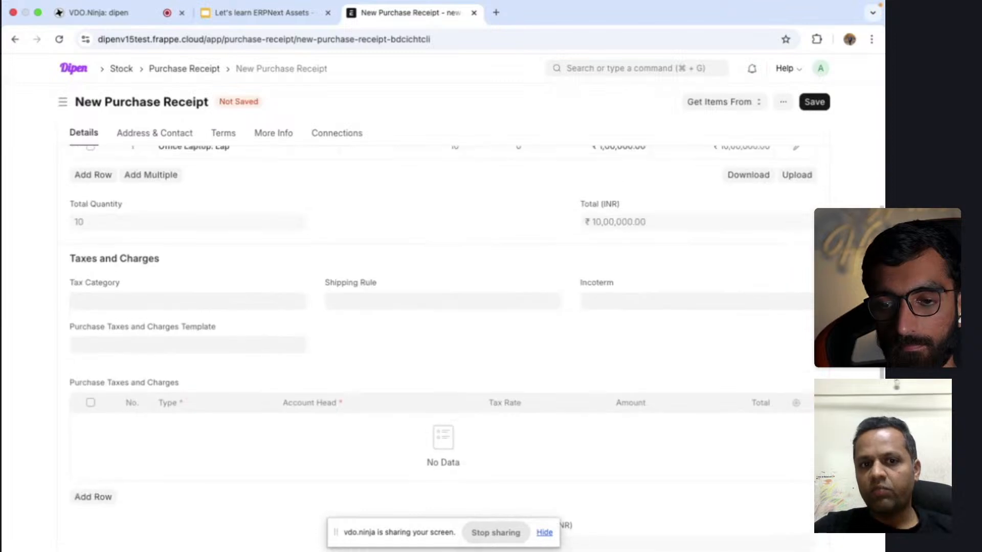
pyautogui.scroll(4, 443, 348)
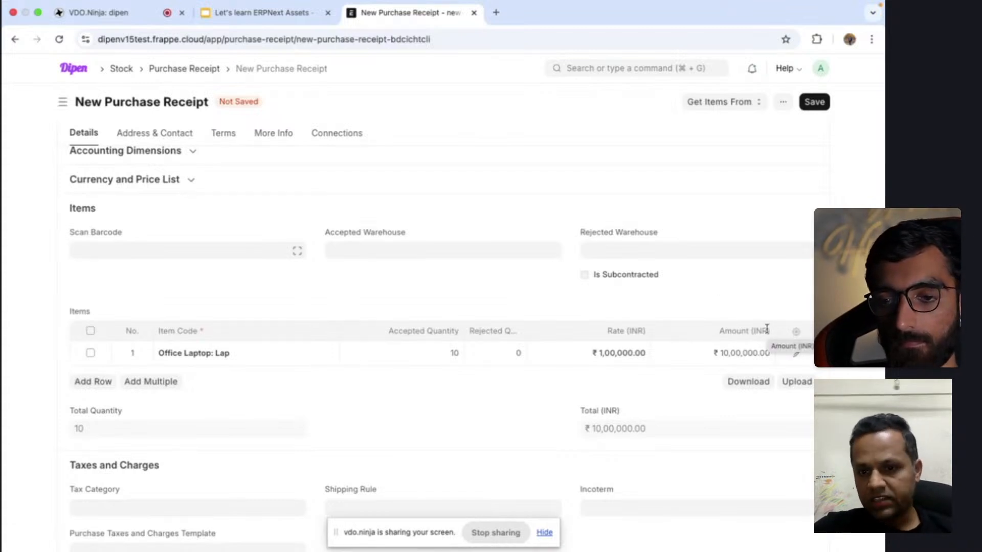
# Save the HP purchase receipt and submit it permanently.
pyautogui.click(816, 103)
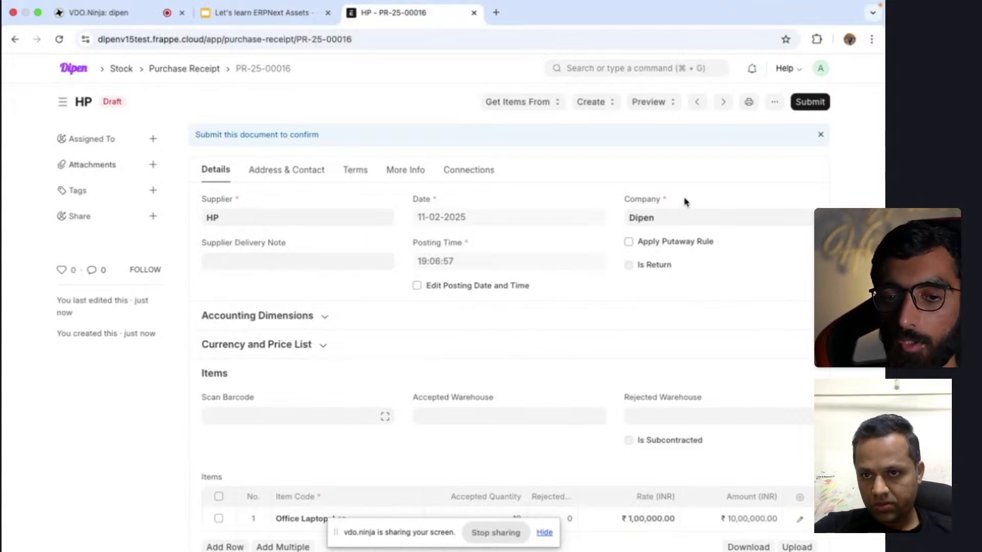
pyautogui.click(811, 102)
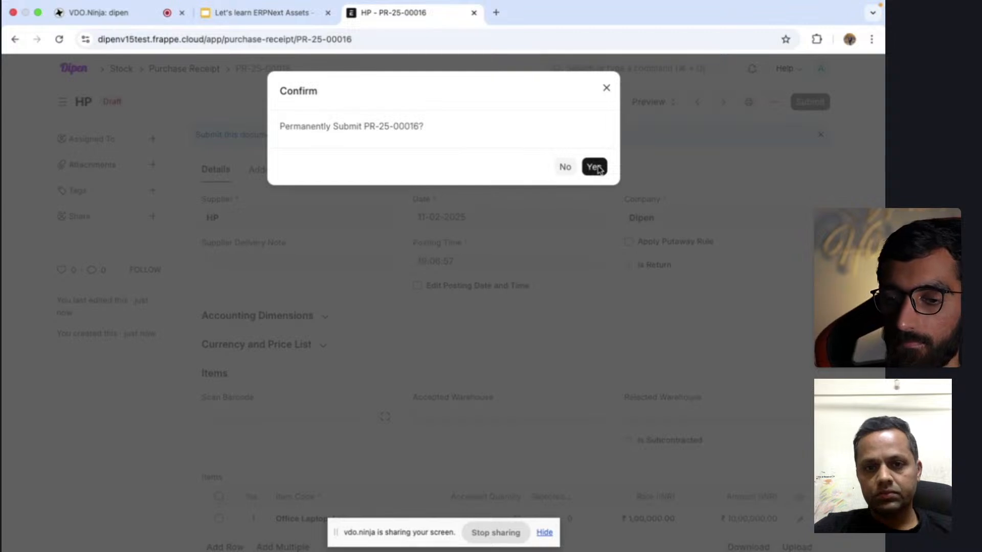
pyautogui.click(595, 167)
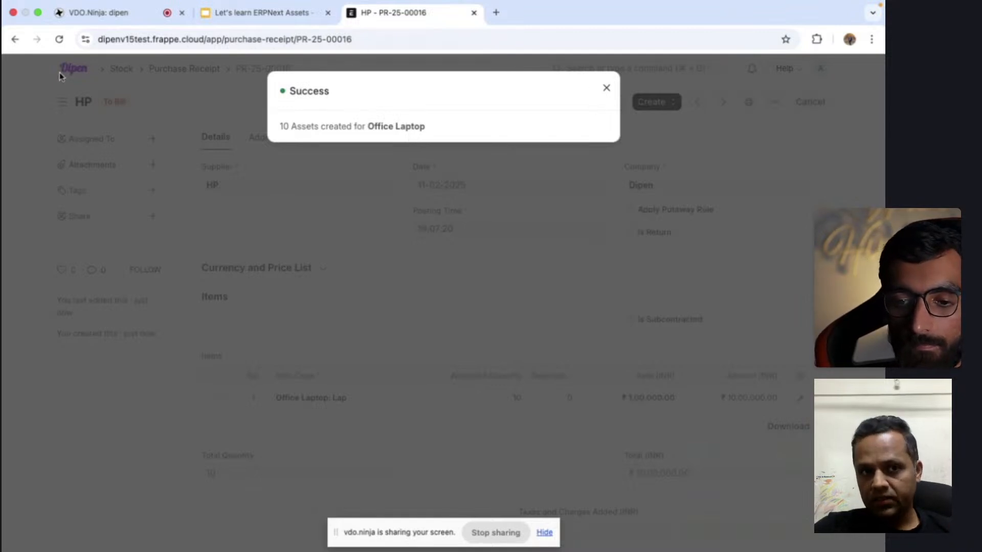
# Duplicate the purchase receipt page in a second browser tab and open the Asset list there.
pyautogui.moveTo(85, 38); pyautogui.dragTo(531, 23)
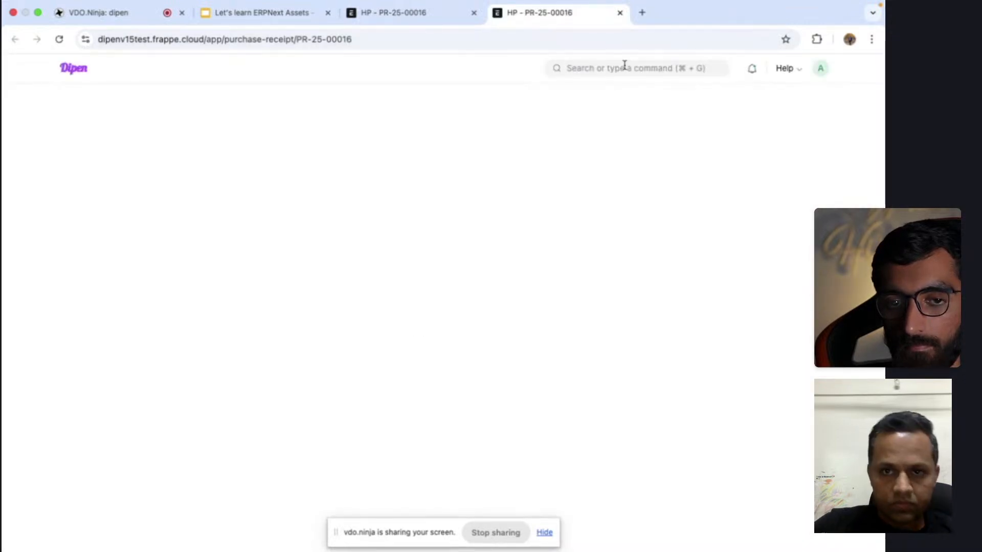
pyautogui.click(624, 67)
pyautogui.write('asse')
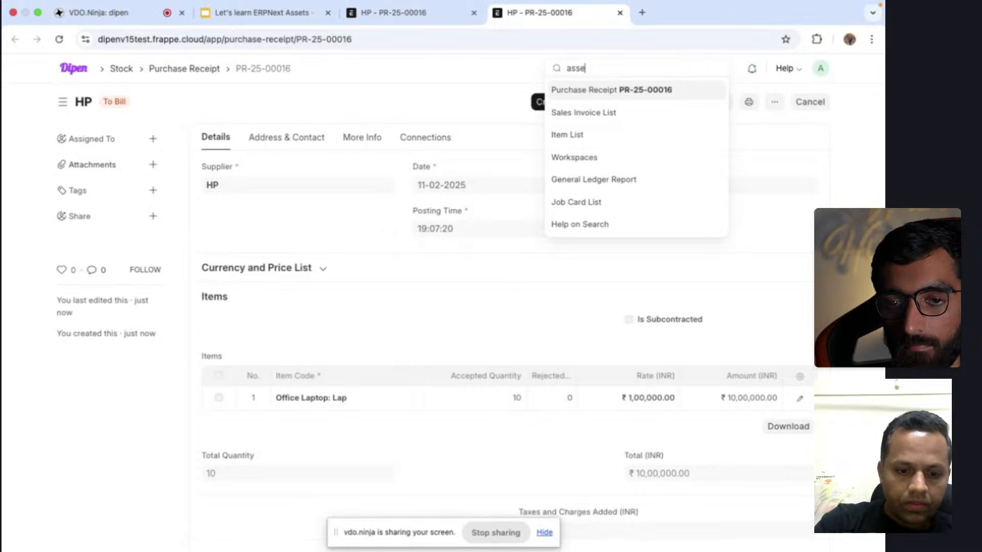
pyautogui.write('t')
pyautogui.click(628, 97)
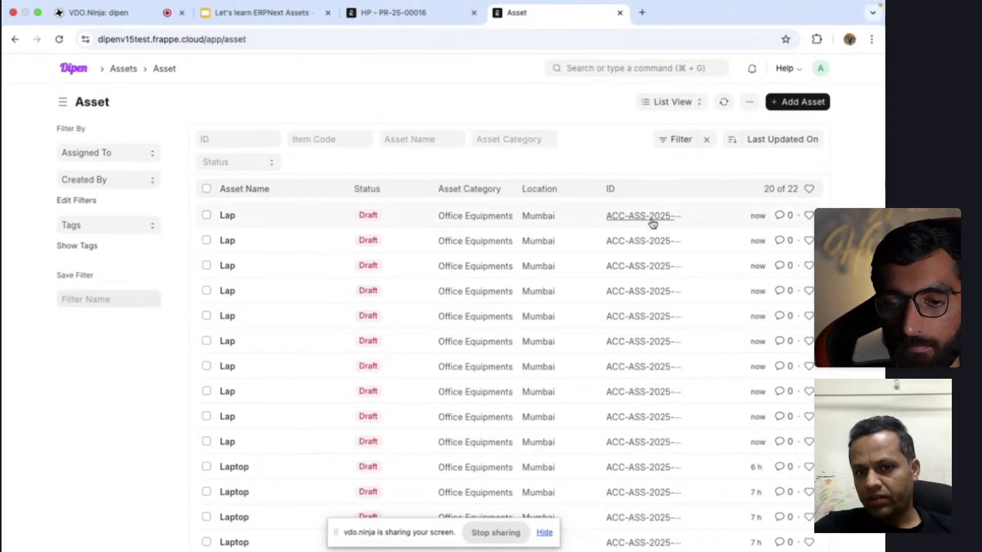
# Open the last of the newly created Lap draft assets and examine its general and purchase details.
pyautogui.click(289, 427)
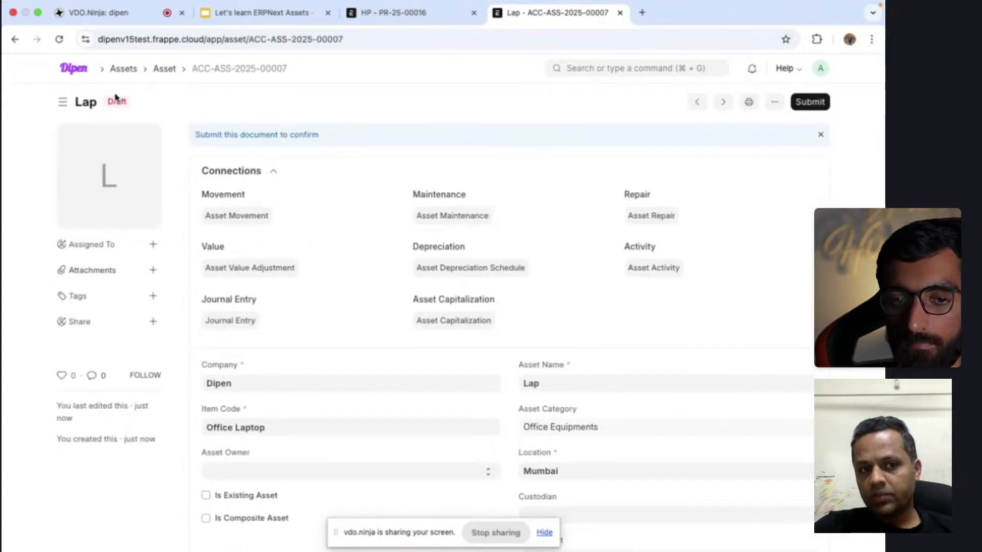
pyautogui.scroll(-5, 432, 331)
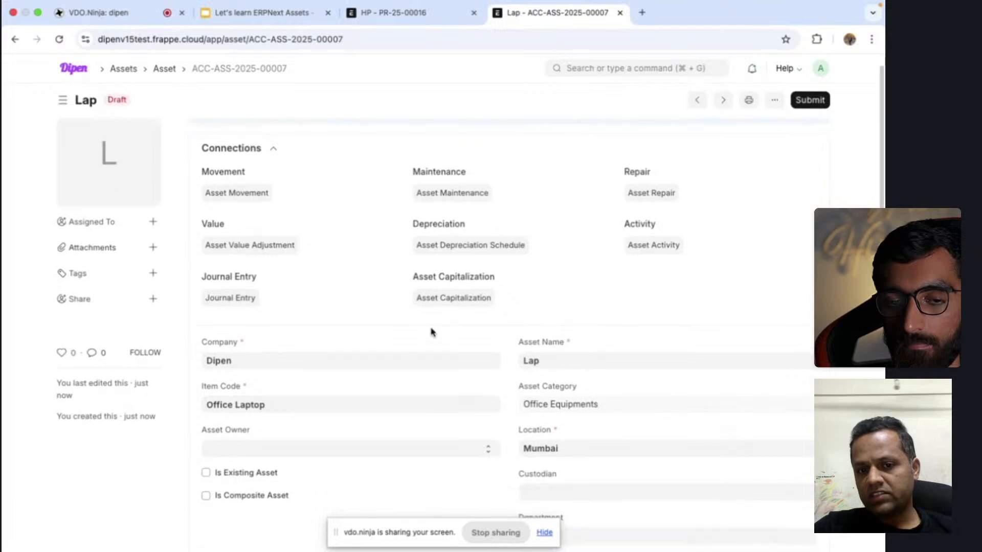
pyautogui.scroll(-10, 361, 378)
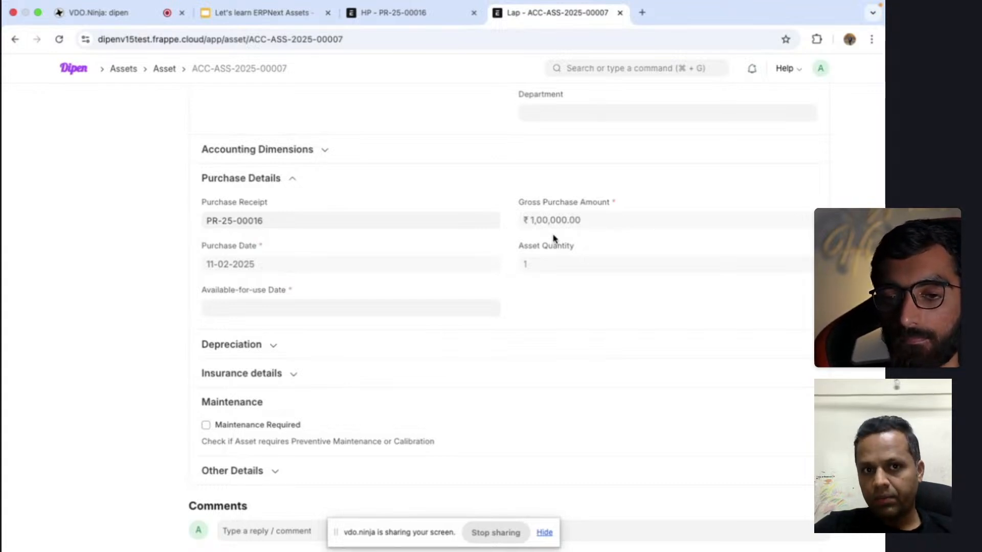
# Return to the HP purchase receipt, open its accounting ledger and widen the Account column to read the full account names.
pyautogui.click(402, 13)
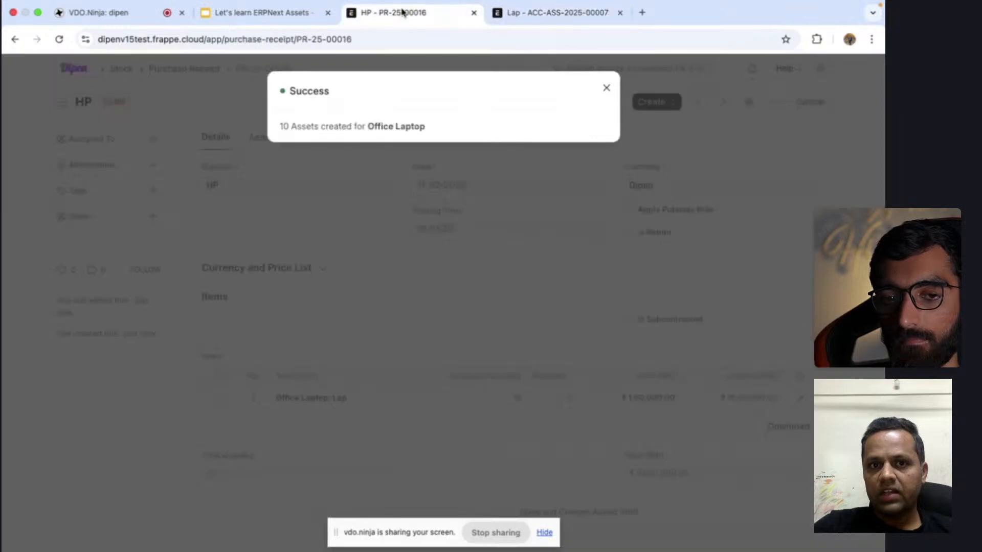
pyautogui.click(607, 88)
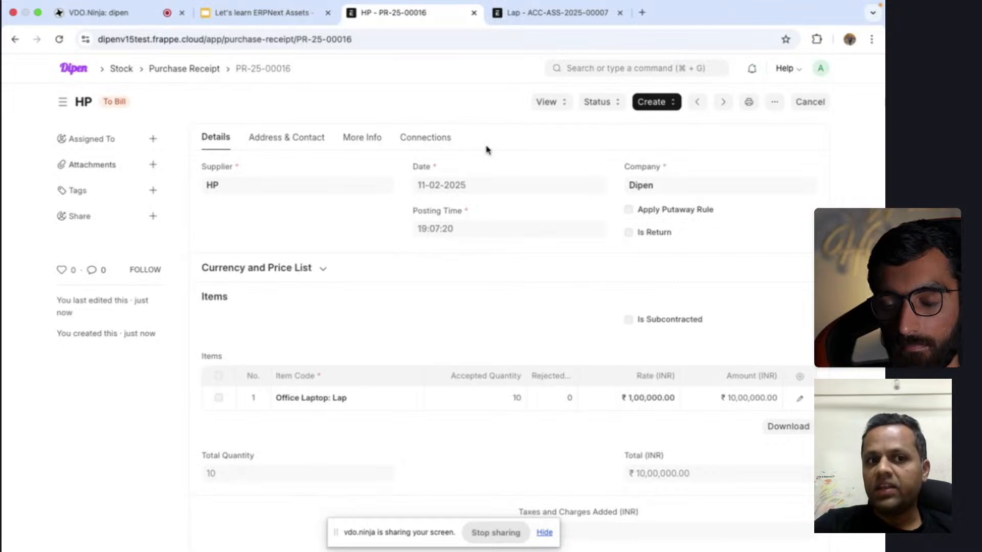
pyautogui.click(555, 104)
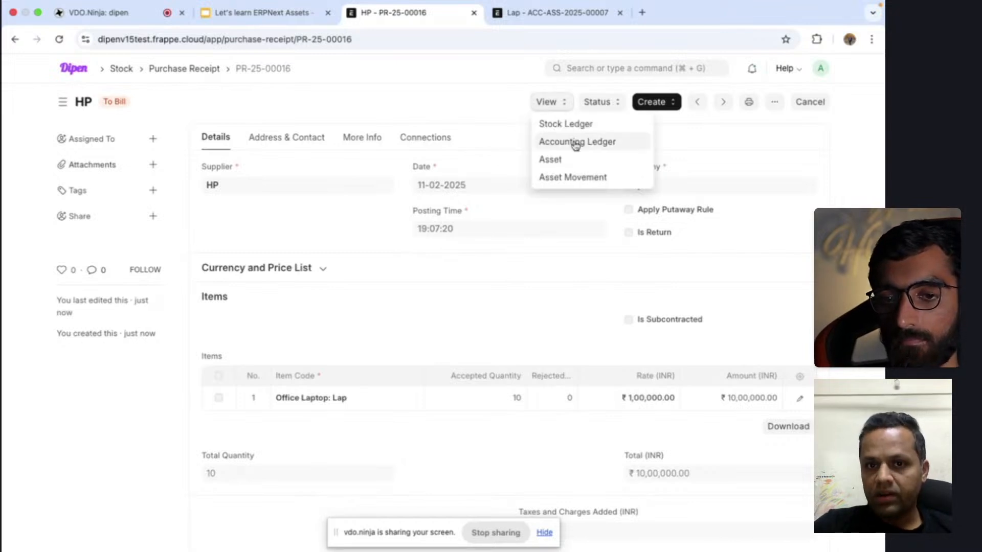
pyautogui.click(576, 145)
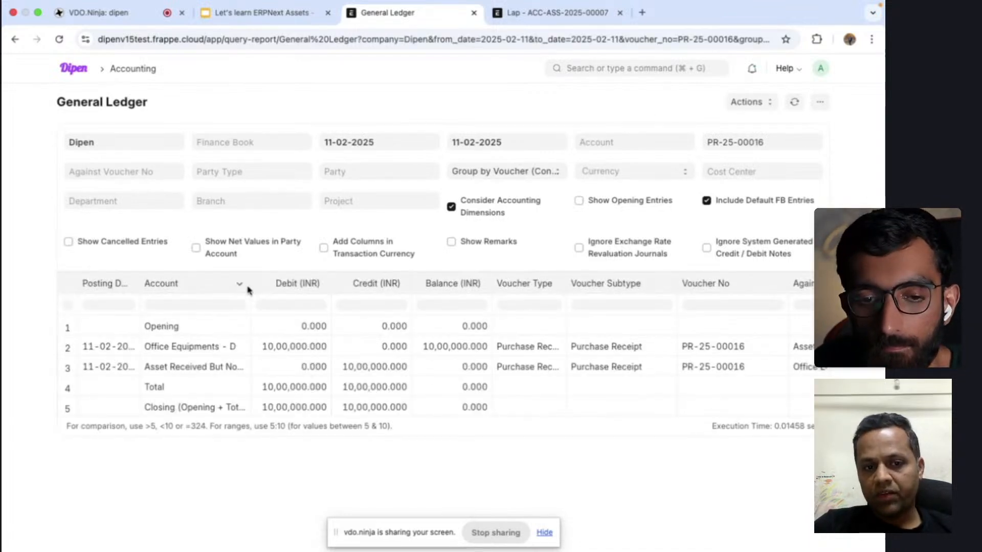
pyautogui.moveTo(276, 284); pyautogui.dragTo(276, 284)
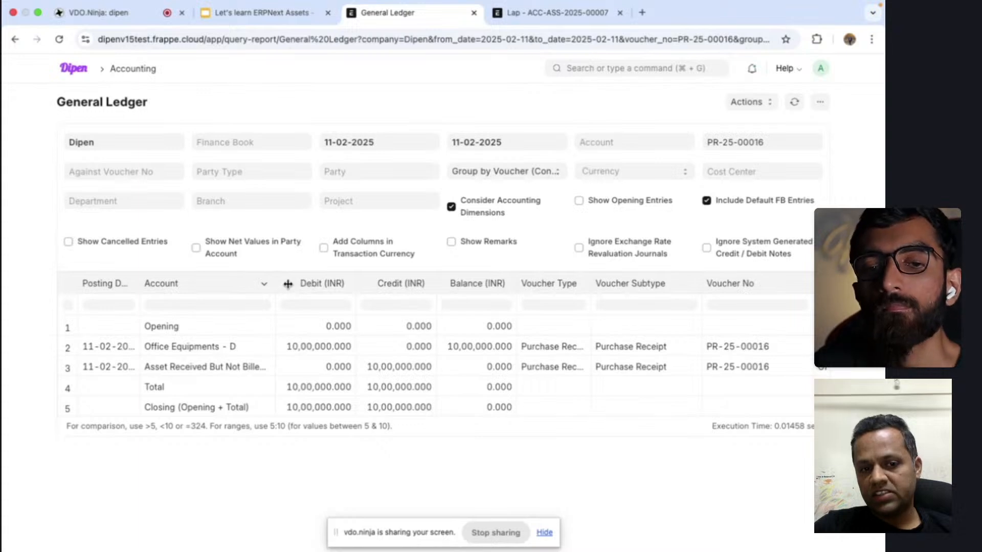
pyautogui.moveTo(288, 284); pyautogui.dragTo(300, 285)
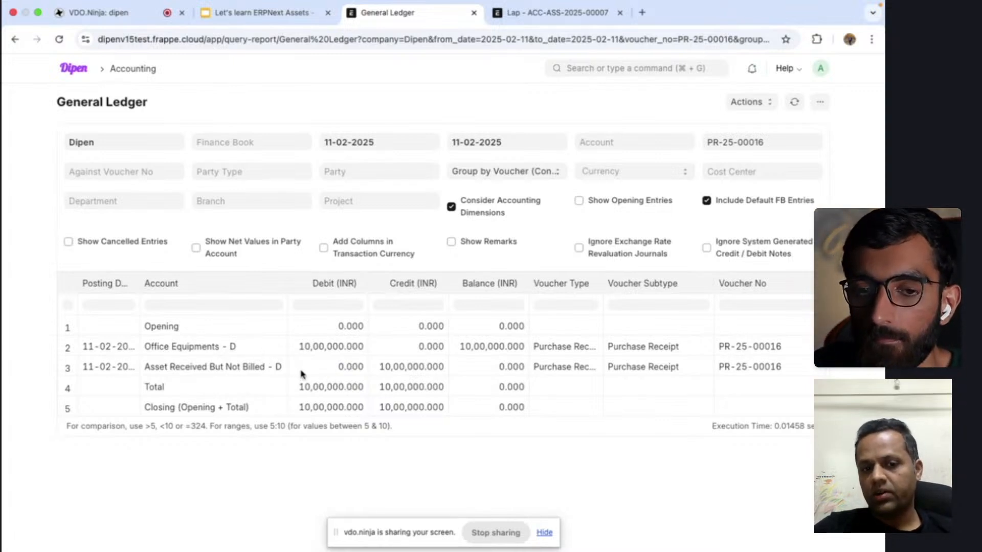
# Go back to the HP purchase receipt and create a purchase invoice from it.
pyautogui.click(15, 40)
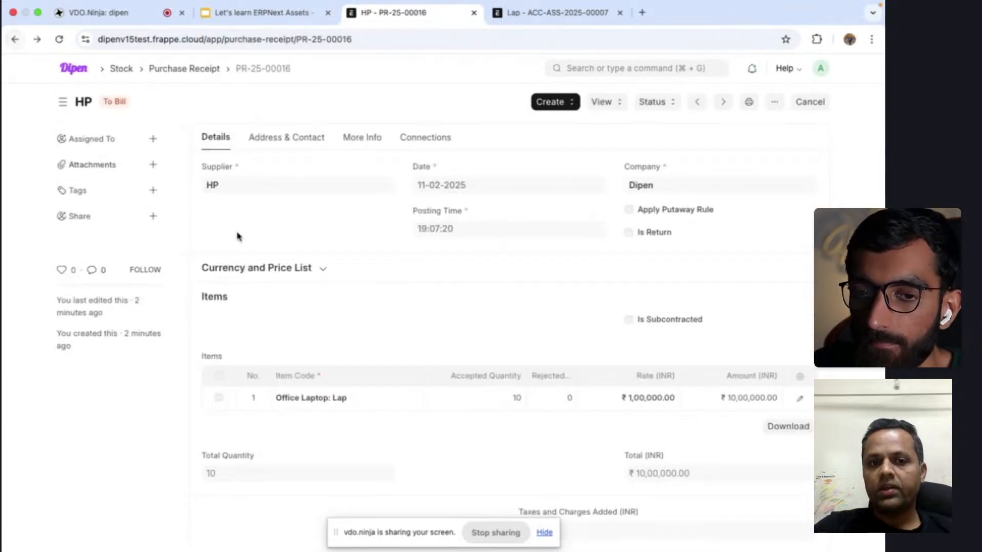
pyautogui.click(566, 108)
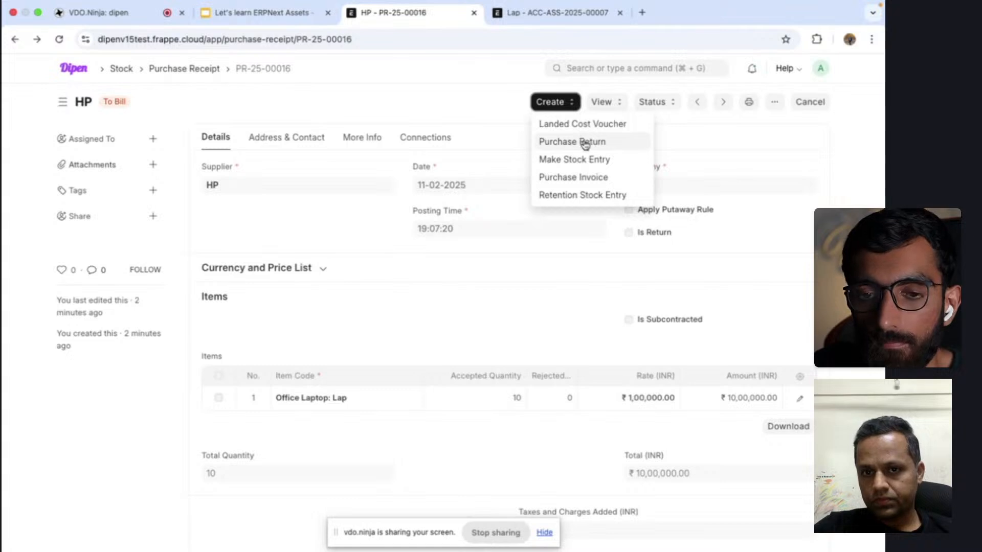
pyautogui.click(607, 178)
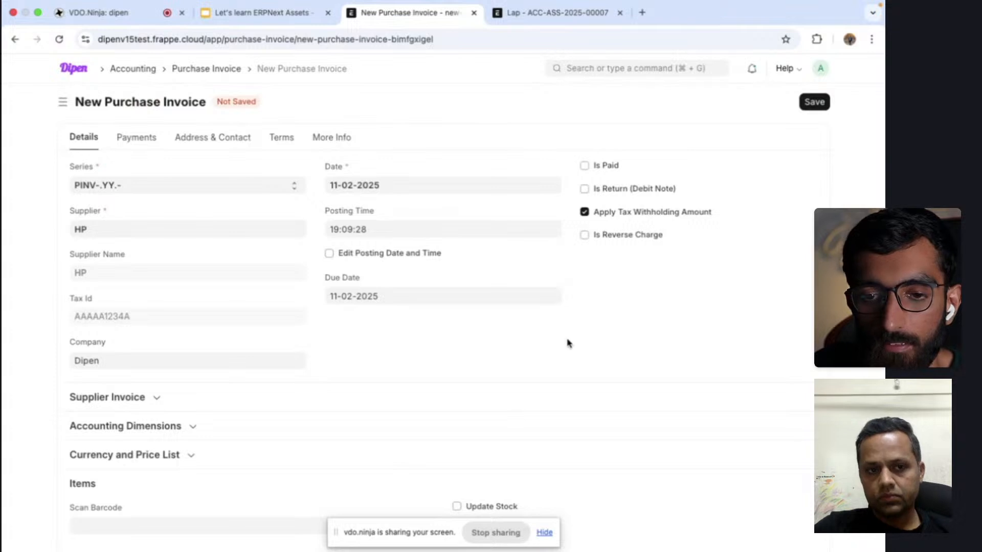
# Check the new HP purchase invoice's items, then save the invoice and submit it permanently.
pyautogui.scroll(-8, 567, 344)
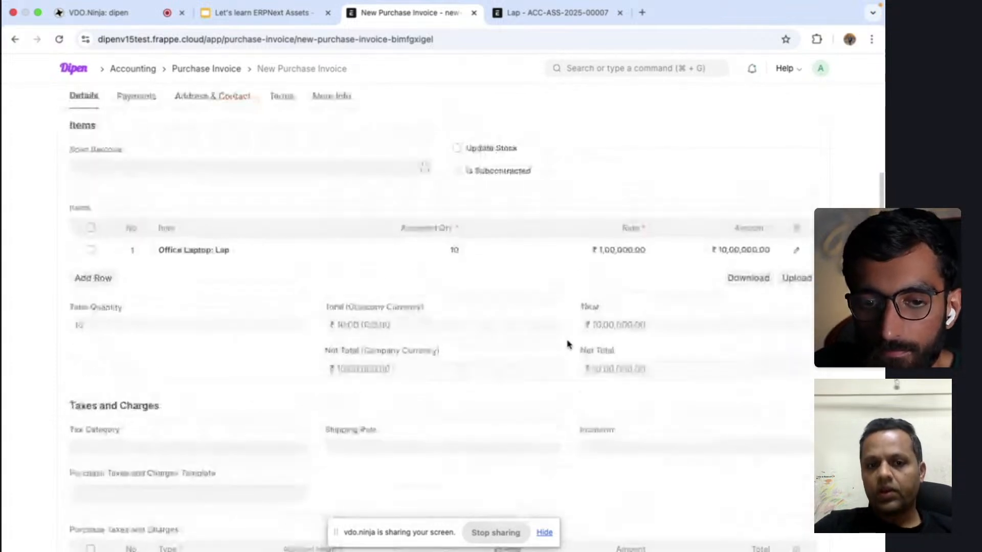
pyautogui.scroll(5, 568, 345)
pyautogui.scroll(3, 568, 344)
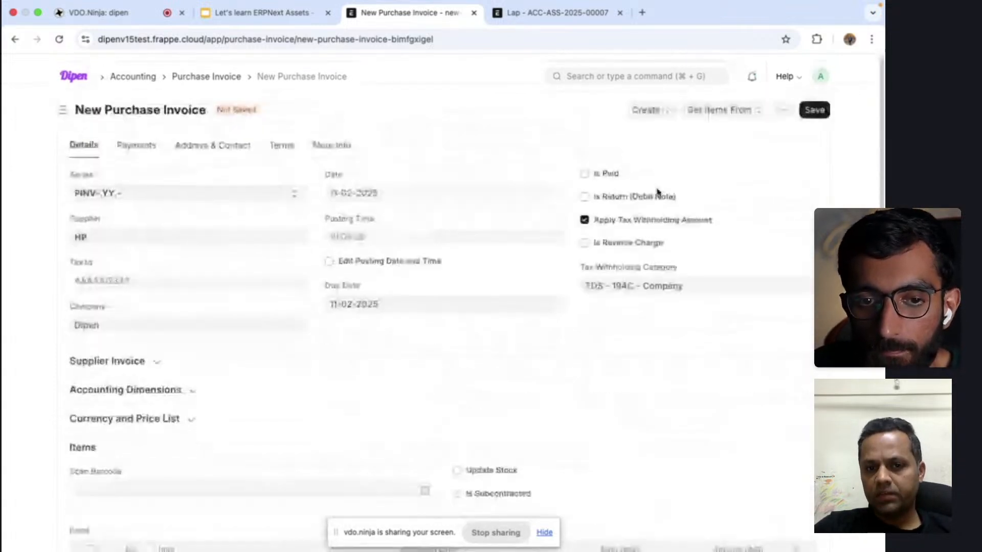
pyautogui.scroll(-1, 812, 109)
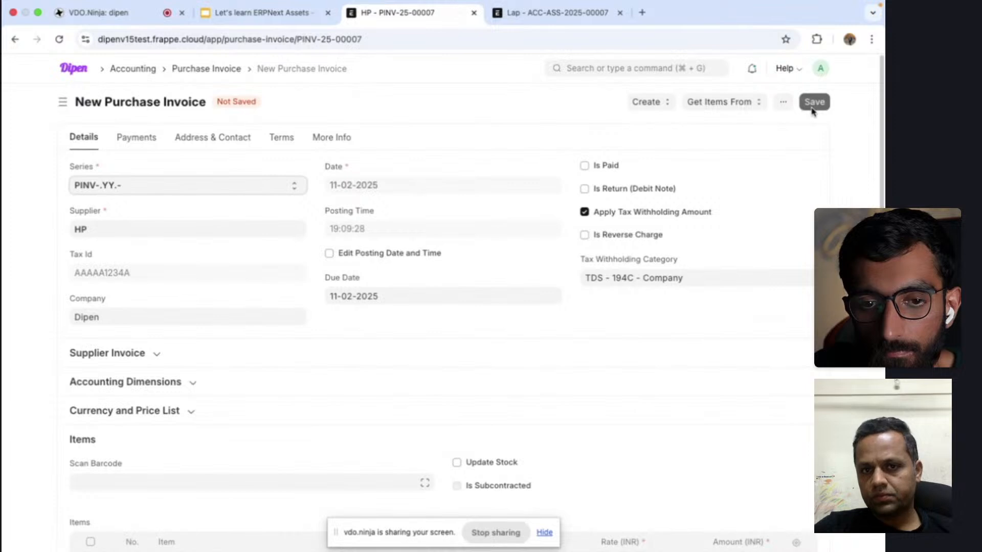
pyautogui.click(815, 101)
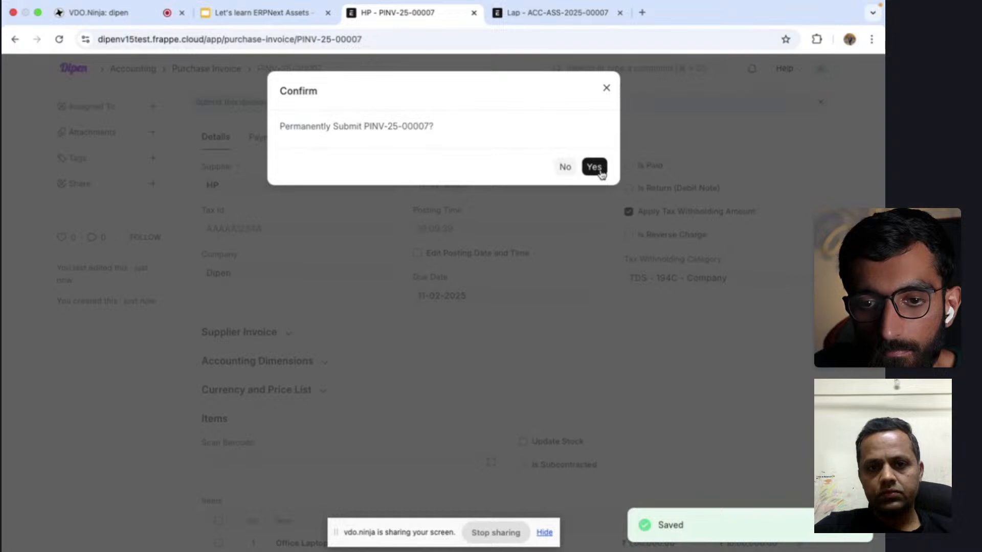
pyautogui.click(601, 172)
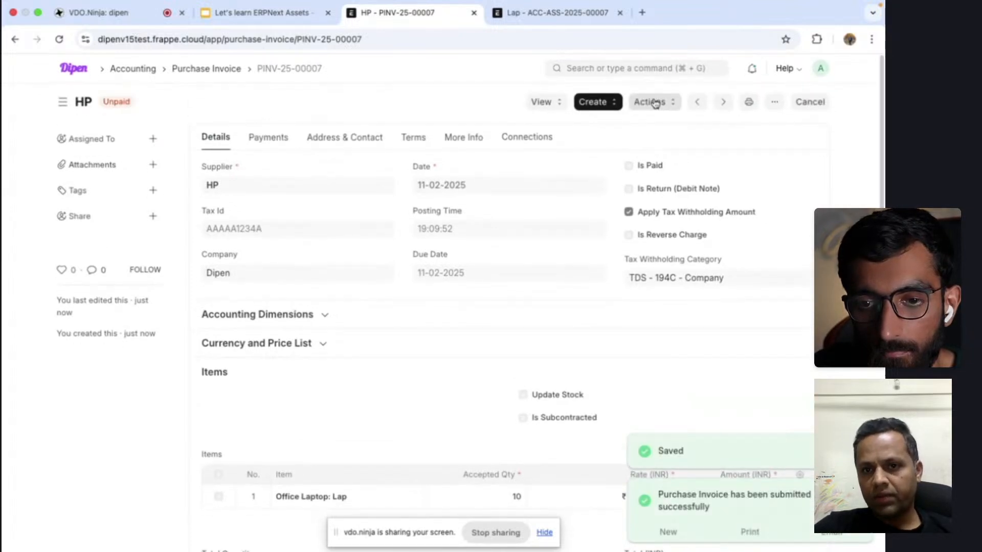
# Examine the accounting ledger entries of the submitted HP purchase invoice and return to the invoice.
pyautogui.click(557, 103)
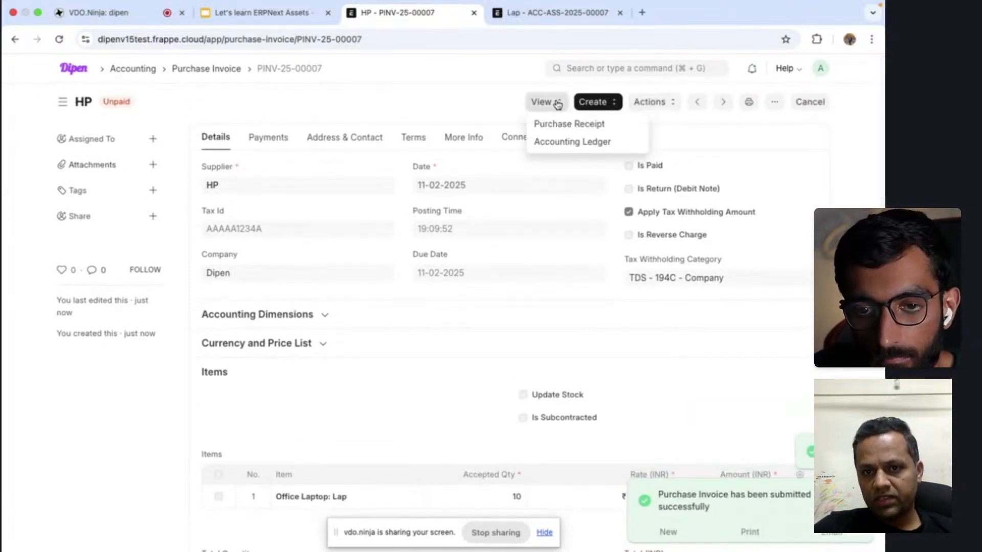
pyautogui.click(569, 143)
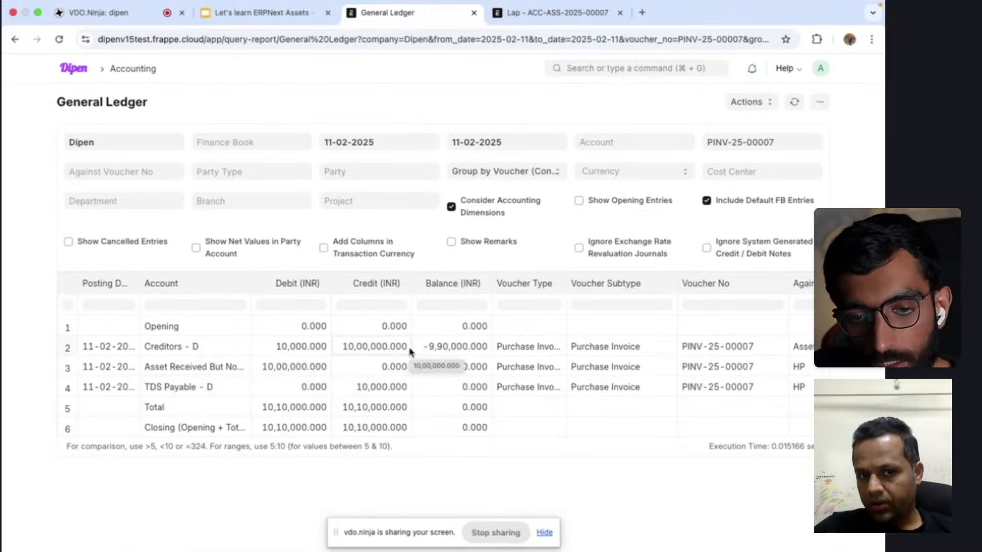
pyautogui.click(15, 41)
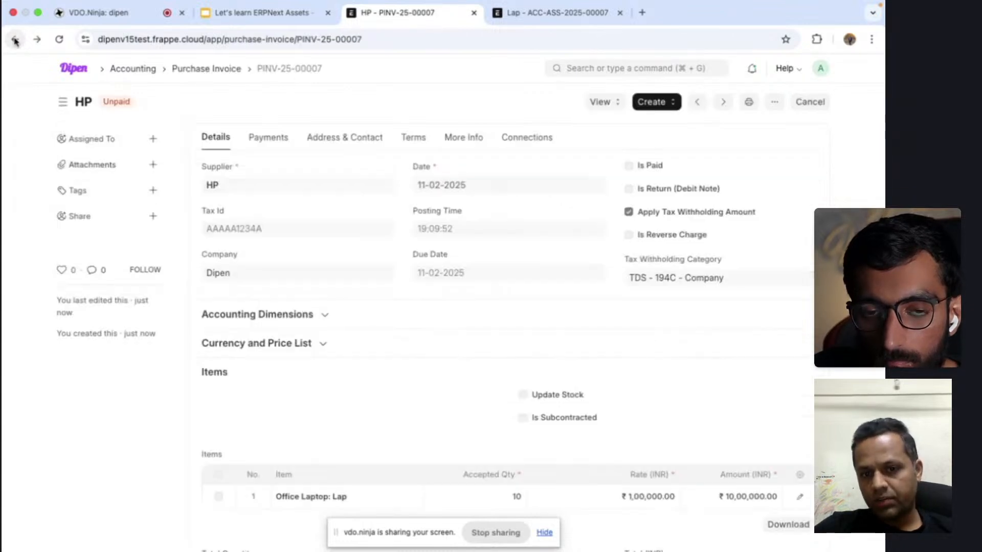
pyautogui.scroll(-6, 428, 300)
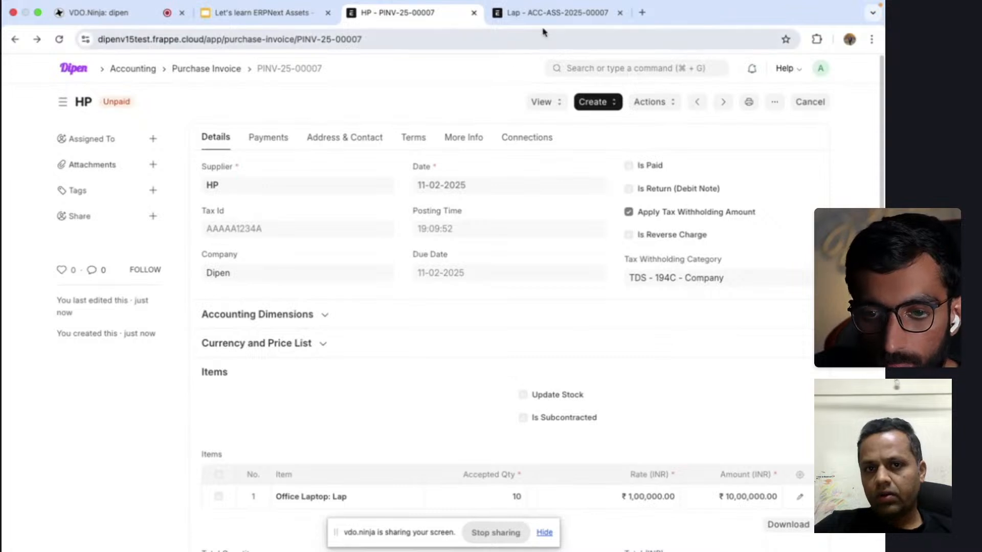
# Switch back to the draft Lap asset record and review its status, connections and main details.
pyautogui.click(551, 15)
pyautogui.scroll(8, 460, 142)
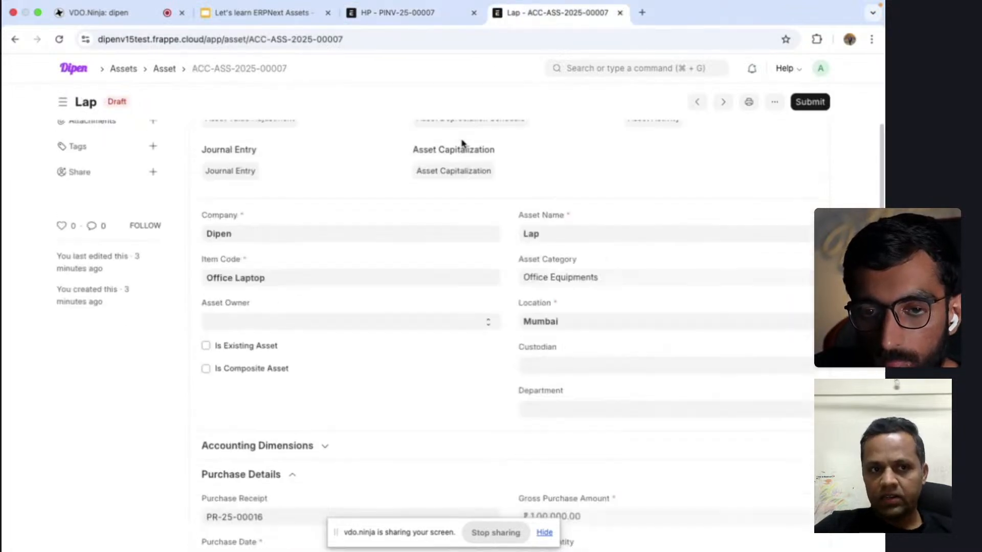
pyautogui.scroll(1, 356, 163)
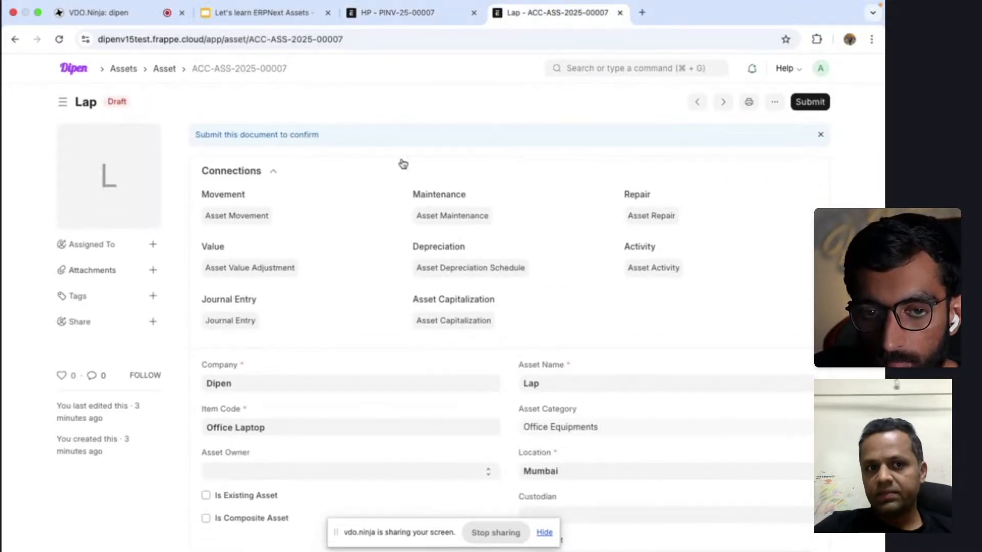
pyautogui.scroll(-1, 411, 363)
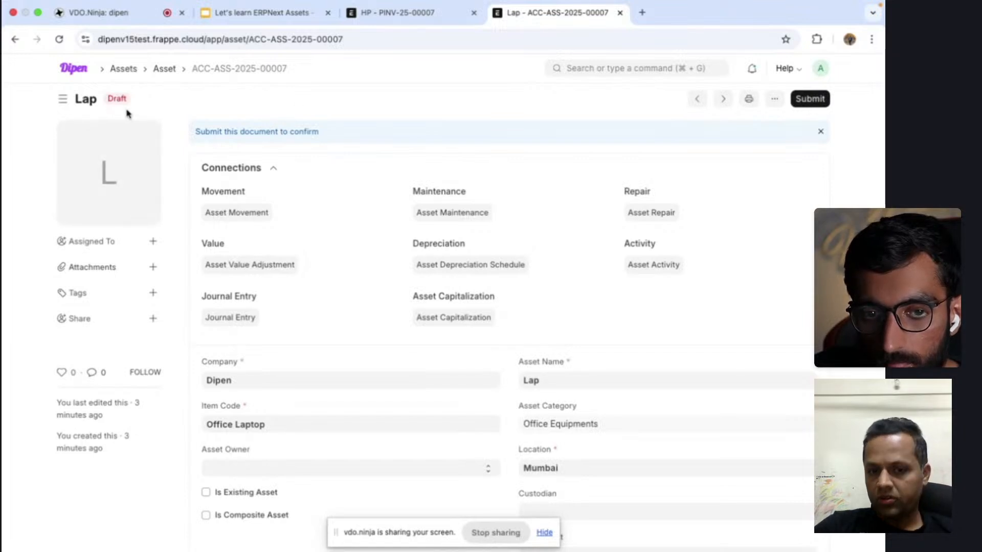
# Set the Lap asset's available-for-use date to 11-02-2025 in its purchase details.
pyautogui.scroll(-6, 415, 281)
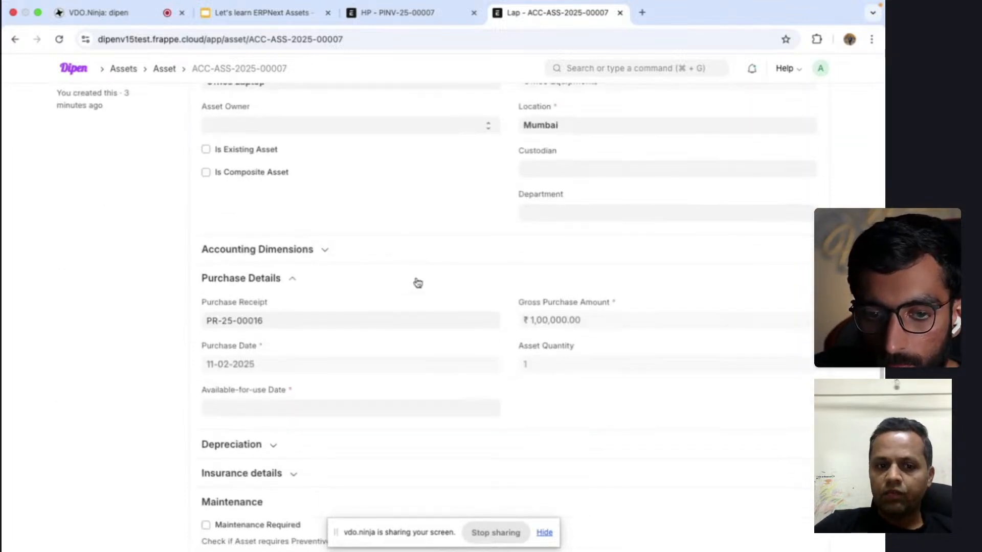
pyautogui.scroll(-3, 418, 283)
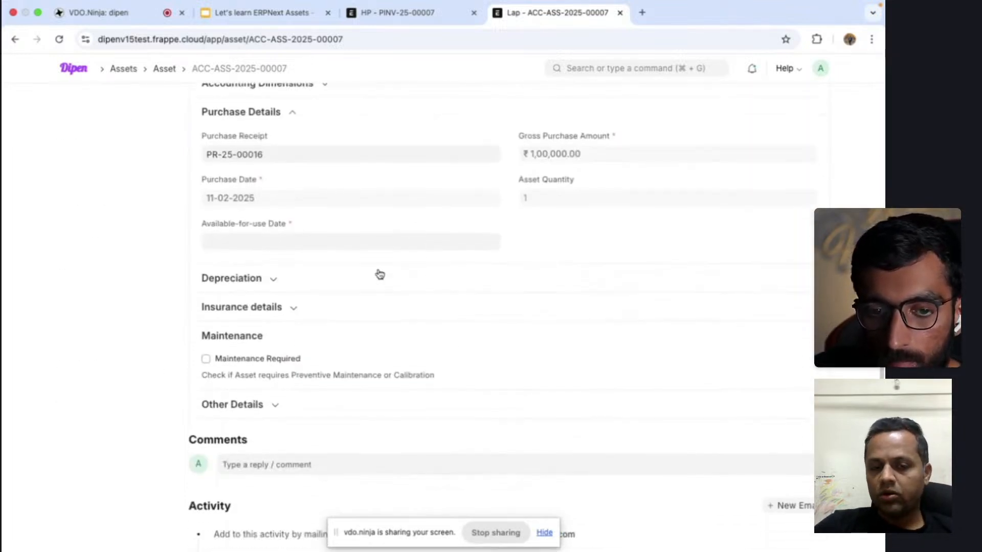
pyautogui.click(365, 240)
pyautogui.click(432, 180)
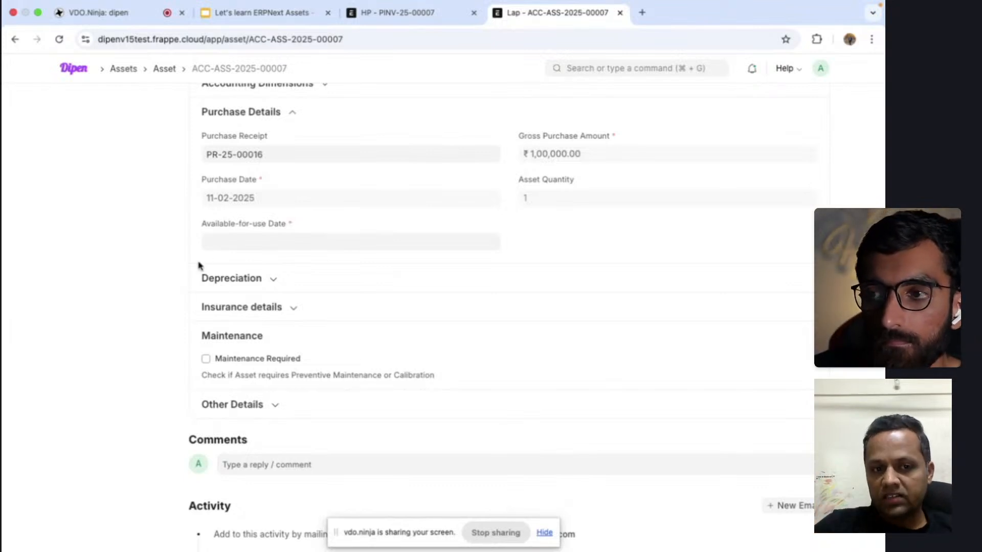
pyautogui.click(227, 241)
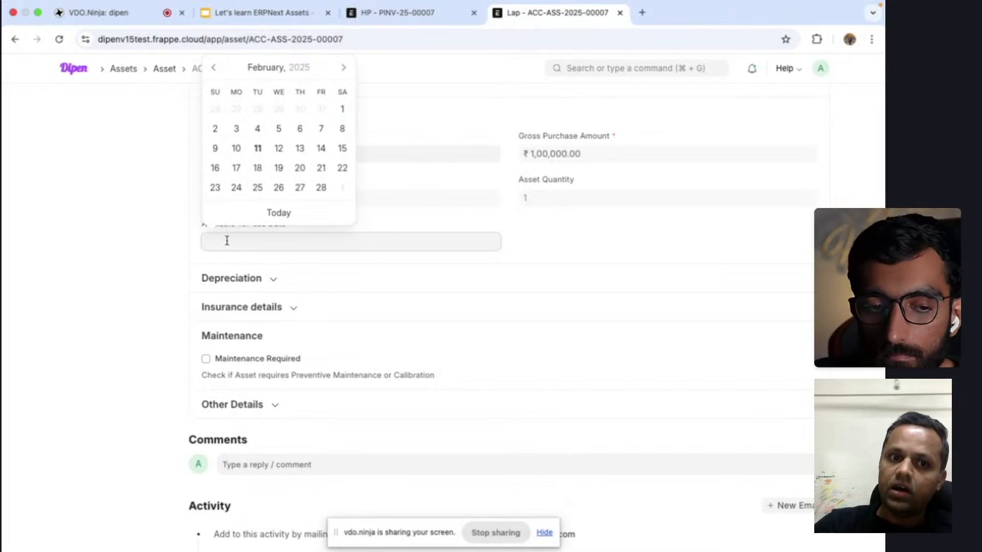
pyautogui.click(257, 148)
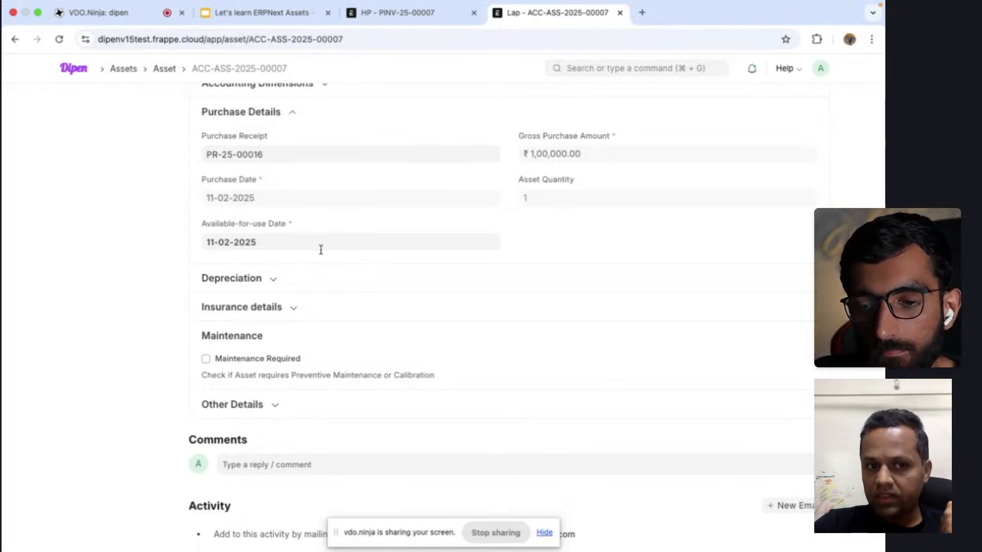
# Expand the Lap asset's depreciation section and enable Calculate Depreciation.
pyautogui.scroll(5, 323, 208)
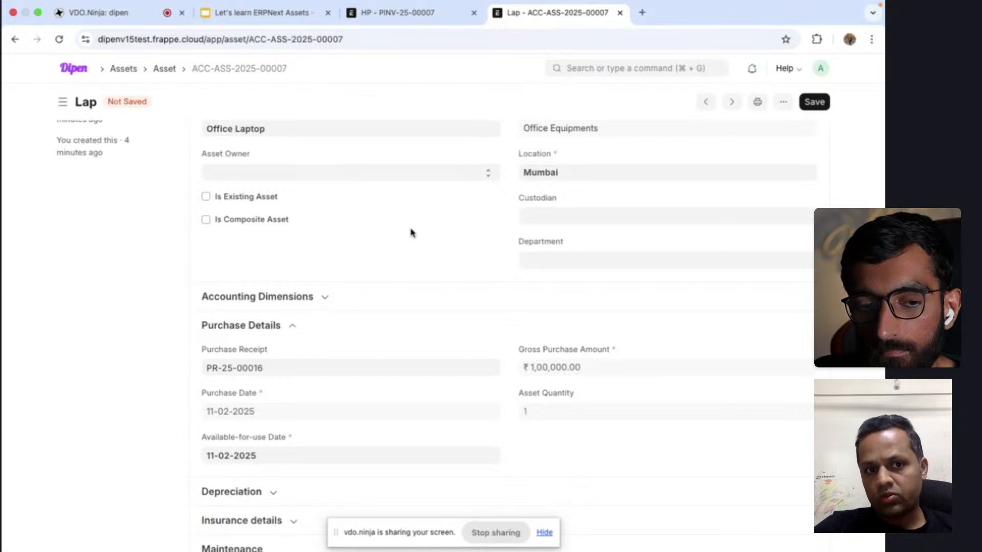
pyautogui.scroll(-6, 410, 233)
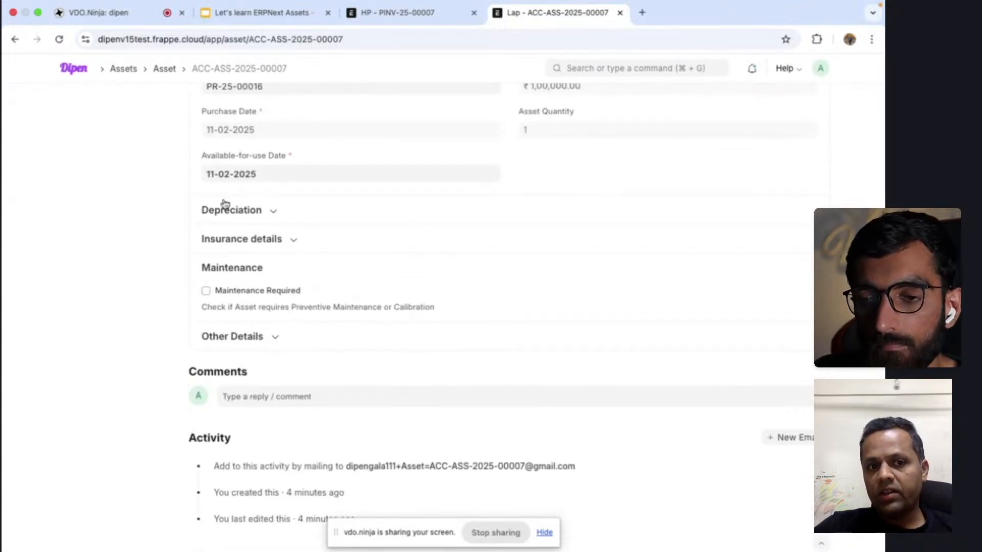
pyautogui.scroll(3, 275, 180)
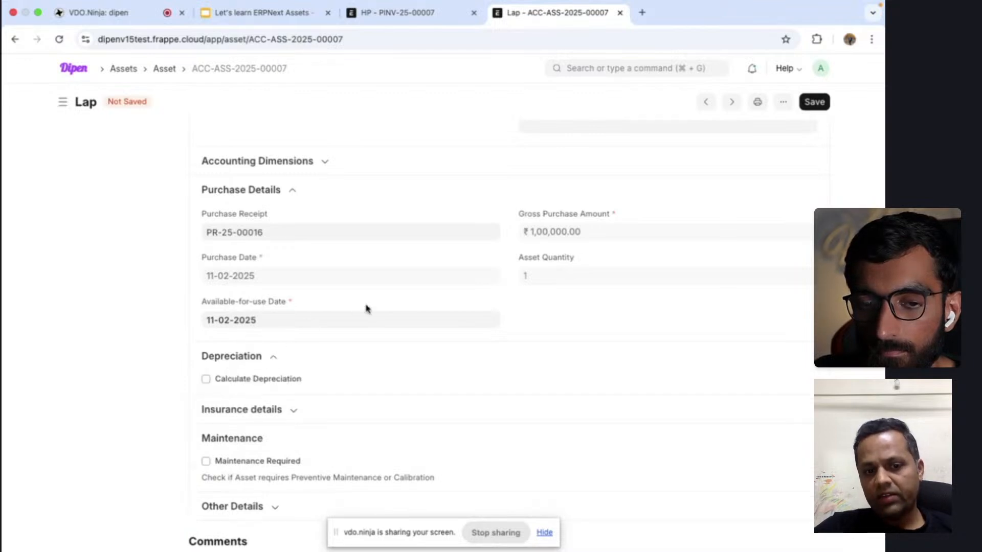
pyautogui.scroll(-3, 366, 308)
pyautogui.click(205, 221)
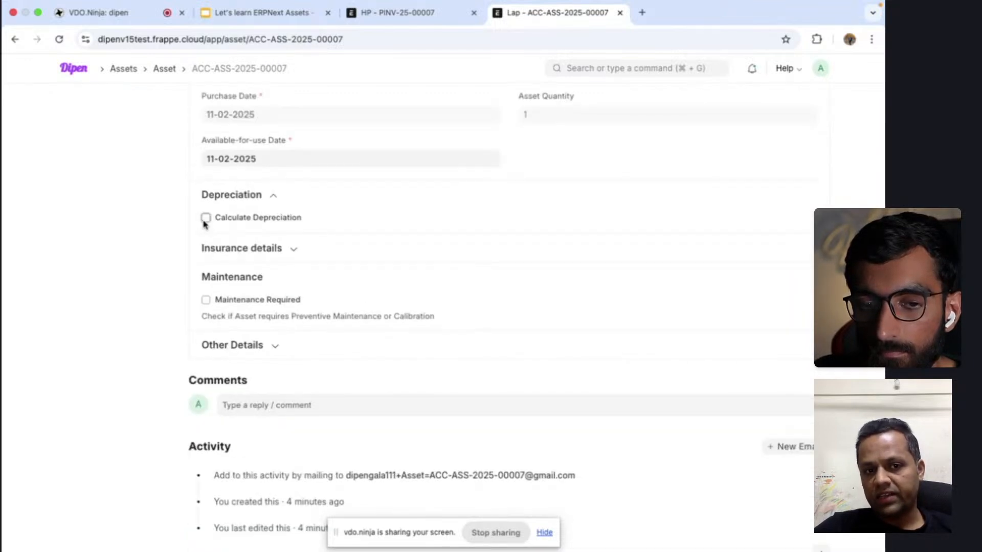
# Try Written Down Value as the finance book row's depreciation method, and switch it back to Straight Line.
pyautogui.scroll(1, 299, 242)
pyautogui.scroll(5, 299, 242)
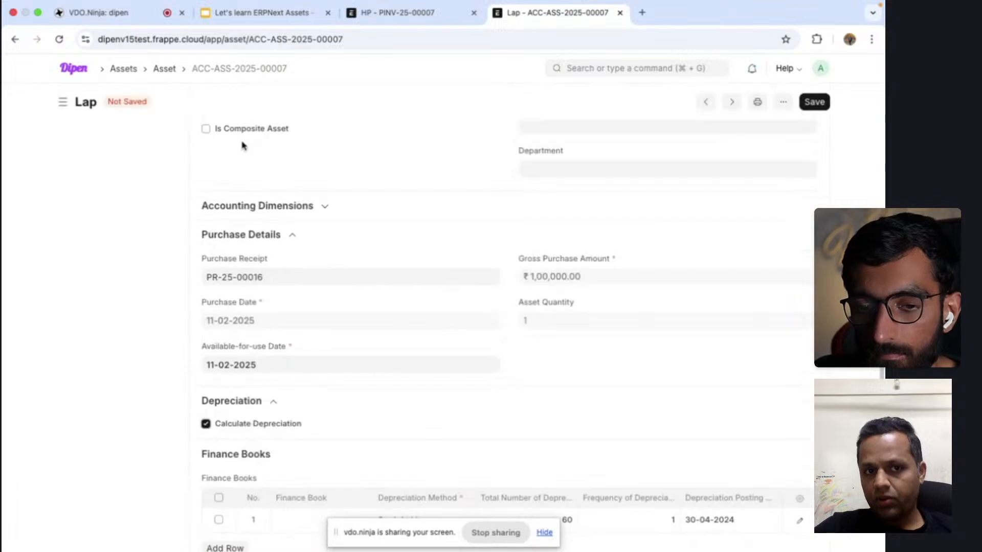
pyautogui.scroll(4, 281, 174)
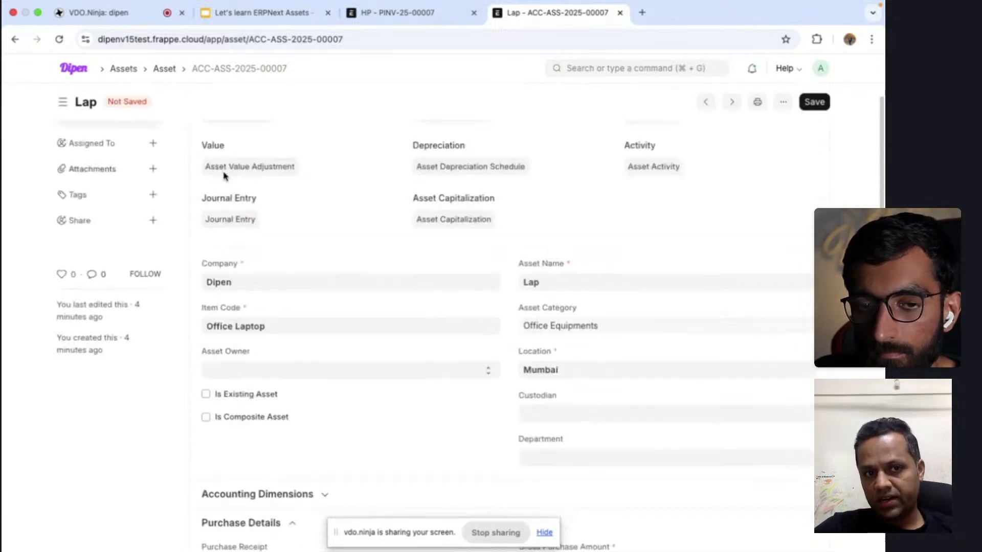
pyautogui.scroll(-9, 389, 263)
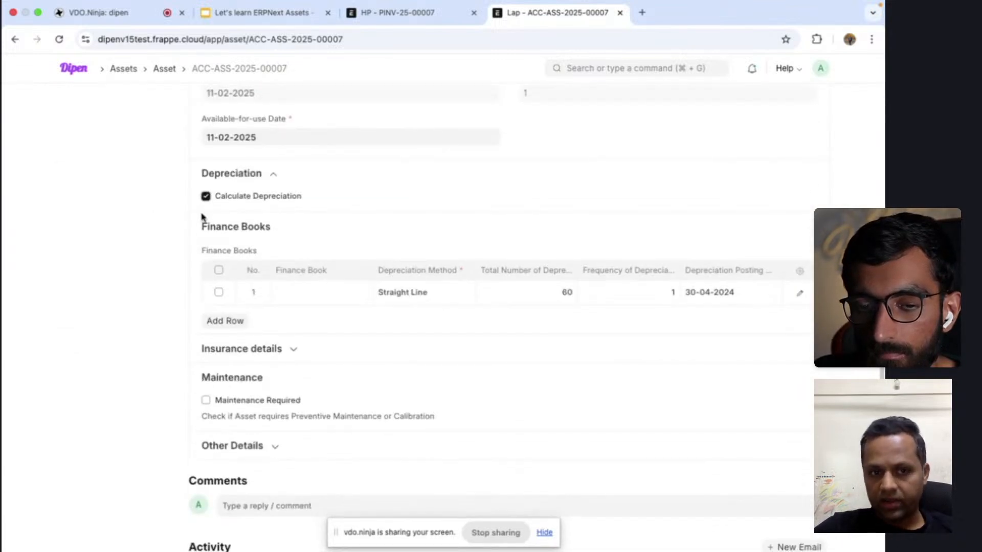
pyautogui.click(432, 296)
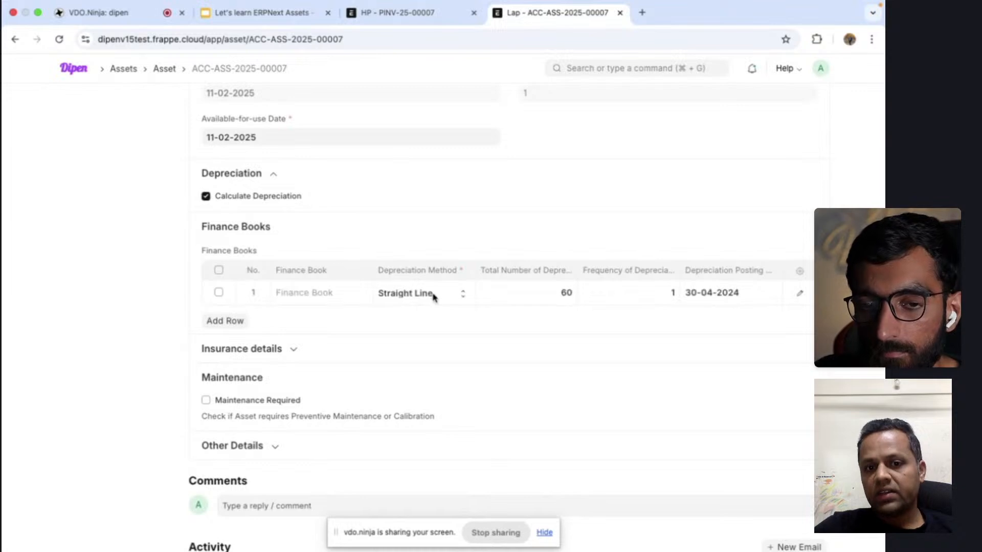
pyautogui.click(434, 295)
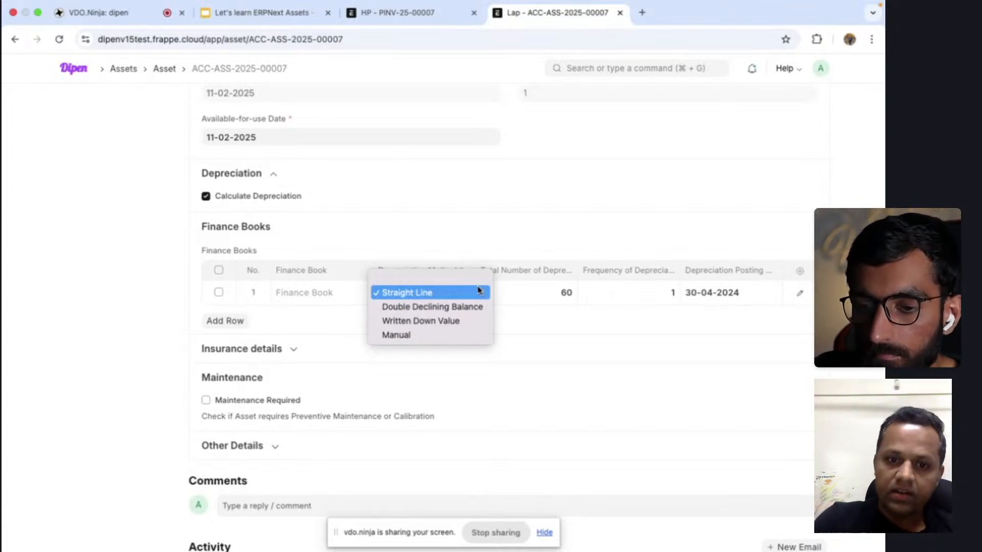
pyautogui.click(475, 323)
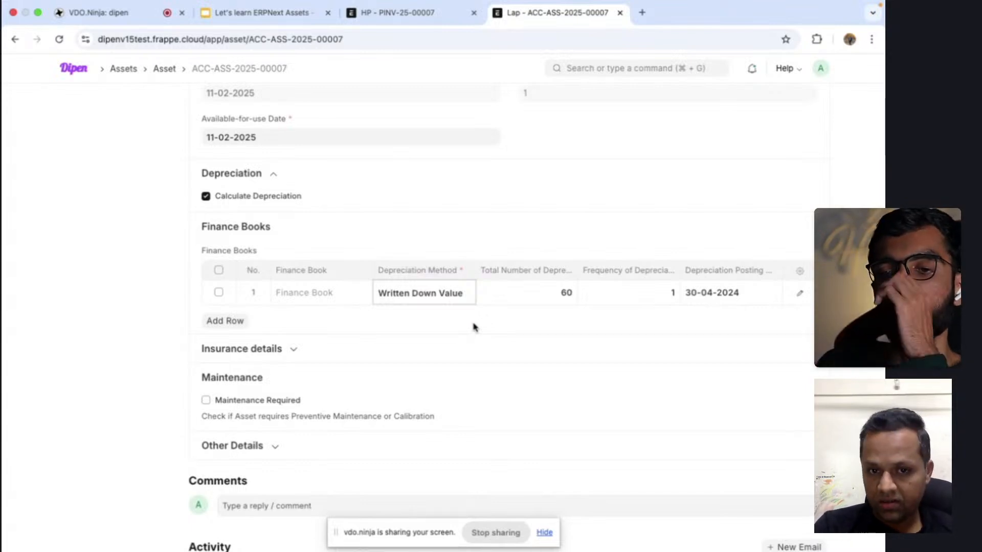
pyautogui.click(453, 296)
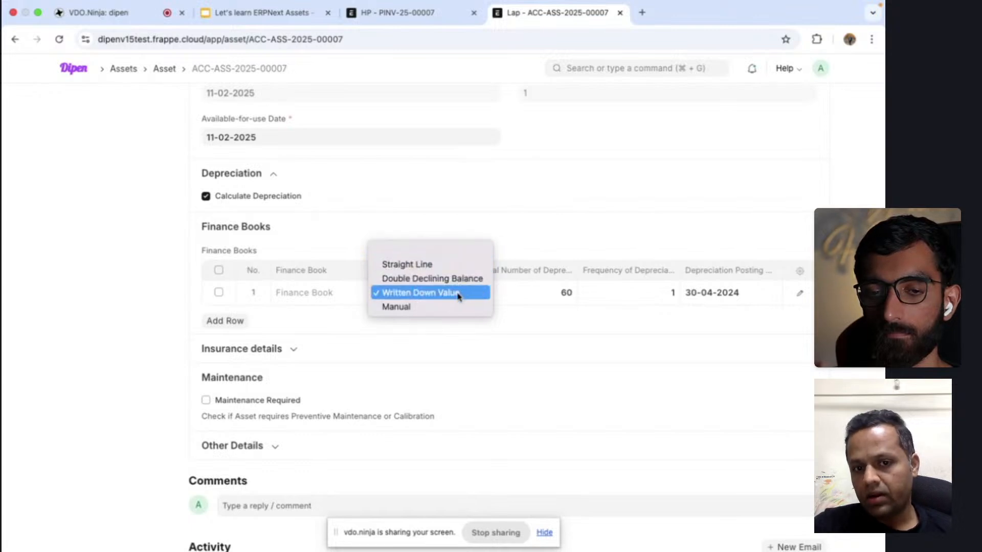
pyautogui.click(468, 266)
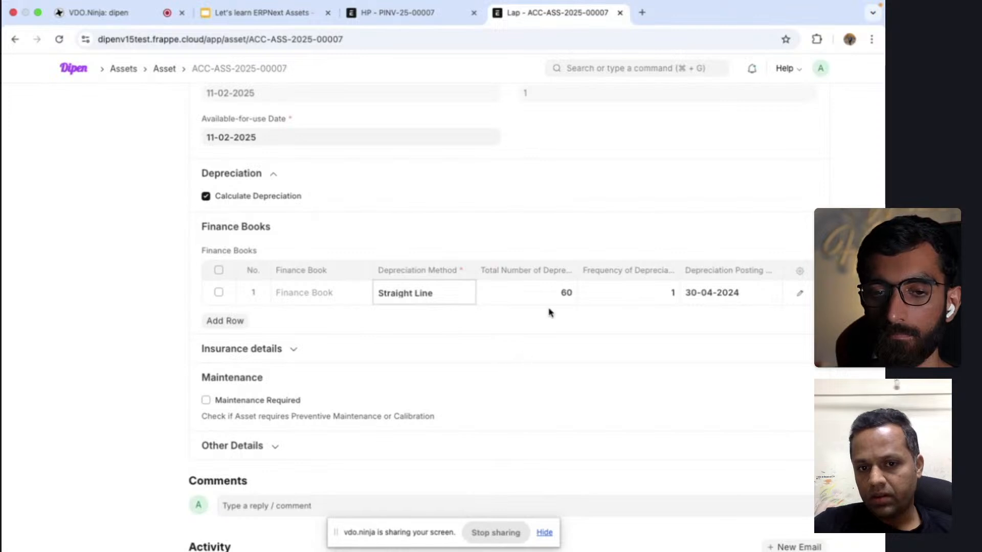
# Set the total number of depreciations in the finance book row to 12.
pyautogui.click(533, 298)
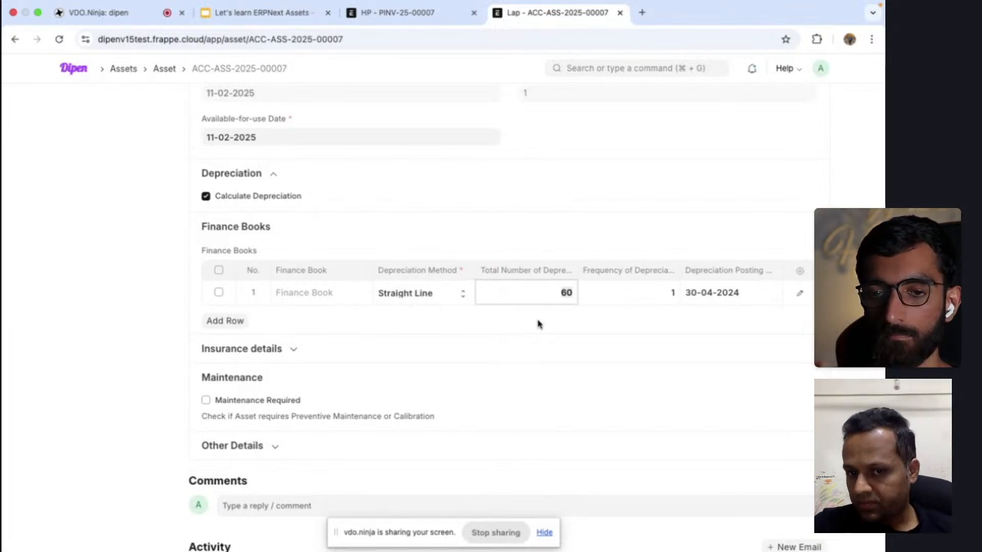
pyautogui.click(538, 324)
pyautogui.click(547, 298)
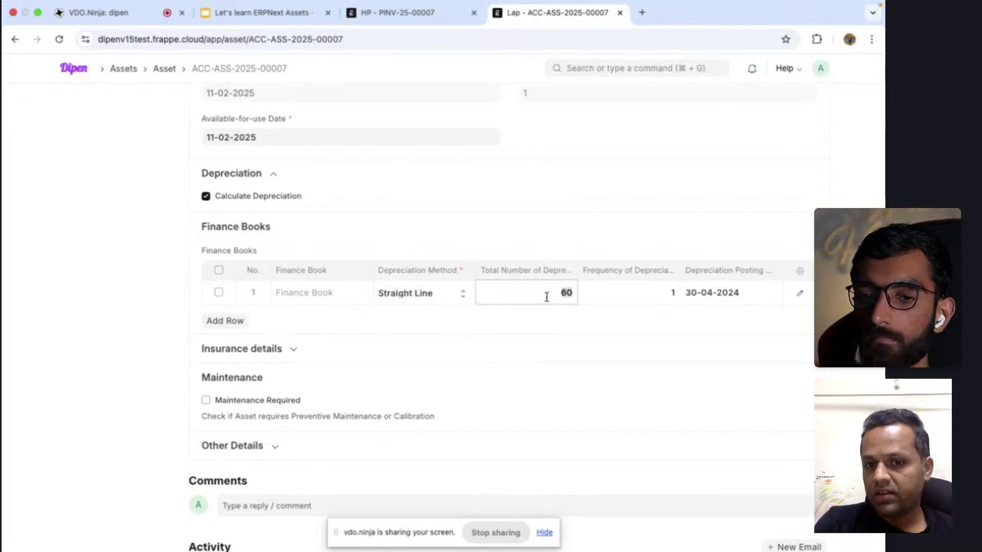
pyautogui.write('12')
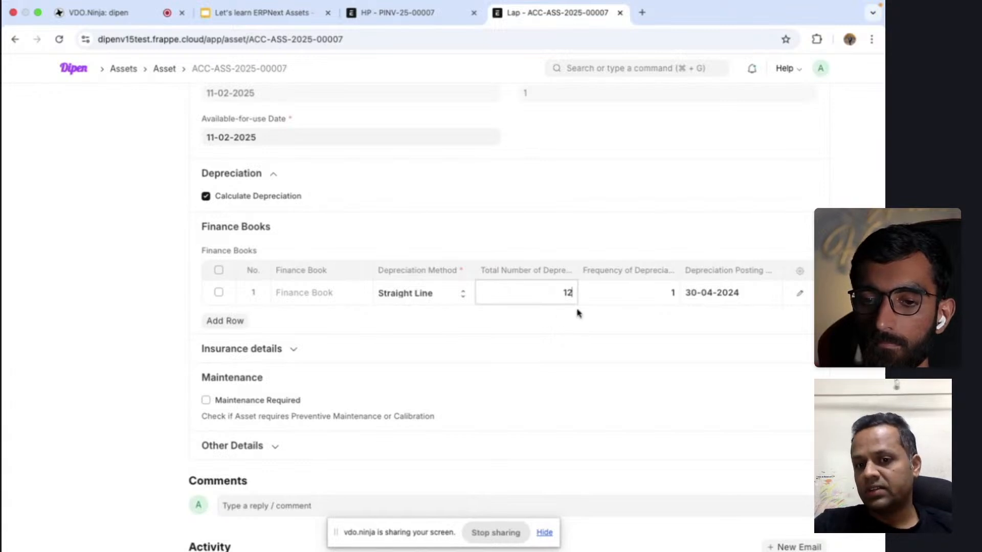
# Review the depreciation count and frequency, and inspect the finance book row's full details, including its salvage value percentage.
pyautogui.moveTo(479, 271); pyautogui.dragTo(569, 272)
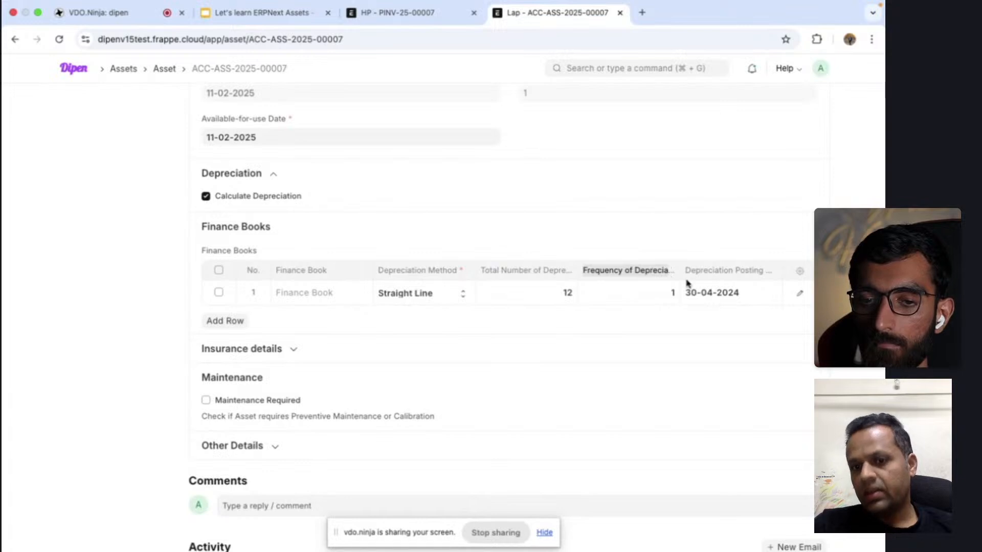
pyautogui.click(651, 298)
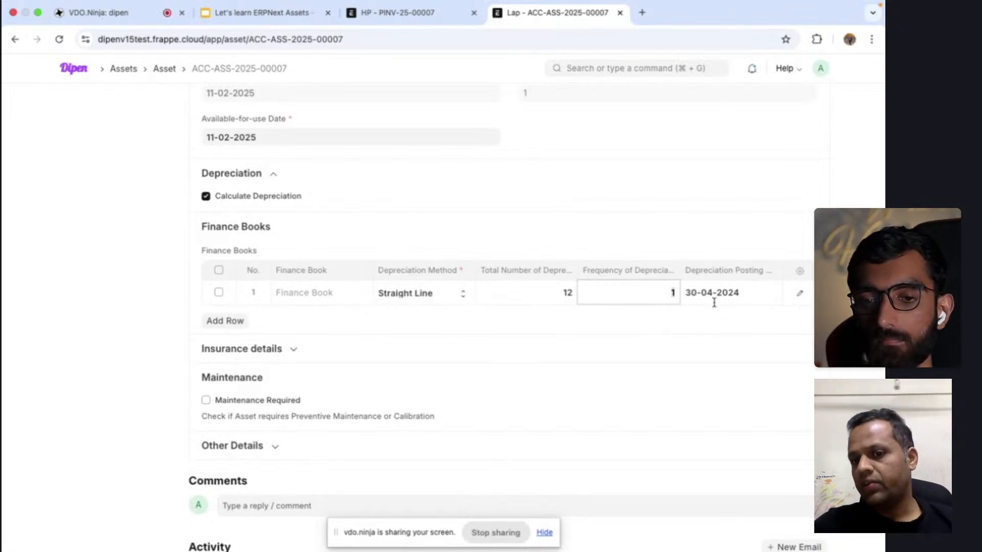
pyautogui.click(799, 294)
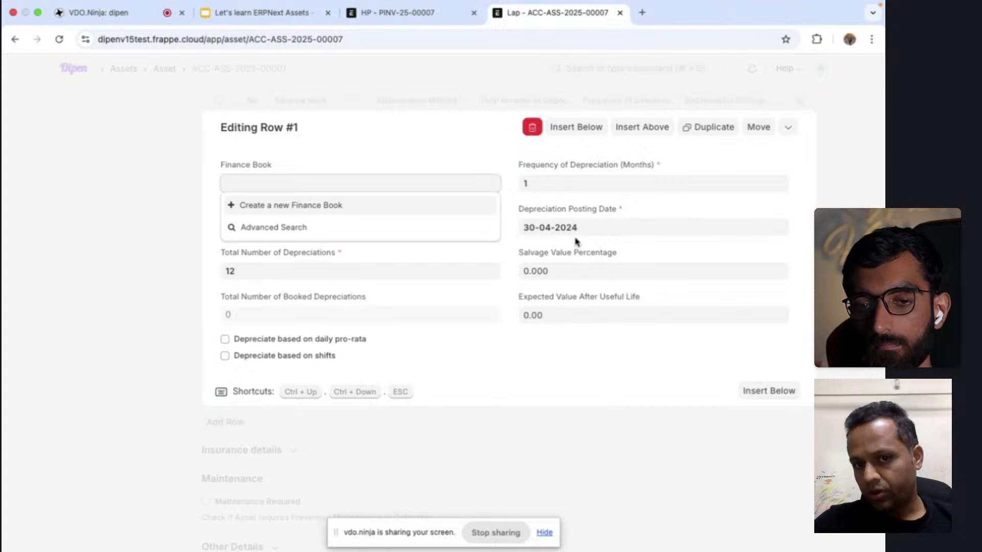
pyautogui.click(481, 165)
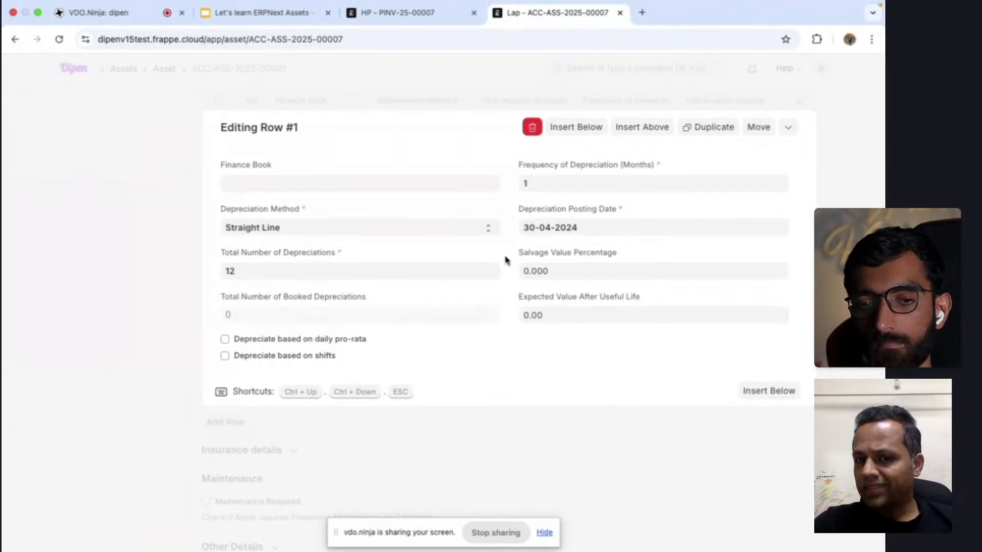
pyautogui.click(567, 274)
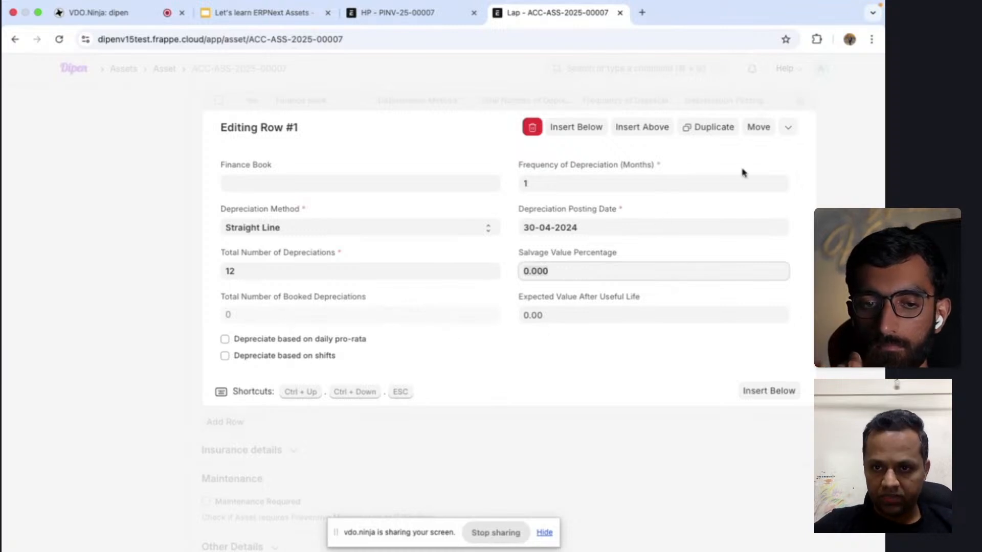
pyautogui.click(787, 128)
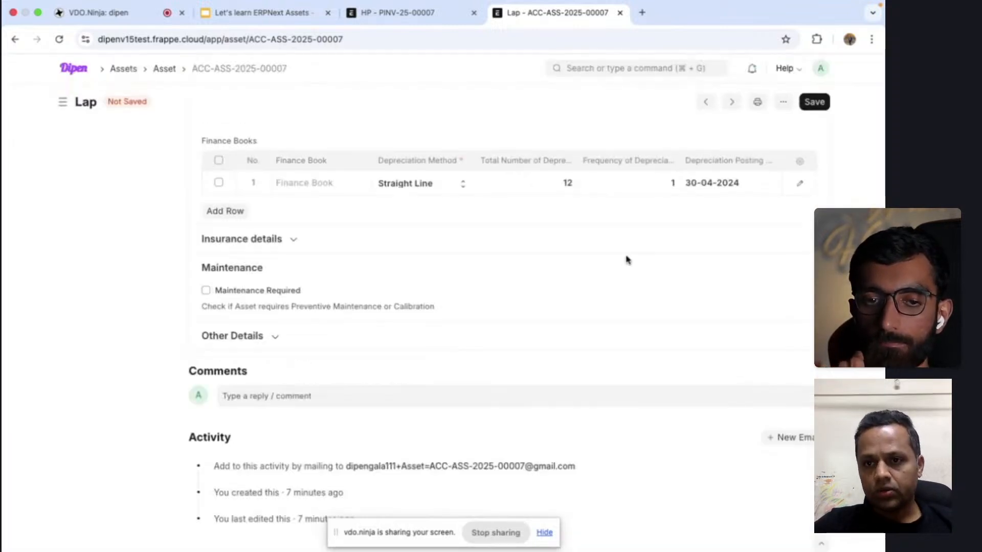
# Try to save the Lap asset and check its purchase date against the depreciation posting date.
pyautogui.click(818, 105)
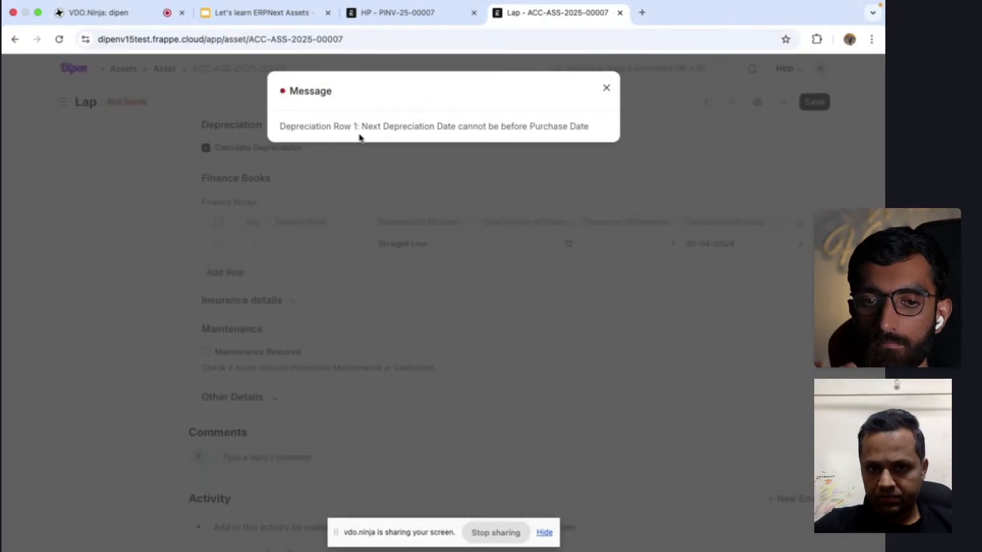
pyautogui.click(607, 83)
pyautogui.scroll(5, 566, 221)
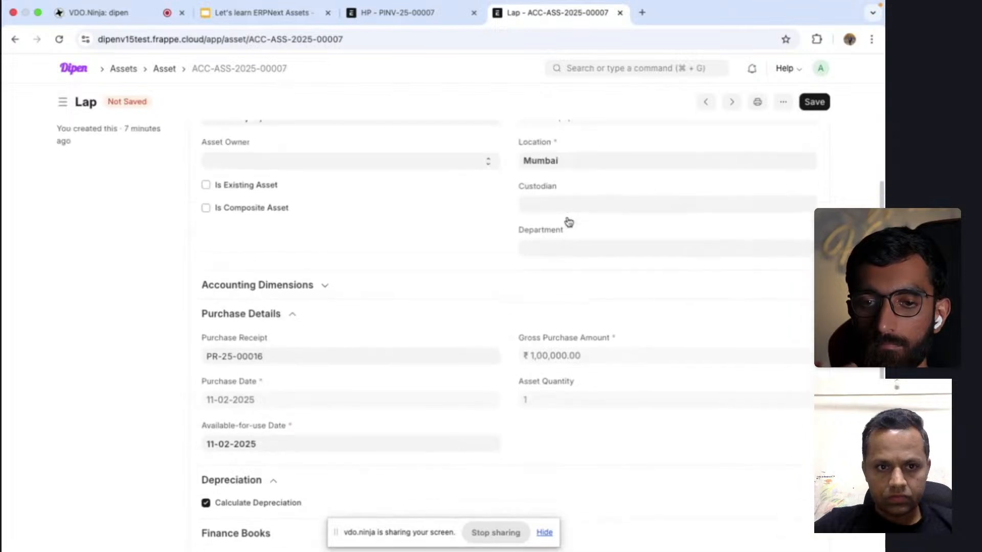
pyautogui.scroll(-5, 568, 221)
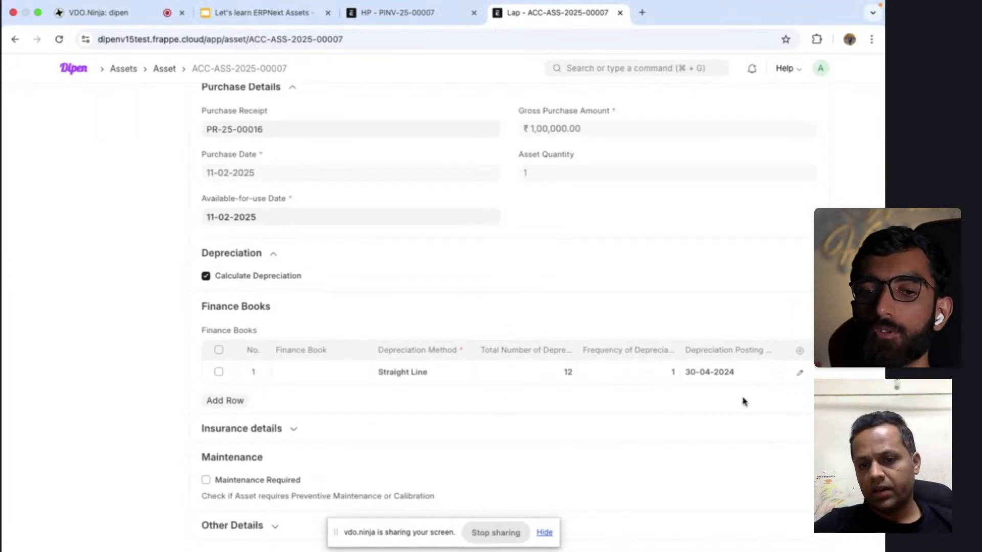
# Set the depreciation posting date in the finance book row to 28-02-2025.
pyautogui.click(756, 374)
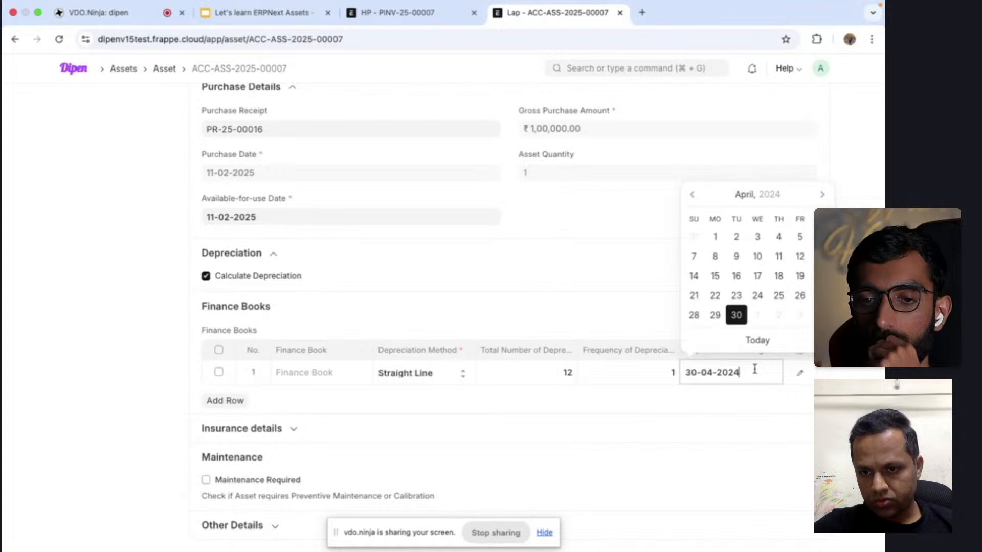
pyautogui.click(780, 347)
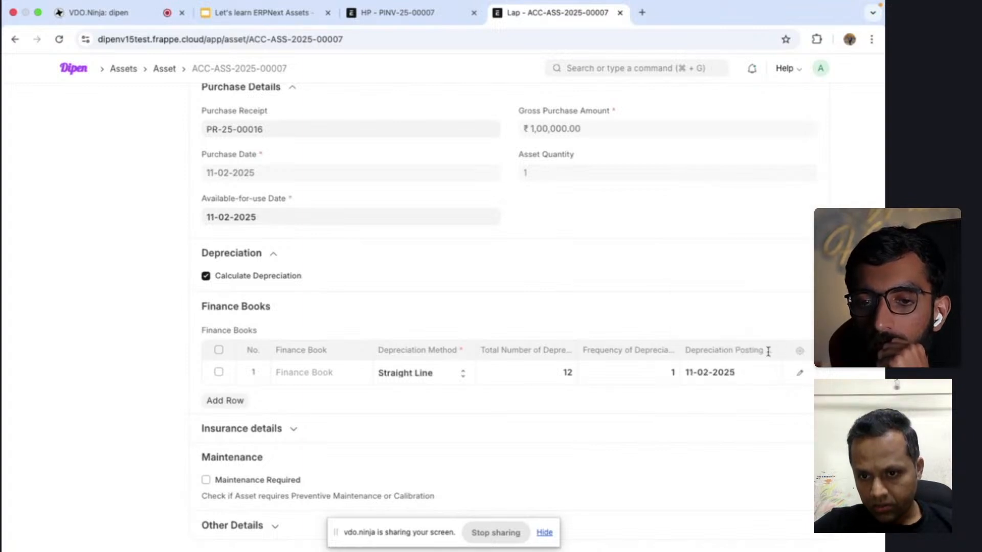
pyautogui.click(749, 369)
pyautogui.click(799, 317)
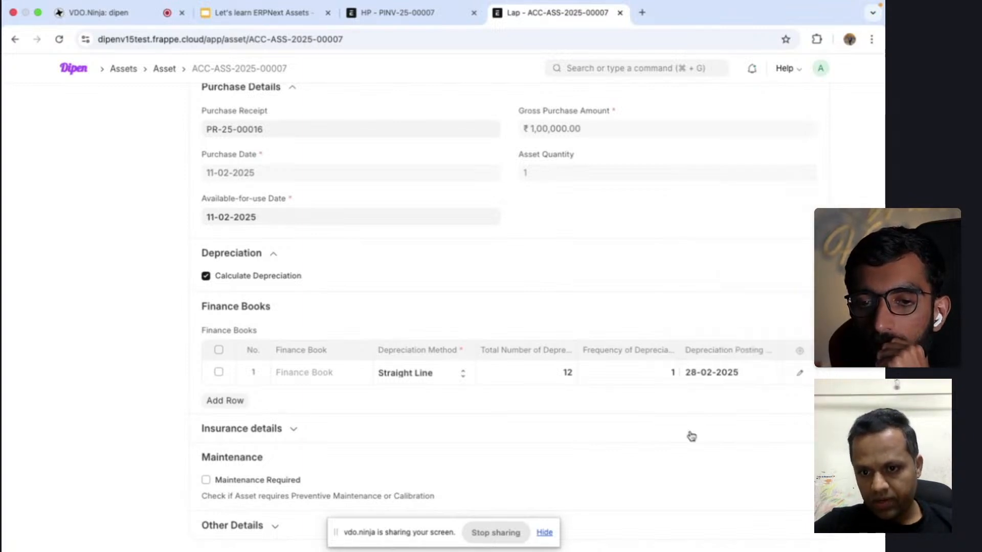
# Save the Lap asset and open the asset depreciation schedule generated for it.
pyautogui.scroll(2, 712, 241)
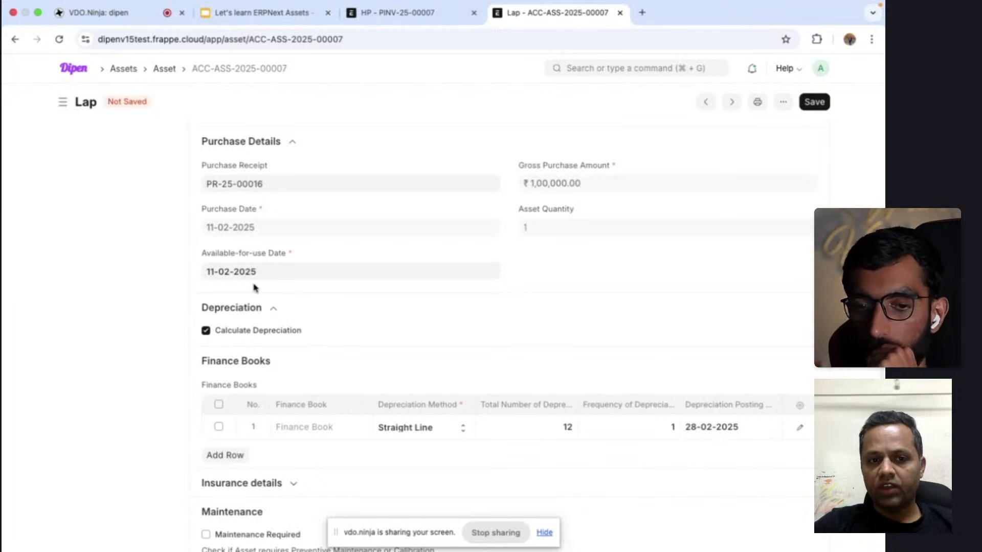
pyautogui.click(818, 105)
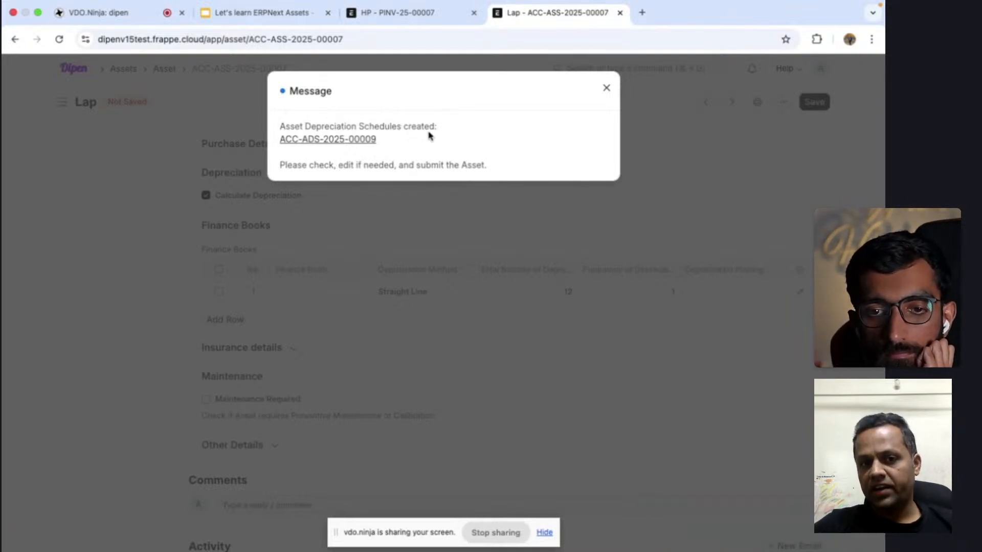
pyautogui.click(364, 141)
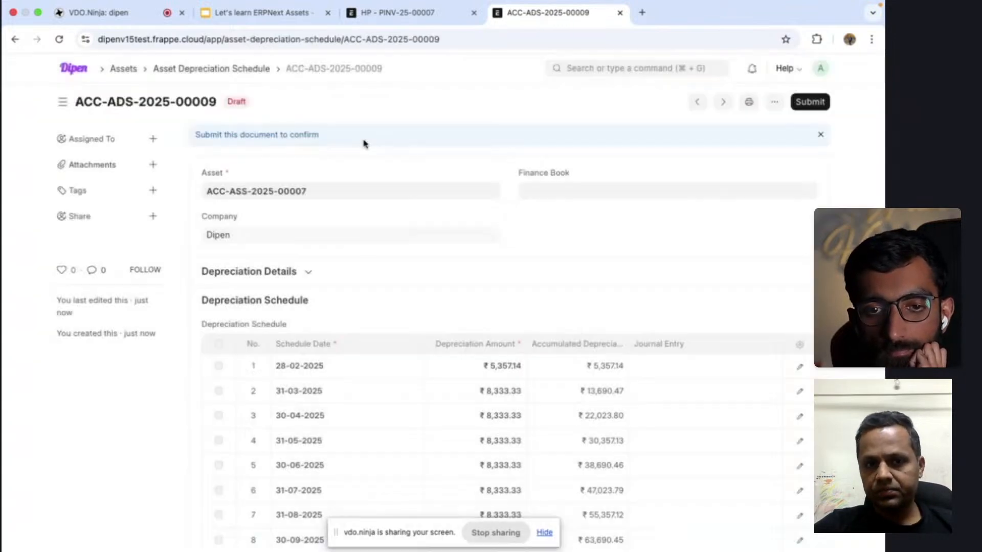
# Review the schedule's dates, depreciation amounts and accumulated depreciation, and check the date on the HP purchase invoice.
pyautogui.scroll(-5, 463, 281)
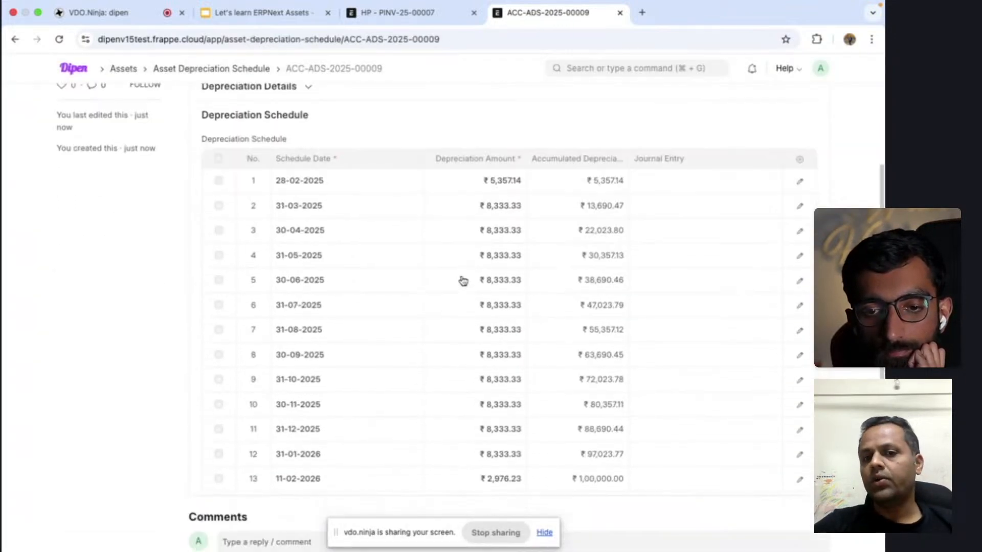
pyautogui.scroll(1, 463, 281)
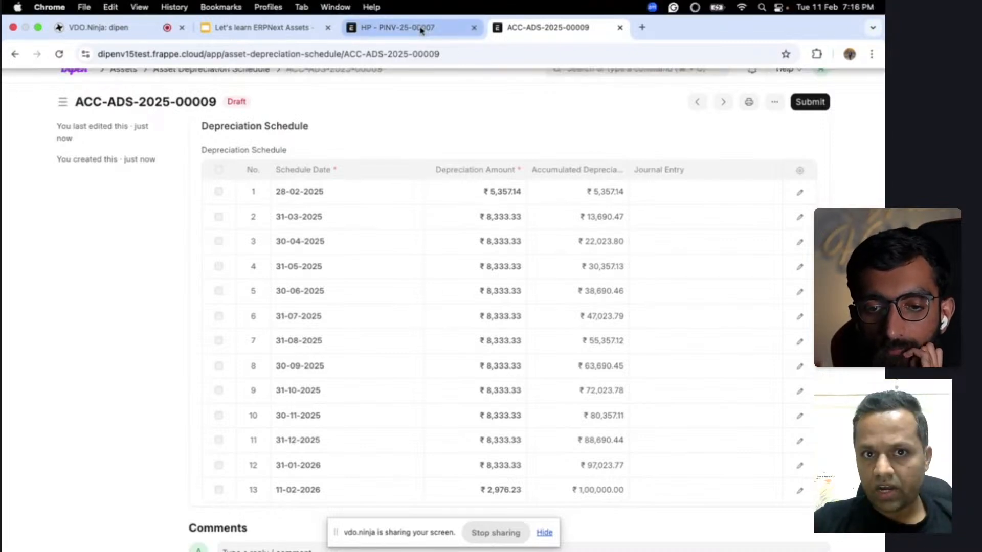
pyautogui.click(420, 29)
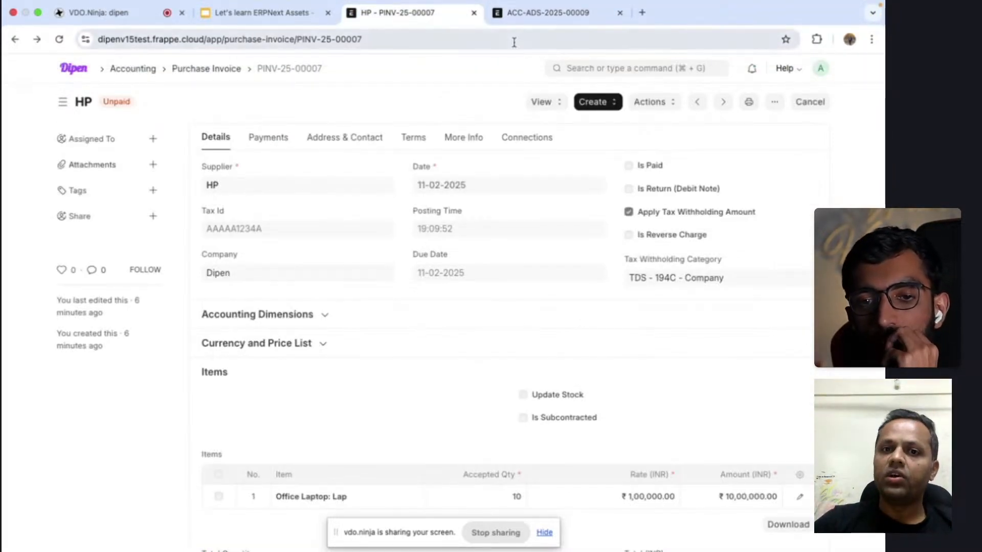
pyautogui.click(533, 16)
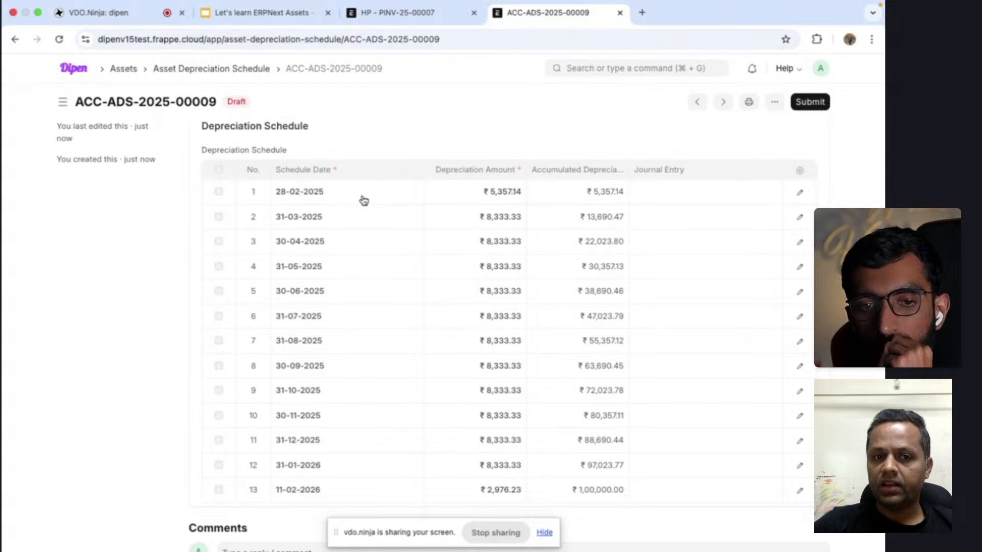
pyautogui.moveTo(493, 4)
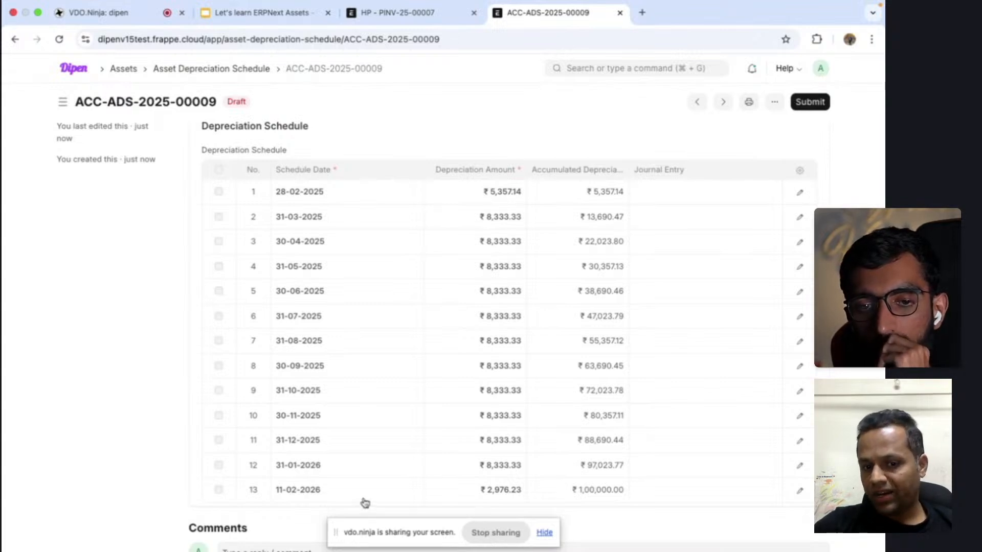
pyautogui.scroll(-2, 364, 504)
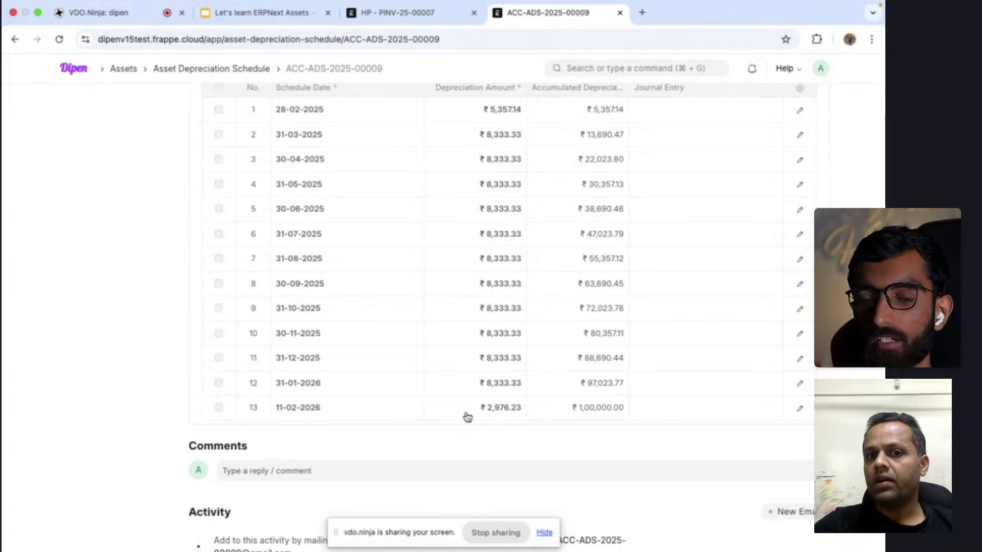
pyautogui.scroll(5, 467, 417)
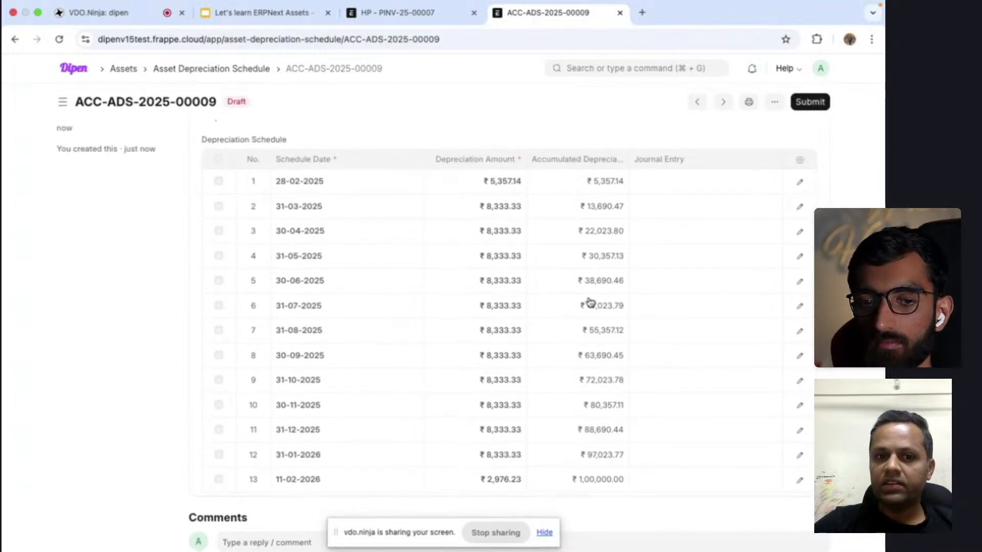
pyautogui.scroll(-5, 588, 309)
# Expand the schedule's depreciation details and examine the method, frequency and number of depreciations against the schedule rows.
pyautogui.scroll(7, 588, 309)
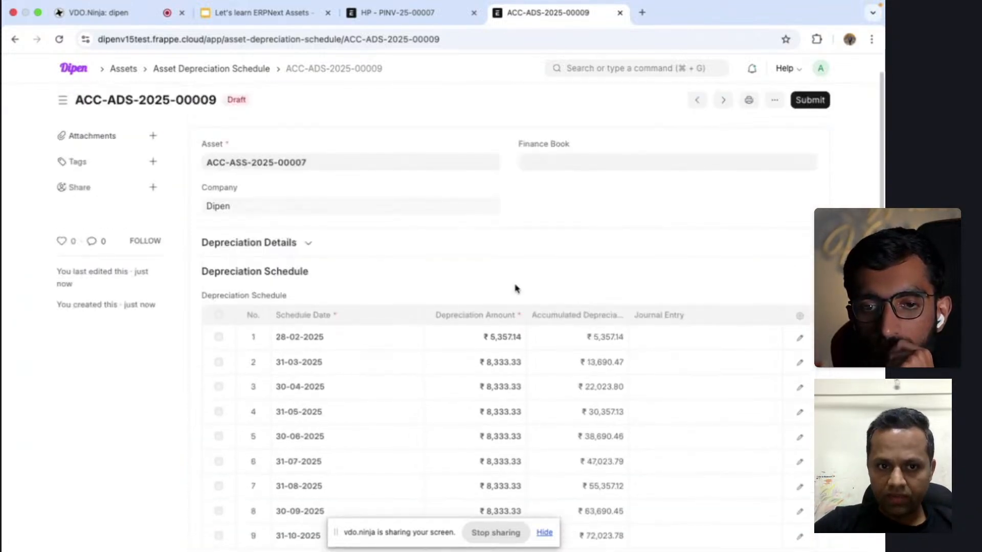
pyautogui.click(297, 243)
pyautogui.scroll(-5, 581, 328)
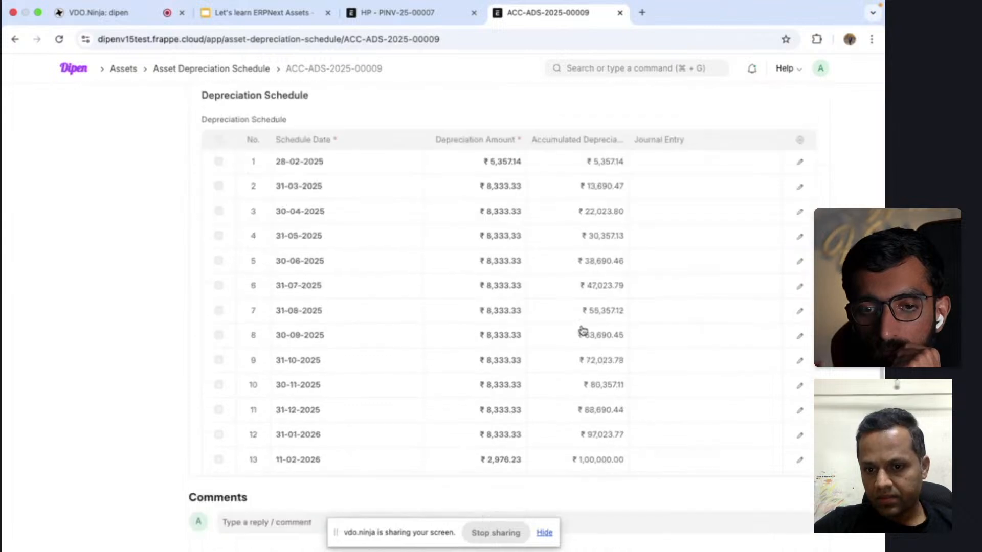
pyautogui.scroll(10, 582, 329)
pyautogui.scroll(-1, 582, 329)
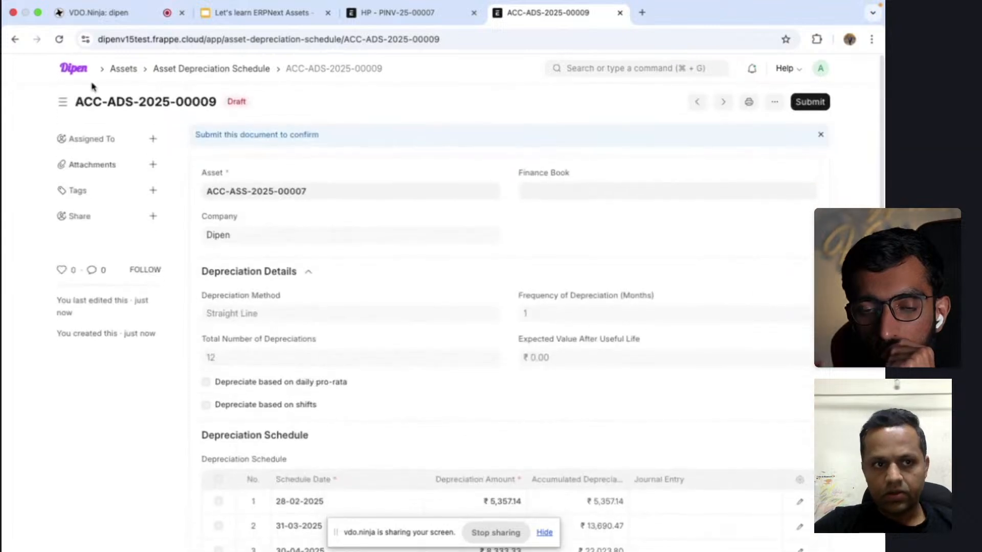
# Return to the Lap asset and inspect its finance book row's full details, including the pro-rata and shift options.
pyautogui.click(16, 40)
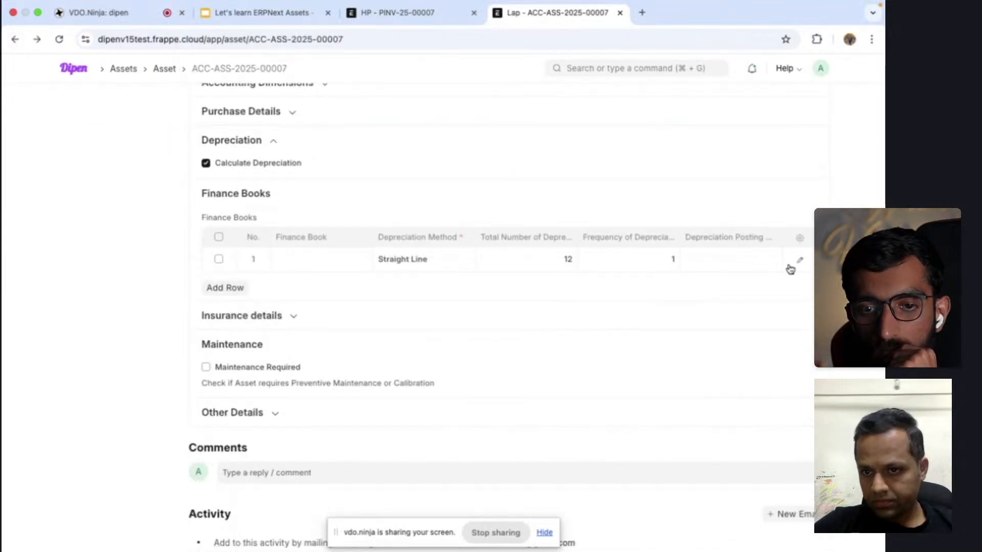
pyautogui.click(807, 262)
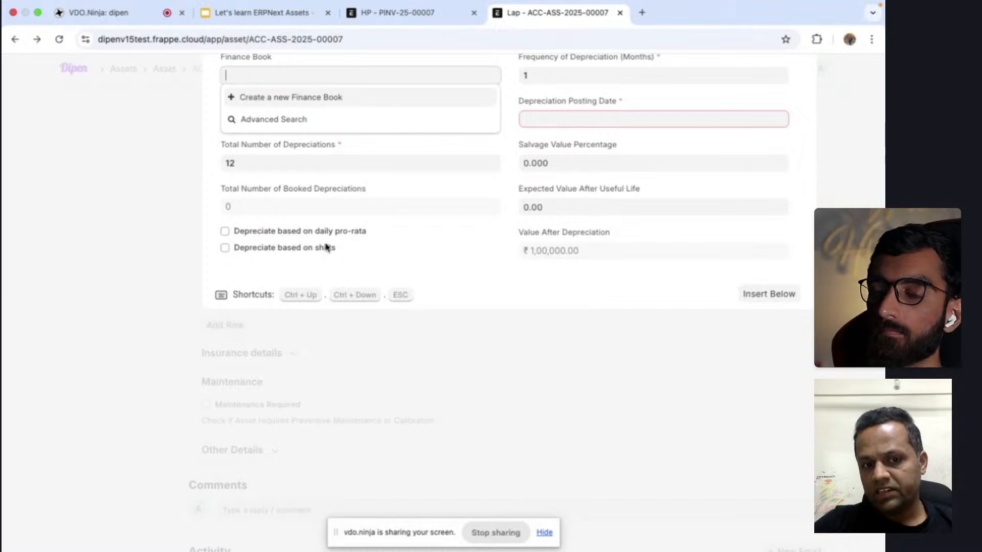
pyautogui.press('Escape')
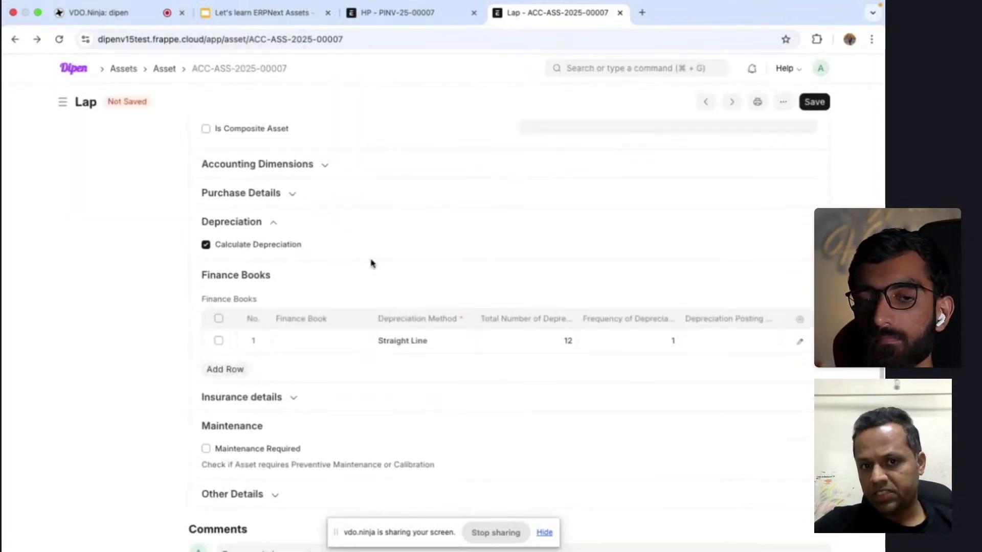
pyautogui.scroll(8, 372, 264)
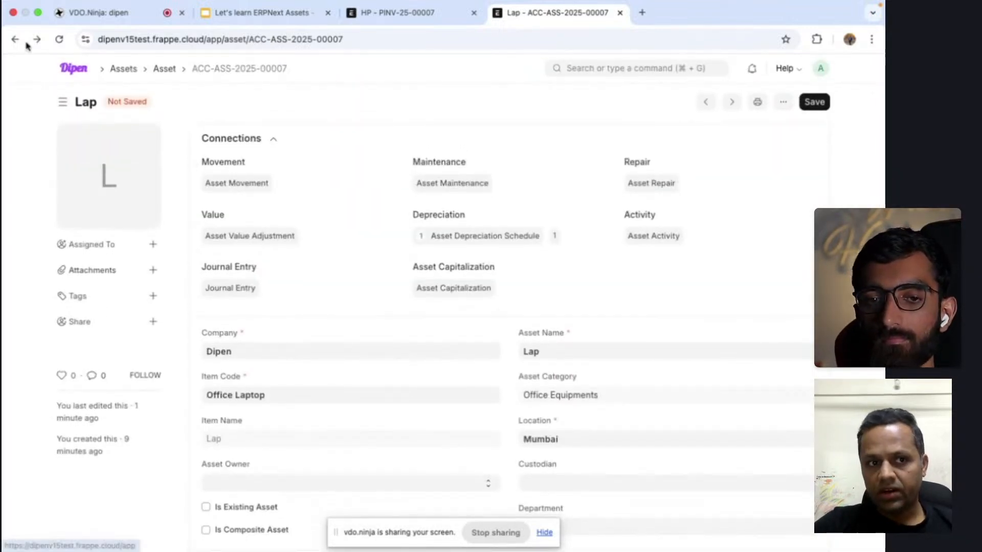
# Reopen the Lap asset from the asset list and examine the first and last rows of its linked depreciation schedule.
pyautogui.click(15, 39)
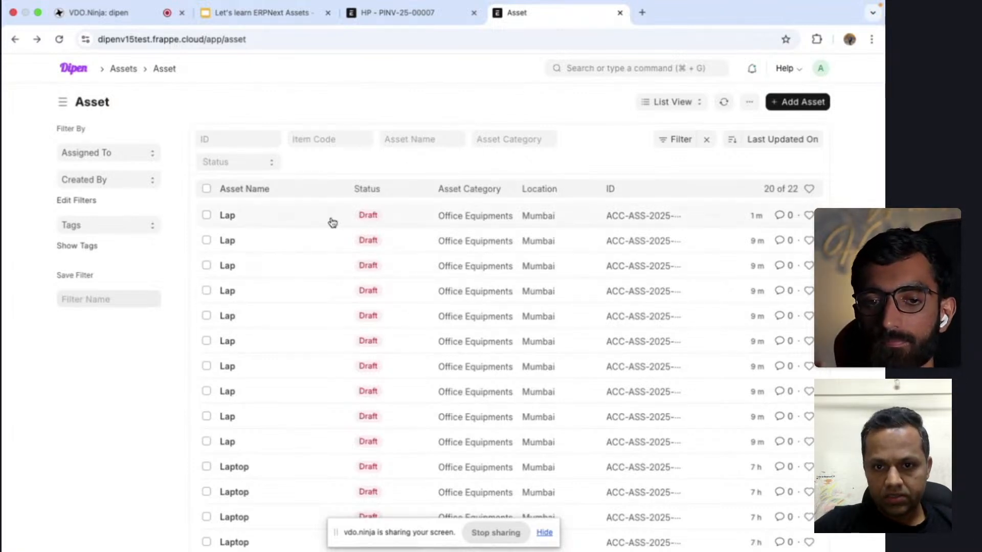
pyautogui.click(300, 221)
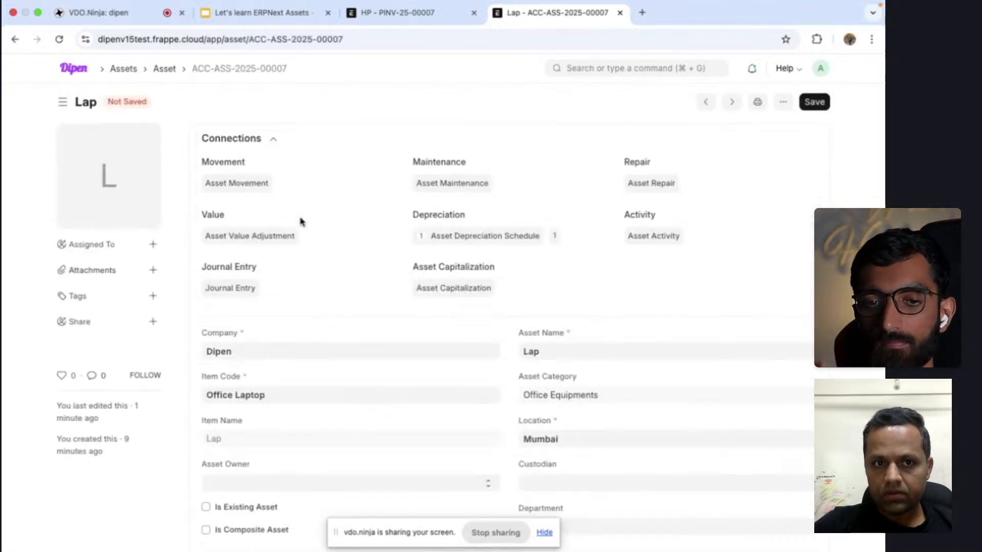
pyautogui.click(492, 236)
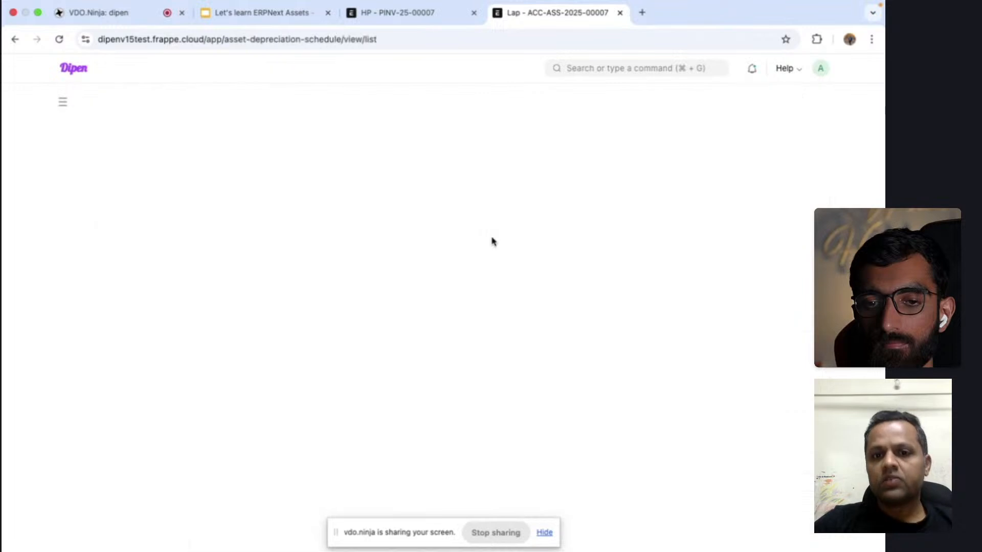
pyautogui.click(364, 197)
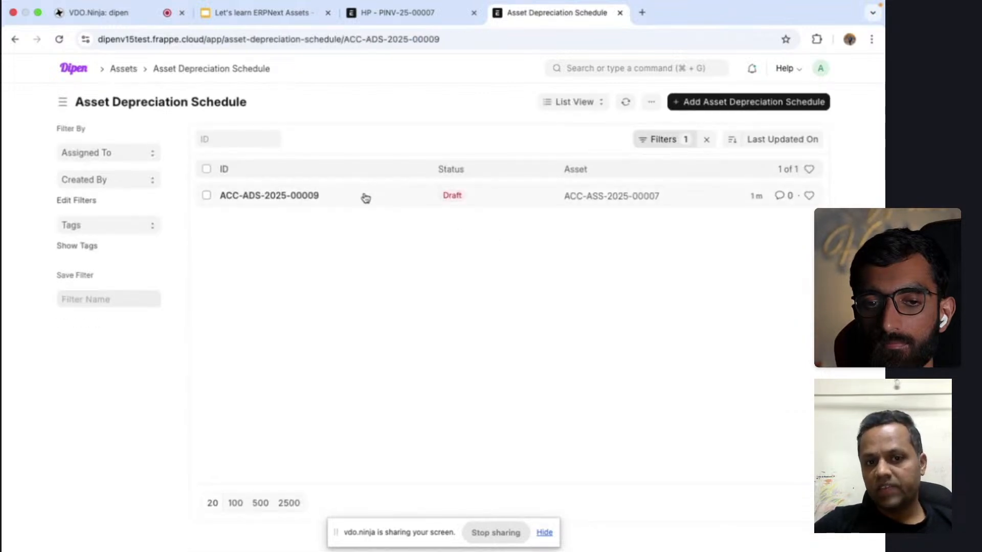
pyautogui.scroll(-3, 483, 436)
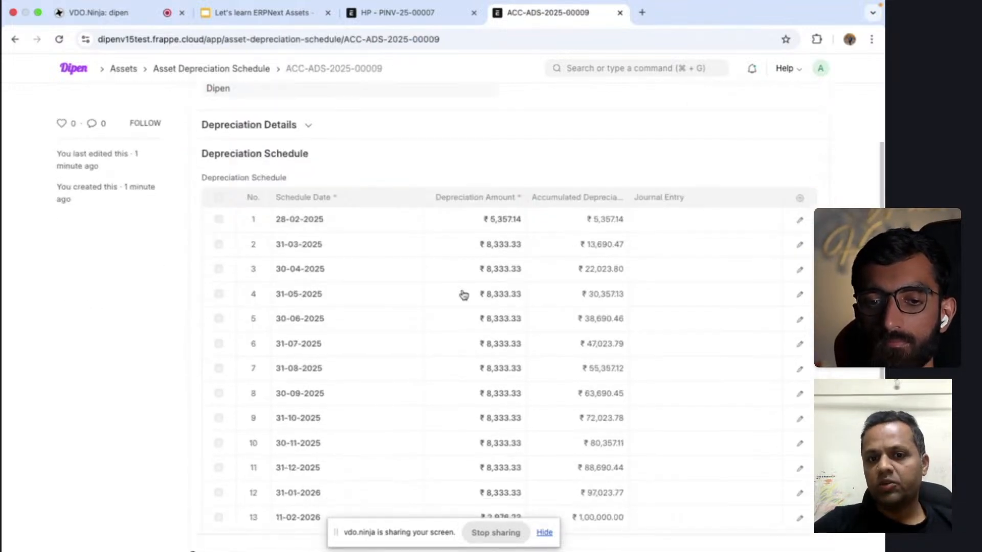
pyautogui.scroll(-4, 461, 225)
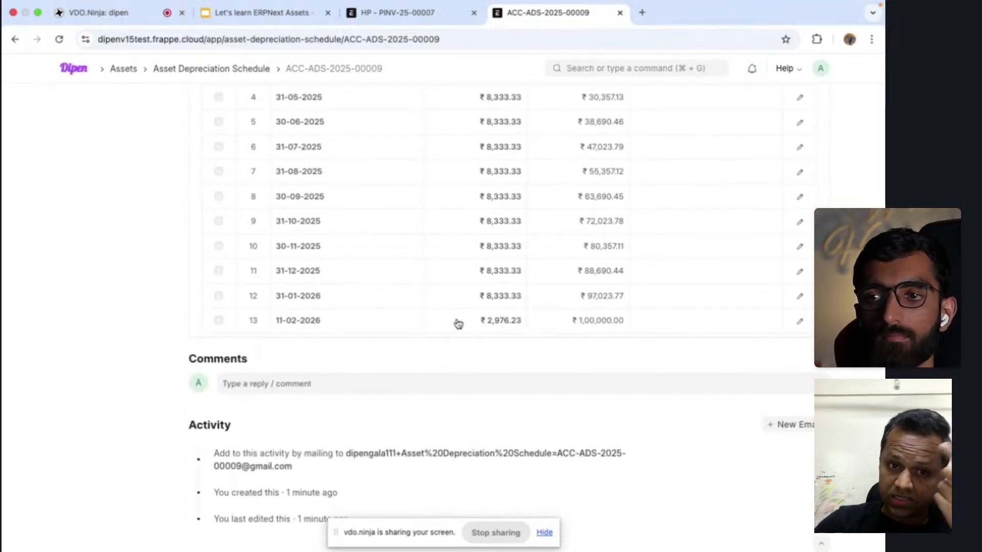
pyautogui.scroll(3, 459, 319)
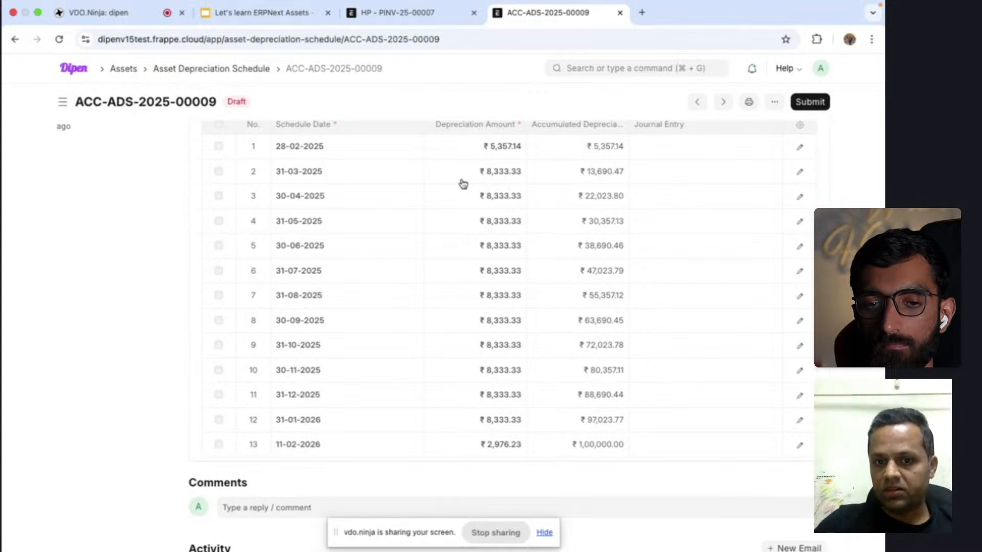
pyautogui.scroll(1, 463, 183)
pyautogui.scroll(4, 463, 183)
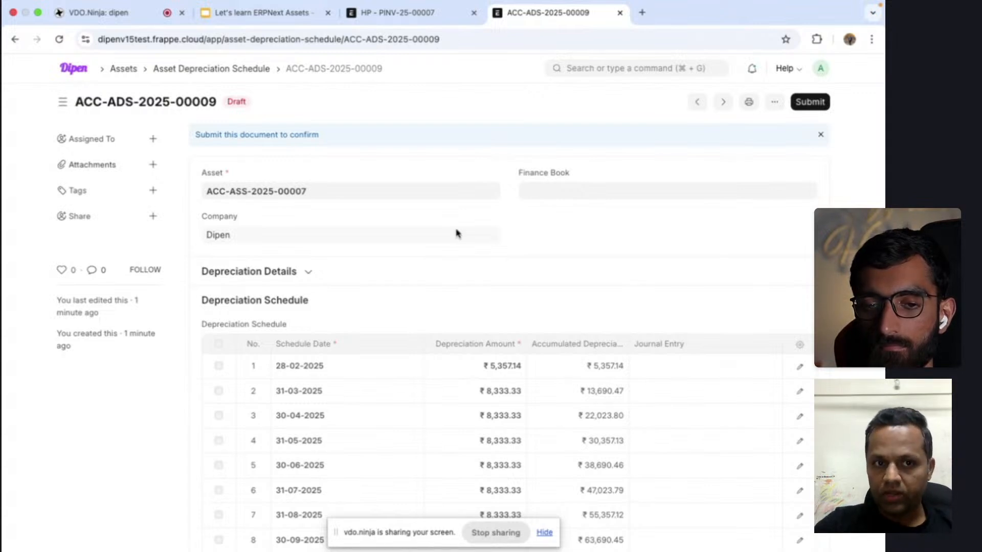
# Return to the Lap asset and set the missing depreciation posting date in its finance book row to 28-02-2025.
pyautogui.click(15, 39)
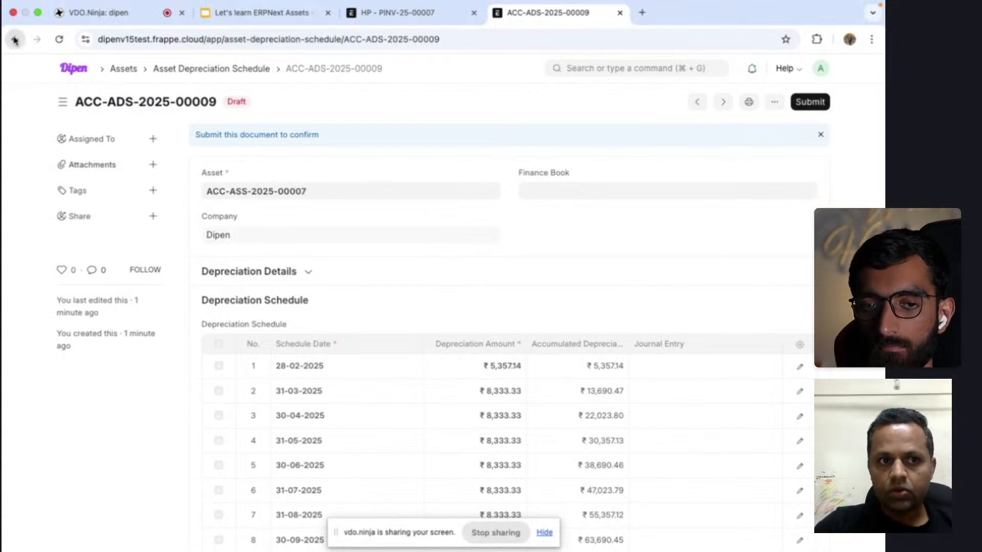
pyautogui.click(15, 39)
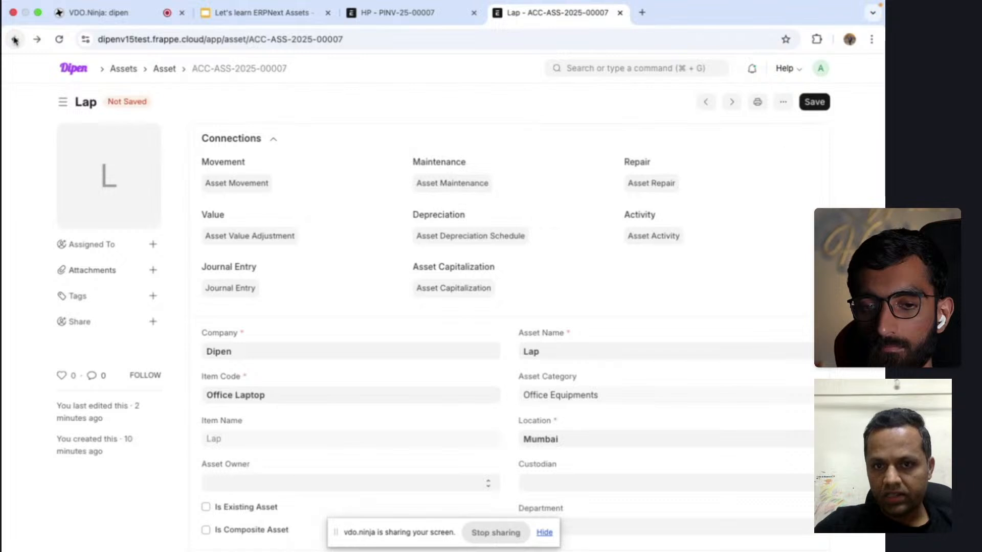
pyautogui.click(817, 103)
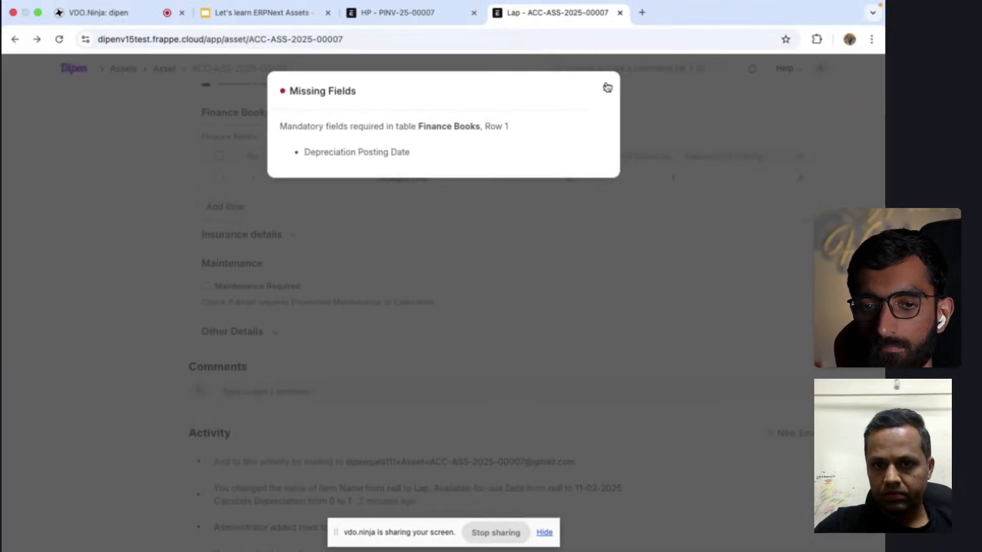
pyautogui.click(607, 88)
pyautogui.click(715, 185)
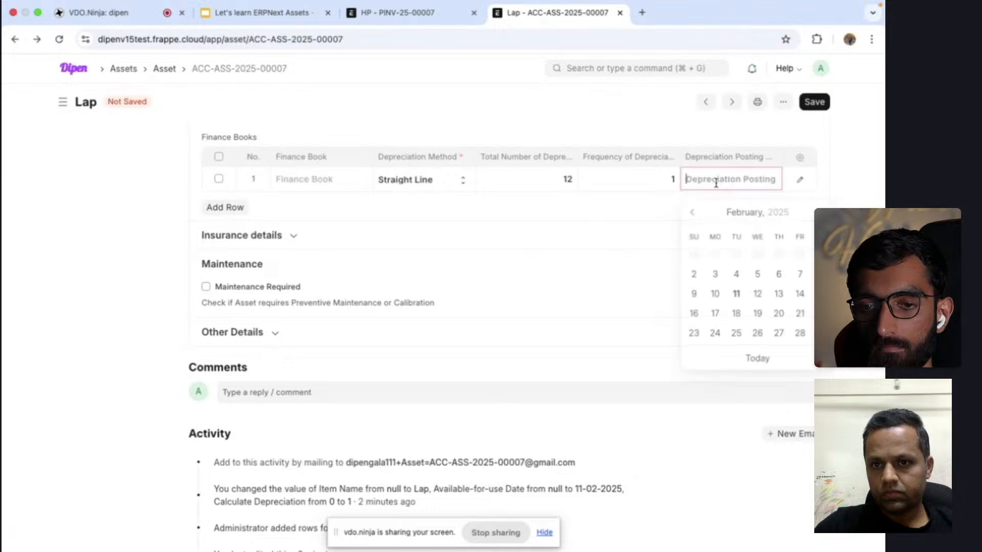
pyautogui.click(801, 332)
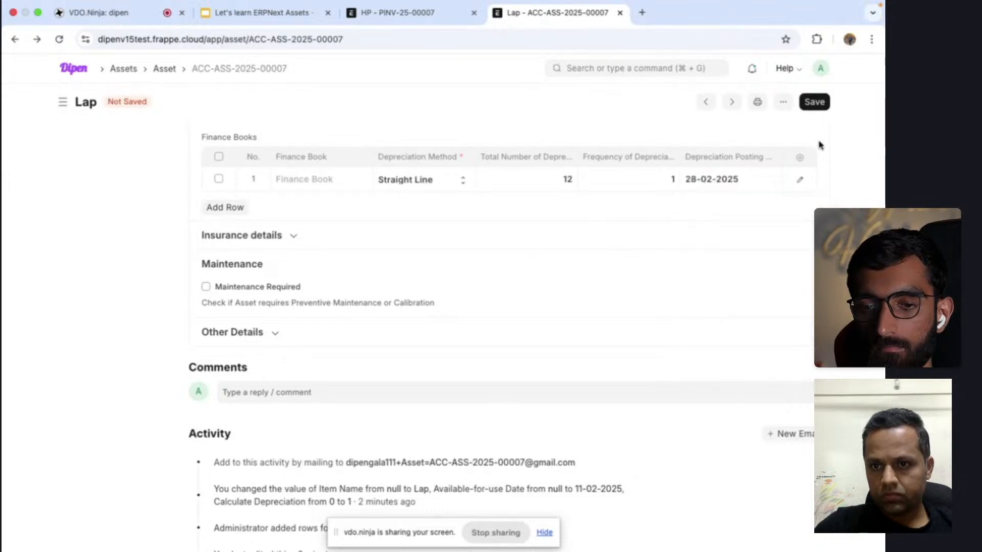
# Save the Lap asset and submit it permanently.
pyautogui.click(814, 102)
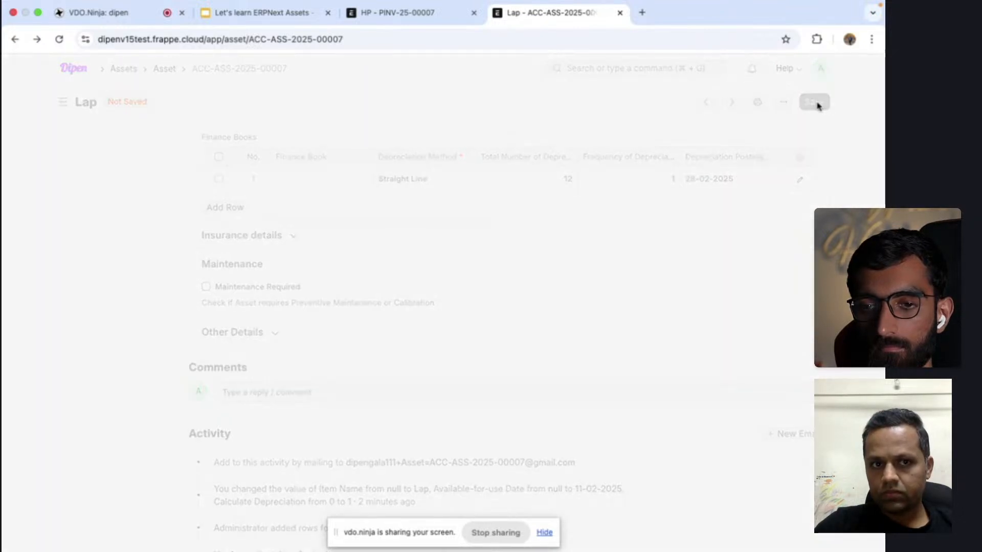
pyautogui.click(814, 102)
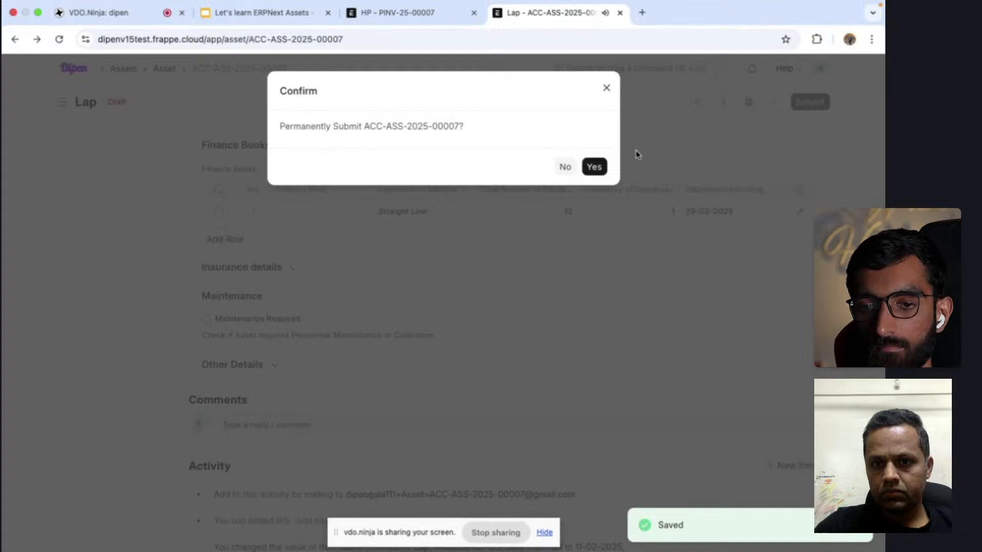
pyautogui.click(595, 168)
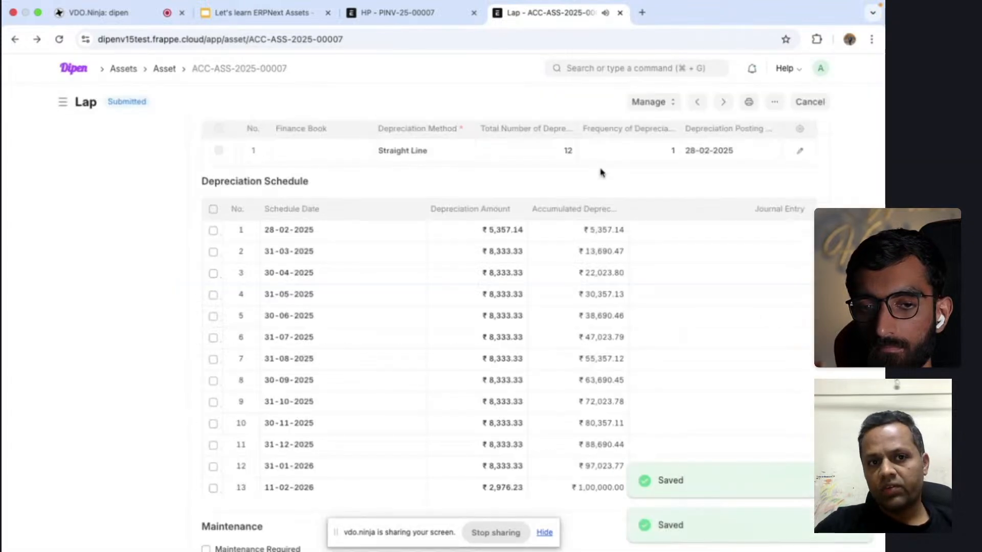
# Review the submitted Lap asset's connections and the depreciation schedule shown below its finance books.
pyautogui.scroll(10, 379, 257)
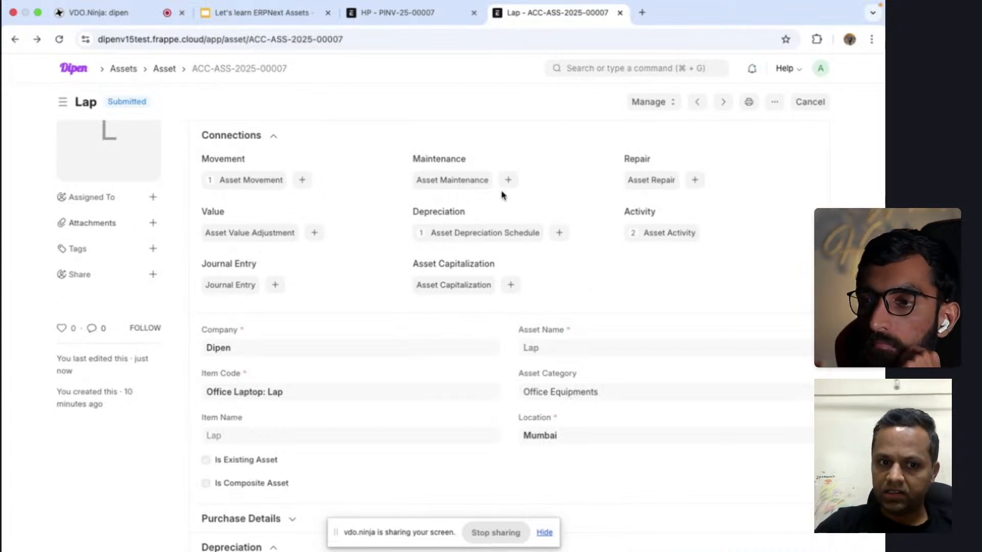
pyautogui.scroll(-10, 501, 194)
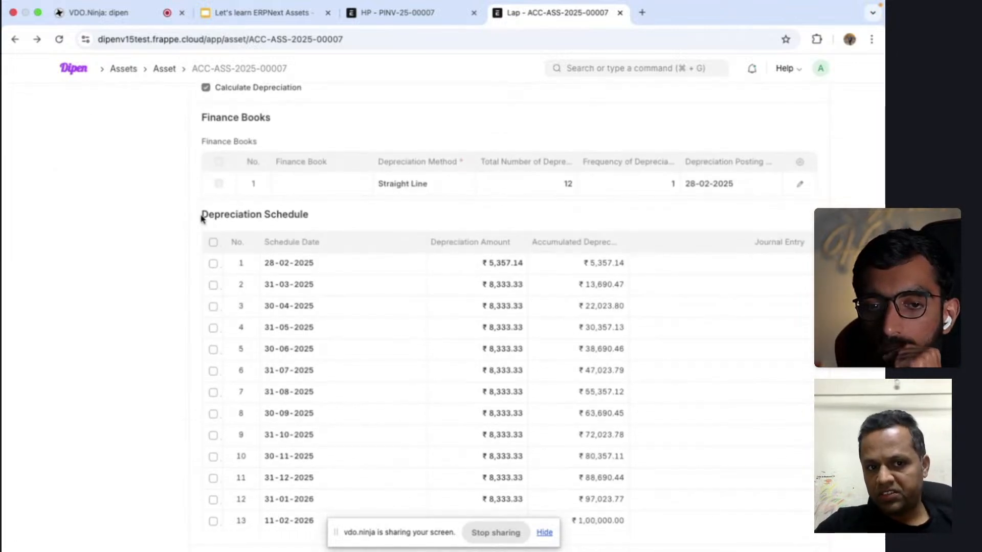
pyautogui.moveTo(202, 218); pyautogui.dragTo(330, 219)
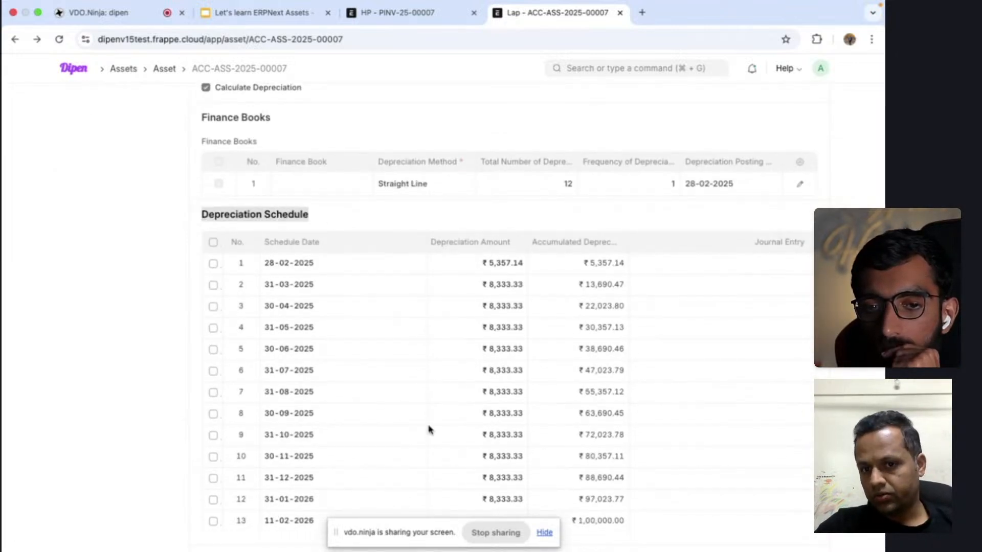
pyautogui.scroll(-3, 438, 500)
pyautogui.scroll(5, 439, 499)
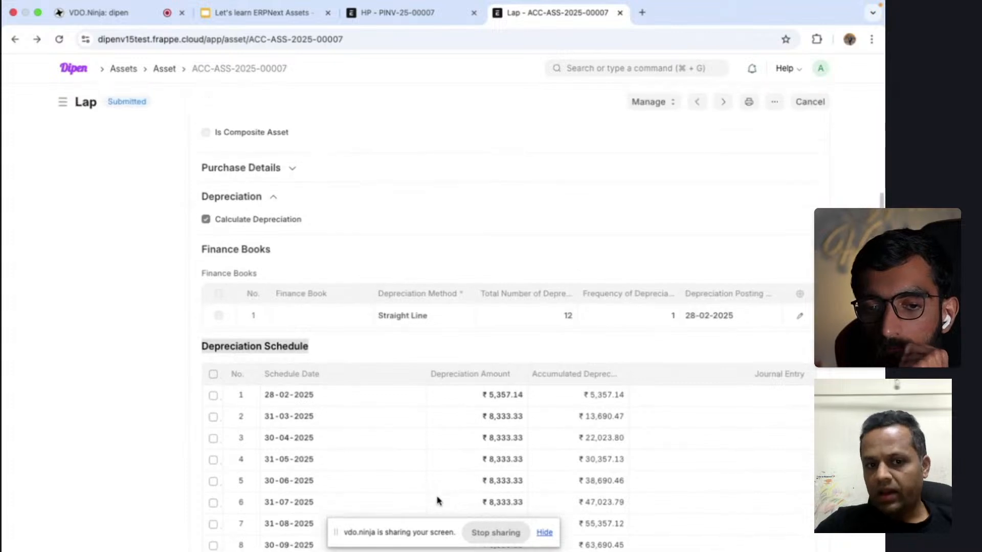
pyautogui.scroll(-2, 439, 500)
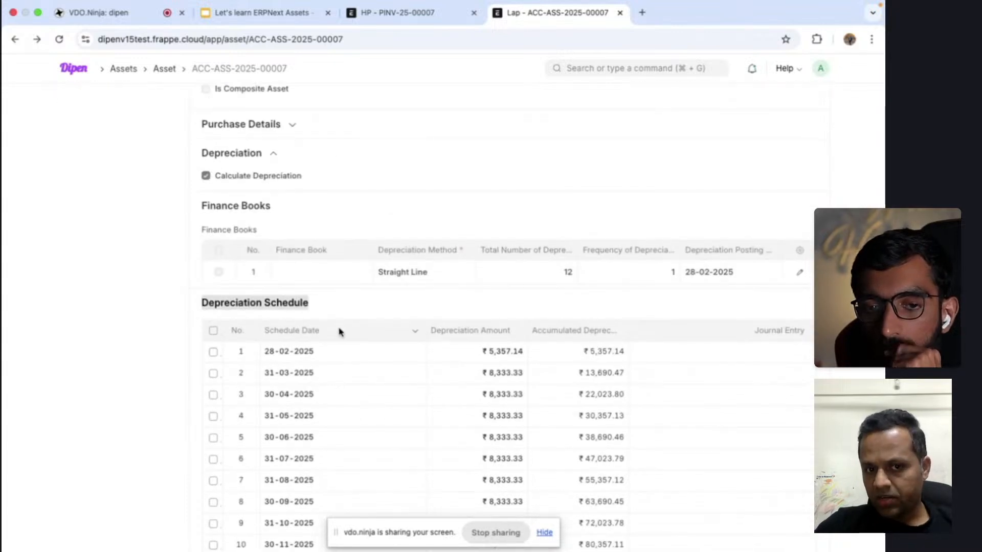
# Examine the submitted Lap asset's depreciation schedule, then open its linked Asset Depreciation Schedule and inspect the details of row 1.
pyautogui.scroll(-3, 428, 390)
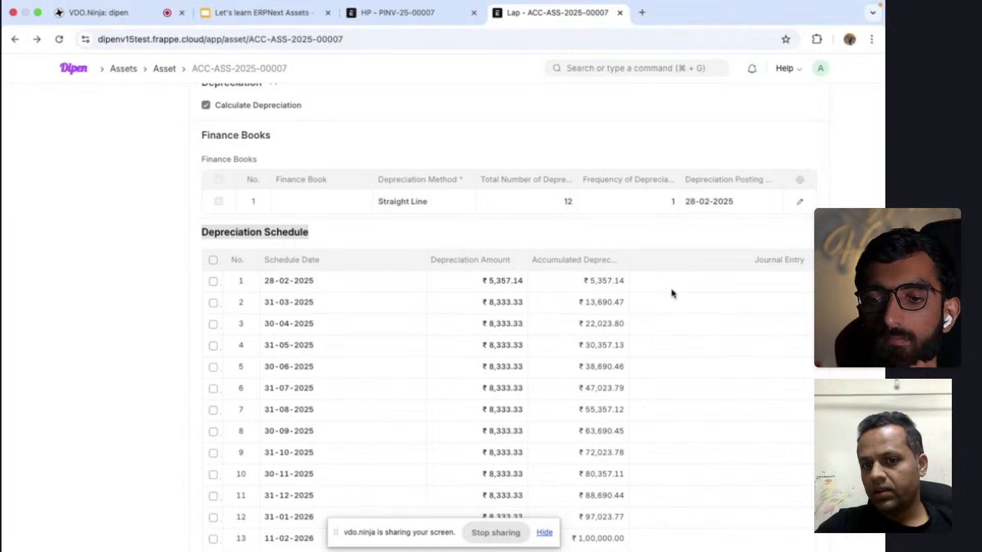
pyautogui.scroll(15, 672, 293)
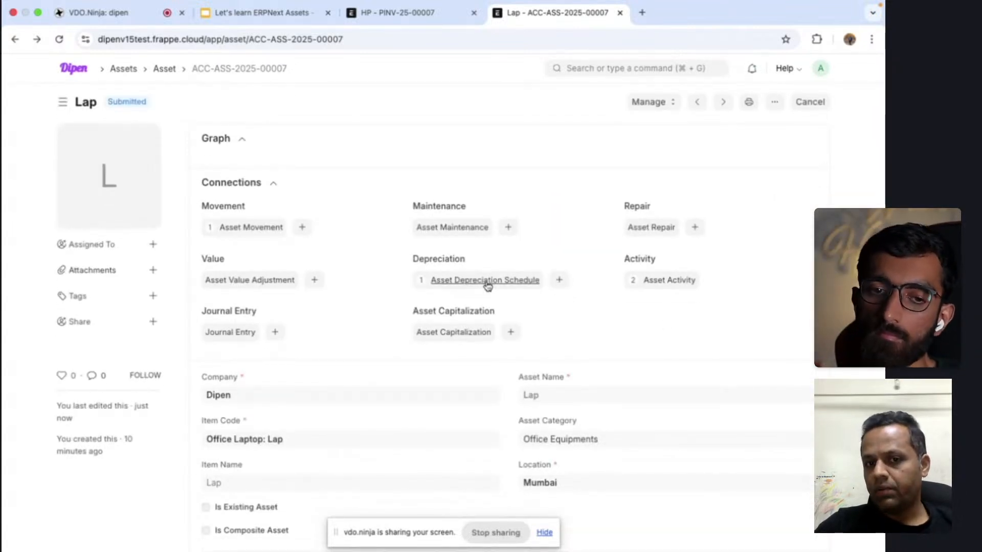
pyautogui.click(488, 281)
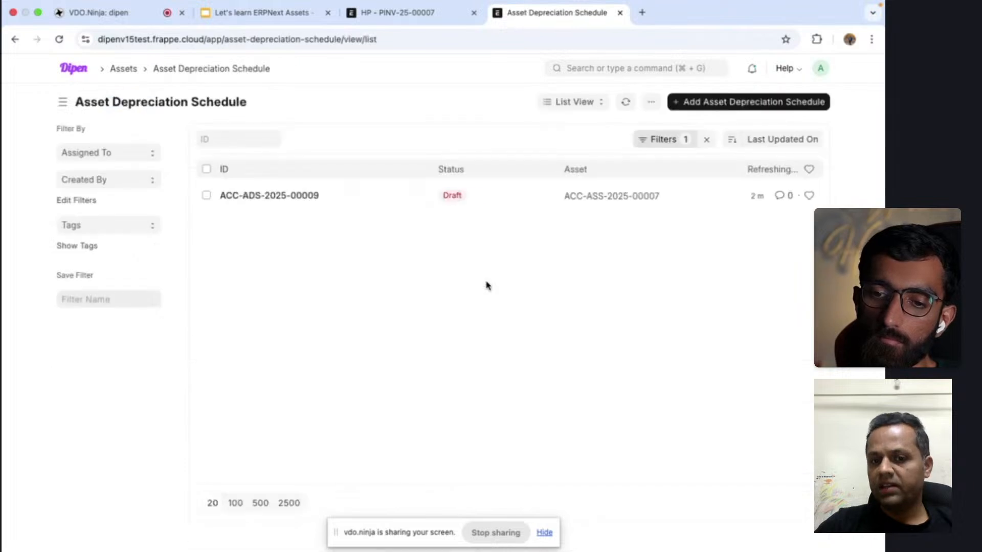
pyautogui.click(361, 198)
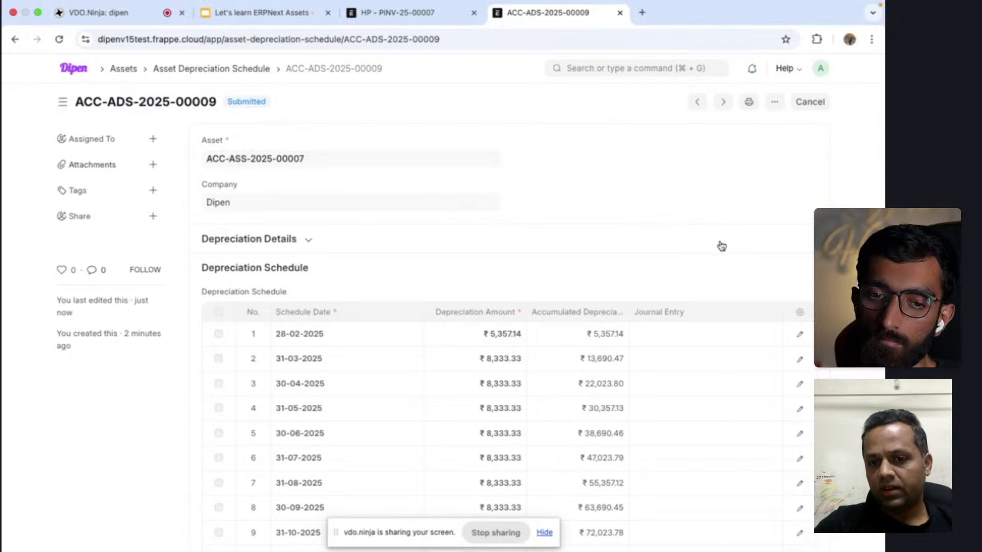
pyautogui.click(800, 335)
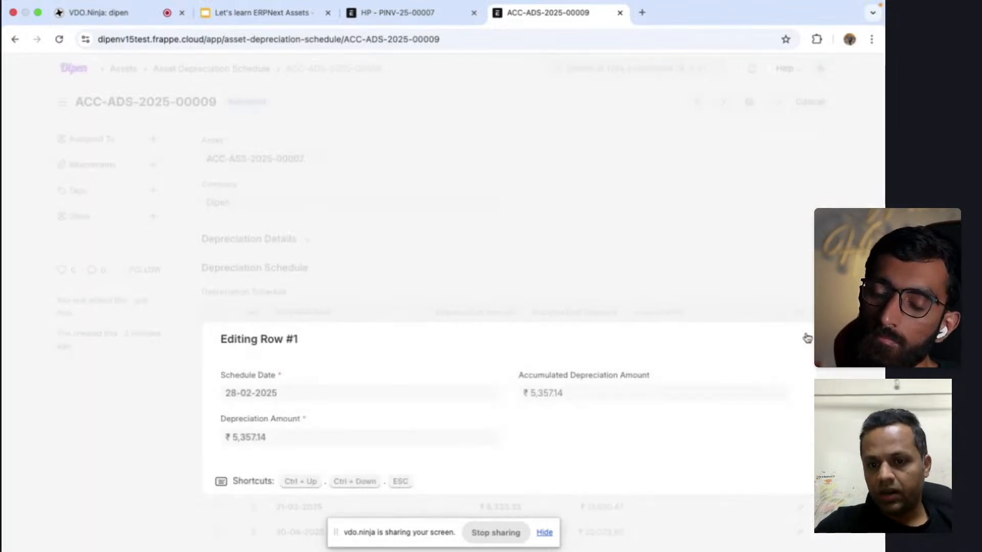
pyautogui.click(807, 338)
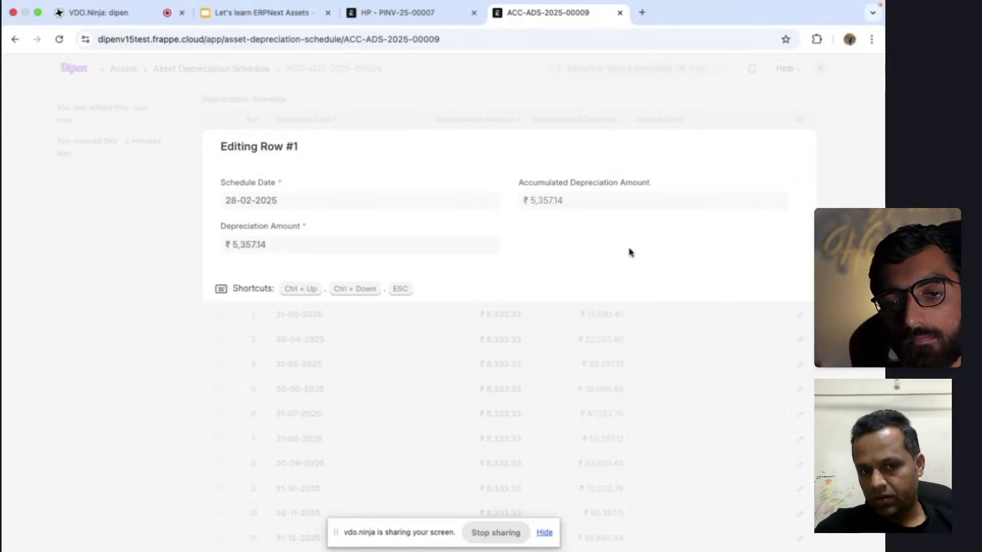
pyautogui.press('Escape')
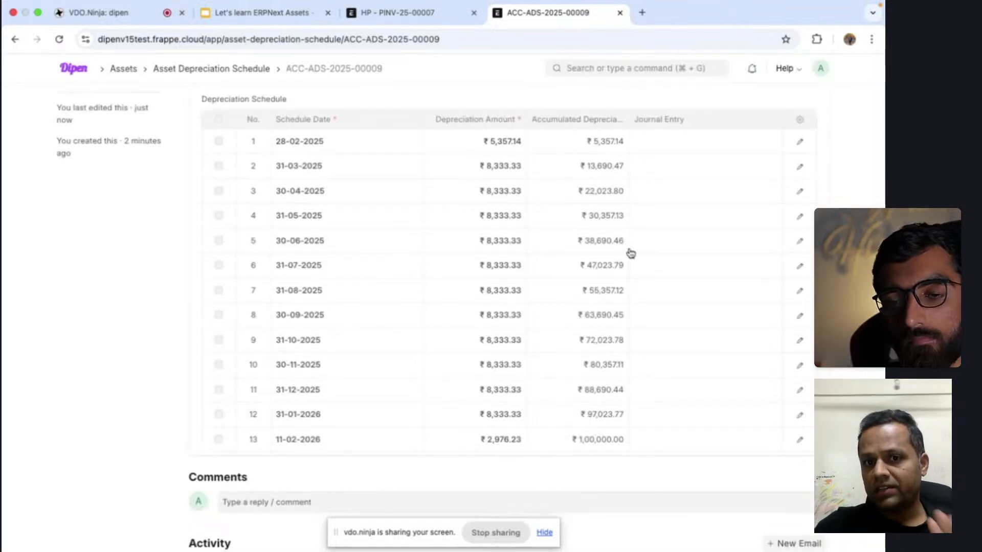
# Return to the submitted Lap asset and review its finance book row and depreciation schedule.
pyautogui.click(14, 41)
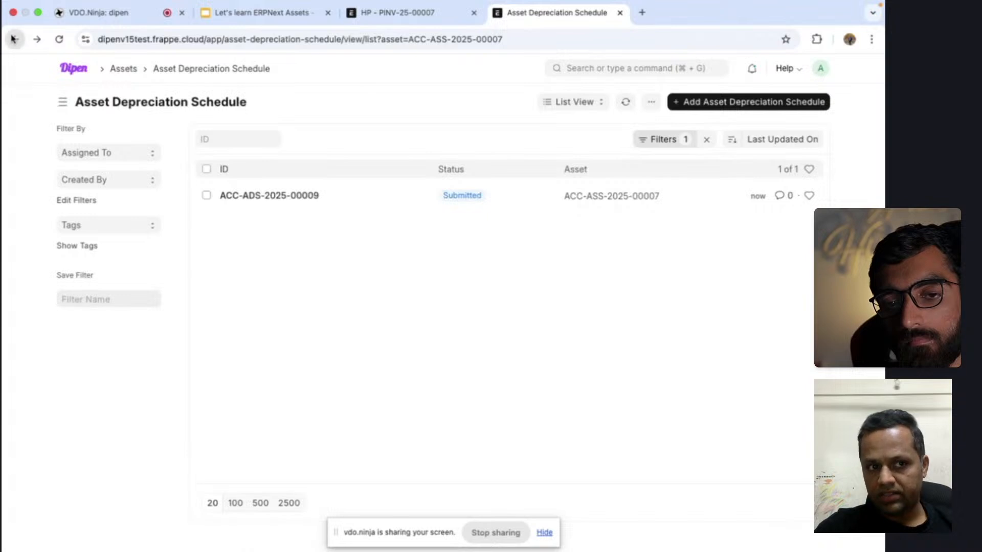
pyautogui.click(15, 40)
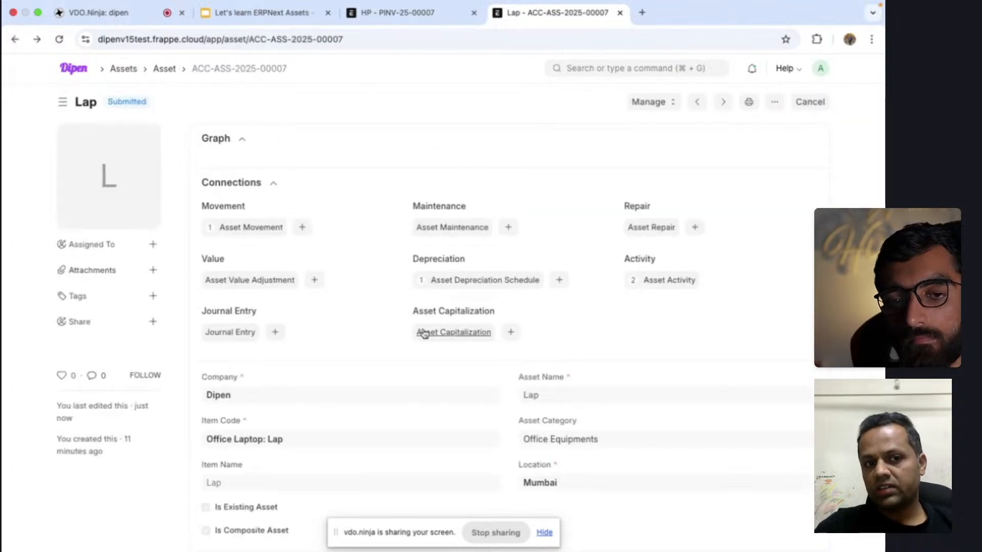
pyautogui.scroll(-8, 423, 331)
pyautogui.scroll(-1, 424, 331)
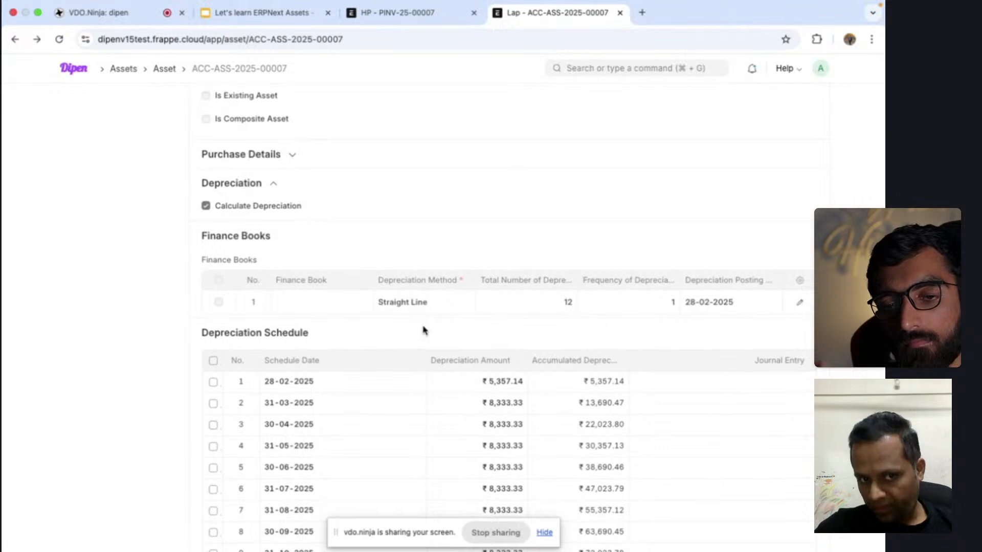
pyautogui.scroll(10, 424, 331)
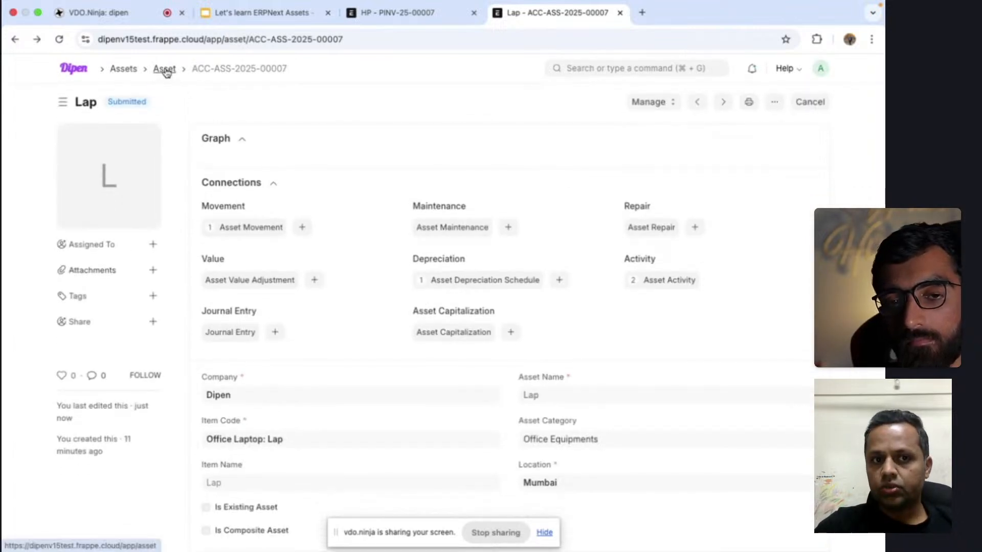
# Open the first draft Lap asset in the asset list and set its available-for-use date to 11-02-2025.
pyautogui.click(168, 72)
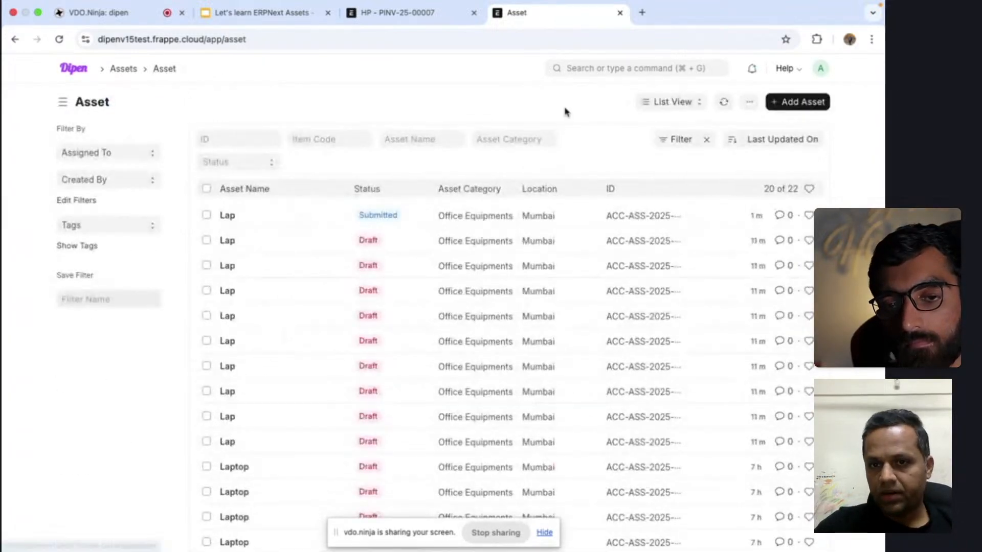
pyautogui.click(818, 104)
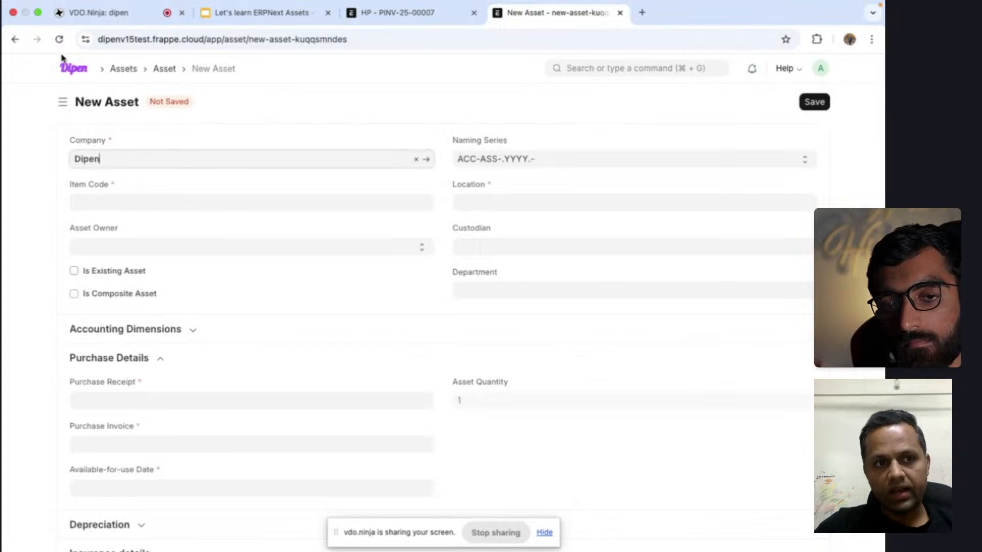
pyautogui.click(15, 40)
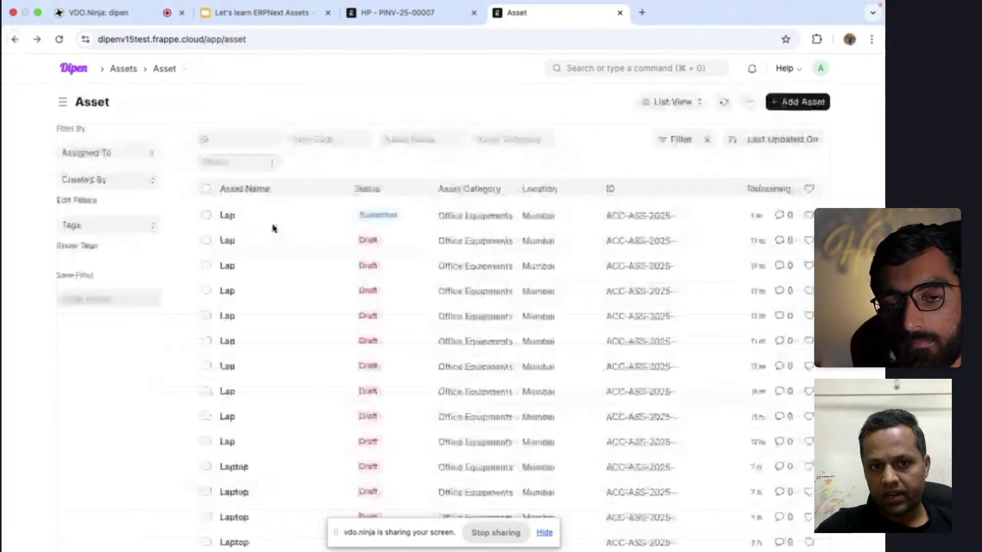
pyautogui.click(285, 240)
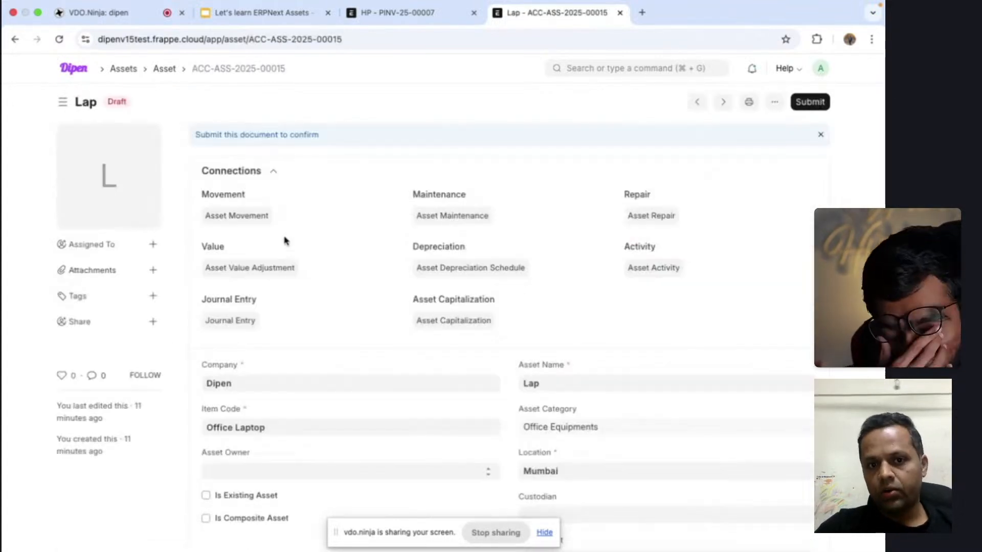
pyautogui.scroll(-7, 358, 360)
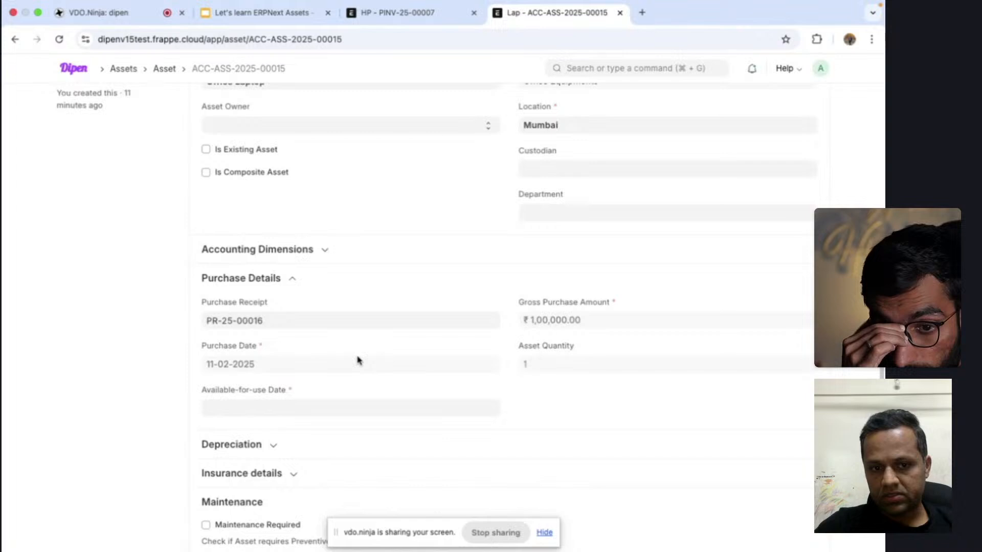
pyautogui.click(237, 406)
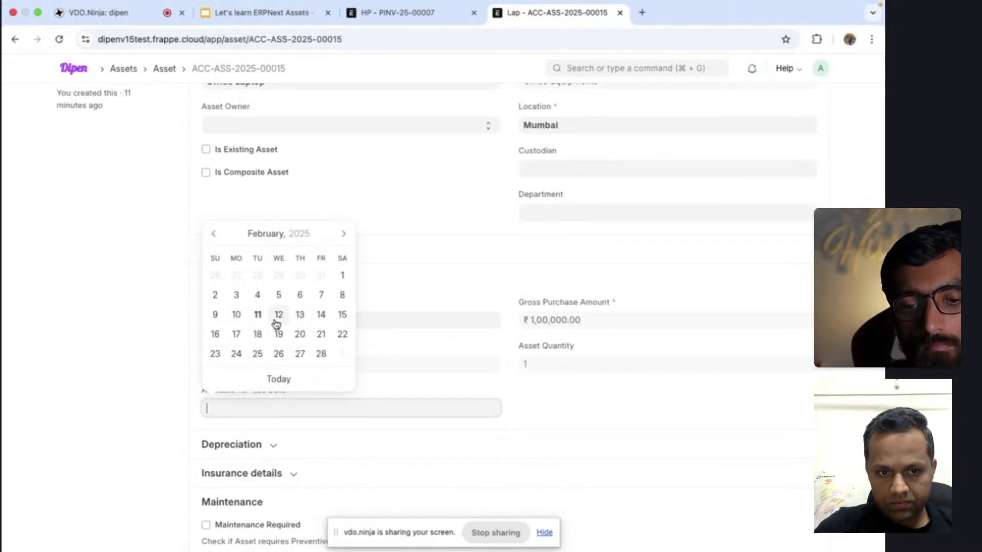
pyautogui.click(252, 317)
# Enable Calculate Depreciation on the draft Lap asset, with 12 total depreciations and a posting date of 28-02-2025 in its finance book row.
pyautogui.scroll(-4, 487, 392)
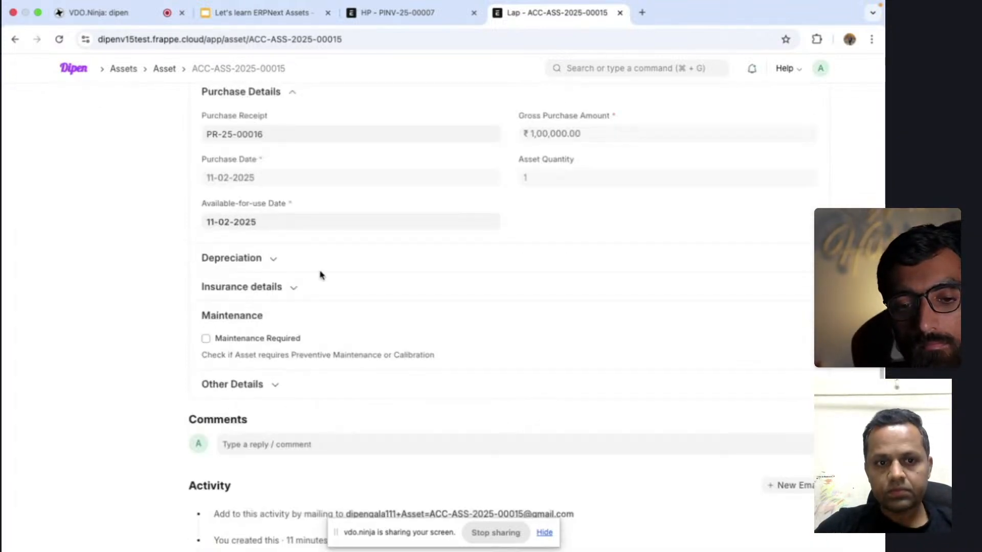
pyautogui.click(274, 259)
pyautogui.click(206, 280)
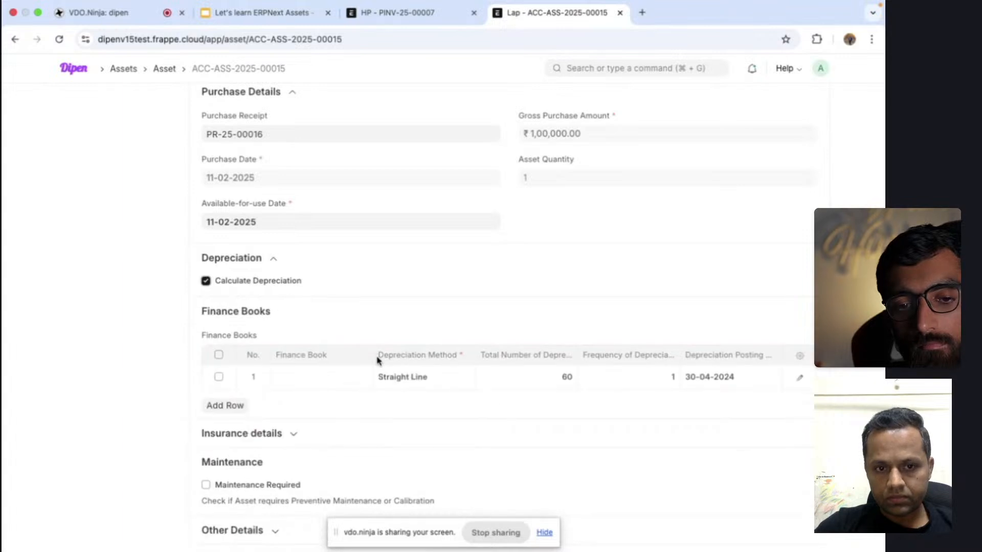
pyautogui.click(517, 378)
pyautogui.write('1')
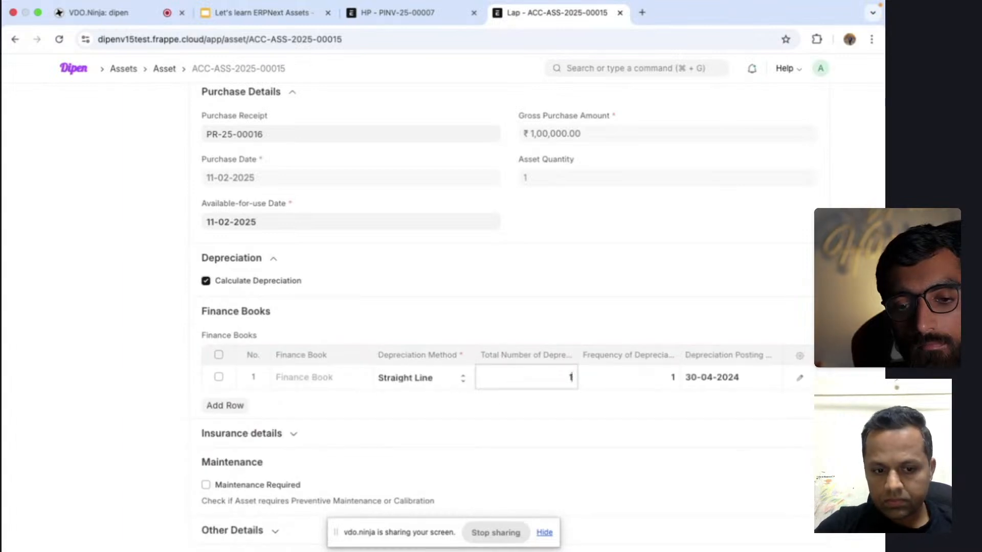
pyautogui.write('2')
pyautogui.click(703, 378)
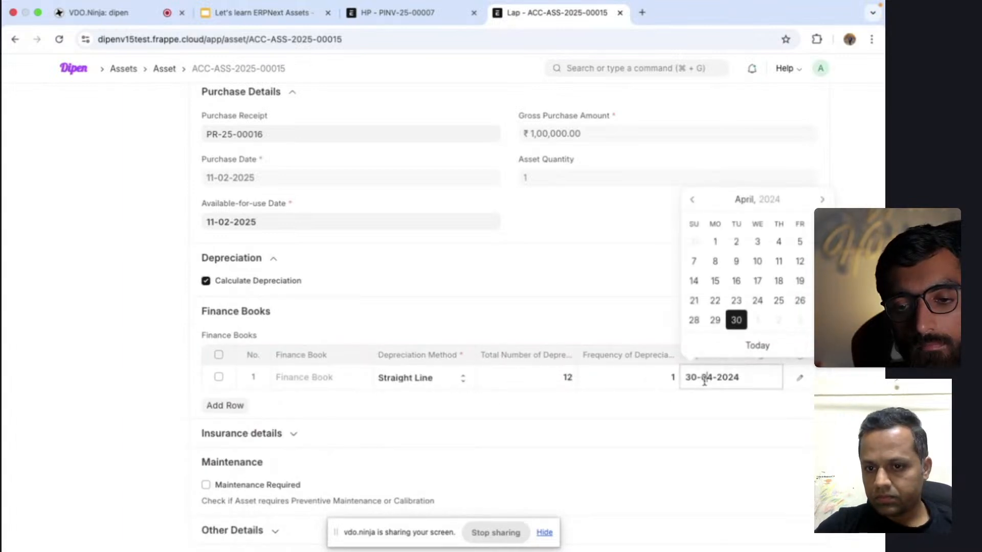
pyautogui.click(742, 346)
pyautogui.click(736, 376)
pyautogui.click(798, 322)
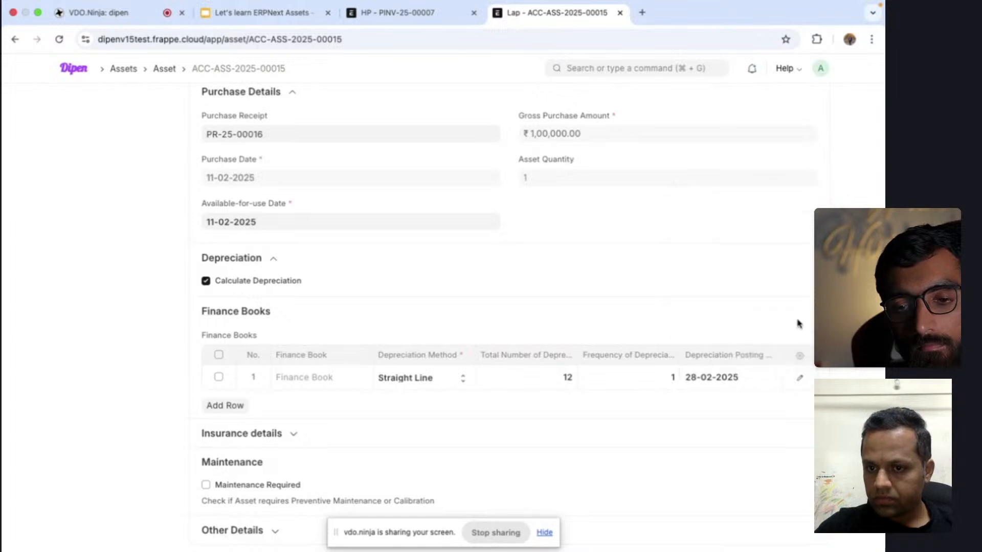
# Enable depreciation based on daily pro-rata in the finance book row and save the Lap asset.
pyautogui.click(801, 374)
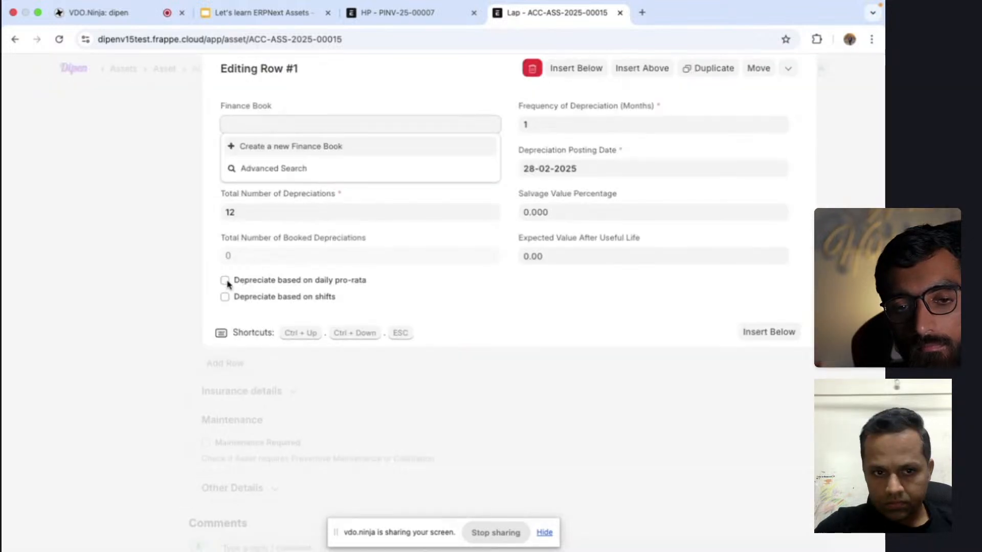
pyautogui.click(226, 282)
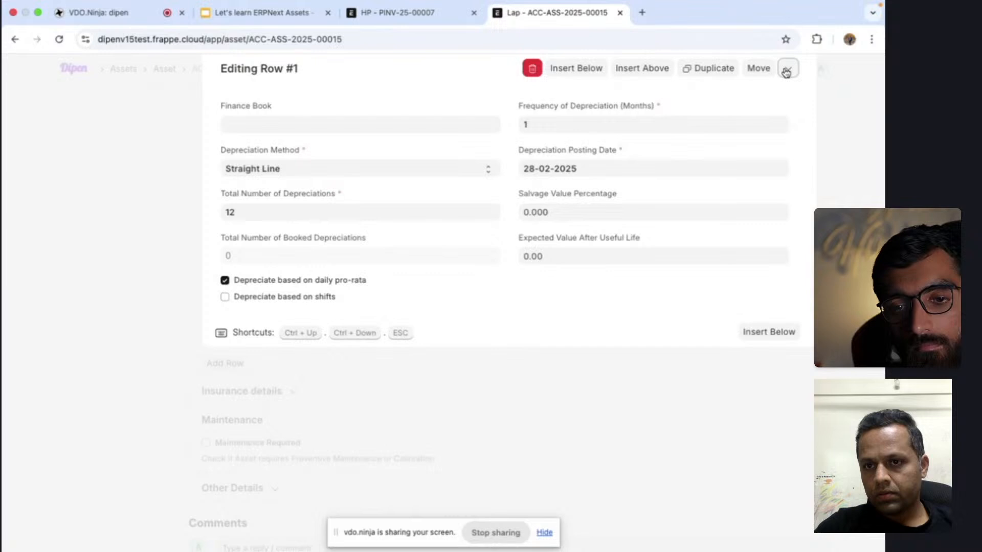
pyautogui.click(786, 72)
pyautogui.click(812, 105)
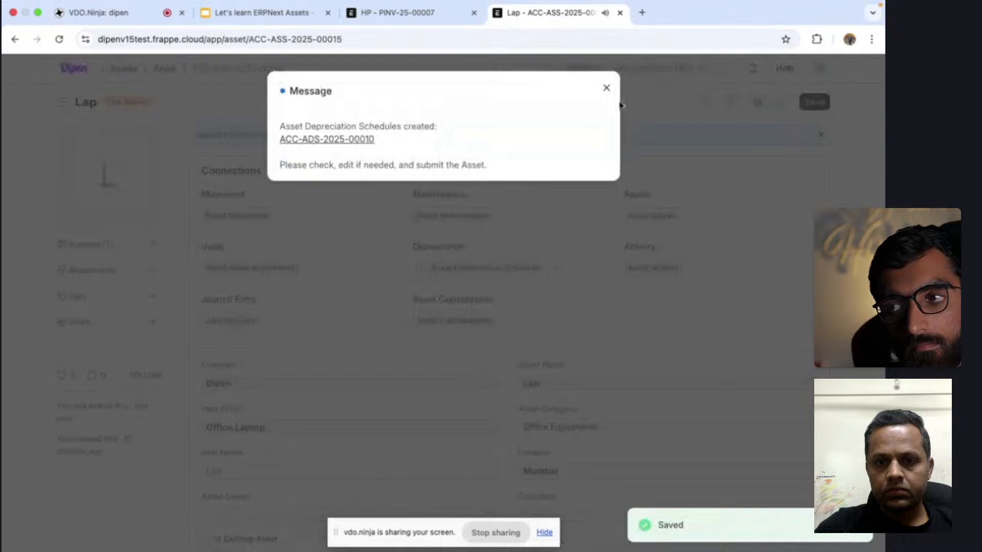
# Open the saved Lap asset's linked depreciation schedule and examine the daily pro-rata amounts for each month.
pyautogui.click(621, 105)
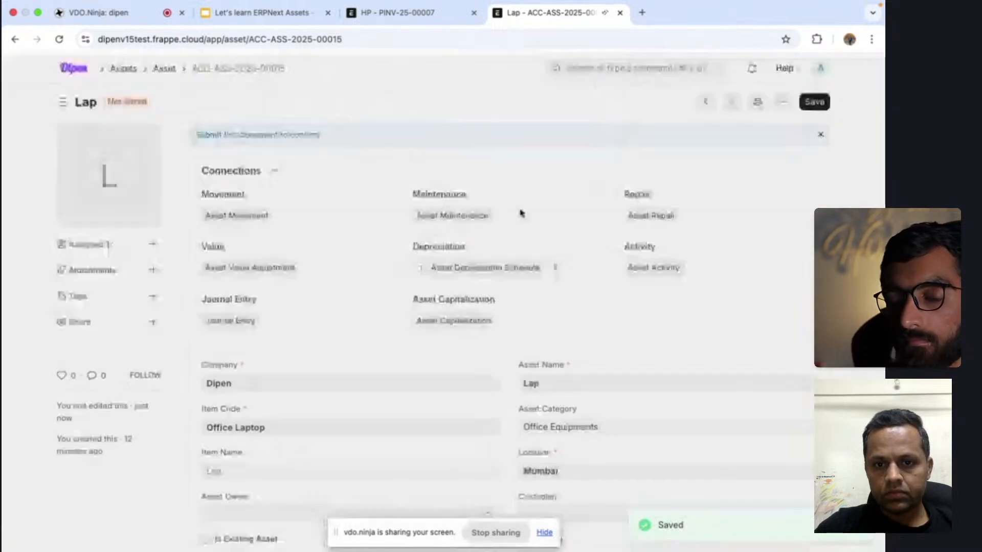
pyautogui.click(508, 270)
pyautogui.click(370, 200)
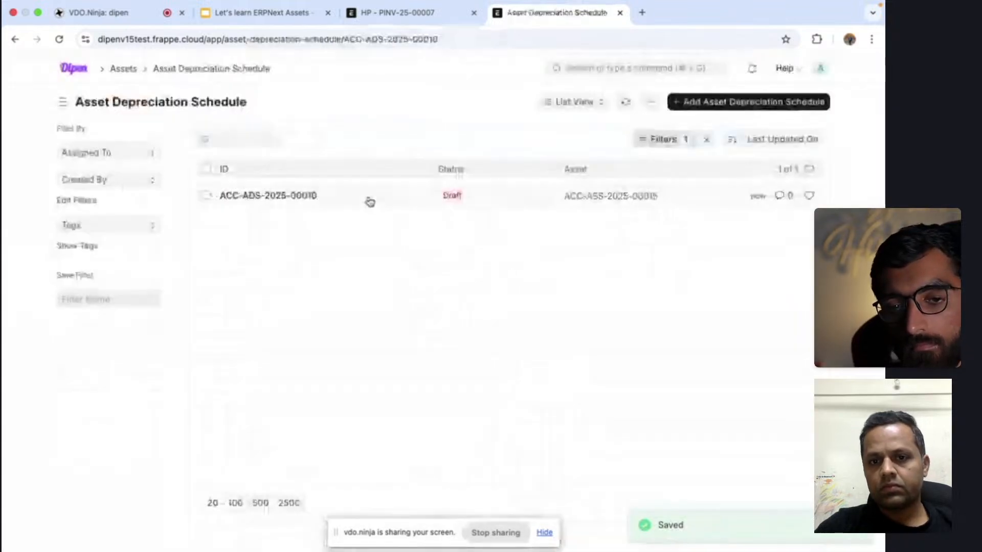
pyautogui.scroll(-5, 432, 328)
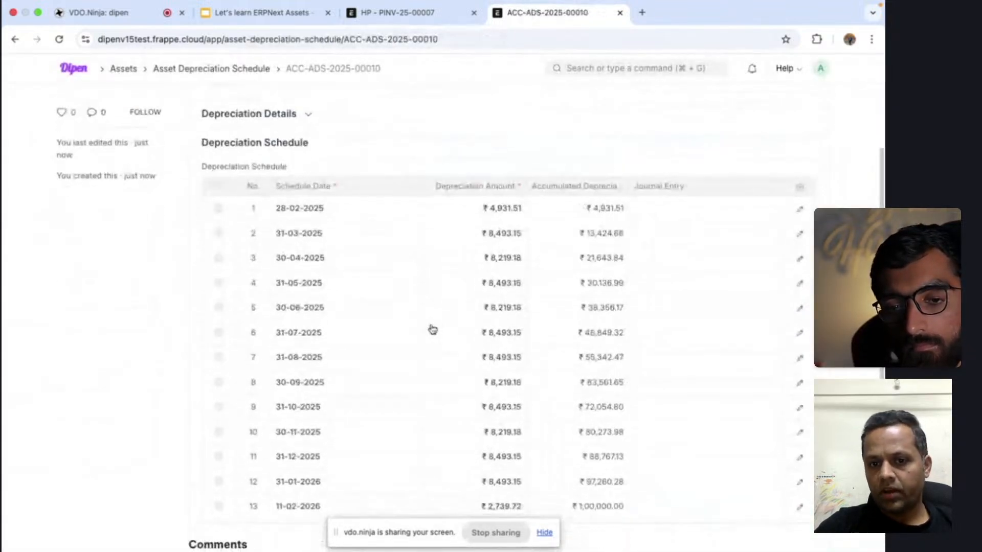
pyautogui.scroll(-1, 432, 328)
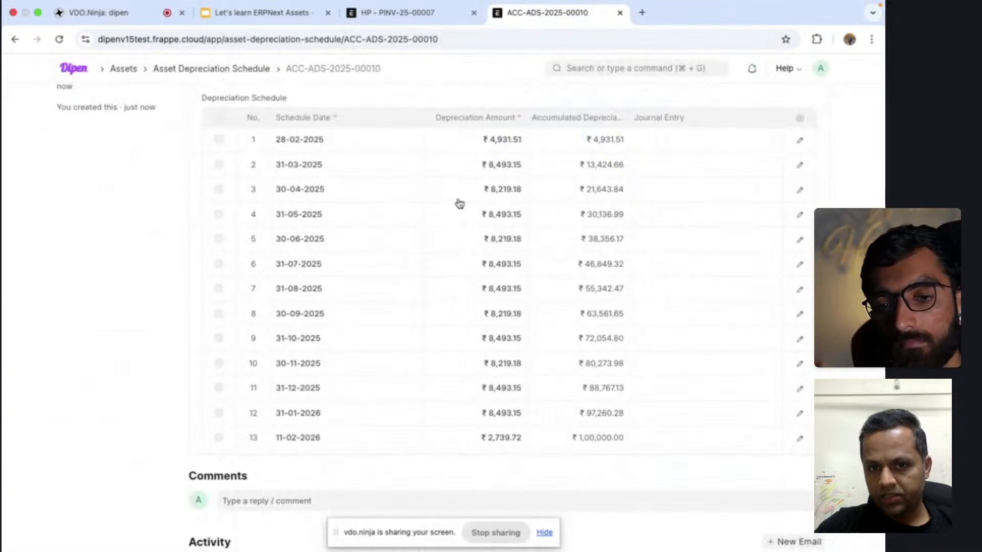
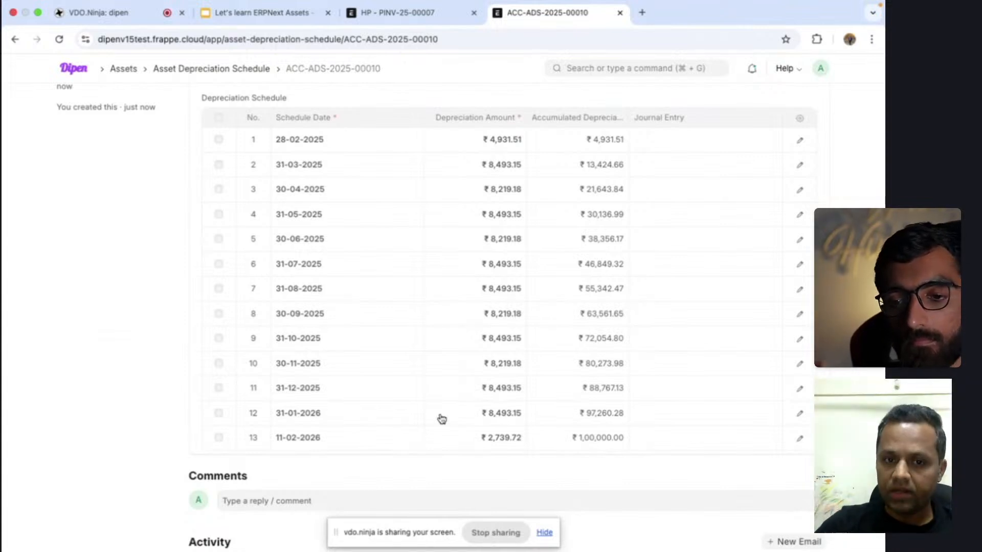
pyautogui.scroll(4, 437, 431)
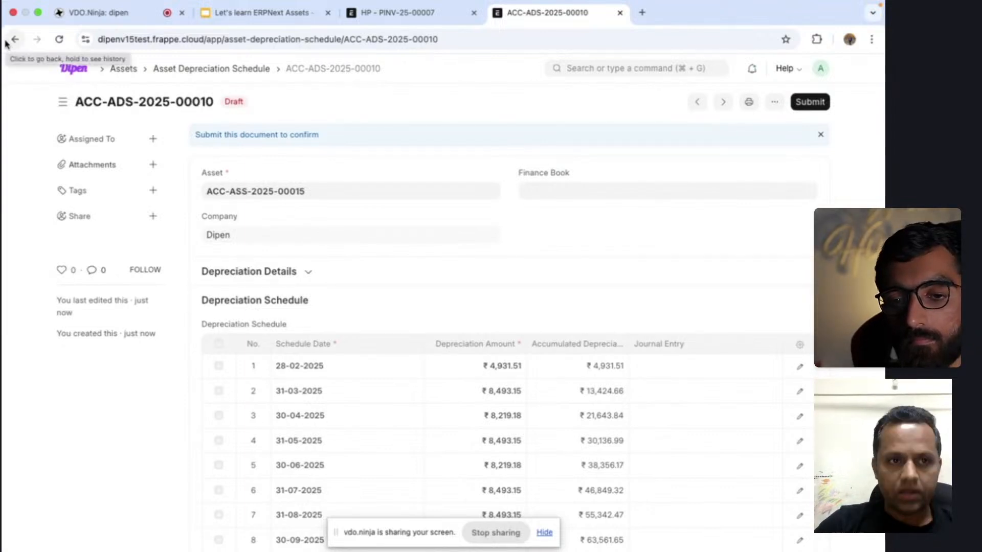
# Go back to the full asset list and open the submitted Lap asset.
pyautogui.click(7, 42)
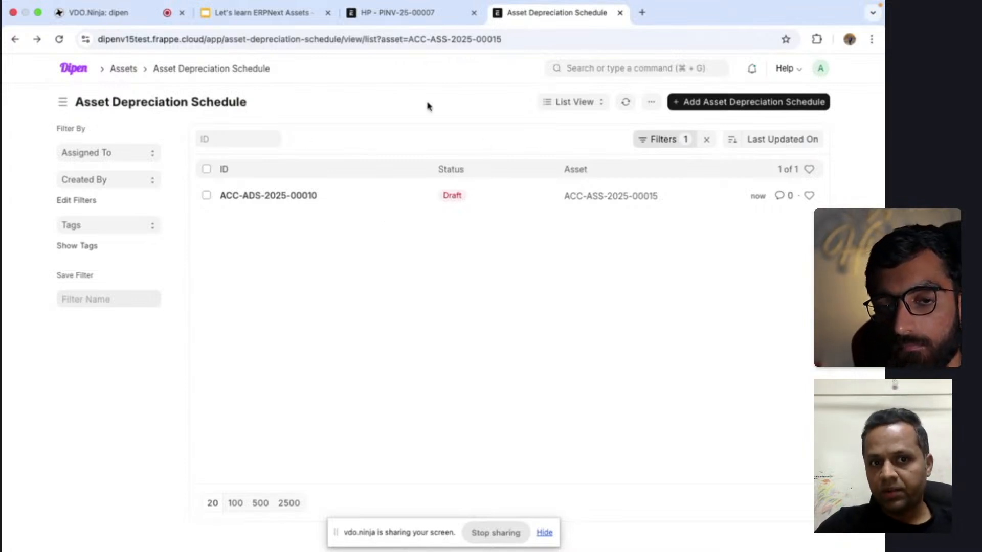
pyautogui.click(594, 66)
pyautogui.write('as')
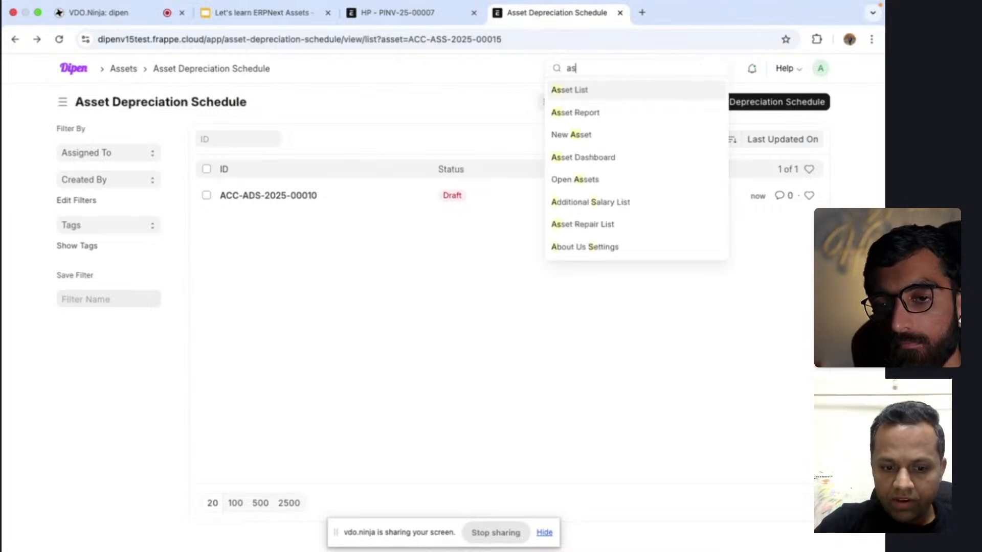
pyautogui.click(595, 89)
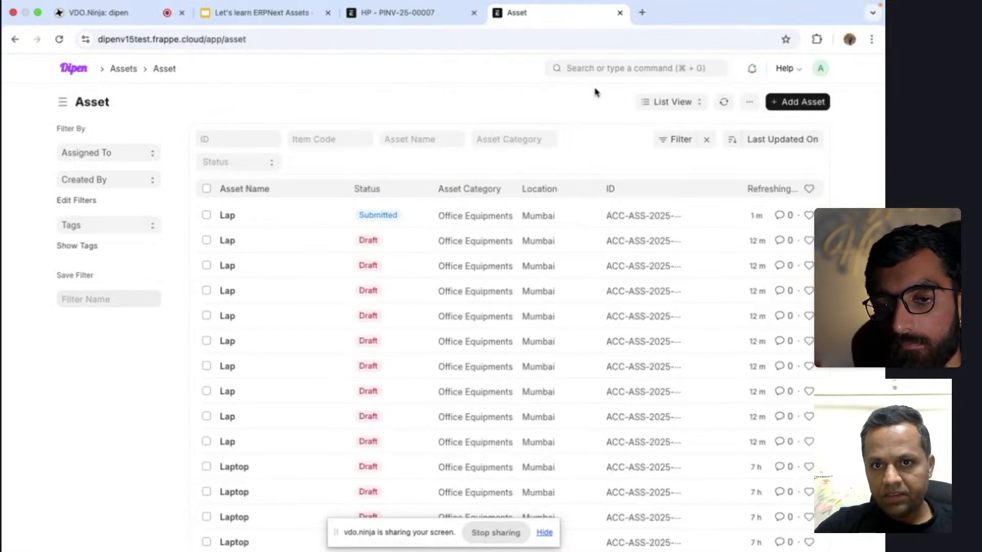
pyautogui.click(313, 241)
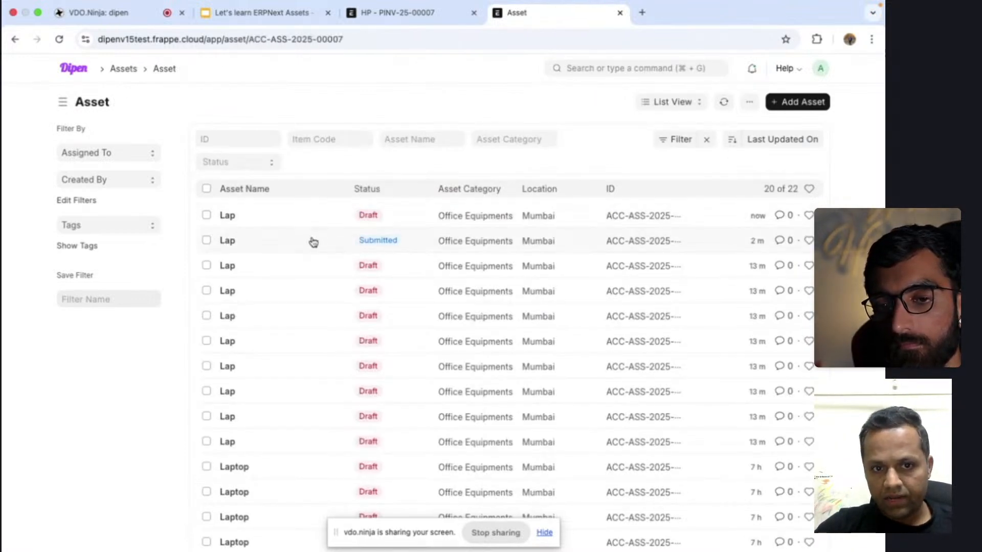
# Examine the finance book row and monthly depreciation schedule of the submitted Lap asset.
pyautogui.scroll(-5, 692, 475)
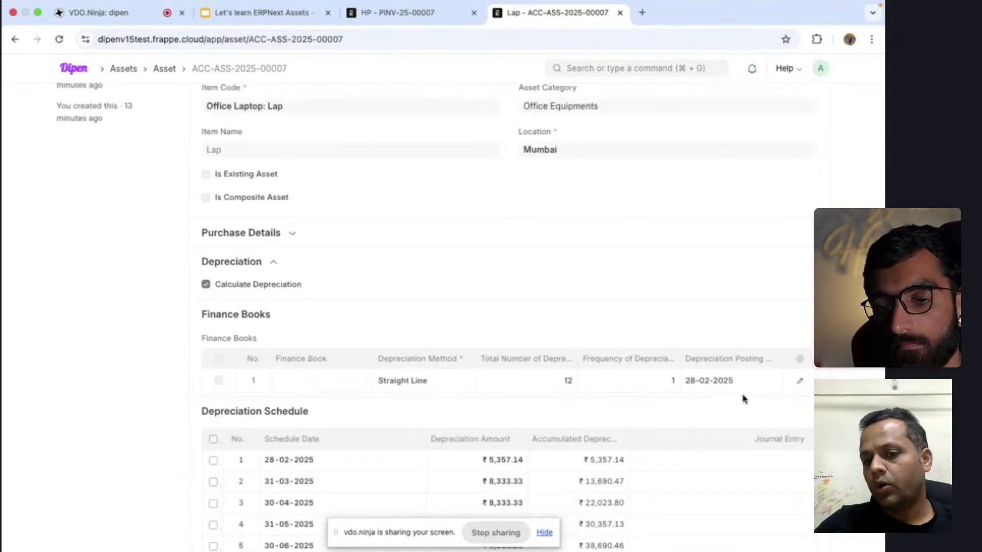
pyautogui.scroll(-2, 744, 397)
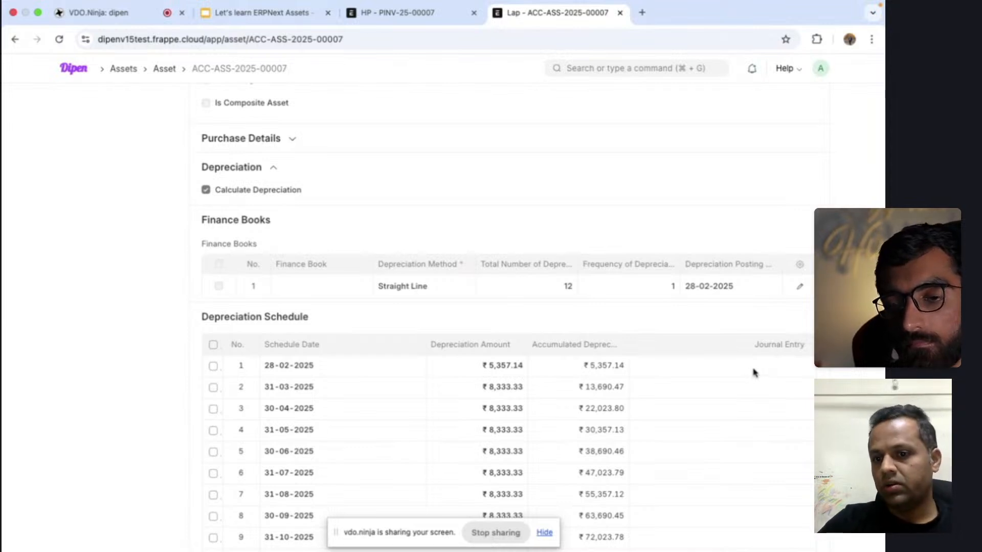
pyautogui.scroll(10, 754, 373)
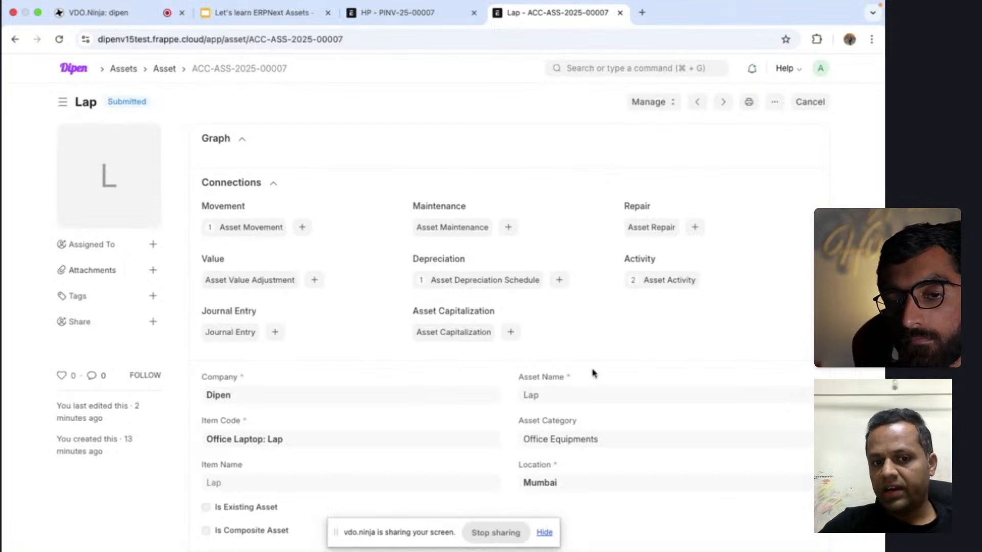
# Switch to the Let's learn ERPNext Assets presentation and review the Asset Creation/submission point on the Transaction slide.
pyautogui.click(258, 14)
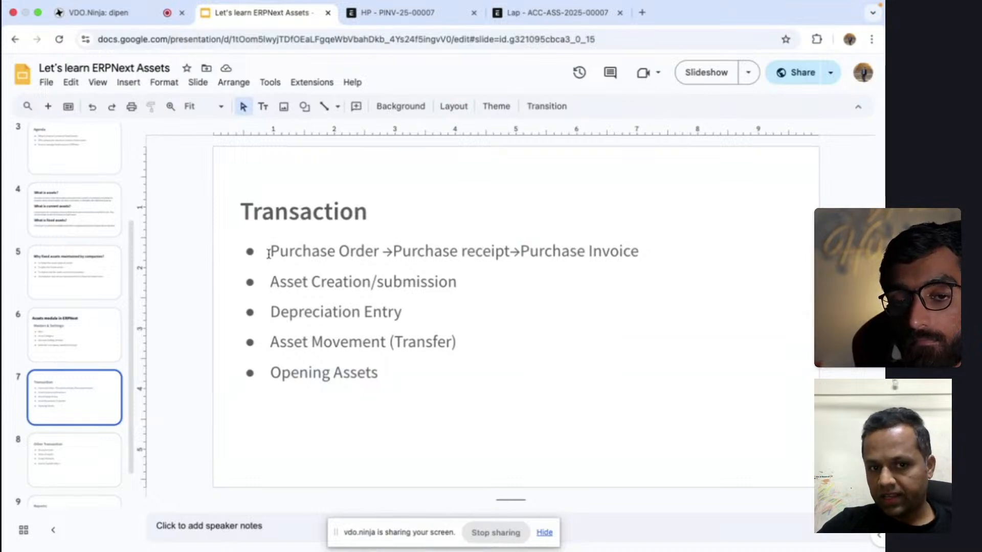
pyautogui.click(272, 287)
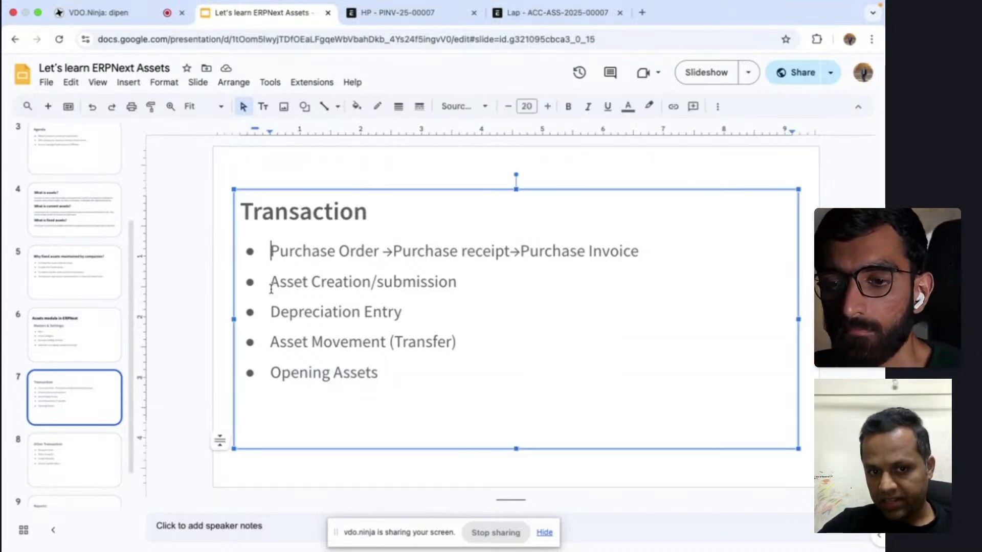
pyautogui.moveTo(274, 287); pyautogui.dragTo(294, 287)
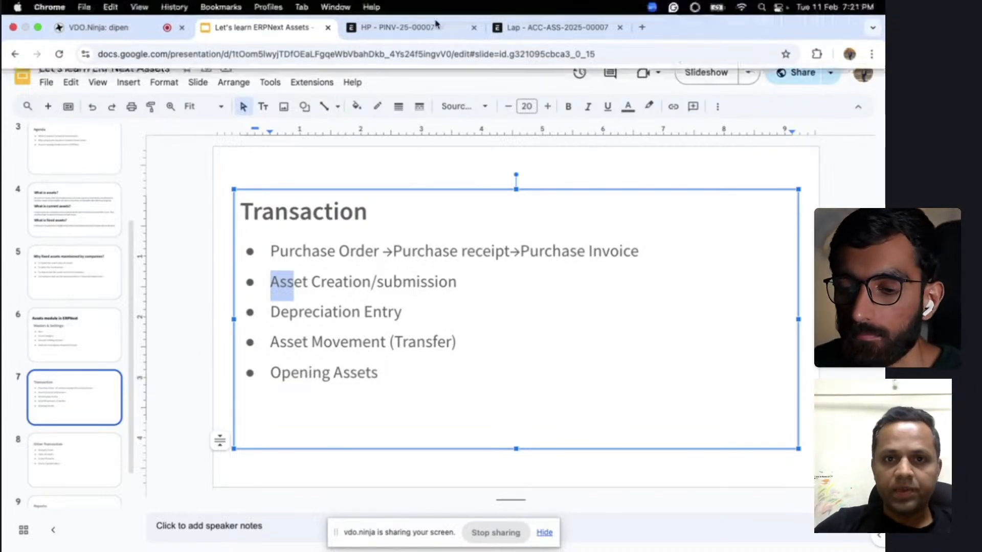
# Return to ERPNext, start a new item in the full form from the Item list, and turn off Maintain Stock.
pyautogui.click(434, 28)
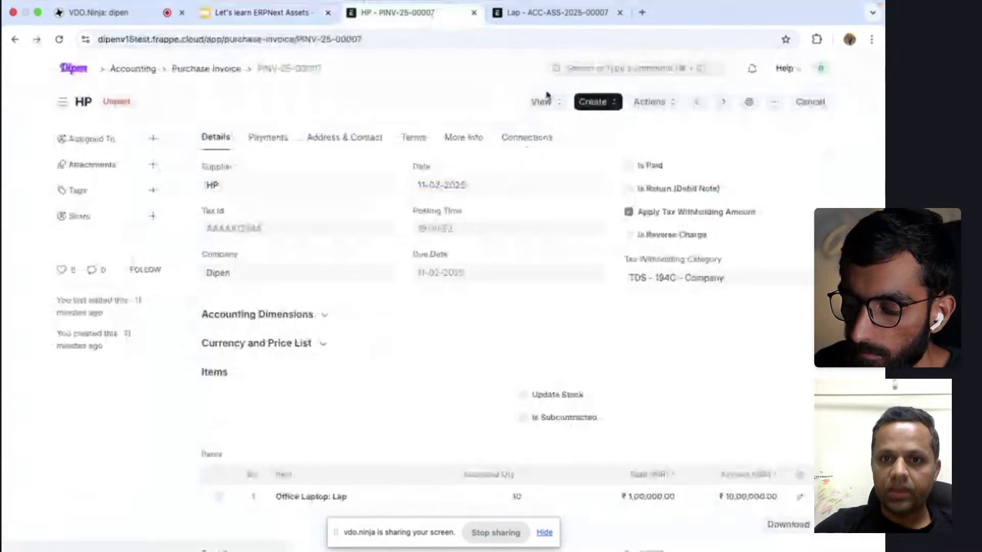
pyautogui.click(578, 70)
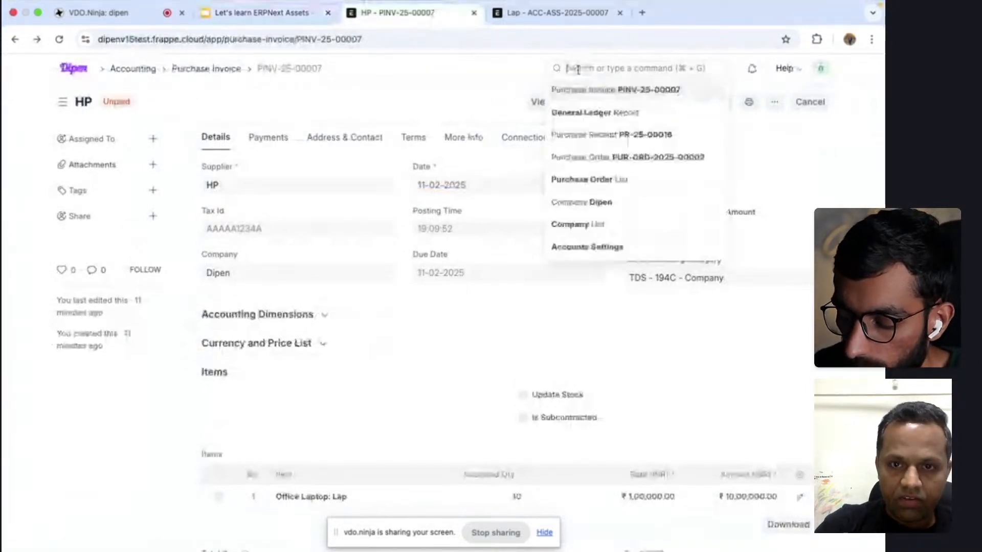
pyautogui.write('ite')
pyautogui.click(588, 94)
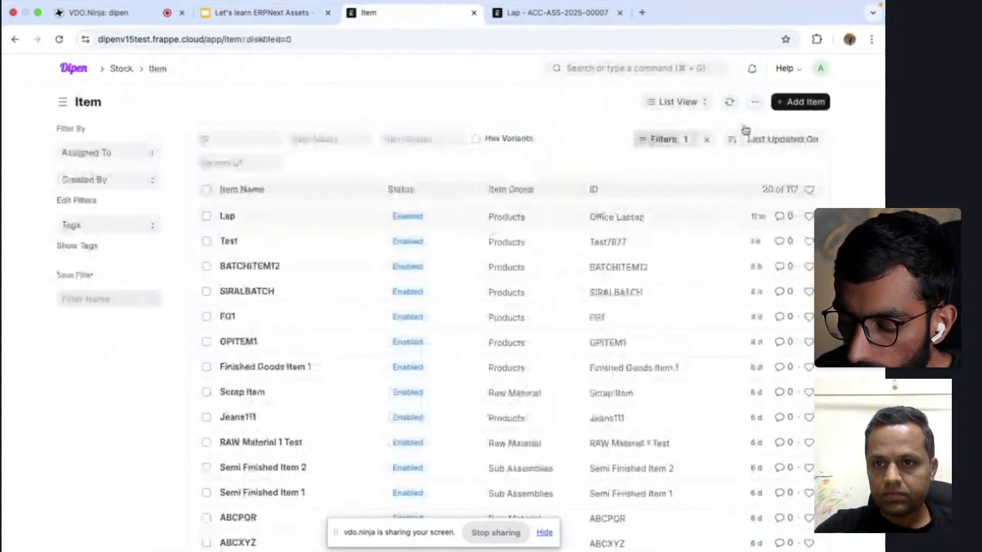
pyautogui.click(781, 104)
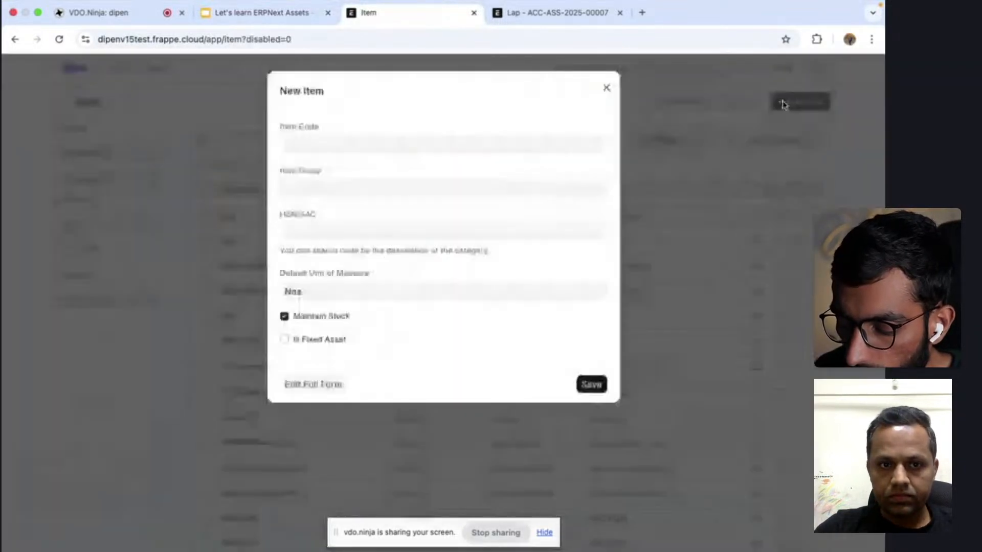
pyautogui.click(312, 385)
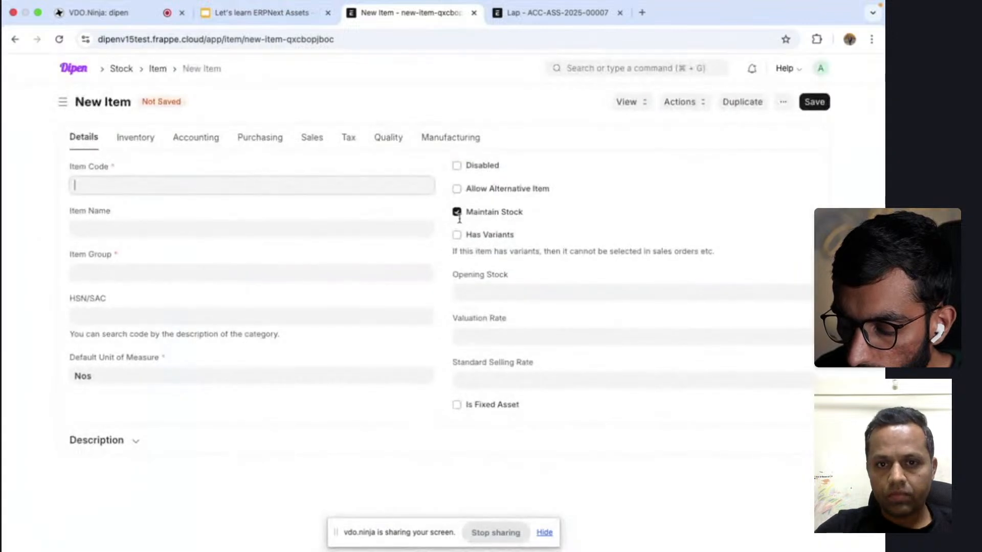
pyautogui.click(459, 217)
pyautogui.click(458, 215)
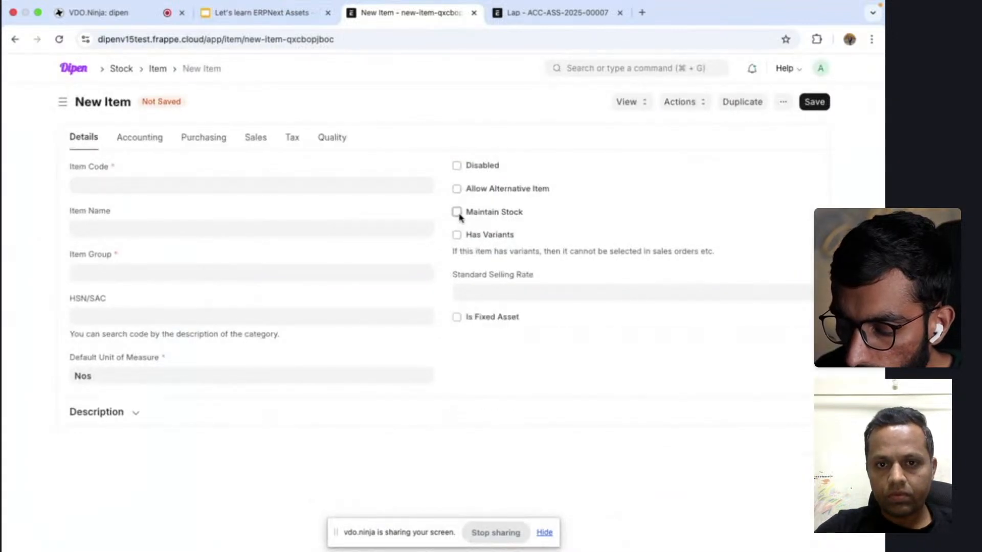
# Enter Plant & Machinery as the new item's code, correcting the spelling of Machinery.
pyautogui.click(142, 186)
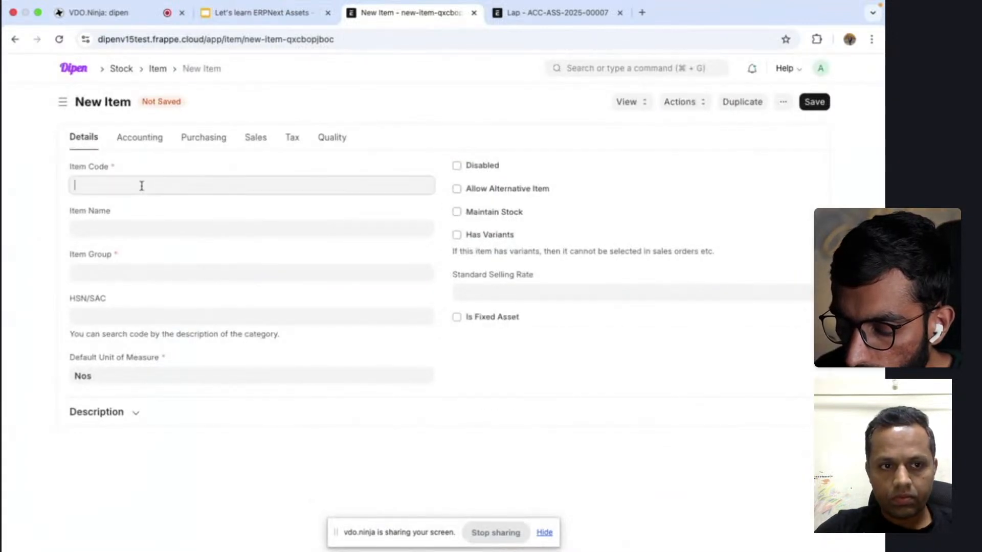
pyautogui.write('Plan')
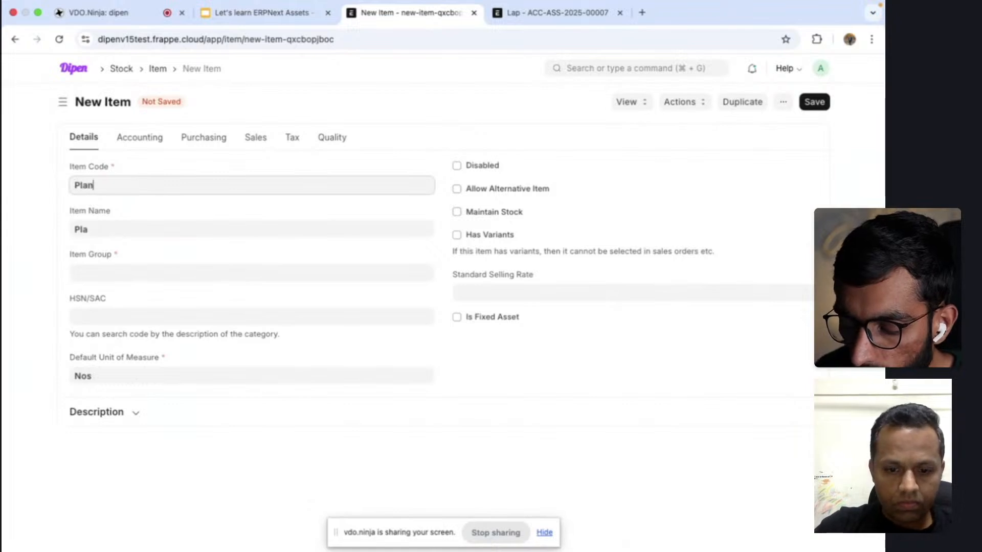
pyautogui.write('t & Machi')
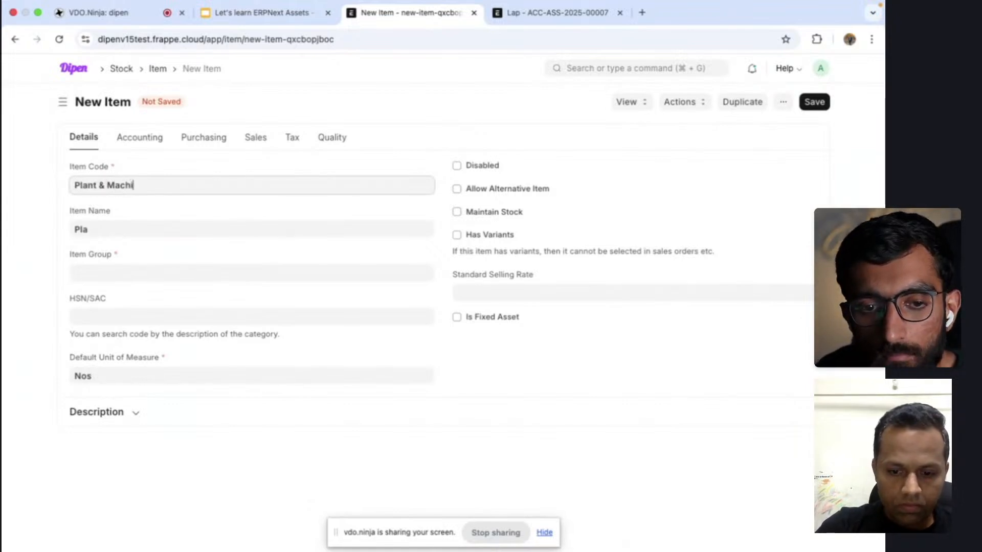
pyautogui.write('nary')
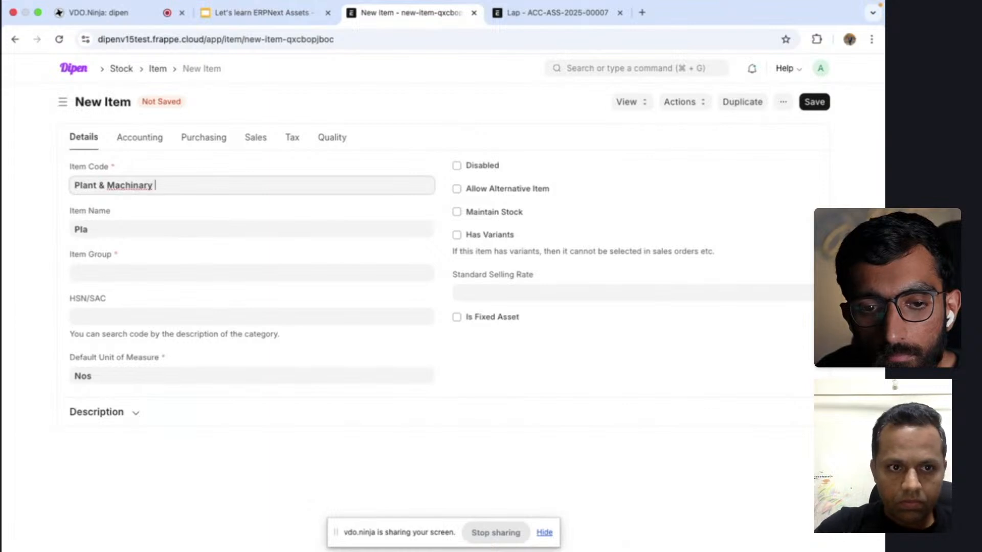
pyautogui.rightClick(118, 184)
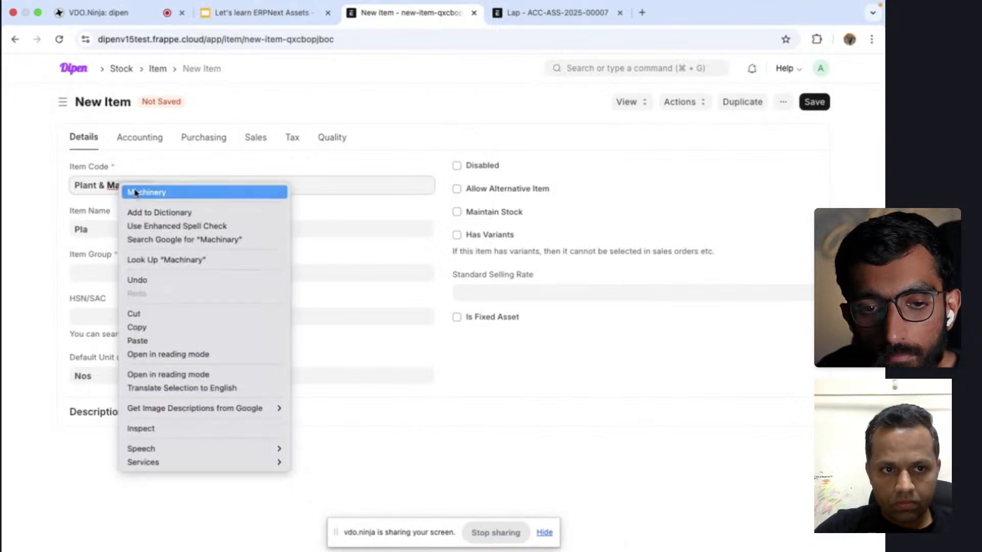
pyautogui.click(134, 191)
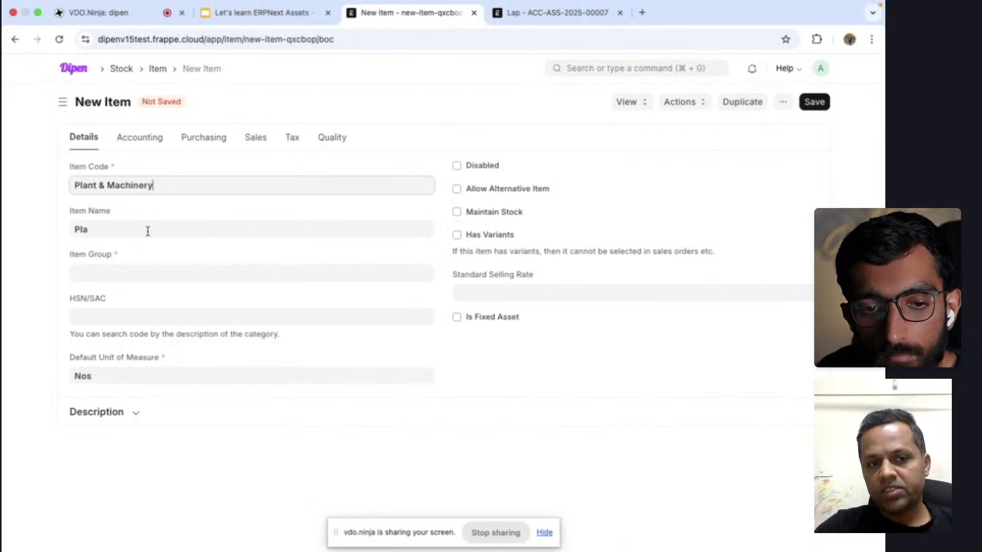
# Set the item name to Plant & Machinery, matching the item code.
pyautogui.click(129, 229)
pyautogui.write('n')
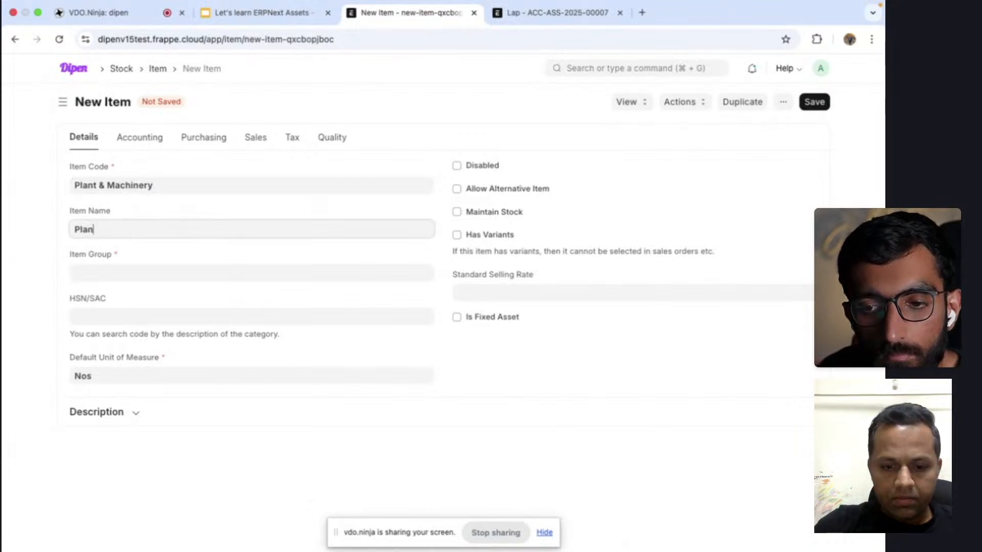
pyautogui.write('t')
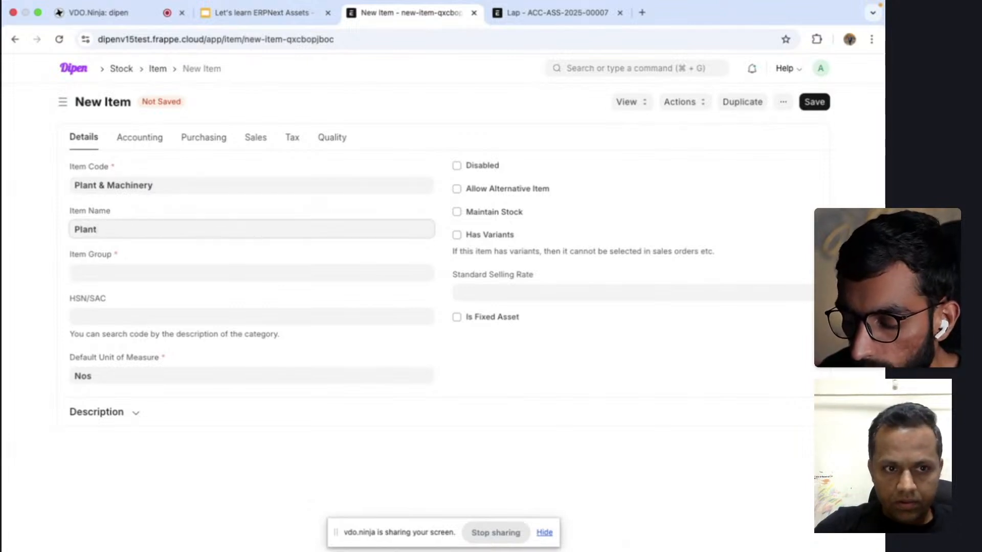
pyautogui.moveTo(171, 186); pyautogui.dragTo(15, 190)
pyautogui.press('super+c')
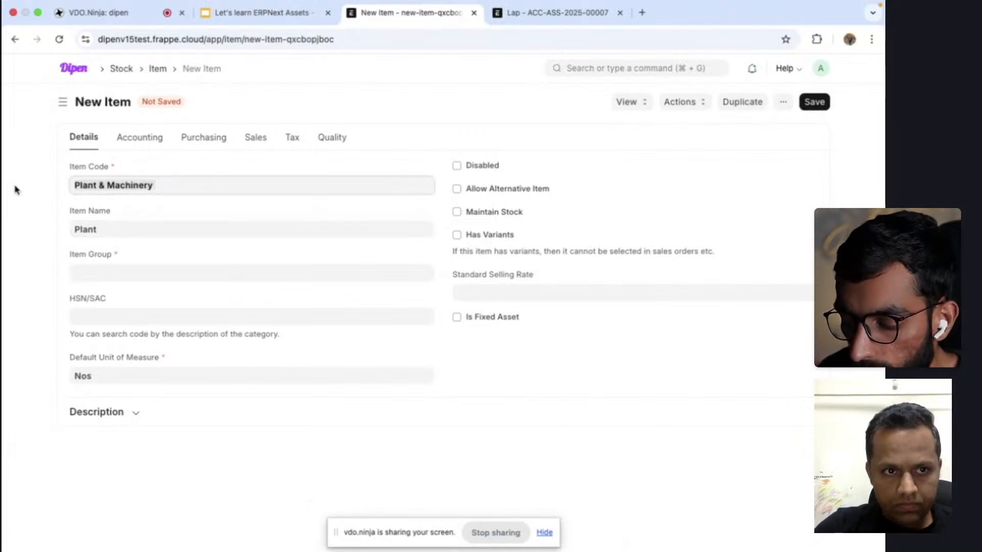
pyautogui.click(74, 233)
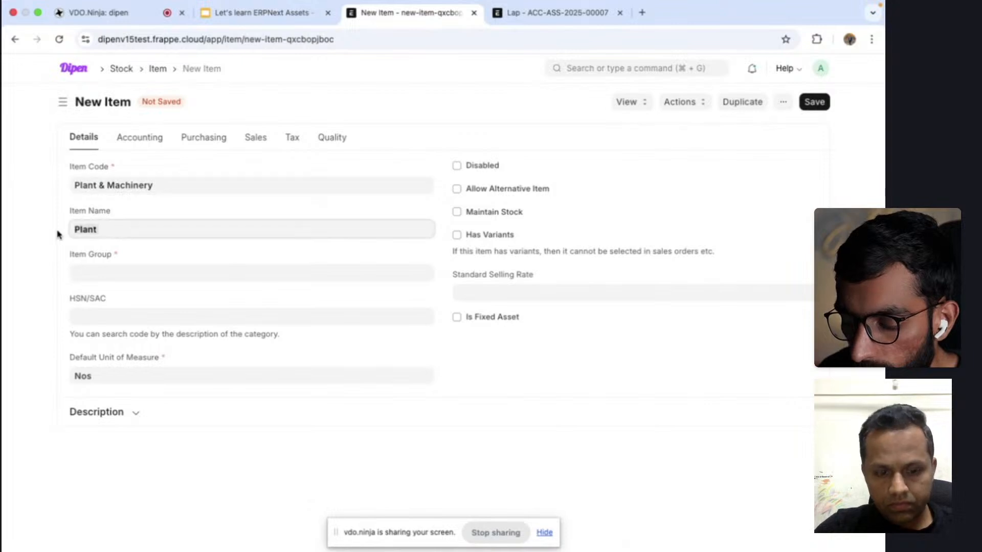
pyautogui.press('super+a')
pyautogui.press('super+v')
# Set the item group to Products, and mark the item as a fixed asset with Auto Create Assets on Purchase.
pyautogui.click(175, 272)
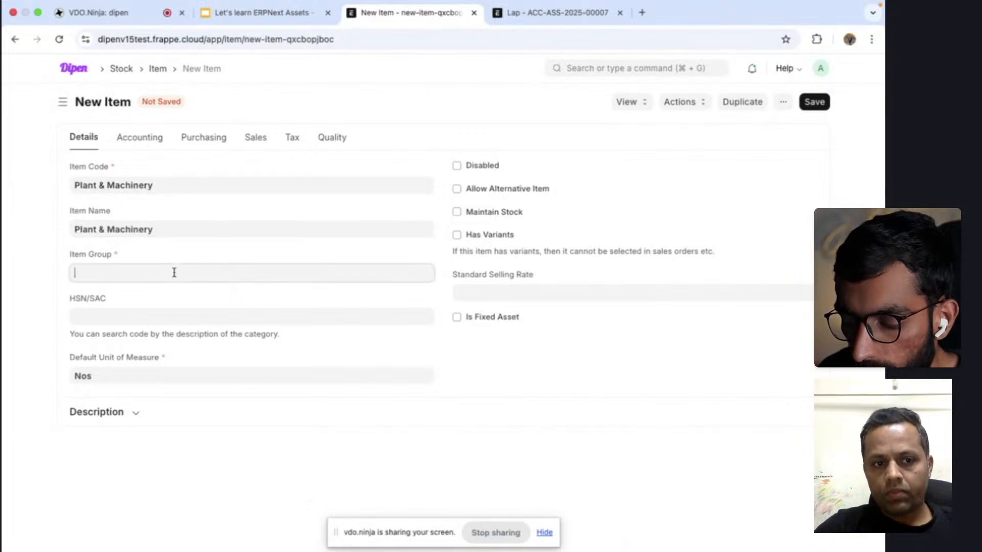
pyautogui.write('p')
pyautogui.click(185, 298)
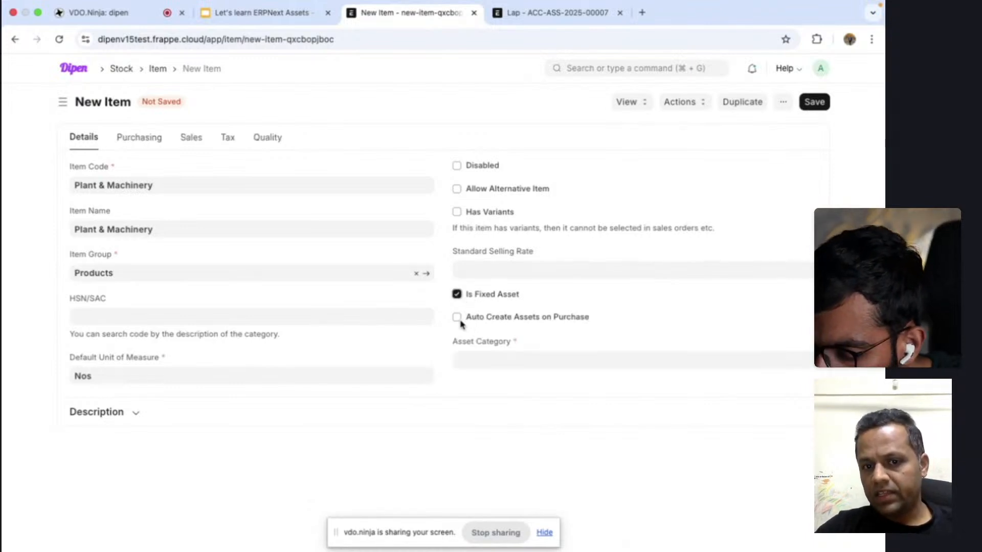
pyautogui.click(458, 318)
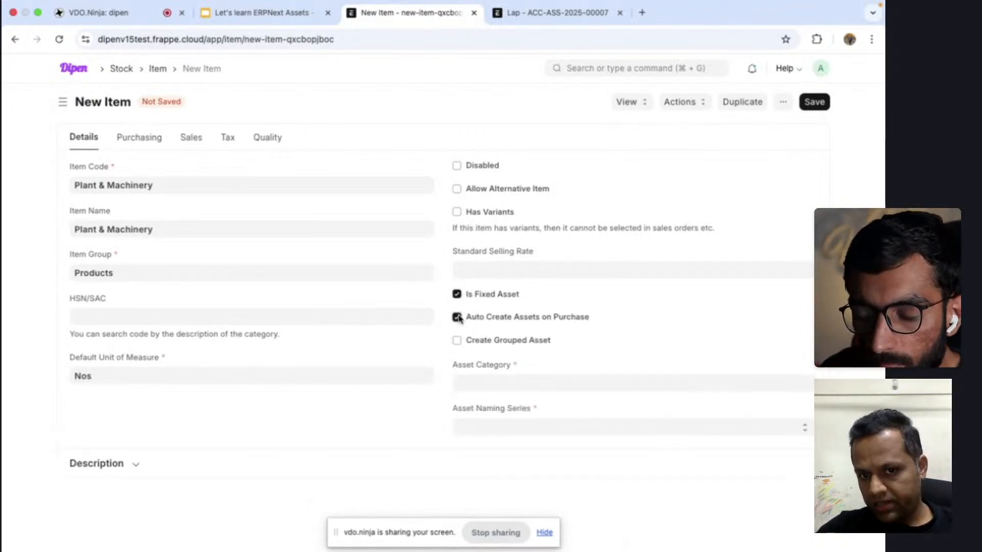
# Create a new asset category named Plant & Machinery for the item and enable Capital Work in Progress Accounting.
pyautogui.click(471, 378)
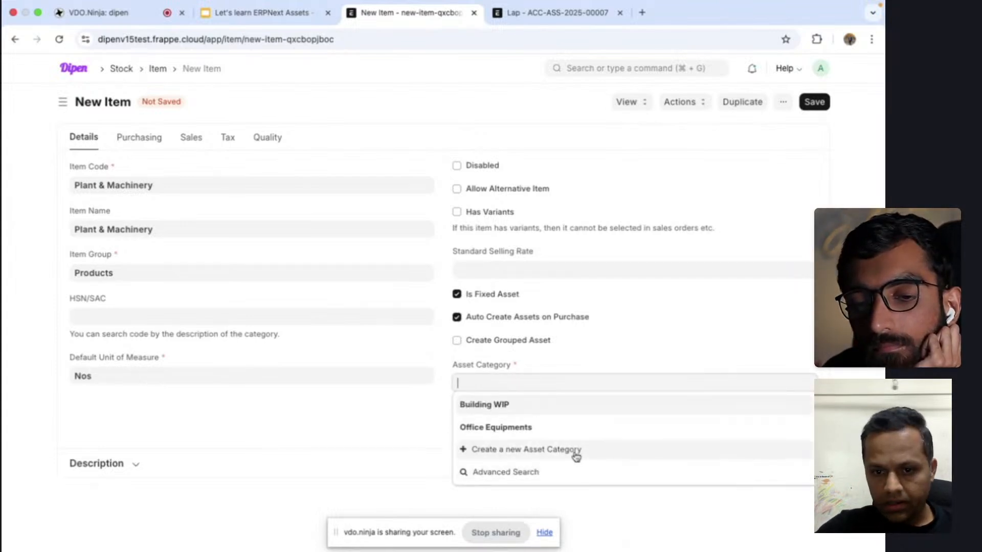
pyautogui.click(575, 454)
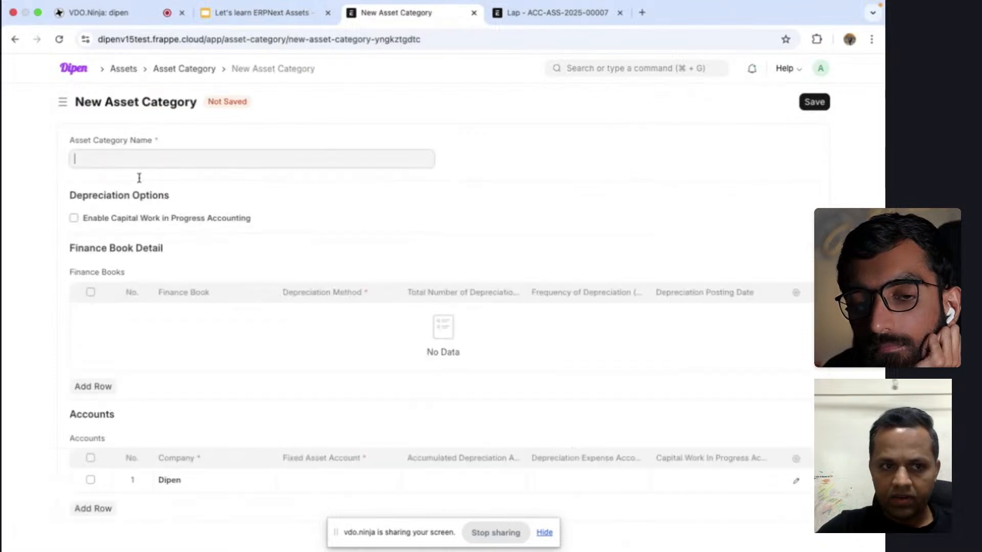
pyautogui.press('super+v')
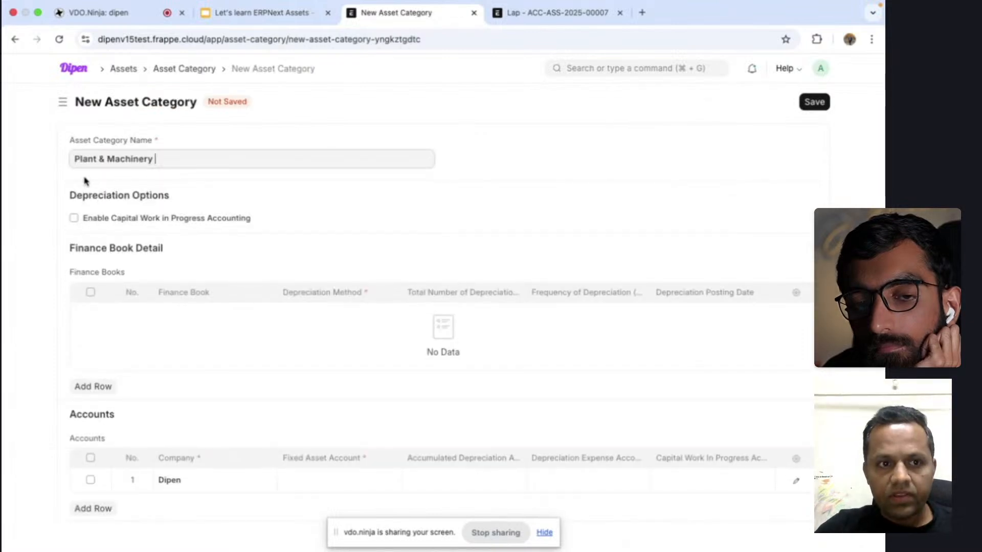
pyautogui.click(74, 218)
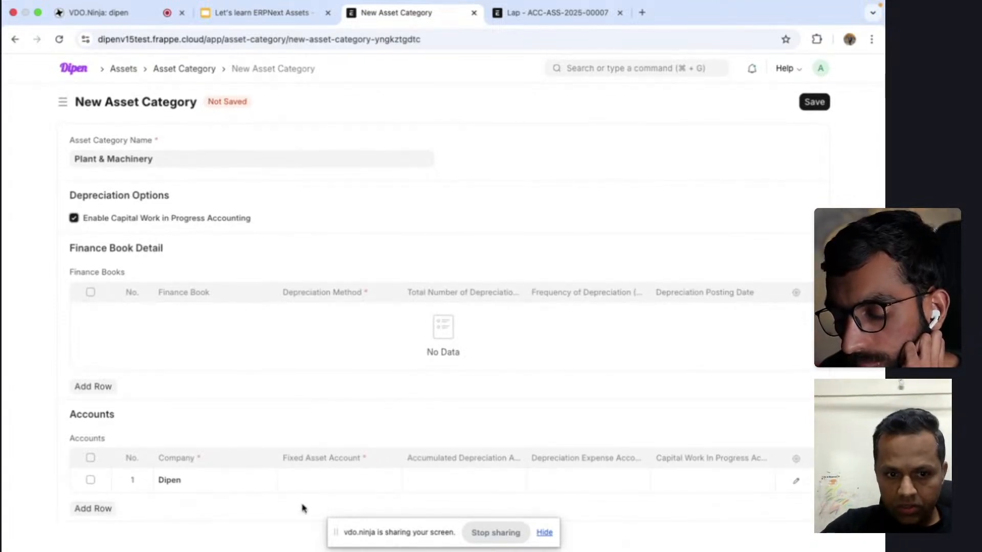
# Set the fixed asset account for company Dipen to Plants and Machineries - D in the asset category's accounts.
pyautogui.click(317, 487)
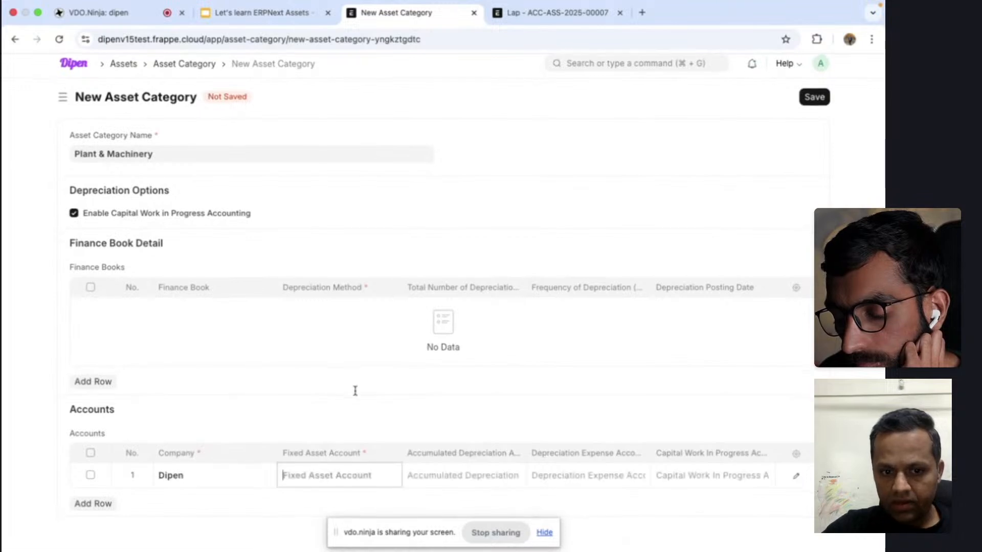
pyautogui.scroll(-3, 377, 366)
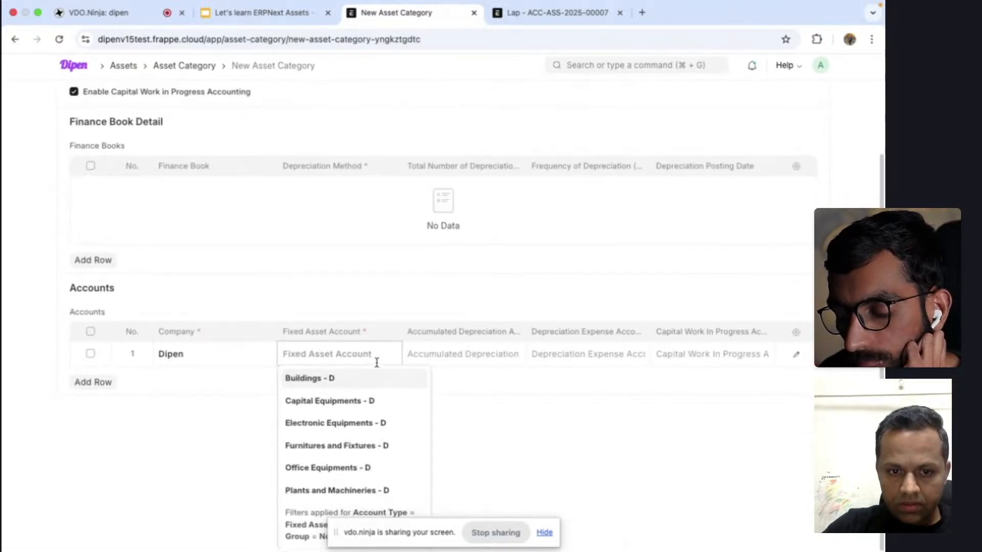
pyautogui.write('pl')
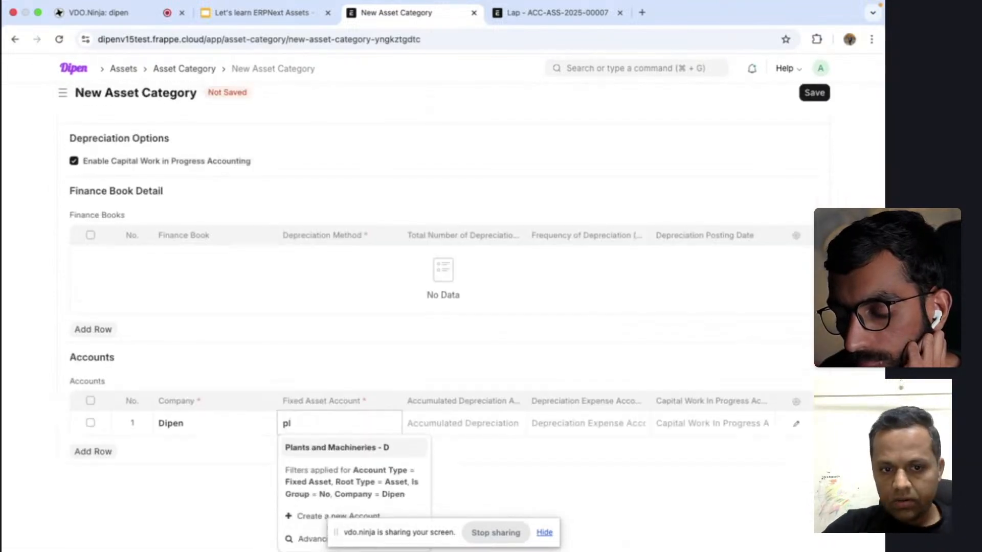
pyautogui.click(361, 448)
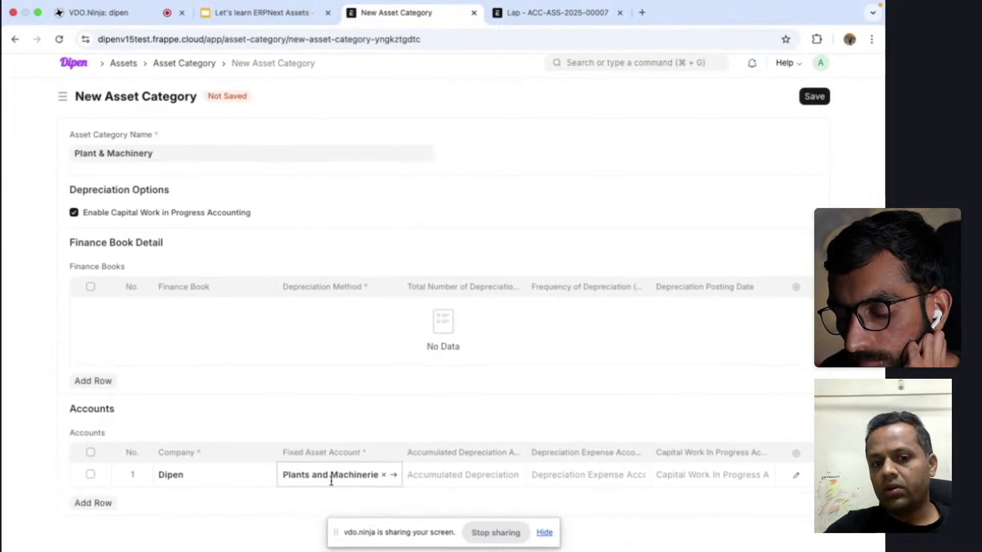
# Assign the Accumulated Depreciations, Depreciation - D expense and CWIP - D capital work in progress accounts, and save the asset category.
pyautogui.click(421, 477)
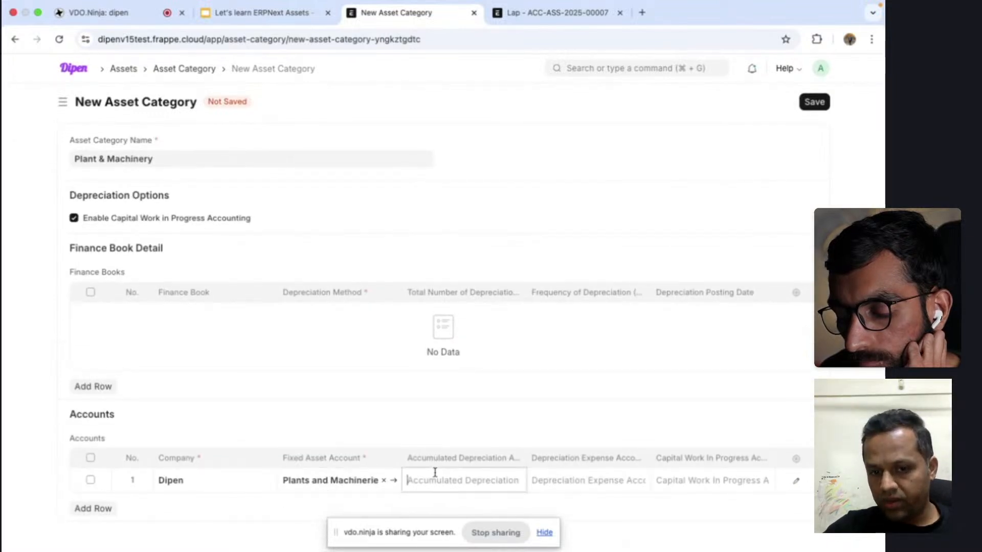
pyautogui.click(488, 495)
pyautogui.click(566, 480)
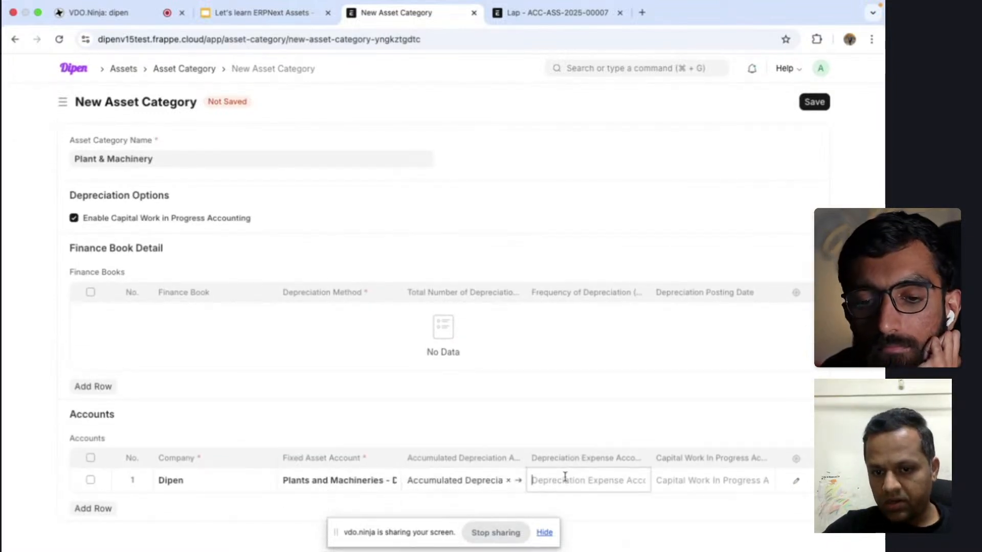
pyautogui.click(587, 504)
pyautogui.click(696, 486)
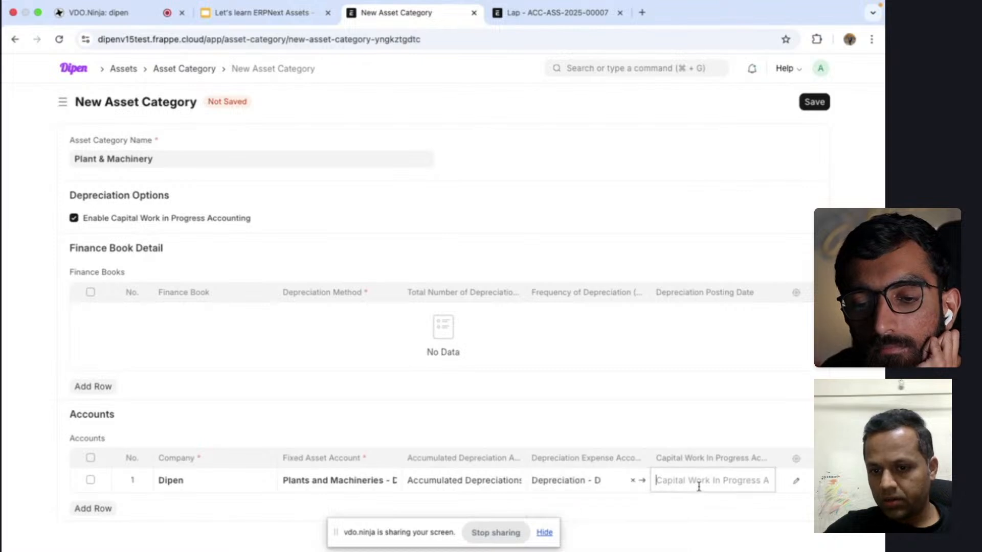
pyautogui.click(701, 505)
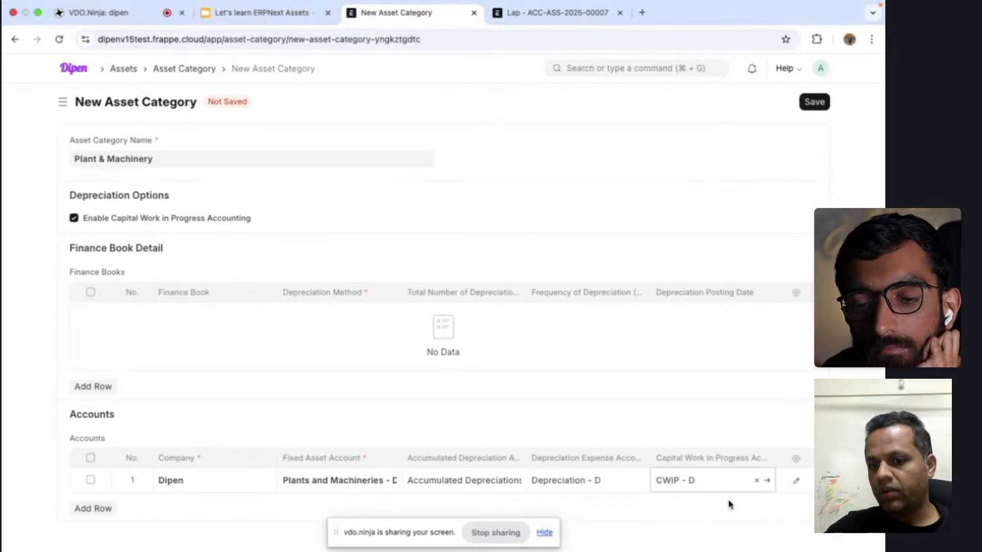
pyautogui.click(814, 107)
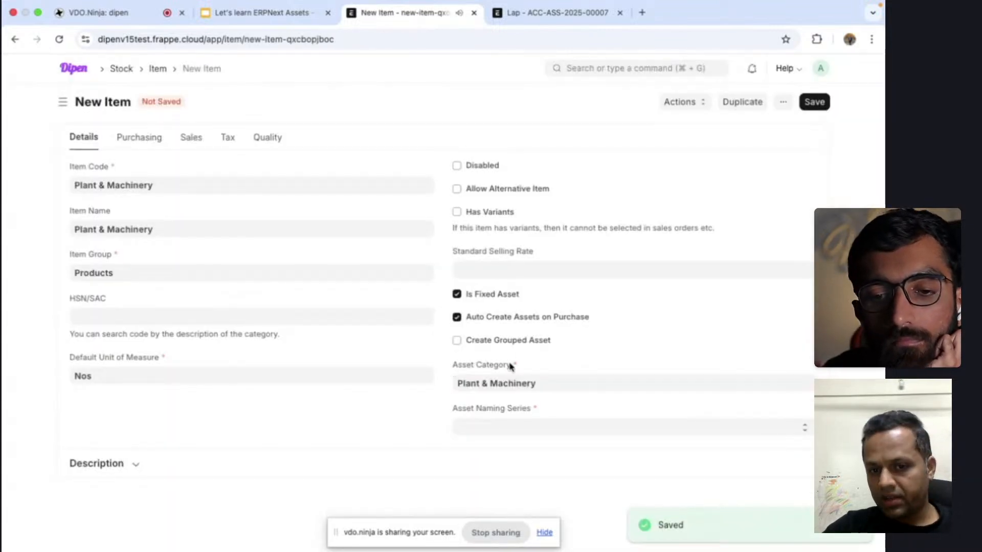
# Set the item's asset naming series to ACC-ASS-.YYYY.- and save the Plant & Machinery item.
pyautogui.click(531, 427)
pyautogui.click(534, 430)
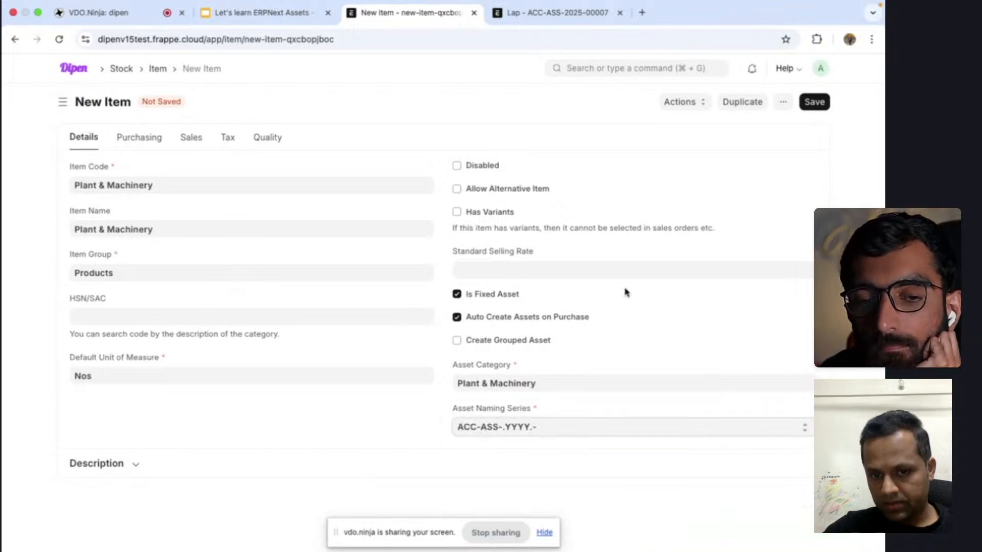
pyautogui.click(813, 103)
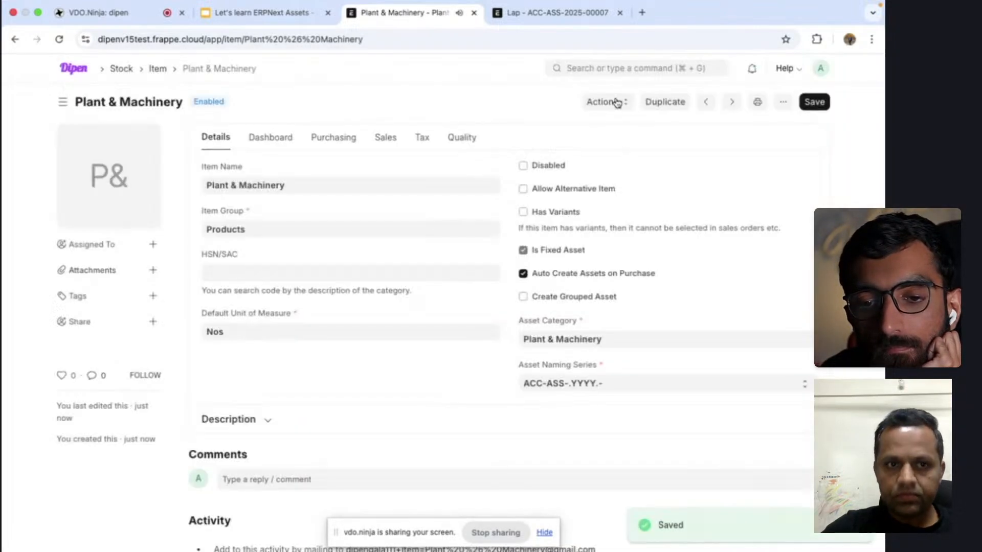
# Find the Purchase Receipt list and start a new purchase receipt.
pyautogui.click(622, 68)
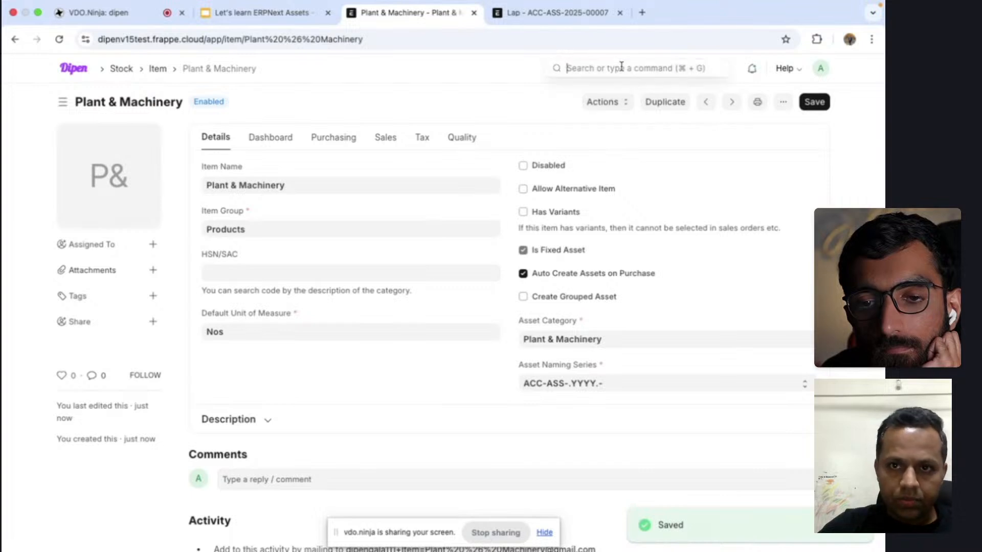
pyautogui.write('pur')
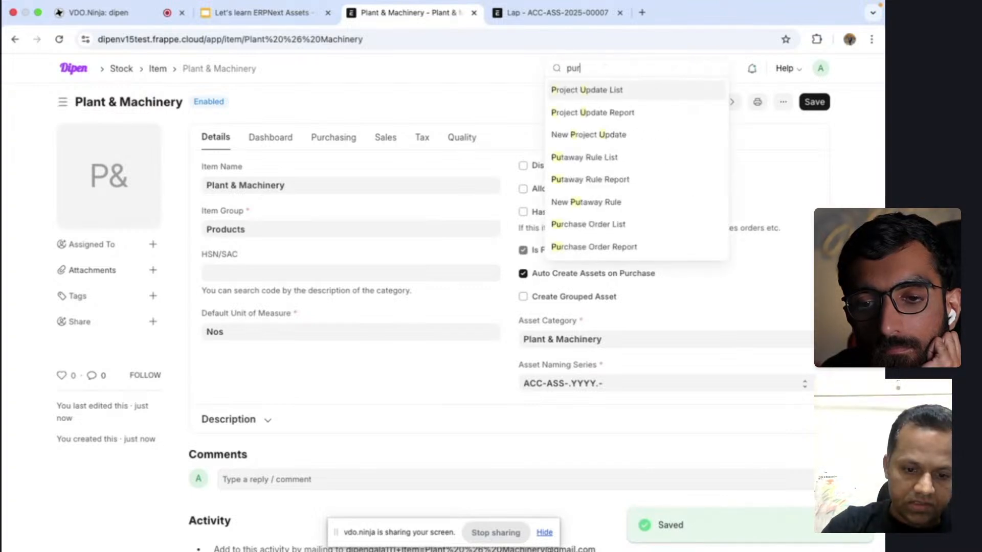
pyautogui.write('c')
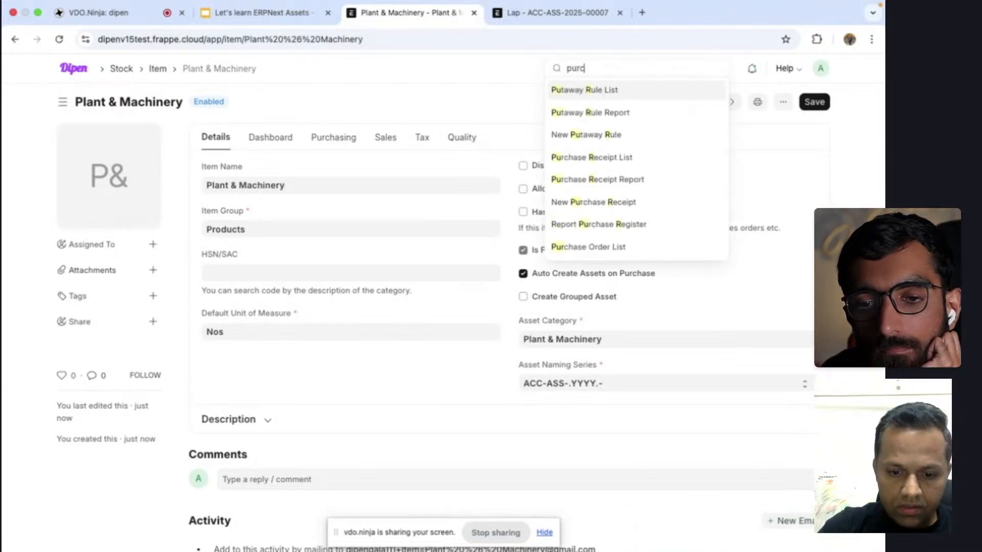
pyautogui.write('hase re')
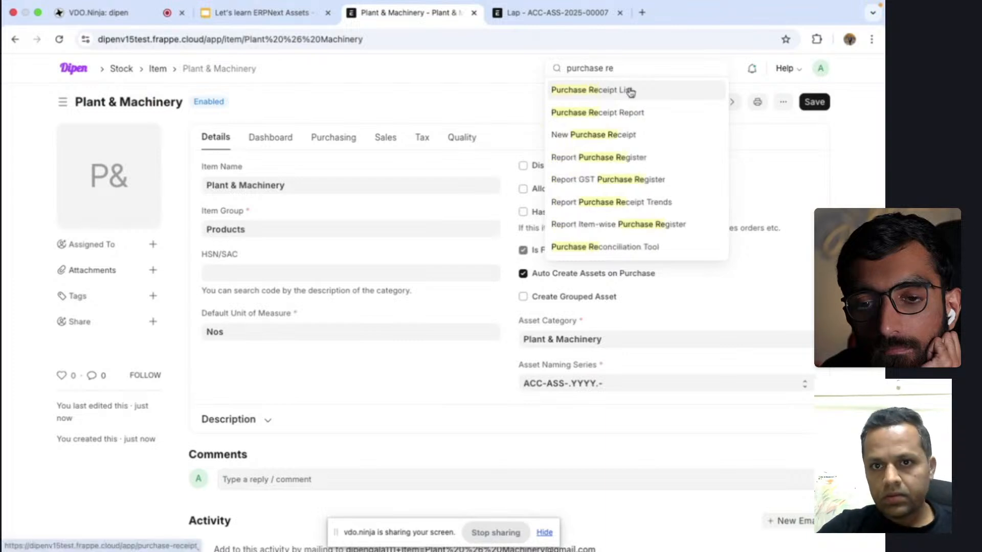
pyautogui.click(630, 90)
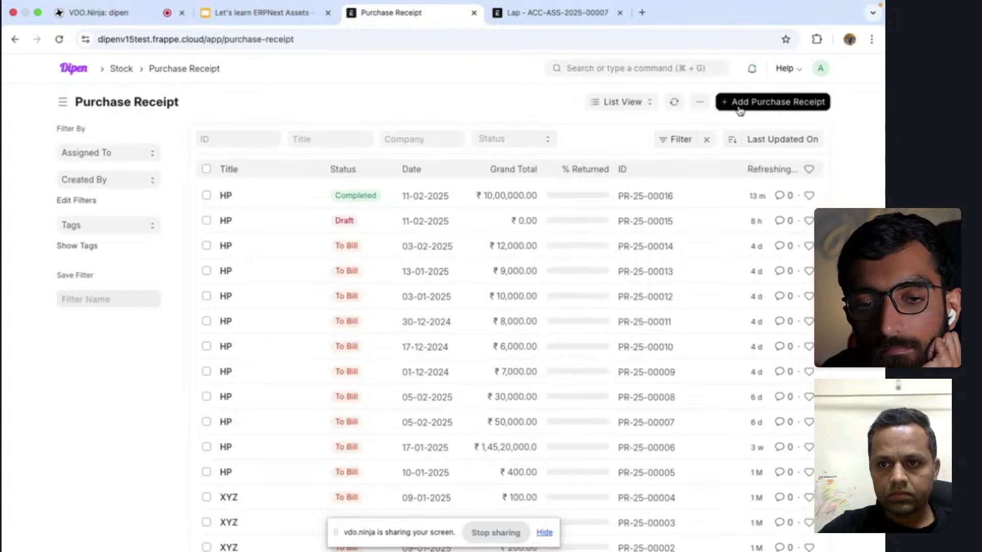
pyautogui.click(738, 107)
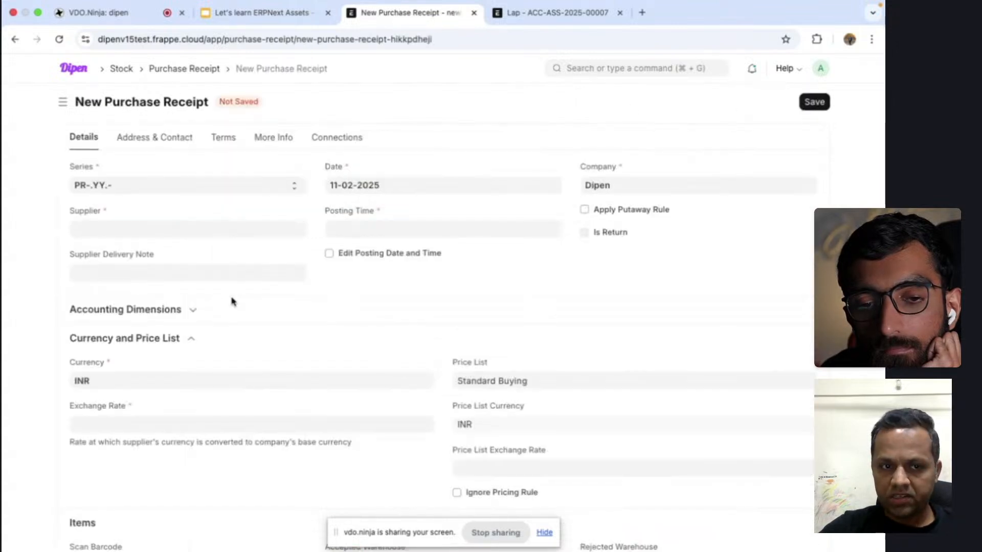
# Set the purchase receipt's supplier to XYZ.
pyautogui.click(173, 230)
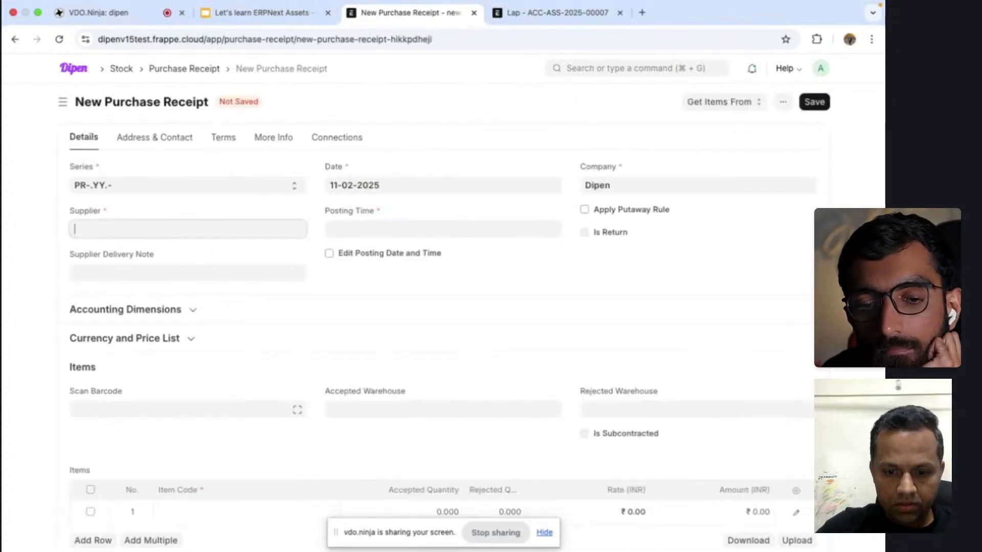
pyautogui.write('h')
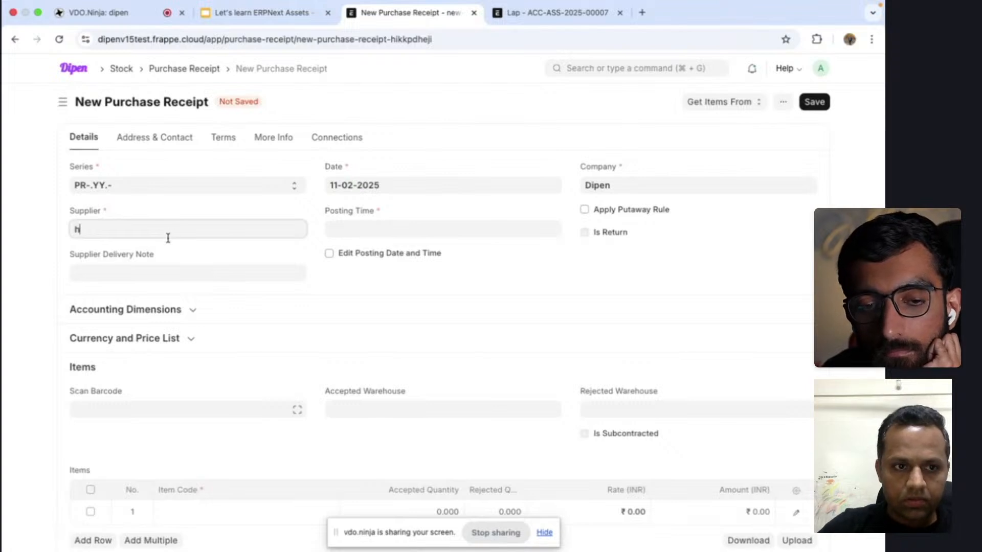
pyautogui.press('BackSpace')
pyautogui.write('x')
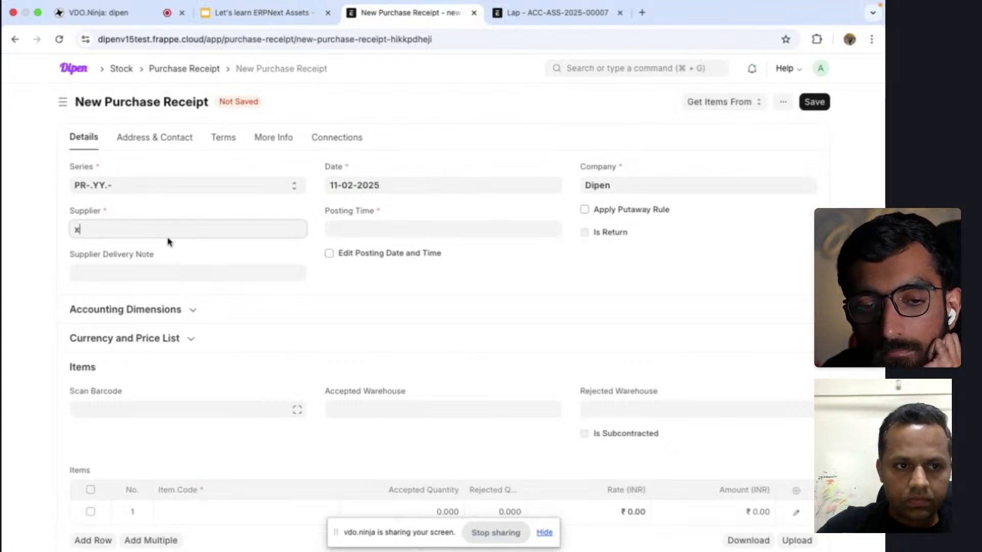
pyautogui.press('BackSpace')
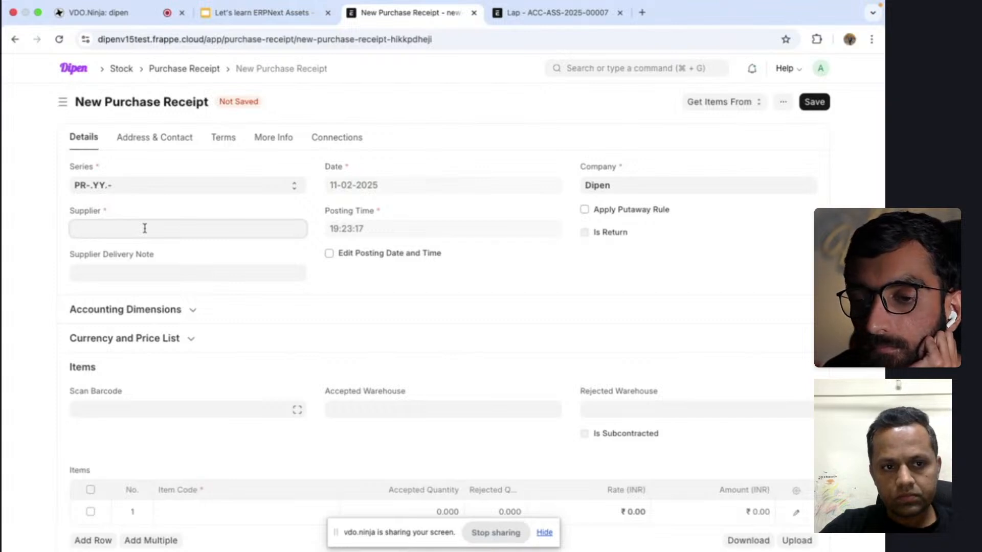
pyautogui.write('x')
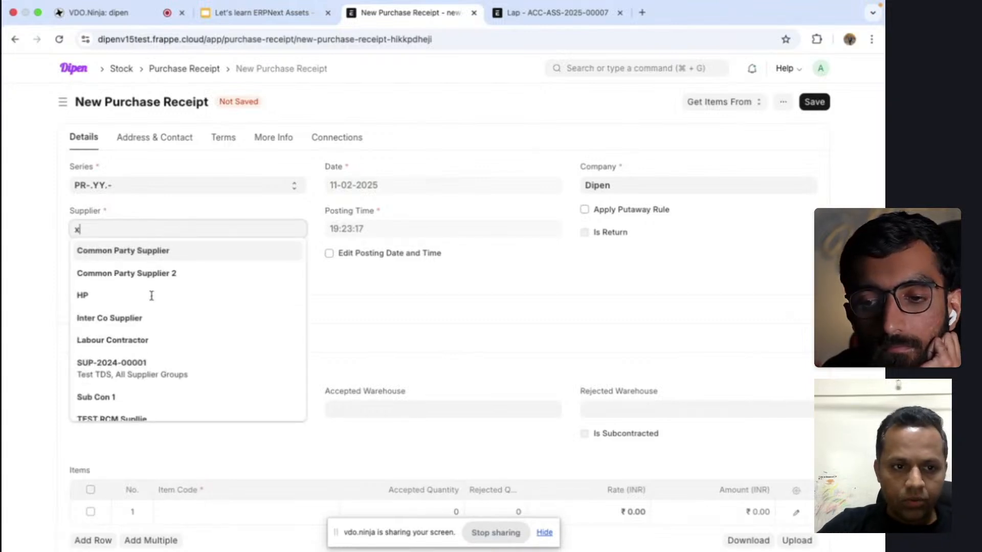
pyautogui.scroll(-1, 152, 392)
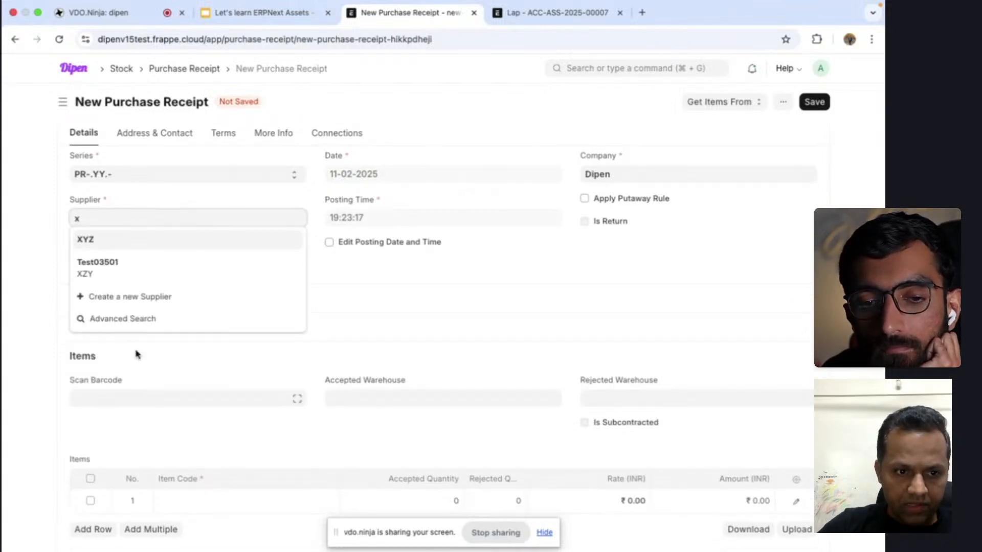
pyautogui.click(150, 244)
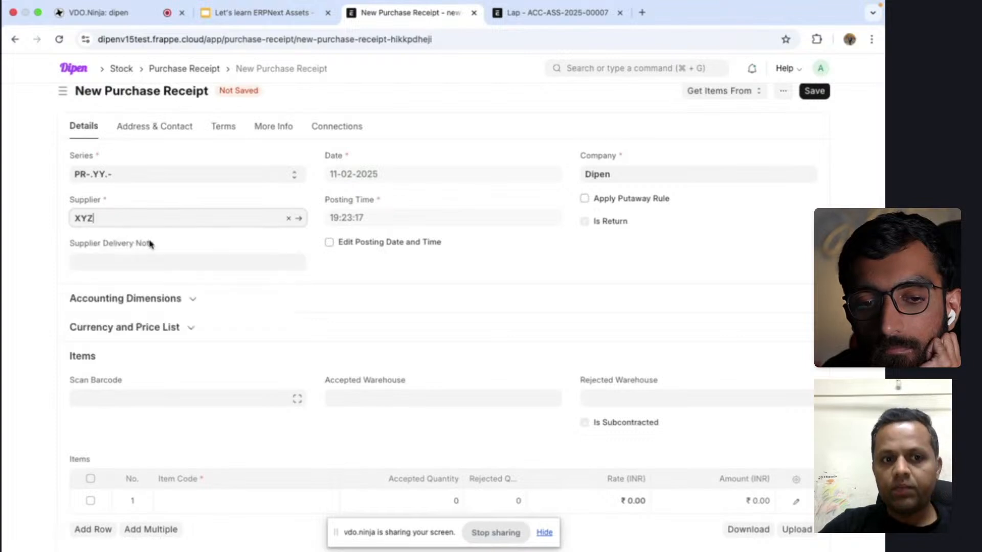
# Choose Plant & Machinery as the item in the first row of the receipt's items table.
pyautogui.scroll(-3, 394, 328)
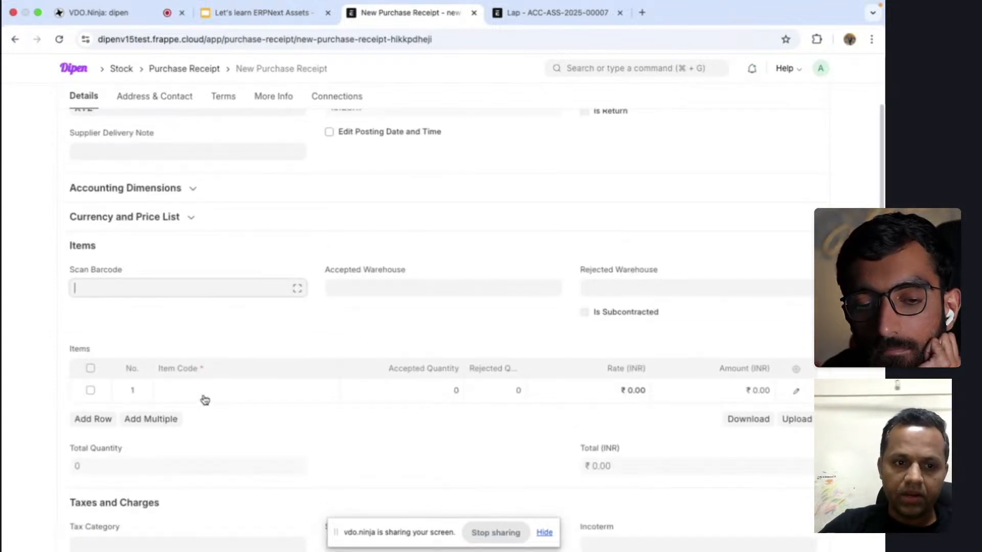
pyautogui.click(213, 390)
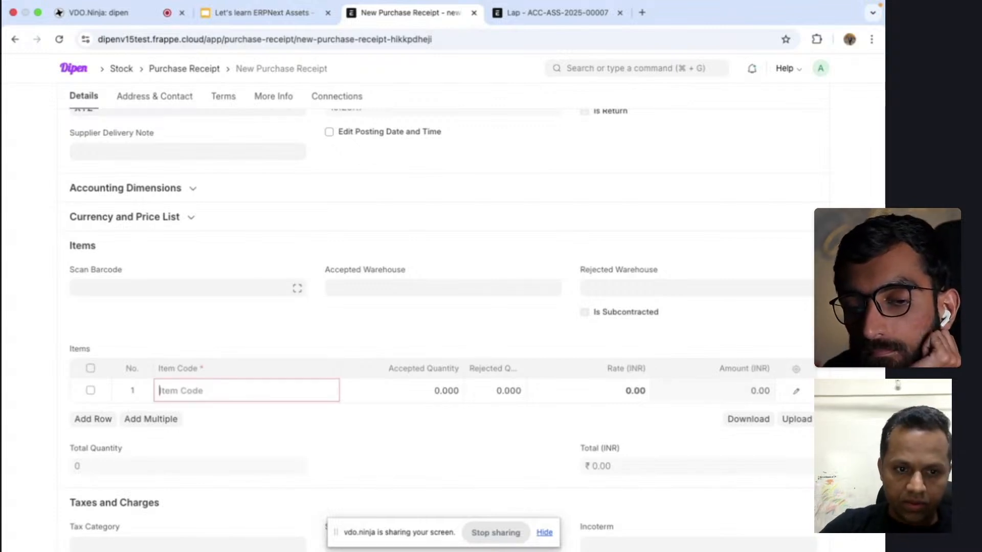
pyautogui.write('pl')
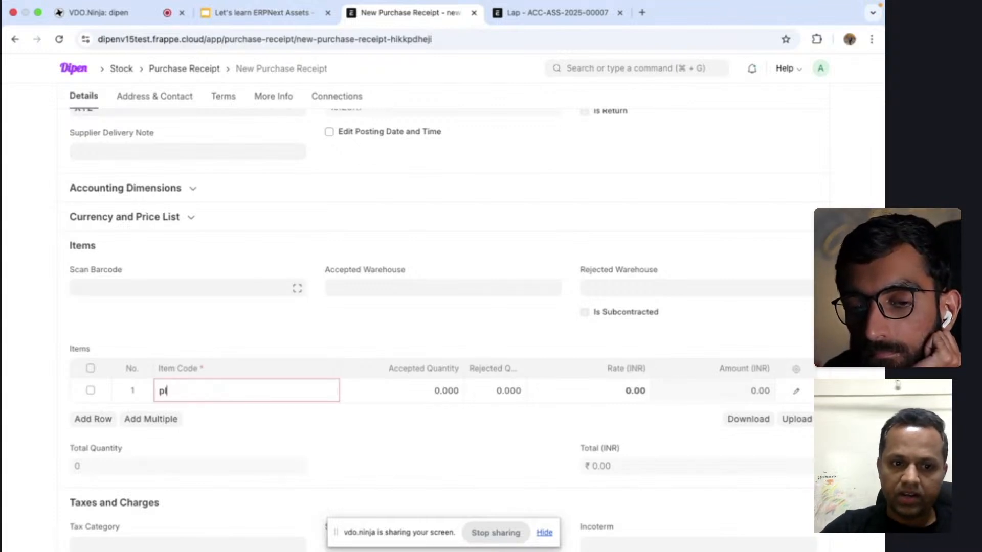
pyautogui.press('BackSpace')
pyautogui.press('BackSpace')
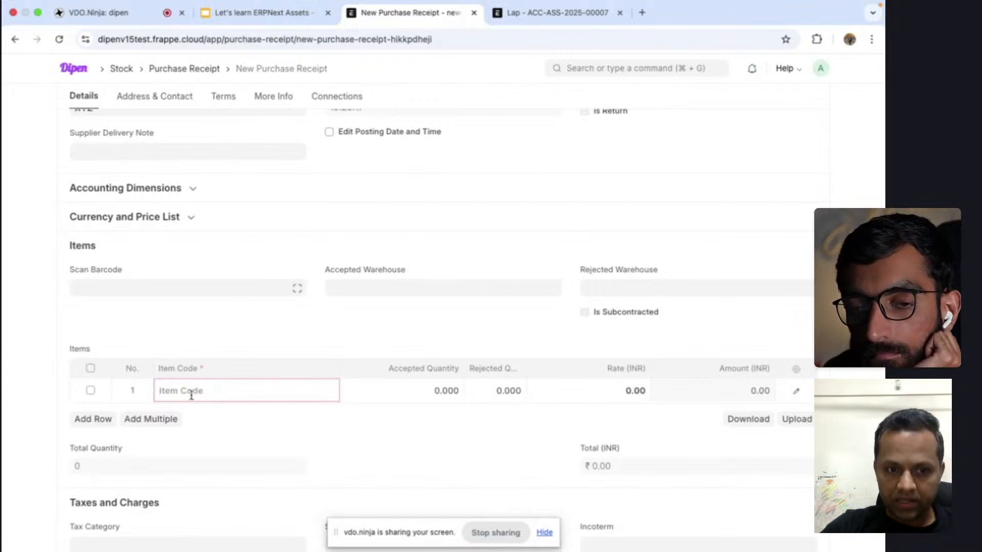
pyautogui.write('pl')
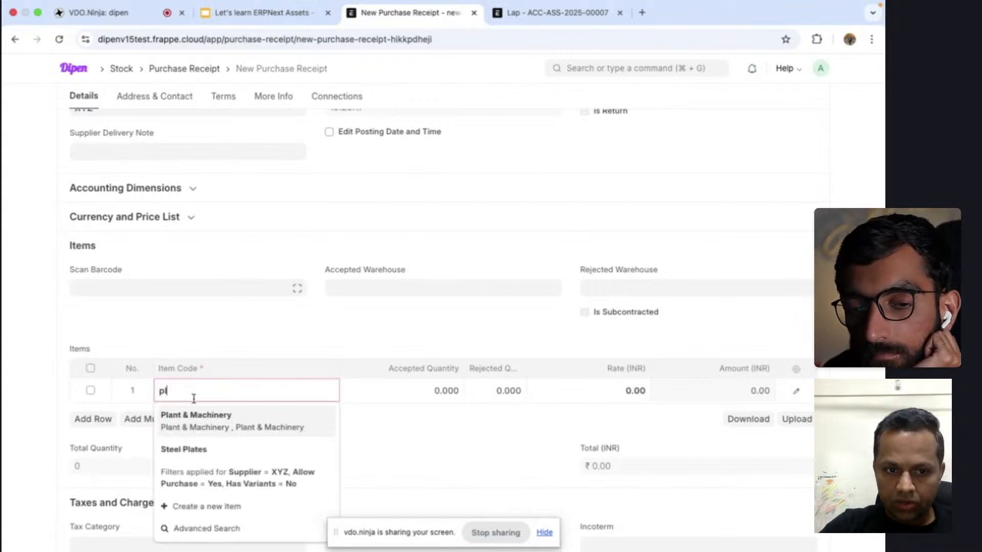
pyautogui.click(222, 426)
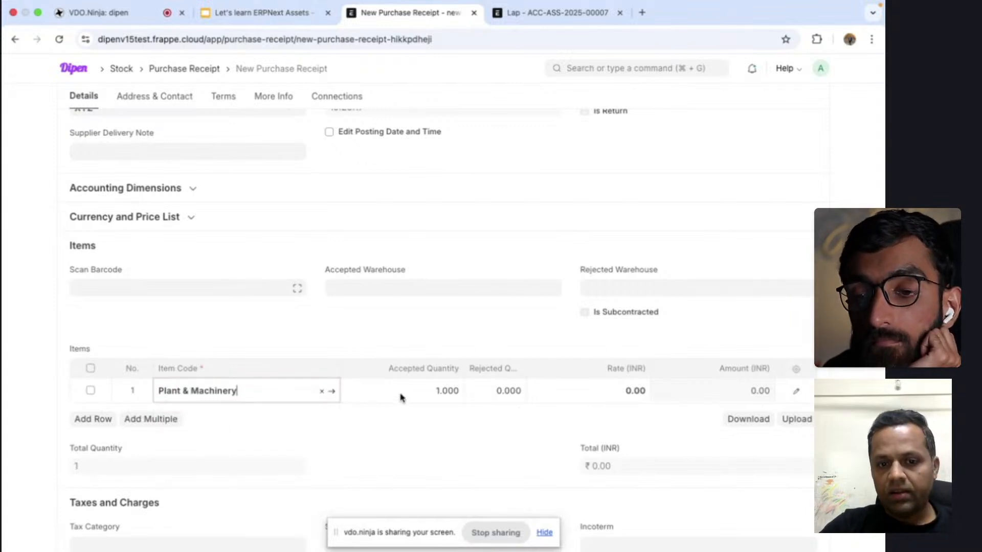
# Set the rate of the Plant & Machinery row to 1000000 INR.
pyautogui.click(426, 390)
pyautogui.scroll(2, 422, 410)
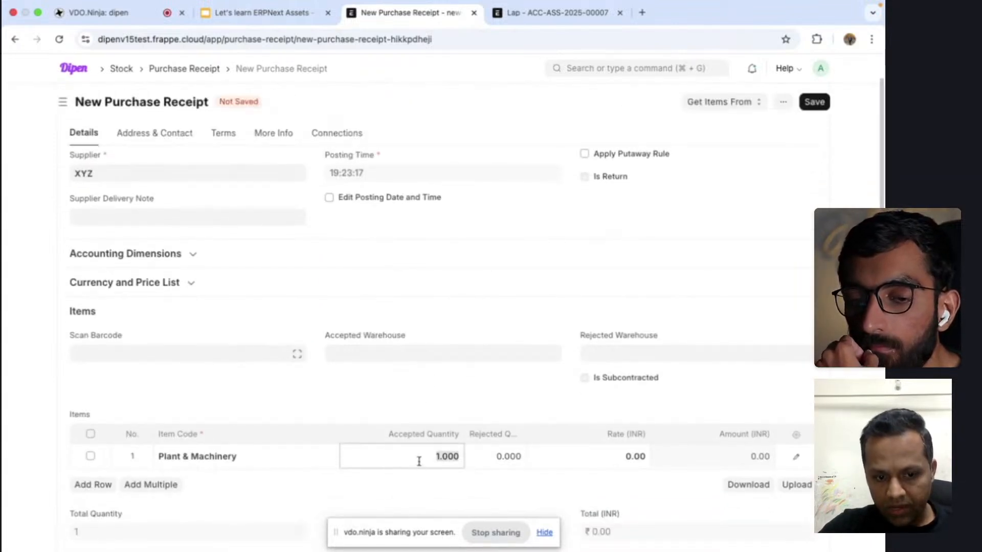
pyautogui.click(588, 456)
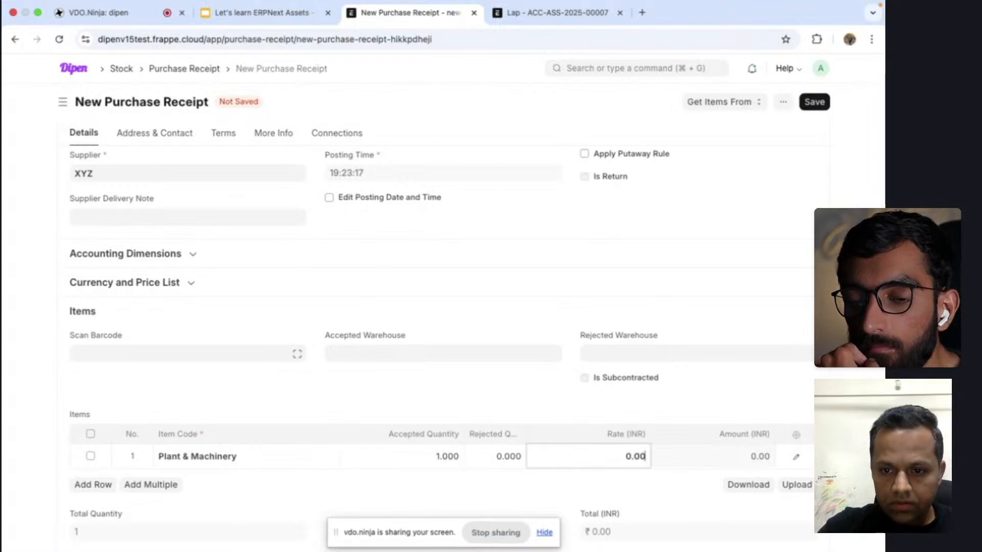
pyautogui.press('BackSpace')
pyautogui.press('BackSpace')
pyautogui.press('BackSpace')
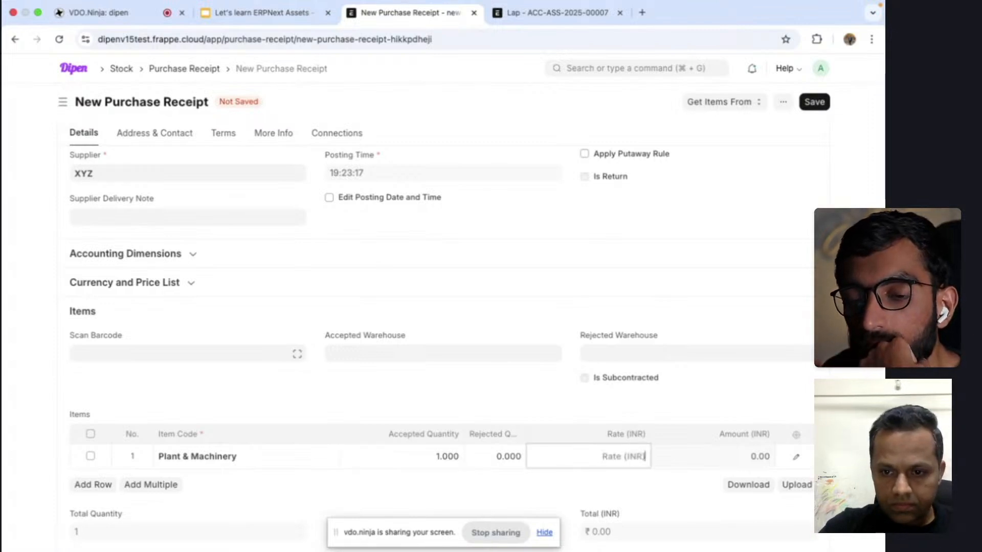
pyautogui.write('1000000')
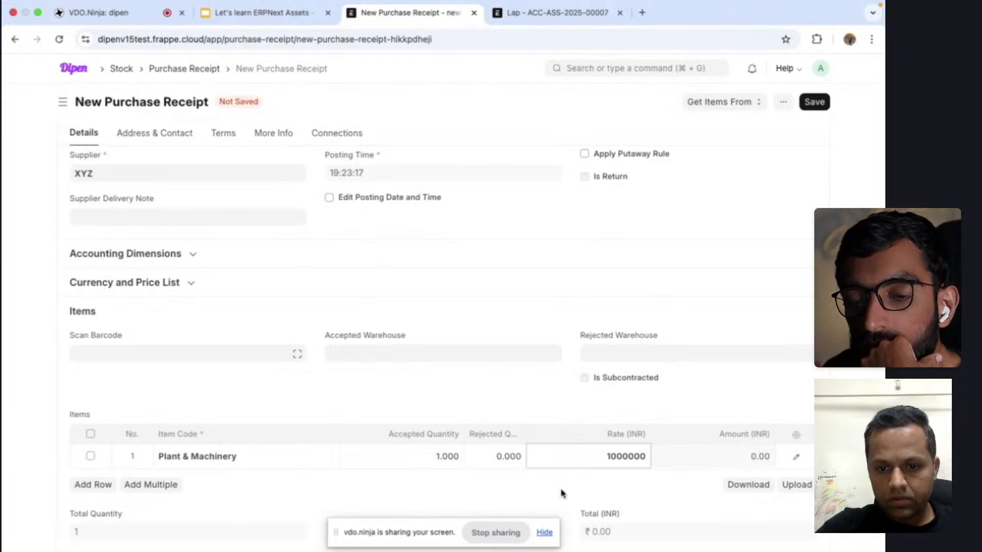
pyautogui.click(561, 493)
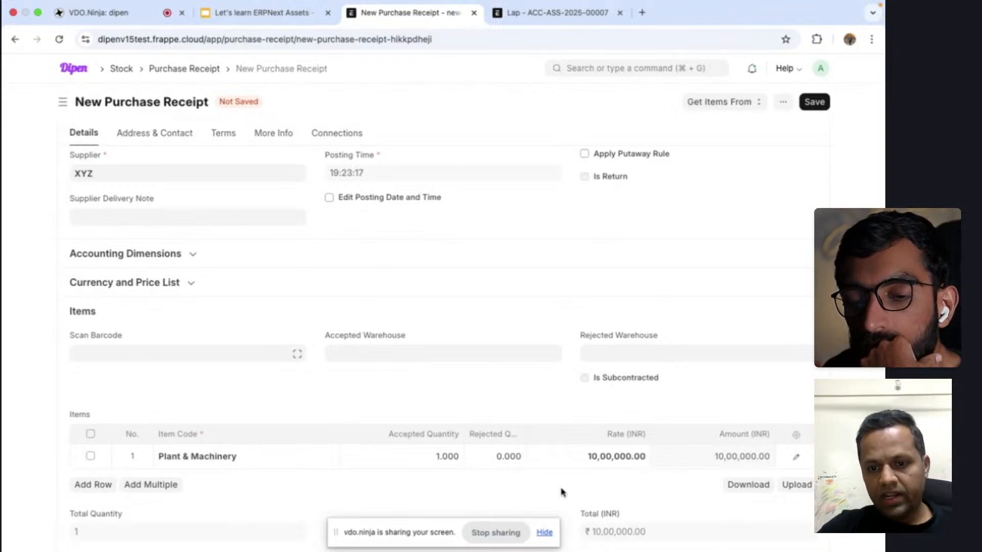
# Set the asset location of the Plant & Machinery row to Mumbai and close the row's detailed form.
pyautogui.click(794, 459)
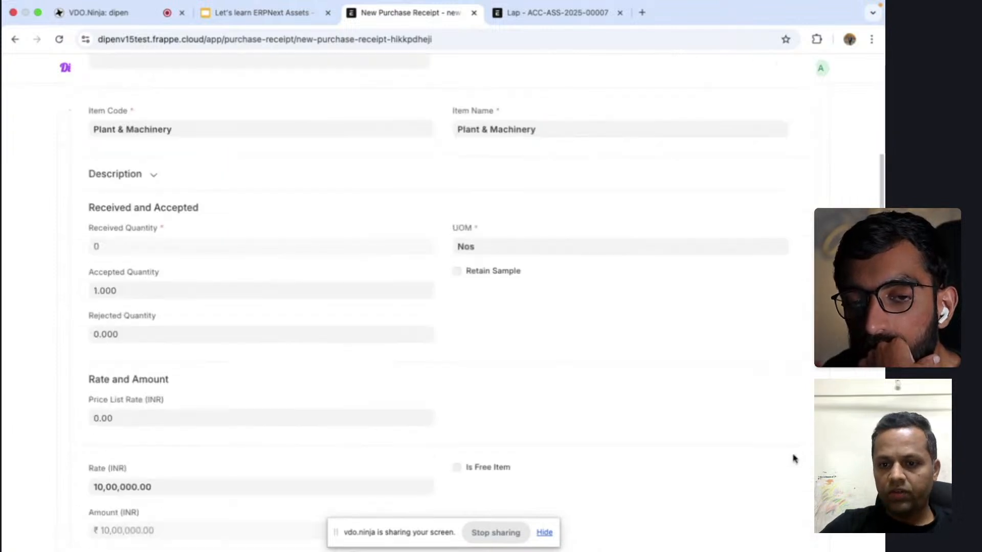
pyautogui.scroll(-3, 794, 456)
pyautogui.scroll(-3, 660, 329)
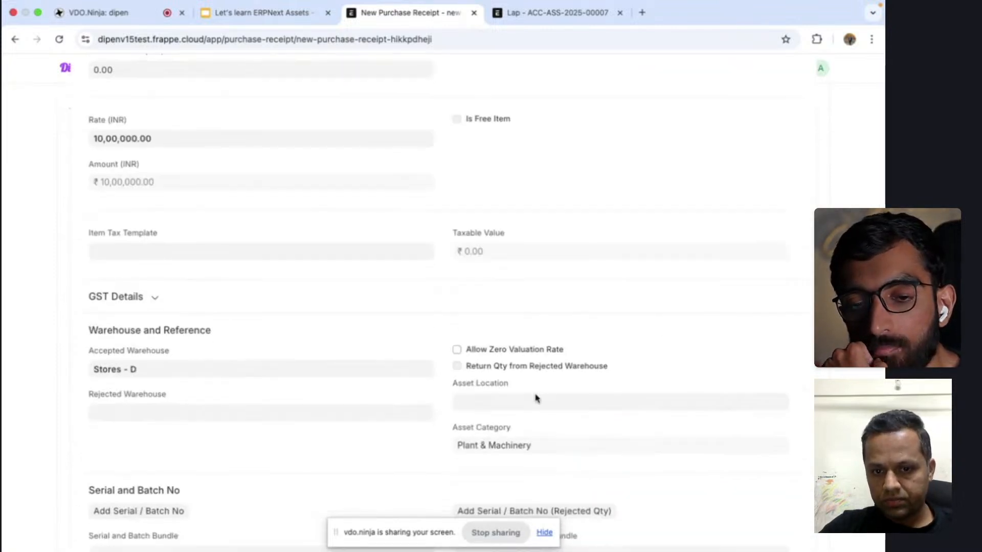
pyautogui.scroll(-8, 533, 401)
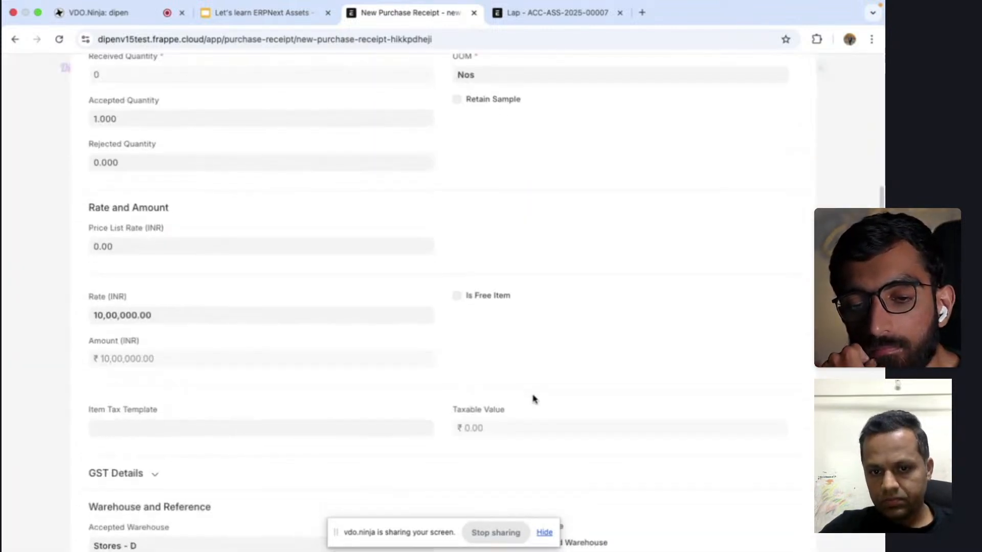
pyautogui.scroll(3, 525, 372)
pyautogui.scroll(-8, 524, 373)
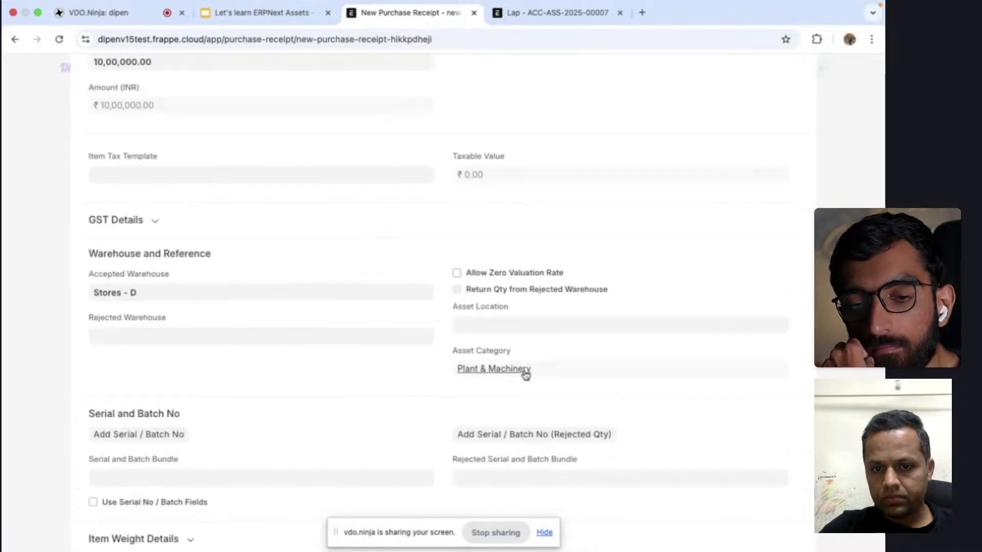
pyautogui.click(489, 325)
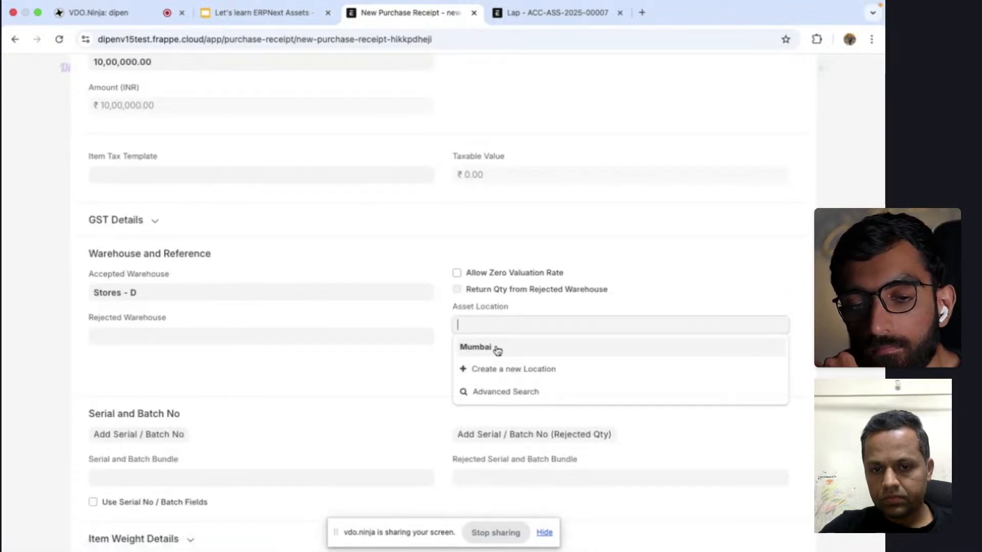
pyautogui.click(496, 349)
pyautogui.scroll(10, 496, 347)
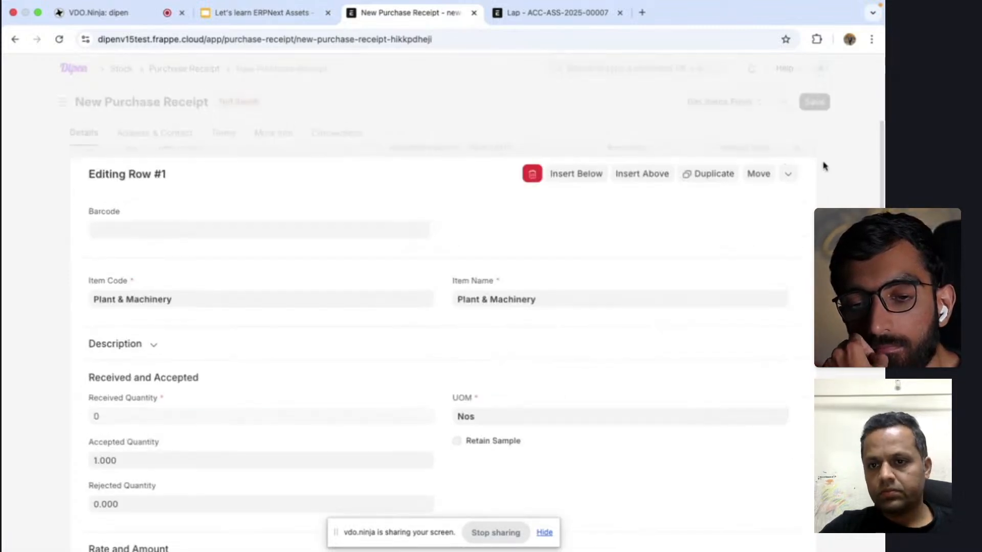
pyautogui.click(789, 175)
pyautogui.scroll(5, 790, 182)
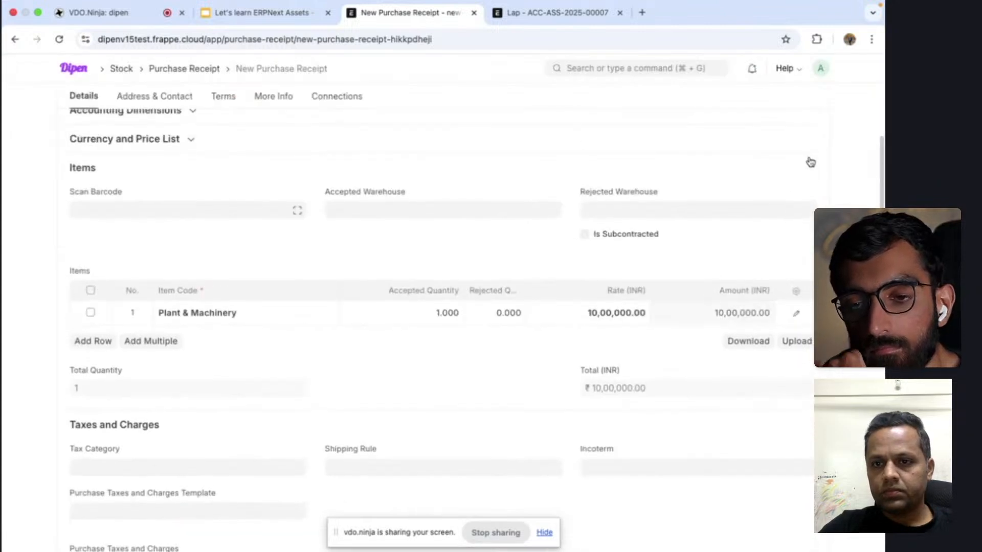
# Save the purchase receipt and submit it permanently.
pyautogui.scroll(2, 811, 162)
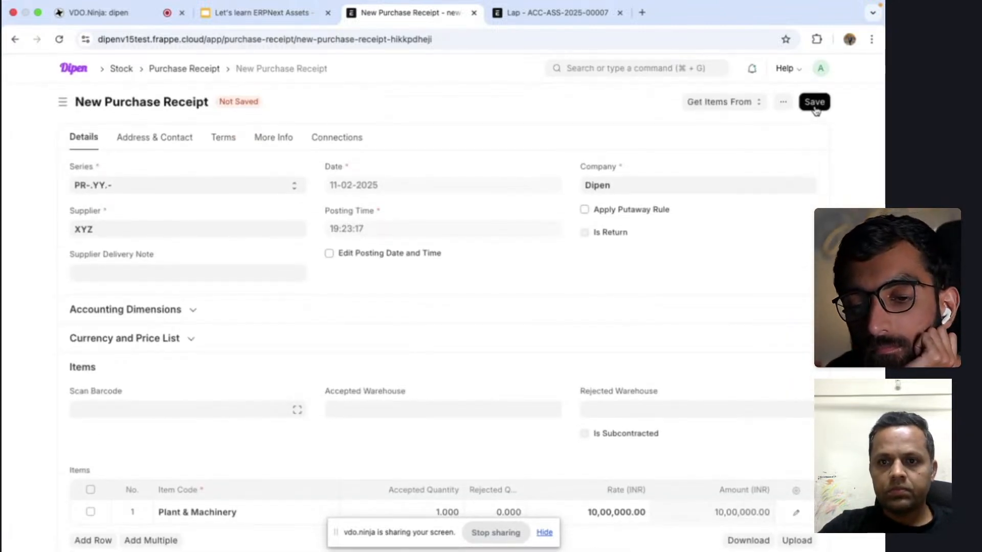
pyautogui.click(815, 103)
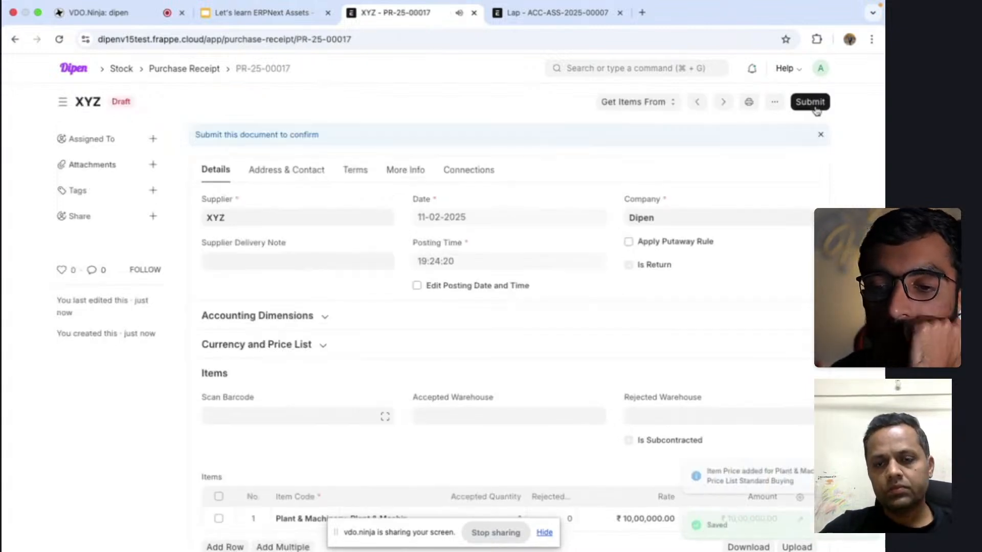
pyautogui.click(815, 105)
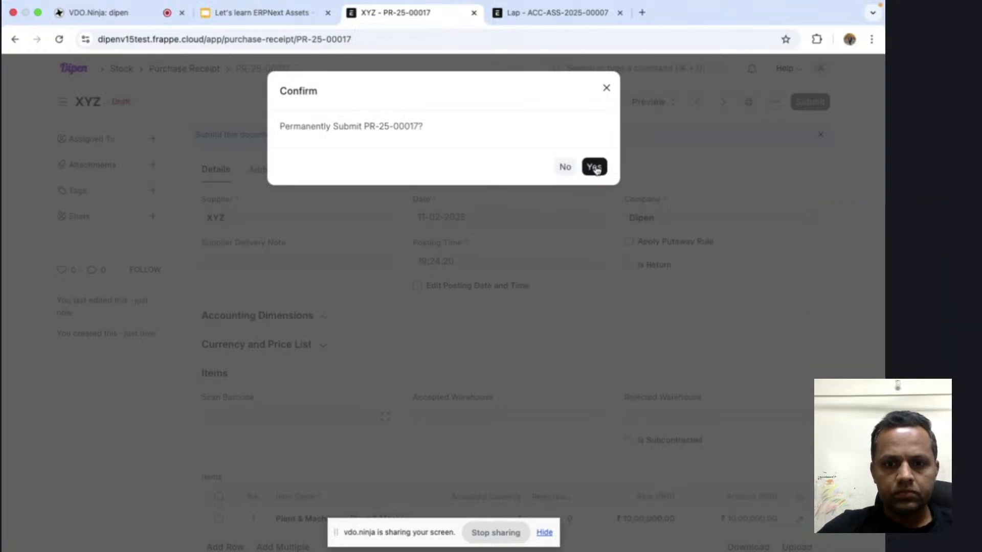
pyautogui.click(595, 167)
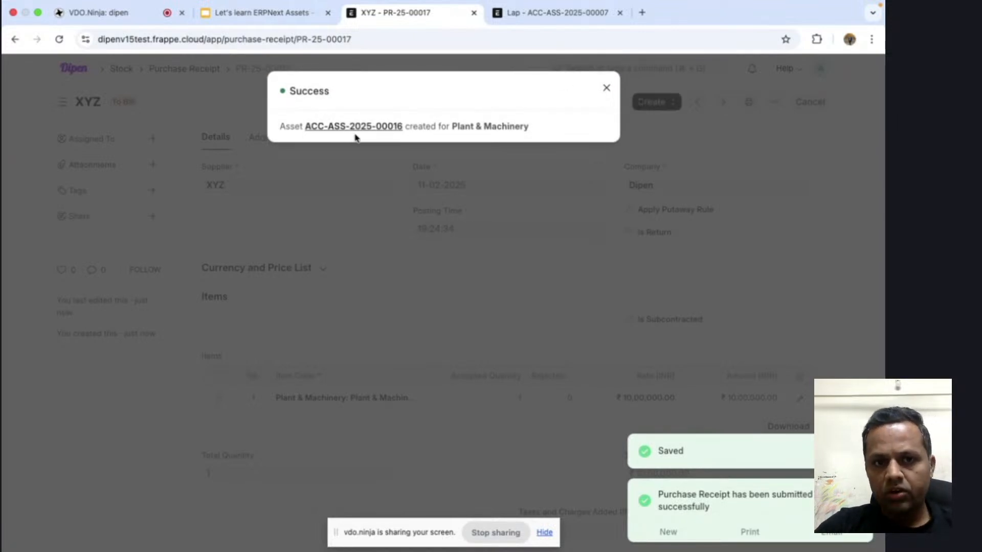
# Dismiss the asset creation notice and view the submitted purchase receipt's accounting ledger.
pyautogui.click(607, 88)
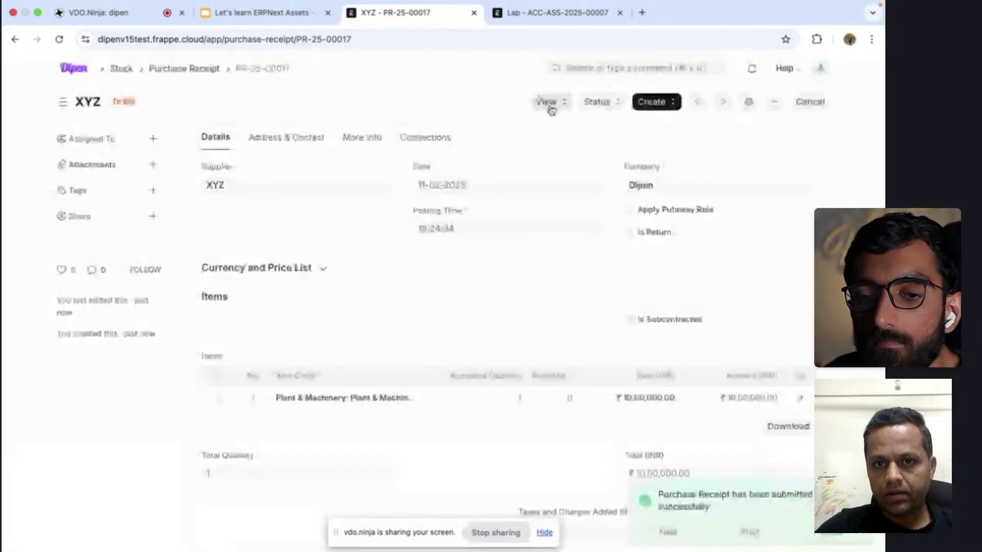
pyautogui.click(551, 108)
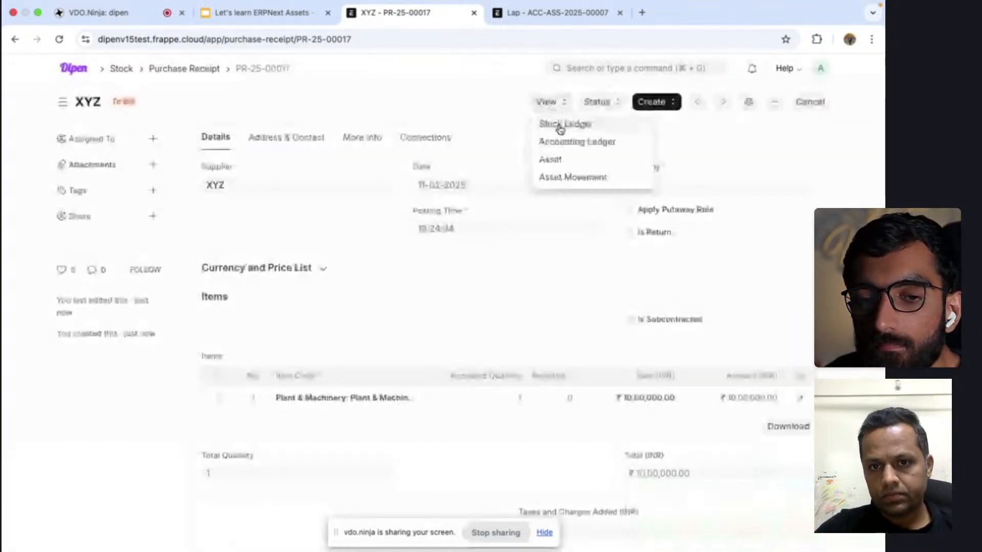
pyautogui.click(568, 144)
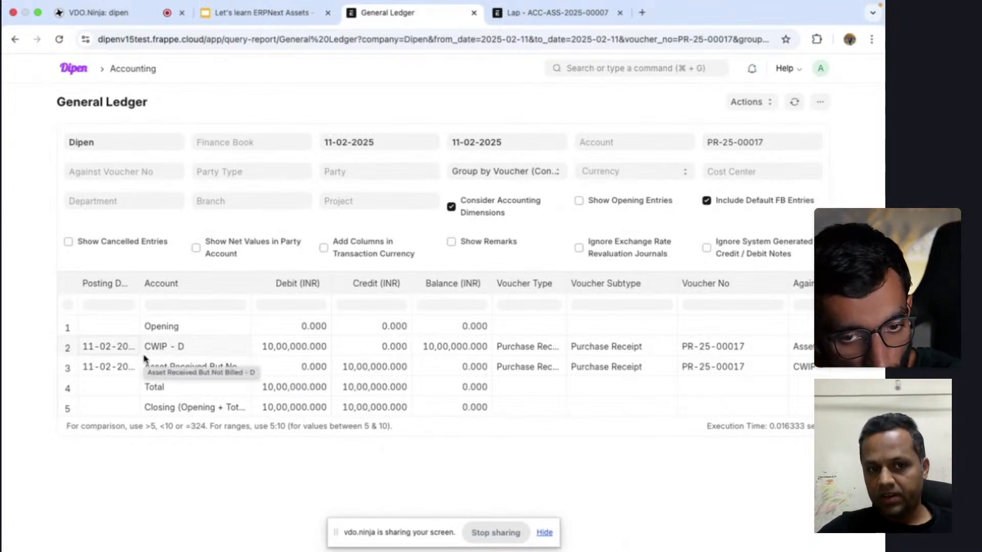
# Switch to the browser tab showing the Lap asset and find and open the Balance Sheet report there.
pyautogui.click(546, 18)
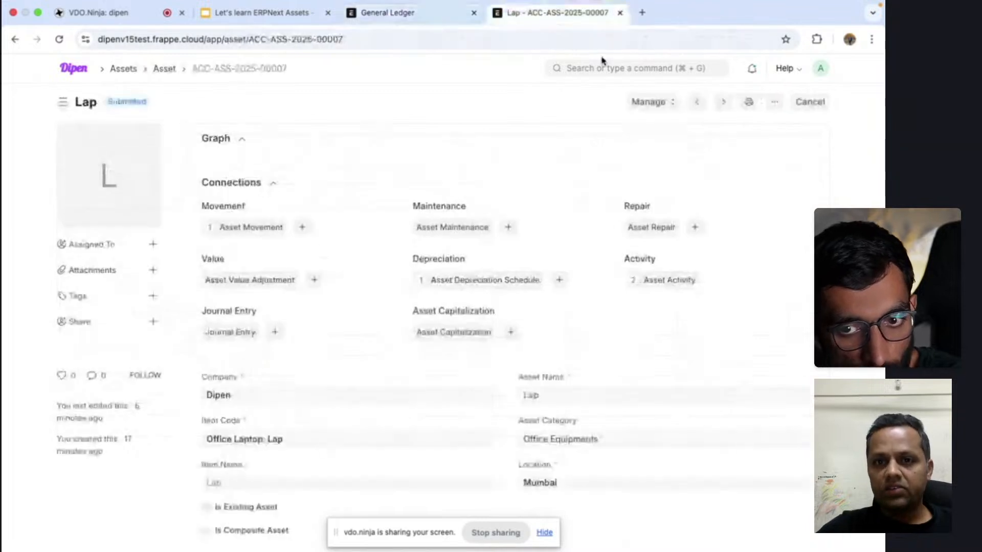
pyautogui.click(600, 68)
pyautogui.write('bala')
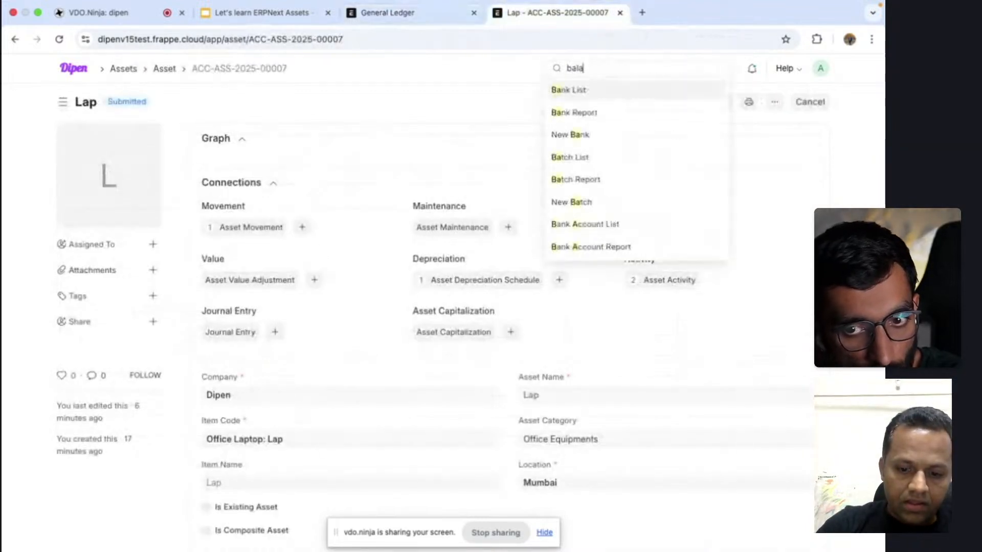
pyautogui.write('nce s')
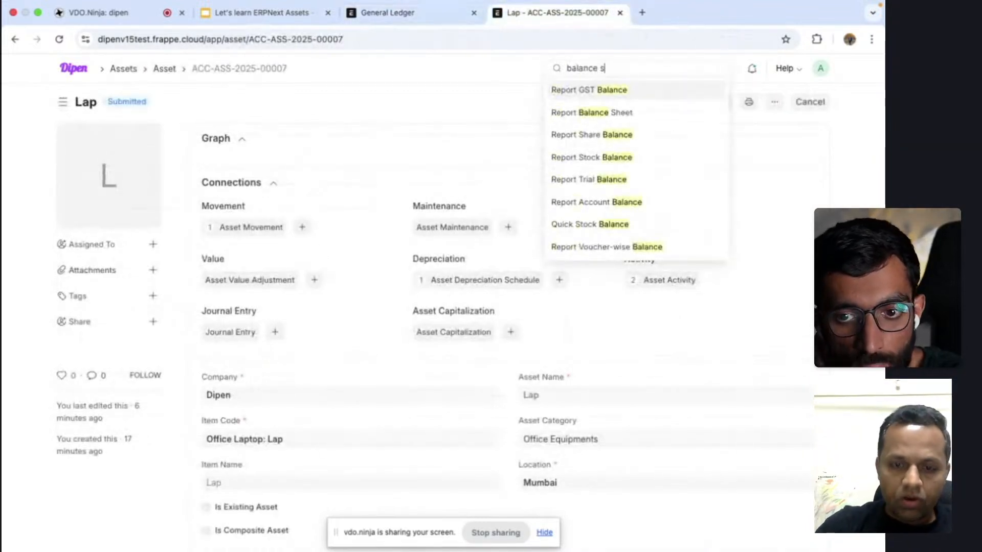
pyautogui.write('he')
pyautogui.click(612, 90)
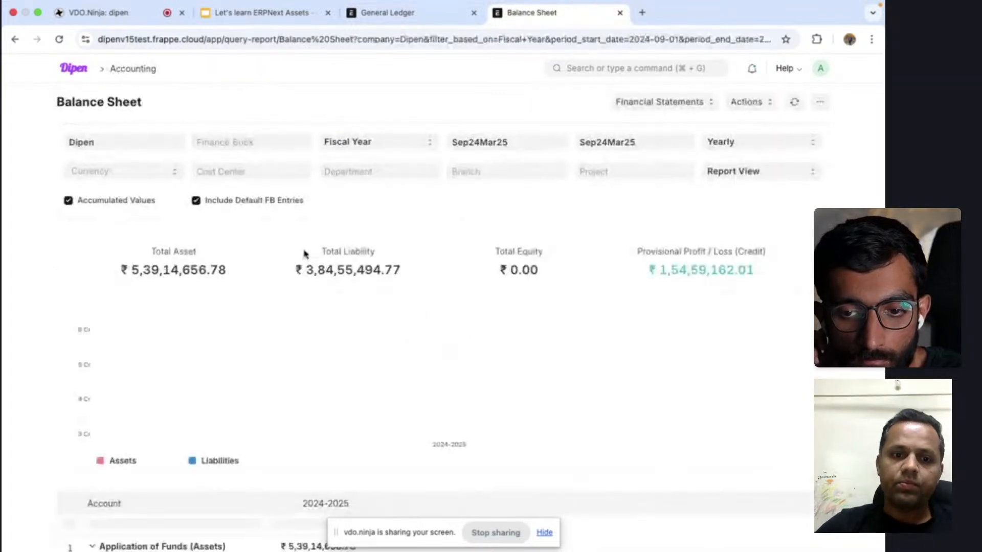
# Examine the balance sheet's CWIP account under Fixed Assets and the Asset Received But Not Billed account under Current Liabilities.
pyautogui.scroll(-5, 407, 342)
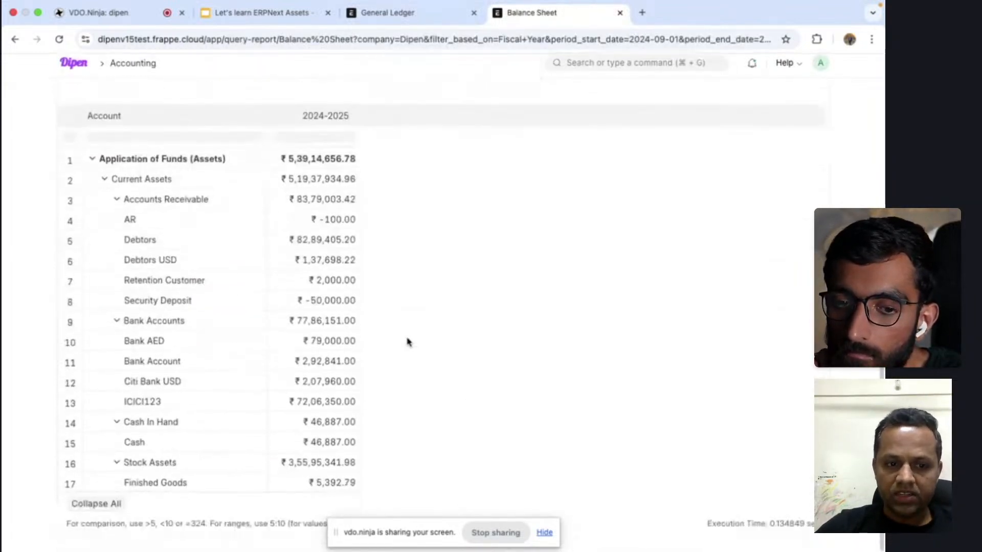
pyautogui.scroll(-3, 221, 345)
pyautogui.scroll(-10, 221, 347)
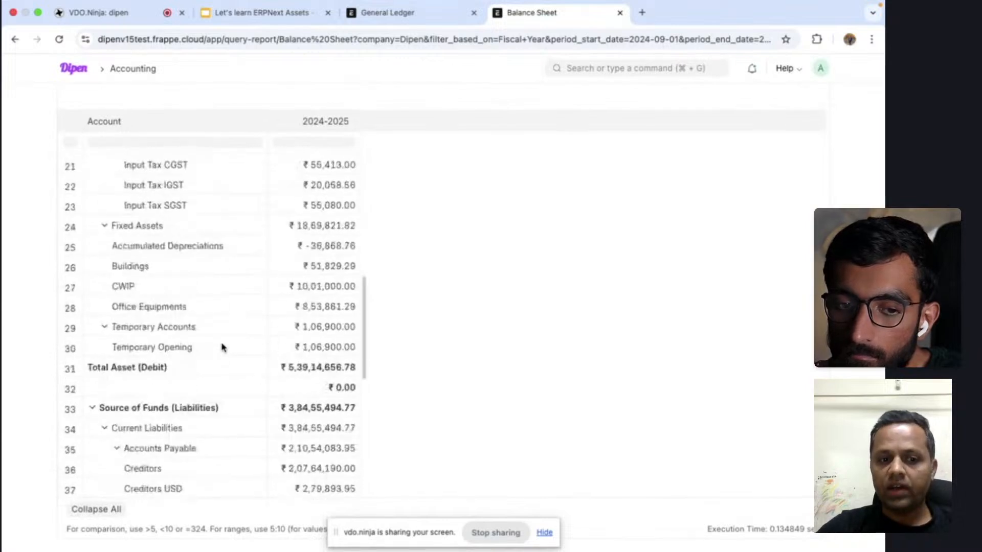
pyautogui.scroll(-3, 222, 348)
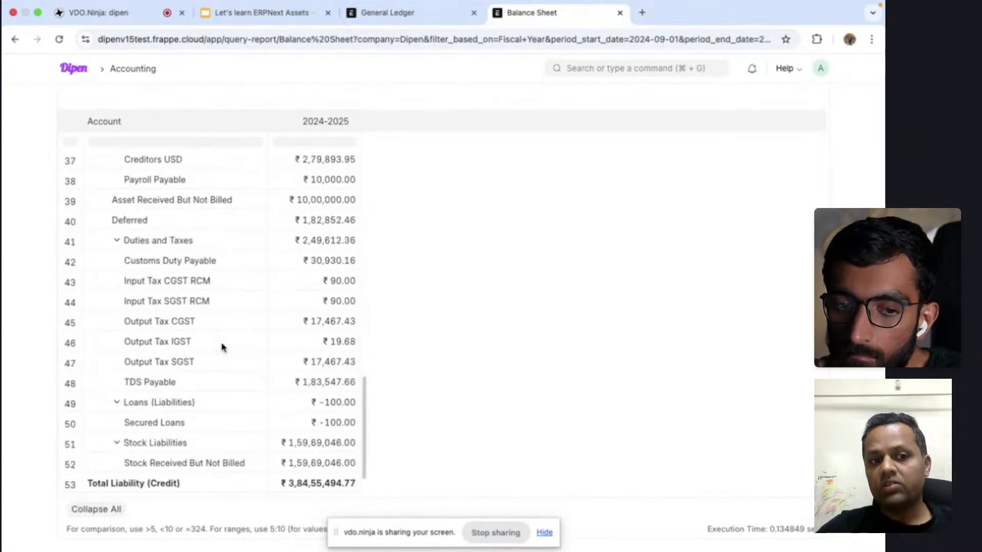
pyautogui.scroll(-1, 222, 348)
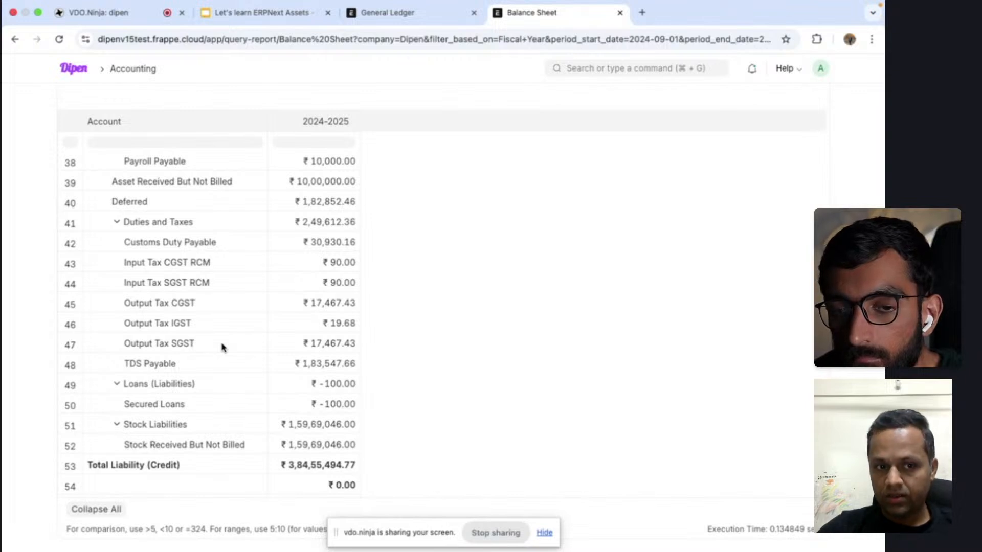
pyautogui.scroll(-1, 222, 347)
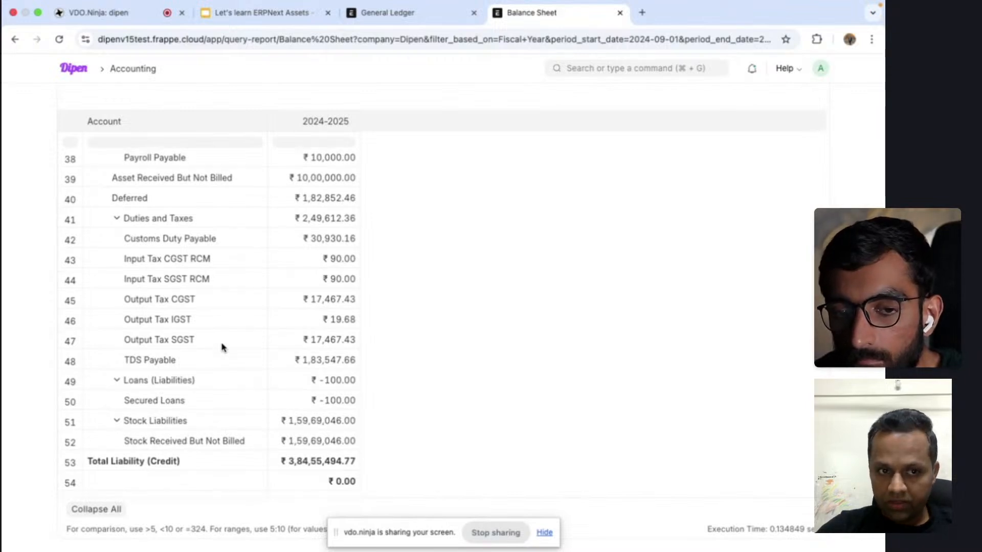
pyautogui.scroll(-2, 222, 348)
pyautogui.scroll(5, 221, 347)
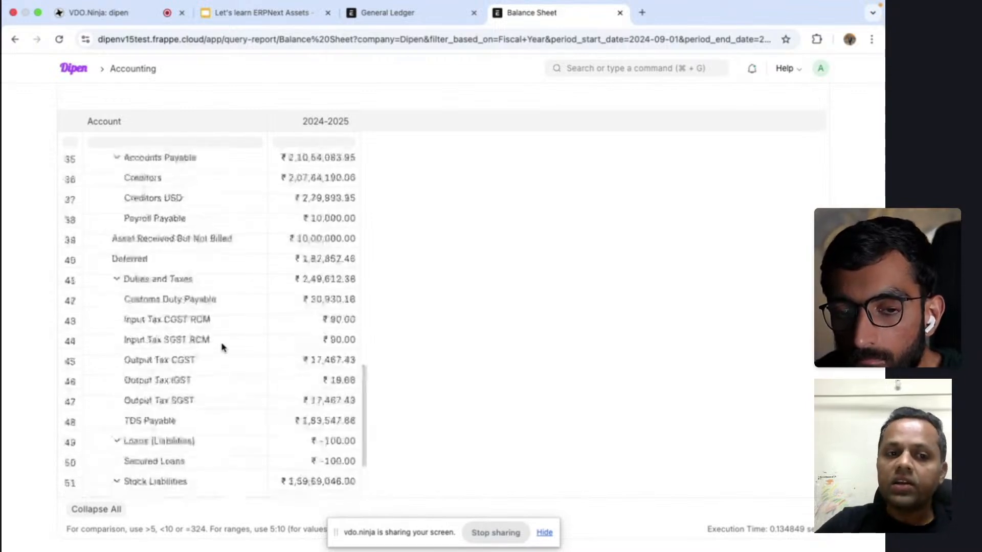
pyautogui.scroll(1, 221, 348)
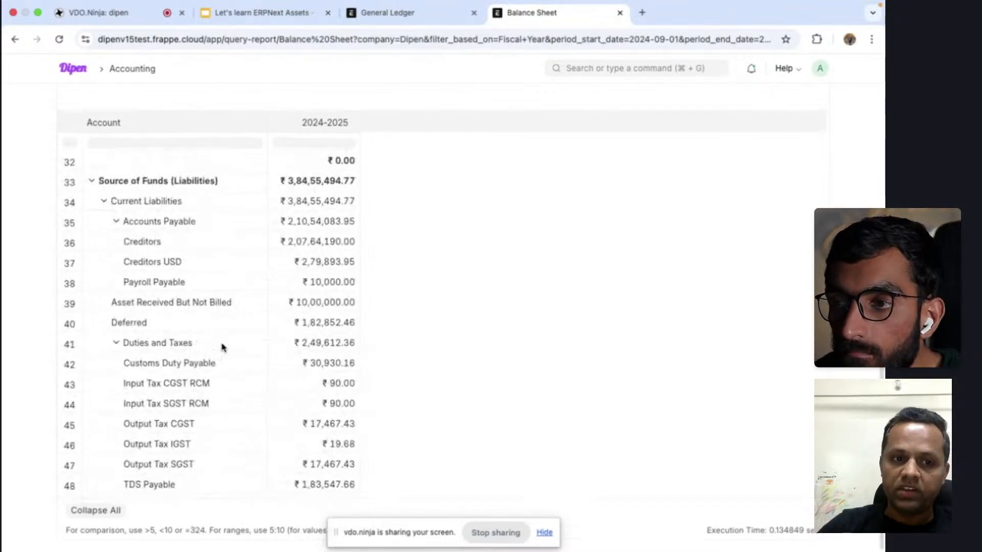
pyautogui.scroll(1, 221, 348)
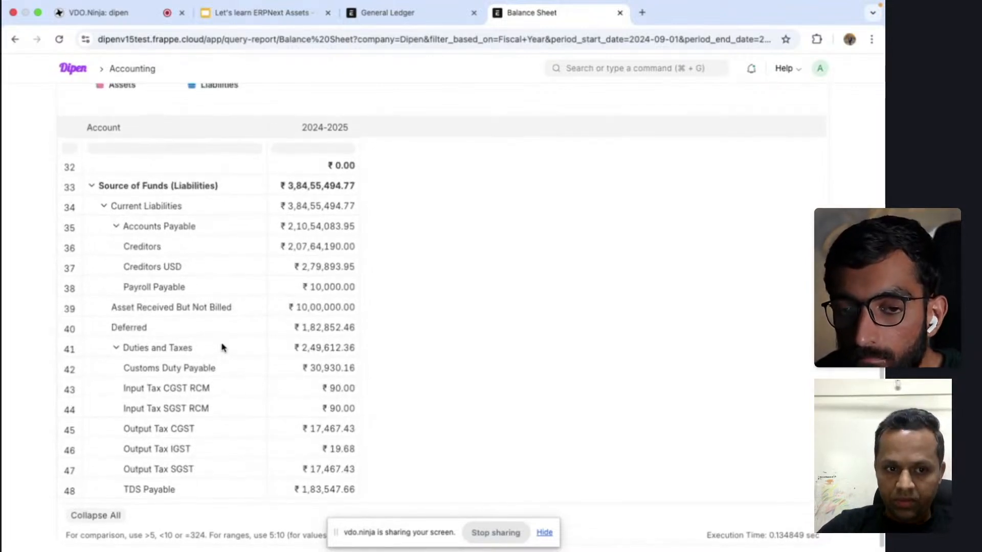
pyautogui.scroll(15, 222, 348)
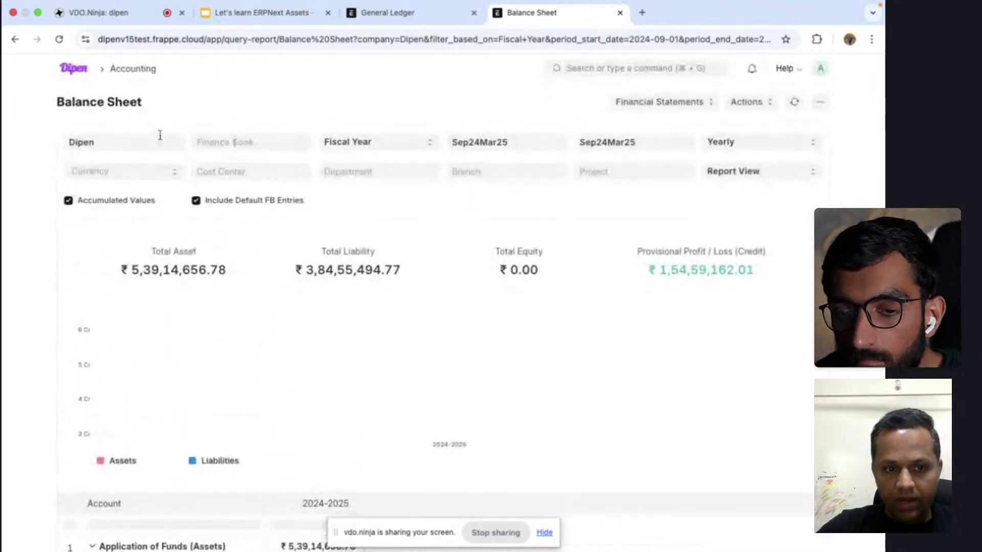
pyautogui.scroll(-10, 372, 458)
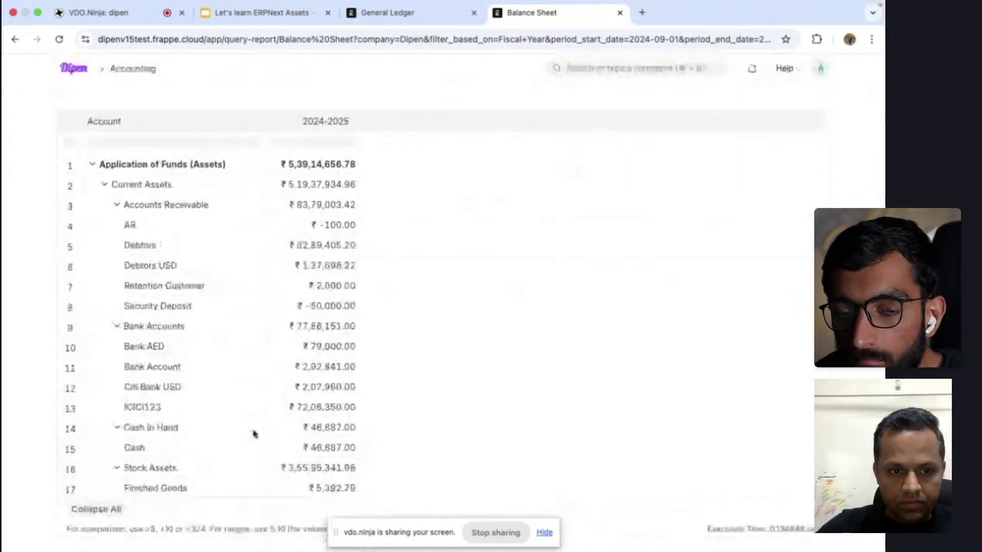
pyautogui.scroll(-3, 204, 416)
pyautogui.scroll(-10, 203, 415)
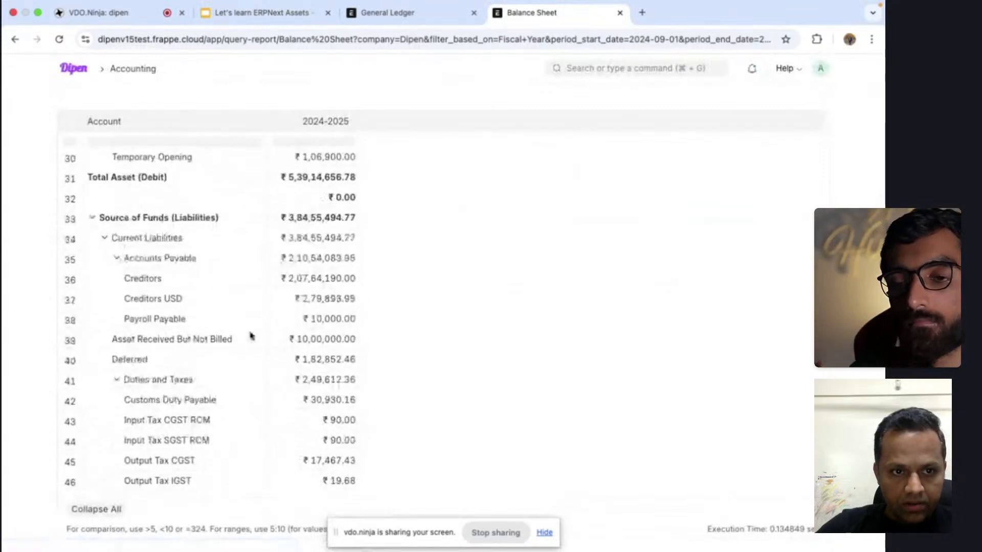
pyautogui.scroll(5, 250, 336)
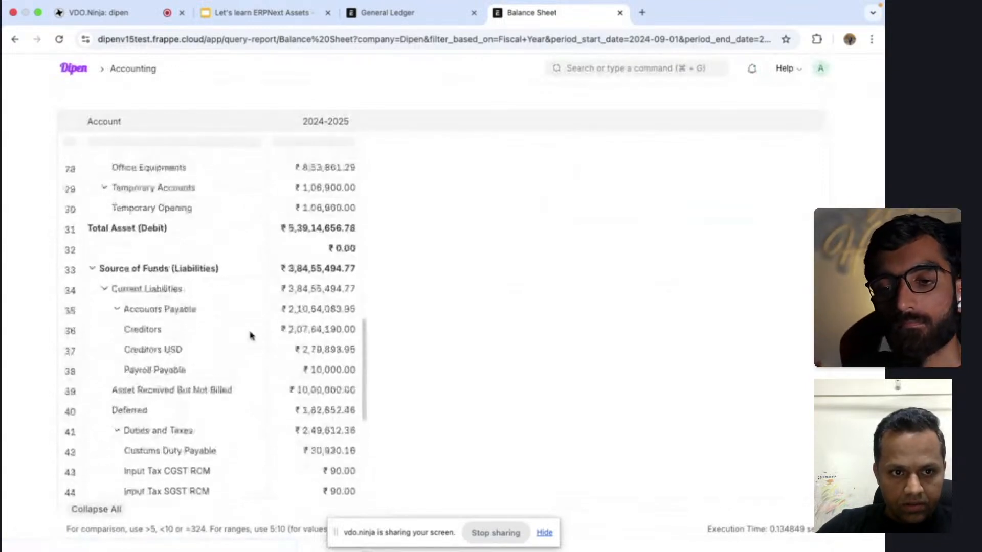
pyautogui.scroll(1, 251, 335)
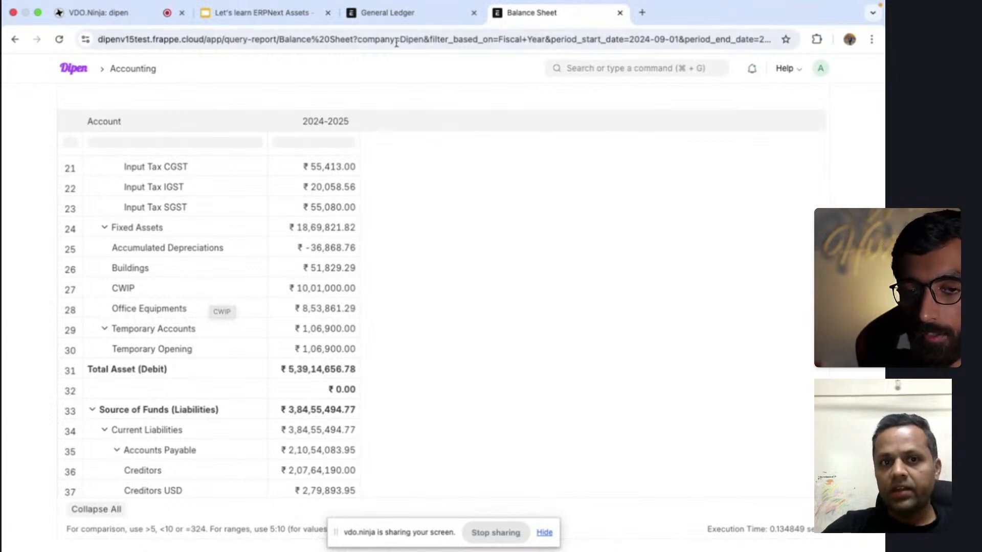
# Return from the general ledger to supplier XYZ's Plant & Machinery purchase receipt and create a purchase invoice from it.
pyautogui.click(404, 14)
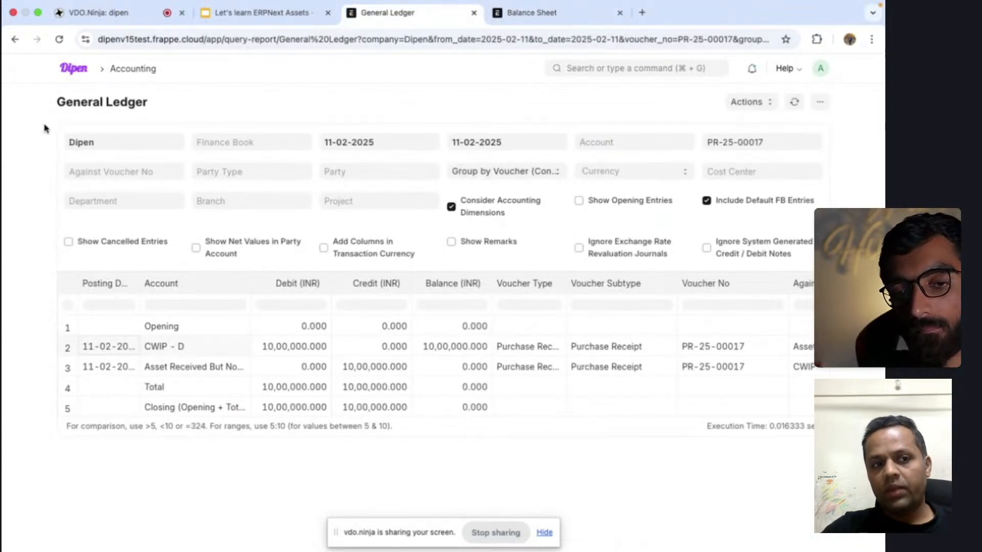
pyautogui.click(12, 40)
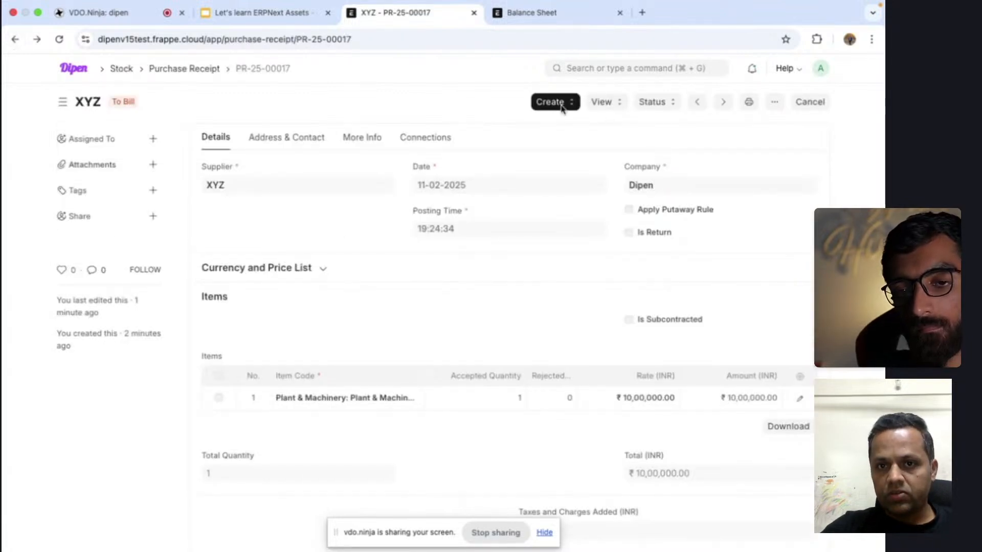
pyautogui.click(562, 107)
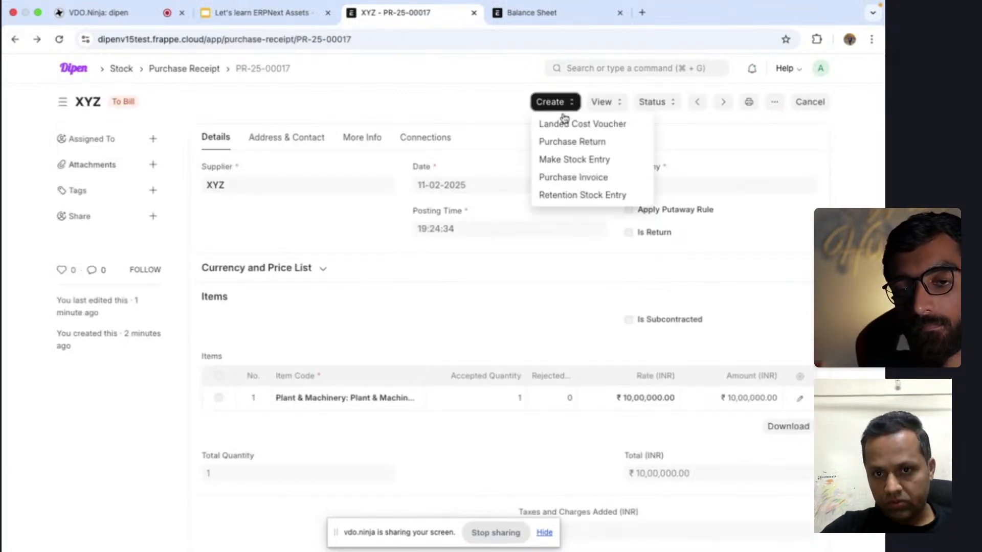
pyautogui.click(573, 183)
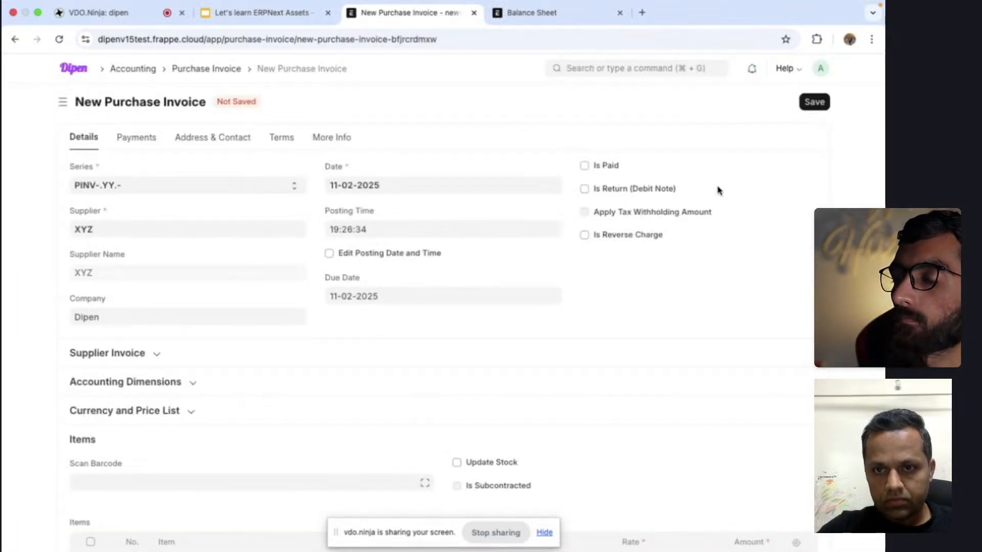
# Save the new purchase invoice for supplier XYZ and permanently submit it.
pyautogui.click(816, 102)
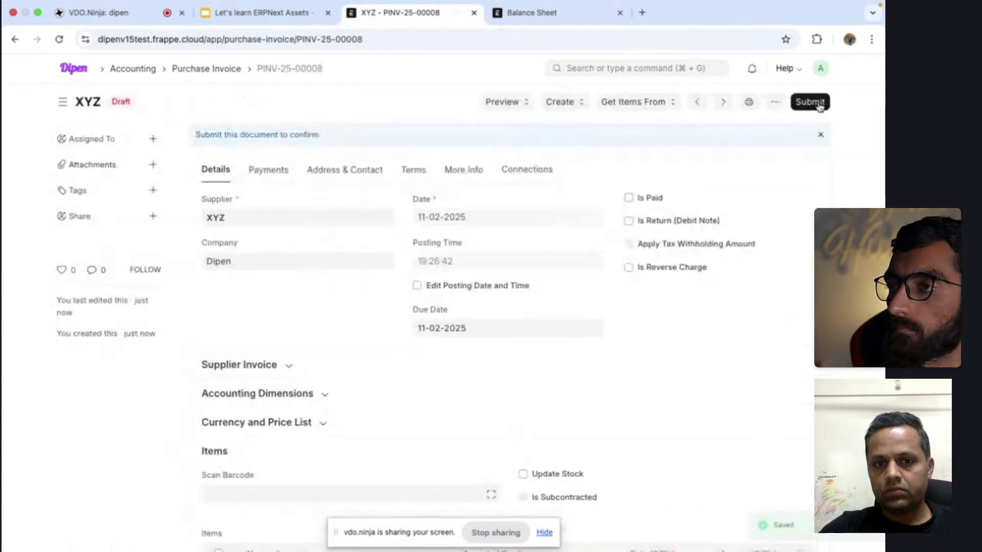
pyautogui.click(818, 104)
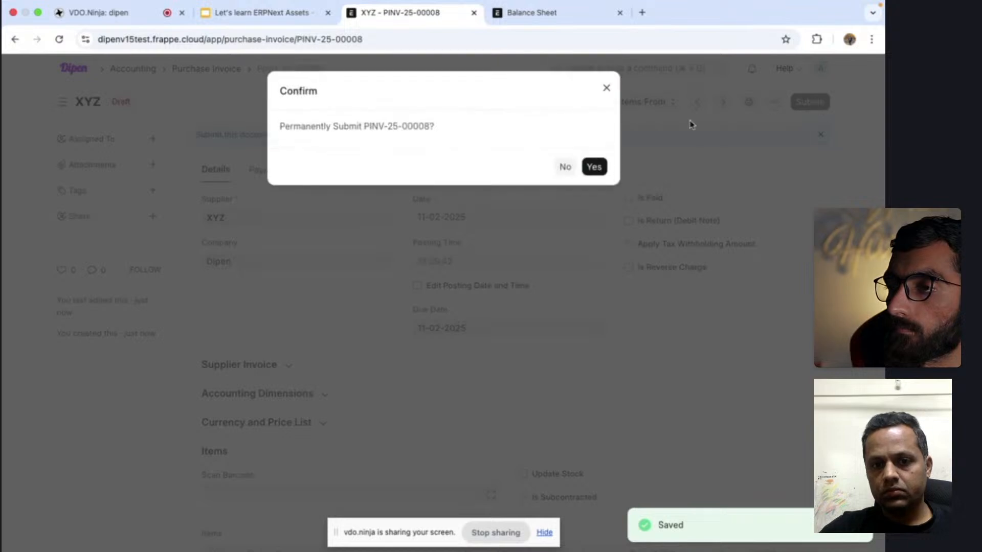
pyautogui.click(592, 168)
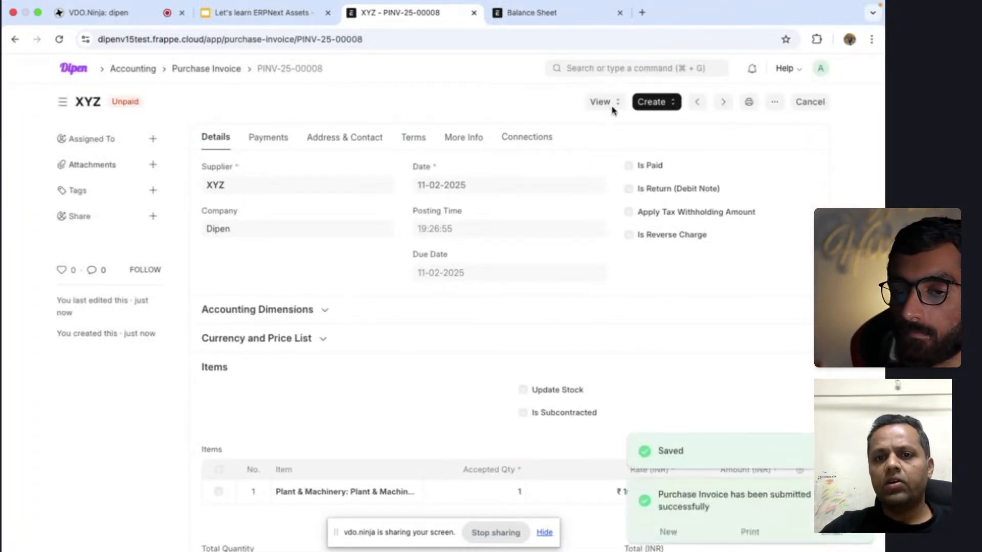
# View the accounting ledger entries of the submitted purchase invoice.
pyautogui.click(612, 104)
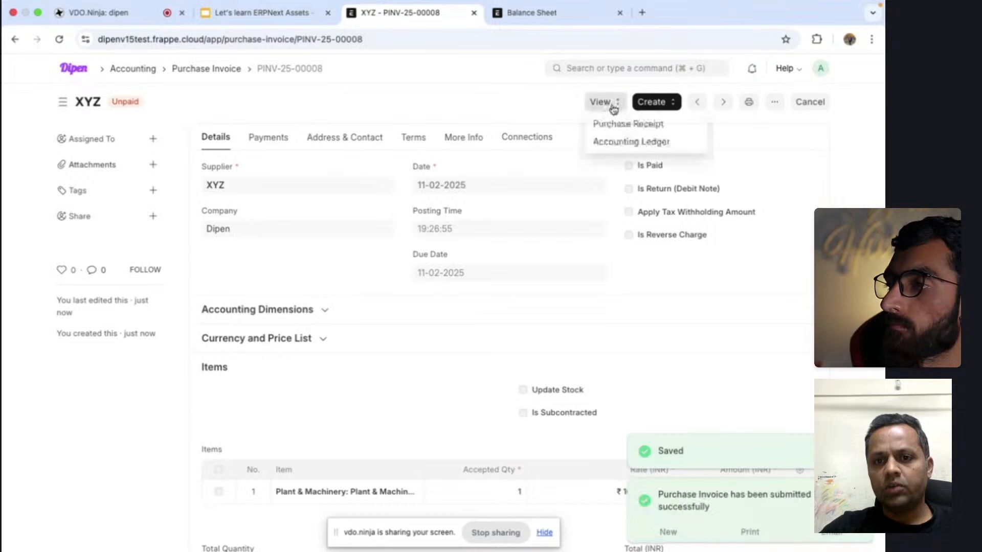
pyautogui.click(625, 146)
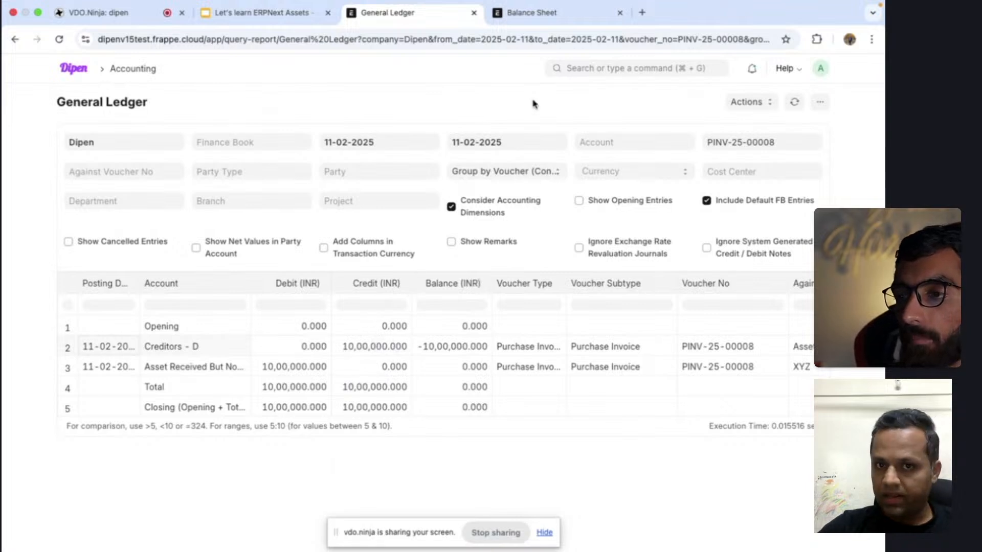
pyautogui.click(566, 68)
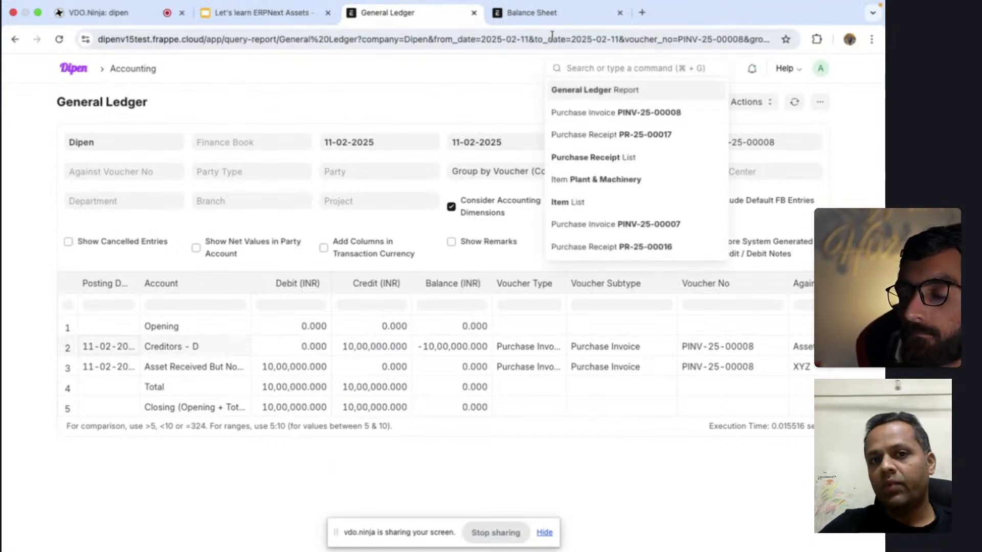
# Replace the Balance Sheet report with the Asset list by searching for "asset", and open the draft Plant & Machinery asset.
pyautogui.click(527, 13)
pyautogui.click(595, 68)
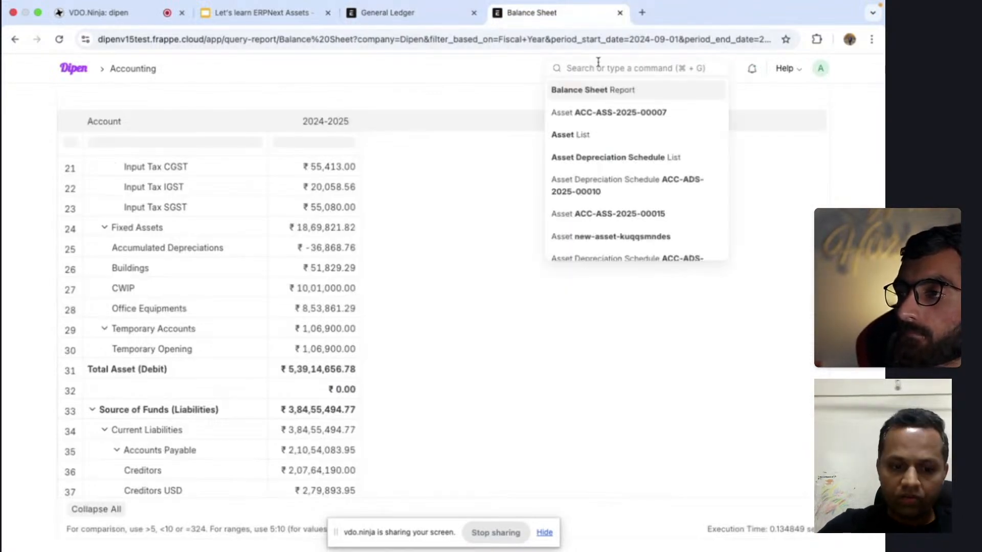
pyautogui.write('asset')
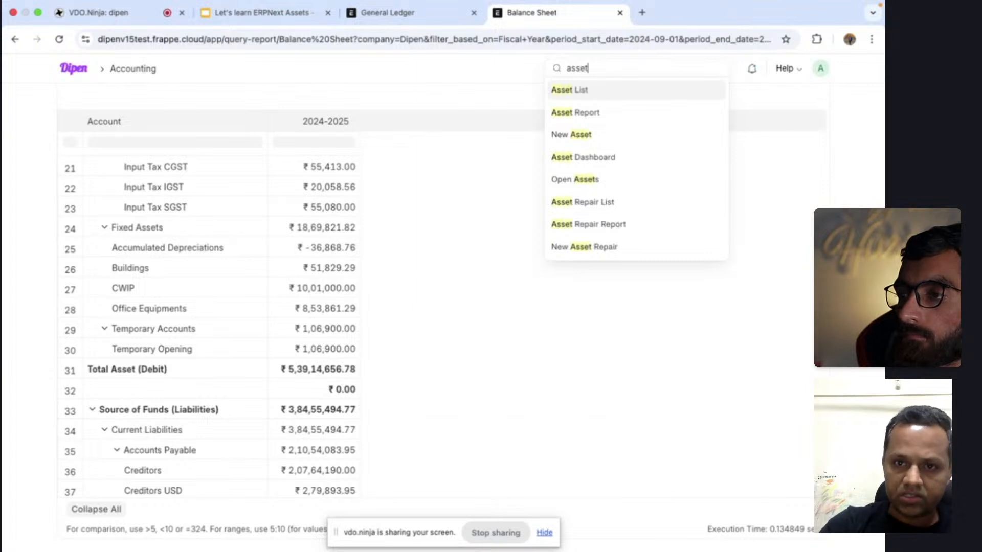
pyautogui.click(608, 89)
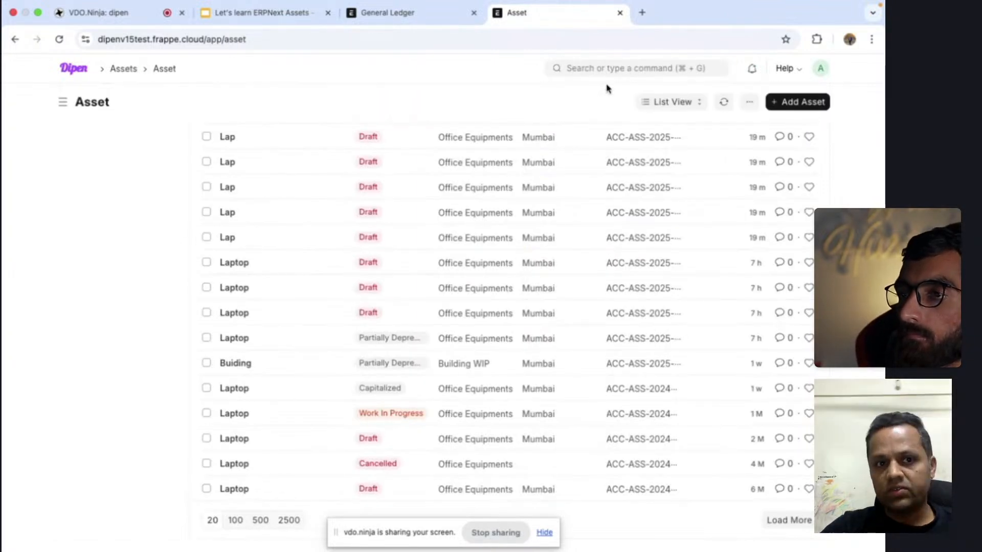
pyautogui.click(327, 224)
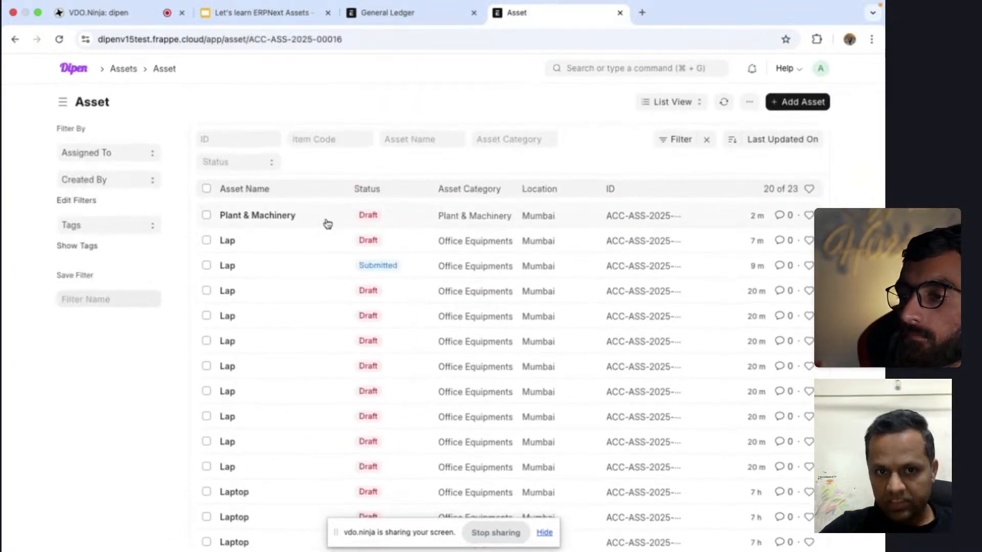
# Set the asset's Available-for-use Date to 11-02-2025 in its purchase details.
pyautogui.scroll(-5, 499, 338)
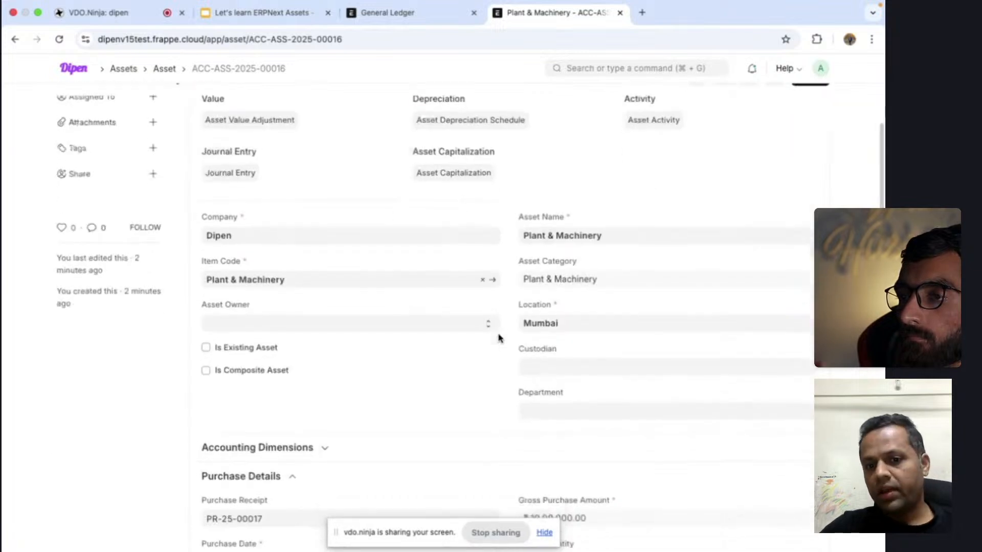
pyautogui.scroll(1, 500, 337)
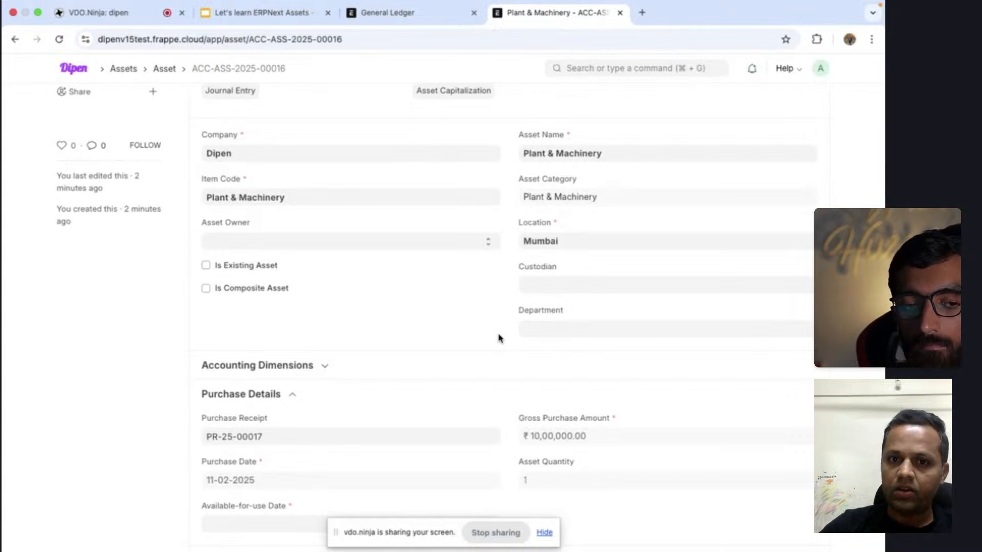
pyautogui.scroll(-2, 499, 337)
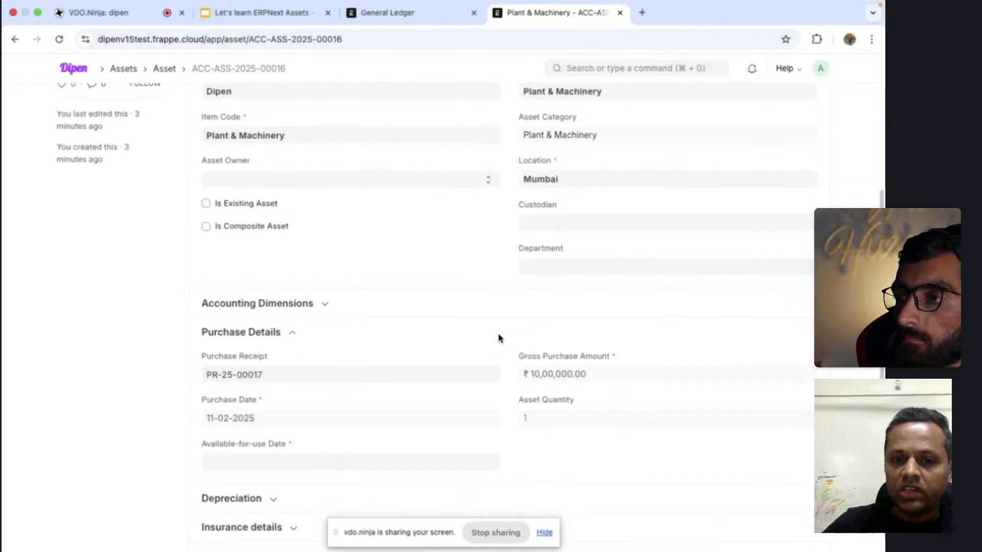
pyautogui.scroll(1, 499, 338)
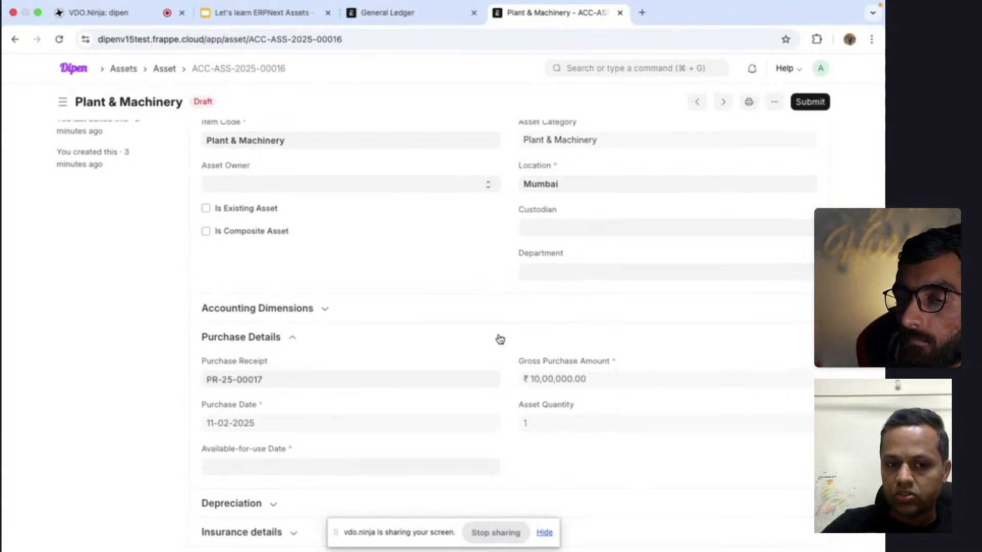
pyautogui.scroll(-3, 500, 340)
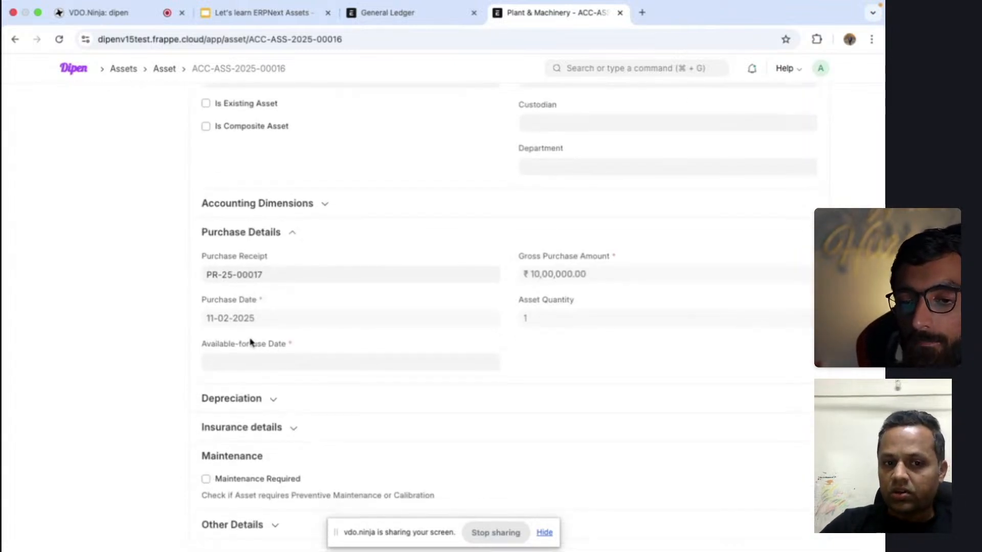
pyautogui.click(232, 363)
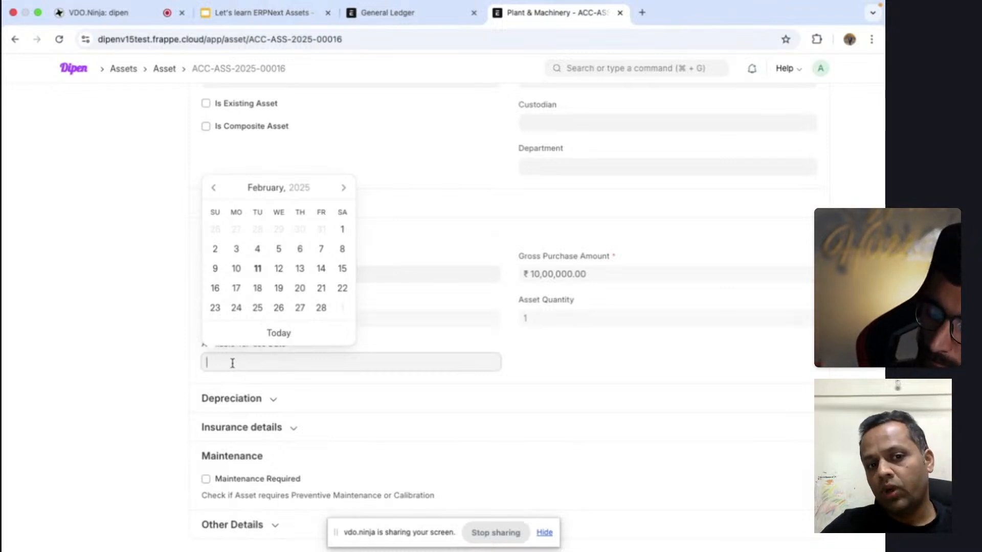
pyautogui.click(259, 270)
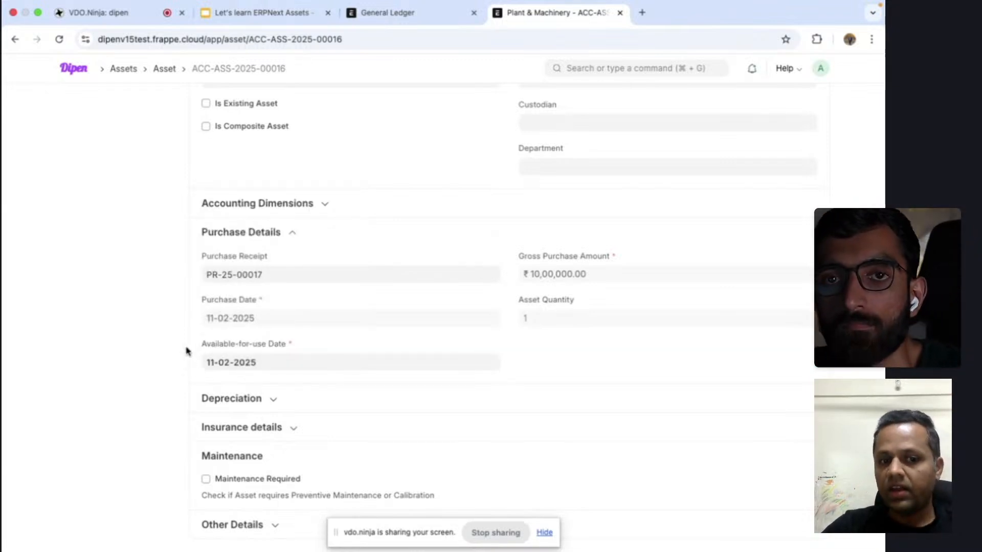
pyautogui.moveTo(193, 350); pyautogui.dragTo(296, 349)
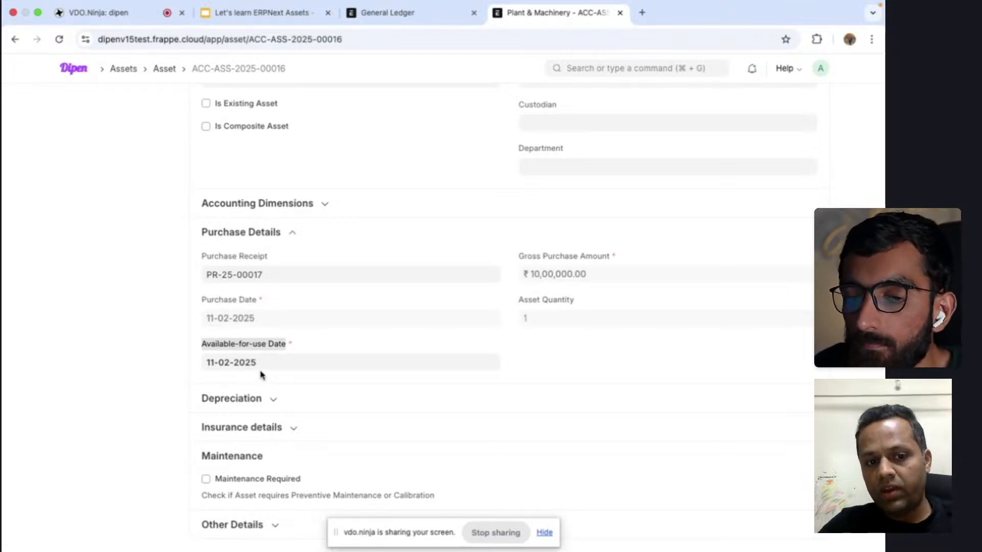
# Expand the asset's Depreciation section and enable Calculate Depreciation.
pyautogui.click(276, 402)
pyautogui.scroll(-4, 425, 423)
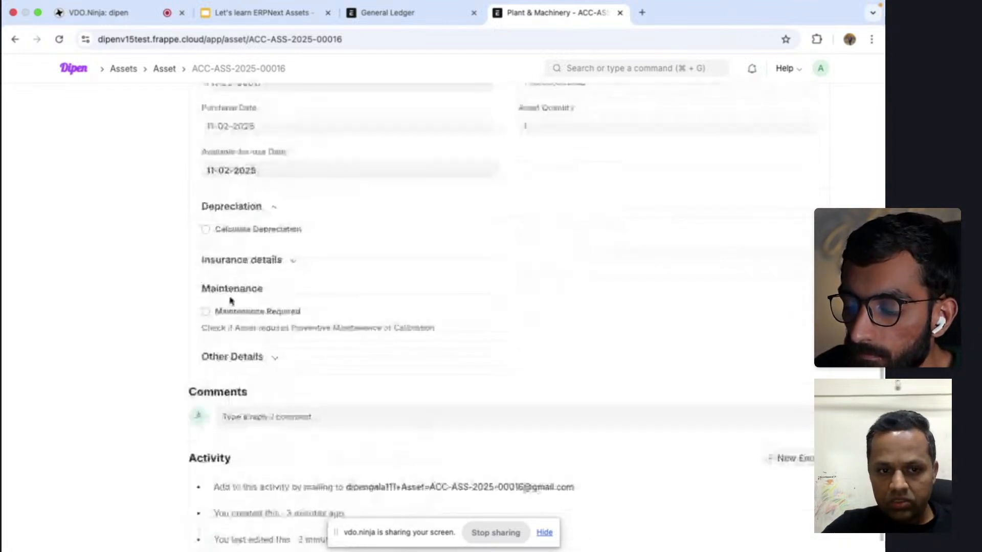
pyautogui.click(206, 229)
pyautogui.click(237, 401)
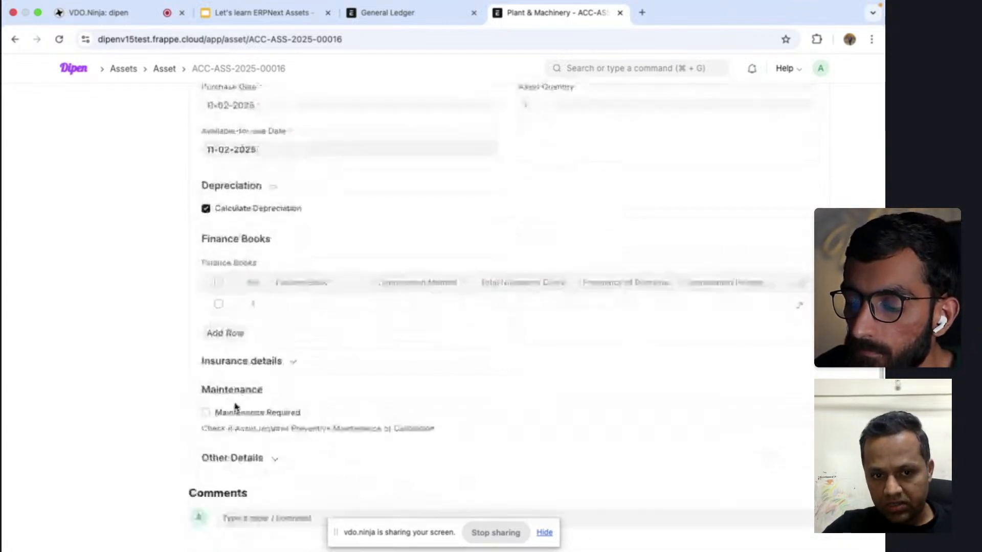
pyautogui.scroll(-3, 344, 302)
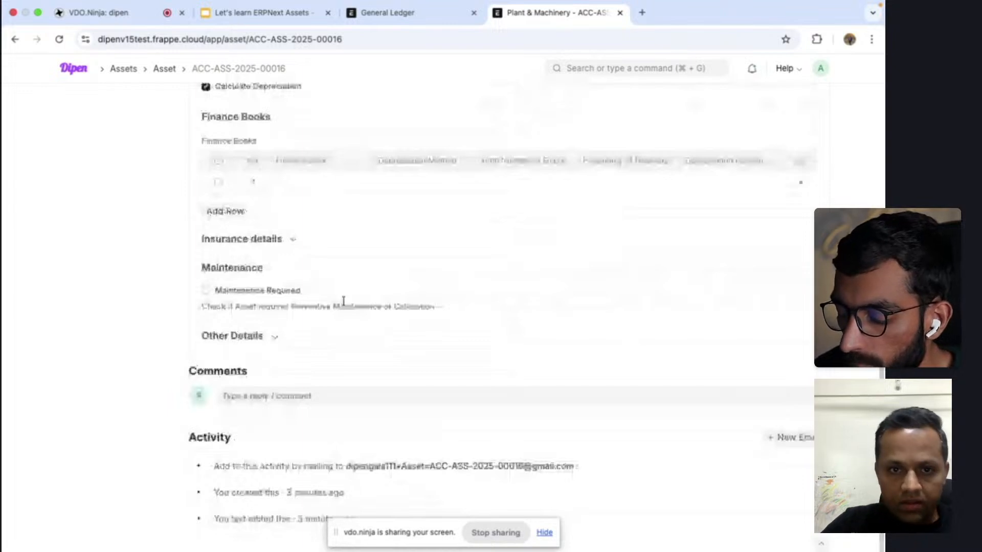
# Fill the Finance Books row with the Straight Line method, 60 total depreciations, a frequency of 1 month and posting date 28-02-2025.
pyautogui.click(419, 183)
pyautogui.click(417, 196)
pyautogui.click(511, 185)
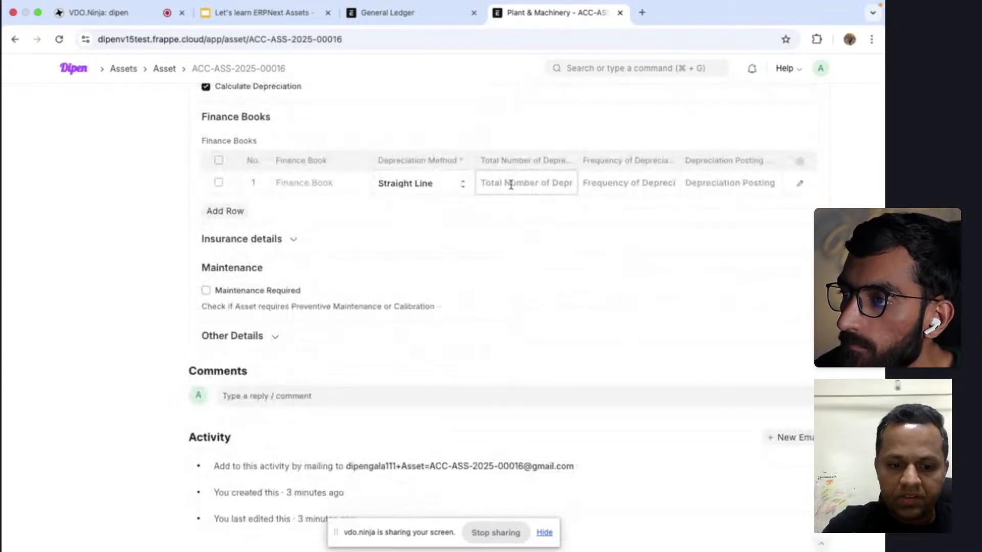
pyautogui.write('60')
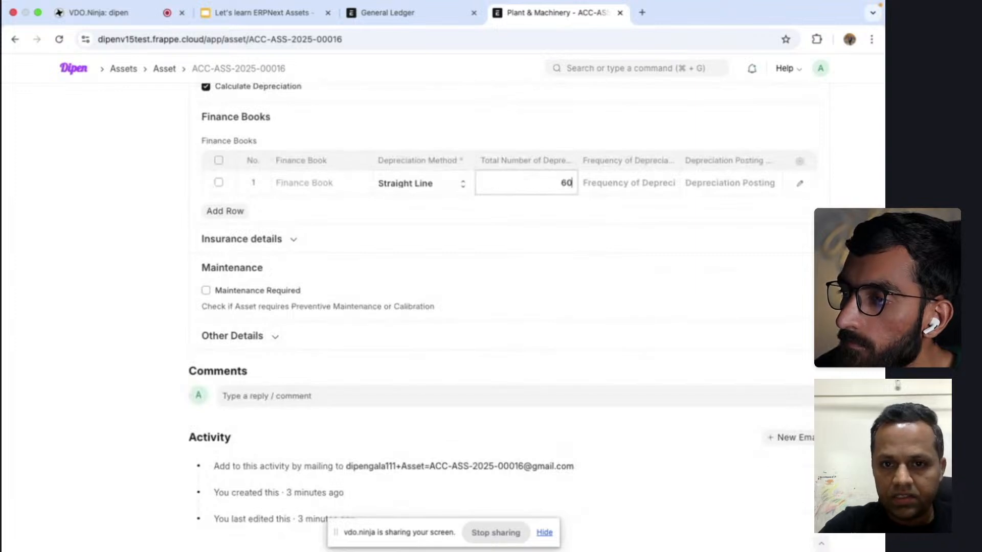
pyautogui.click(624, 180)
pyautogui.write('1')
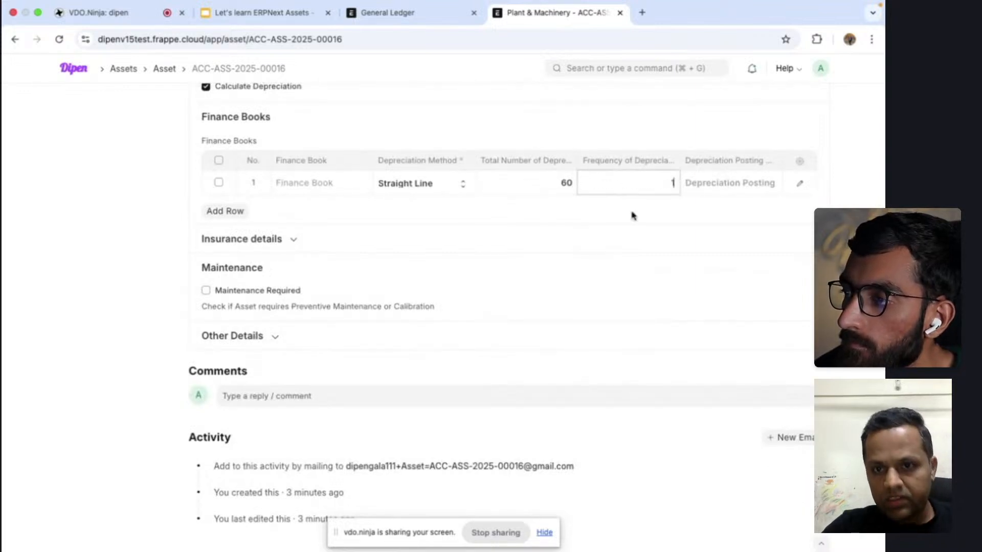
pyautogui.click(756, 182)
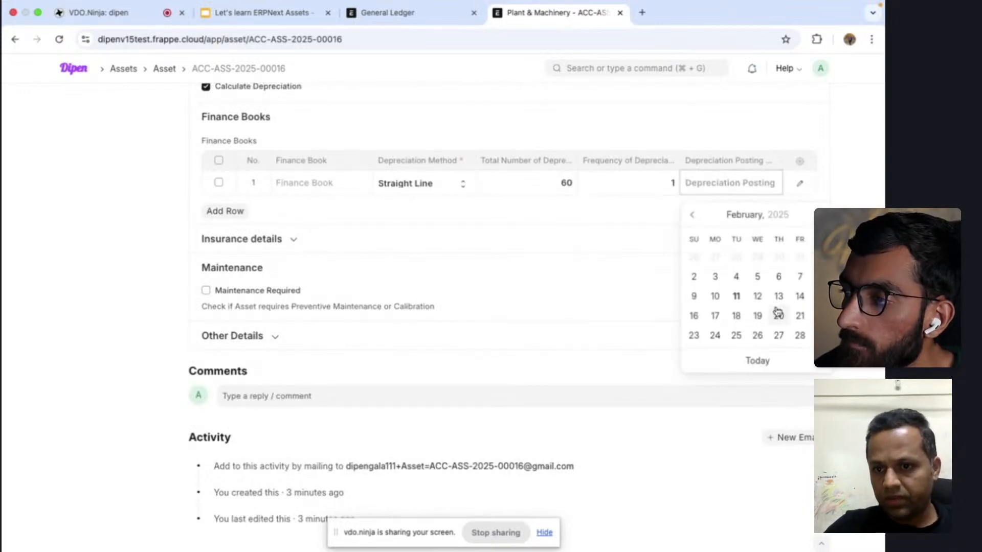
pyautogui.click(767, 361)
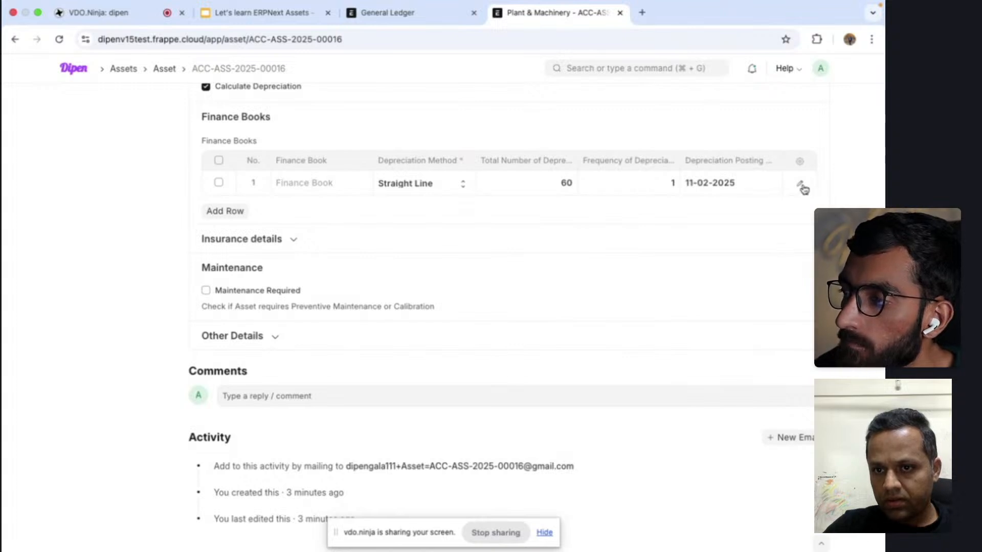
pyautogui.click(766, 183)
pyautogui.click(800, 335)
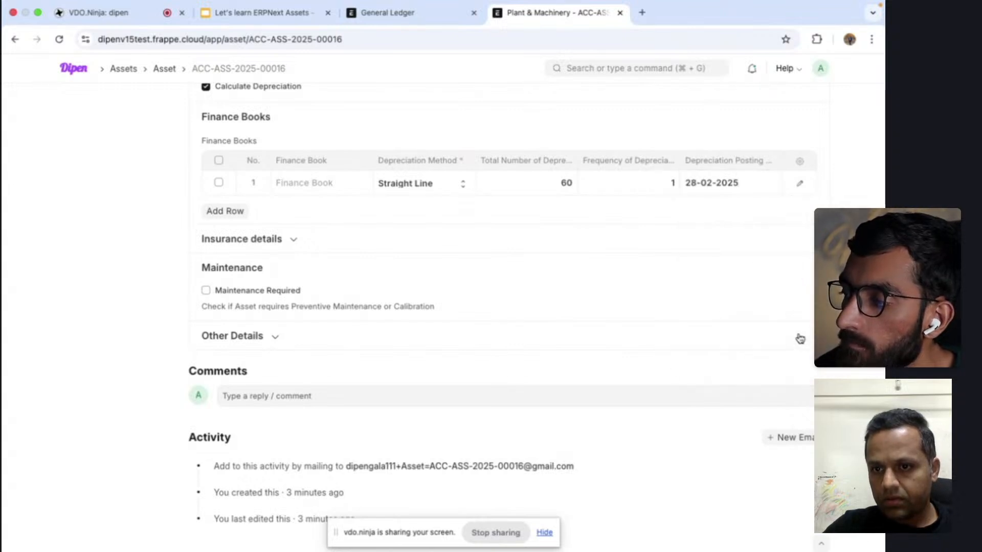
# Check the Finance Books row's detailed settings and save the Plant & Machinery asset.
pyautogui.click(800, 184)
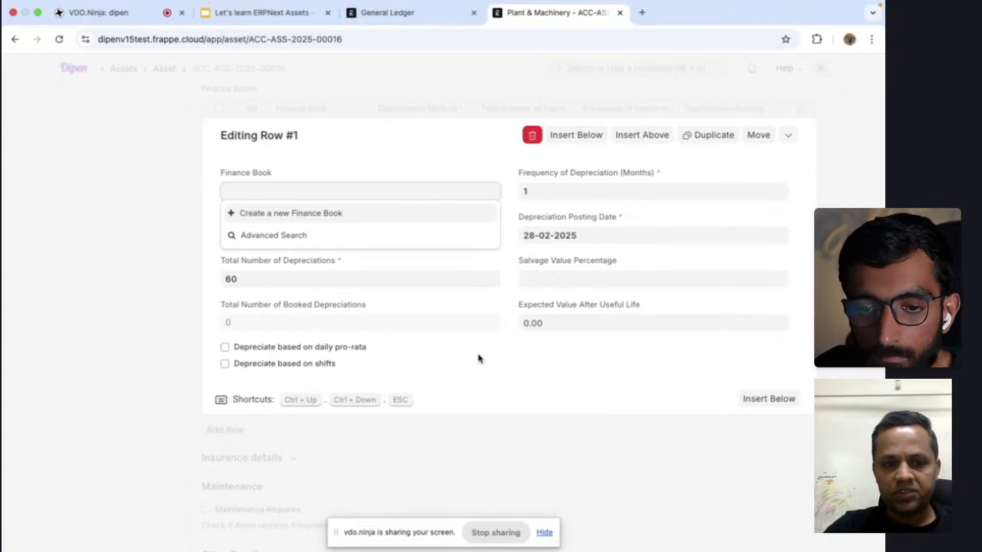
pyautogui.click(786, 138)
pyautogui.scroll(8, 782, 143)
pyautogui.click(814, 102)
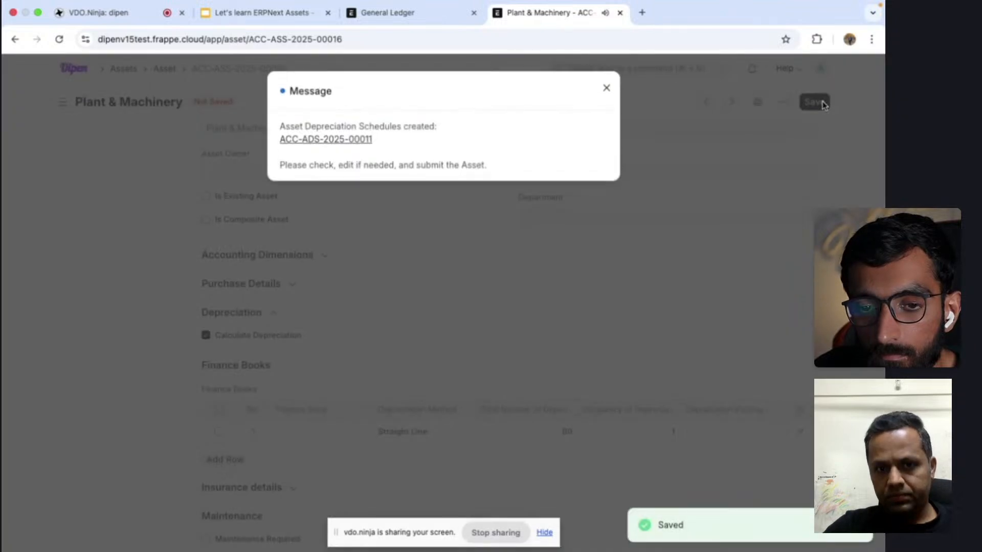
pyautogui.click(606, 88)
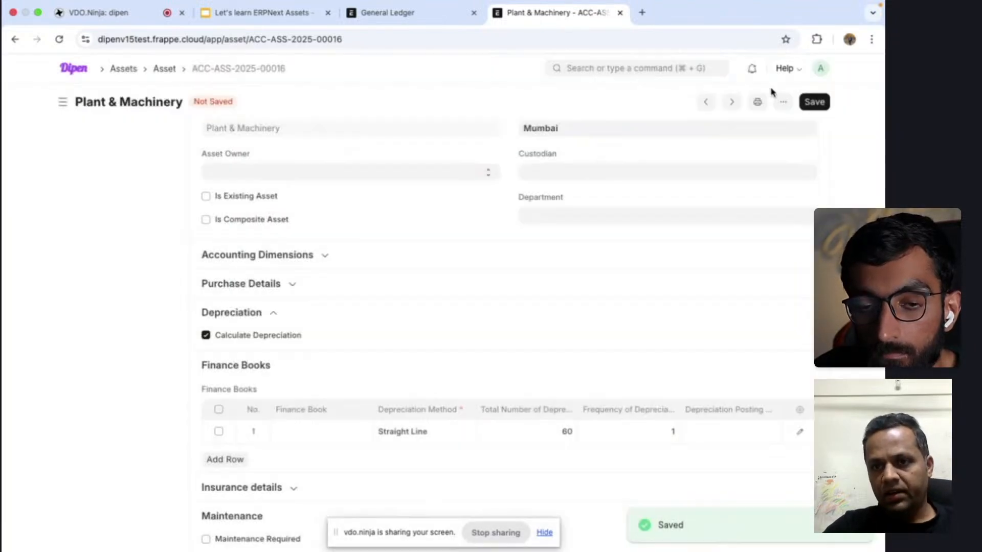
pyautogui.click(824, 101)
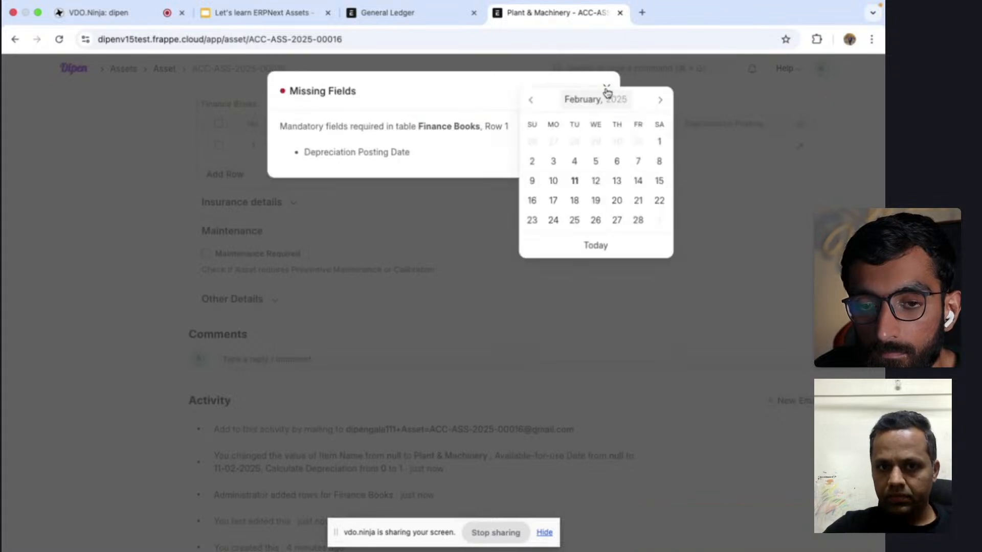
# Set the Finance Books row's depreciation posting date to 28-02-2025 and save the Plant & Machinery asset.
pyautogui.click(463, 96)
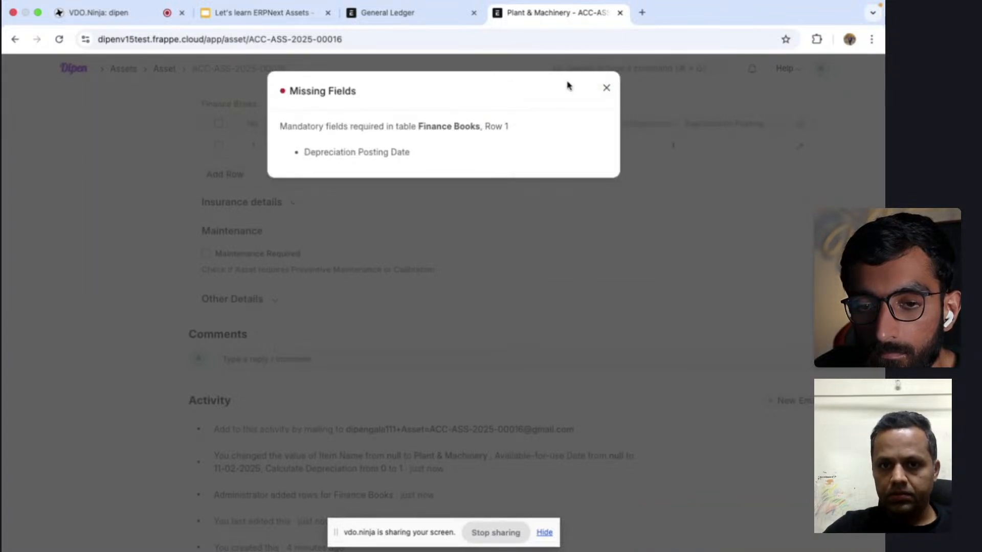
pyautogui.click(606, 88)
pyautogui.click(693, 207)
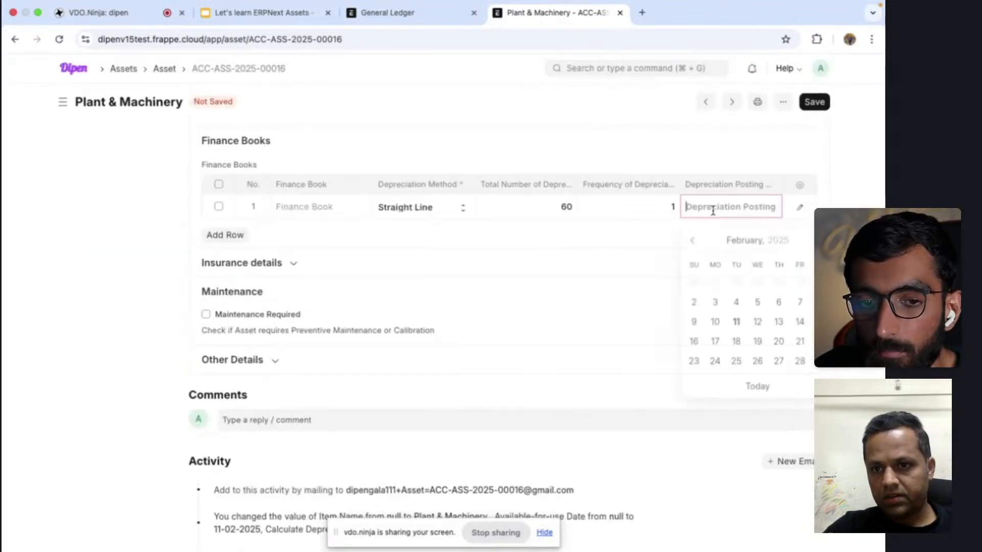
pyautogui.click(801, 360)
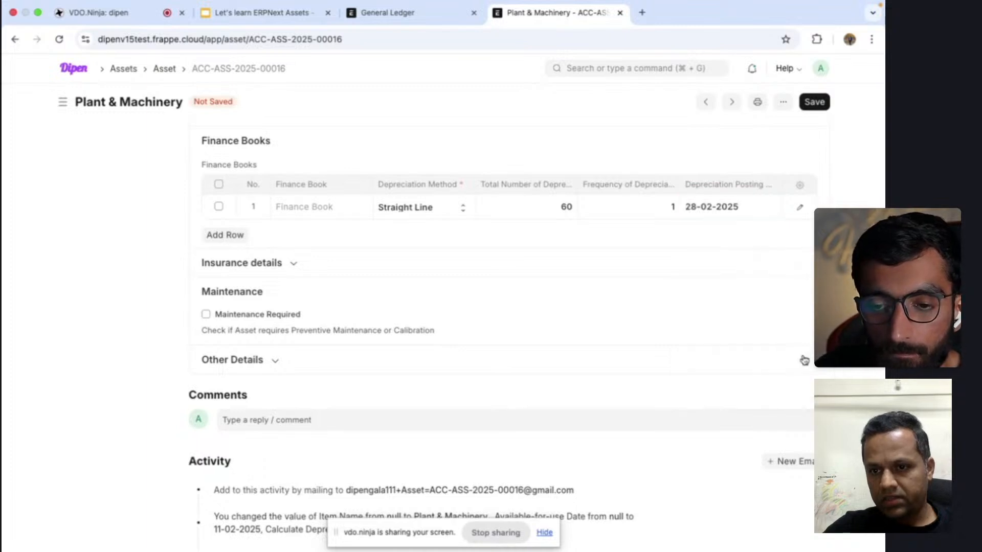
pyautogui.click(815, 102)
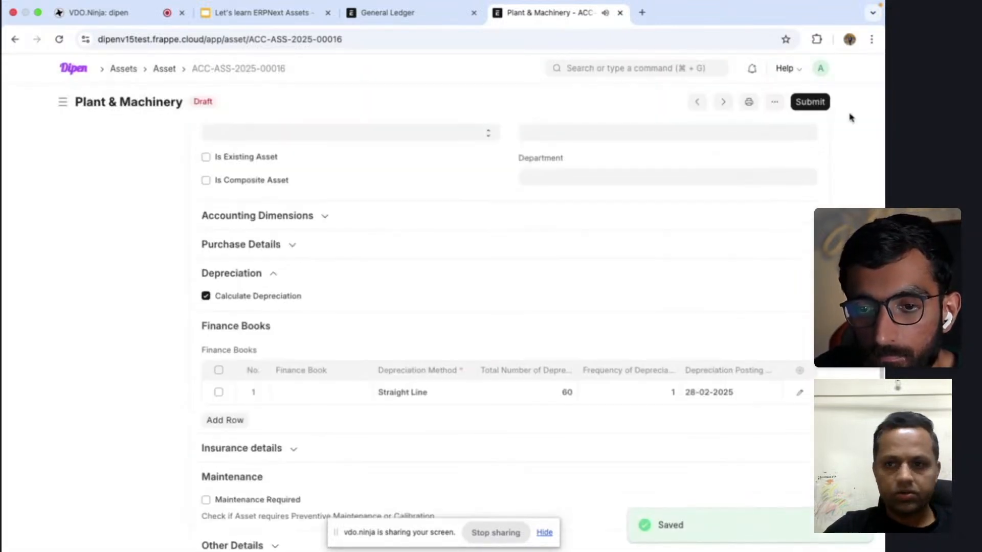
# Submit the Plant & Machinery asset and view its General Ledger entries.
pyautogui.click(813, 105)
pyautogui.click(588, 169)
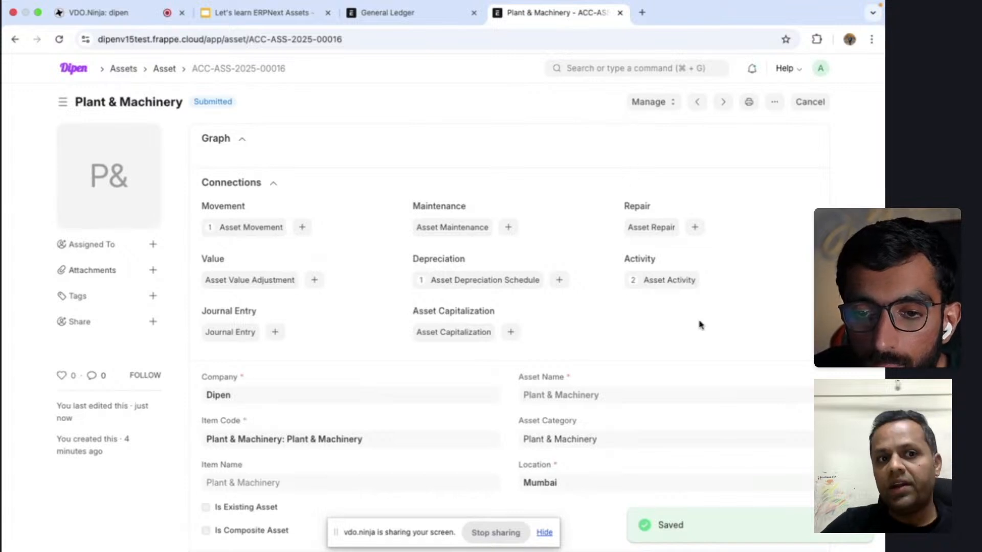
pyautogui.click(663, 103)
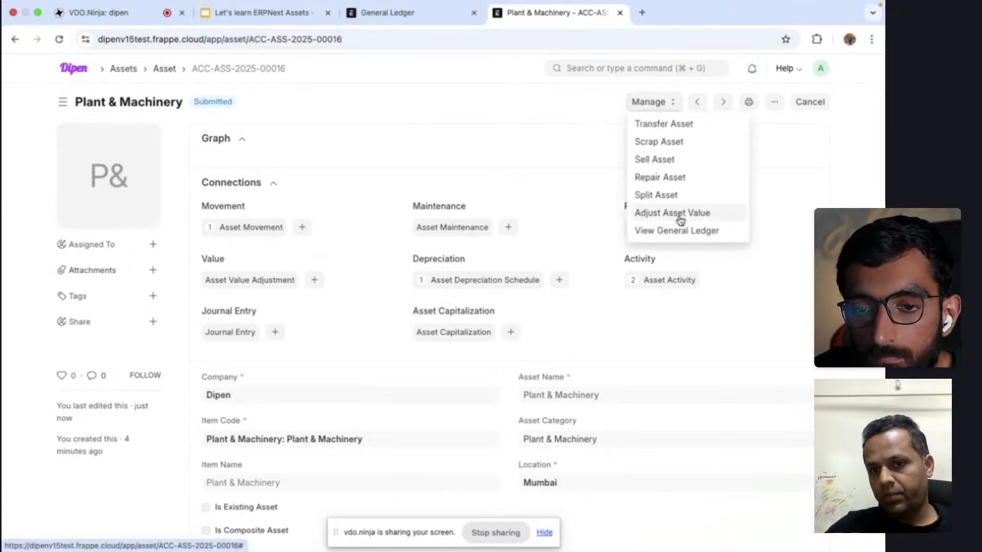
pyautogui.click(687, 231)
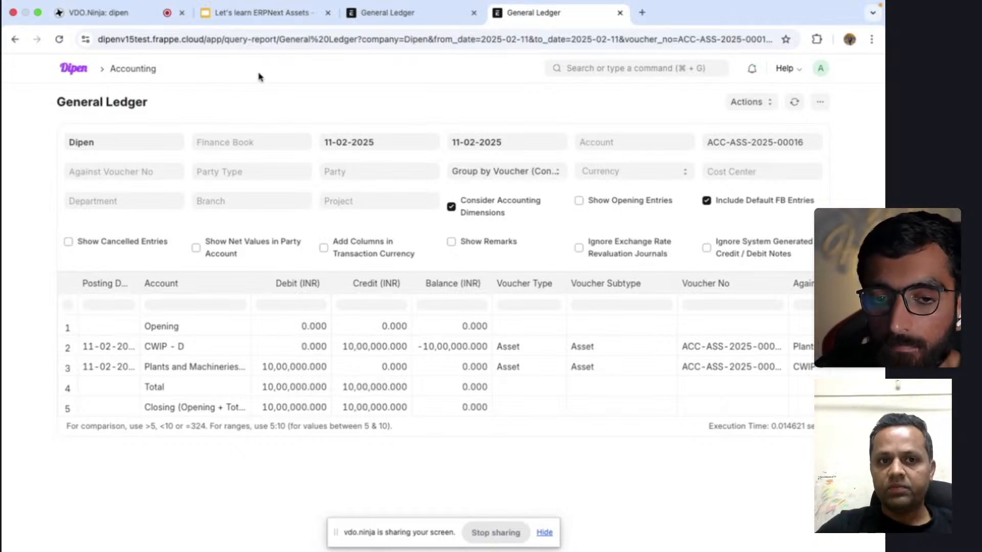
# Switch to the Google Slides deck and highlight the transaction topics from Depreciation Entry to Opening Assets.
pyautogui.click(274, 18)
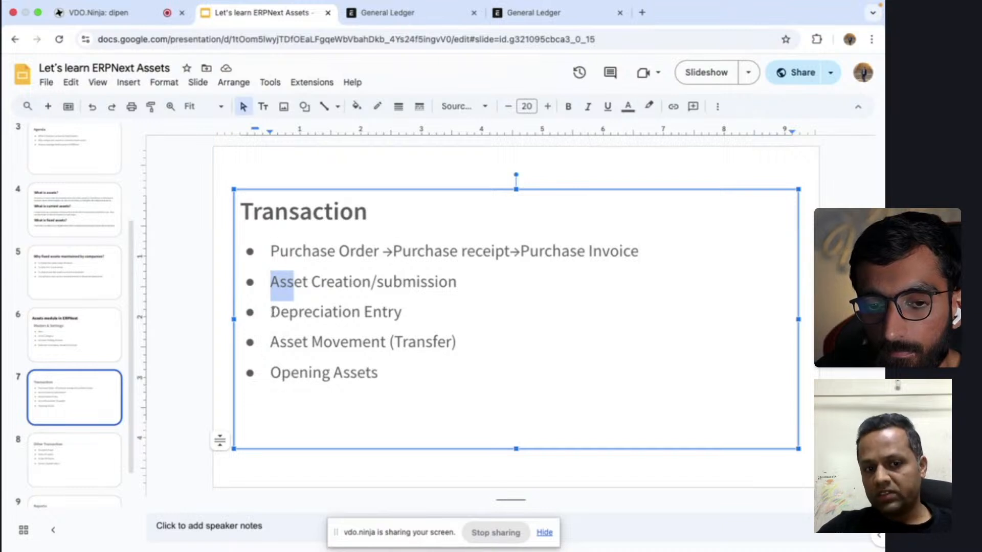
pyautogui.moveTo(272, 312); pyautogui.dragTo(398, 384)
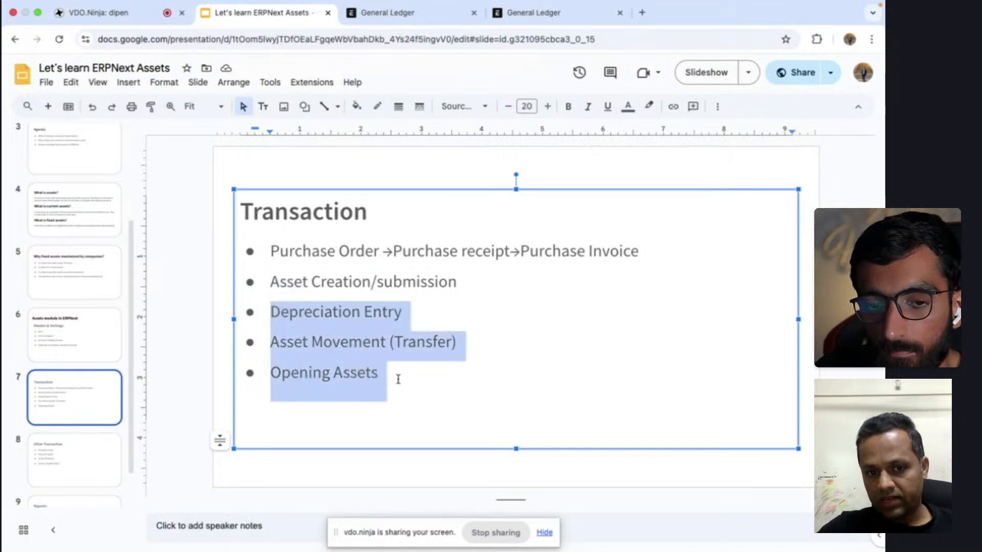
# Return to ERPNext, find the Item list and start a new item in the full form.
pyautogui.click(409, 12)
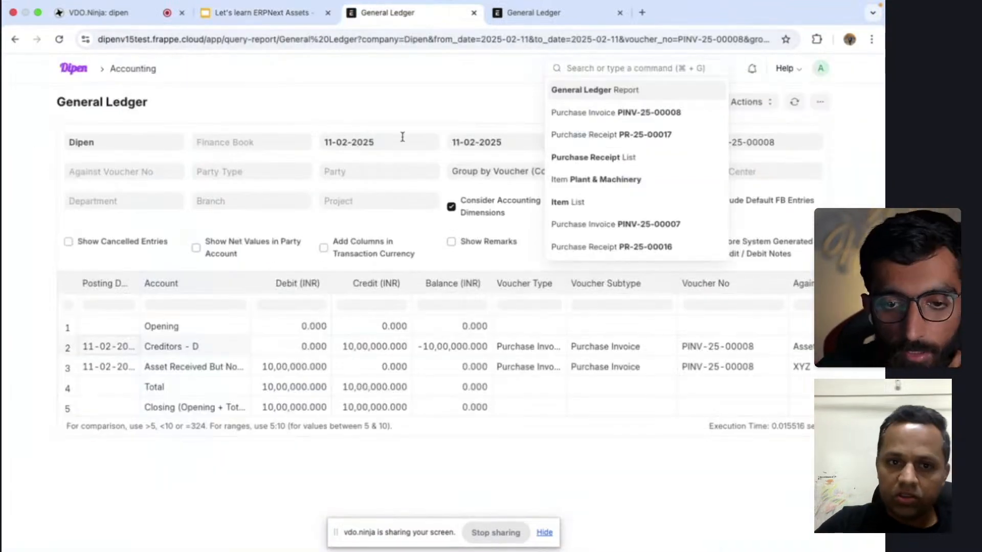
pyautogui.click(395, 97)
pyautogui.click(587, 69)
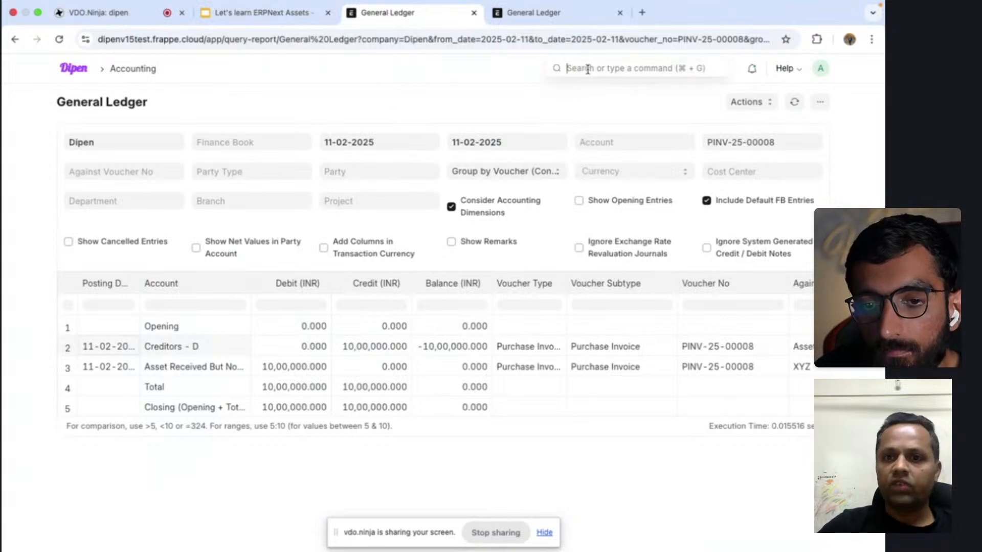
pyautogui.write('ase')
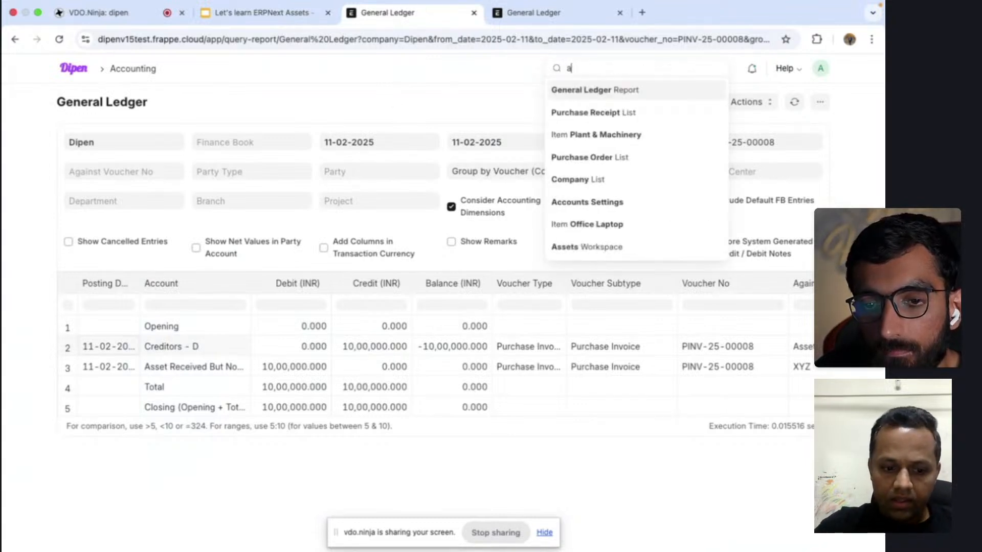
pyautogui.press('BackSpace')
pyautogui.press('BackSpace')
pyautogui.press('BackSpace')
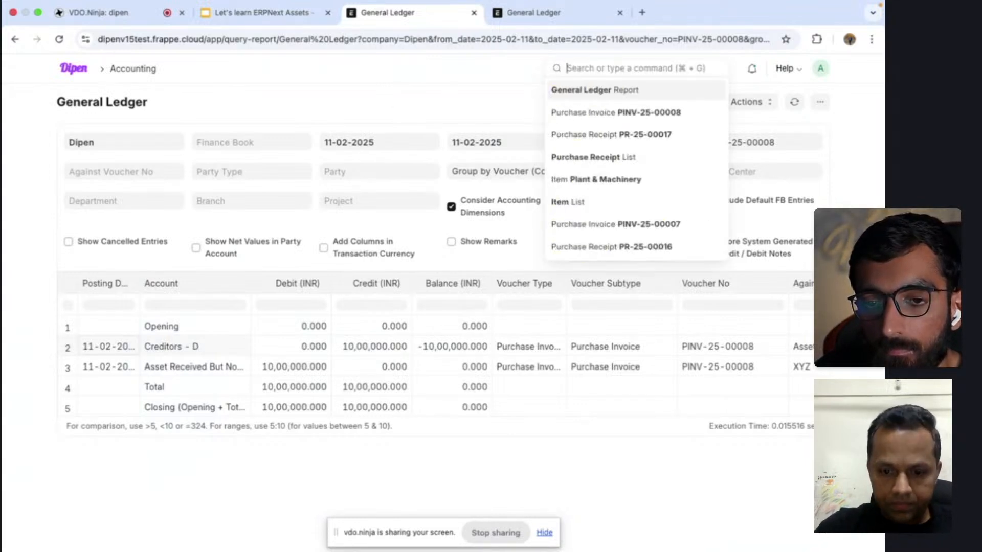
pyautogui.write('item')
pyautogui.click(604, 95)
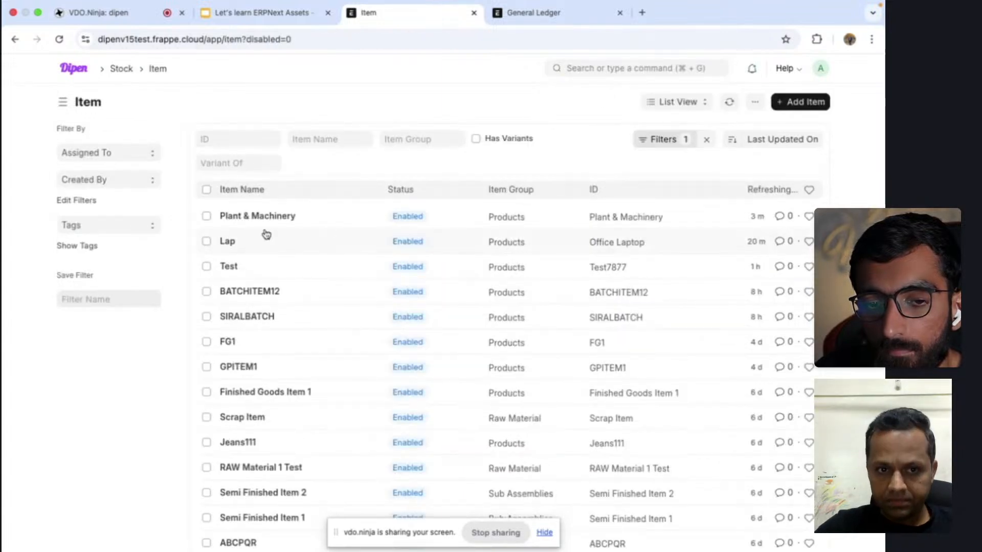
pyautogui.click(808, 102)
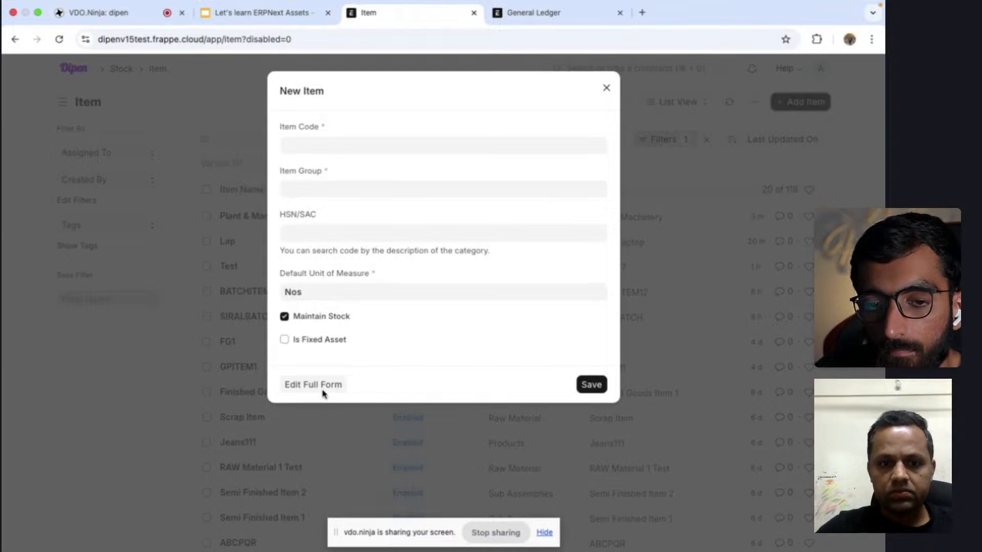
pyautogui.click(319, 384)
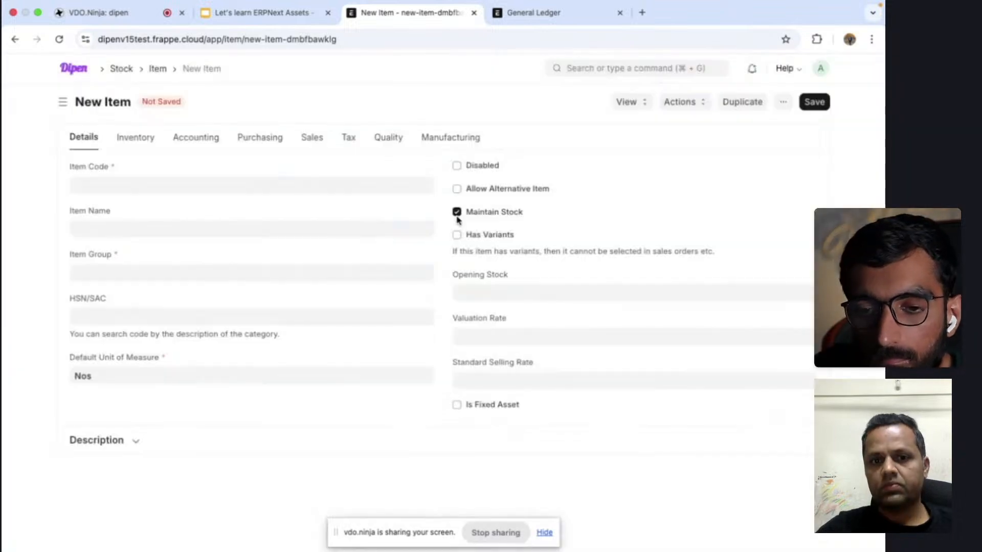
# Disable Maintain Stock on the new item and enable Is Fixed Asset, Auto Create Assets on Purchase and Create Grouped Asset.
pyautogui.click(457, 217)
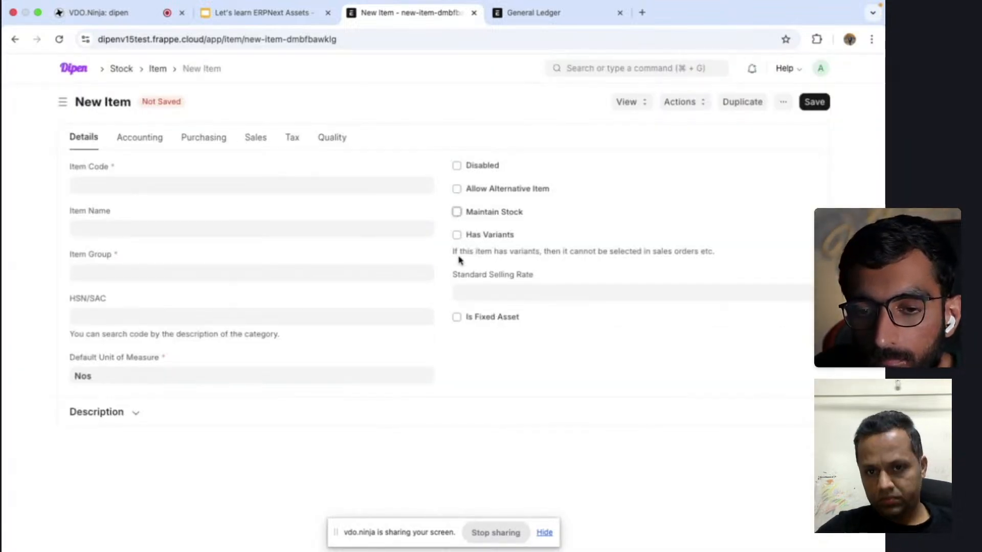
pyautogui.click(458, 318)
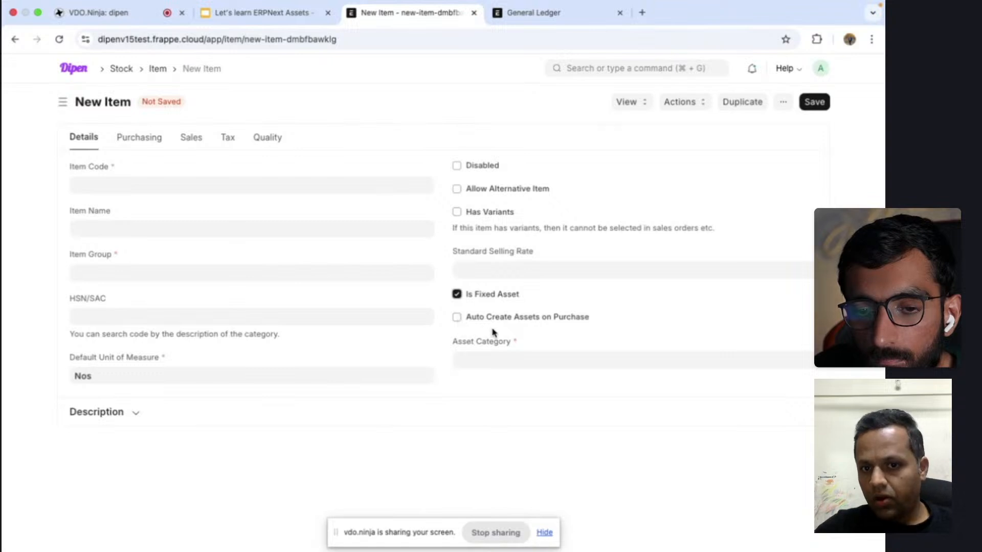
pyautogui.click(457, 318)
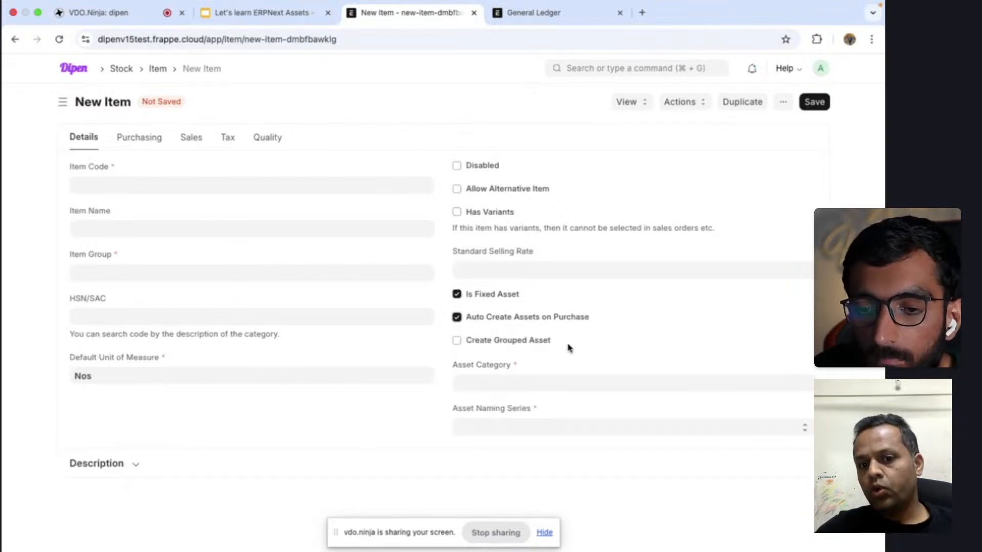
pyautogui.moveTo(560, 347); pyautogui.dragTo(471, 344)
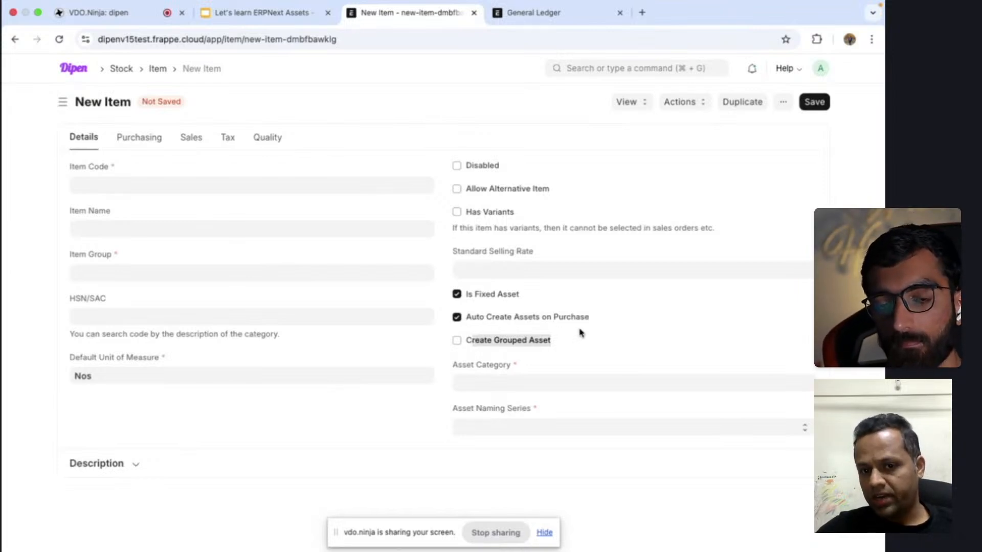
pyautogui.click(506, 361)
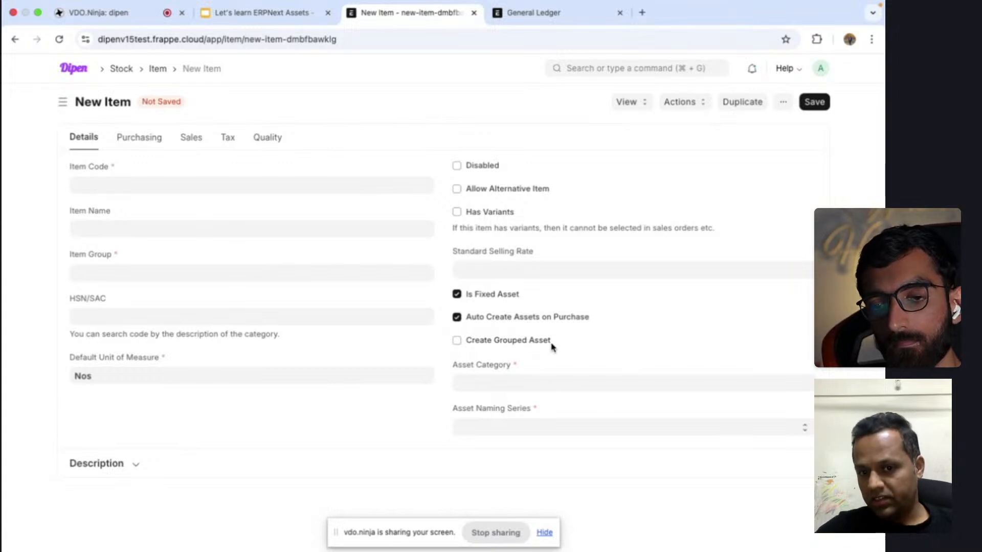
pyautogui.moveTo(552, 345); pyautogui.dragTo(469, 346)
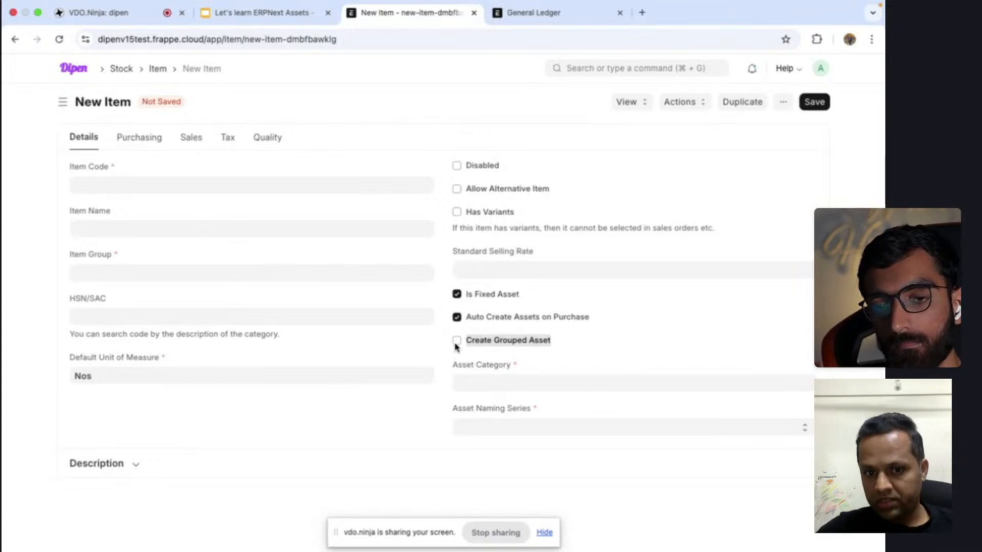
pyautogui.click(457, 341)
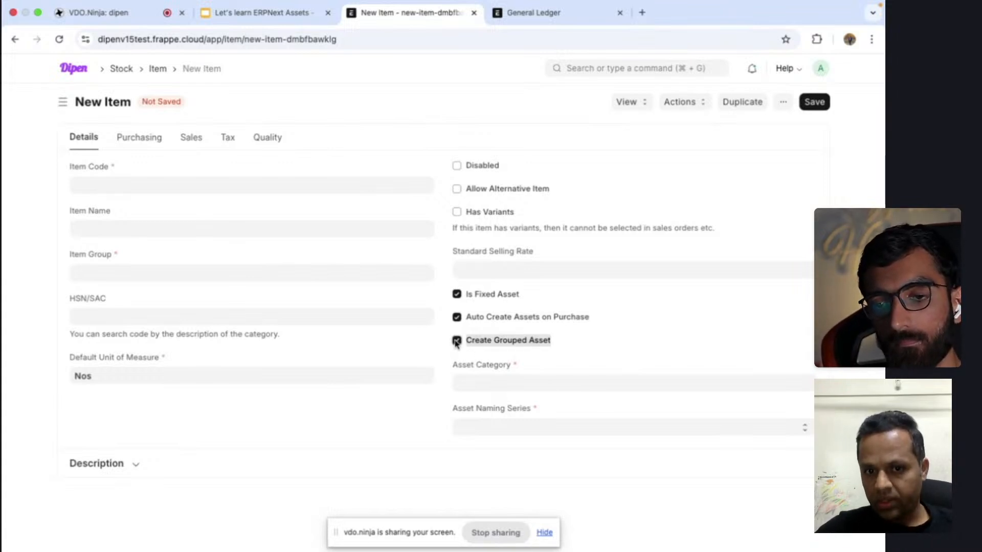
# Enter Office Chair as the item code and assign the item to the Products group.
pyautogui.click(102, 186)
pyautogui.write('Off')
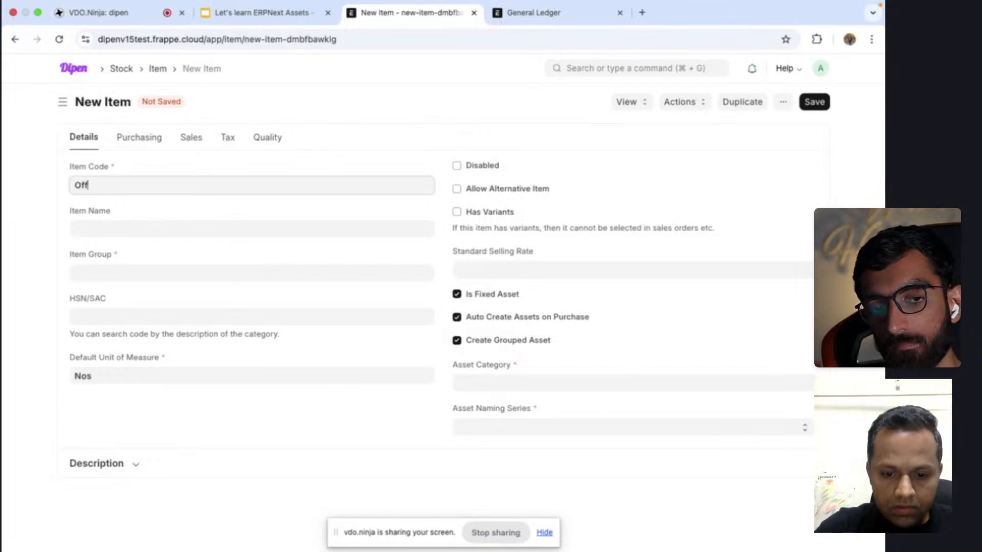
pyautogui.write('ice Chai')
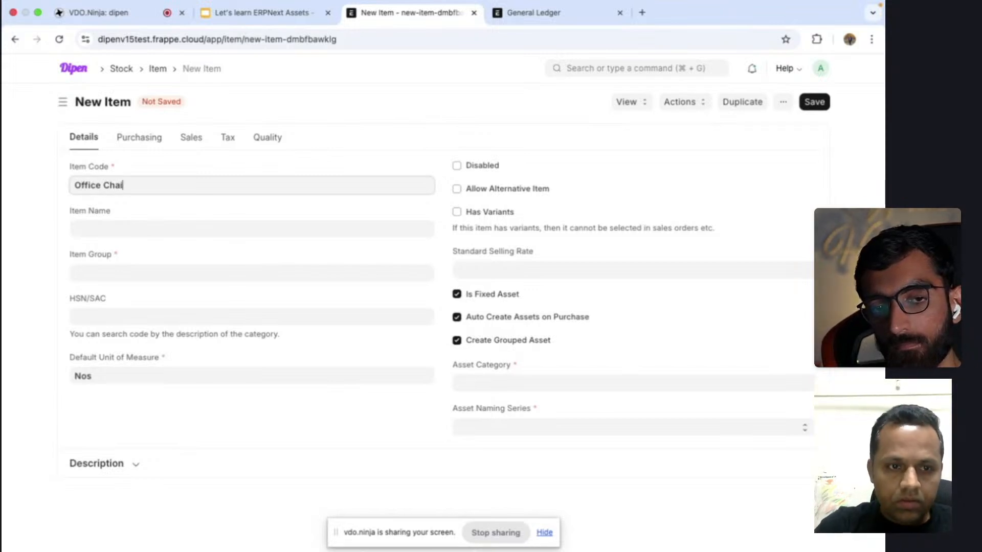
pyautogui.write('r')
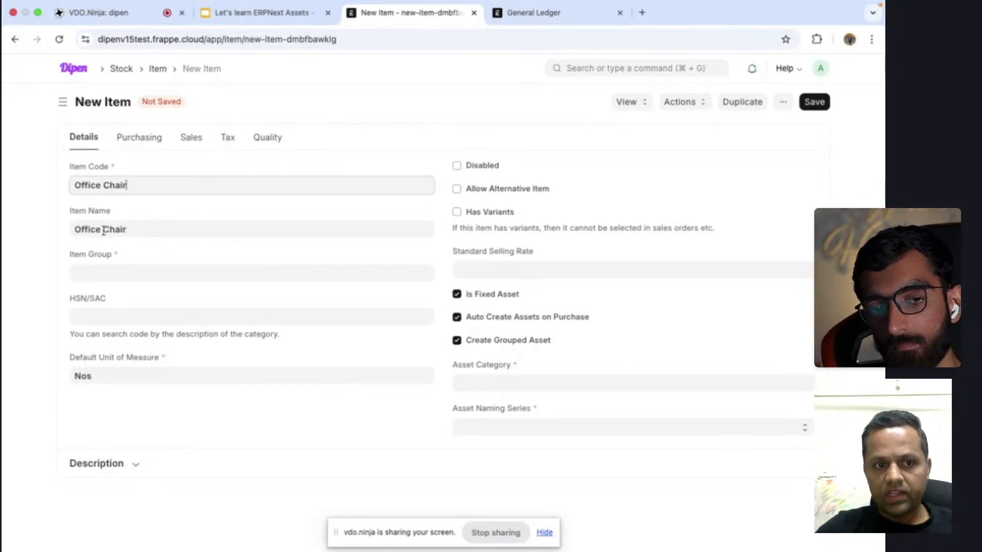
pyautogui.click(111, 277)
pyautogui.write('pr')
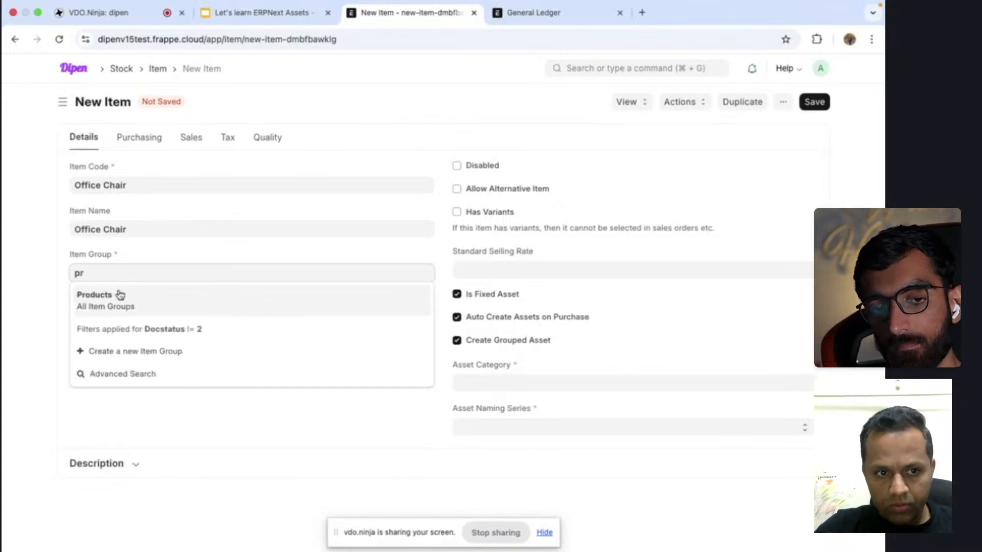
pyautogui.click(124, 299)
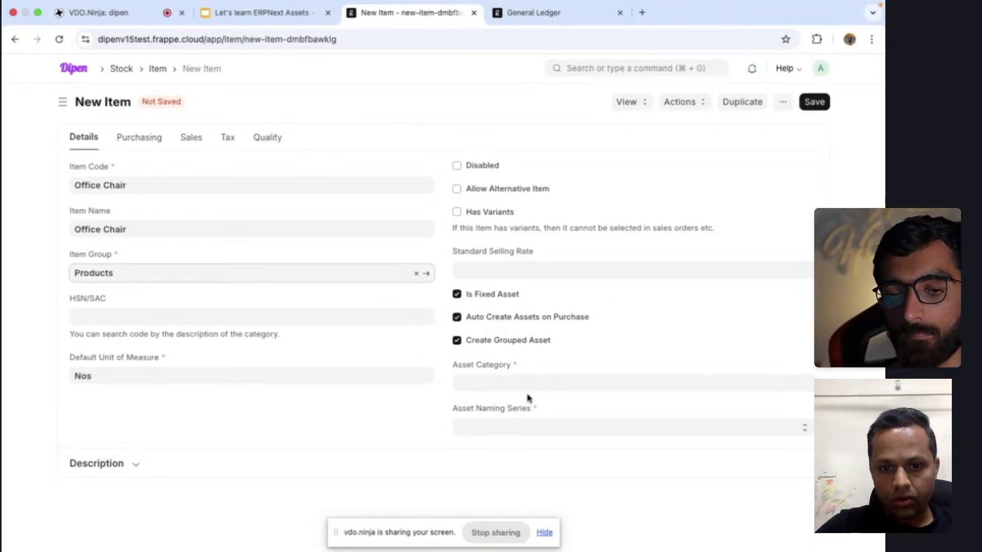
# Set the asset category to Office Equipments and the asset naming series to ACC-ASS-.YYYY.-, and save the item.
pyautogui.click(542, 378)
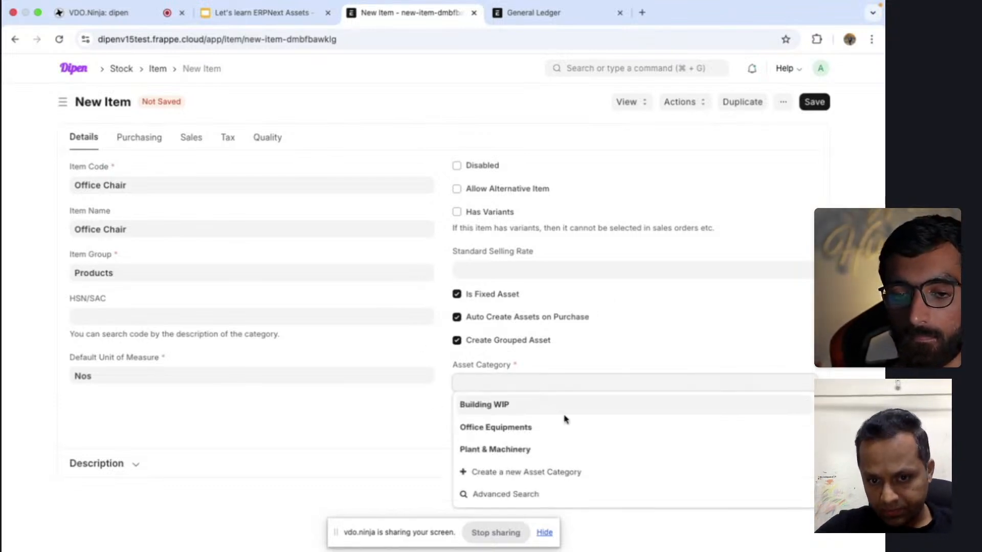
pyautogui.click(573, 432)
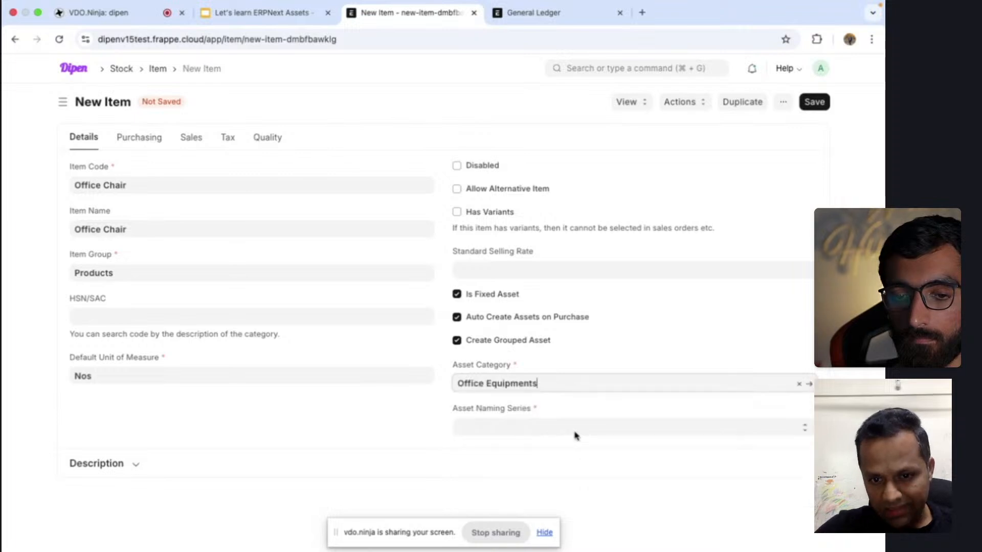
pyautogui.click(545, 423)
pyautogui.click(546, 426)
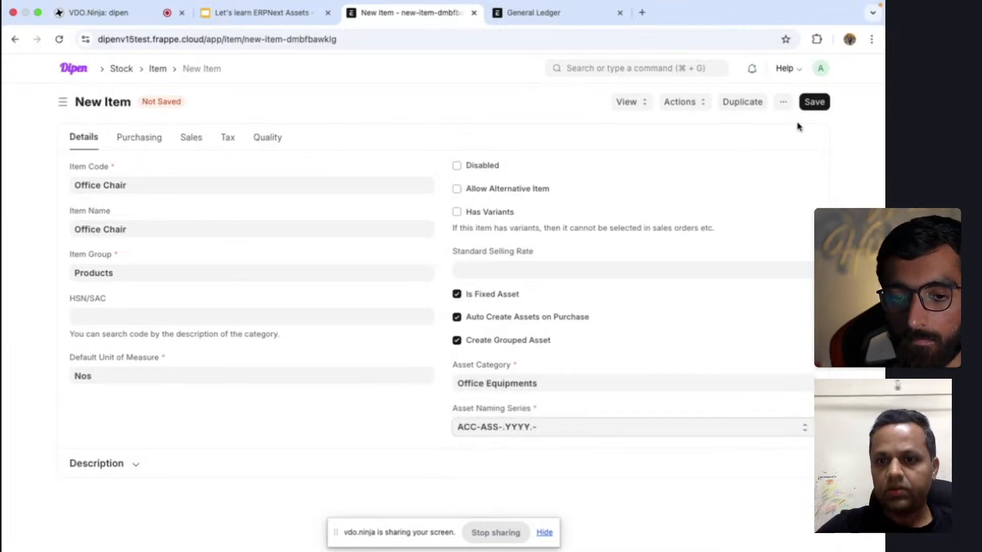
pyautogui.click(814, 102)
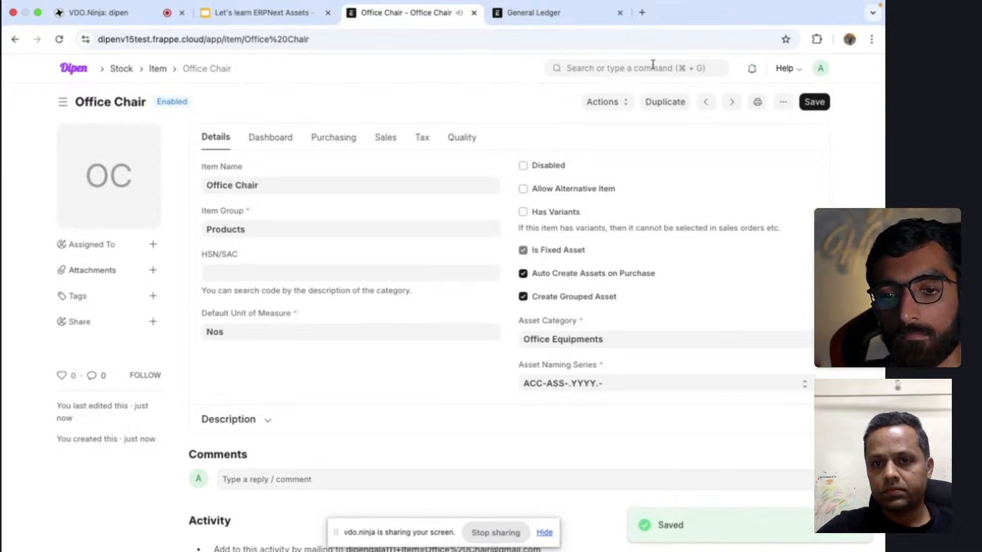
# Search for and open the Purchase Receipt list.
pyautogui.click(653, 64)
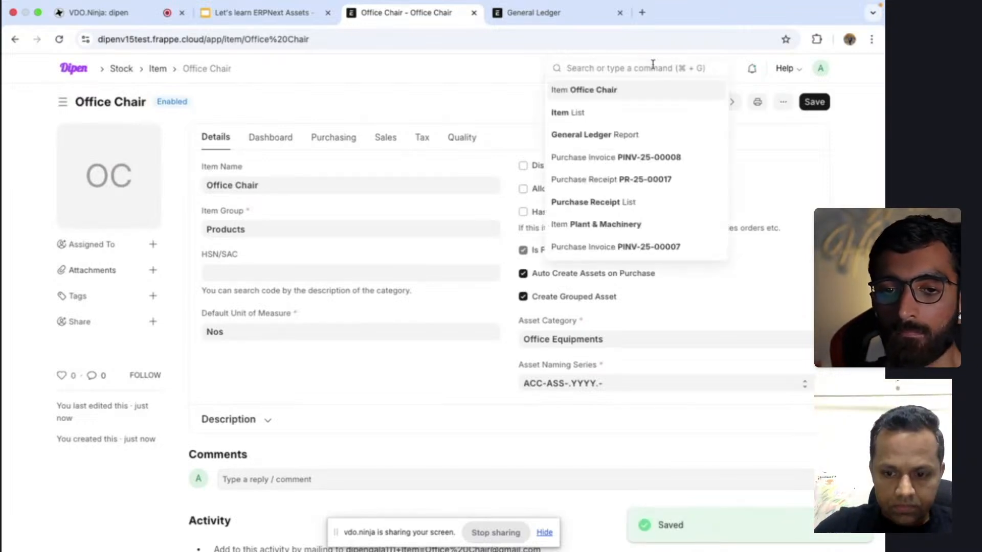
pyautogui.write('purchase')
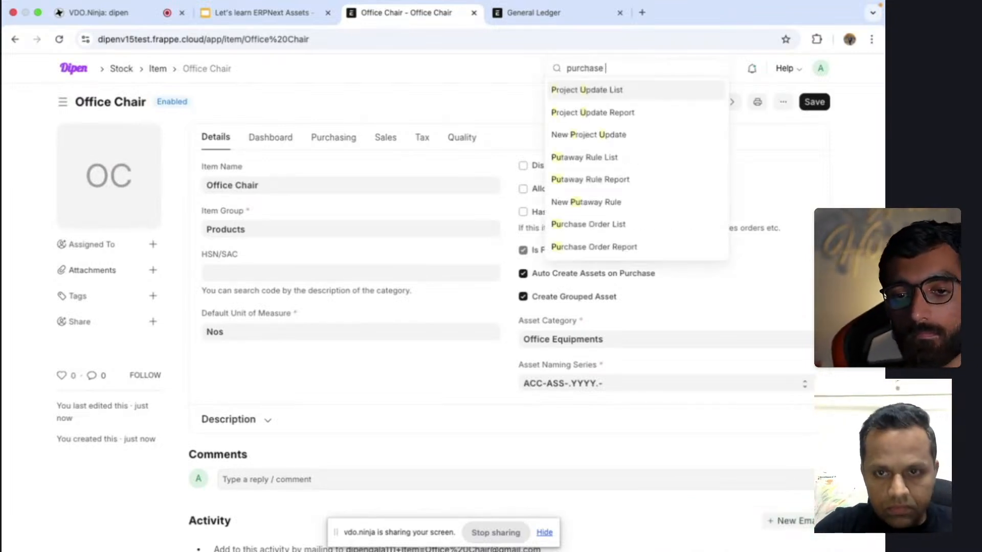
pyautogui.write('r')
pyautogui.click(660, 91)
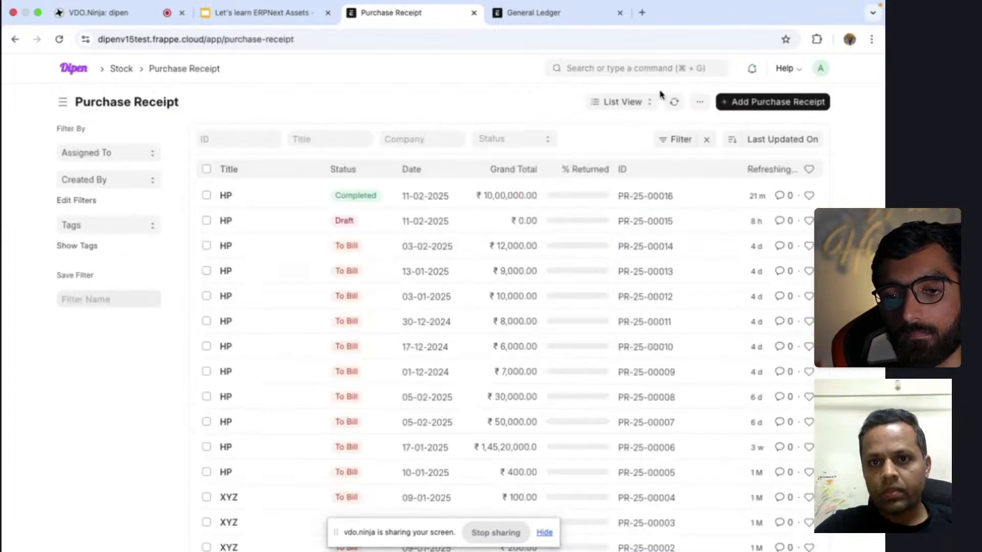
# Create a new Purchase Receipt and set HP as its supplier.
pyautogui.click(805, 110)
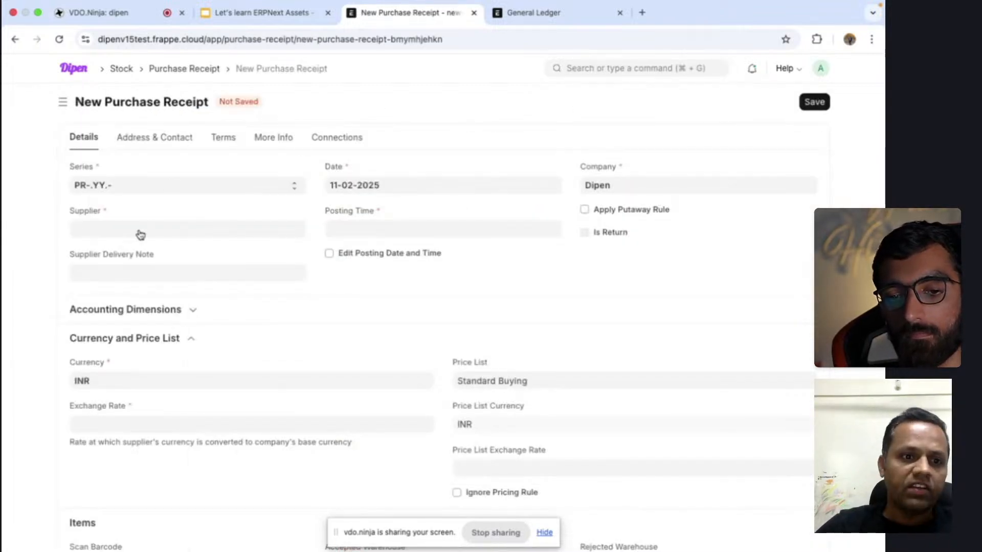
pyautogui.click(139, 228)
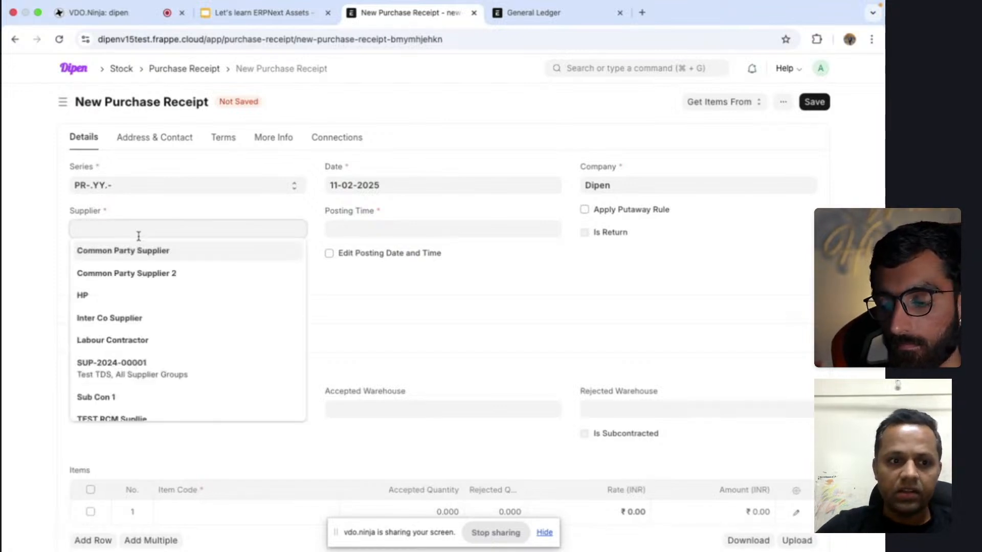
pyautogui.click(127, 296)
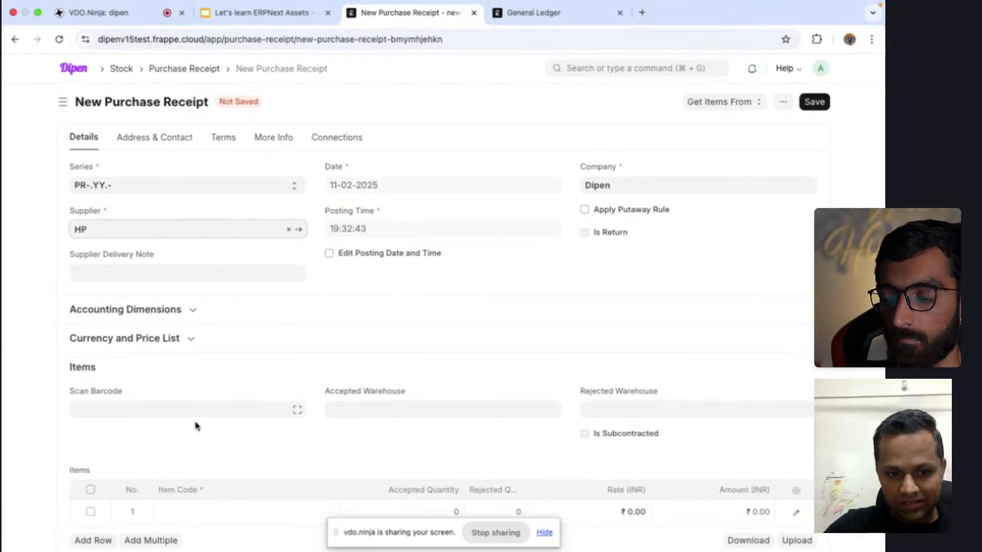
pyautogui.scroll(-3, 204, 409)
pyautogui.scroll(3, 215, 378)
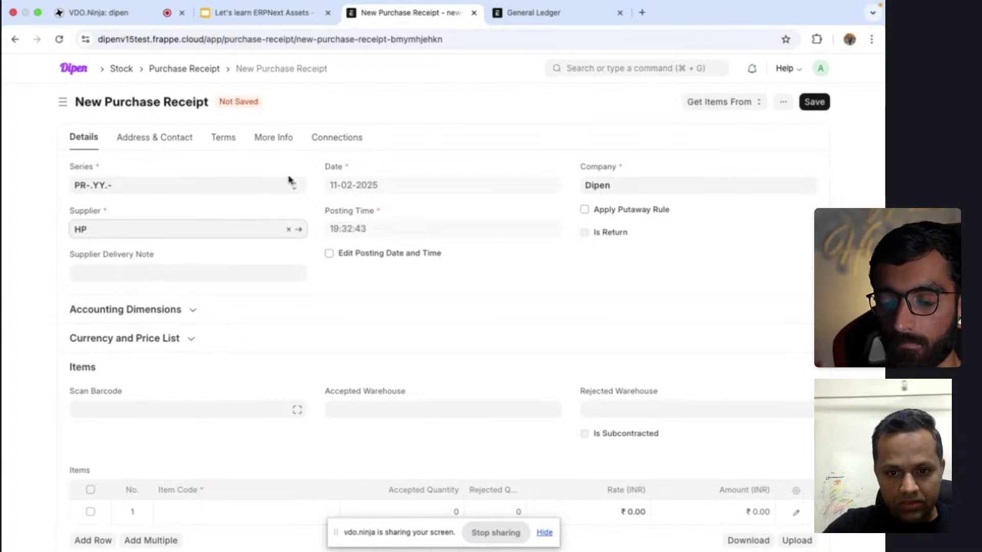
# Choose Office Chair as the item in the first row of the receipt's items table.
pyautogui.scroll(-3, 246, 358)
pyautogui.click(245, 368)
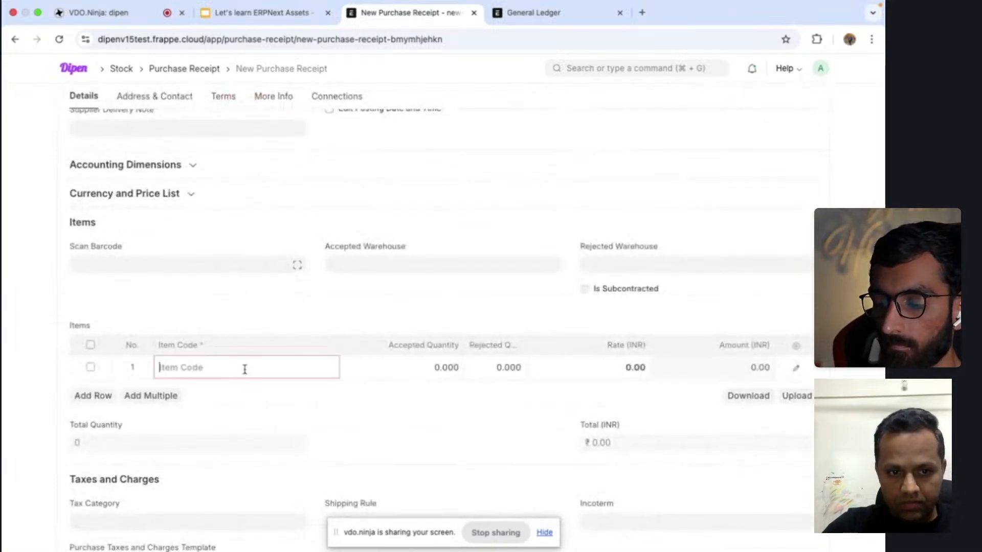
pyautogui.write('office')
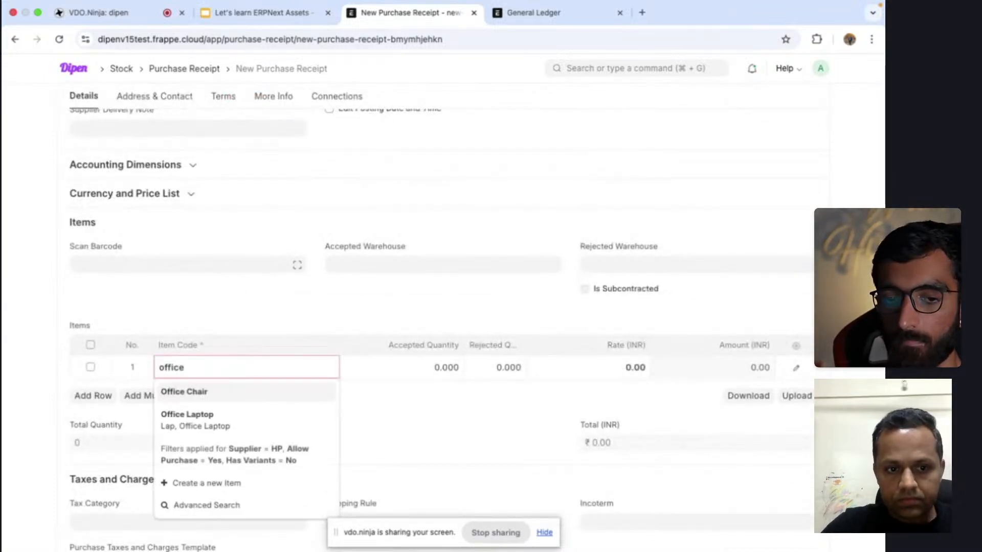
pyautogui.click(264, 394)
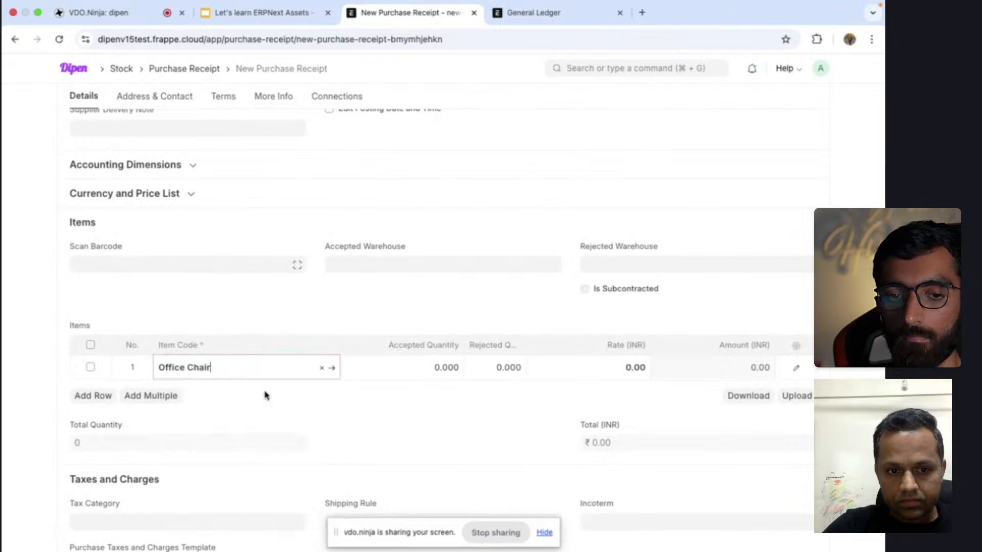
# Set the Office Chair row's accepted quantity to 50 and its rate to 5,000 INR.
pyautogui.click(409, 366)
pyautogui.press('super+a')
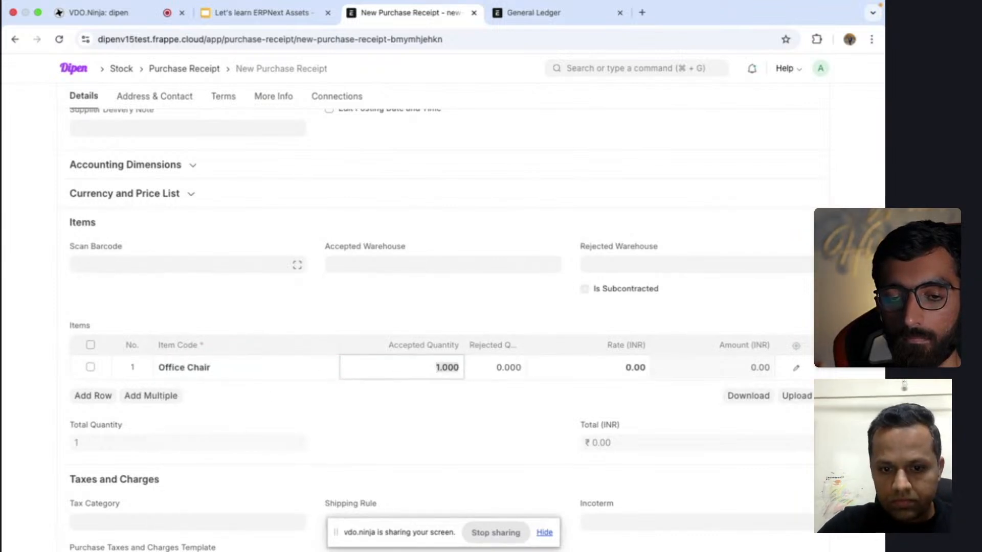
pyautogui.write('5')
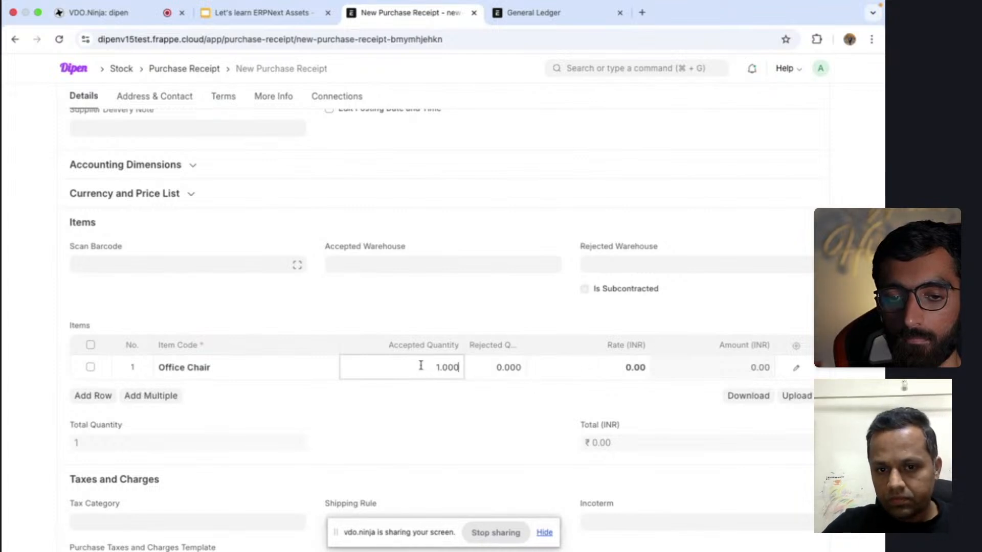
pyautogui.press('super+a')
pyautogui.write('50')
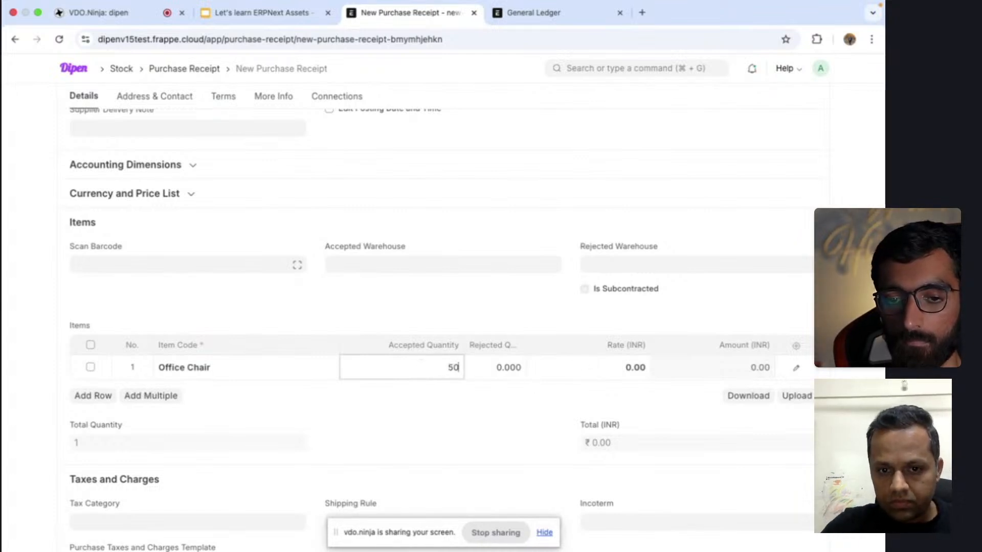
pyautogui.click(592, 369)
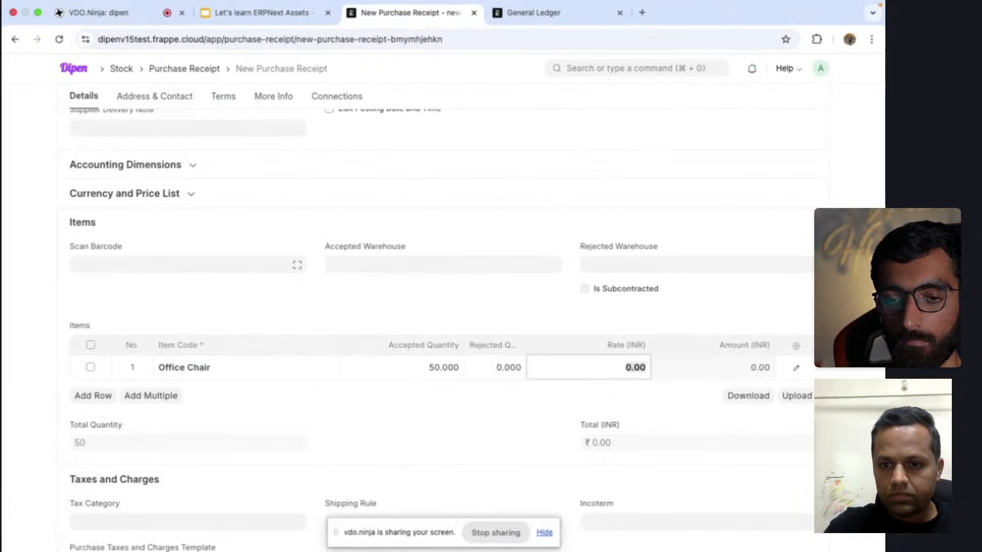
pyautogui.write('5,')
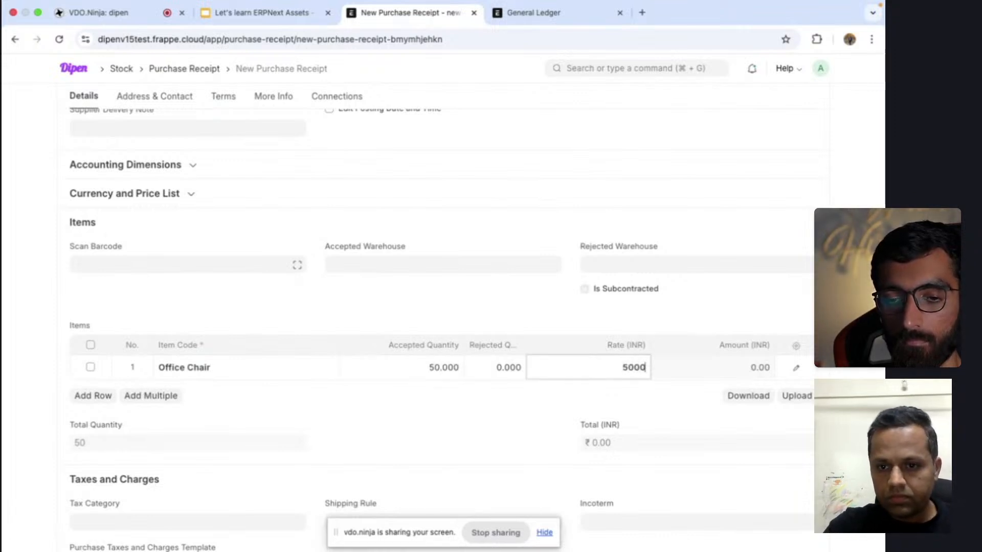
pyautogui.write('000')
pyautogui.click(495, 463)
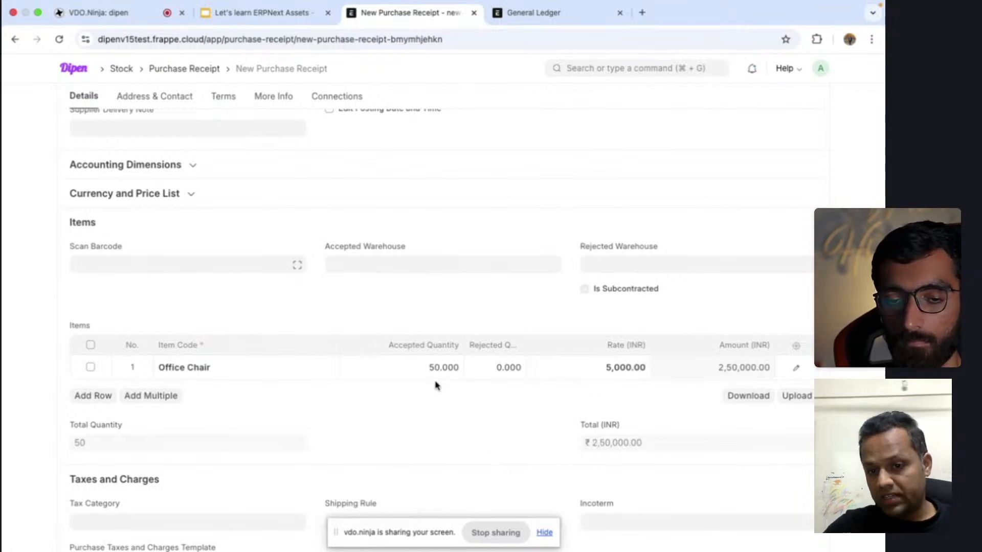
# Set the asset location to Mumbai in the Office Chair row's full details and close the row.
pyautogui.click(798, 368)
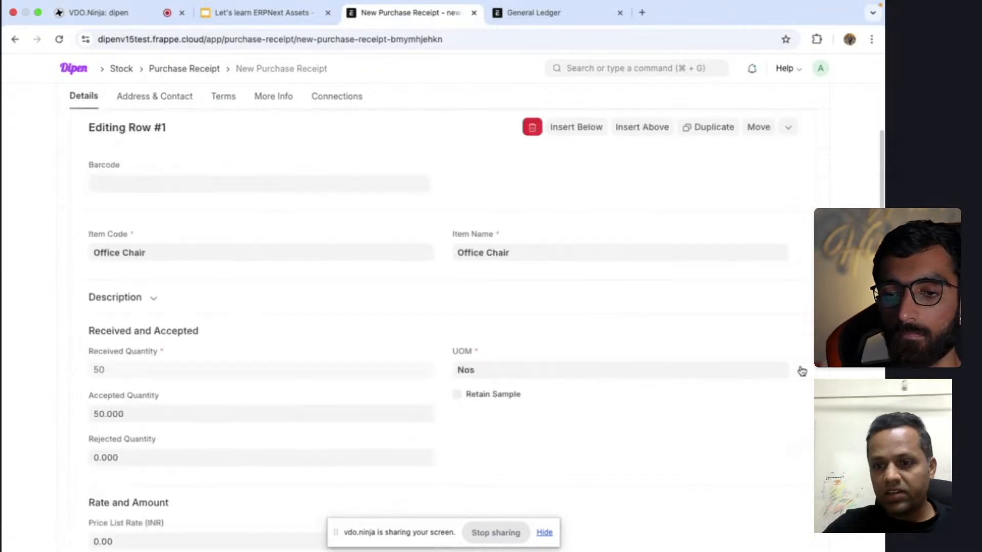
pyautogui.scroll(-15, 802, 371)
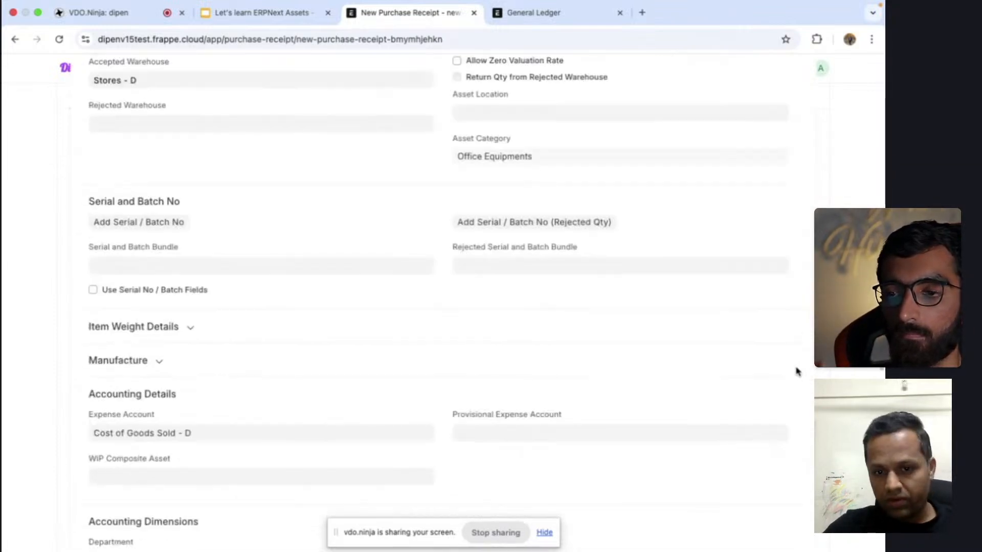
pyautogui.scroll(15, 532, 280)
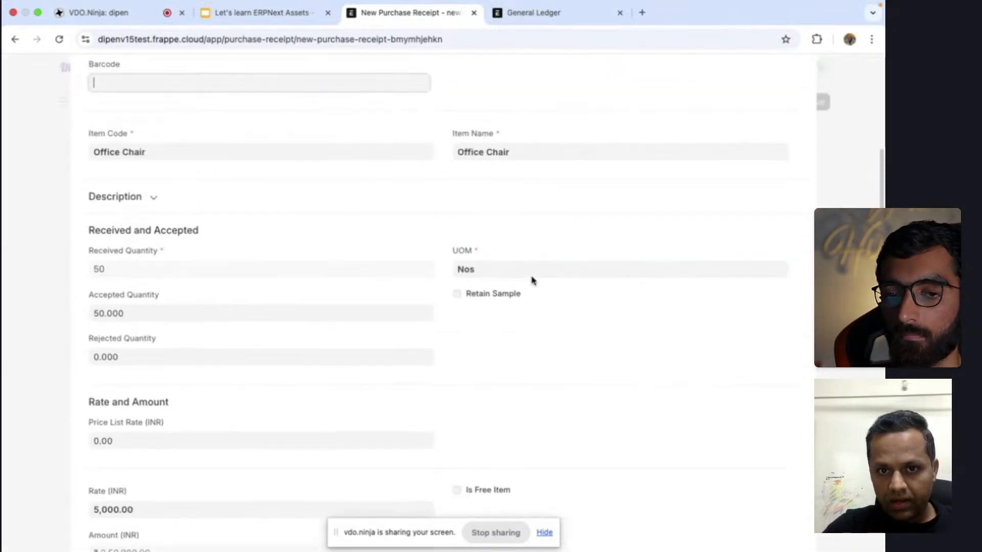
pyautogui.scroll(3, 532, 279)
pyautogui.scroll(-12, 532, 280)
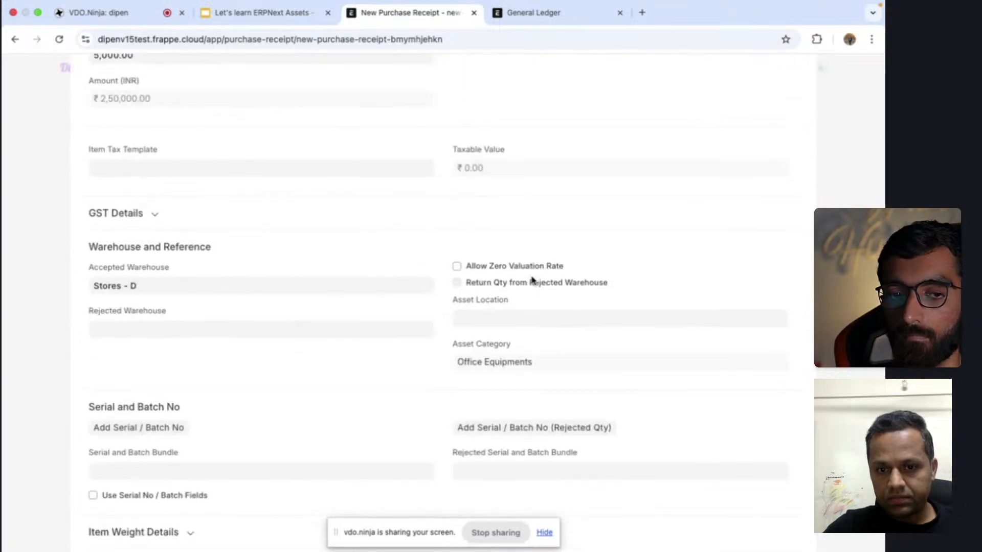
pyautogui.click(504, 317)
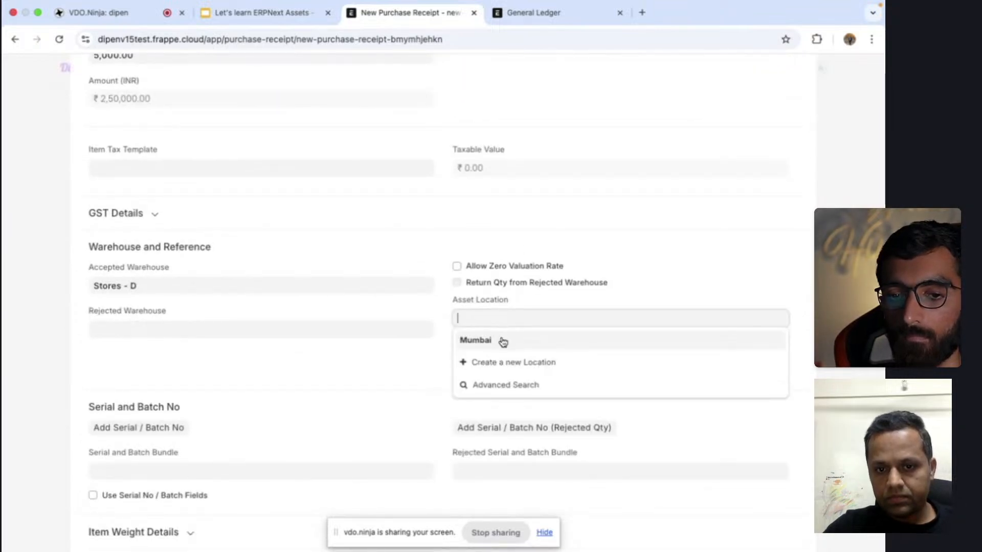
pyautogui.click(503, 341)
pyautogui.press('Escape')
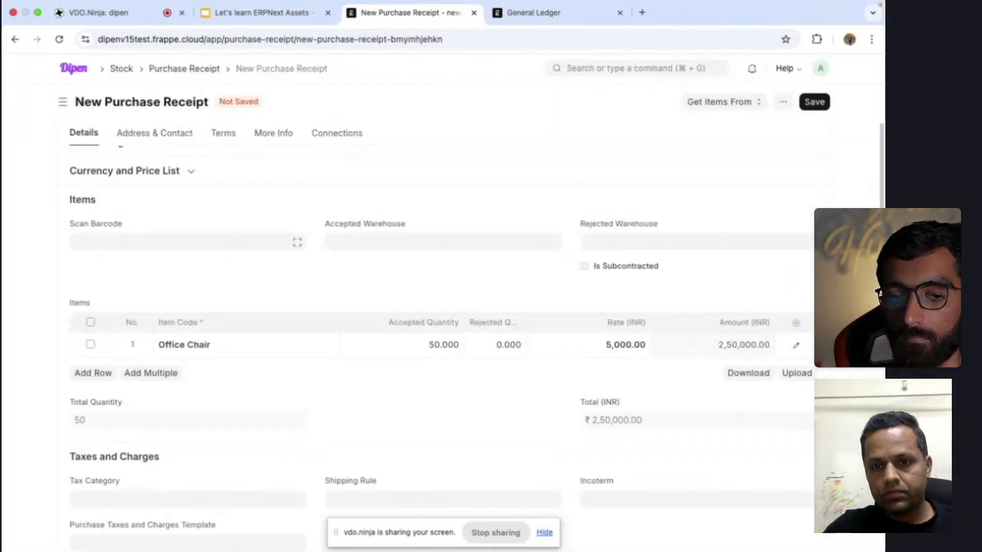
# Save the Office Chair purchase receipt and submit it permanently.
pyautogui.scroll(-3, 682, 204)
pyautogui.scroll(3, 821, 136)
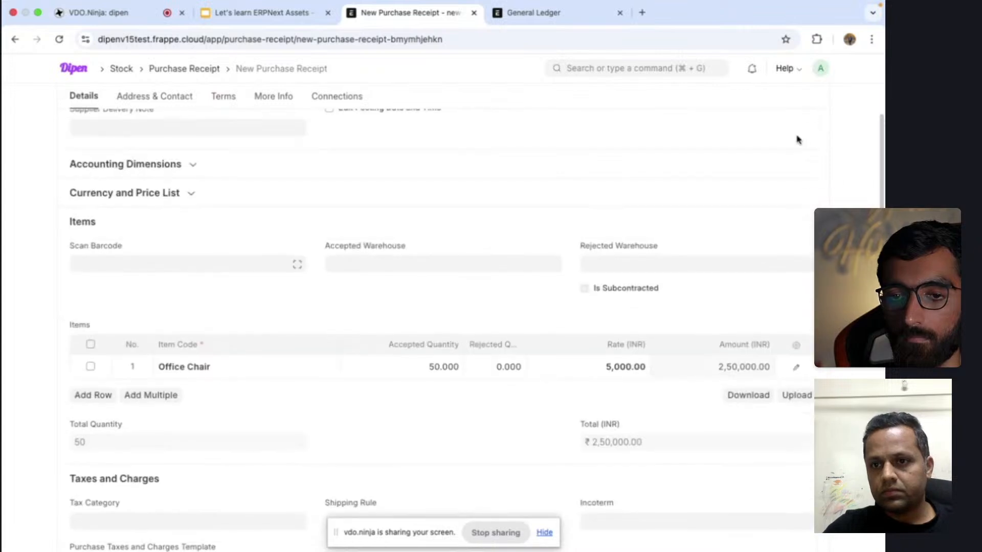
pyautogui.scroll(3, 797, 139)
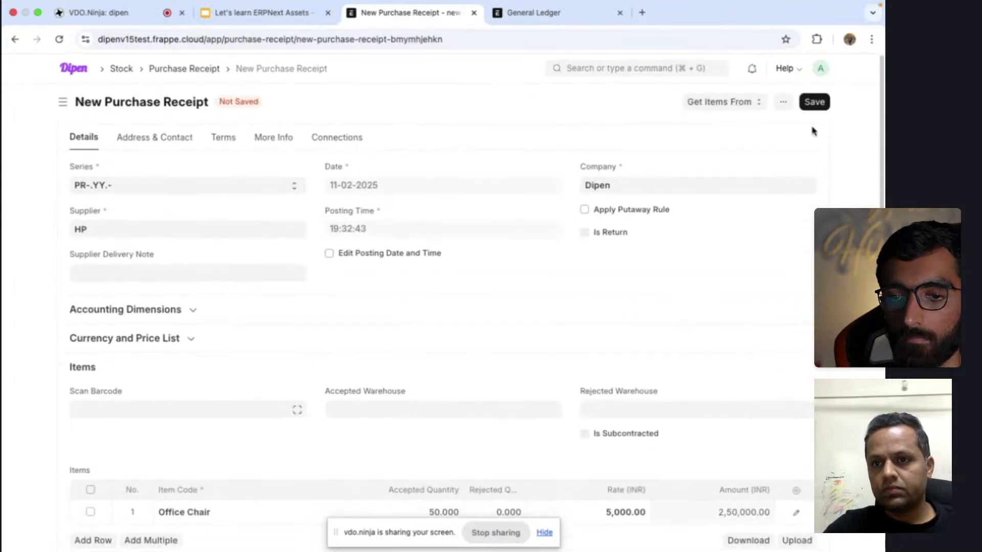
pyautogui.click(818, 107)
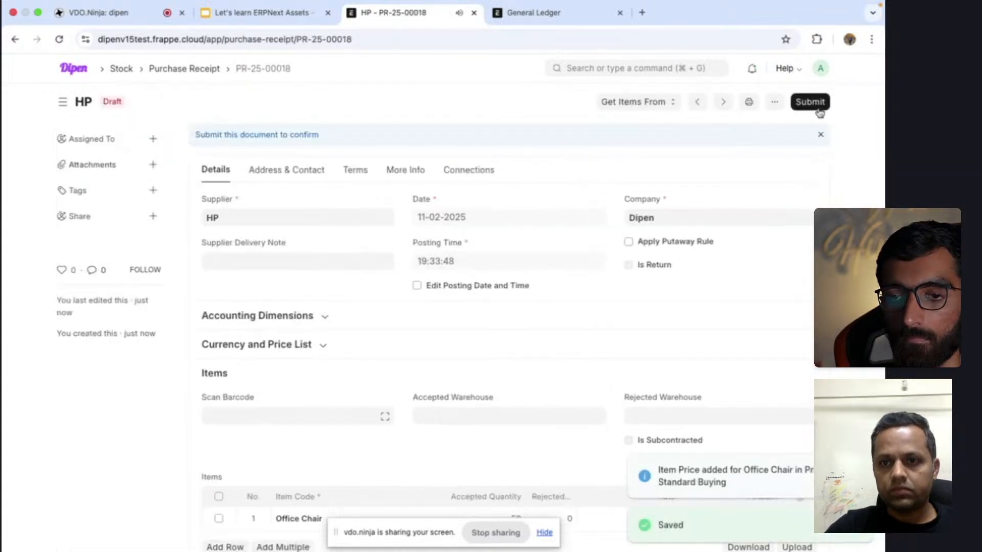
pyautogui.click(819, 107)
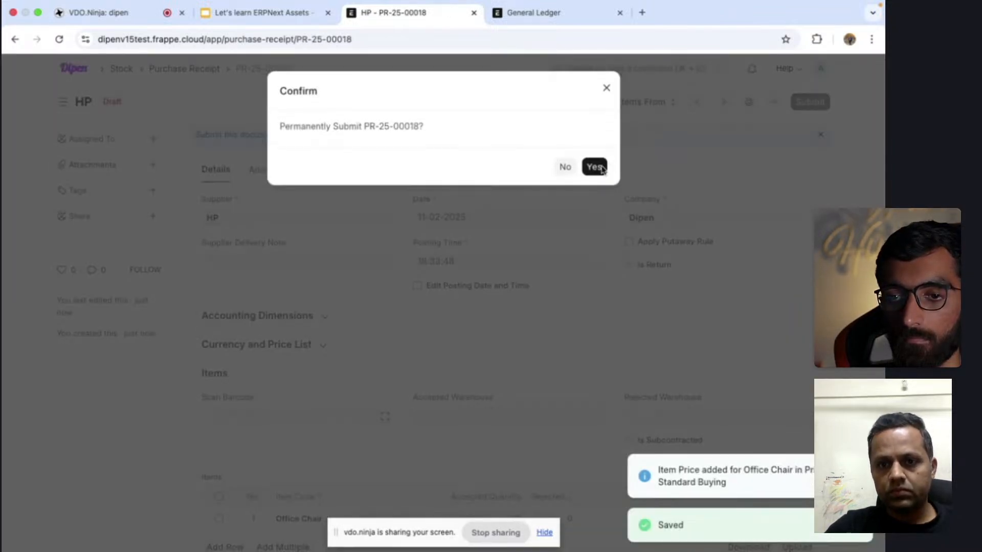
pyautogui.click(596, 168)
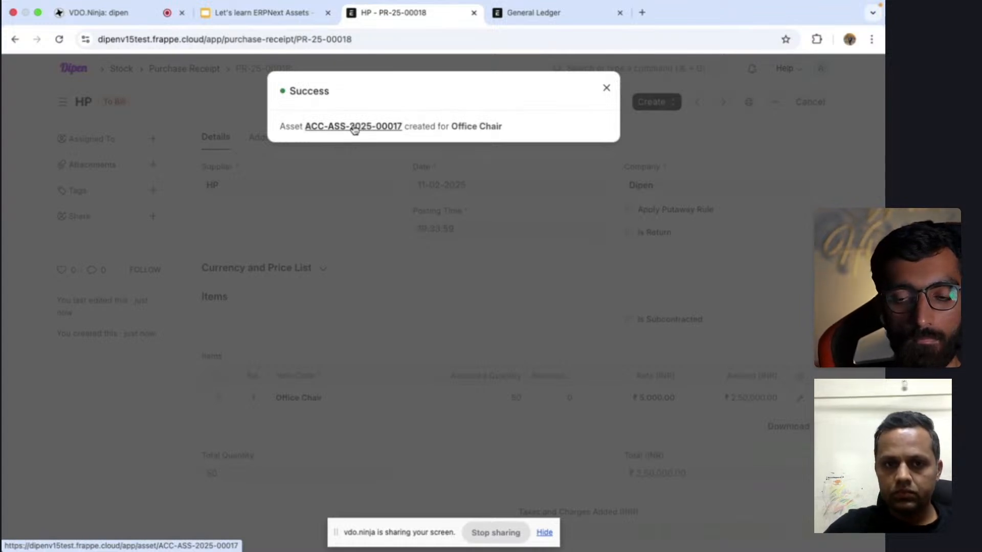
# Open the asset created for Office Chair and examine the asset quantity in its purchase details.
pyautogui.click(354, 127)
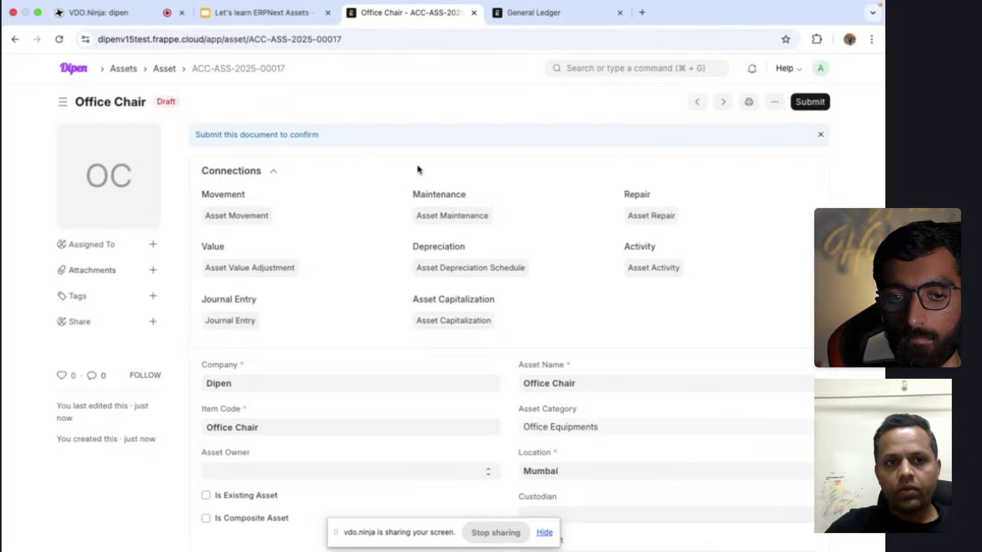
pyautogui.scroll(-6, 451, 218)
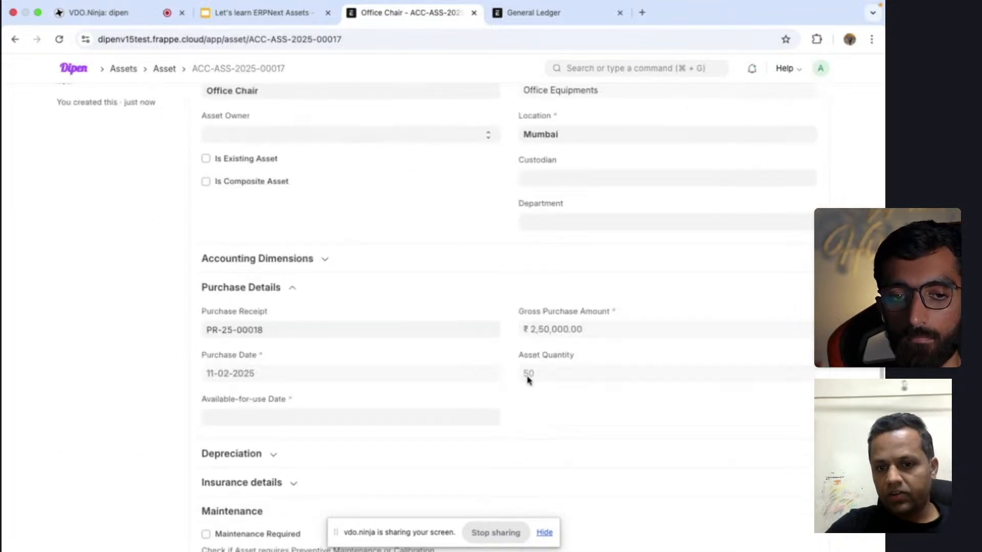
pyautogui.moveTo(516, 354); pyautogui.dragTo(576, 356)
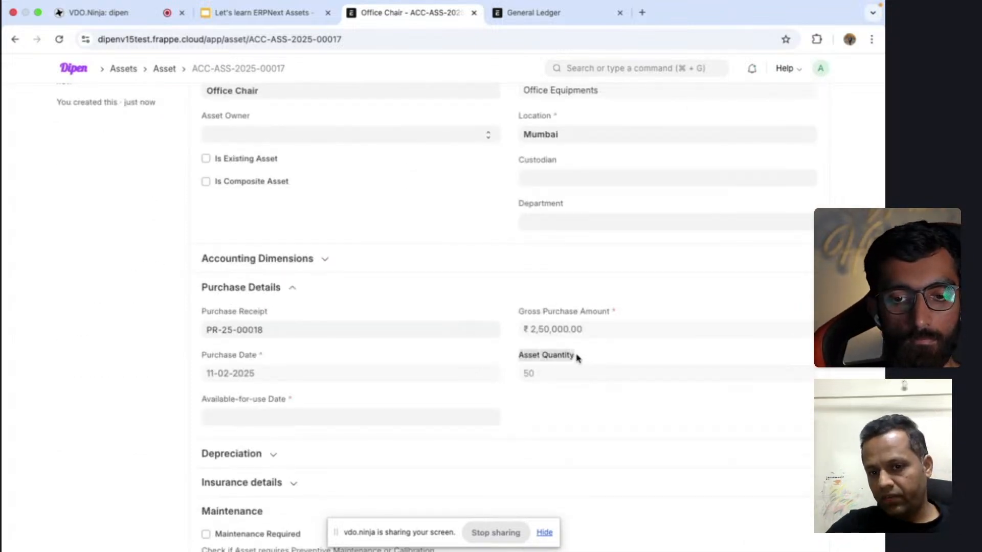
pyautogui.click(529, 384)
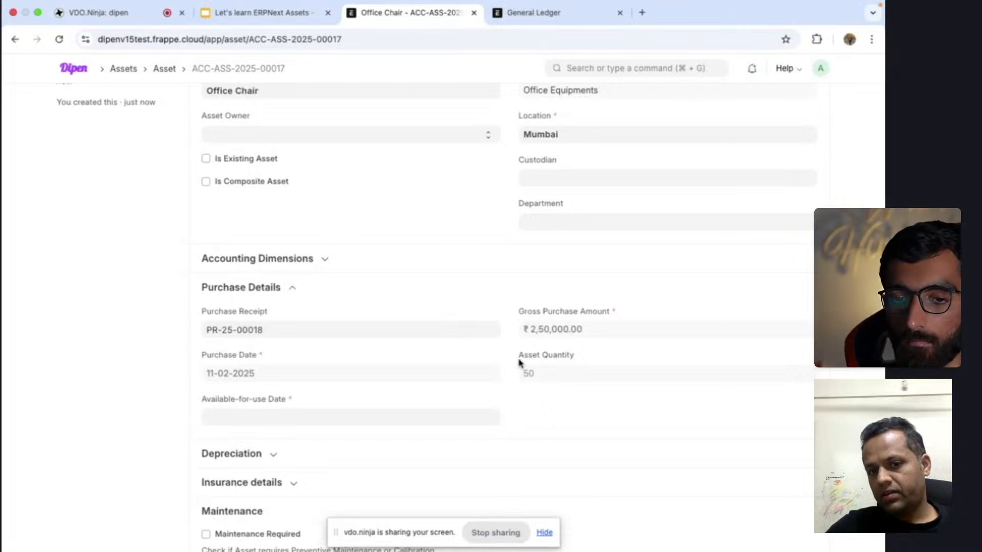
pyautogui.moveTo(518, 358); pyautogui.dragTo(566, 358)
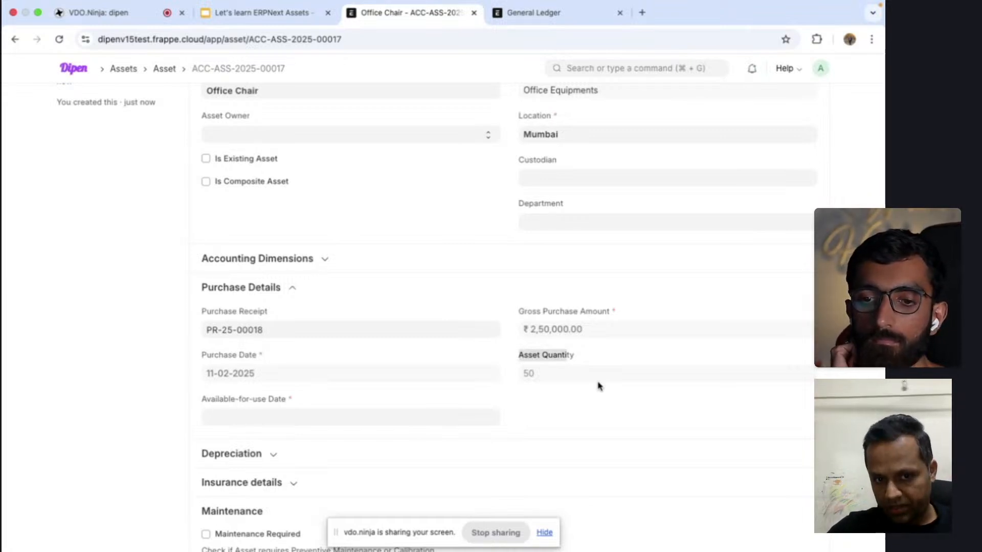
pyautogui.click(237, 420)
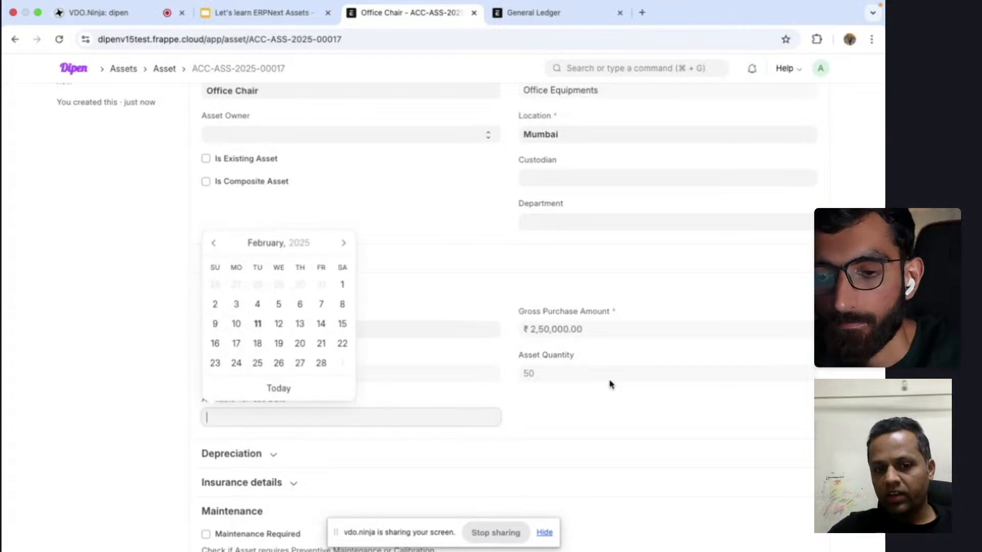
pyautogui.scroll(-5, 610, 384)
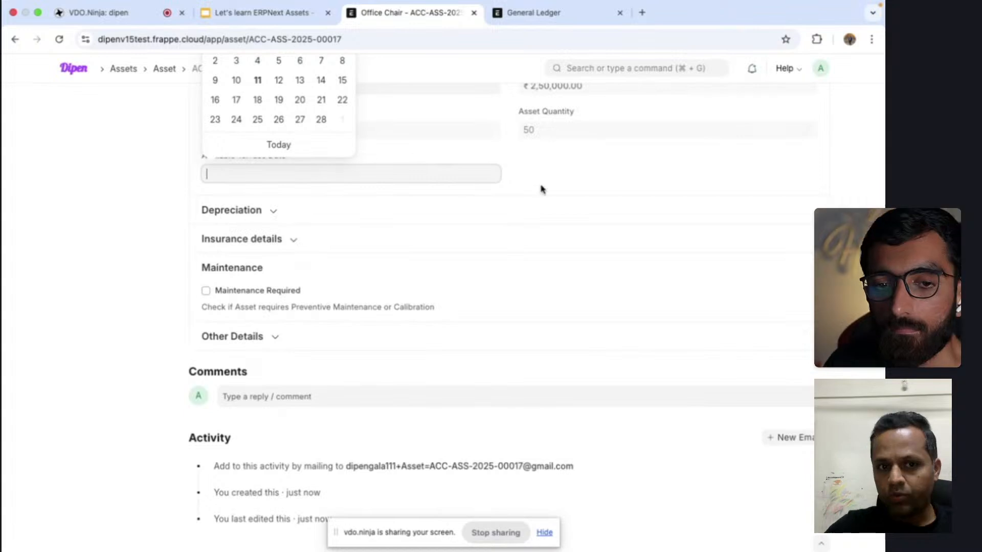
pyautogui.scroll(8, 568, 184)
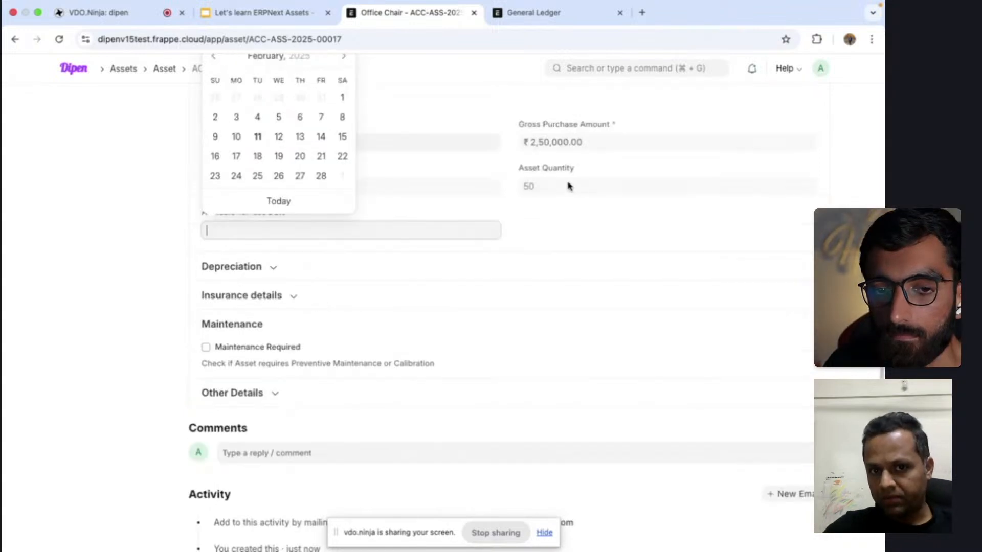
pyautogui.click(107, 306)
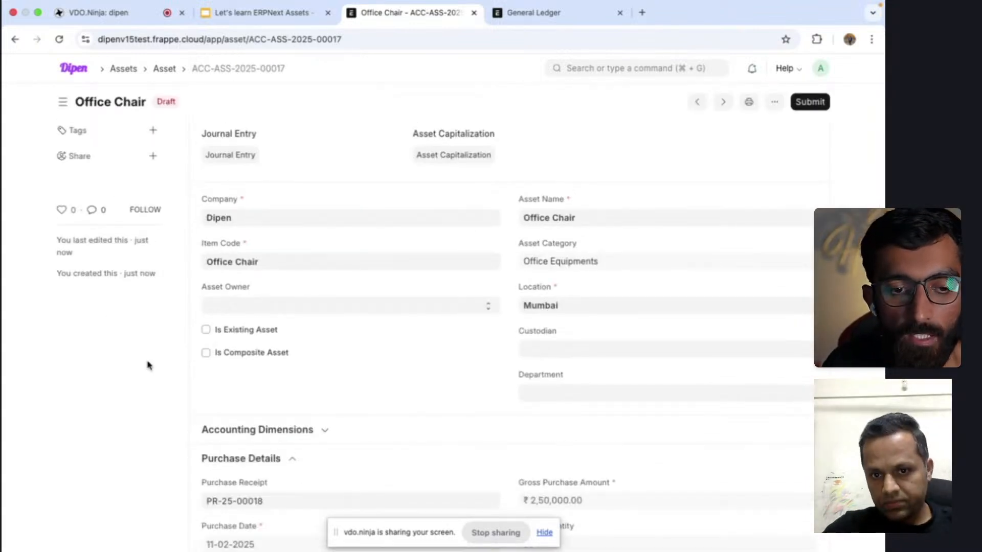
# Switch to the Let's learn ERPNext Assets presentation in Google Slides.
pyautogui.scroll(3, 148, 368)
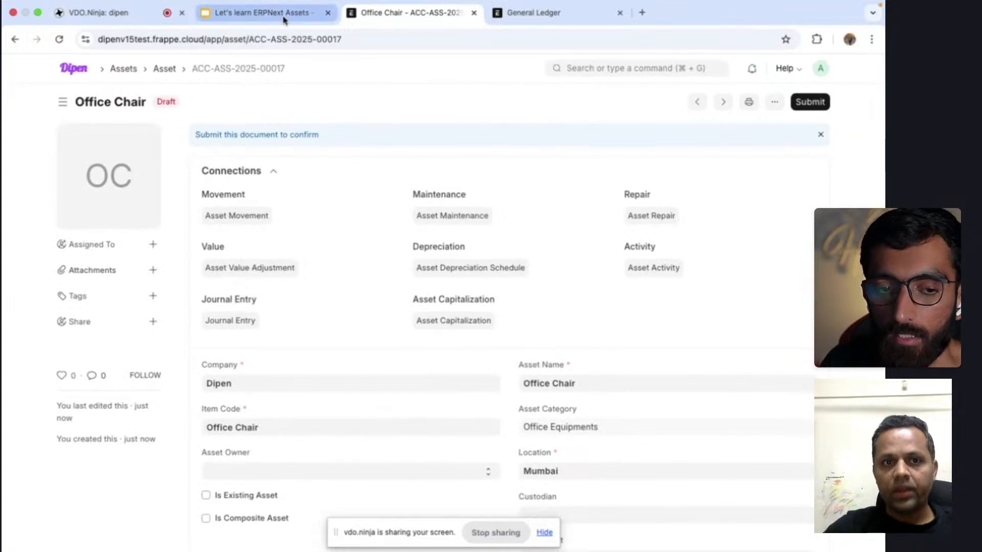
pyautogui.click(284, 19)
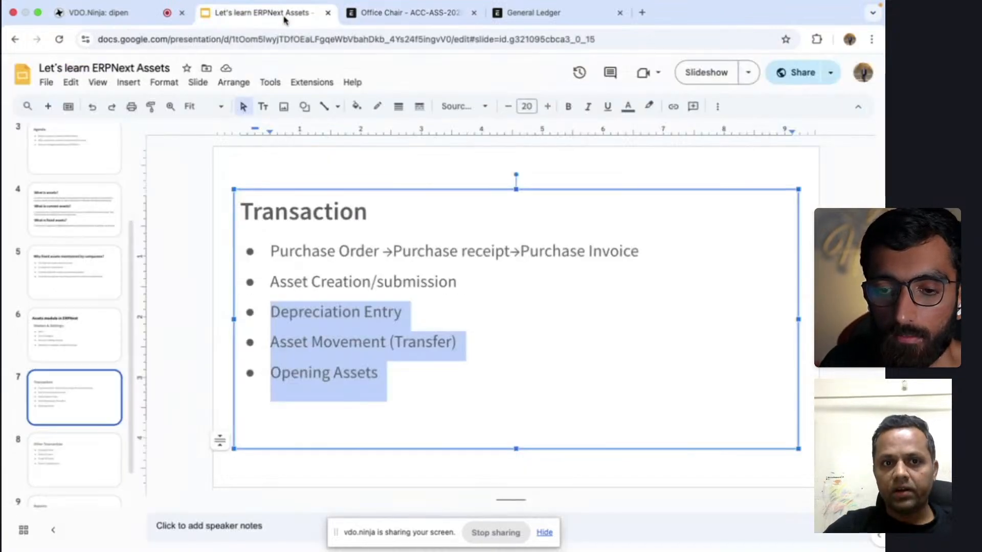
pyautogui.click(404, 13)
pyautogui.click(271, 17)
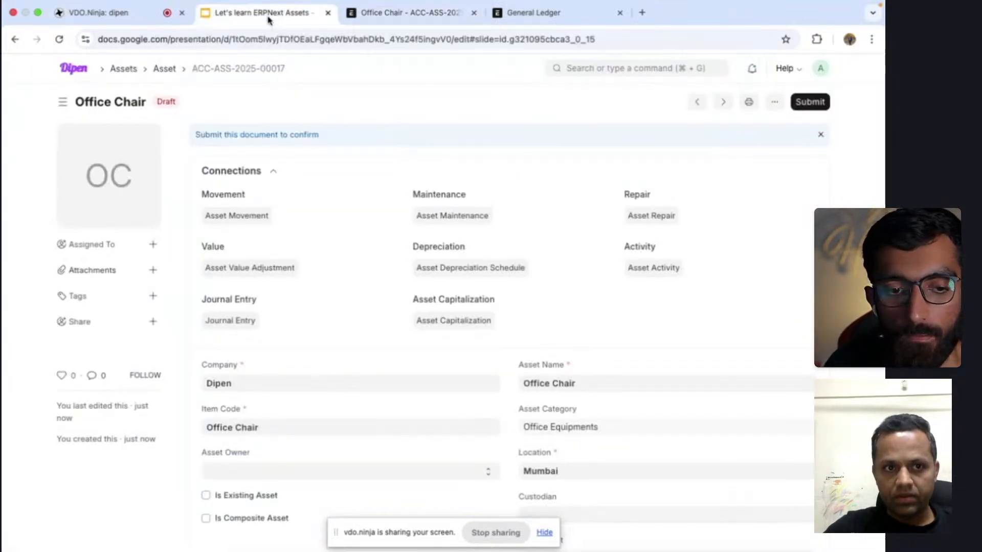
pyautogui.click(117, 19)
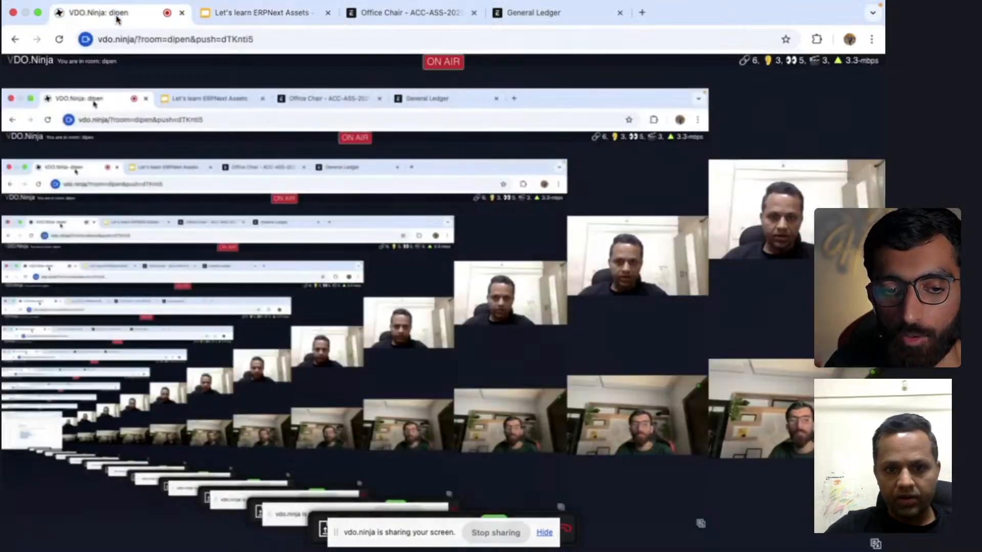
pyautogui.click(232, 20)
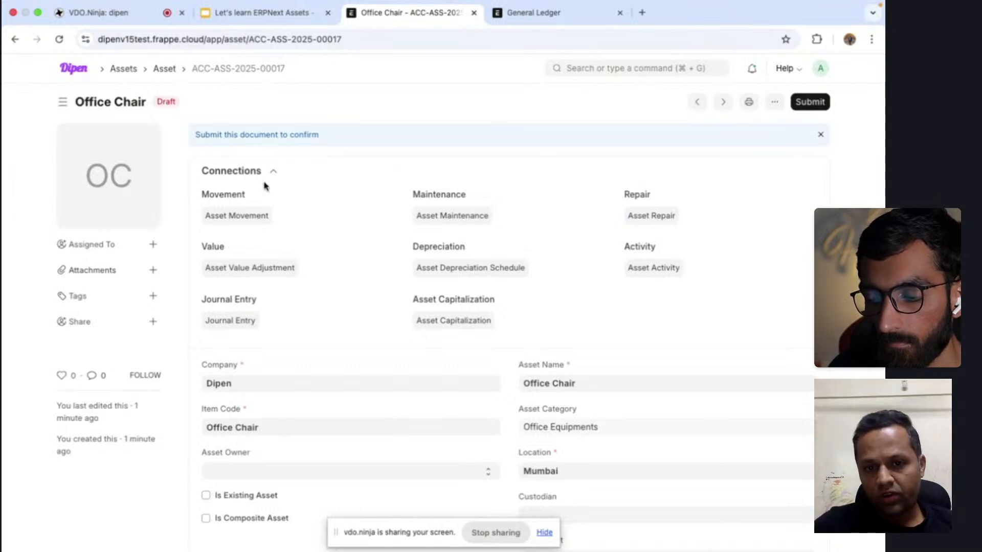
# Examine the draft Office Chair asset's connections, category, location and purchase details.
pyautogui.scroll(-5, 575, 288)
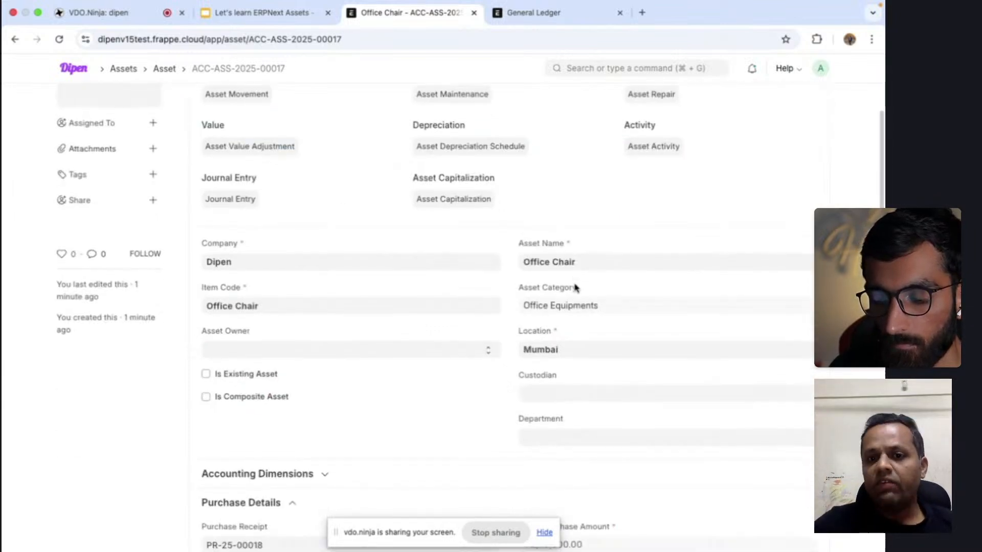
pyautogui.scroll(3, 575, 288)
pyautogui.scroll(1, 575, 288)
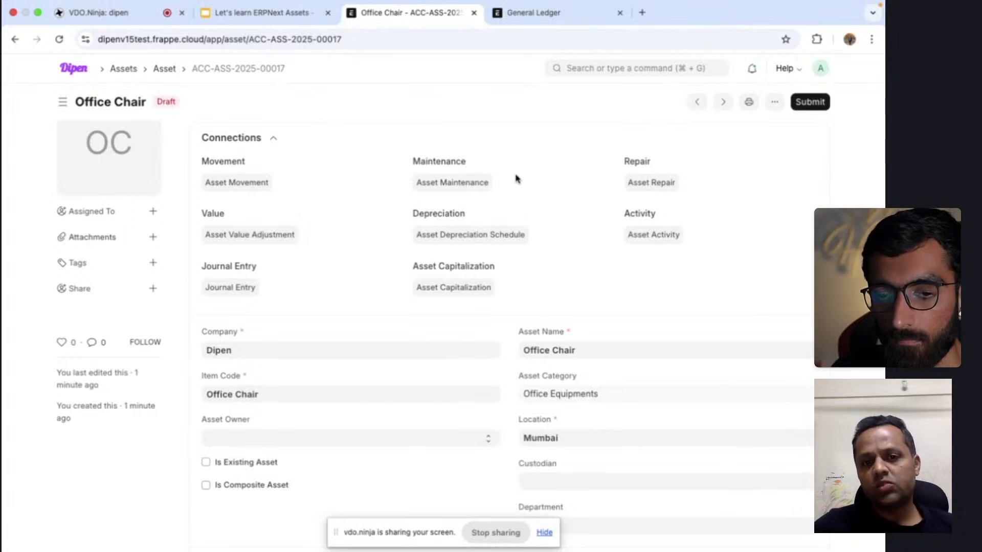
pyautogui.scroll(-2, 544, 306)
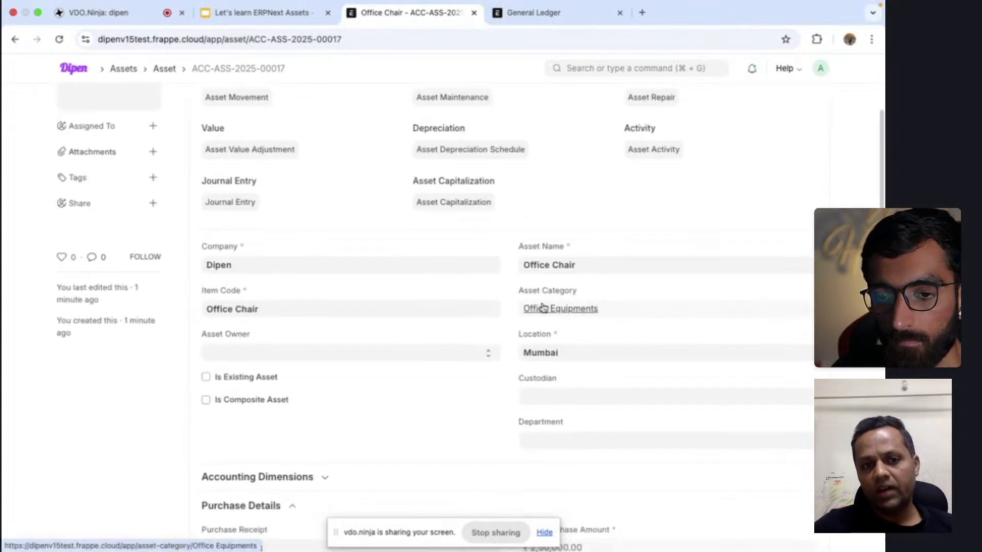
pyautogui.scroll(1, 543, 307)
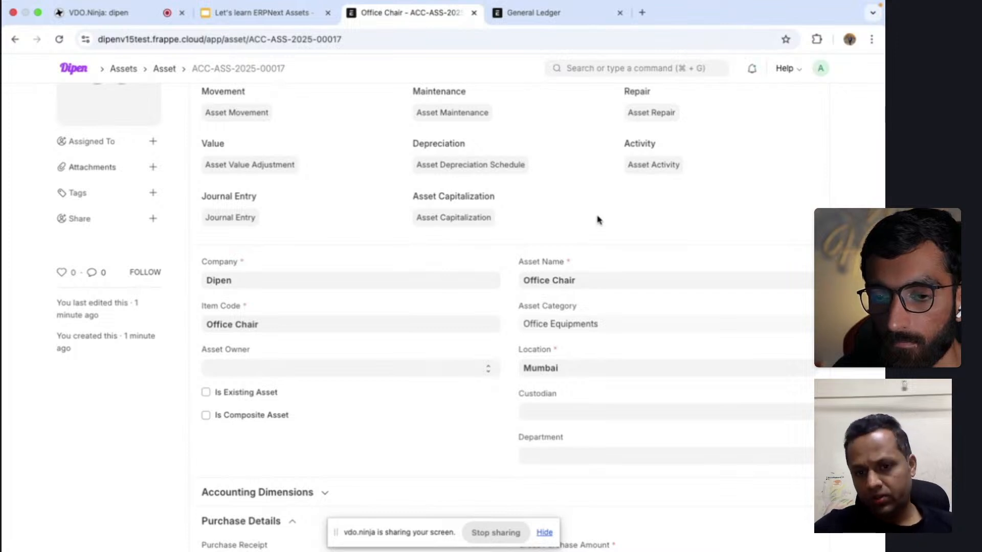
pyautogui.scroll(-5, 601, 213)
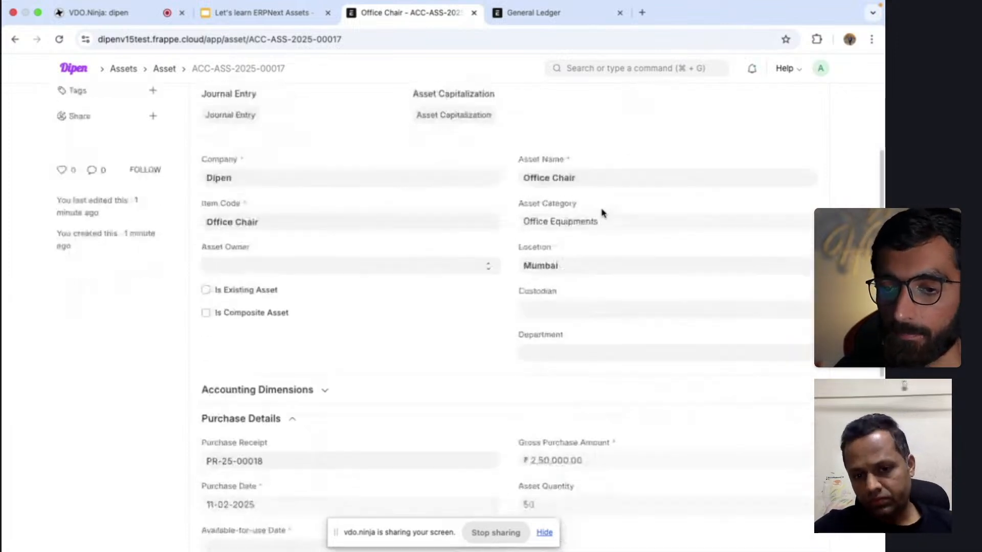
pyautogui.scroll(6, 601, 212)
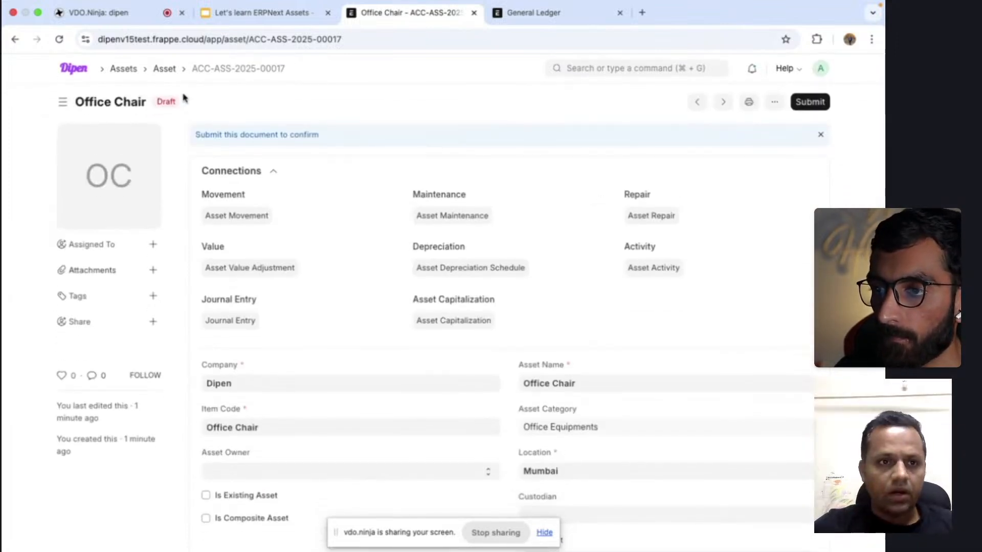
# Switch to the Let's learn ERPNext Assets presentation and review the Transaction slide's list down to Opening Assets.
pyautogui.click(285, 18)
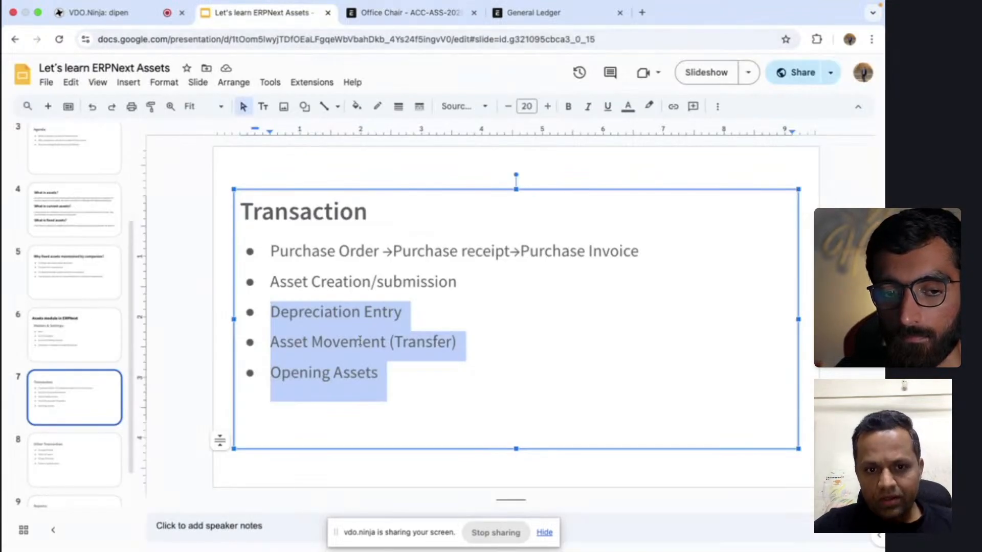
pyautogui.click(477, 334)
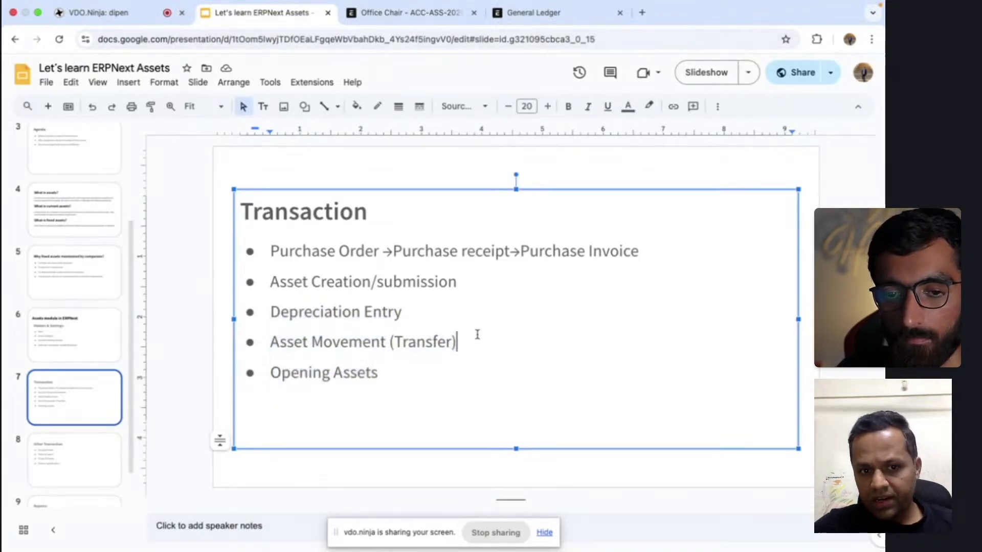
pyautogui.click(394, 372)
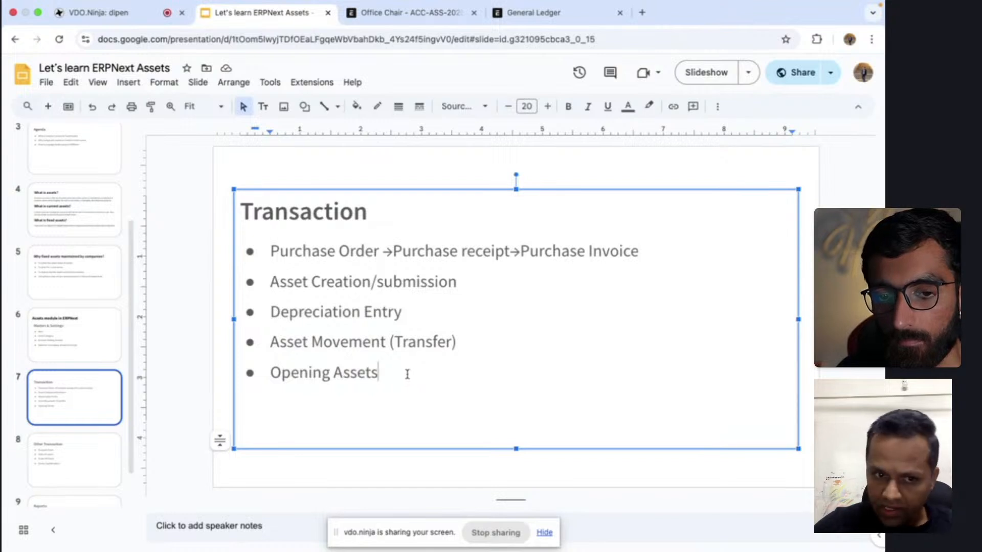
pyautogui.click(270, 377)
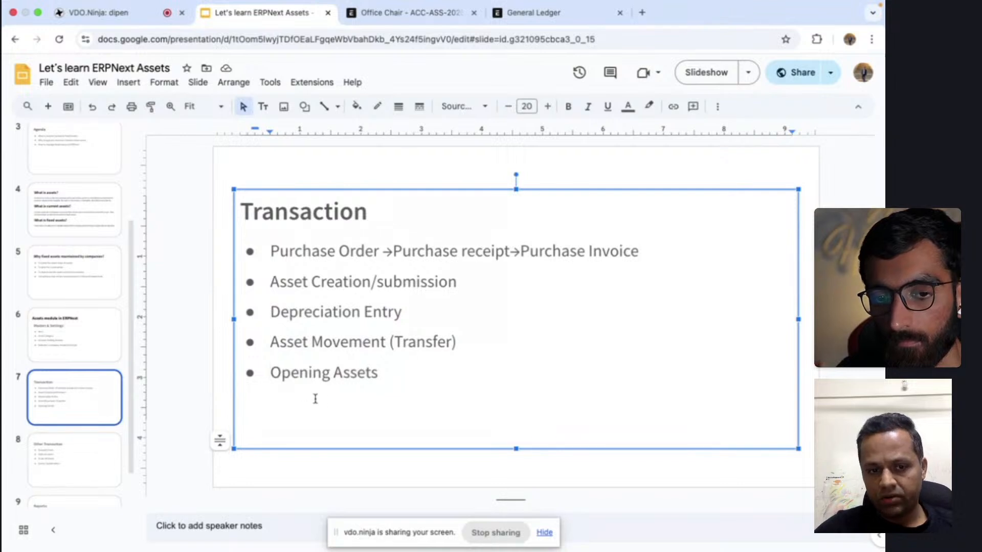
# Switch back to ERPNext, find the Journal Entry list and start a new journal entry.
pyautogui.click(437, 15)
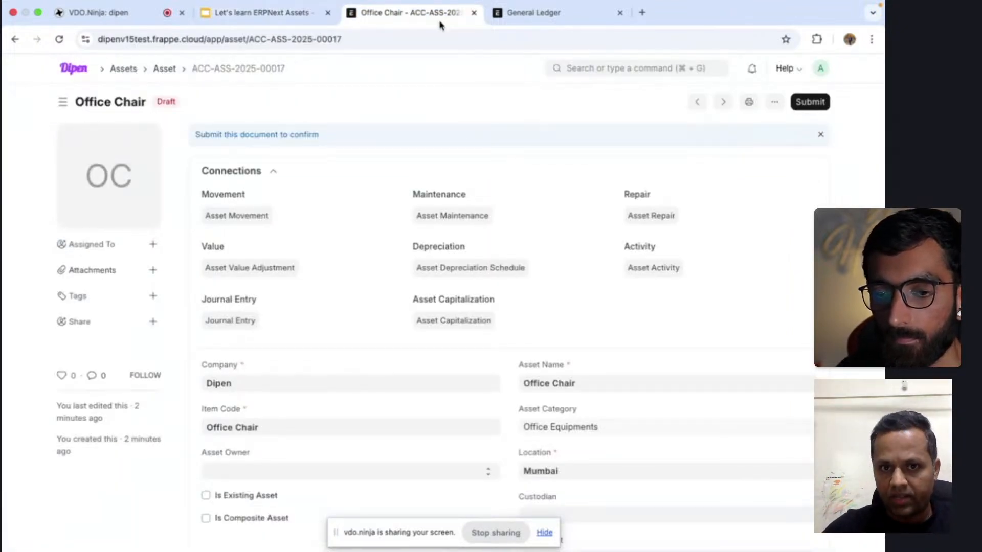
pyautogui.click(579, 73)
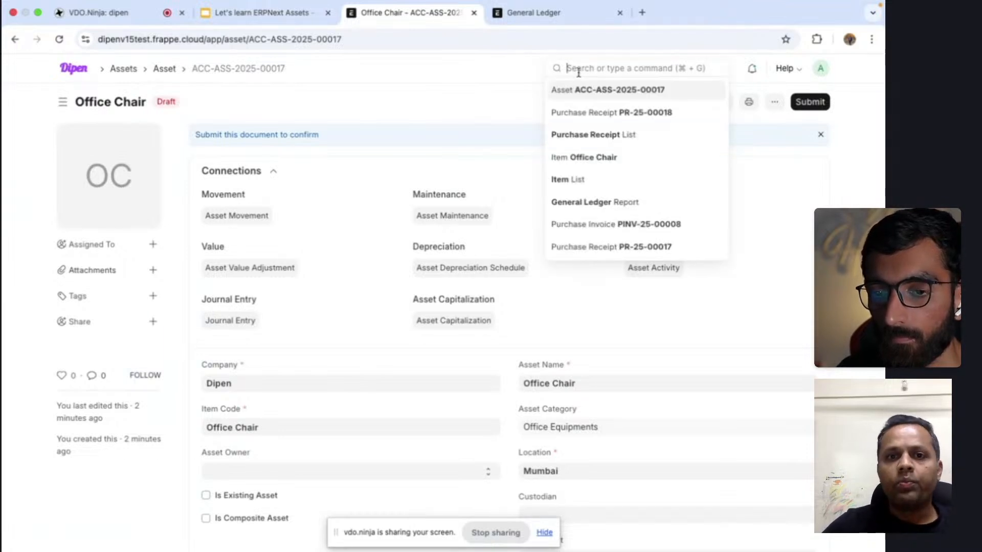
pyautogui.write('jo')
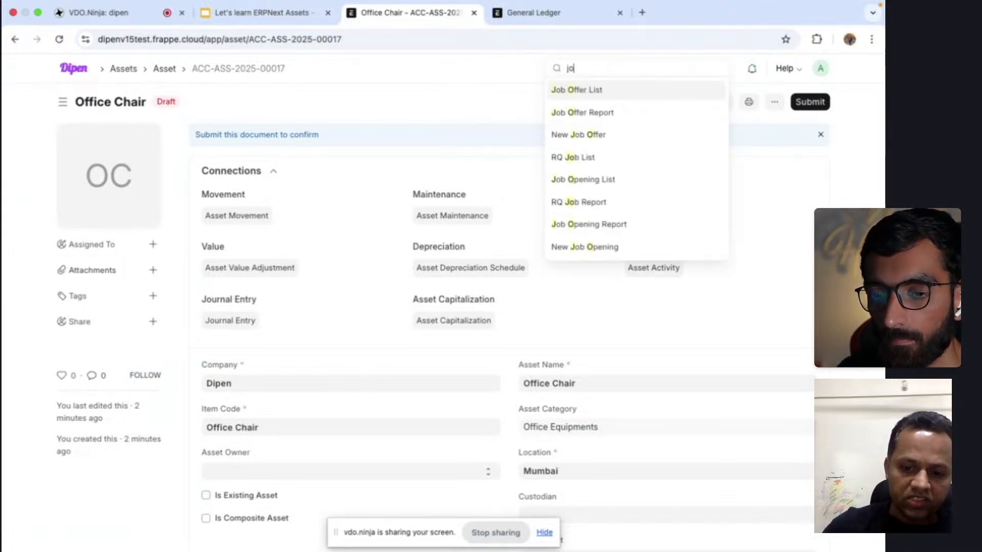
pyautogui.write('urnal ent')
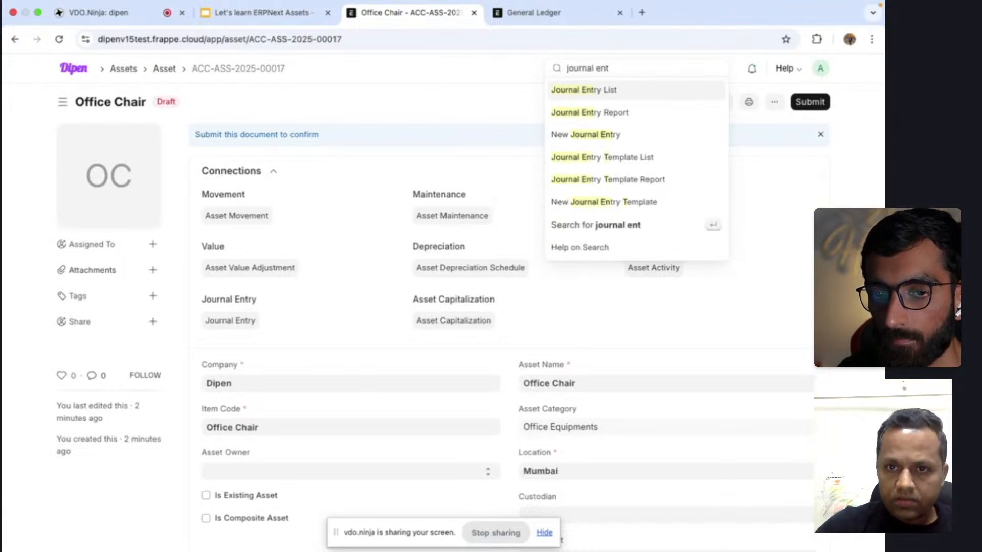
pyautogui.click(579, 88)
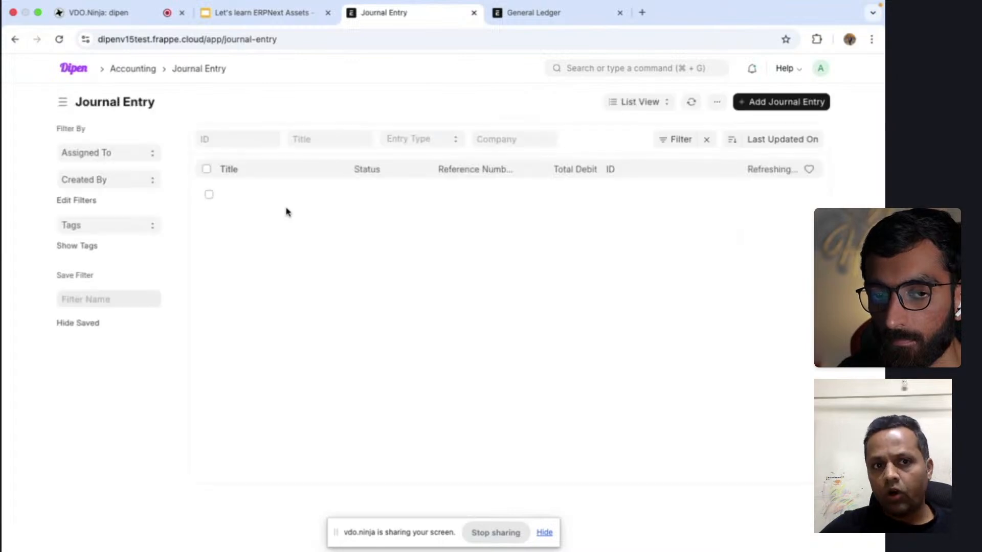
pyautogui.click(797, 104)
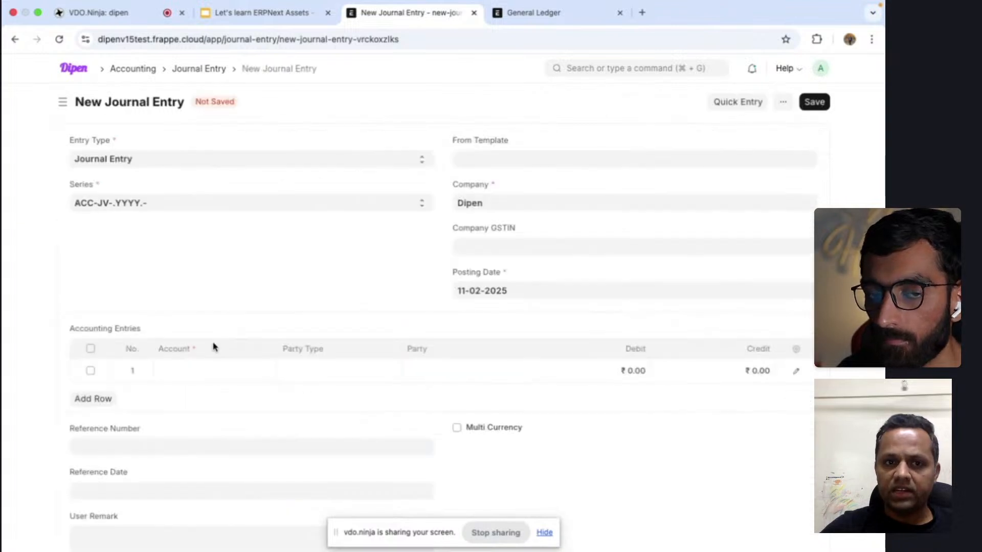
# Set the journal entry's type to Opening Entry and its Is Opening option to Yes.
pyautogui.click(171, 365)
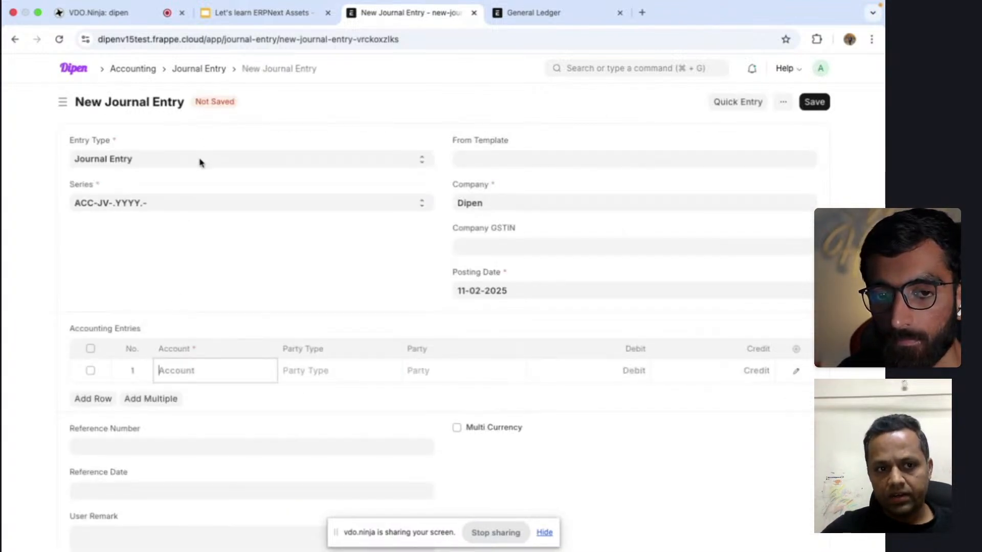
pyautogui.click(199, 161)
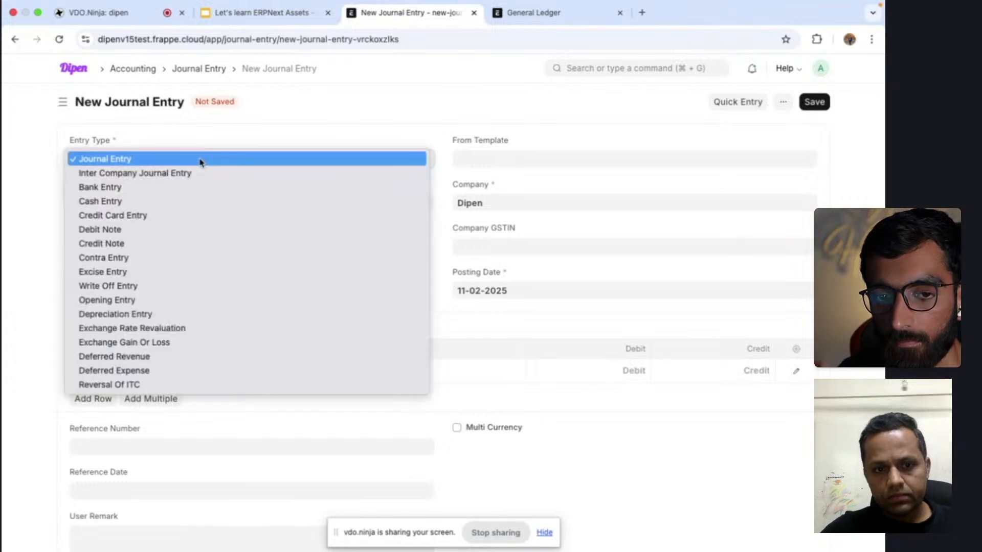
pyautogui.press('o')
pyautogui.press('Return')
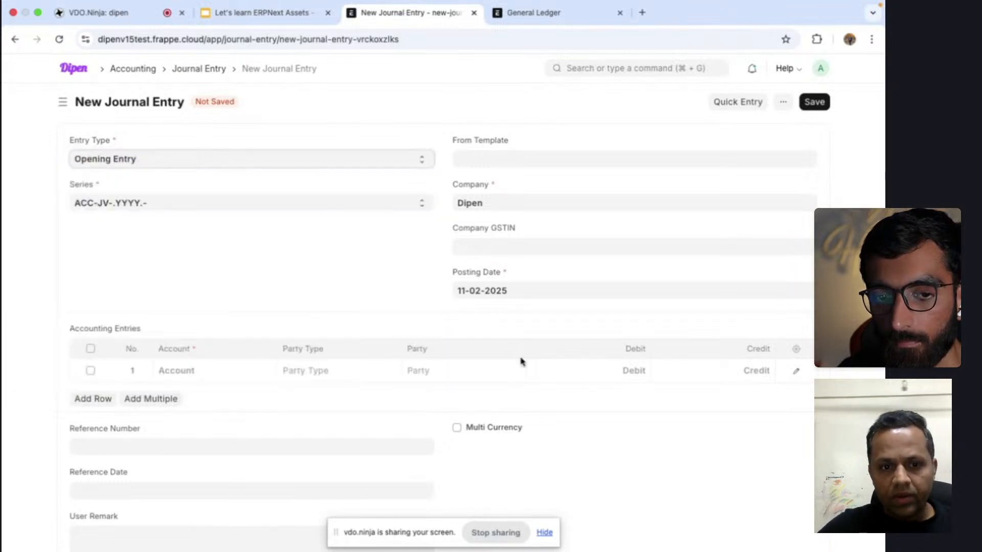
pyautogui.scroll(-4, 386, 337)
pyautogui.click(163, 527)
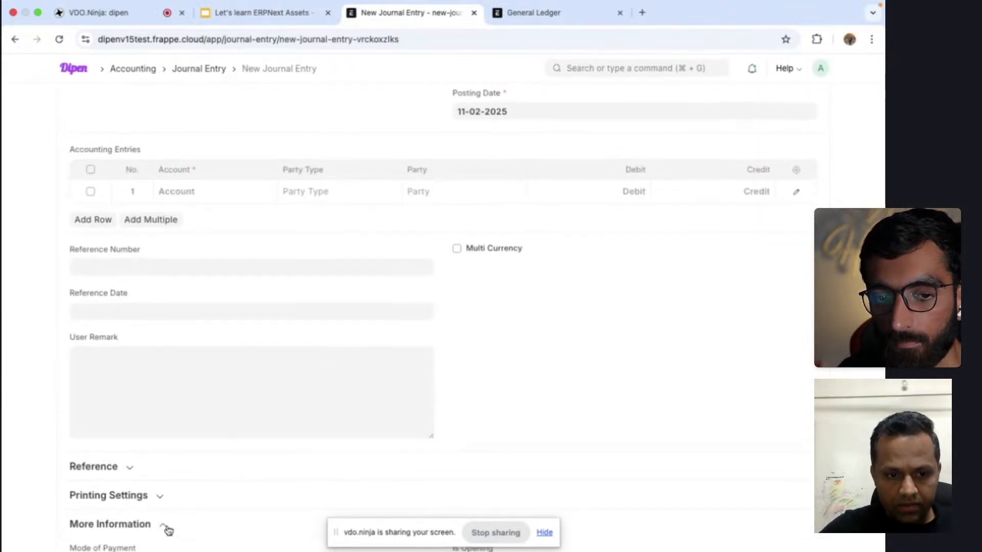
pyautogui.scroll(-2, 320, 482)
pyautogui.click(638, 518)
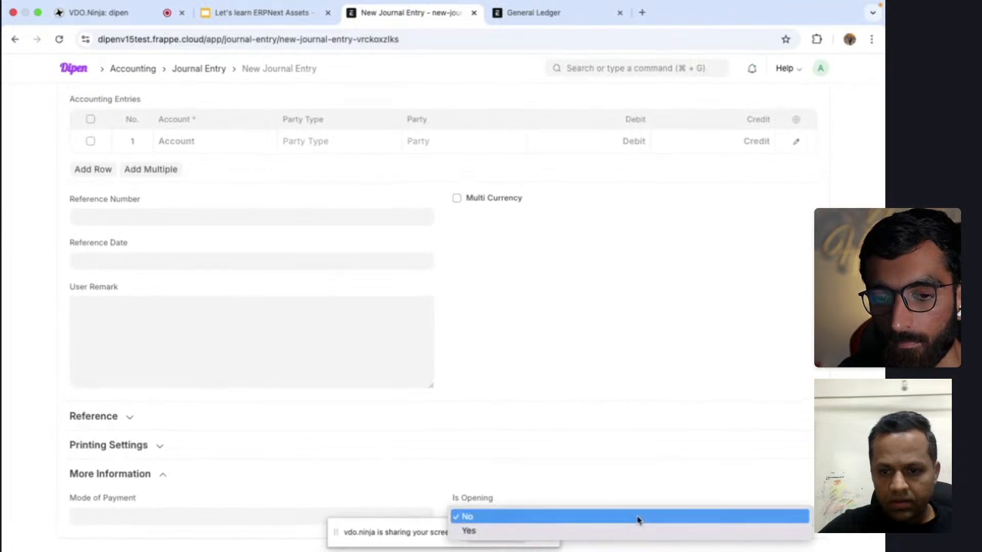
pyautogui.click(626, 529)
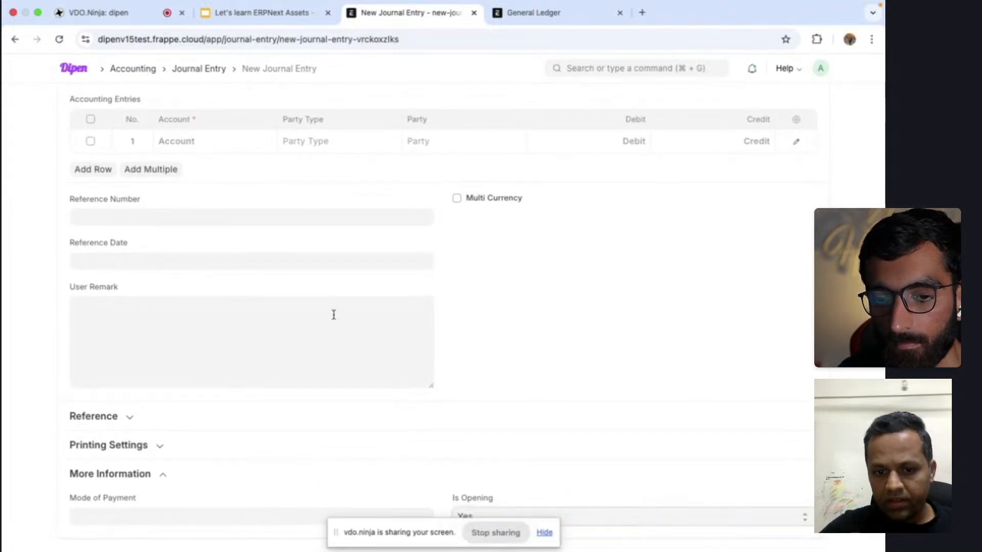
# Fill the first accounting row with the Plants and Machineries - D account and a debit of 1000000.
pyautogui.scroll(3, 333, 316)
pyautogui.click(228, 294)
pyautogui.write('pl')
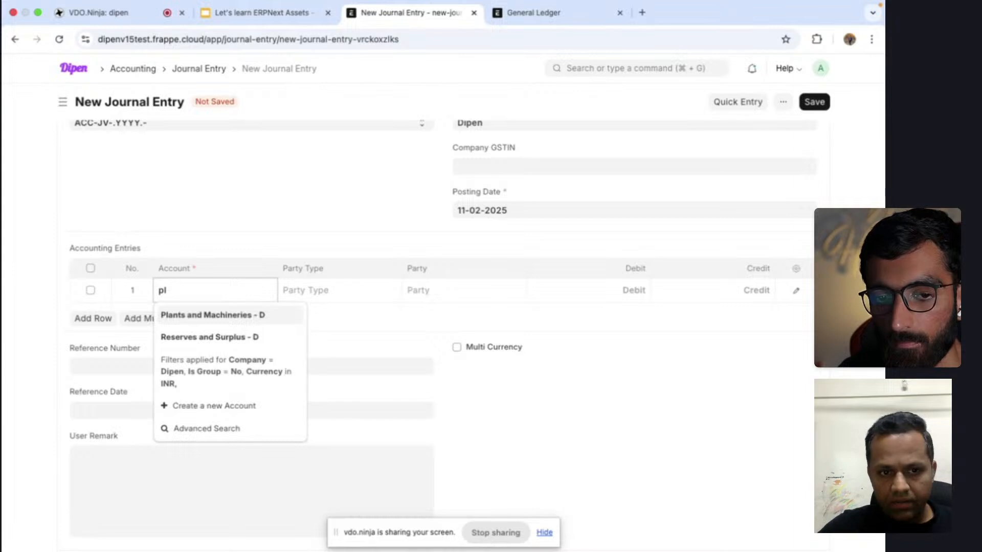
pyautogui.click(235, 315)
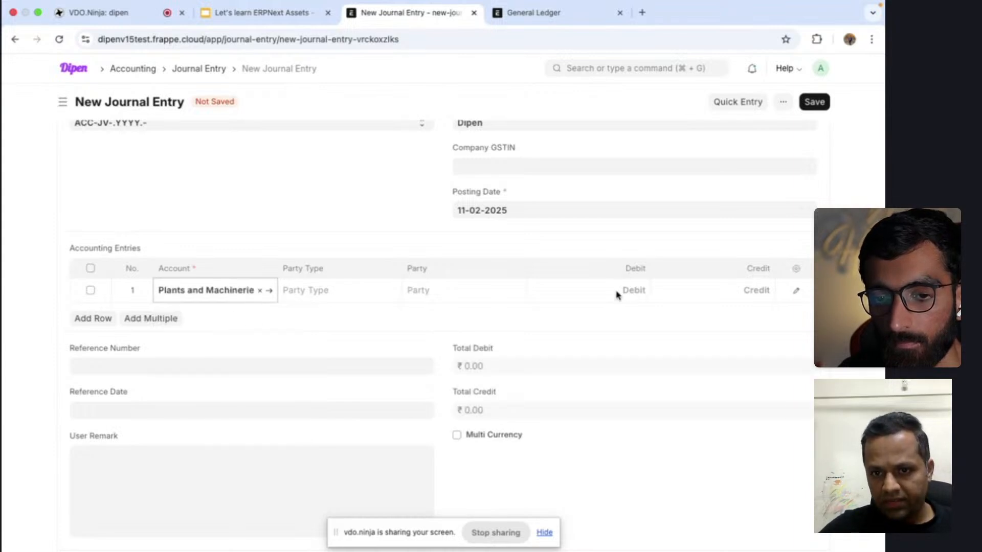
pyautogui.click(599, 289)
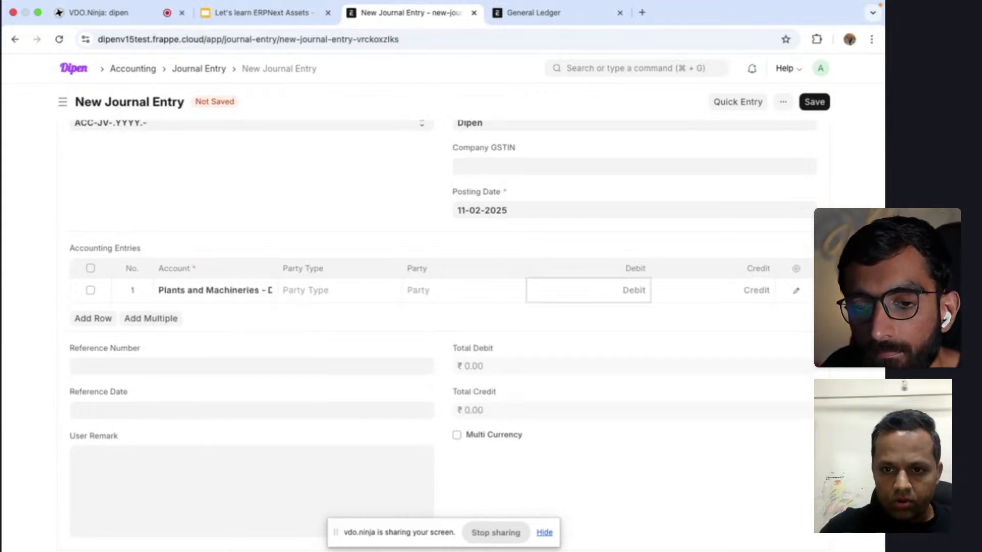
pyautogui.write('10,00,')
pyautogui.write('000000')
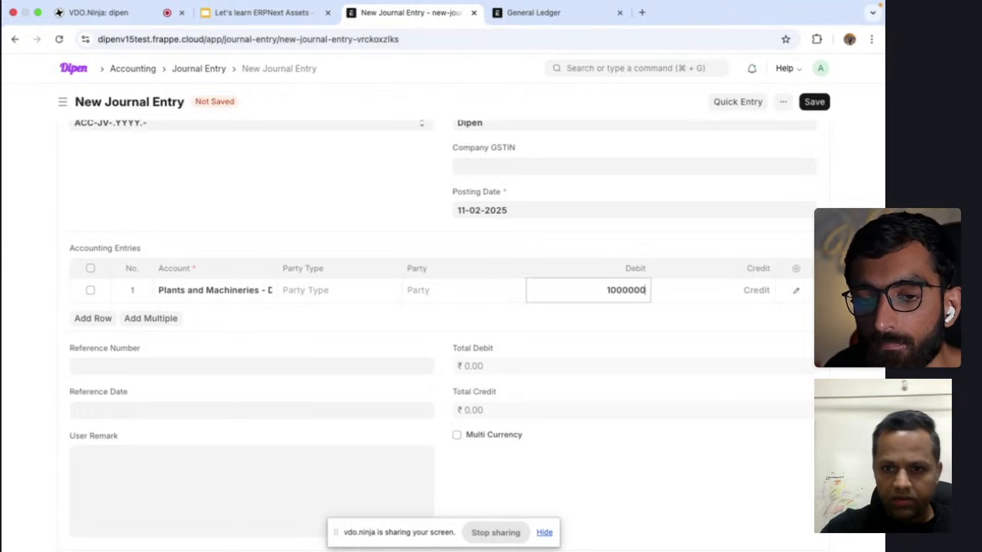
pyautogui.click(593, 332)
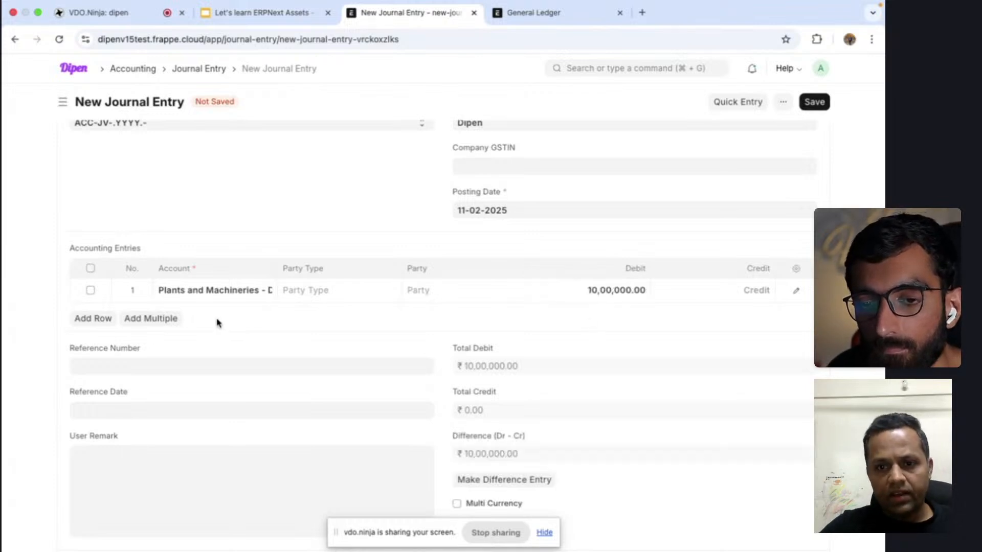
# Add a second accounting row for the balancing credit and set its account to Temporary Opening.
pyautogui.click(96, 320)
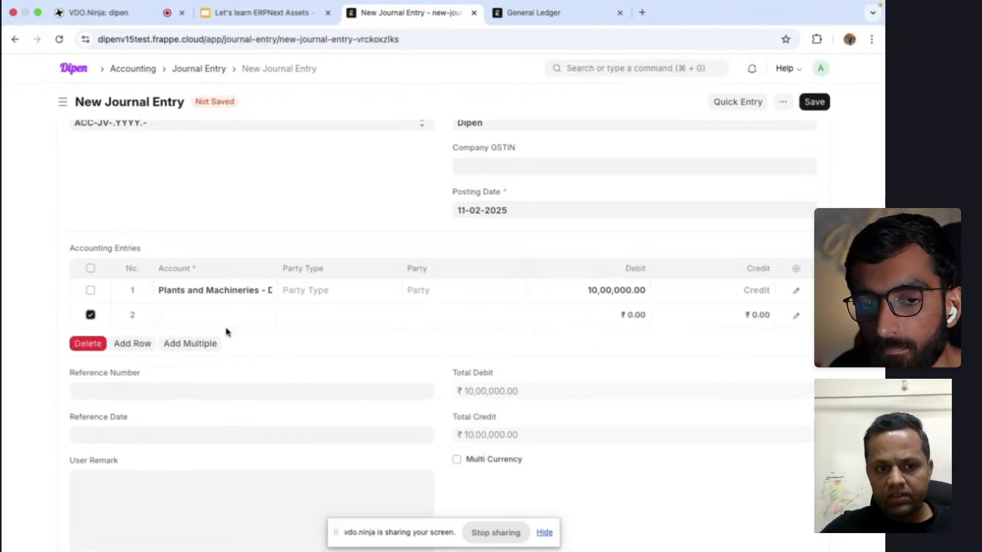
pyautogui.click(230, 317)
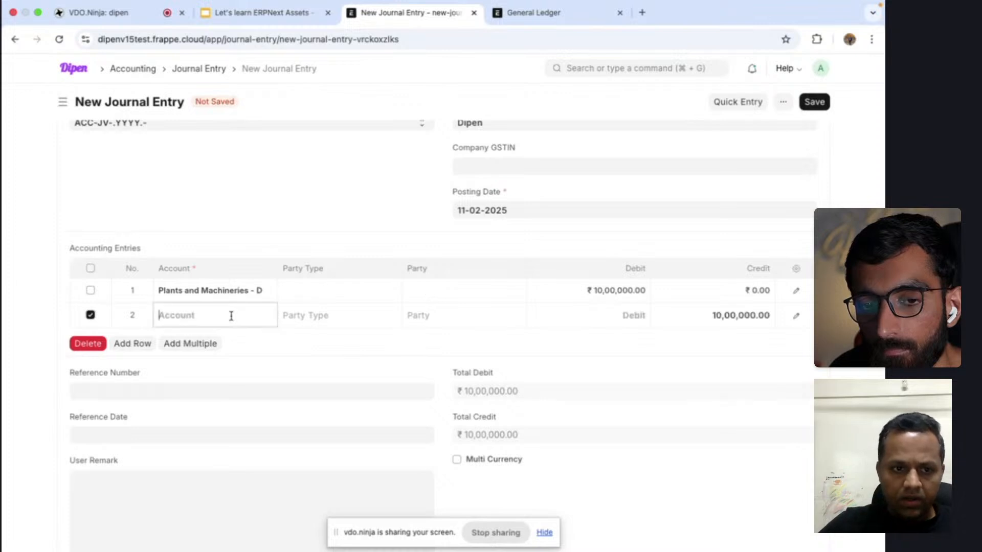
pyautogui.write('Temp')
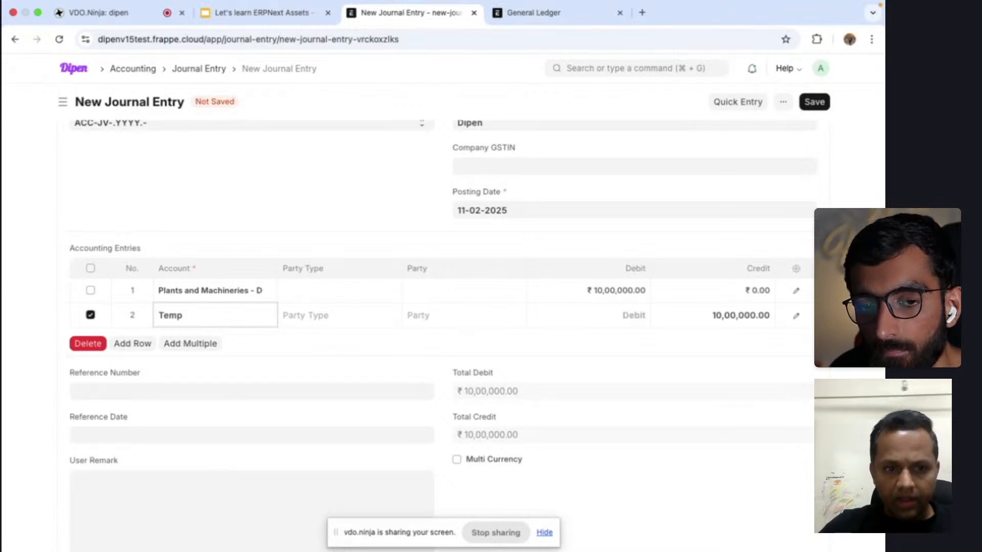
pyautogui.click(245, 341)
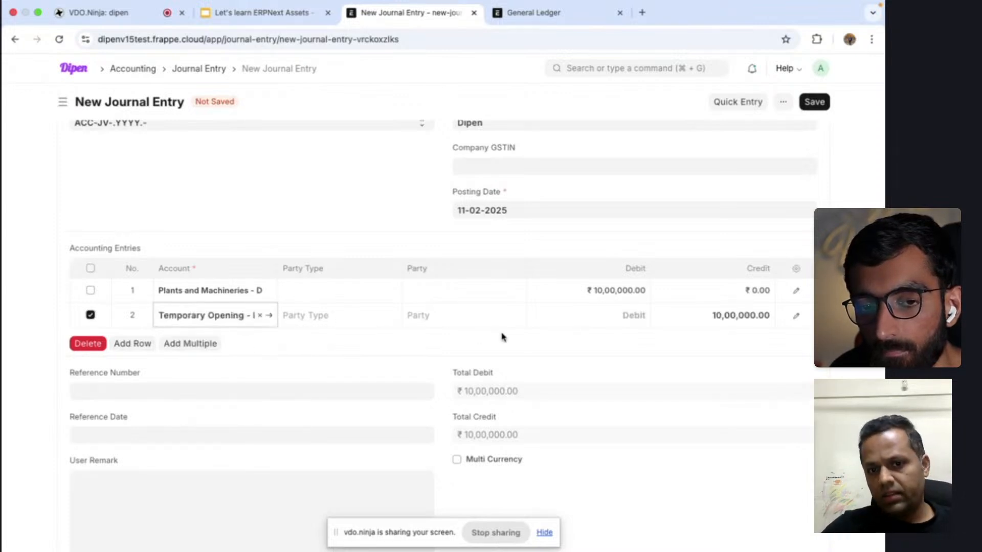
pyautogui.scroll(2, 504, 353)
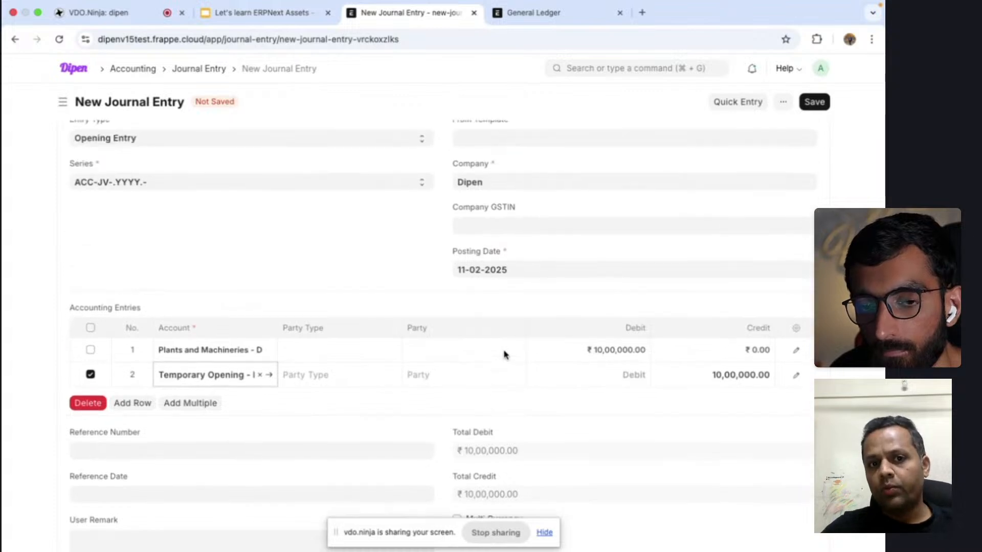
# Switch to the browser tab with the General Ledger, find the Asset list and start a new asset.
pyautogui.scroll(1, 504, 354)
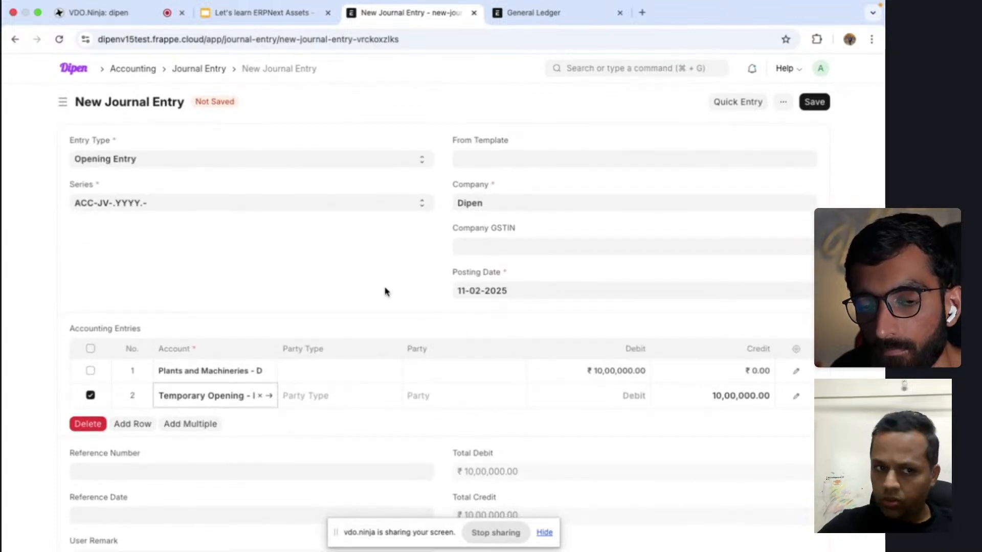
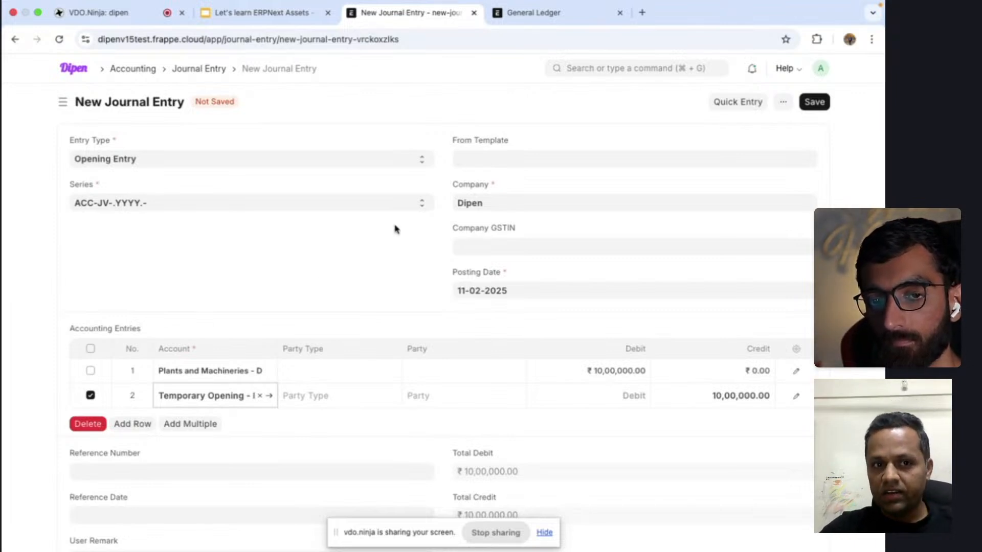
pyautogui.click(589, 68)
pyautogui.write('asse')
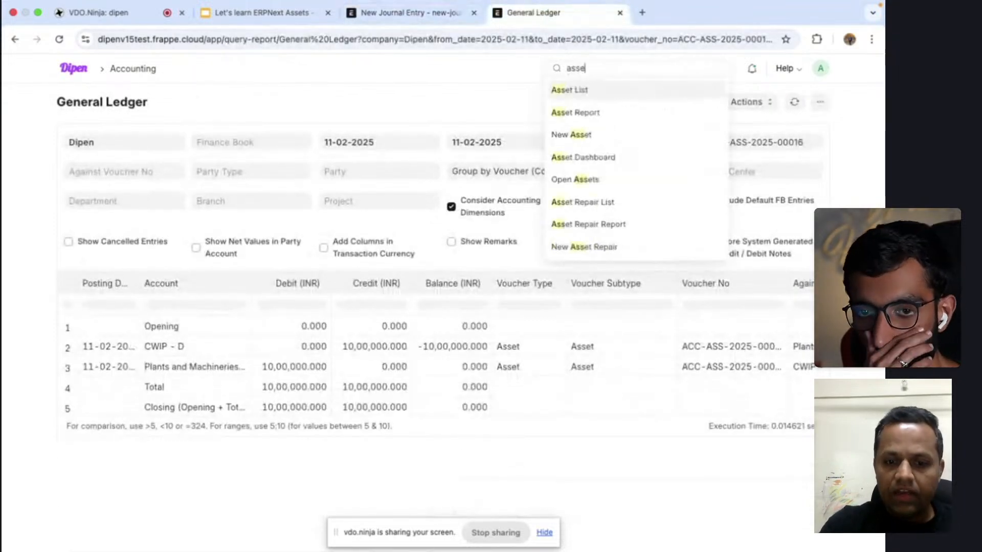
pyautogui.click(592, 94)
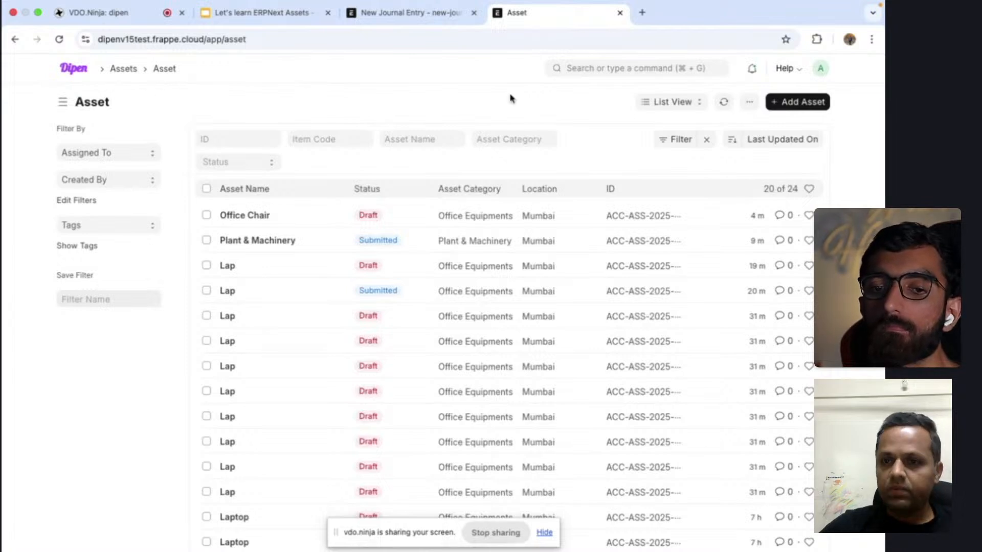
pyautogui.click(791, 109)
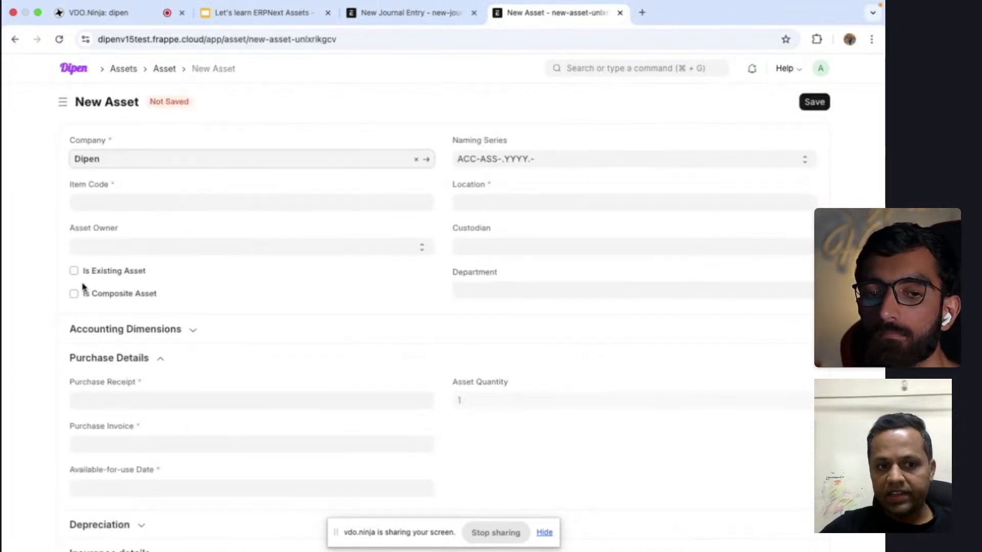
# Mark the new asset as an existing asset and set its item code to Plant & Machinery.
pyautogui.click(73, 271)
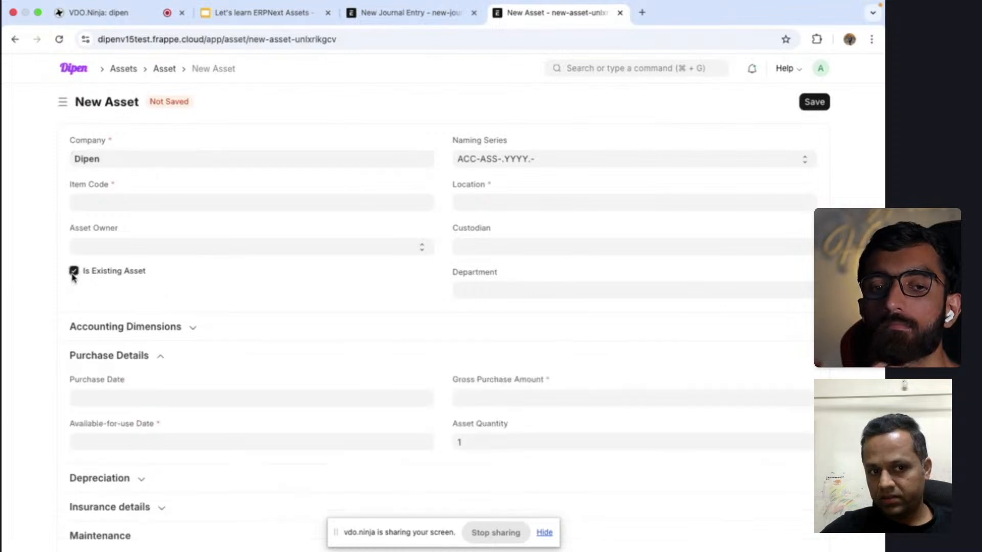
pyautogui.click(153, 202)
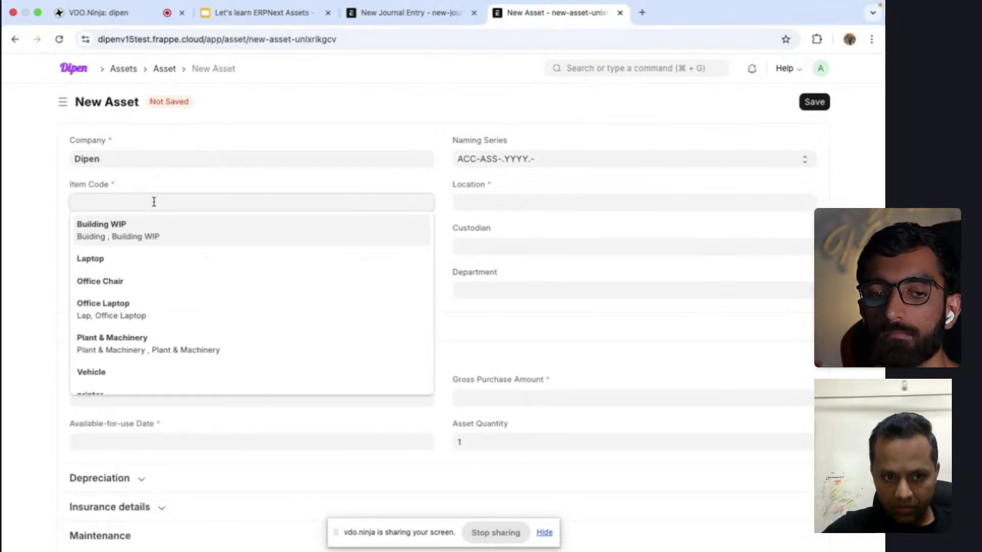
pyautogui.write('pl')
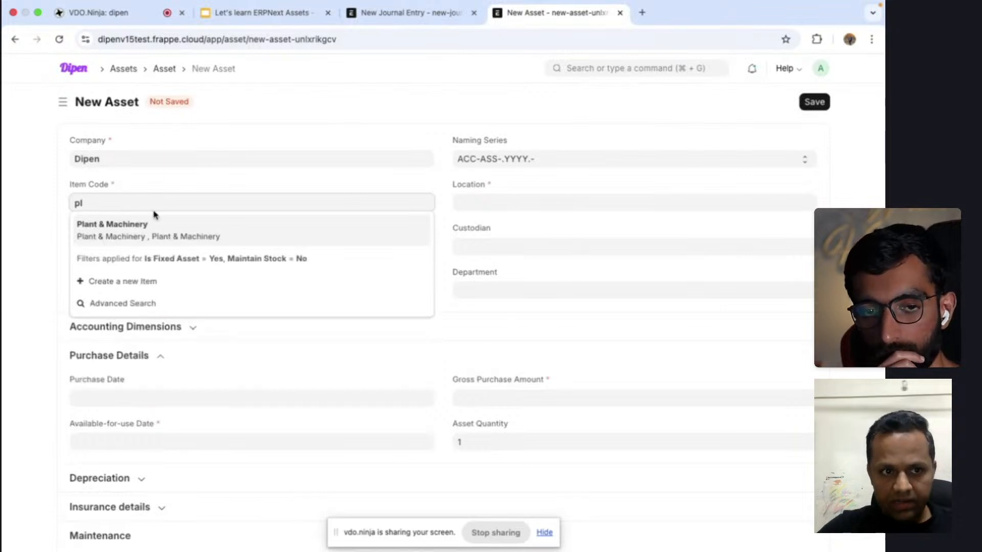
pyautogui.click(153, 228)
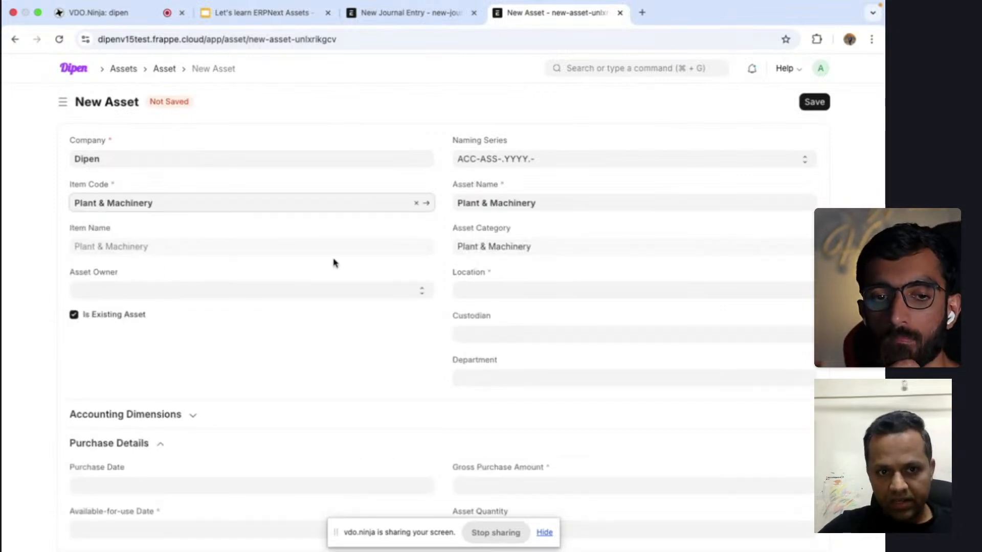
# Set the asset's location to Mumbai and its asset owner to Company.
pyautogui.click(468, 288)
pyautogui.click(489, 315)
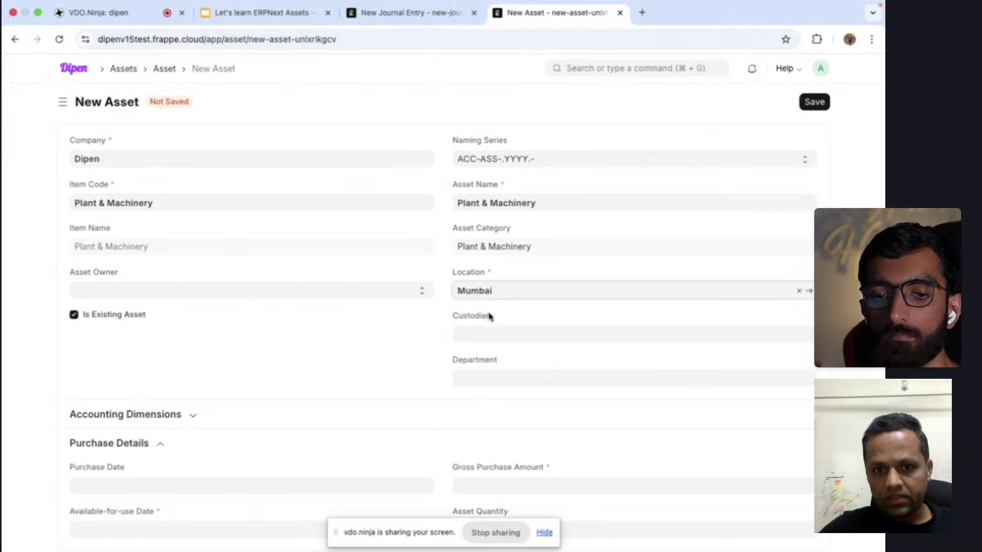
pyautogui.click(157, 290)
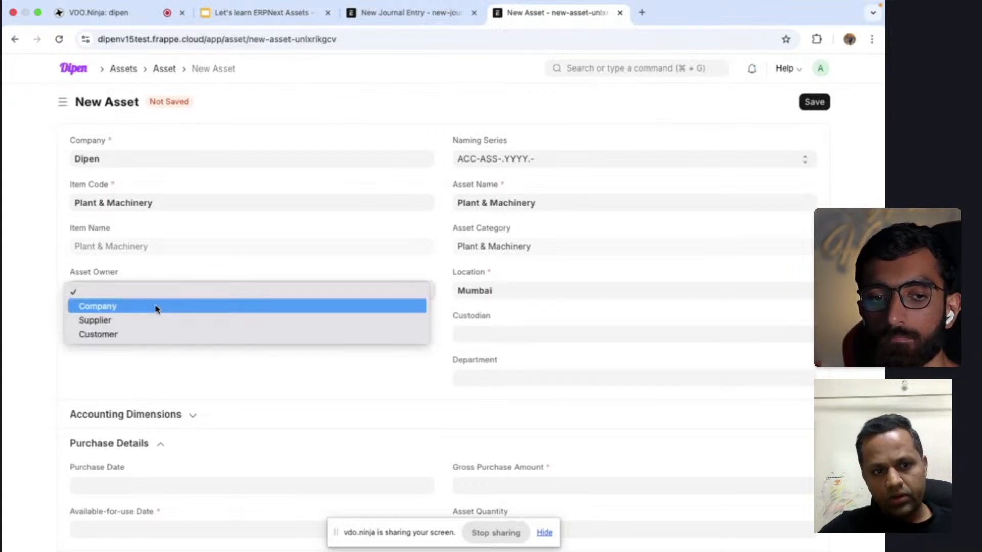
pyautogui.click(156, 307)
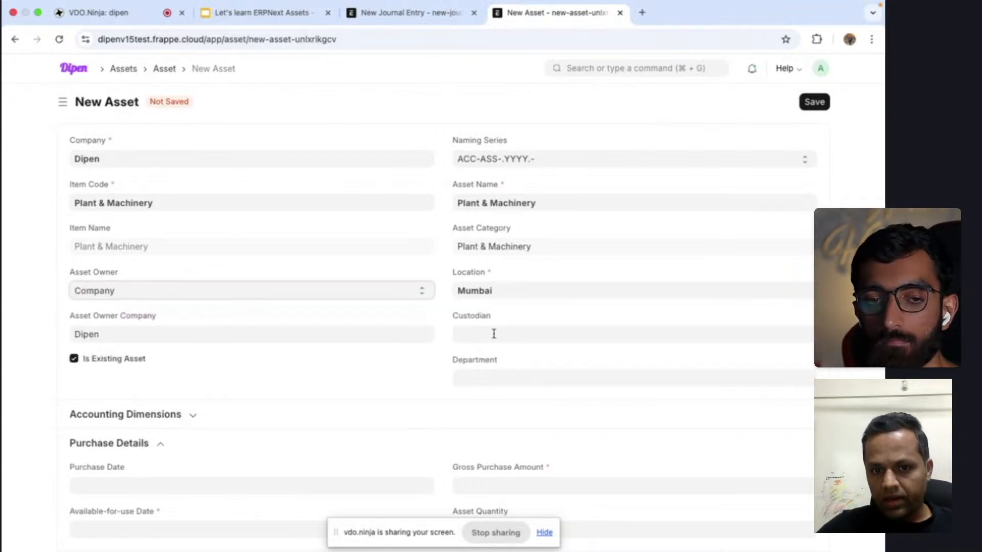
pyautogui.scroll(-2, 471, 412)
pyautogui.scroll(2, 471, 412)
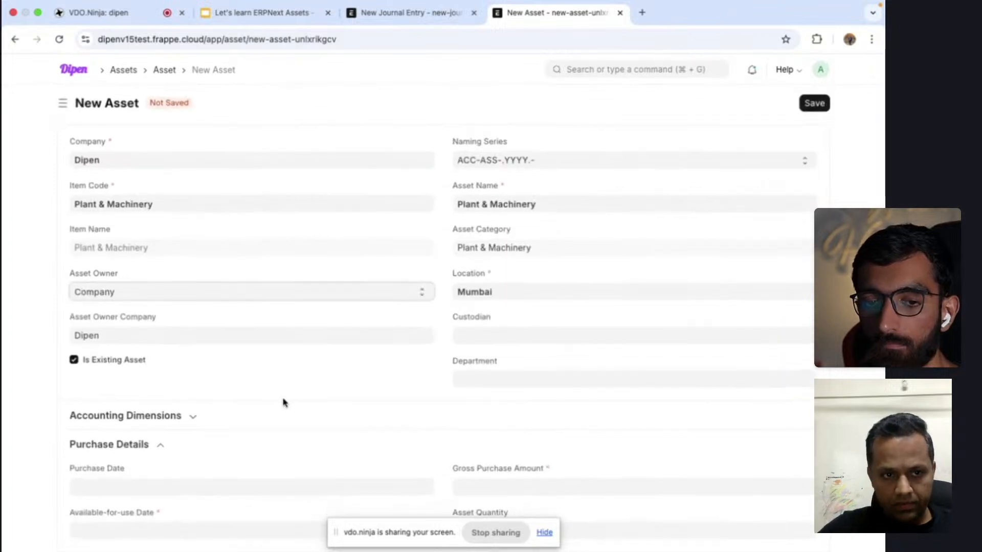
# Expand the asset's accounting dimensions and set its purchase date to 01-09-2024.
pyautogui.scroll(-5, 275, 401)
pyautogui.click(196, 290)
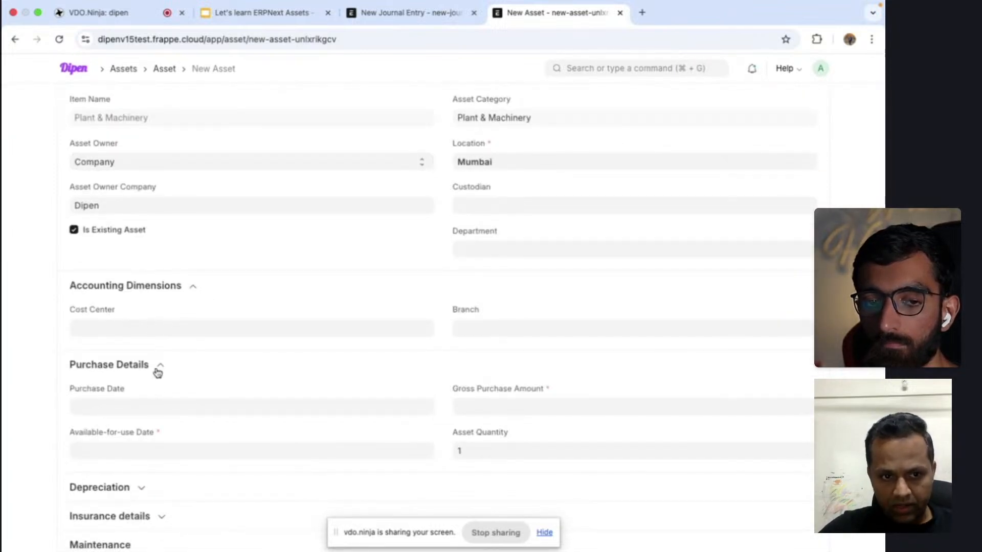
pyautogui.click(145, 407)
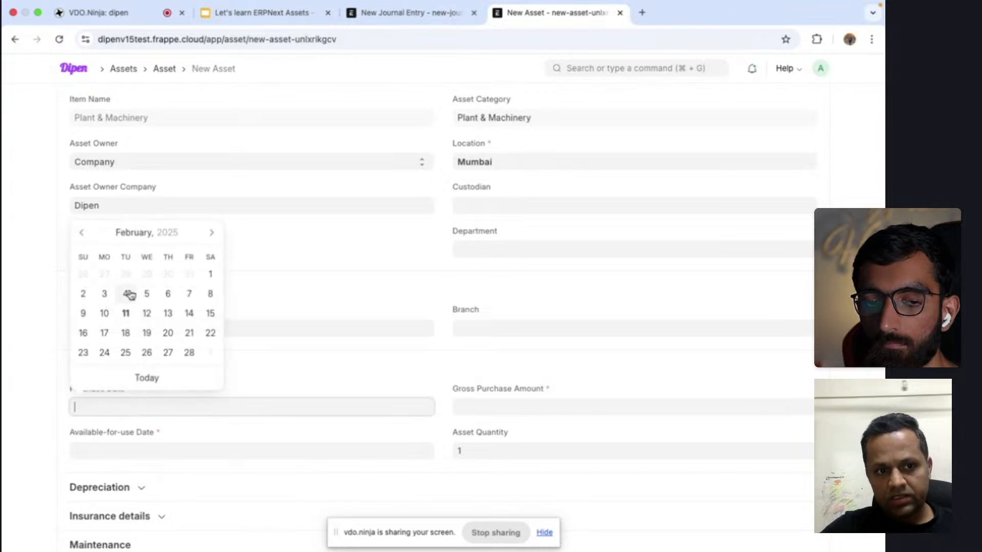
pyautogui.click(82, 233)
pyautogui.click(81, 233)
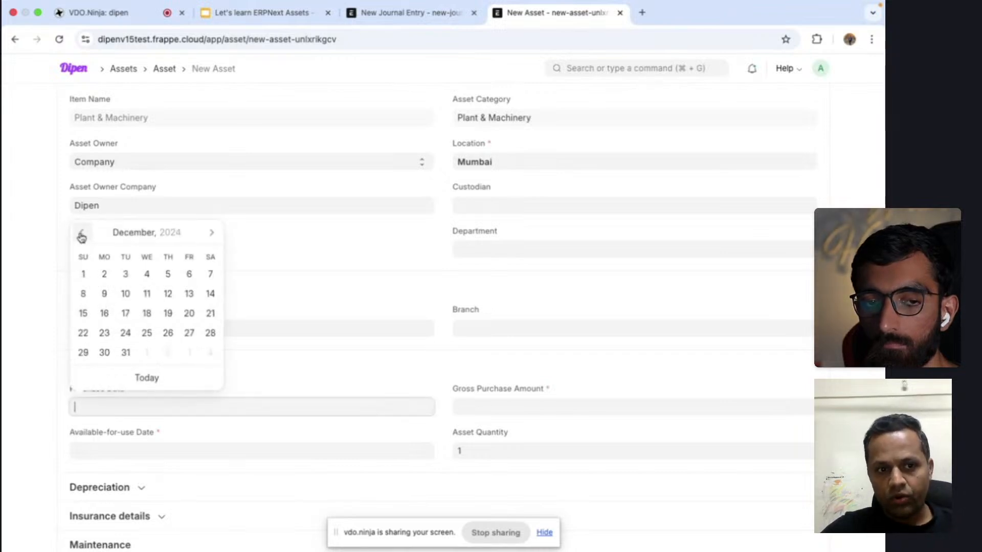
pyautogui.click(81, 236)
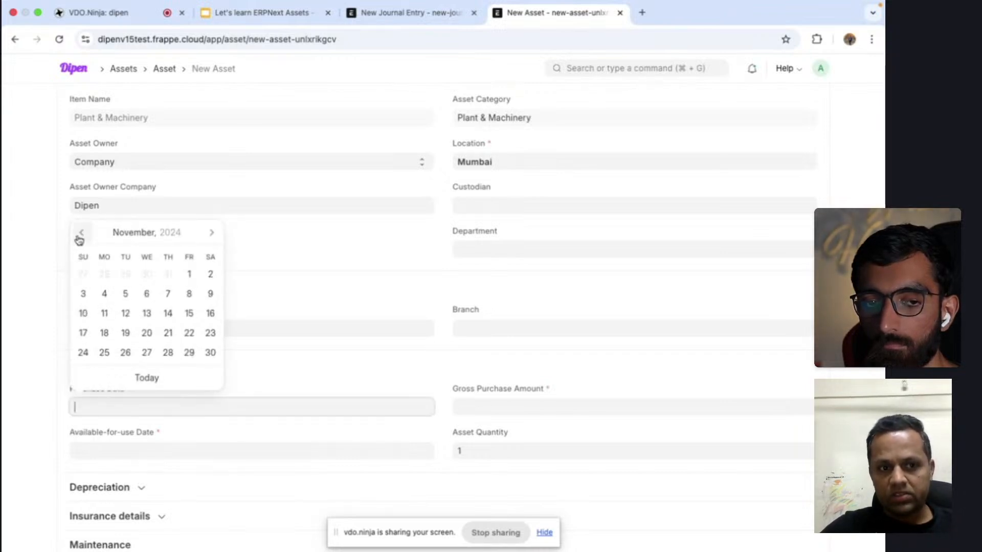
pyautogui.click(80, 239)
pyautogui.click(80, 237)
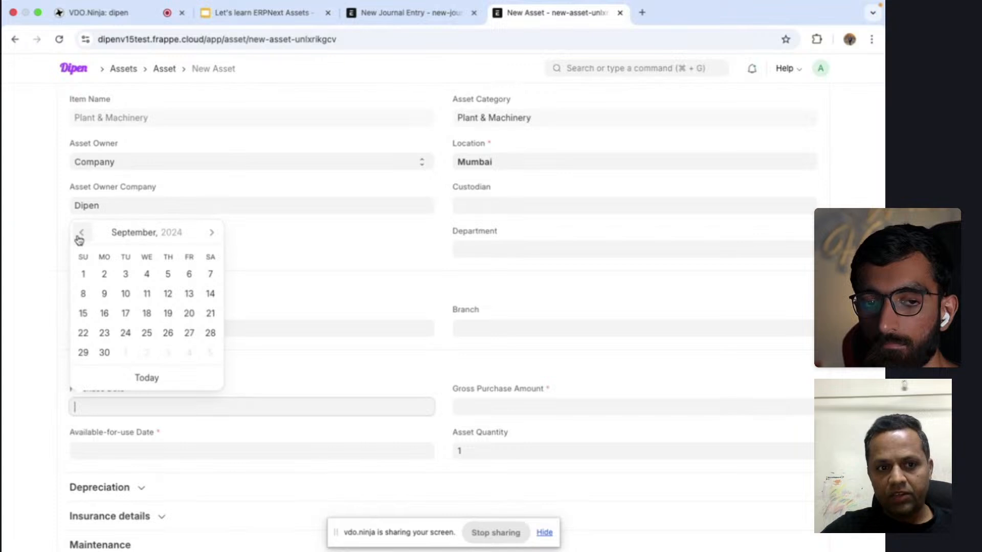
pyautogui.click(85, 274)
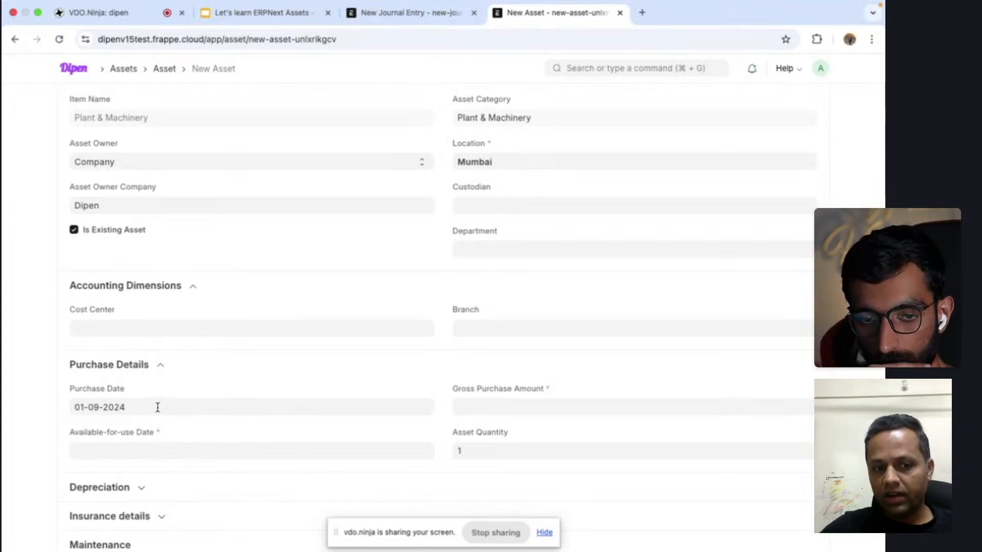
# Change the year of the asset's purchase date to 2022, keeping the purchase details expanded.
pyautogui.click(513, 407)
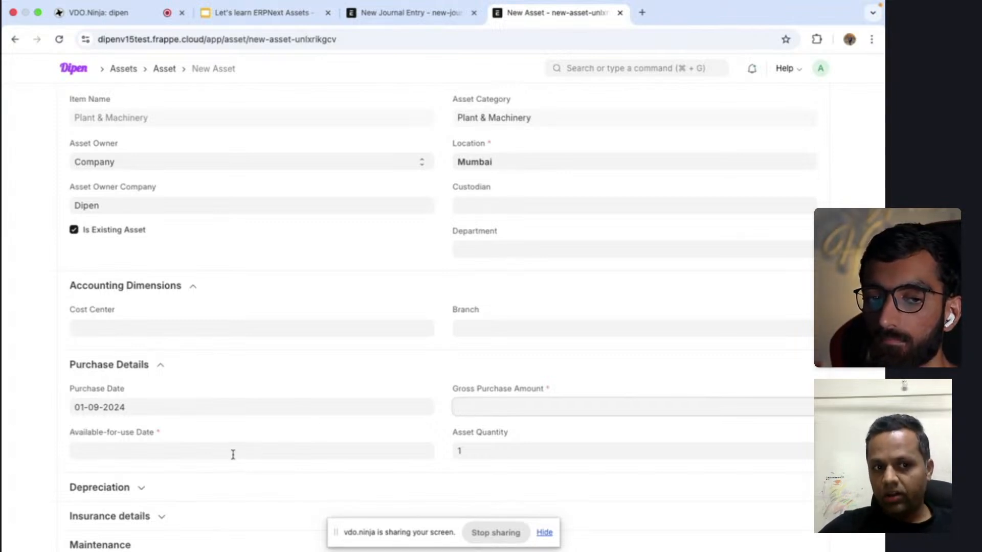
pyautogui.scroll(-2, 261, 450)
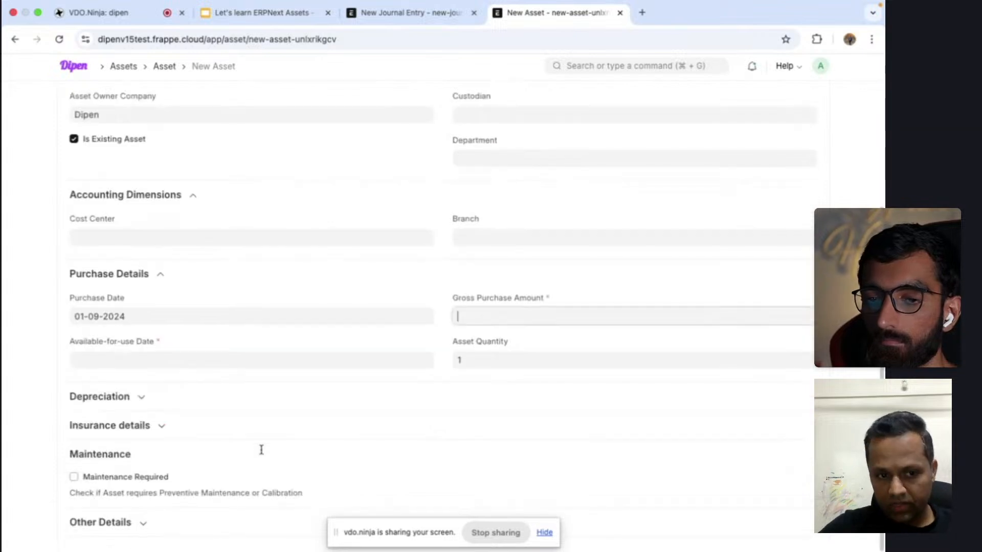
pyautogui.click(138, 317)
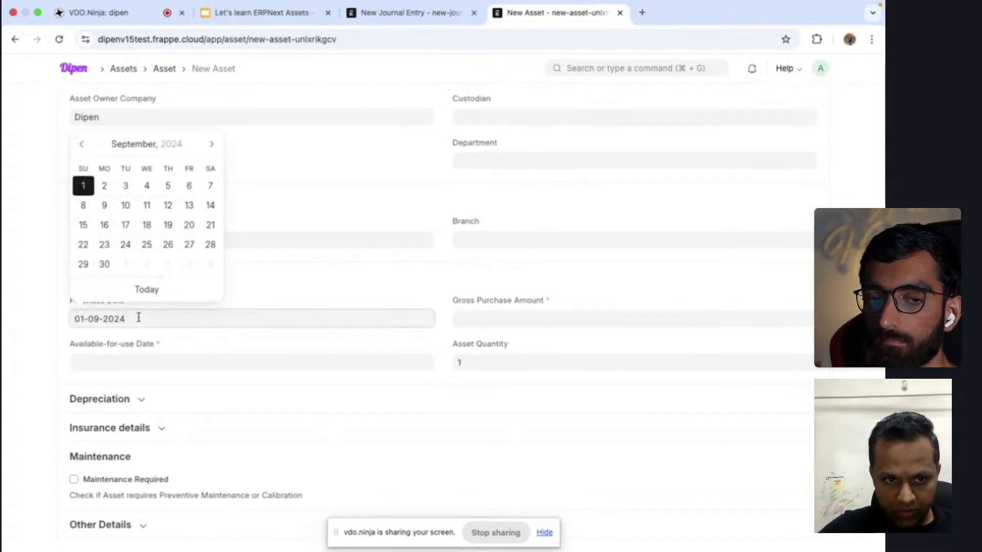
pyautogui.press('BackSpace')
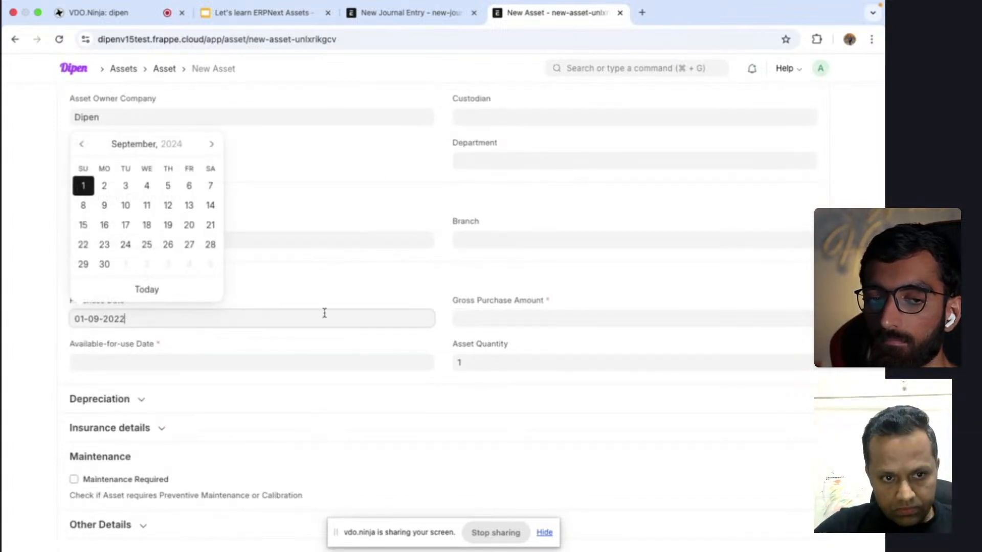
pyautogui.click(352, 286)
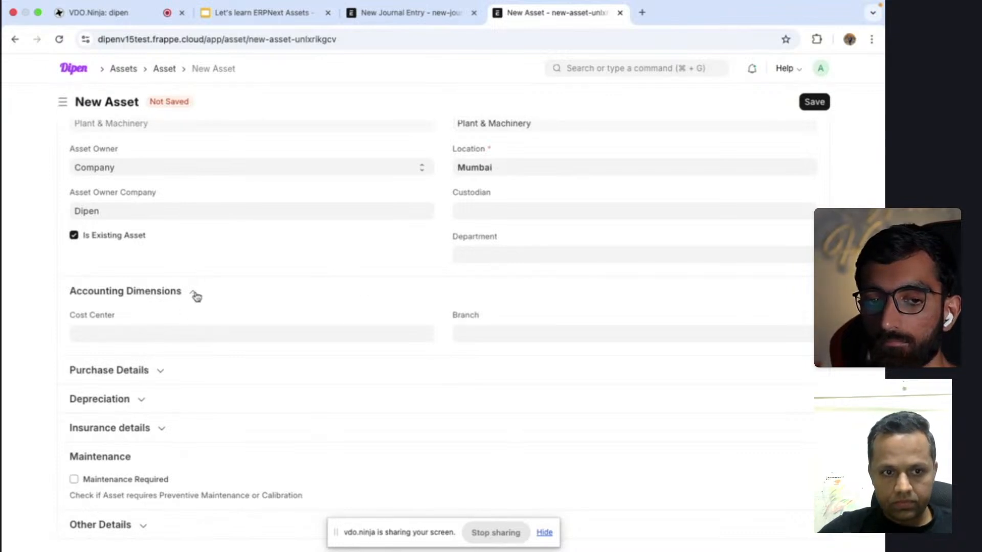
pyautogui.click(160, 370)
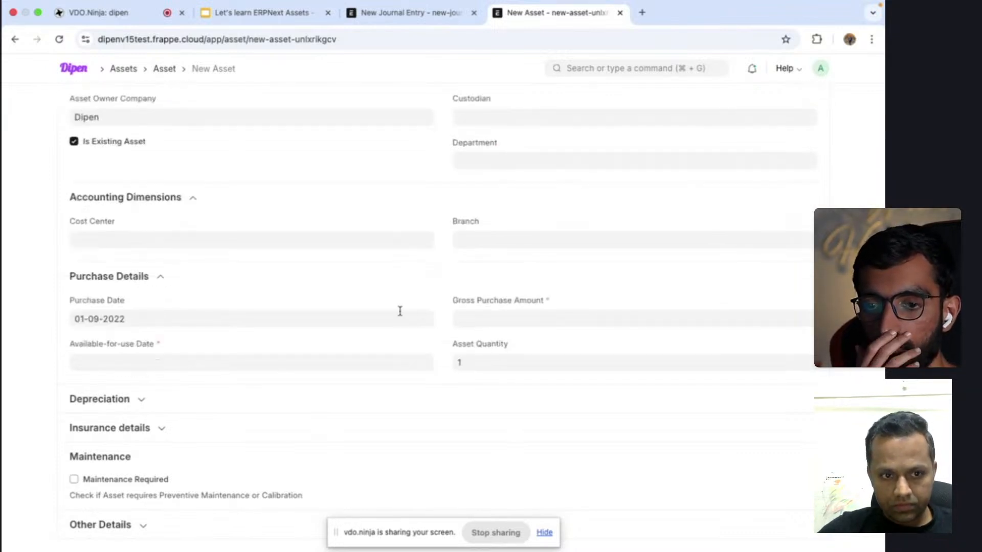
# Set the asset's gross purchase amount to 100000 and expand the depreciation details.
pyautogui.click(472, 319)
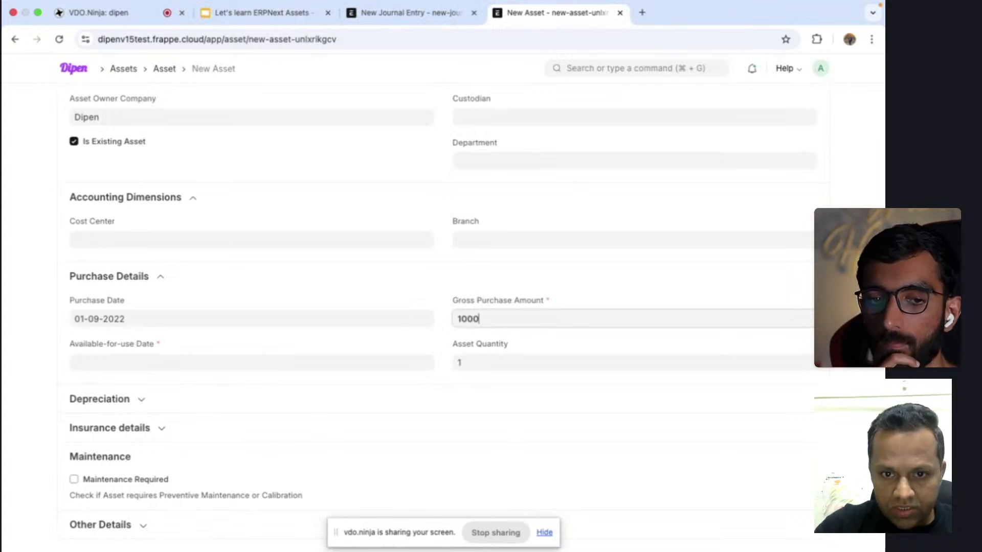
pyautogui.click(494, 389)
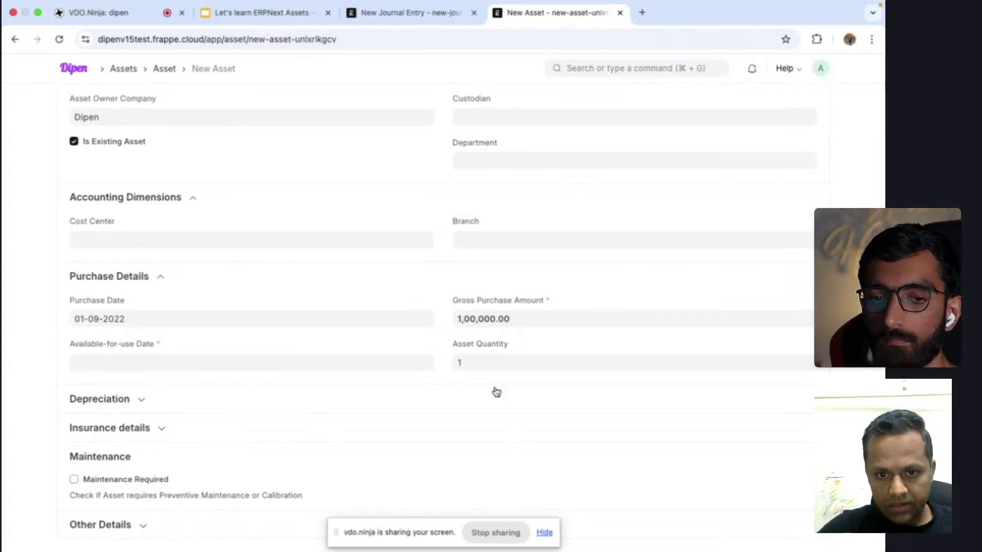
pyautogui.click(174, 390)
# Set the asset's available-for-use date to 01-09-2022.
pyautogui.click(151, 364)
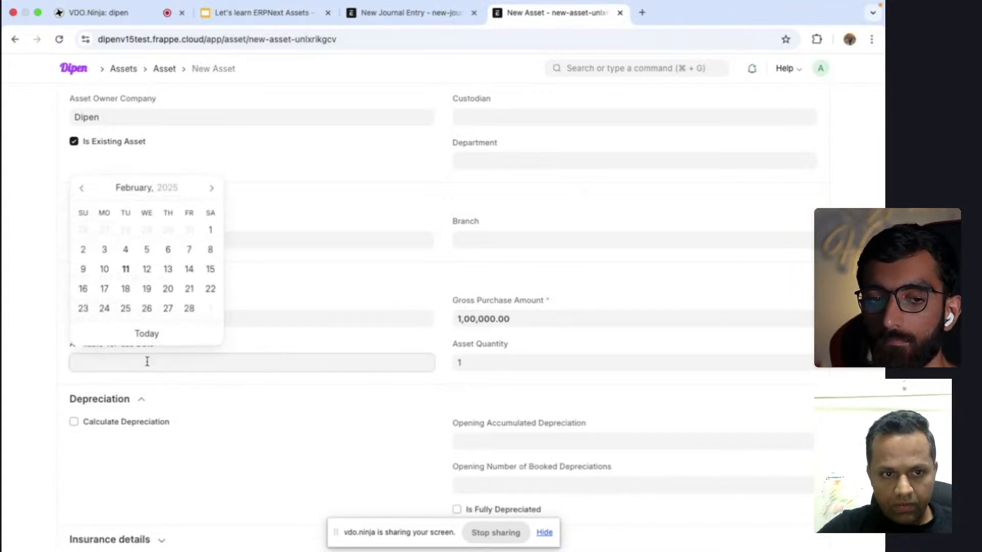
pyautogui.click(207, 230)
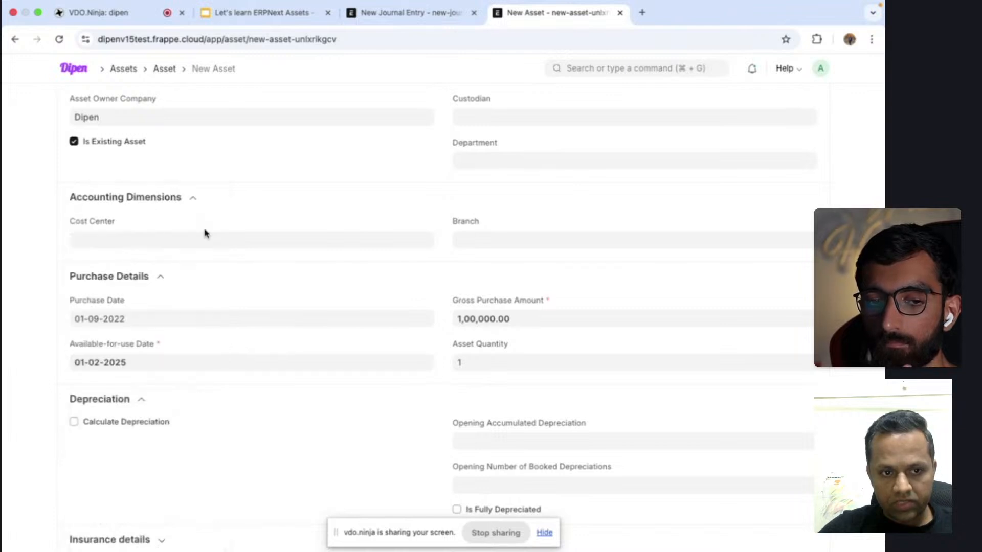
pyautogui.click(142, 363)
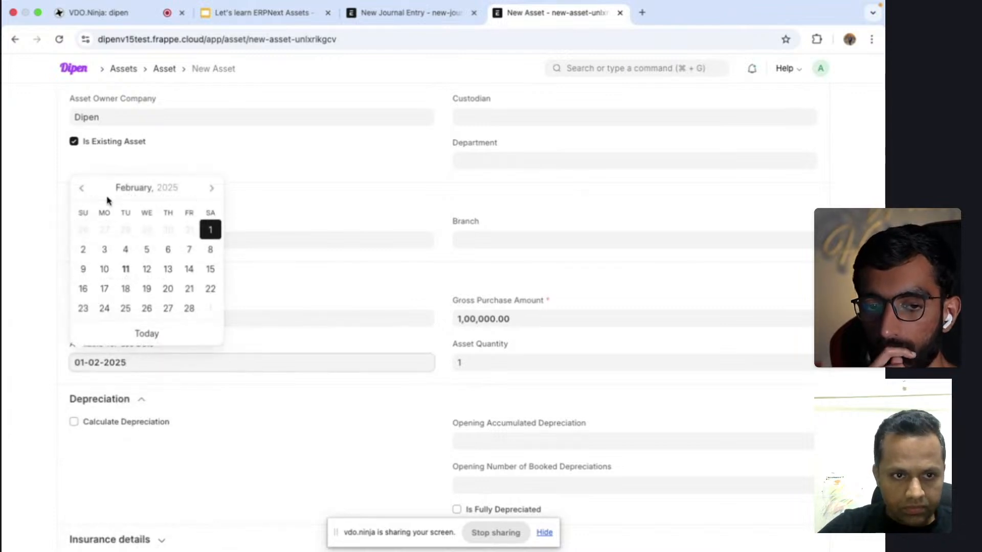
pyautogui.click(84, 191)
pyautogui.click(84, 190)
pyautogui.click(84, 190)
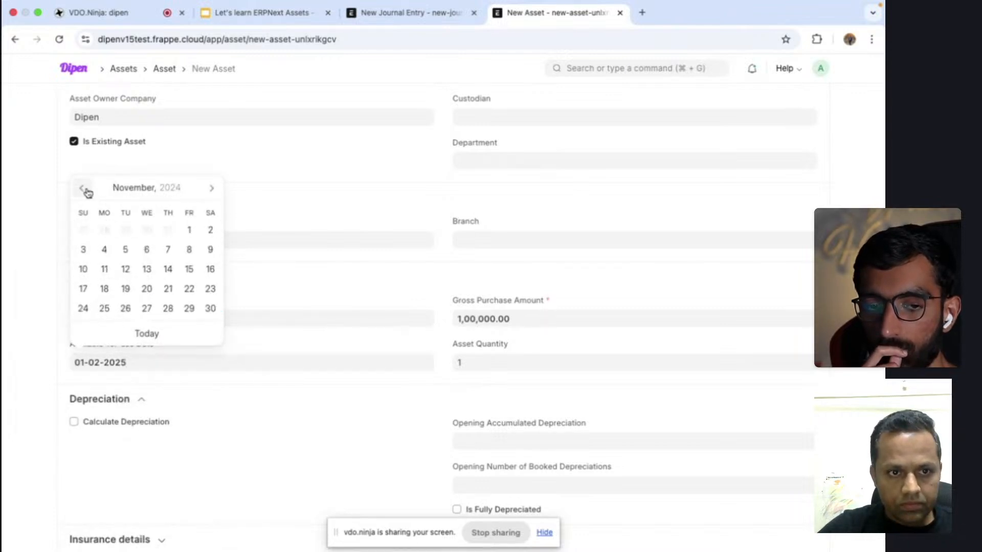
pyautogui.click(84, 190)
pyautogui.click(83, 190)
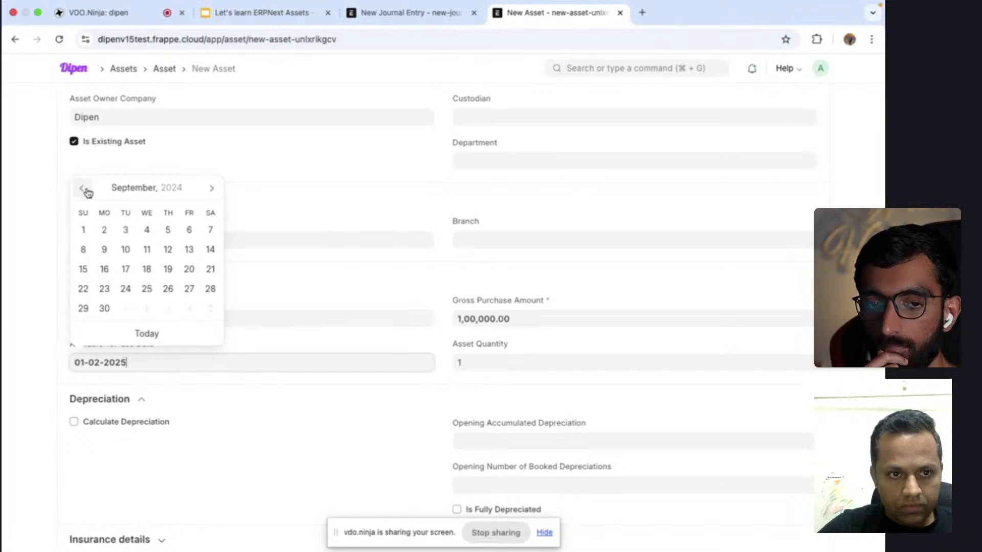
pyautogui.click(84, 230)
pyautogui.click(142, 368)
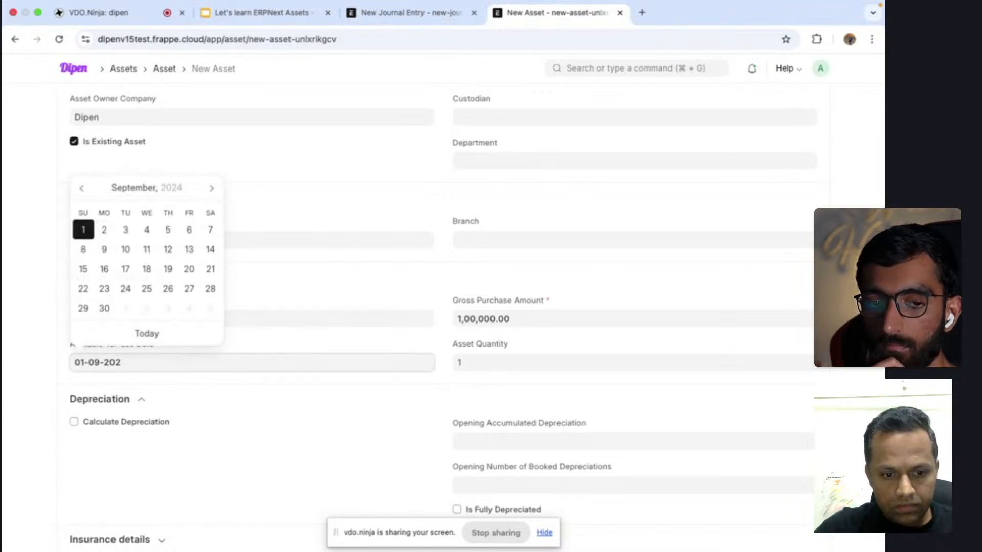
pyautogui.write('2')
pyautogui.click(500, 362)
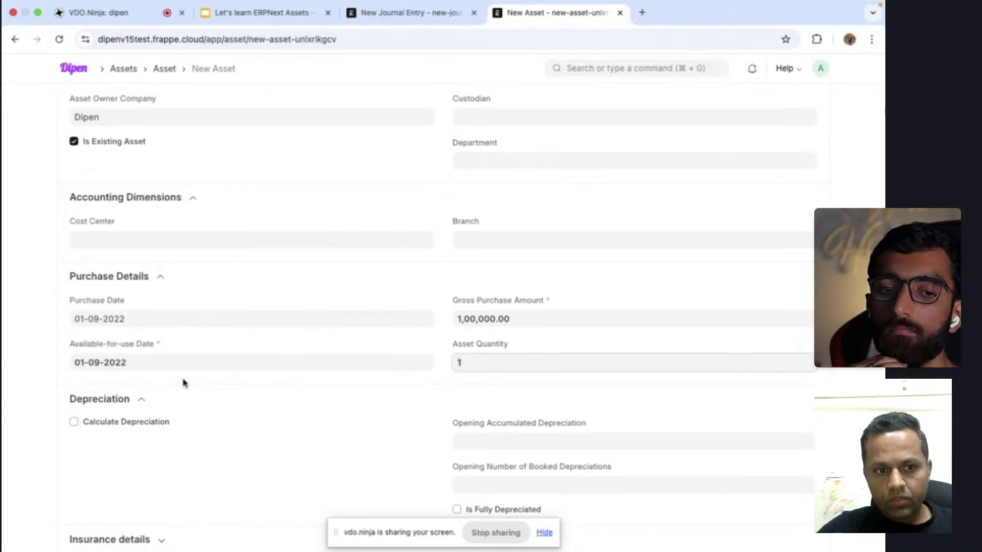
# Enable Calculate Depreciation for the existing Plant & Machinery asset.
pyautogui.scroll(-3, 250, 387)
pyautogui.click(78, 340)
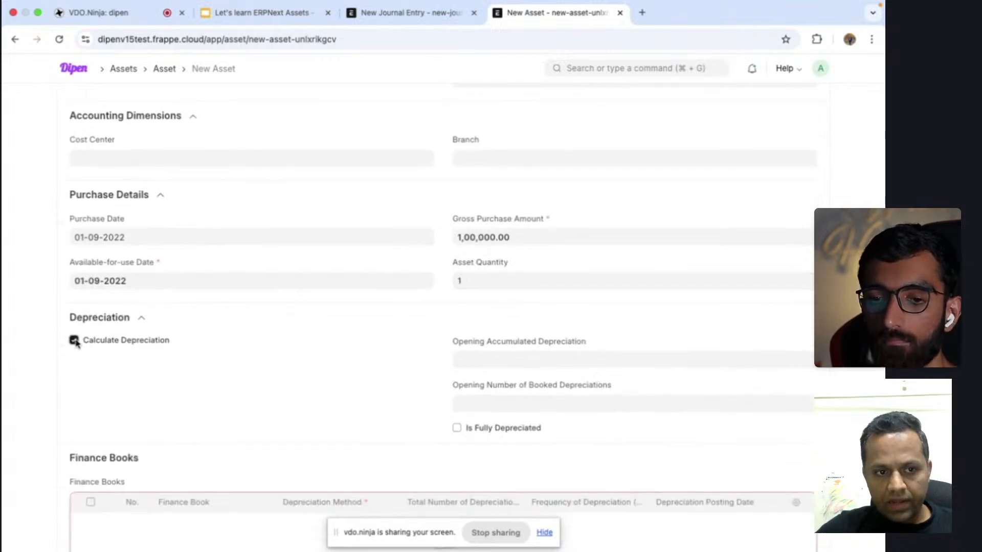
# Set the asset's Opening Accumulated Depreciation to 2 and its Opening Number of Booked Depreciations to 50000.
pyautogui.click(474, 359)
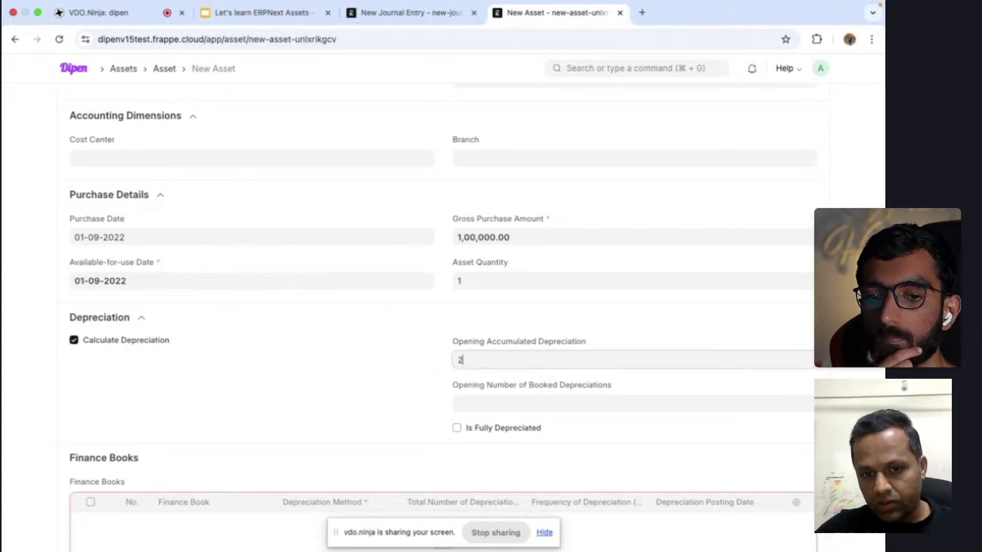
pyautogui.click(473, 400)
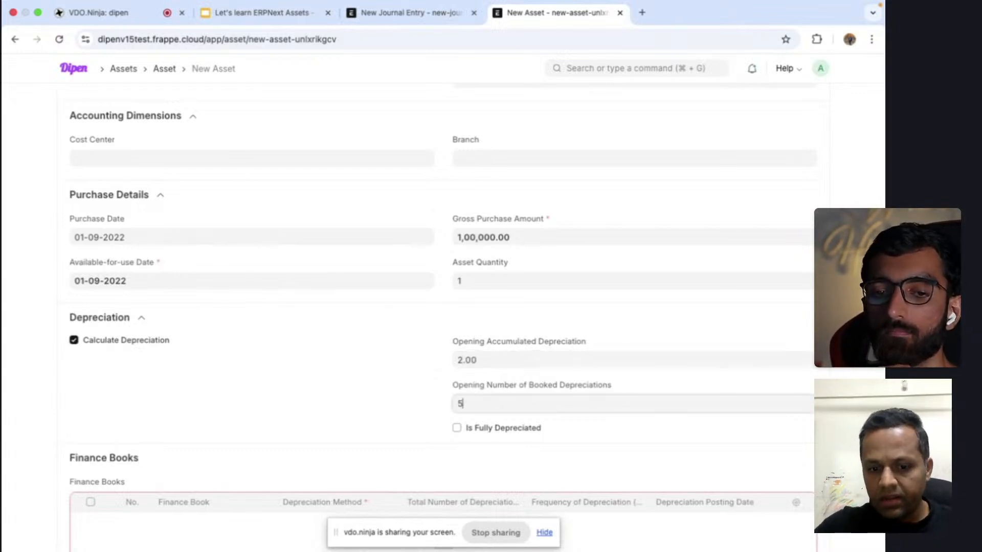
pyautogui.click(393, 391)
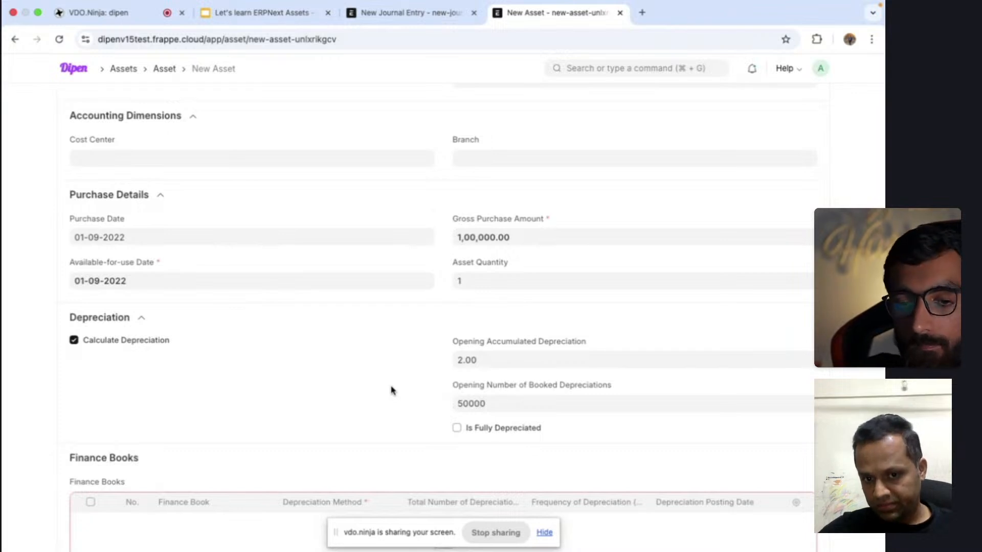
# Add a row to the asset's Finance Books table with Straight Line as the depreciation method.
pyautogui.scroll(-2, 392, 391)
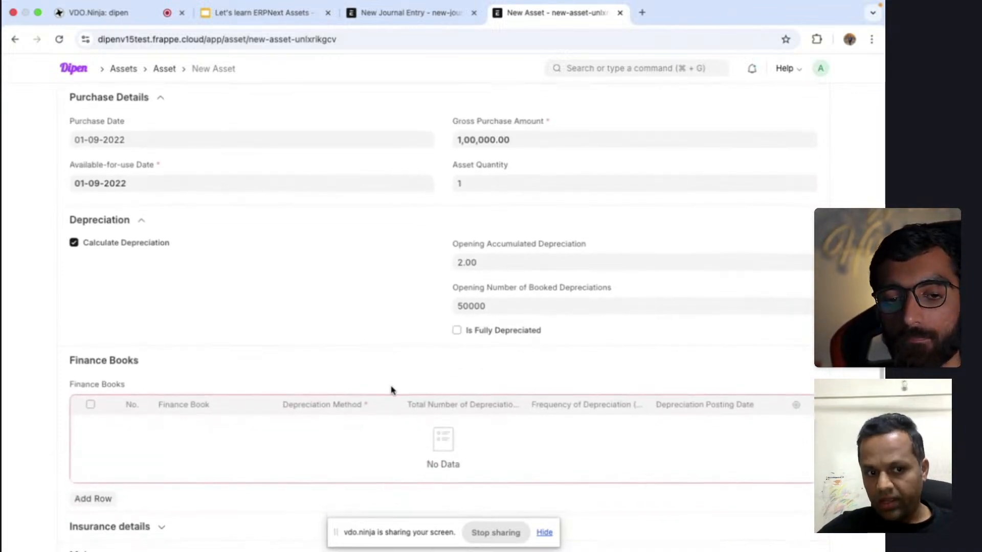
pyautogui.scroll(-2, 392, 390)
pyautogui.click(94, 408)
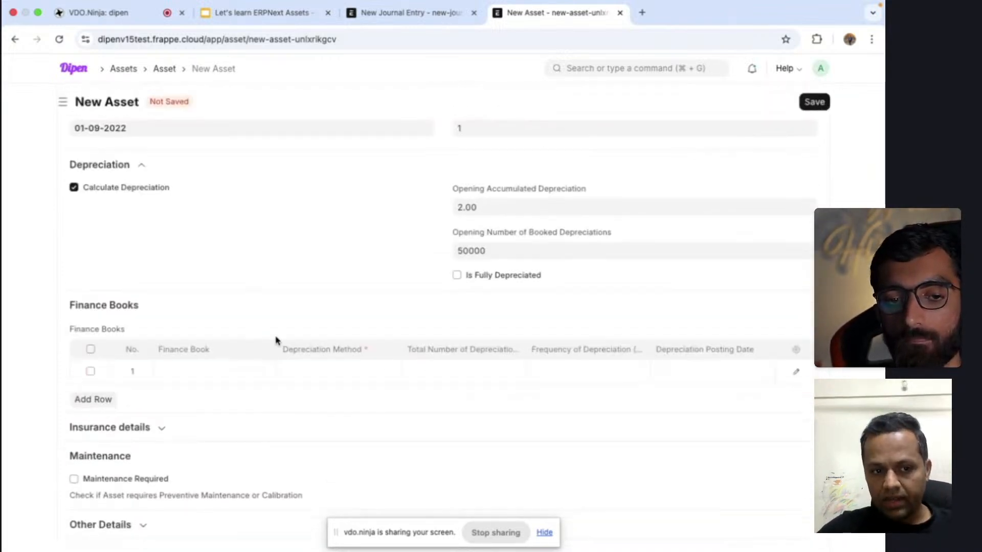
pyautogui.click(320, 374)
pyautogui.click(319, 375)
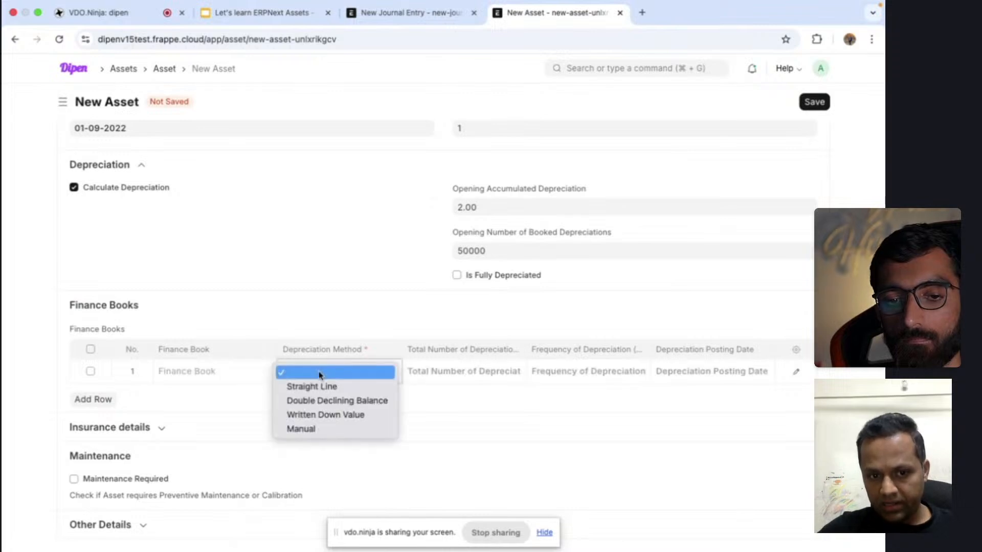
pyautogui.click(309, 386)
# Set the finance book row to 12 total depreciations with a frequency of 1 month.
pyautogui.click(437, 370)
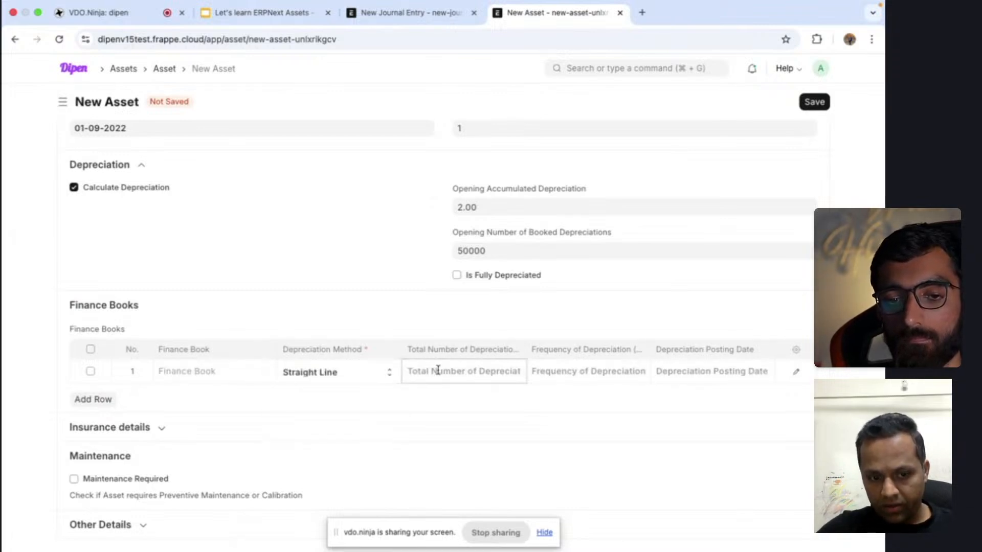
pyautogui.write('12')
pyautogui.click(571, 379)
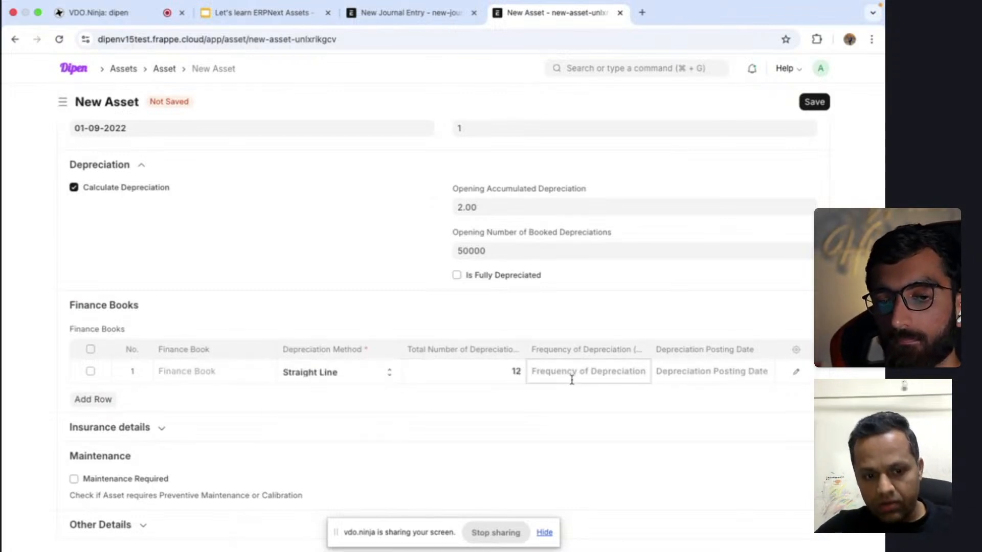
pyautogui.write('1')
# Set the finance book row's depreciation posting date to 28-02-2025 and try to save the asset.
pyautogui.click(697, 373)
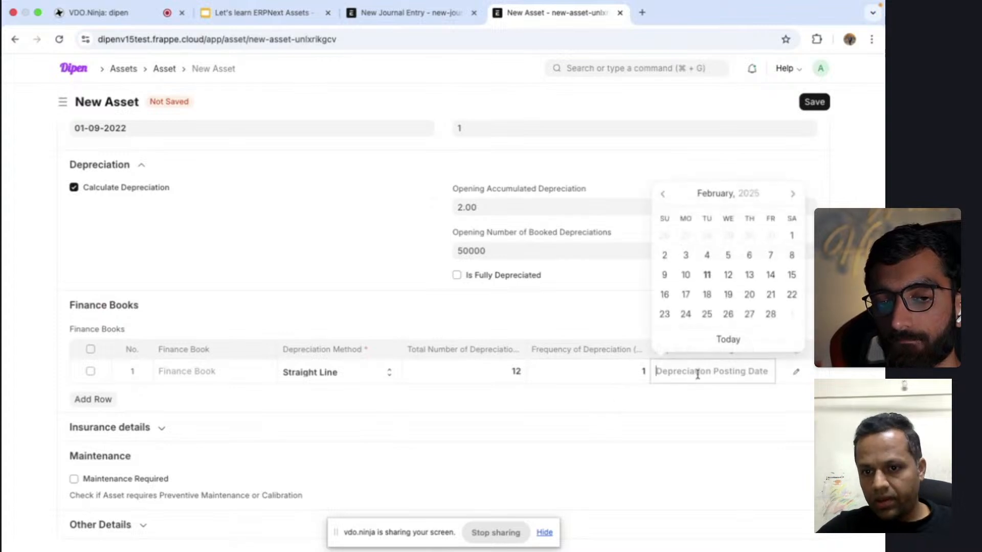
pyautogui.click(737, 344)
pyautogui.click(729, 373)
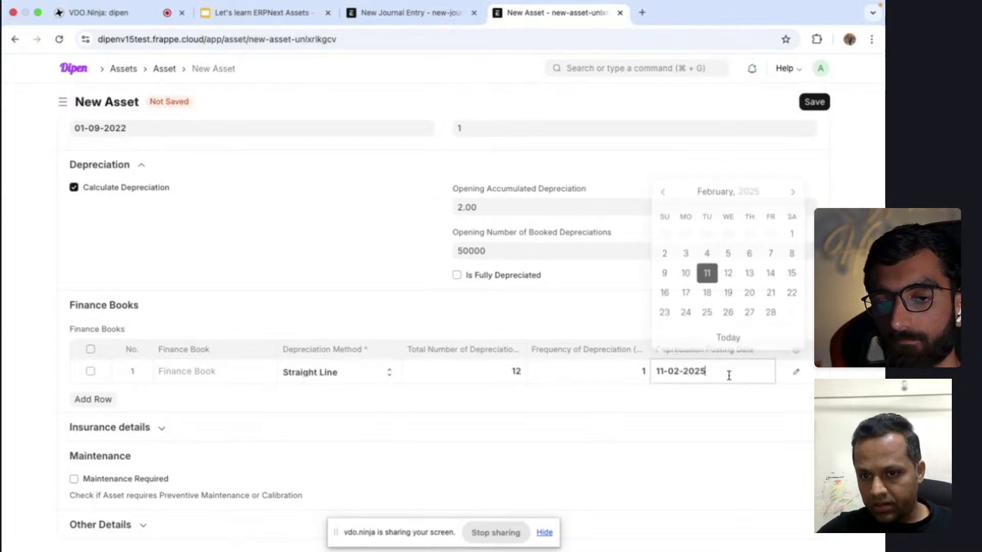
pyautogui.click(775, 316)
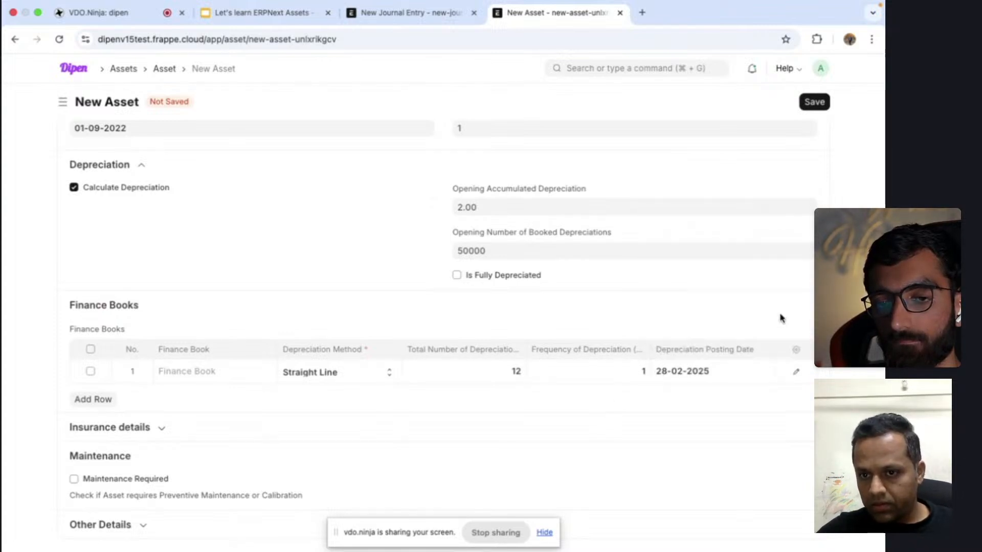
pyautogui.click(815, 102)
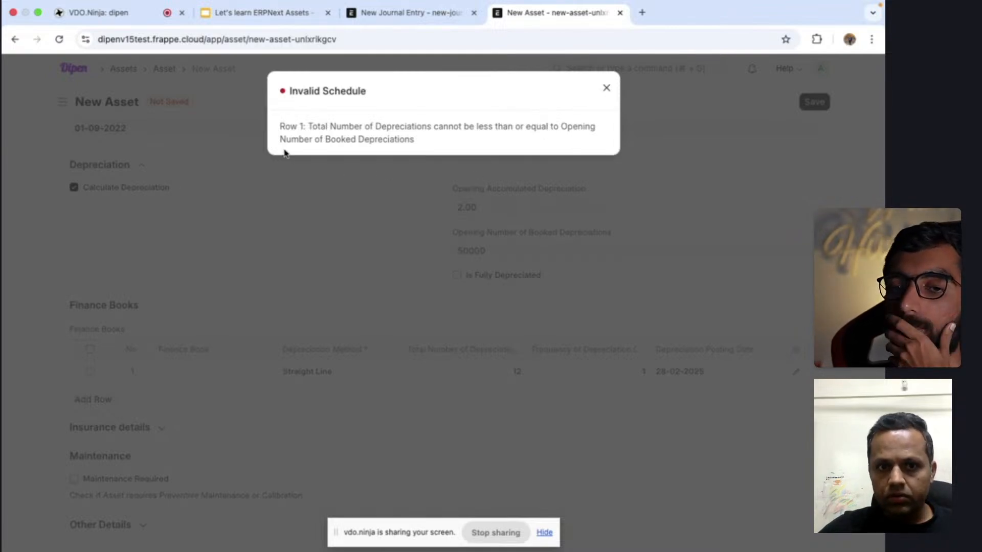
pyautogui.click(608, 89)
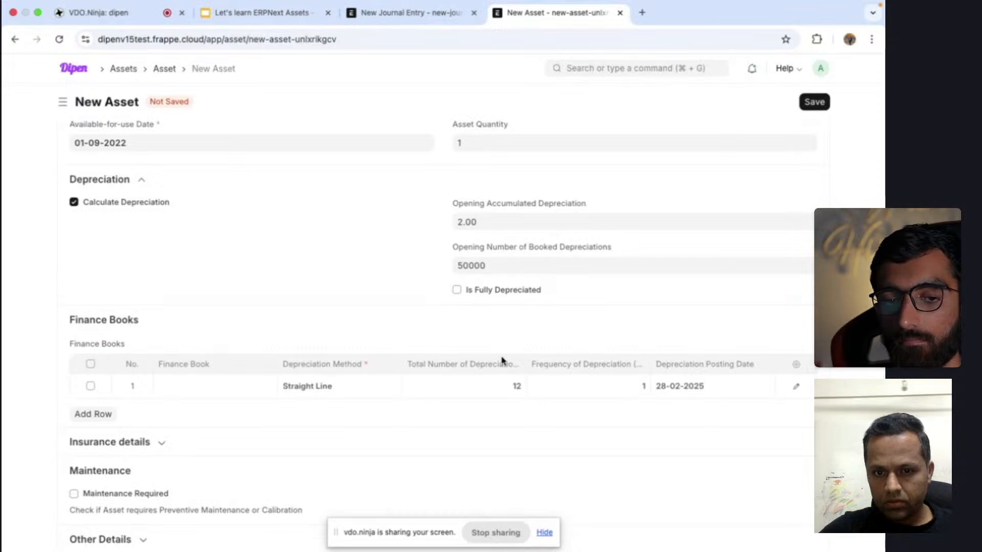
# Examine the full details of the finance book row, including its total number of depreciations.
pyautogui.click(489, 387)
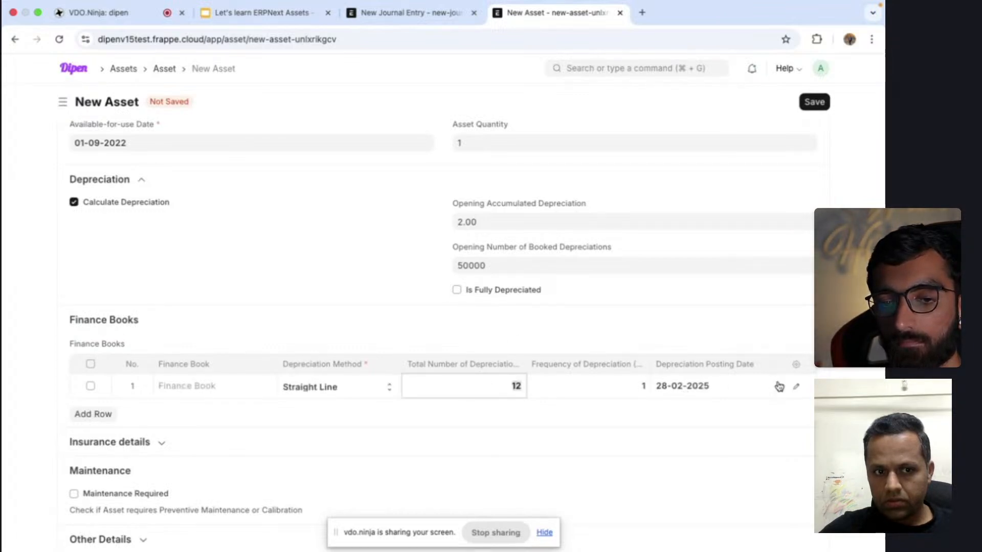
pyautogui.click(795, 385)
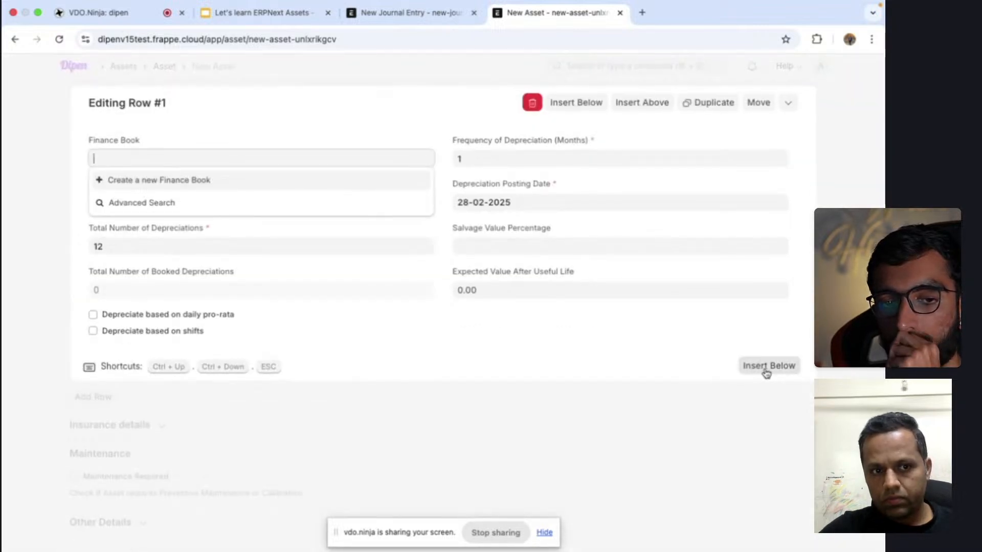
pyautogui.press('Escape')
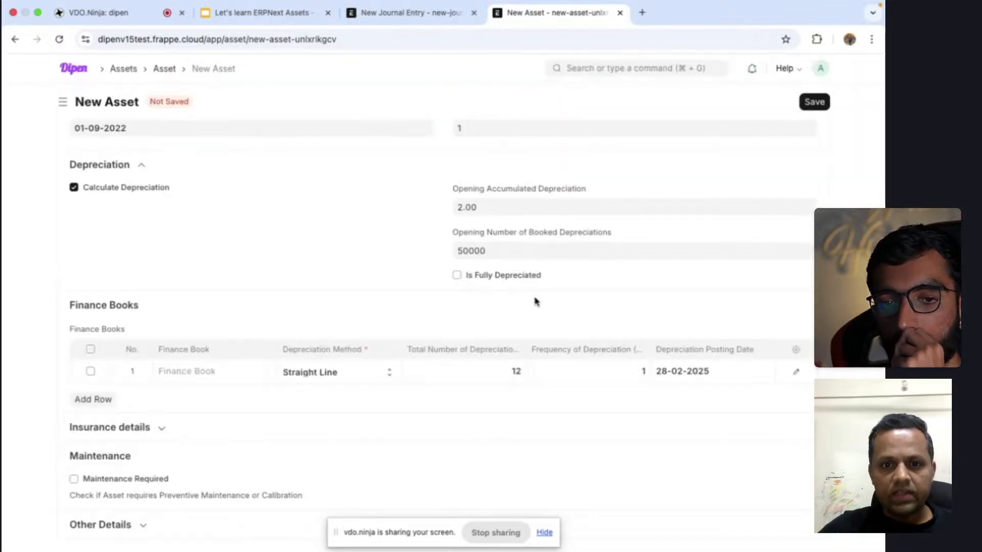
# Change the Opening Accumulated Depreciation to 1 and try to save the asset.
pyautogui.scroll(1, 532, 301)
pyautogui.click(494, 232)
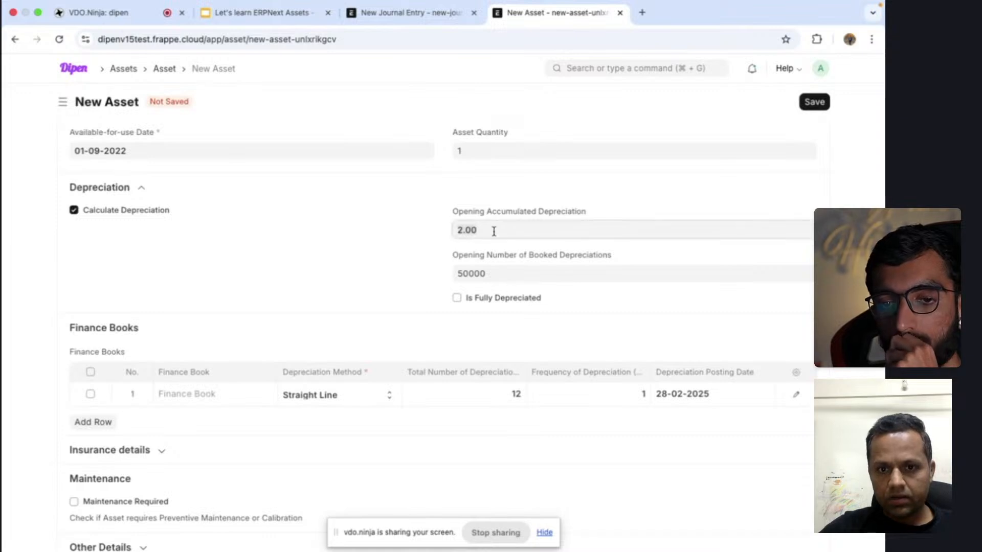
pyautogui.write('1')
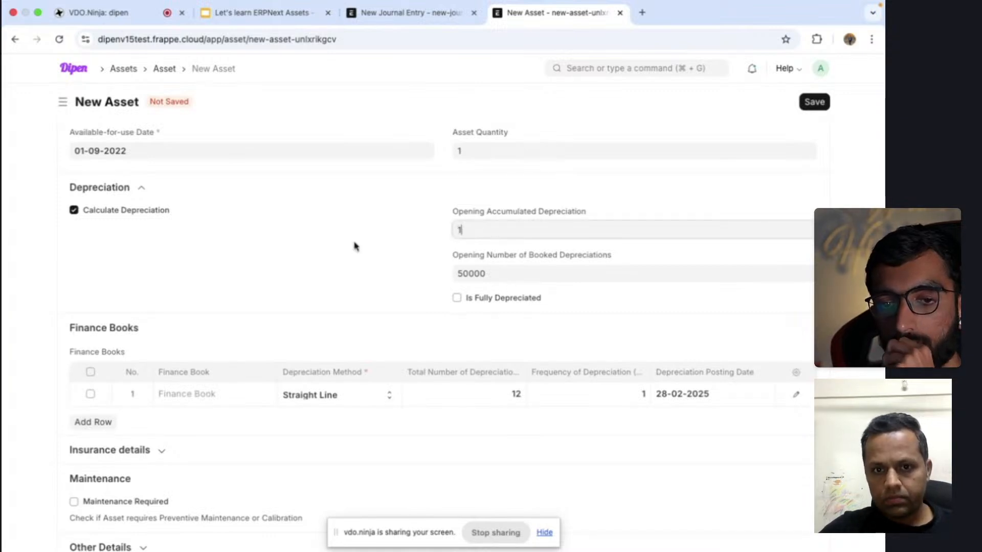
pyautogui.click(354, 243)
pyautogui.click(817, 103)
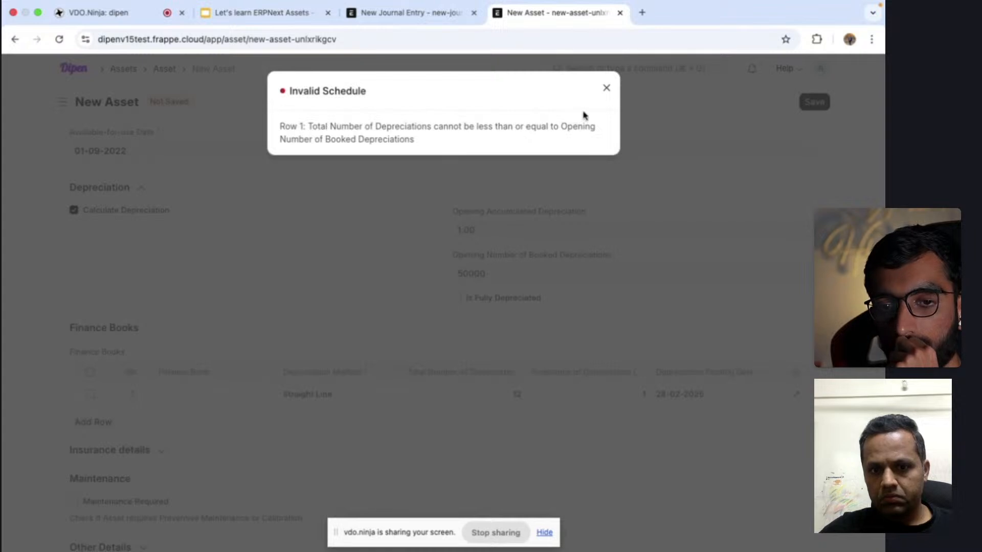
pyautogui.click(605, 90)
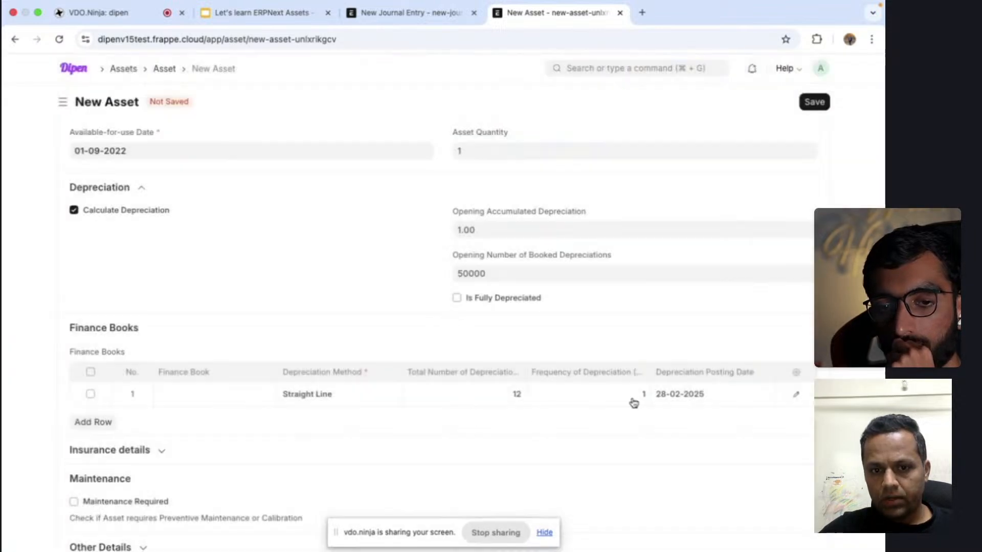
# Re-enter 12 as the finance book row's total number of depreciations and try to save the asset.
pyautogui.click(481, 387)
pyautogui.write('12')
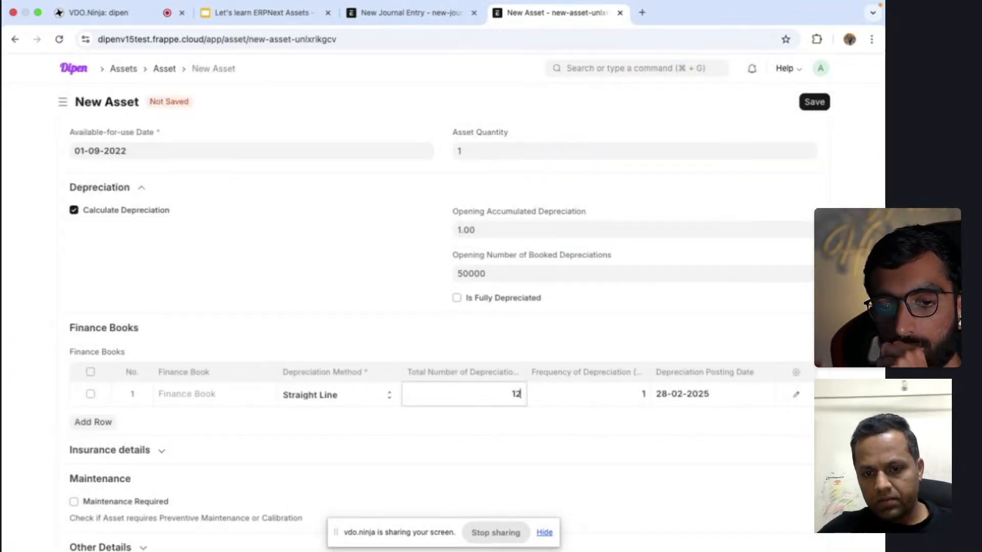
pyautogui.click(632, 328)
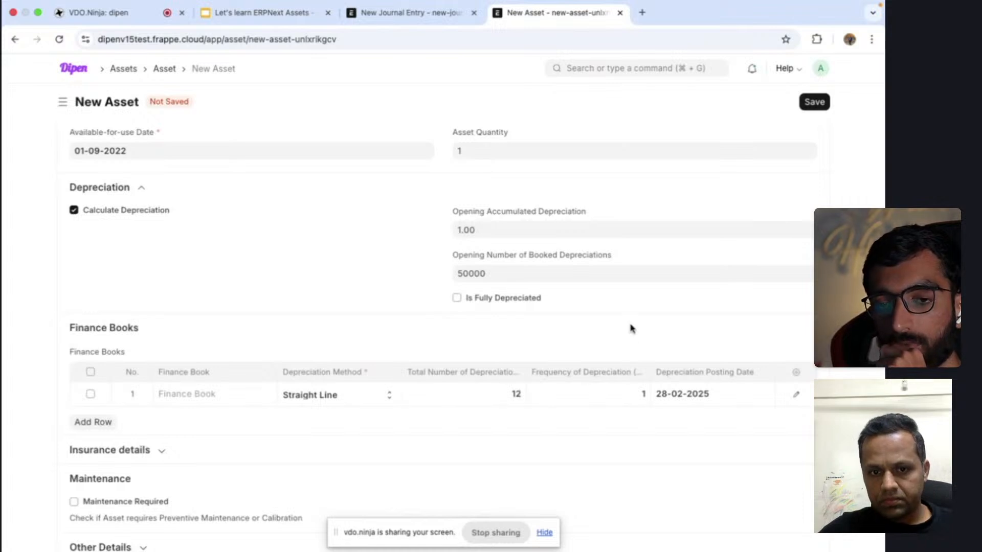
pyautogui.click(820, 104)
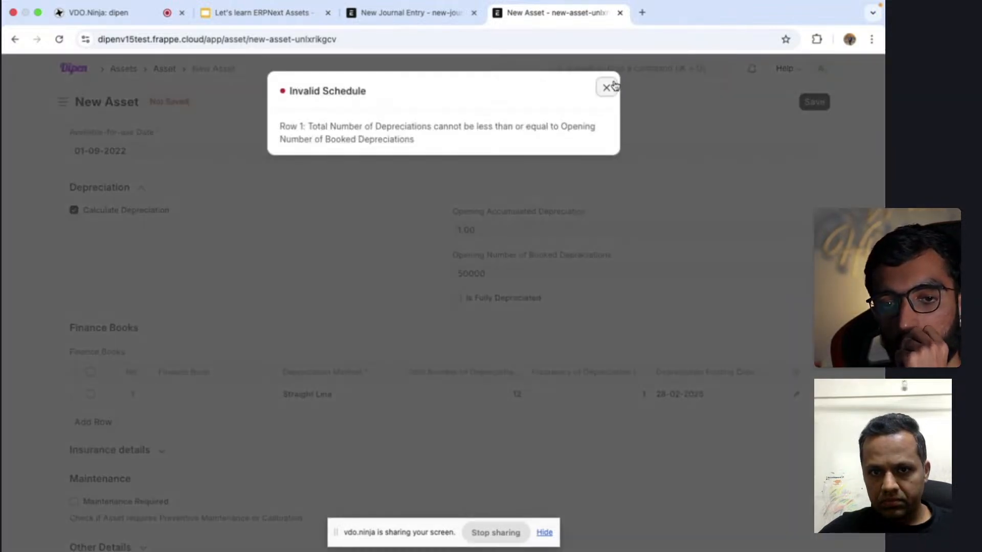
pyautogui.click(608, 87)
# Set the finance book row's total number of depreciations to 36.
pyautogui.click(486, 399)
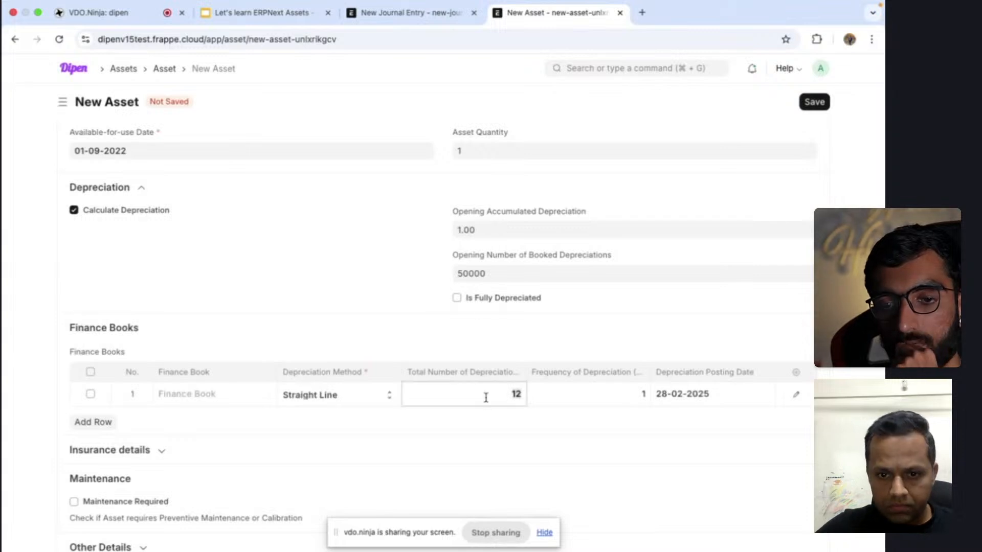
pyautogui.write('1')
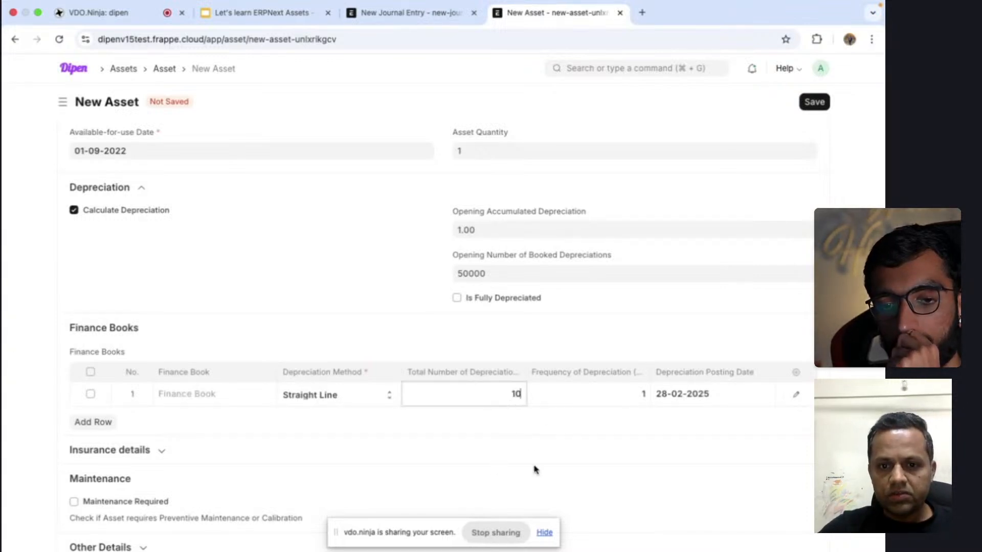
pyautogui.press('BackSpace')
pyautogui.press('BackSpace')
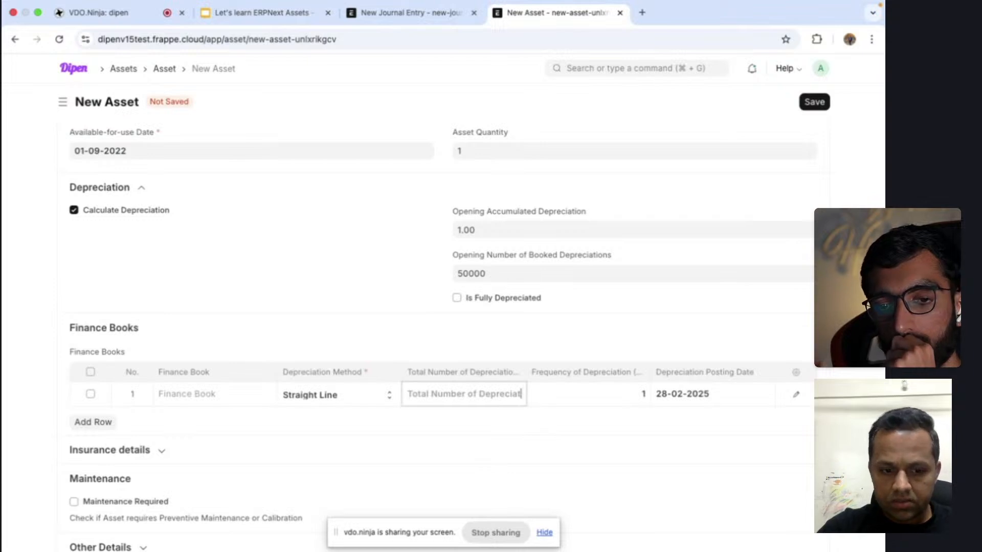
pyautogui.write('3')
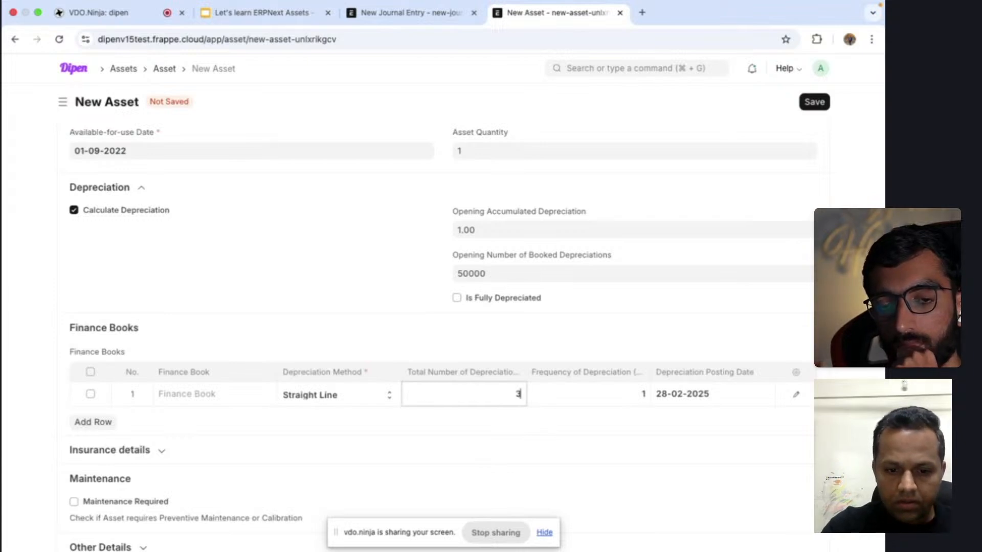
pyautogui.write('6')
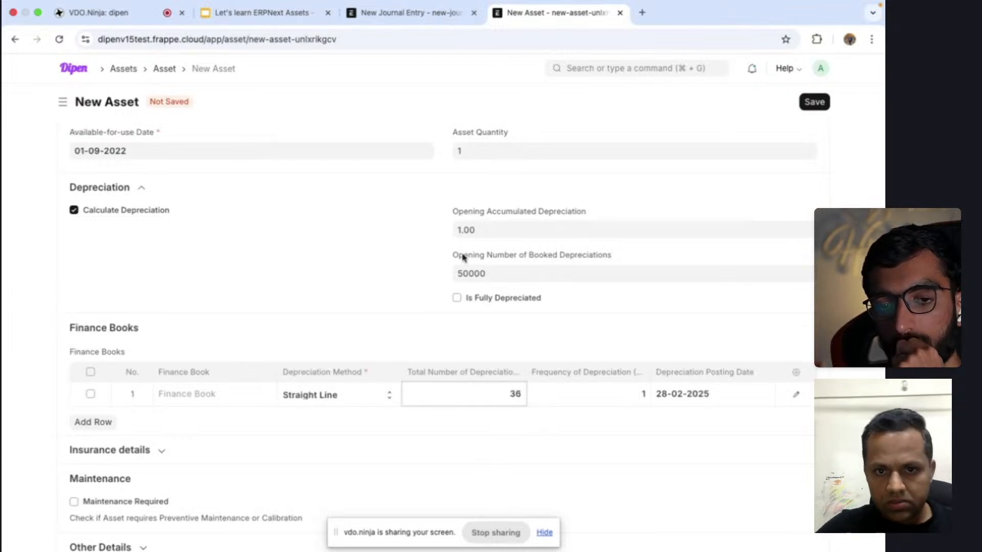
# Set the Opening Accumulated Depreciation to 2 and retry saving the asset with the new depreciation count.
pyautogui.click(483, 224)
pyautogui.write('2')
pyautogui.click(436, 288)
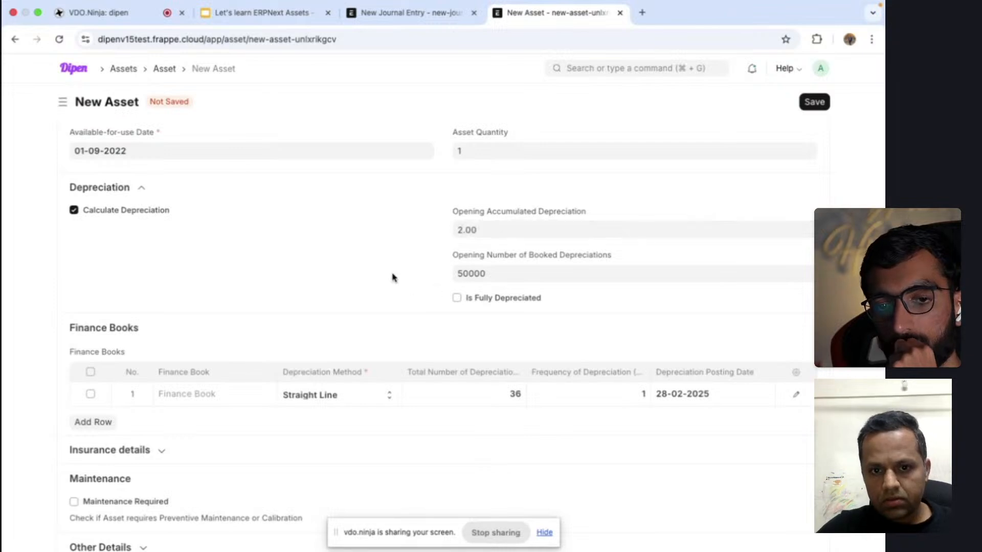
pyautogui.click(814, 102)
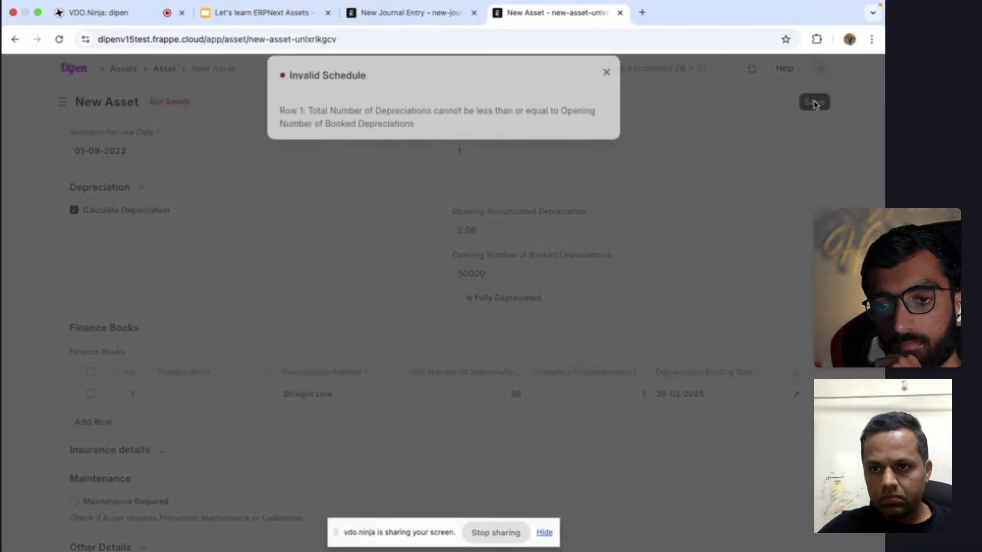
pyautogui.click(606, 88)
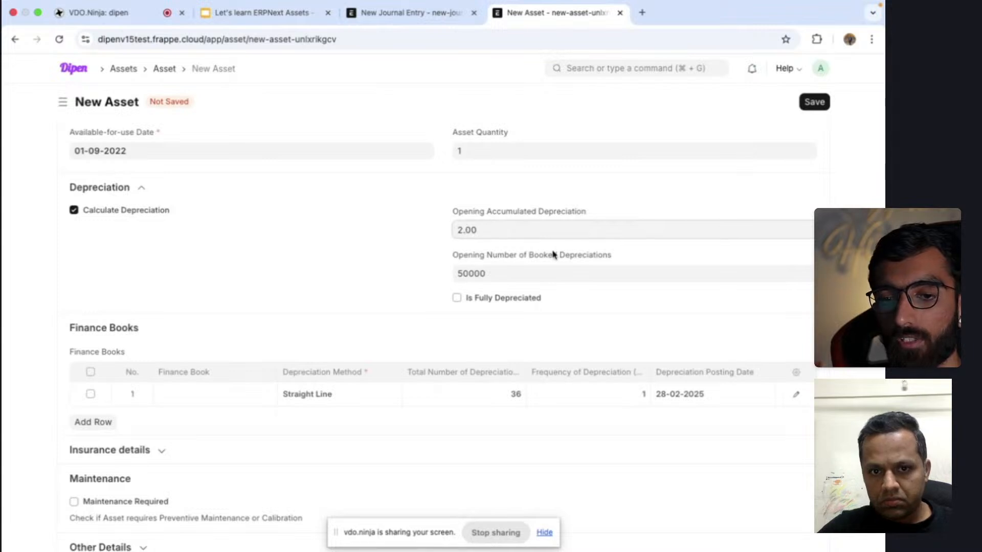
# Replace the Opening Accumulated Depreciation with 1 and attempt another save of the asset.
pyautogui.click(491, 227)
pyautogui.press('BackSpace')
pyautogui.press('BackSpace')
pyautogui.press('BackSpace')
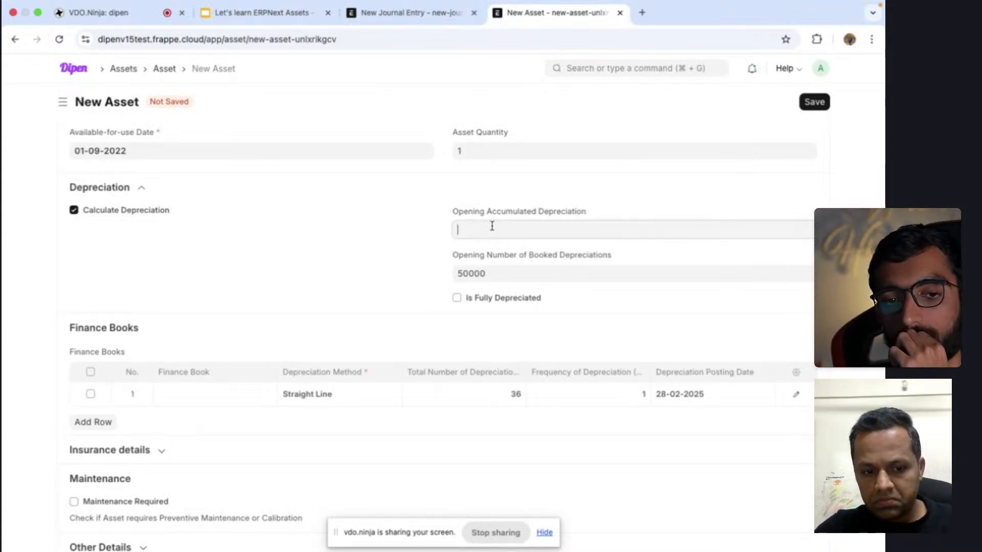
pyautogui.click(818, 106)
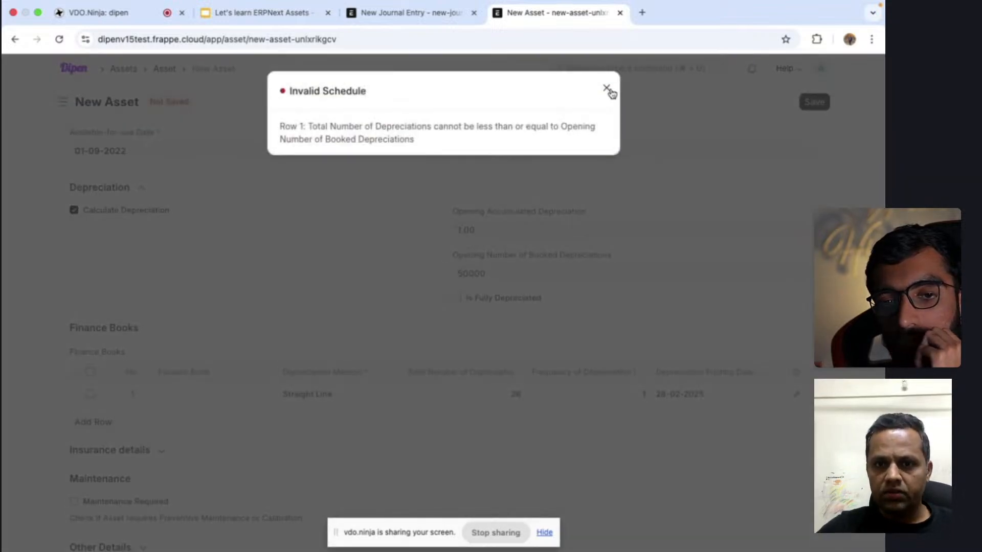
pyautogui.click(608, 89)
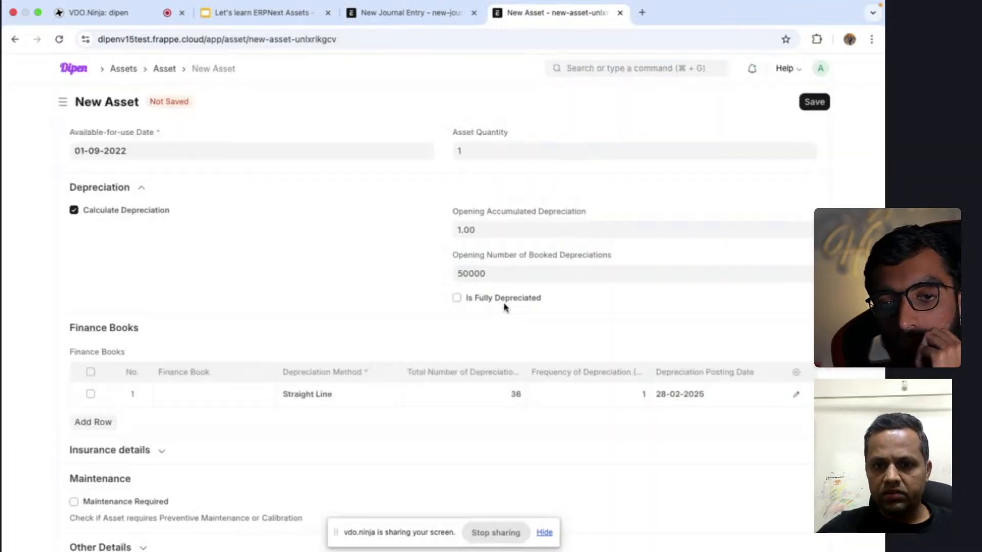
pyautogui.scroll(1, 503, 424)
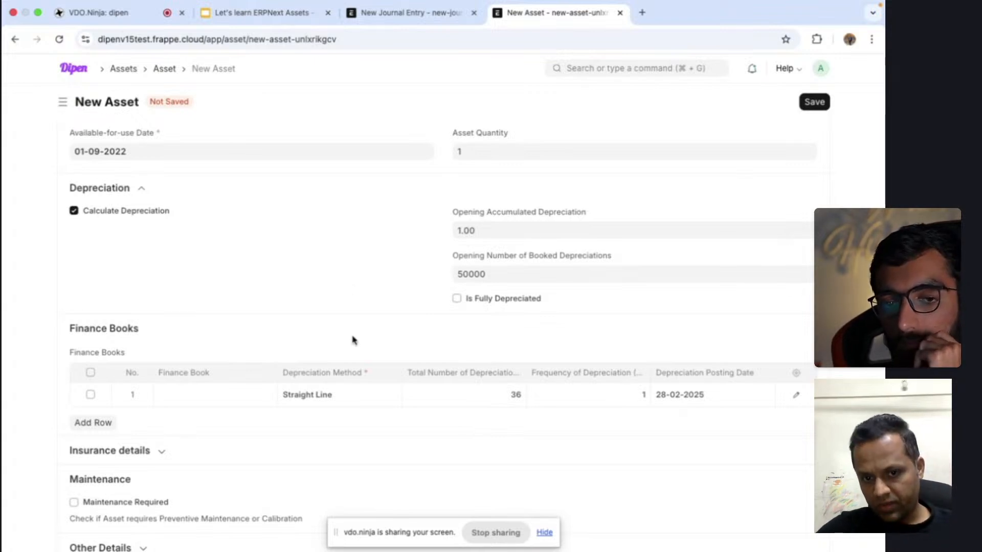
# Set the asset's Purchase Date to 01-04-2024.
pyautogui.scroll(15, 353, 339)
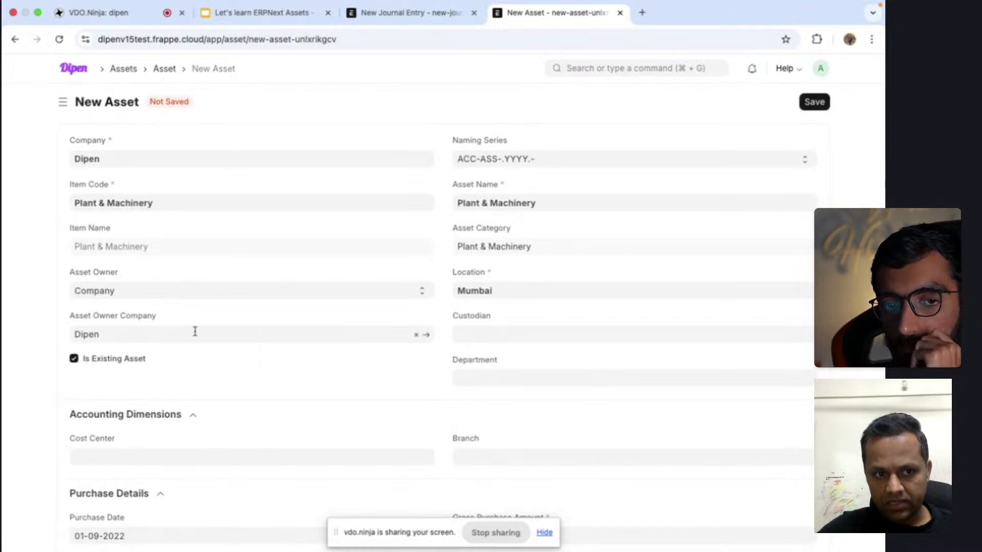
pyautogui.scroll(-5, 195, 327)
pyautogui.click(135, 298)
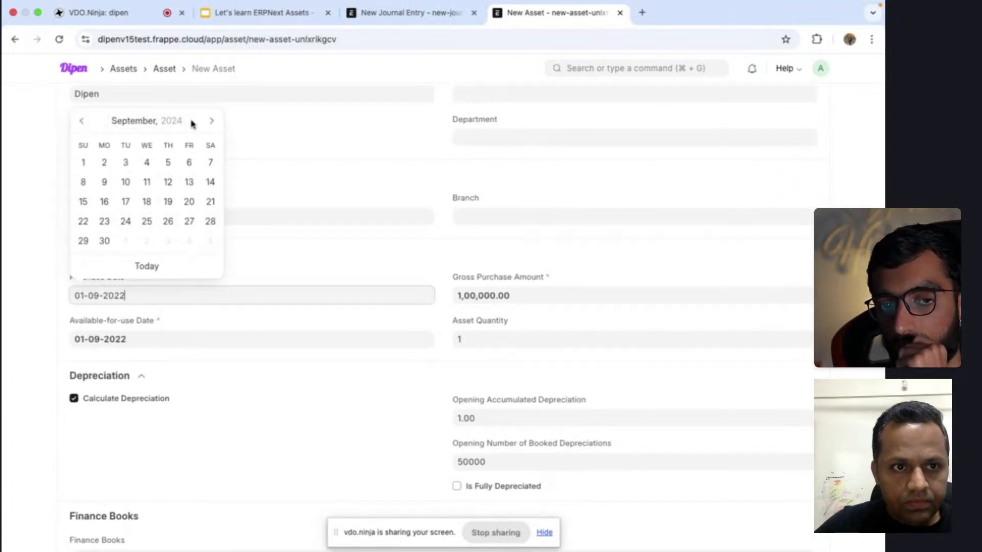
pyautogui.click(83, 122)
pyautogui.click(83, 122)
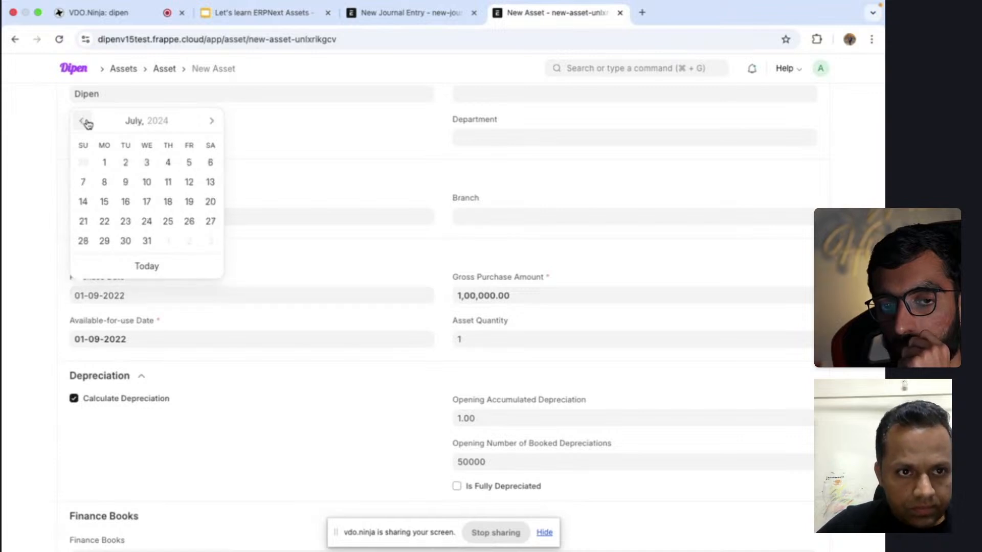
pyautogui.click(84, 123)
pyautogui.click(80, 119)
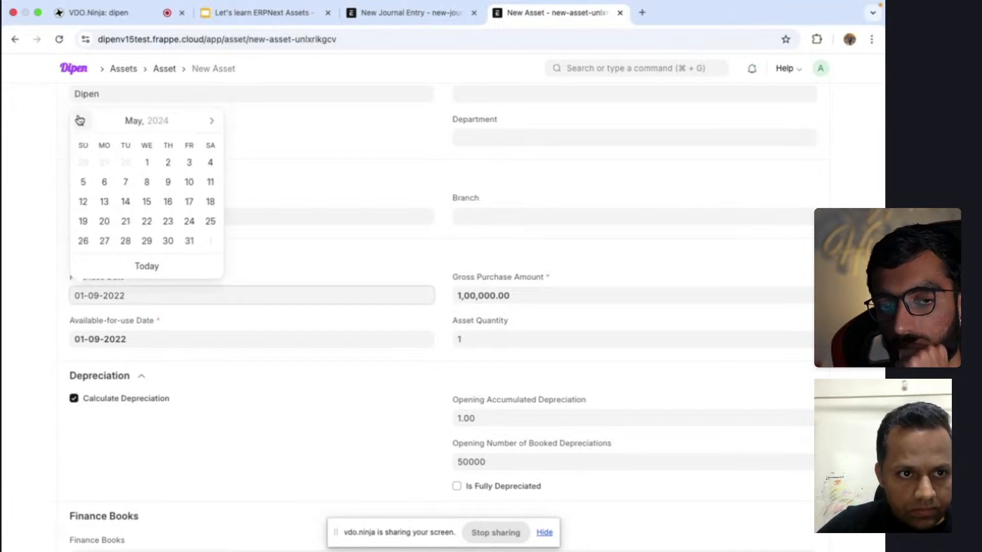
pyautogui.click(80, 121)
pyautogui.click(105, 163)
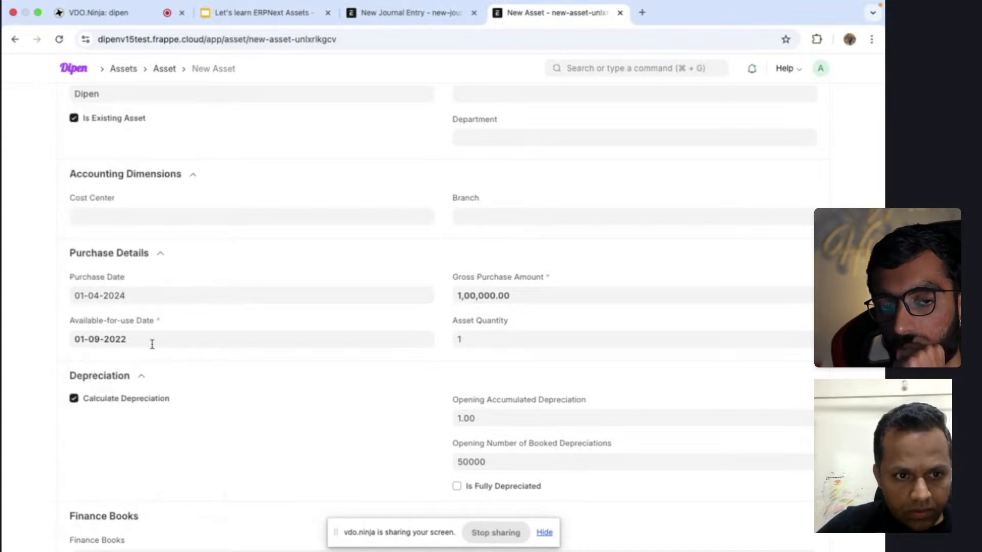
# Set the asset's Available-for-use Date to 01-04-2024.
pyautogui.click(152, 342)
pyautogui.click(80, 166)
pyautogui.click(81, 166)
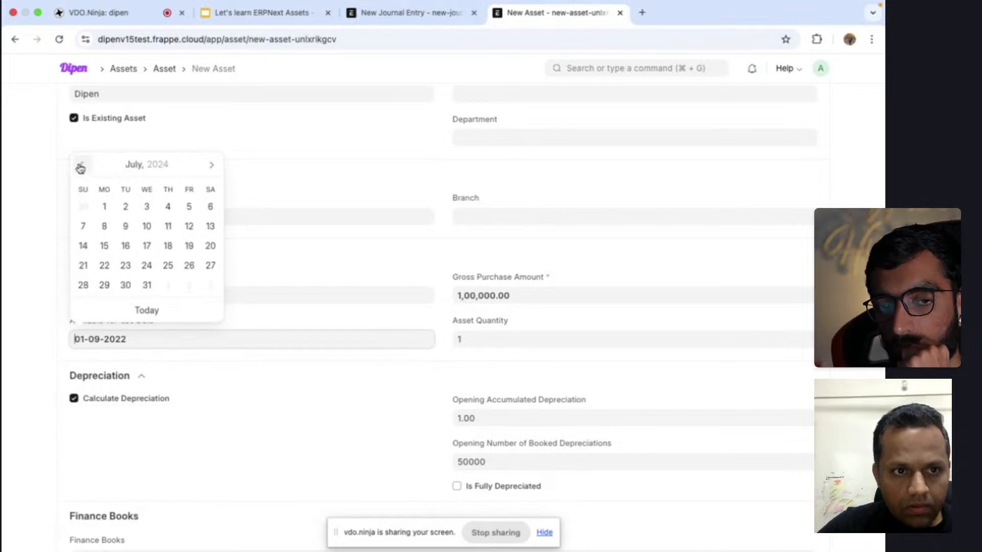
pyautogui.click(80, 166)
pyautogui.click(80, 162)
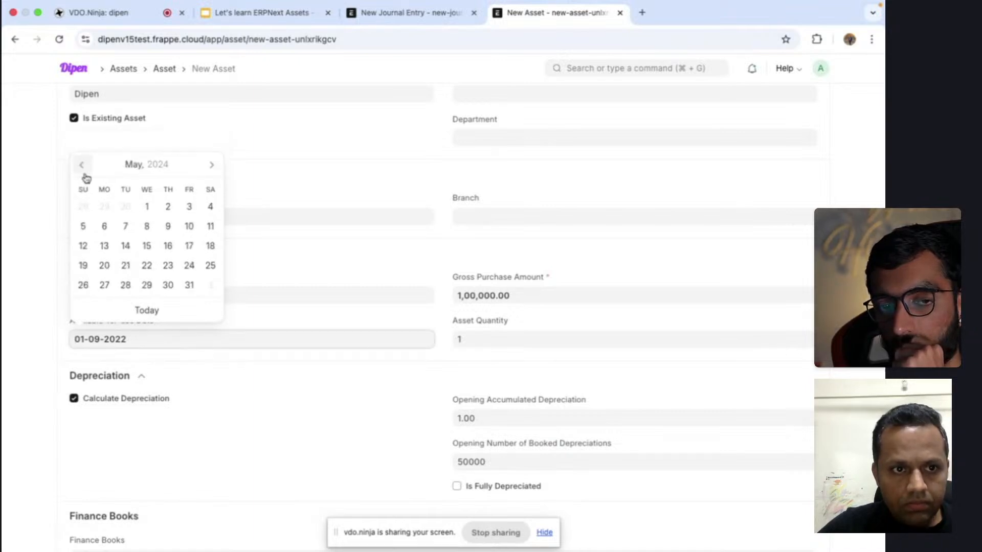
pyautogui.click(82, 173)
pyautogui.click(103, 205)
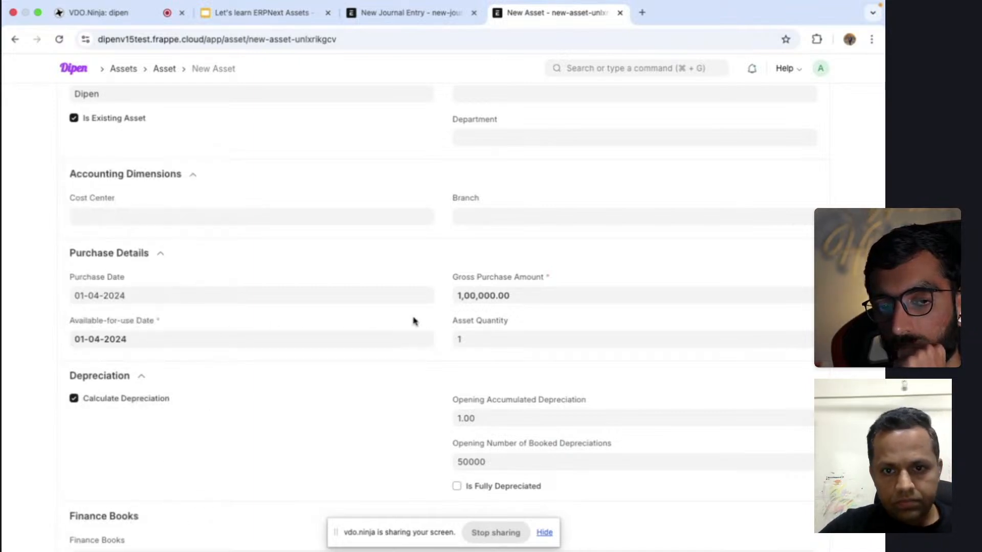
# Set the asset's Gross Purchase Amount to 120000.
pyautogui.tripleClick(522, 295)
pyautogui.write('120000')
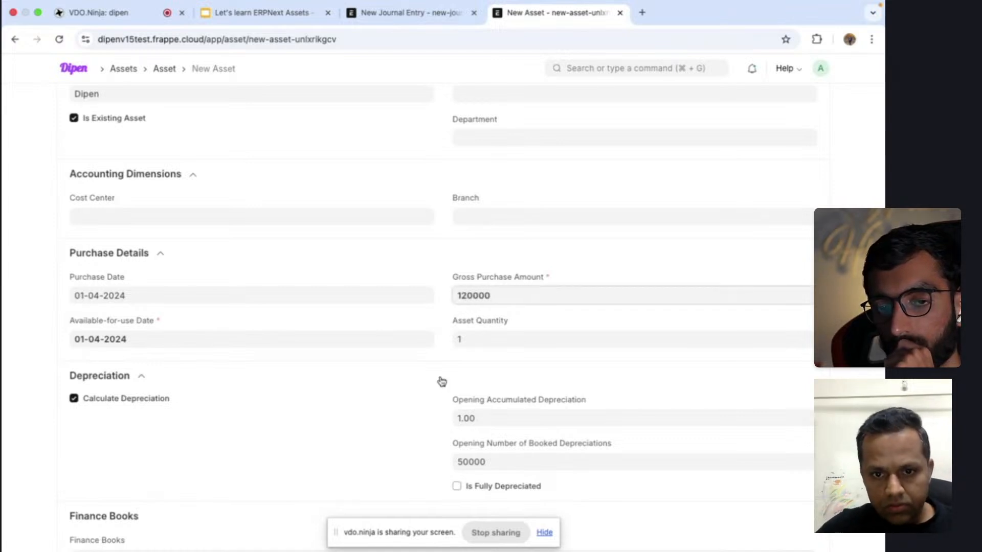
pyautogui.click(442, 381)
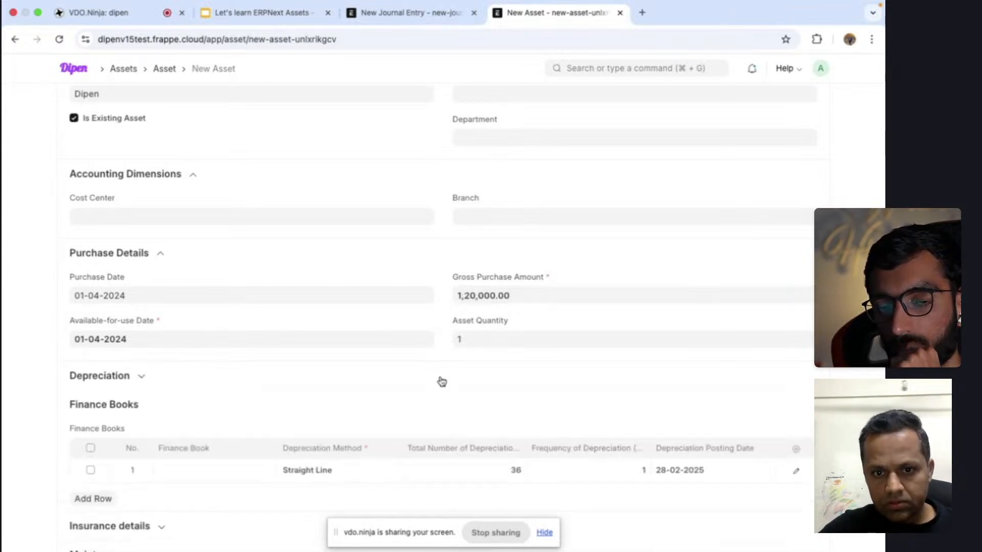
# Set both the Opening Accumulated Depreciation and the Opening Number of Booked Depreciations to 0.
pyautogui.click(142, 376)
pyautogui.click(491, 416)
pyautogui.write('0')
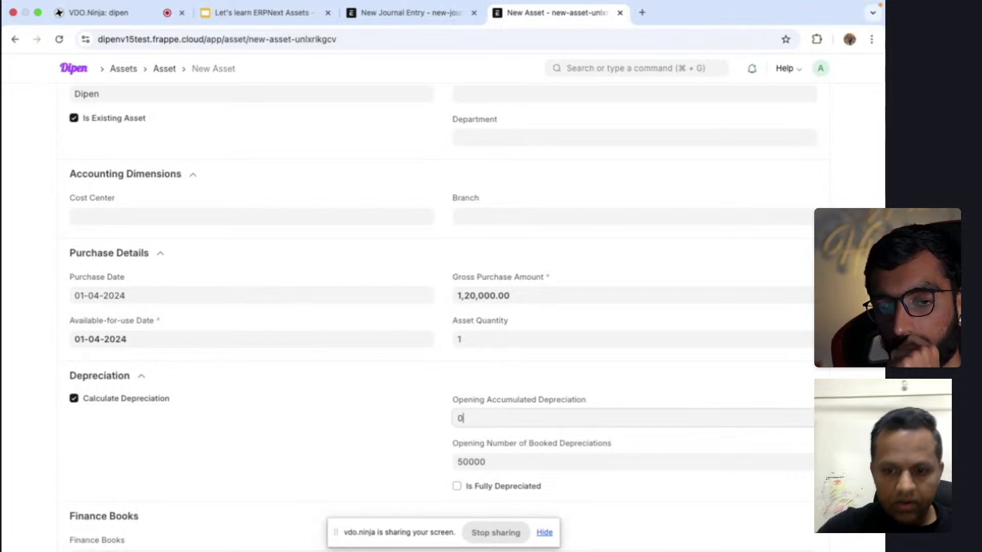
pyautogui.click(505, 462)
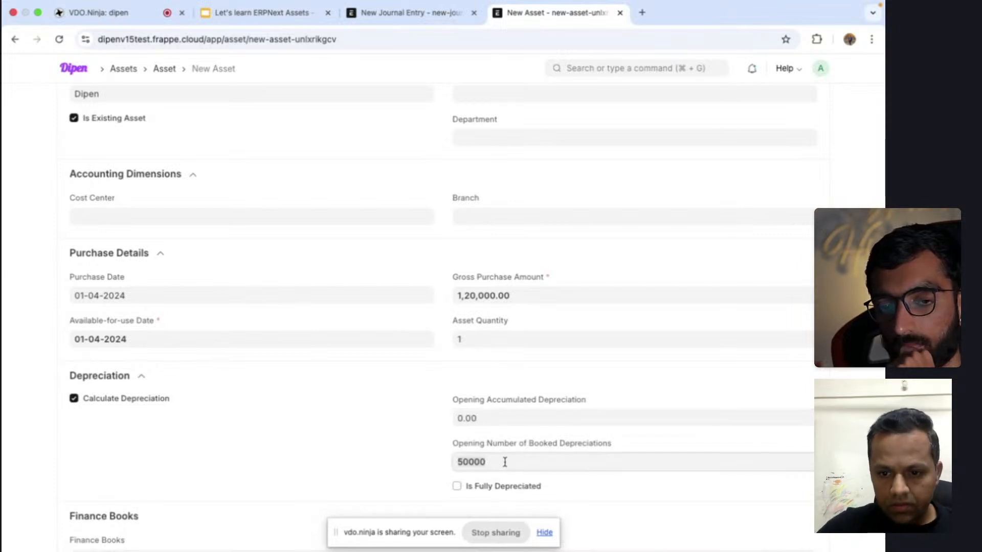
pyautogui.press('BackSpace')
pyautogui.press('BackSpace')
pyautogui.press('BackSpace')
pyautogui.press('BackSpace')
pyautogui.press('BackSpace')
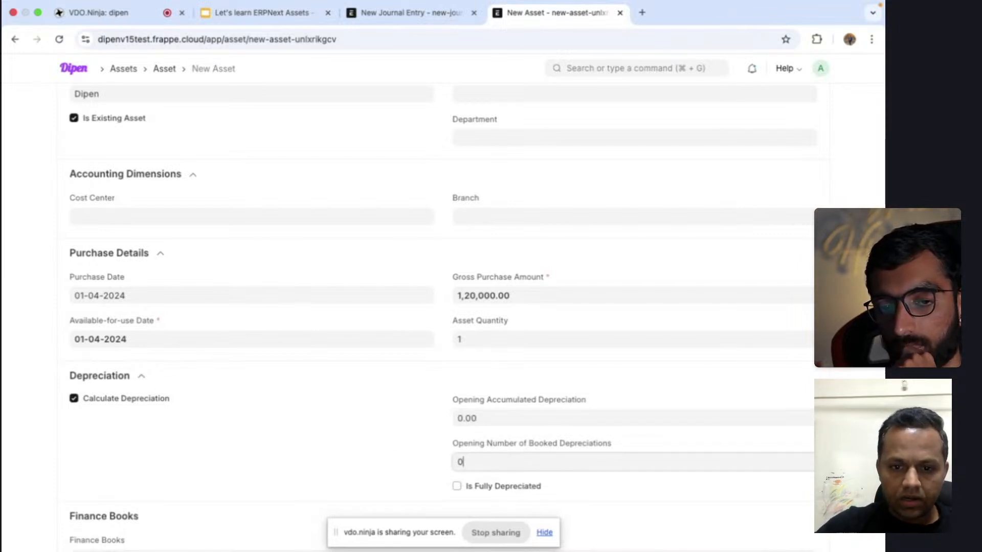
pyautogui.click(392, 439)
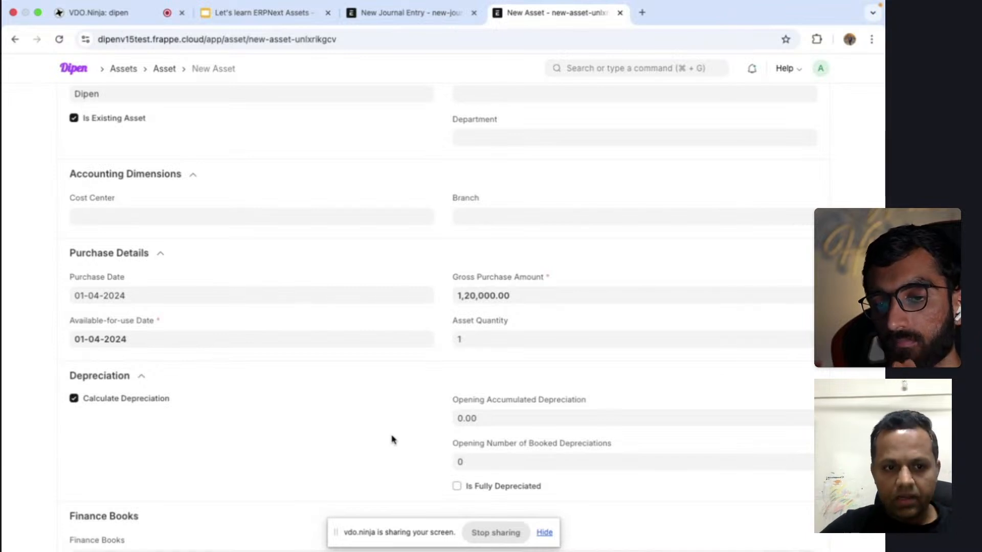
# Review the asset's purchase and depreciation details and set the finance book row's total number of depreciations to 12.
pyautogui.scroll(-3, 393, 439)
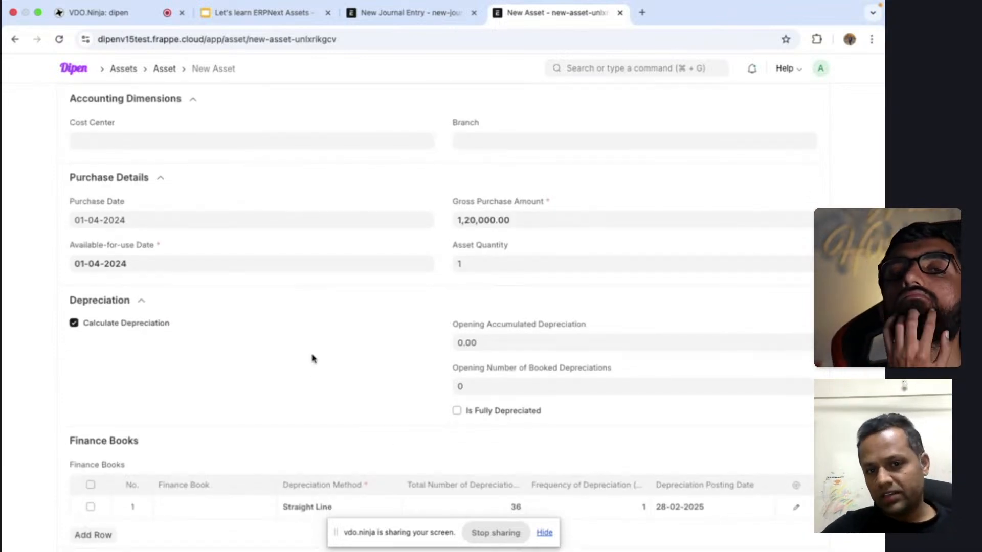
pyautogui.scroll(10, 313, 358)
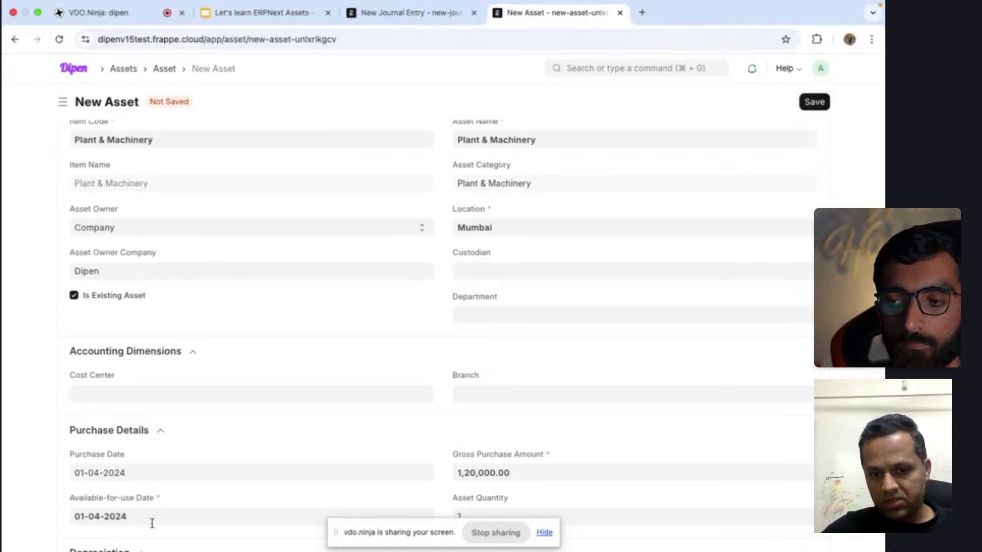
pyautogui.scroll(-5, 404, 452)
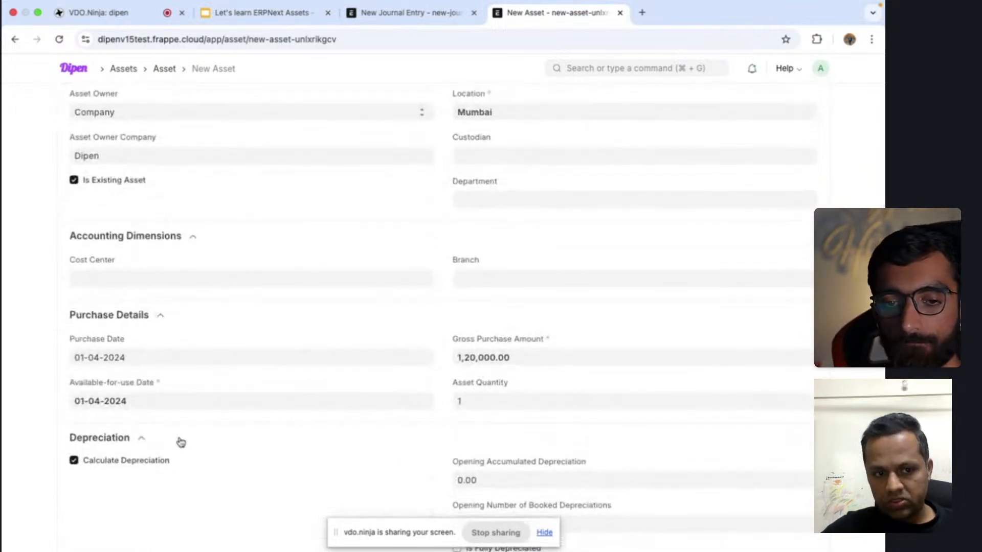
pyautogui.scroll(-5, 496, 407)
pyautogui.scroll(-4, 518, 374)
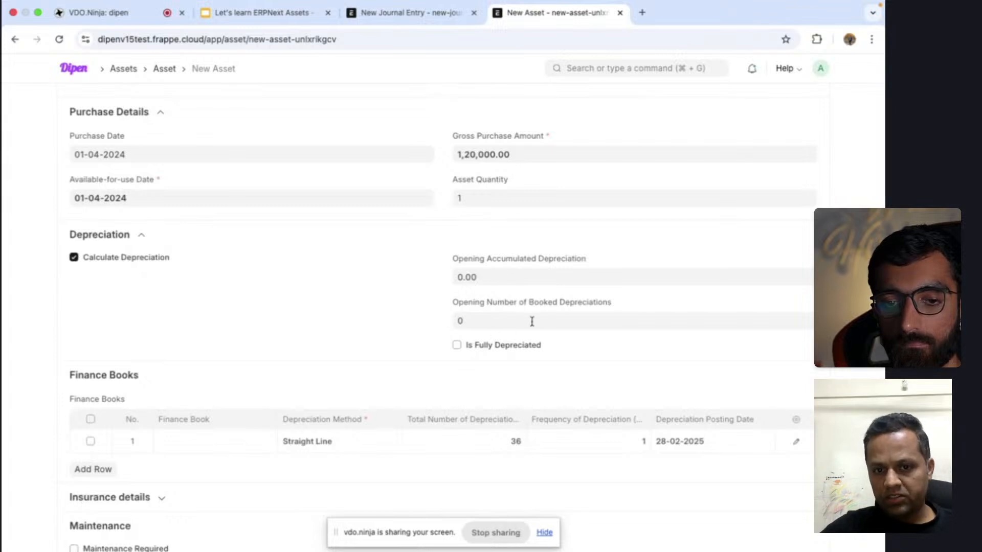
pyautogui.scroll(15, 399, 390)
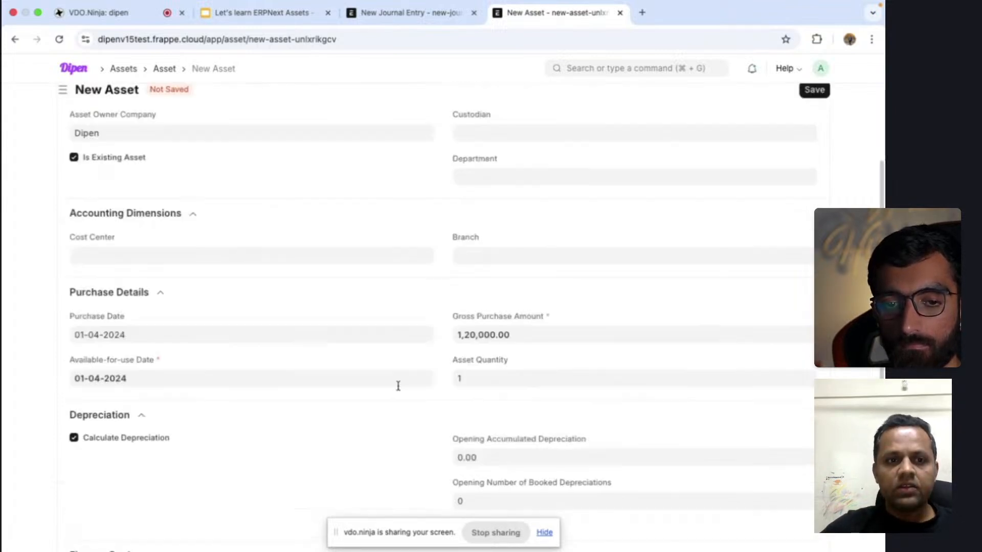
pyautogui.scroll(-18, 399, 391)
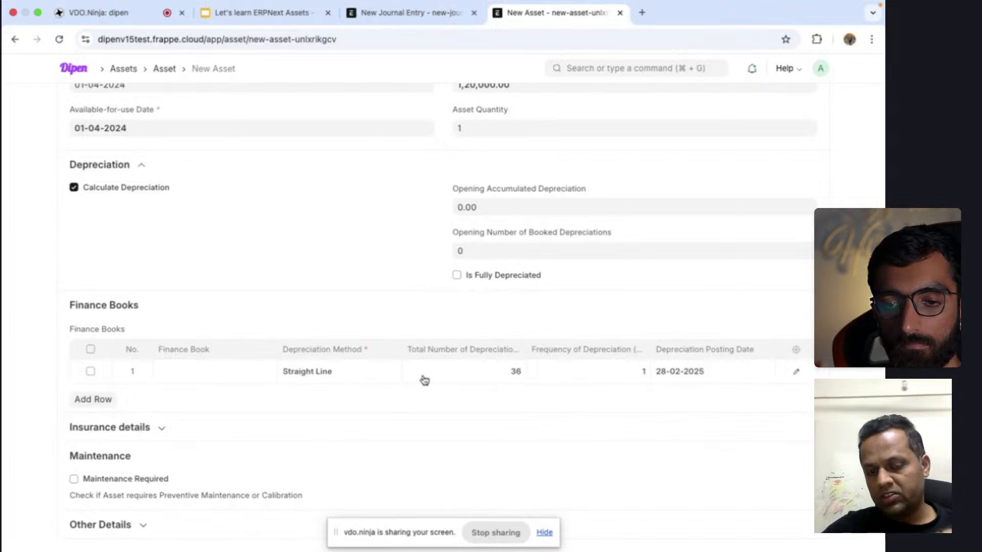
pyautogui.click(463, 379)
pyautogui.write('12')
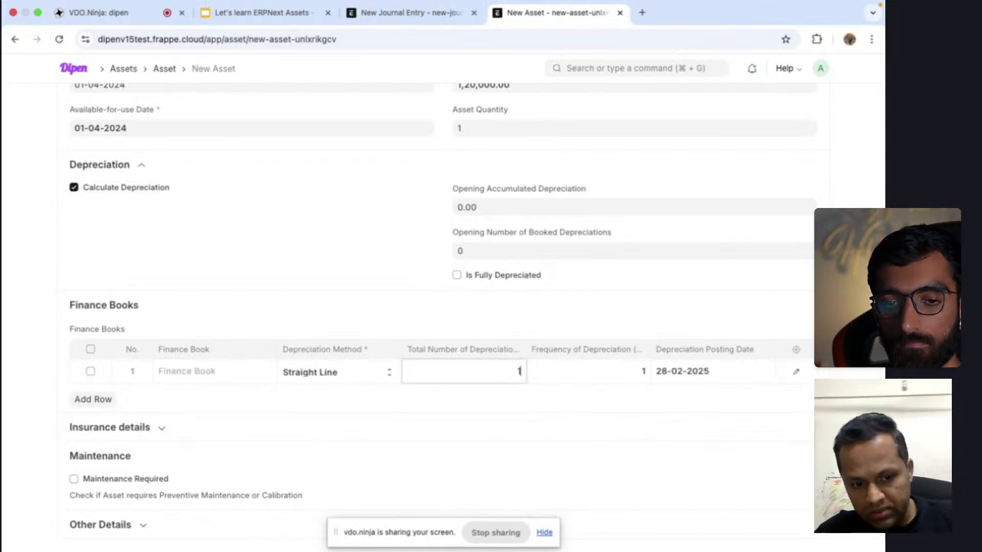
pyautogui.click(619, 372)
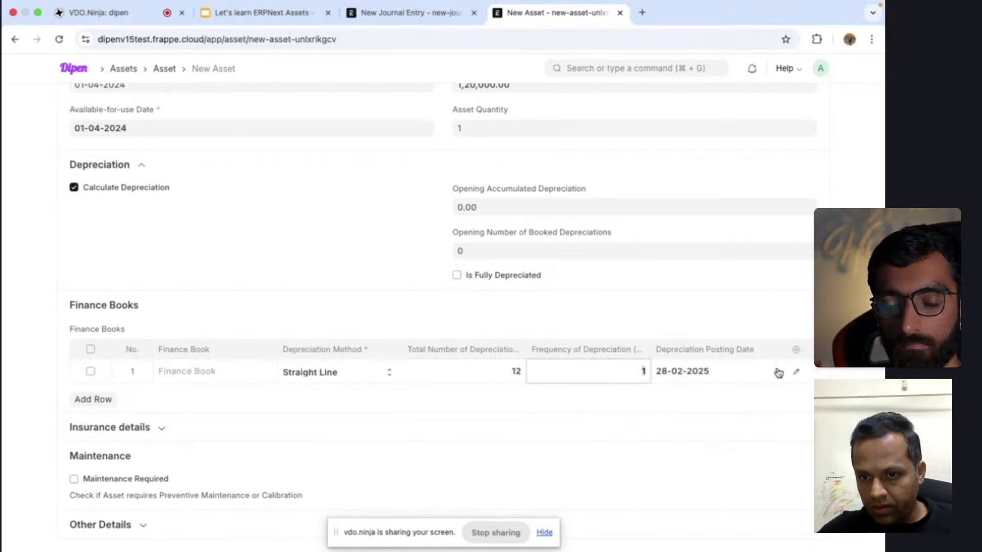
# Save the Plant & Machinery asset, dismiss the schedule message and submit the asset.
pyautogui.scroll(2, 837, 129)
pyautogui.click(811, 103)
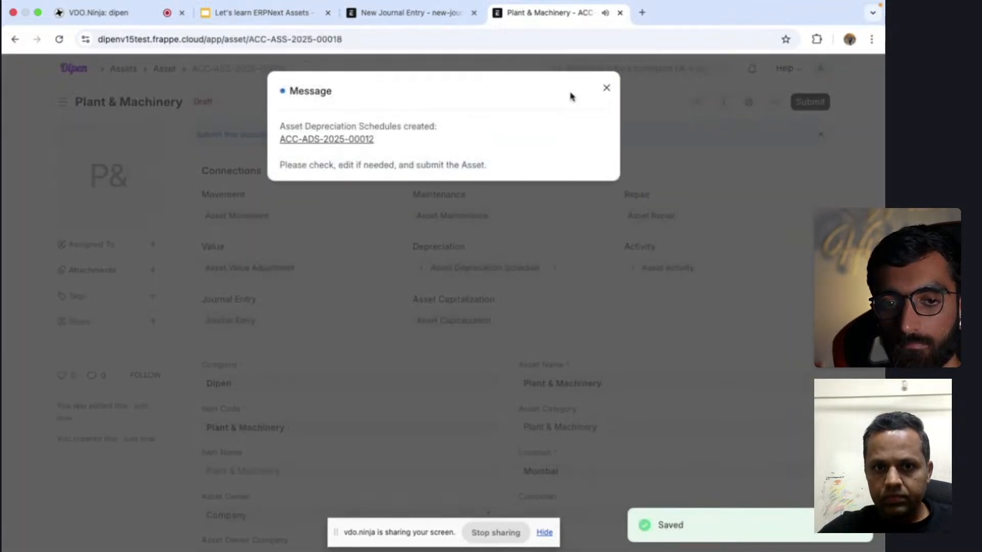
pyautogui.click(606, 96)
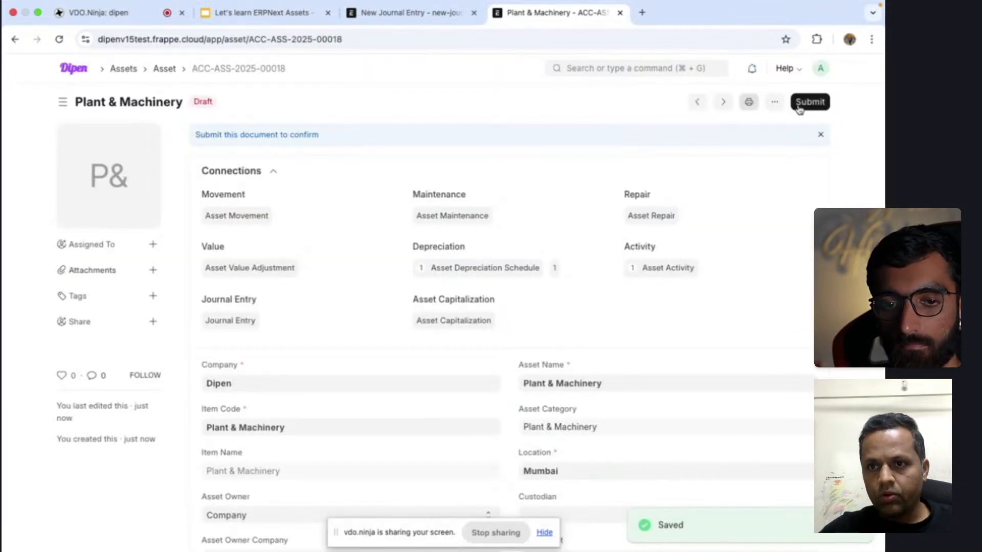
pyautogui.click(801, 103)
pyautogui.click(594, 166)
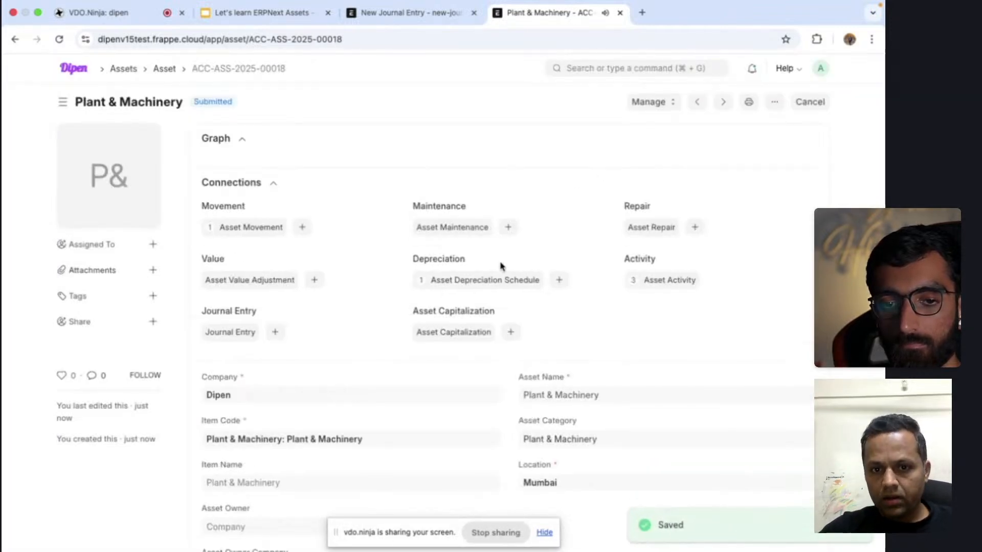
# Examine the depreciation schedule linked to the submitted asset, including its dates and amounts, and return to the asset.
pyautogui.click(499, 284)
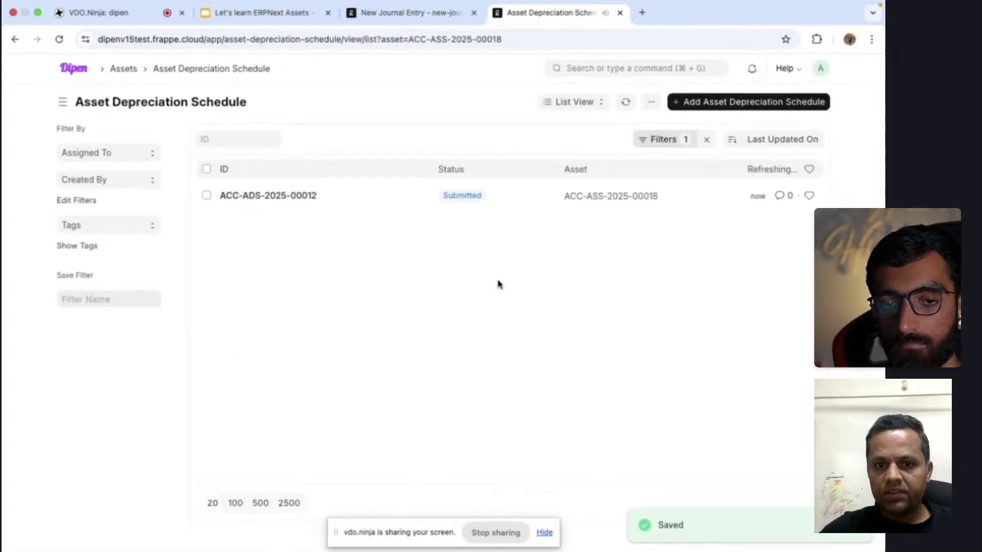
pyautogui.click(382, 210)
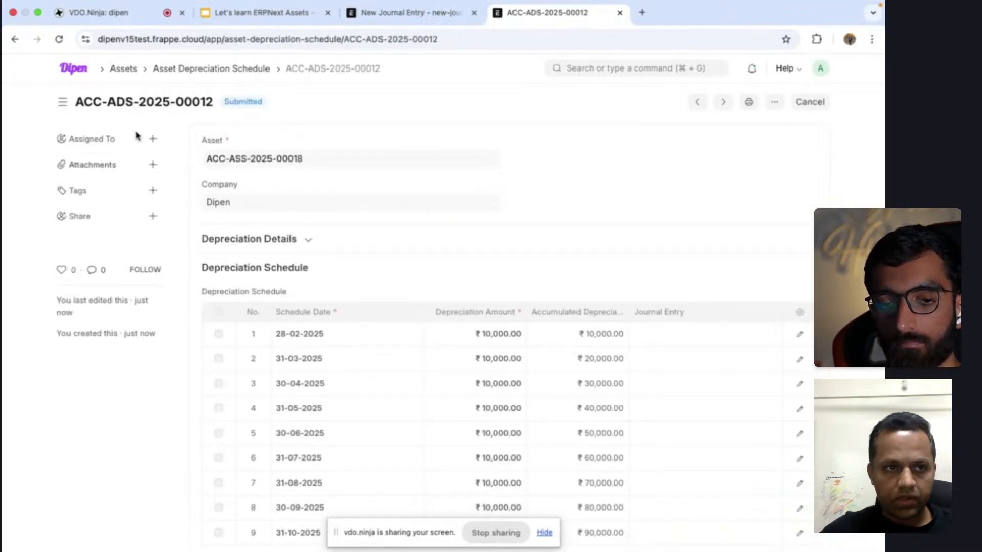
pyautogui.click(16, 40)
pyautogui.click(15, 41)
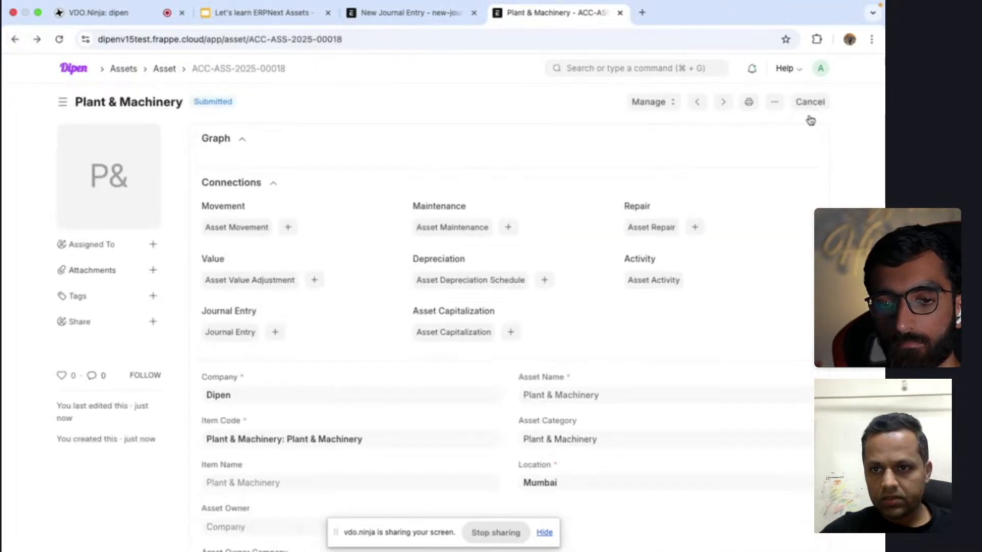
# Cancel the submitted asset together with all its linked documents and amend it into a new draft.
pyautogui.click(813, 102)
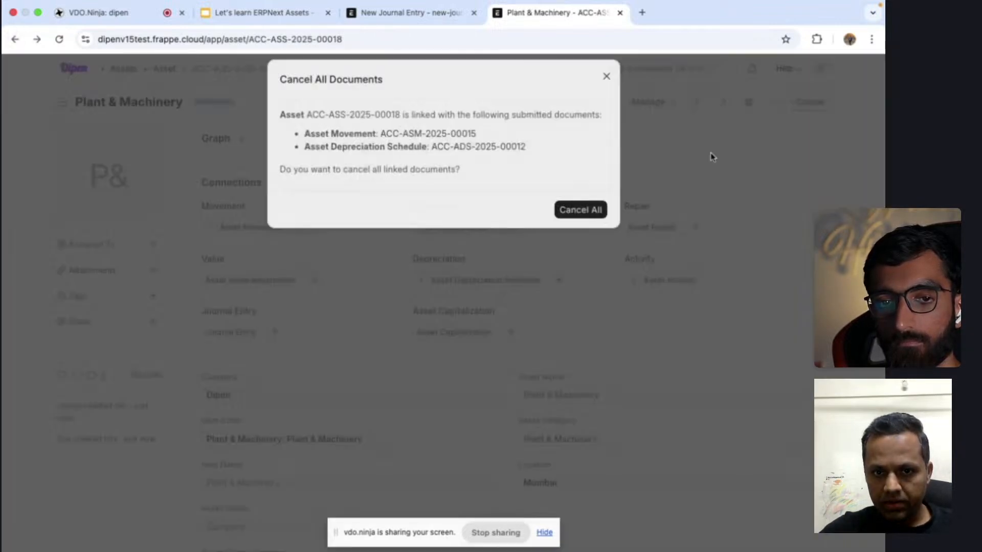
pyautogui.click(589, 230)
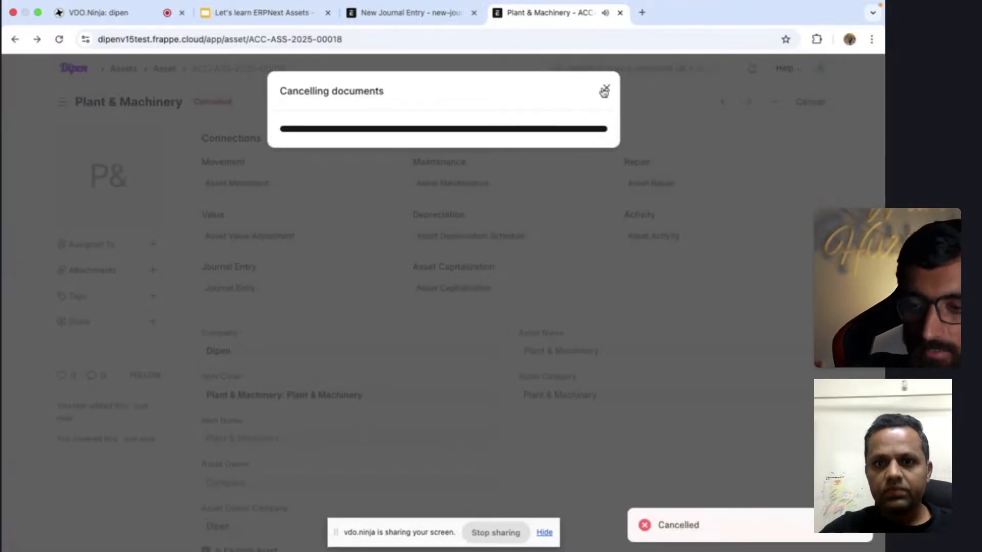
pyautogui.click(606, 88)
pyautogui.click(810, 101)
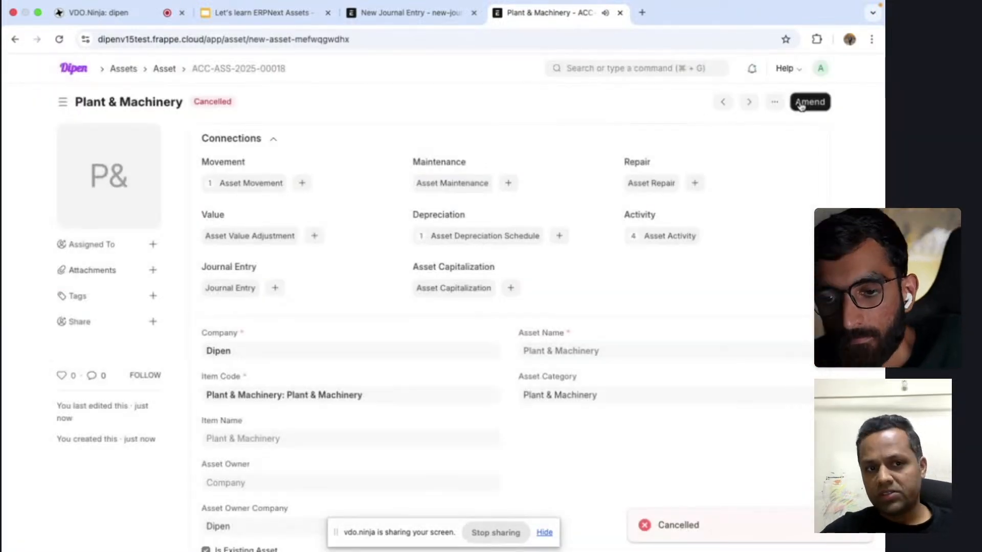
# Set the depreciation posting date in the new asset draft's finance book row to 30-04-2024.
pyautogui.scroll(-8, 597, 366)
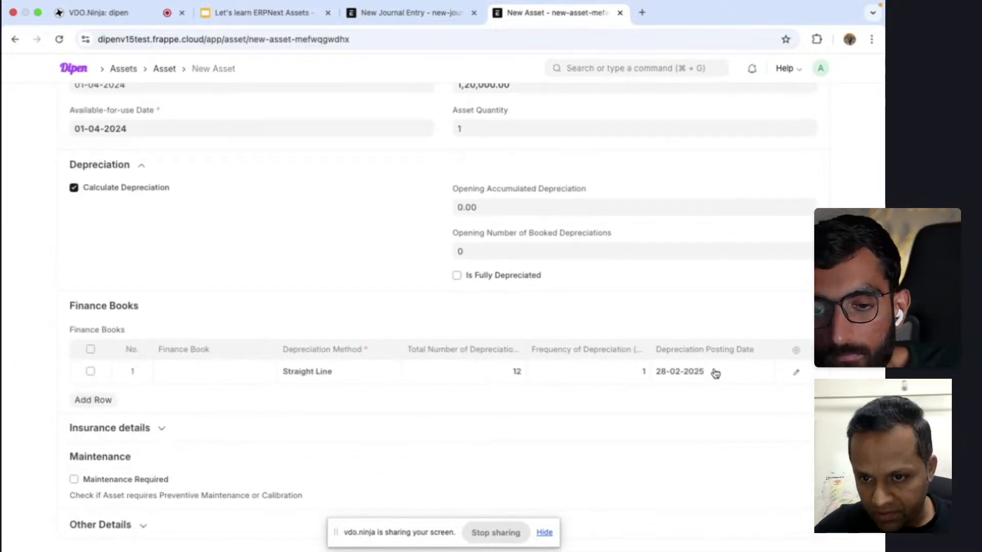
pyautogui.click(712, 371)
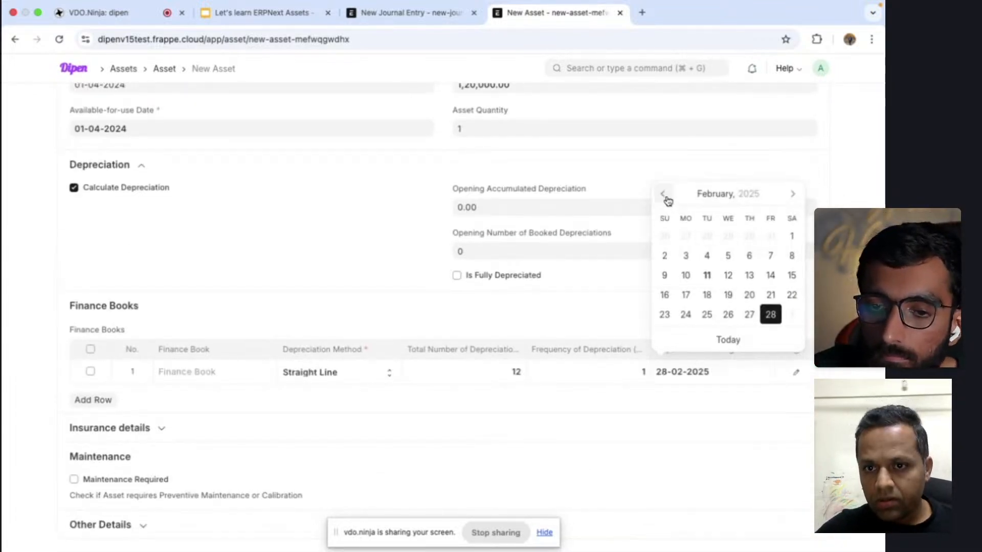
pyautogui.click(665, 196)
pyautogui.click(665, 196)
pyautogui.click(665, 197)
pyautogui.click(665, 196)
pyautogui.click(665, 197)
pyautogui.click(665, 197)
pyautogui.click(665, 197)
pyautogui.click(665, 197)
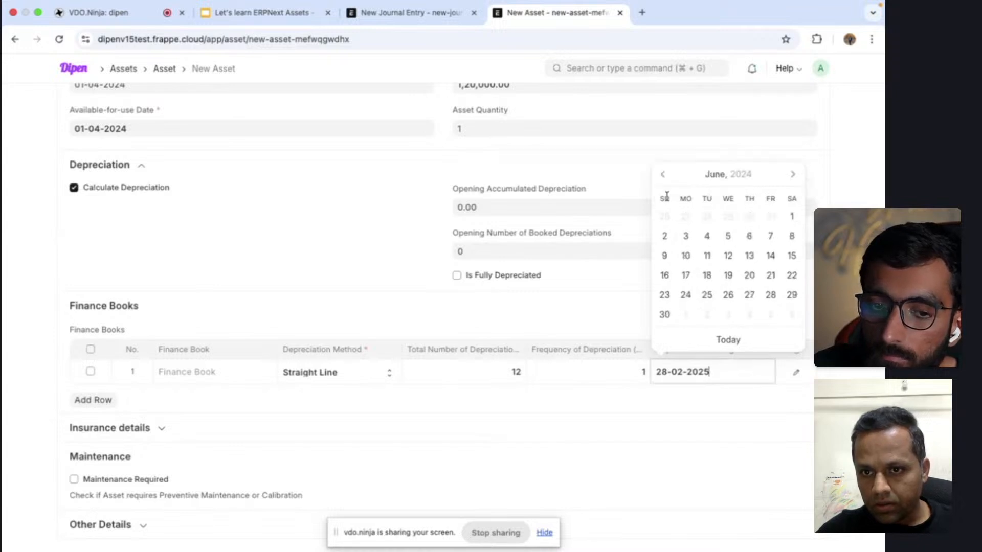
pyautogui.click(663, 174)
pyautogui.click(664, 194)
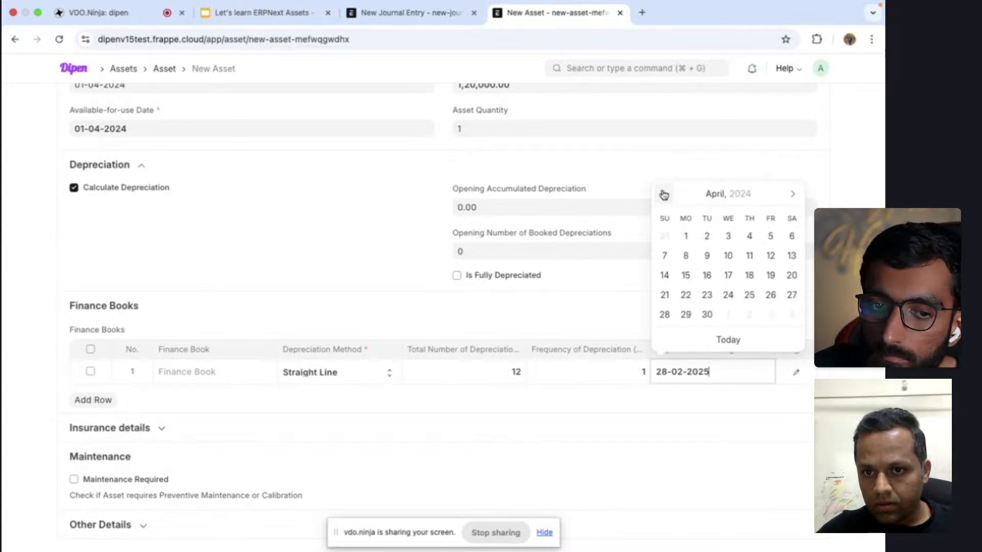
pyautogui.click(707, 315)
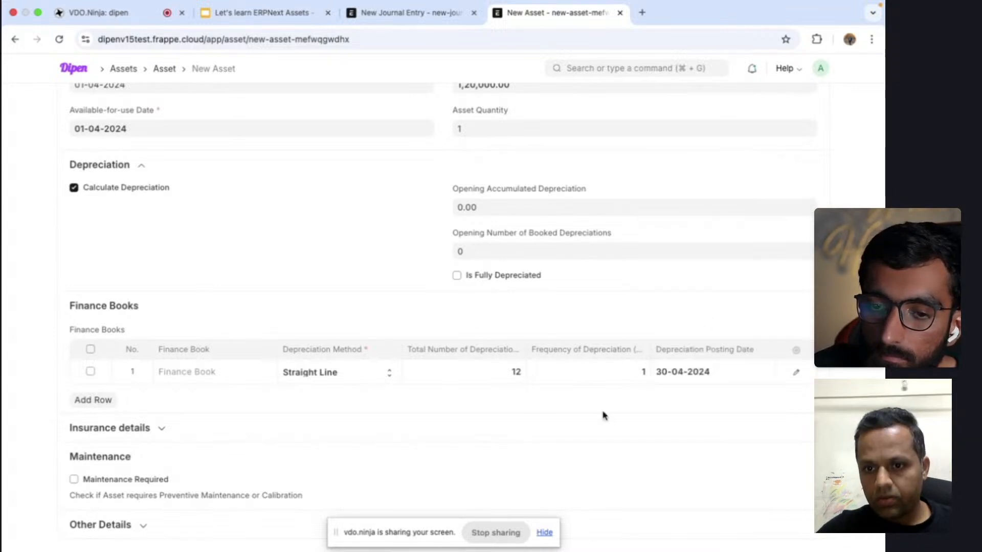
# Set the asset's required location to Mumbai and save the amended Plant & Machinery asset.
pyautogui.scroll(6, 674, 398)
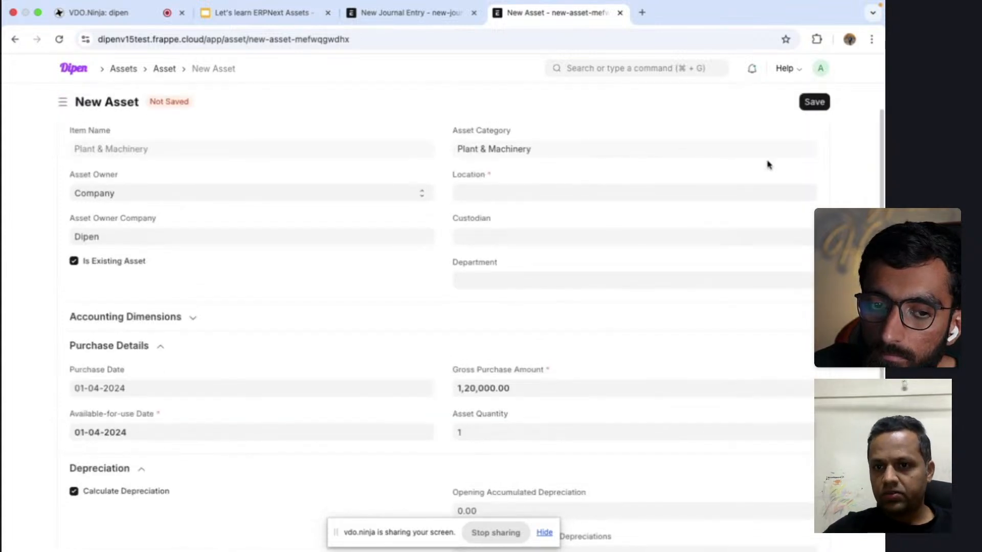
pyautogui.click(815, 104)
pyautogui.click(607, 88)
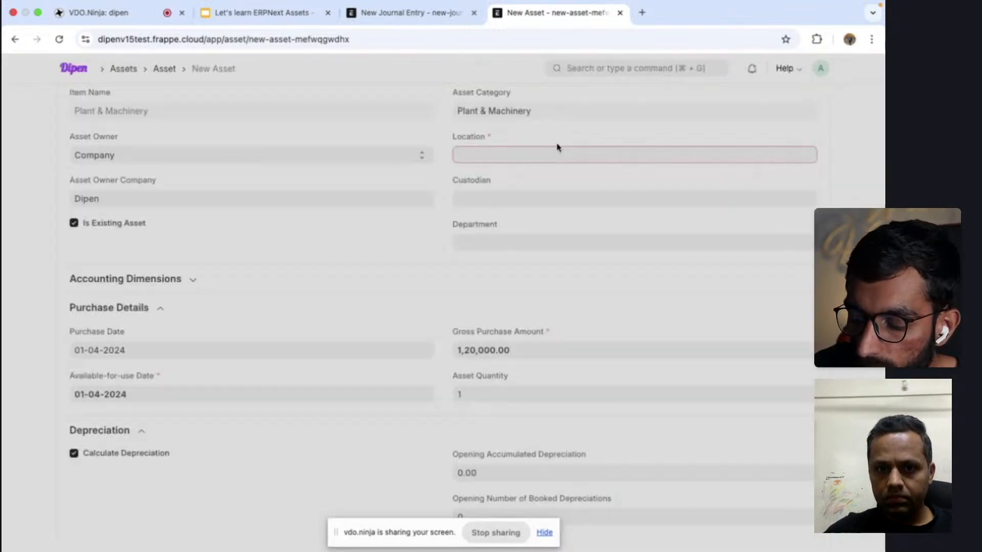
pyautogui.click(550, 154)
pyautogui.click(537, 176)
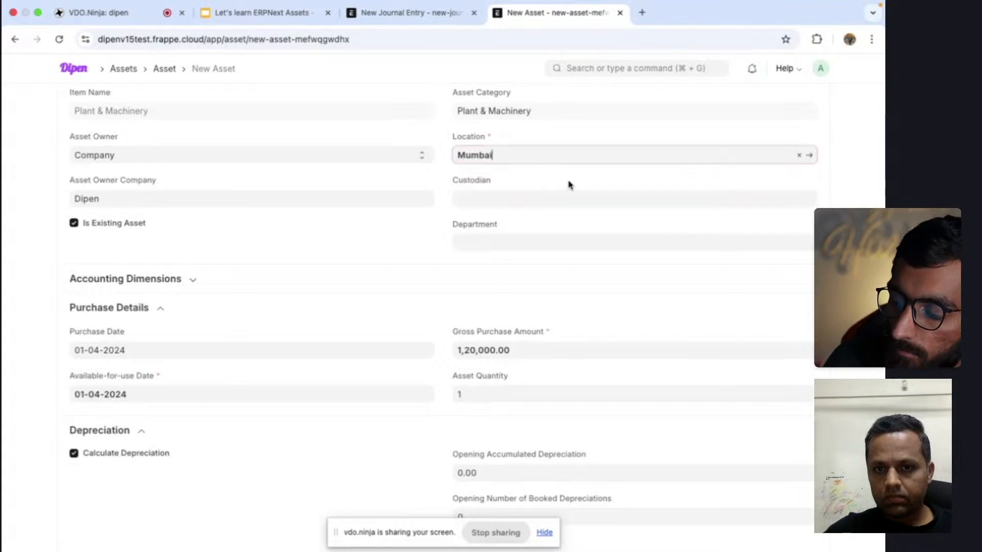
pyautogui.scroll(2, 665, 168)
pyautogui.click(814, 108)
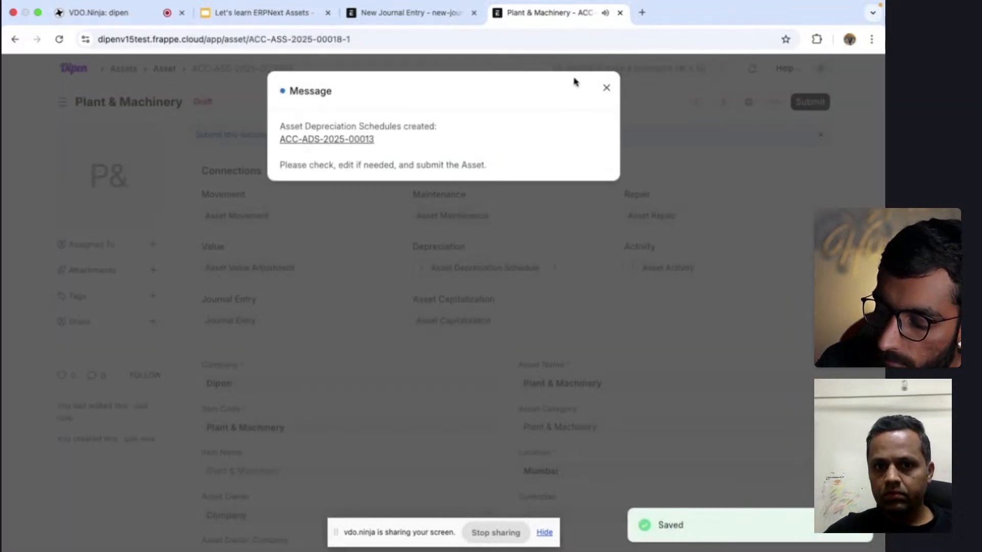
# Dismiss the depreciation schedule message and permanently submit the amended asset.
pyautogui.click(608, 91)
pyautogui.click(811, 102)
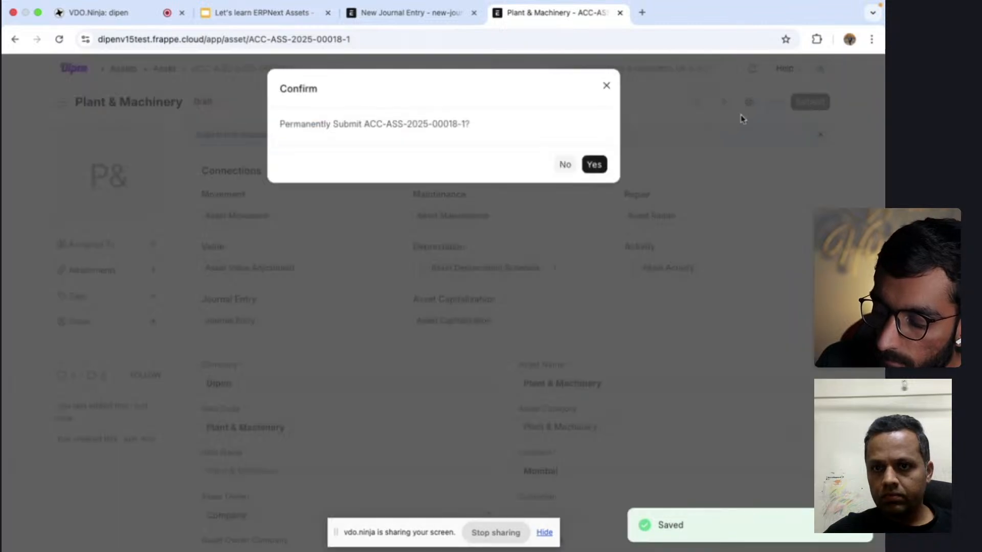
pyautogui.click(591, 168)
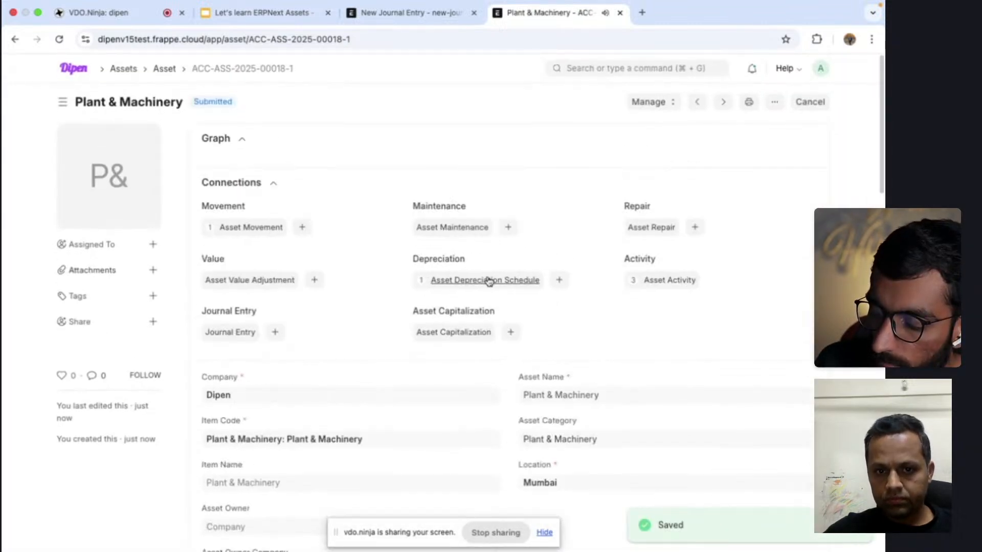
# Open the depreciation schedule linked to the asset and make the depreciation entry for the 30-04-2024 row.
pyautogui.click(488, 281)
pyautogui.click(369, 199)
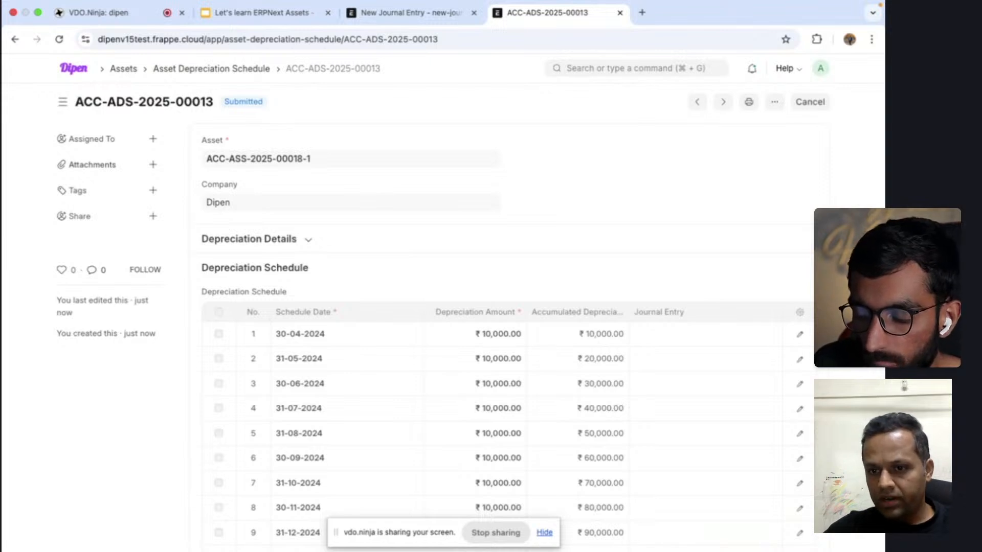
pyautogui.click(799, 334)
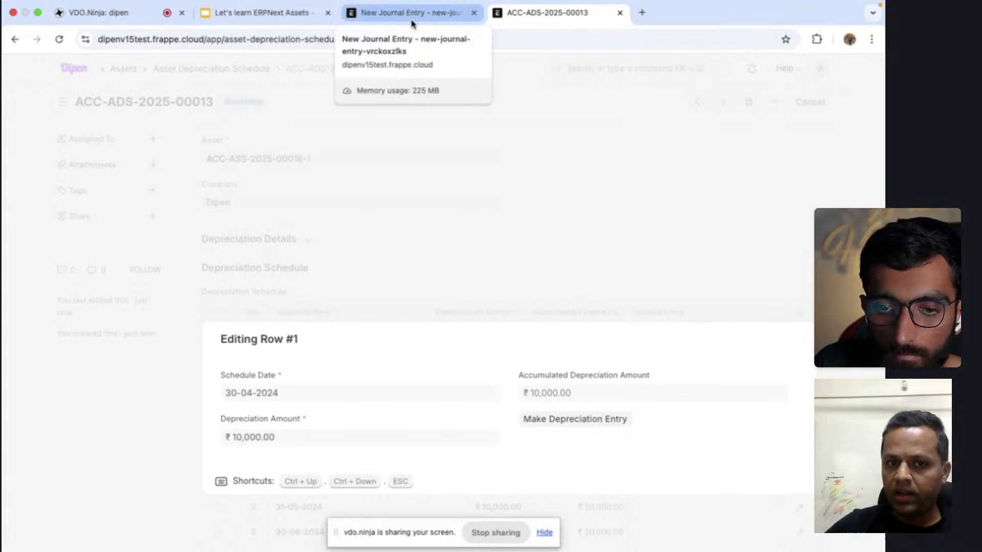
pyautogui.click(447, 95)
pyautogui.scroll(3, 467, 136)
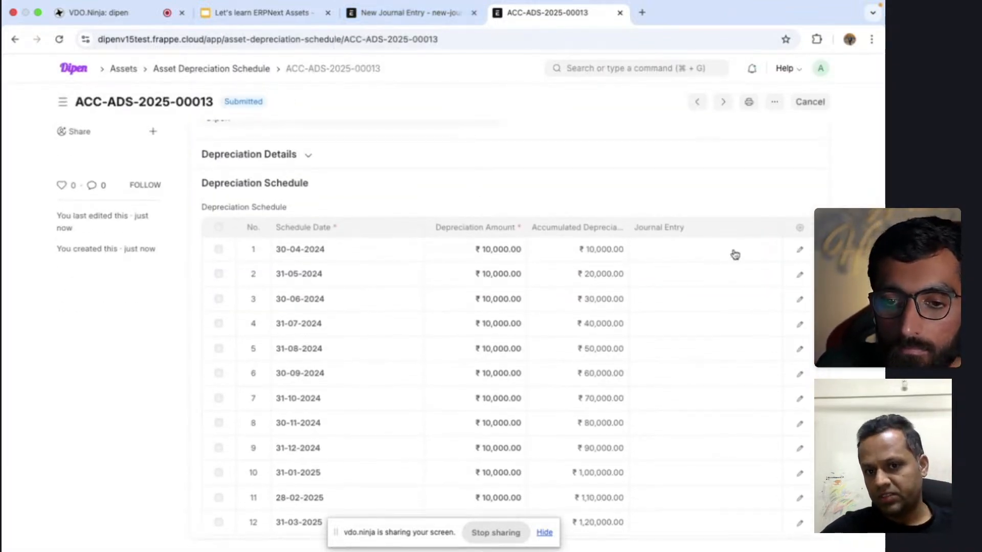
pyautogui.click(800, 254)
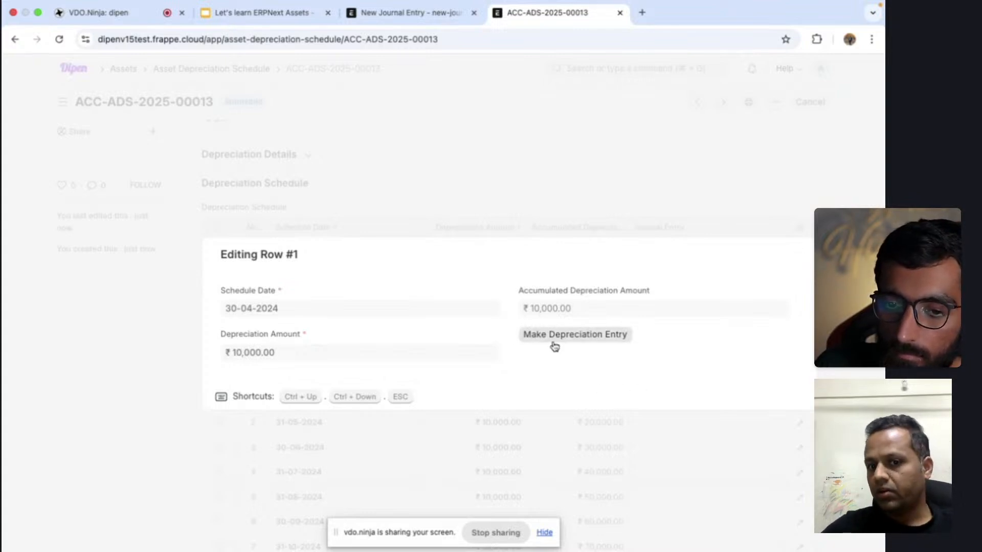
pyautogui.click(570, 340)
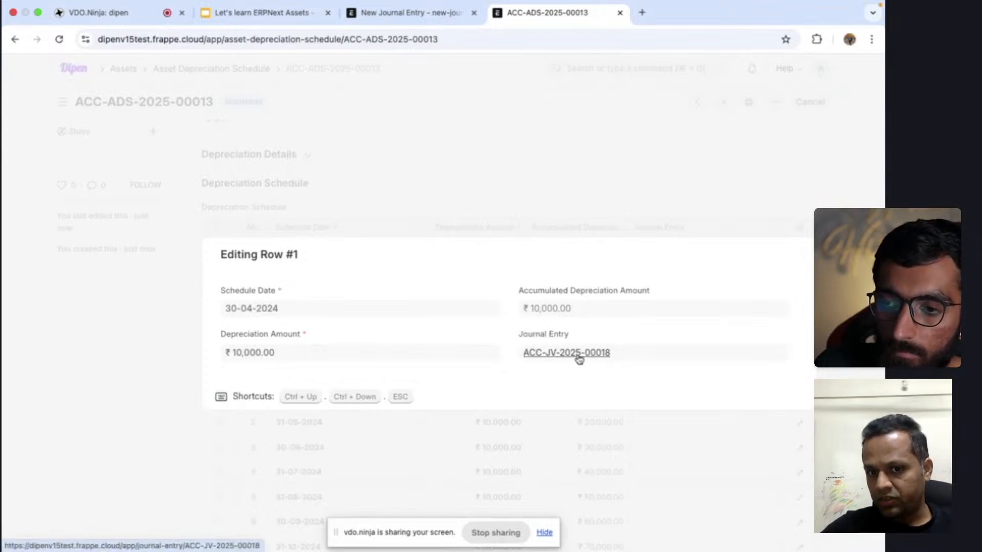
# Examine the first row's journal entry, including its debit, credit and the asset reference on the Depreciation - D line, and return to the schedule.
pyautogui.click(579, 359)
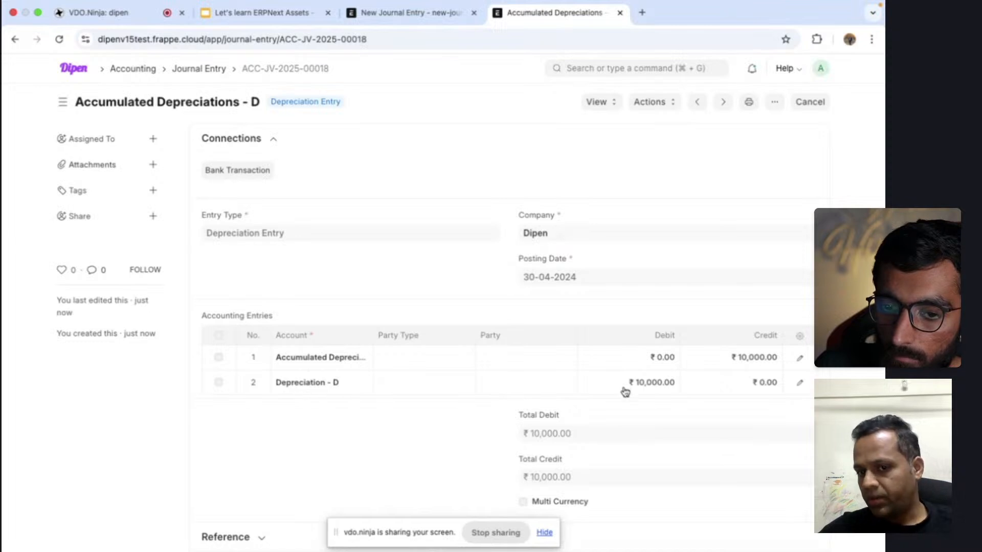
pyautogui.click(266, 385)
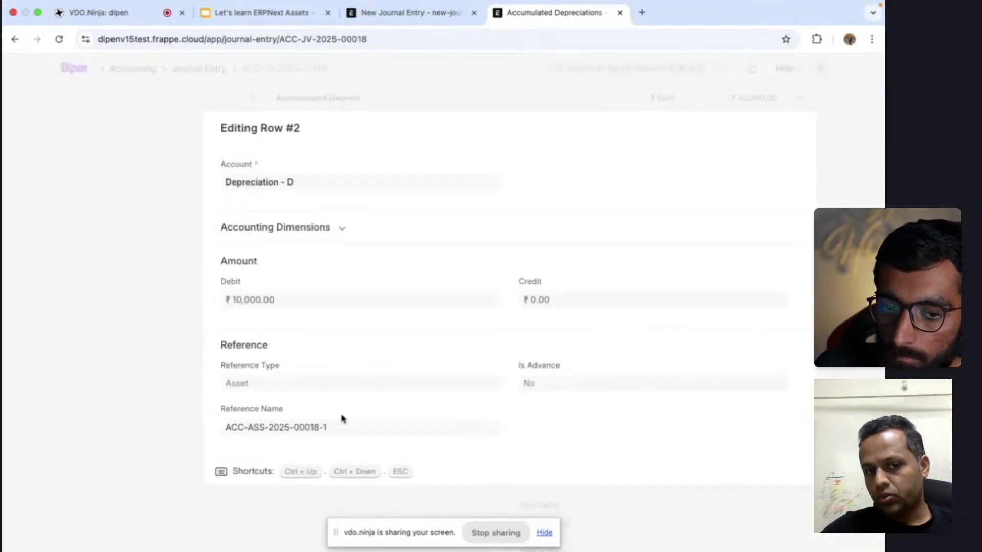
pyautogui.press('Escape')
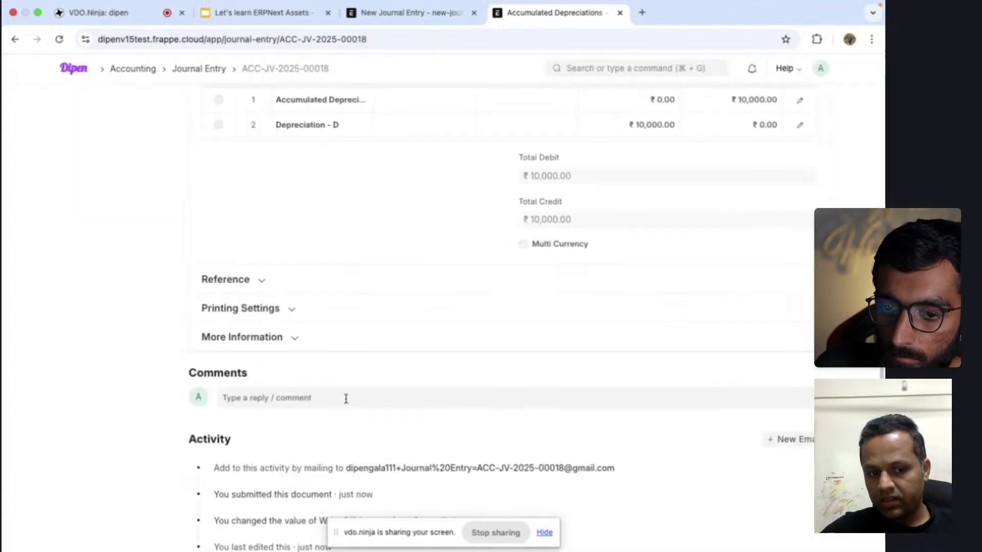
pyautogui.scroll(3, 424, 374)
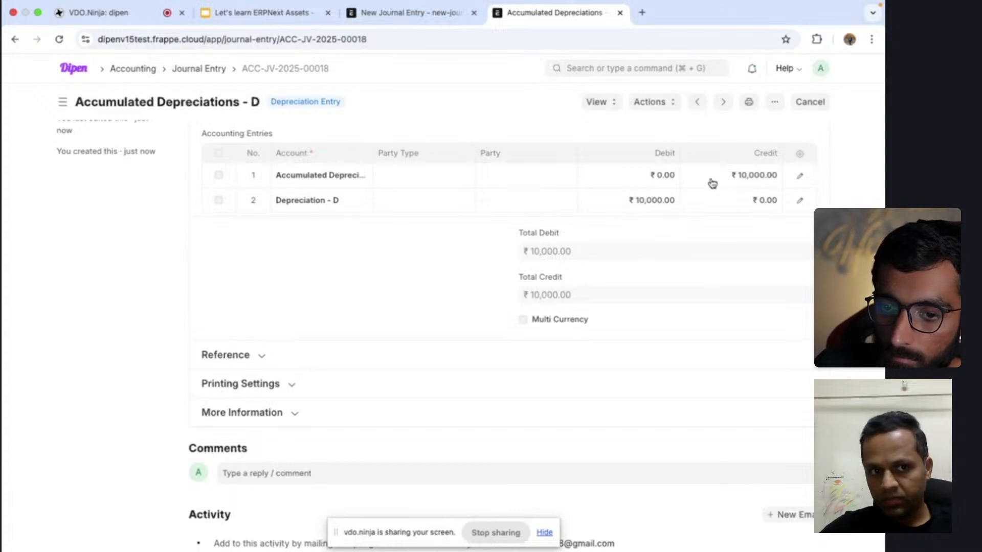
pyautogui.click(15, 40)
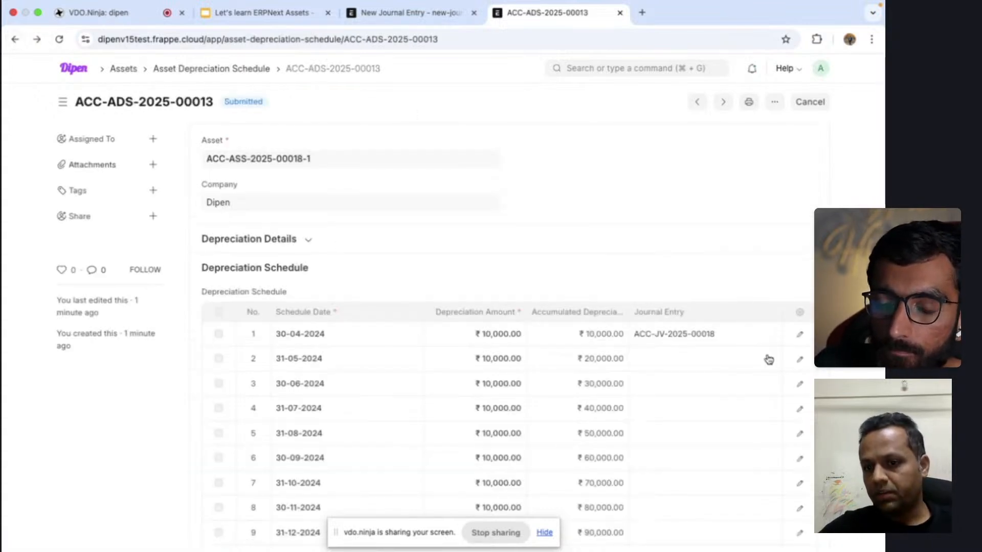
# Make the depreciation entry for the schedule's second row, dated 31-05-2024, and close the row.
pyautogui.click(801, 358)
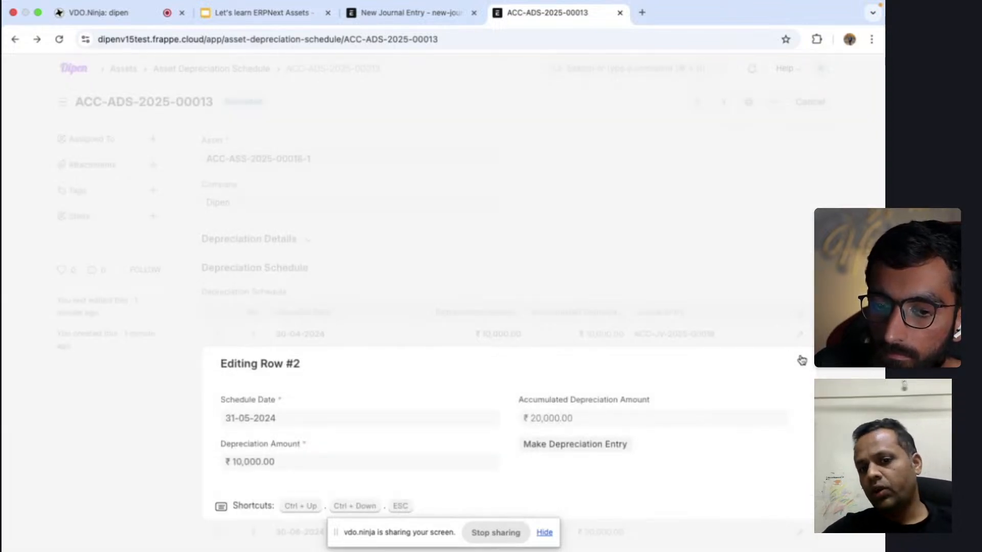
pyautogui.click(619, 454)
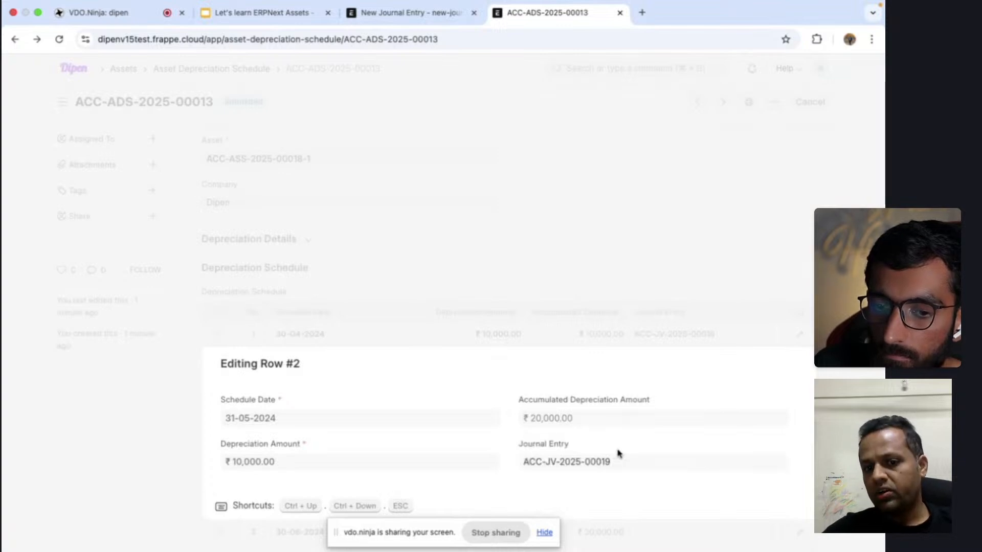
pyautogui.click(788, 351)
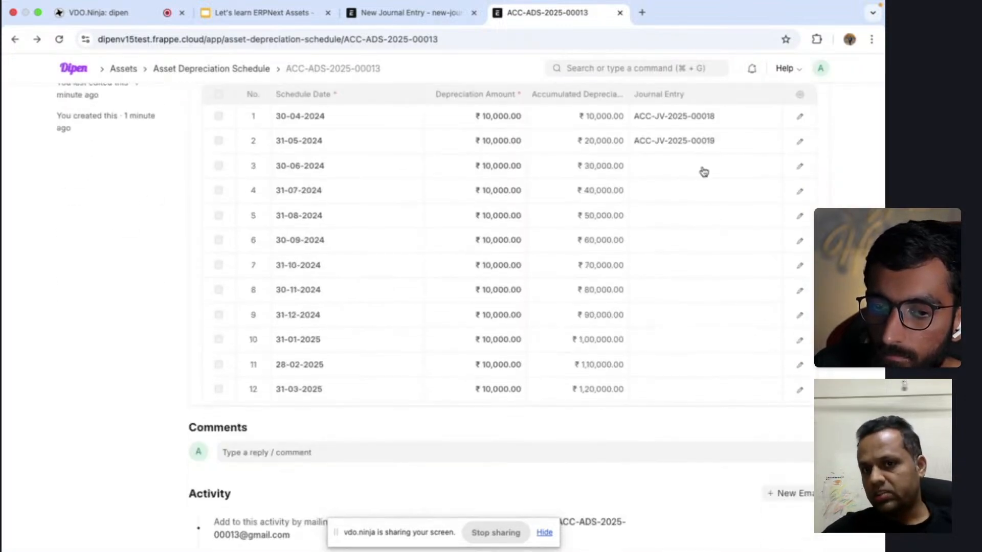
# Review which rows of the depreciation schedule have journal entries, reopening the schedule from the filtered schedule list.
pyautogui.scroll(2, 704, 171)
pyautogui.scroll(3, 704, 171)
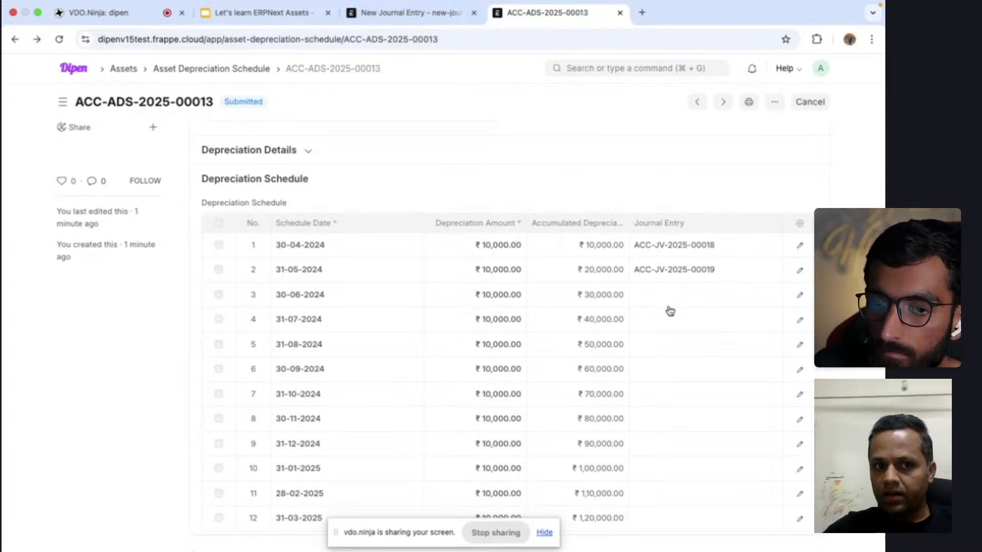
pyautogui.scroll(2, 670, 310)
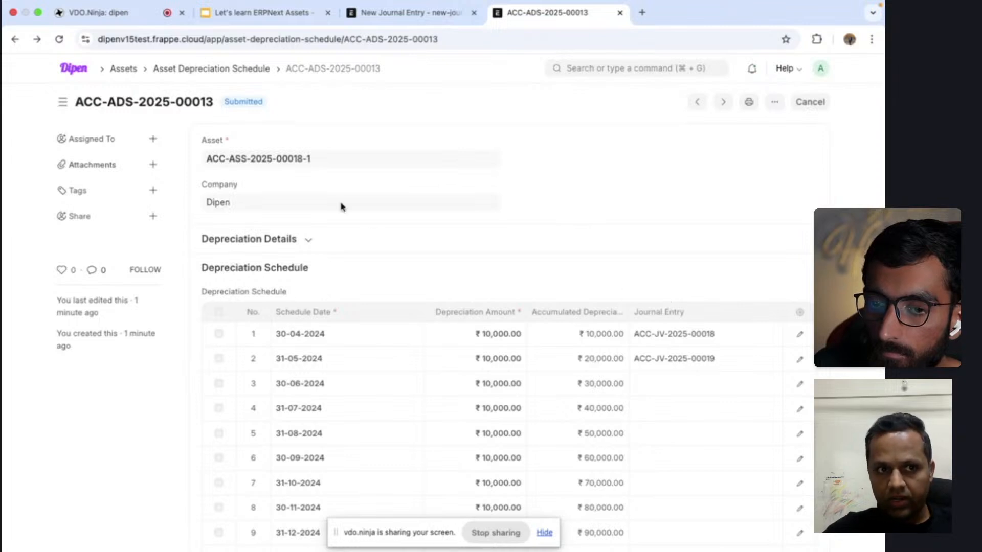
pyautogui.click(15, 40)
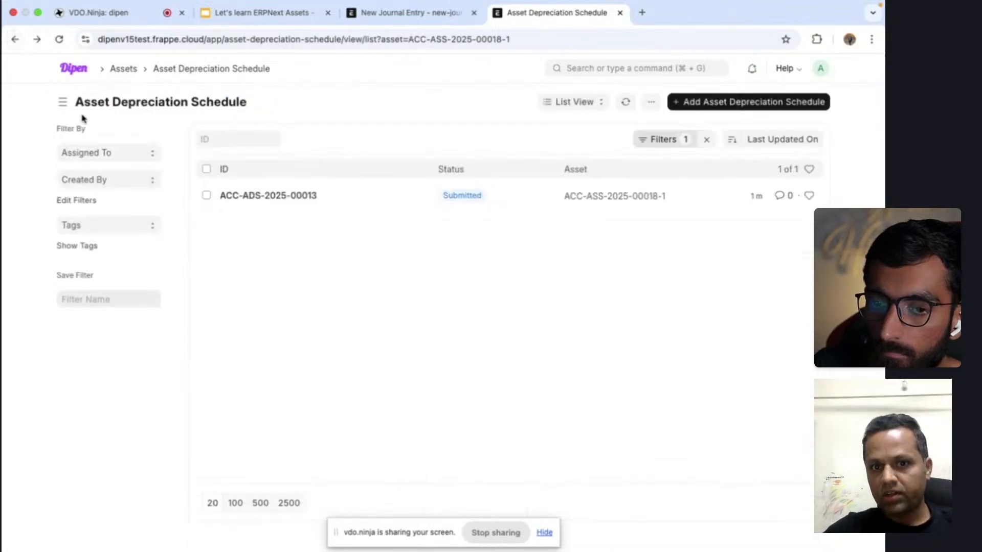
pyautogui.click(336, 204)
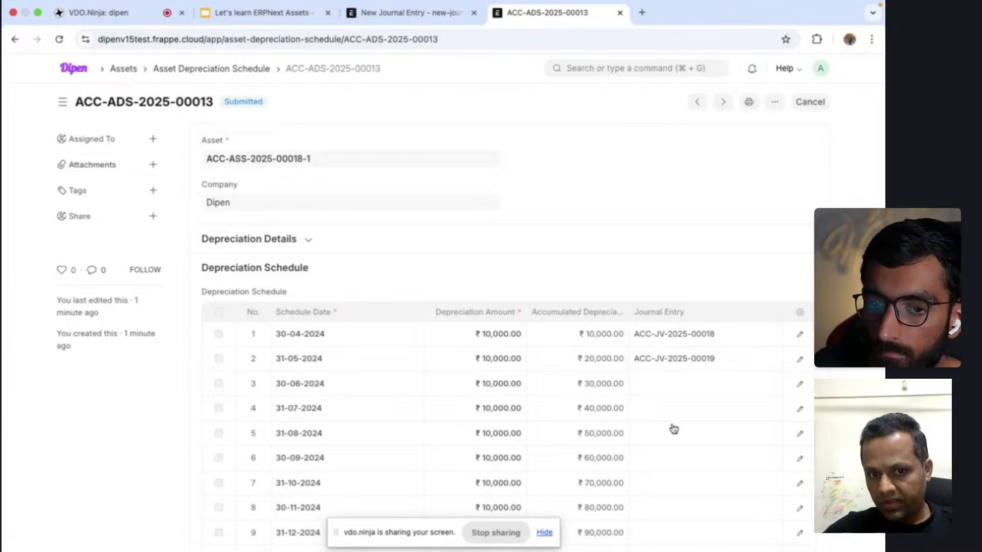
pyautogui.scroll(-3, 674, 429)
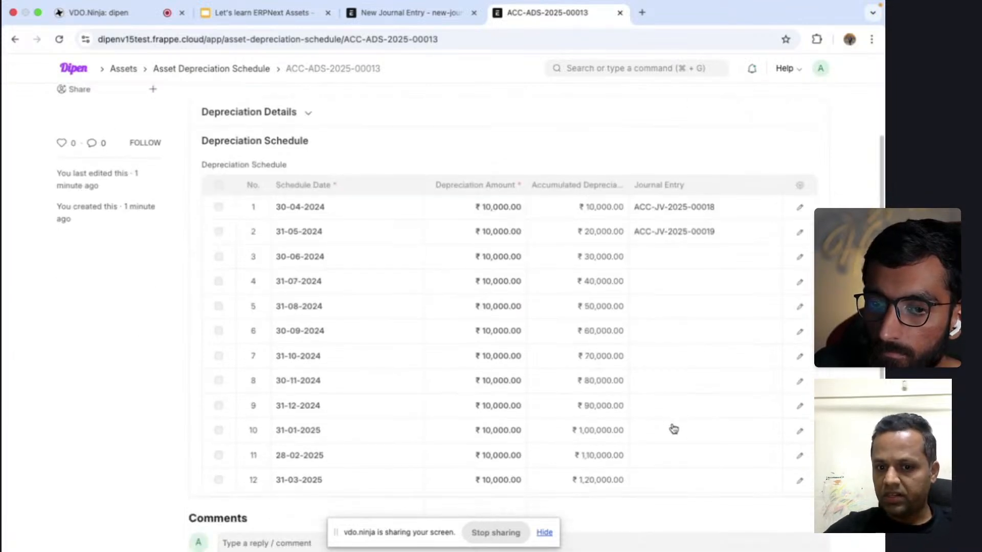
pyautogui.scroll(3, 674, 429)
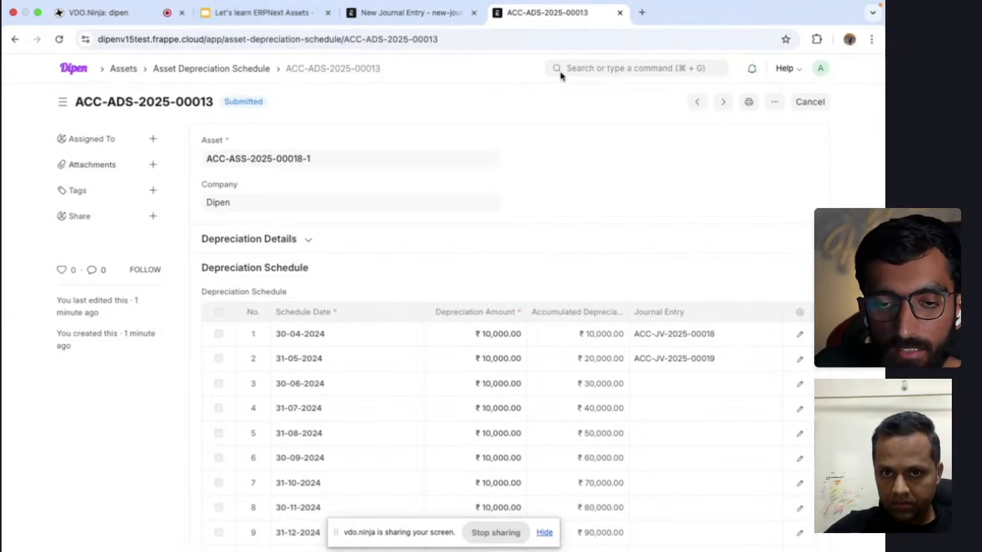
# Find the asset list through search and open the submitted Plant & Machinery asset to review its connections and details.
pyautogui.click(573, 68)
pyautogui.write('a')
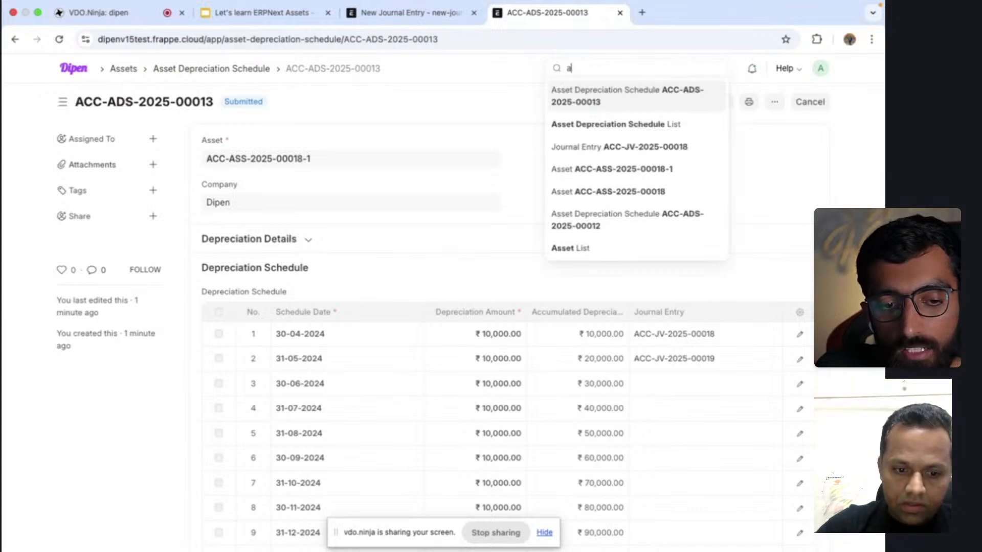
pyautogui.write('sse')
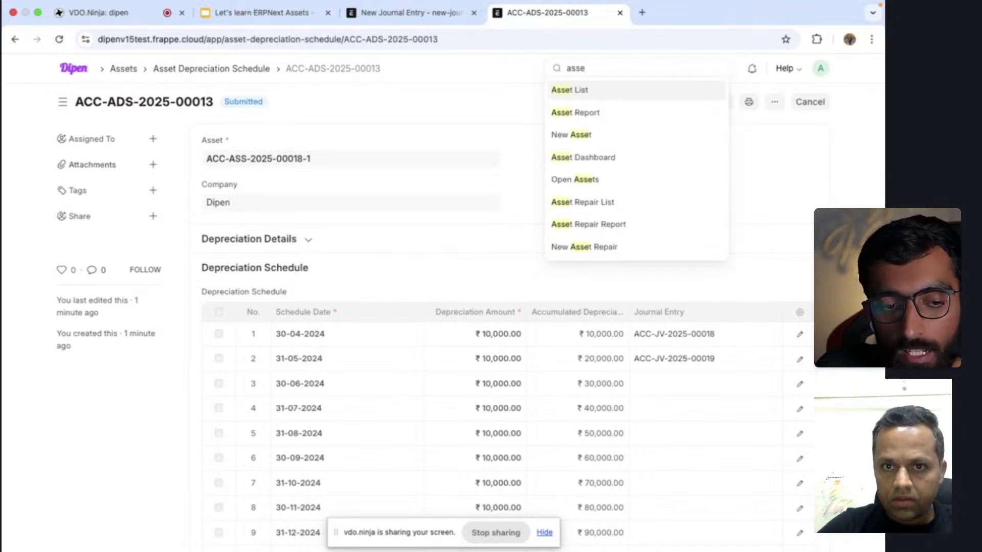
pyautogui.click(579, 91)
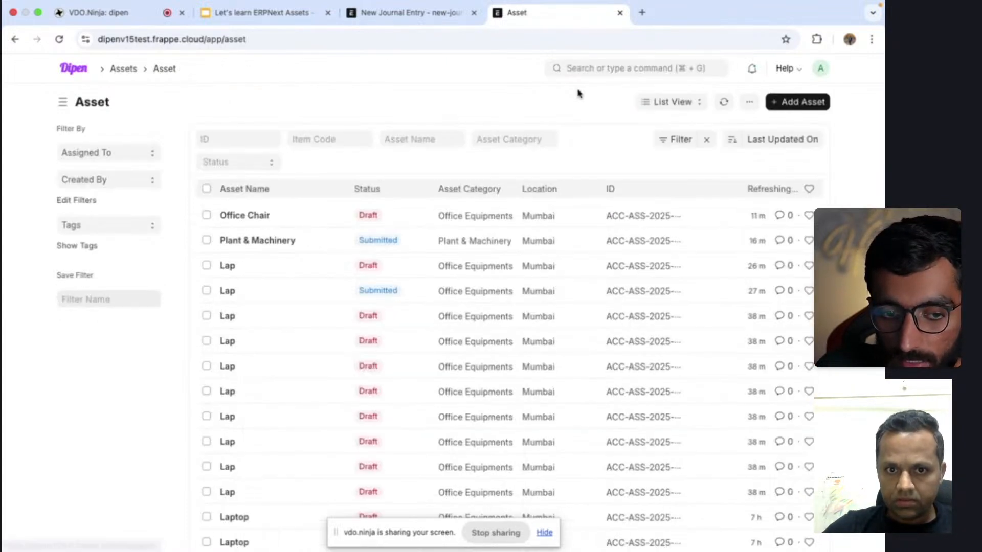
pyautogui.click(333, 220)
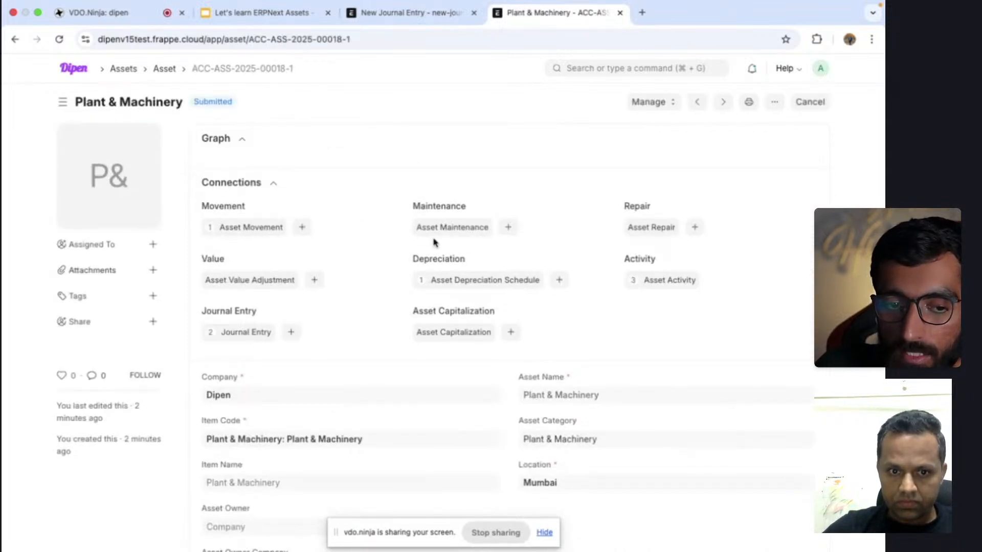
pyautogui.scroll(-4, 470, 261)
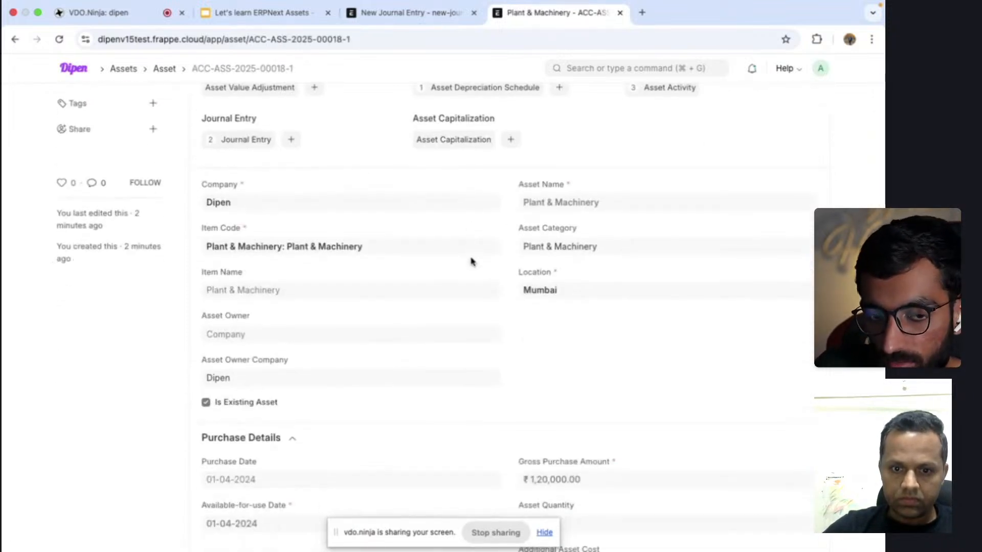
# Review the Plant & Machinery asset's purchase details, depreciation settings, finance book row and depreciation schedule with its journal entries.
pyautogui.scroll(-5, 471, 260)
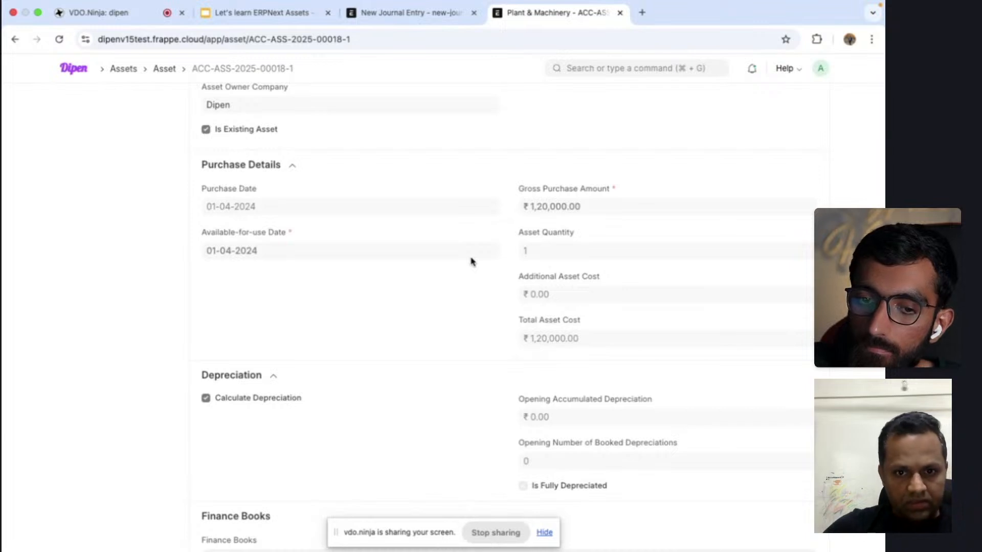
pyautogui.scroll(-4, 471, 261)
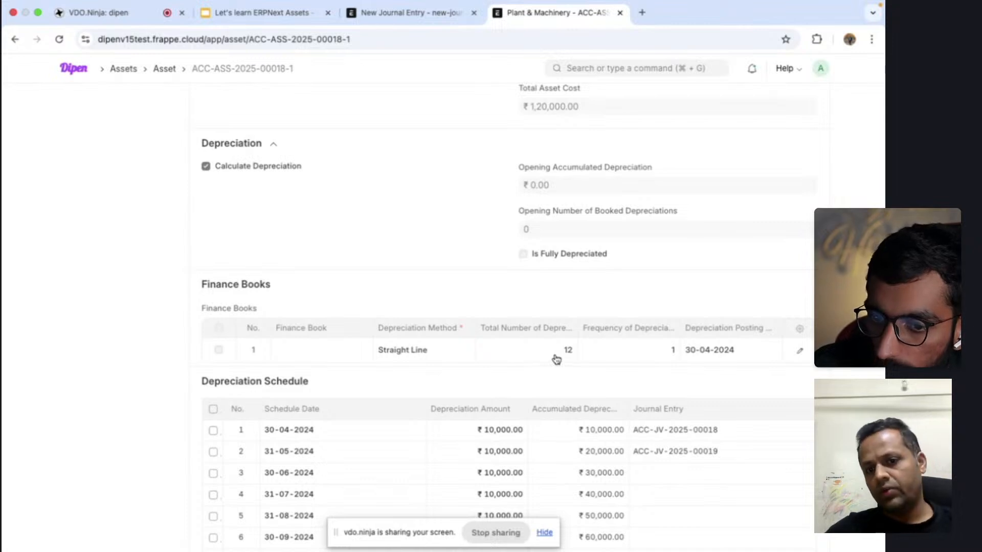
pyautogui.scroll(-5, 557, 359)
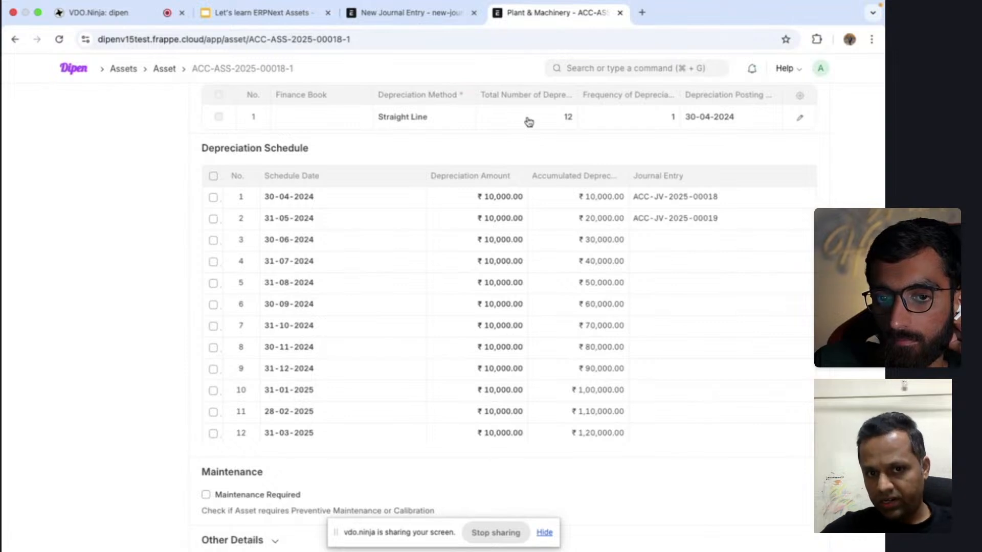
pyautogui.scroll(7, 529, 121)
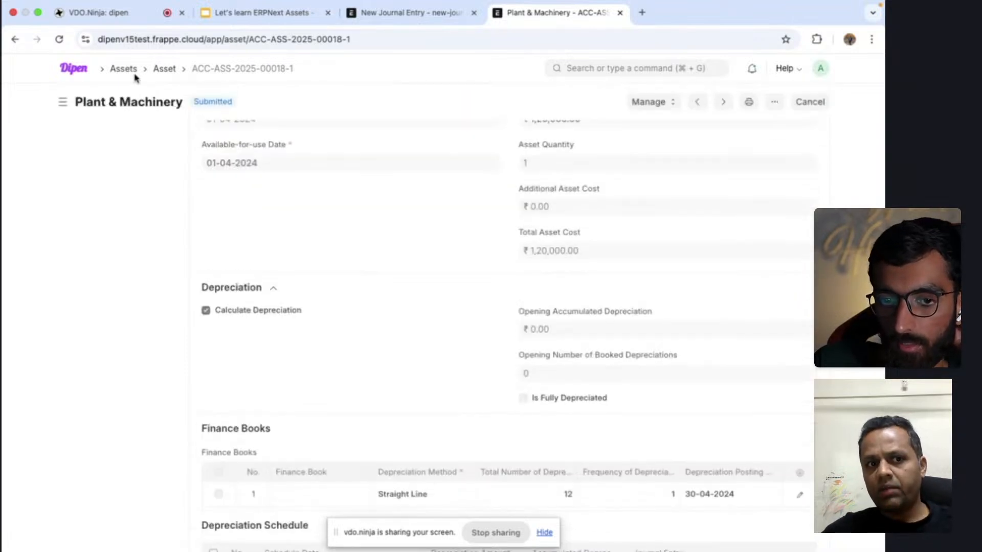
pyautogui.scroll(-5, 456, 309)
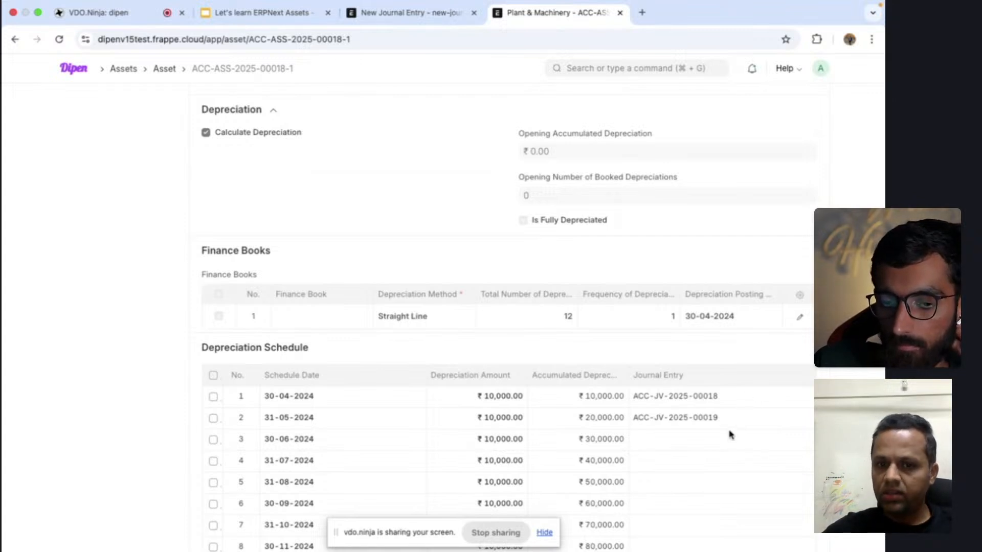
pyautogui.scroll(-5, 731, 434)
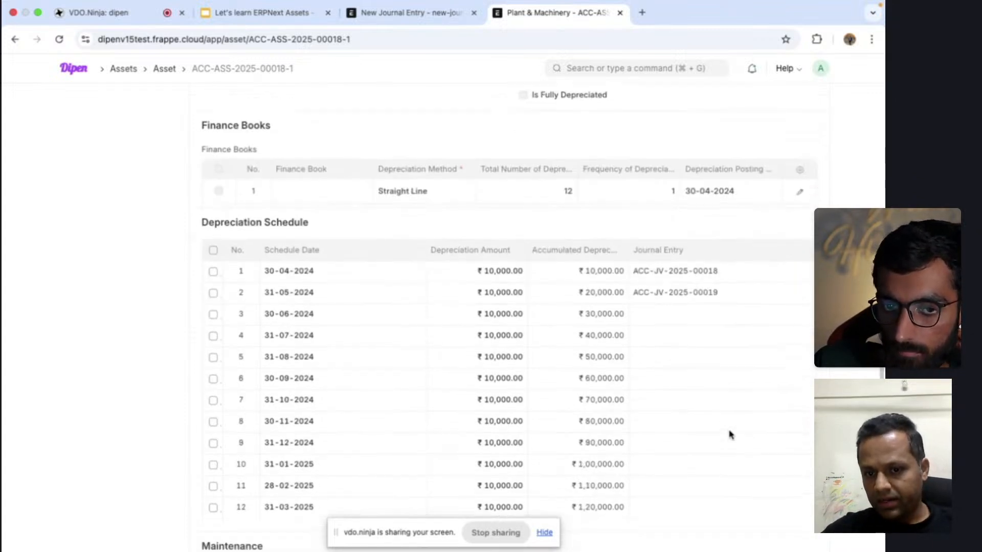
pyautogui.scroll(6, 730, 435)
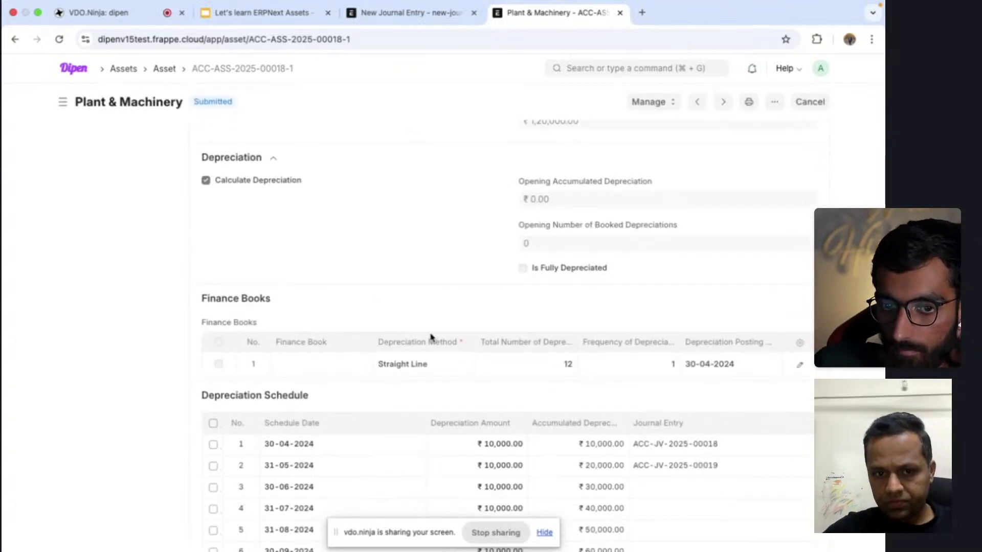
pyautogui.scroll(2, 431, 336)
# Switch to the Google Slides presentation and highlight the Opening Assets and Asset Movement (Transfer) bullets on the Transaction slide.
pyautogui.click(280, 19)
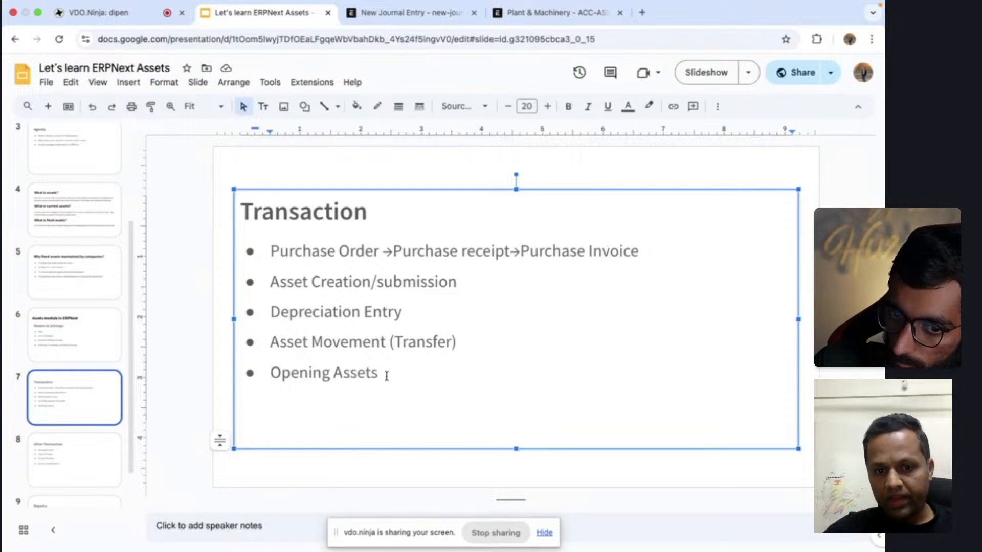
pyautogui.moveTo(387, 376); pyautogui.dragTo(266, 372)
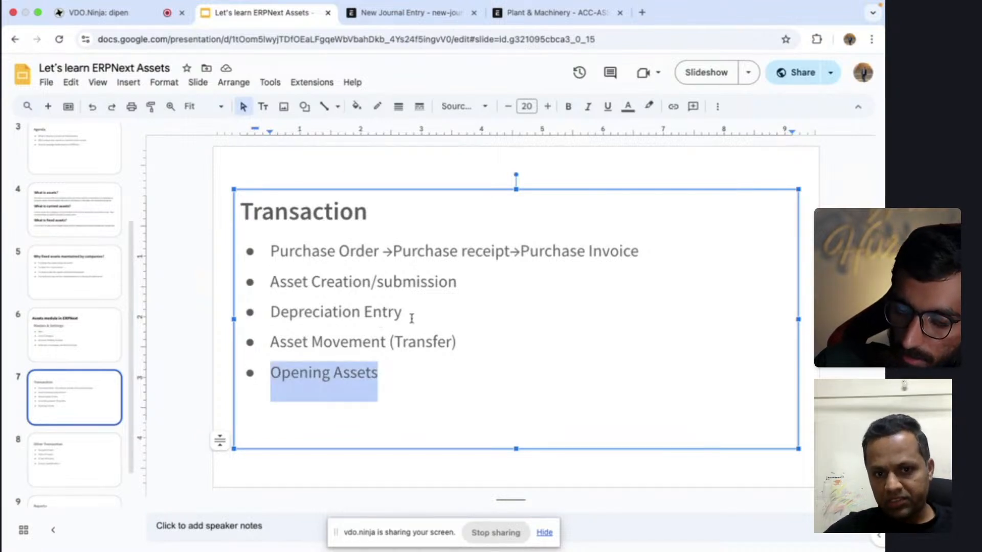
pyautogui.moveTo(407, 314); pyautogui.dragTo(457, 359)
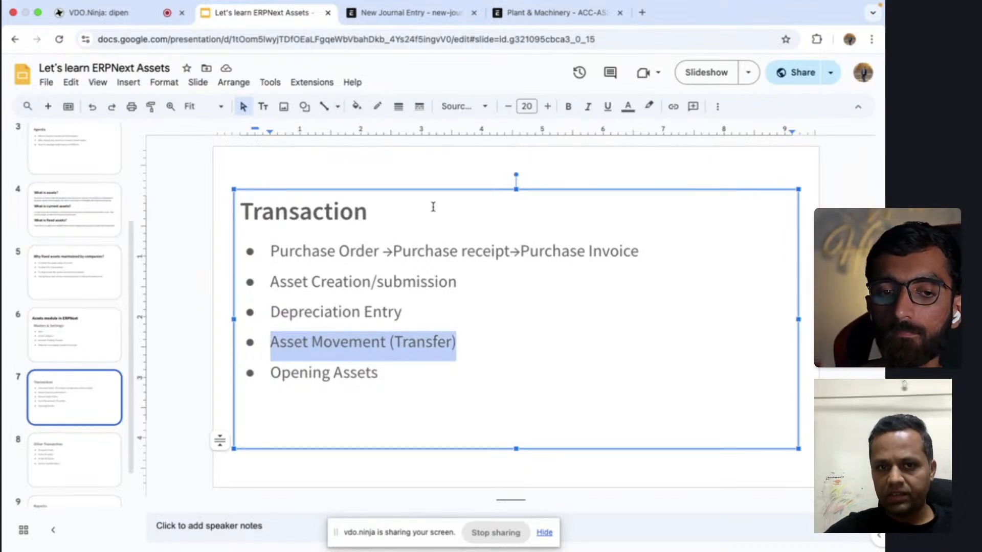
# Return to the ERPNext journal entry, dismiss the cancelling dialog, find the Asset Movement list through search and start a new asset movement.
pyautogui.click(426, 17)
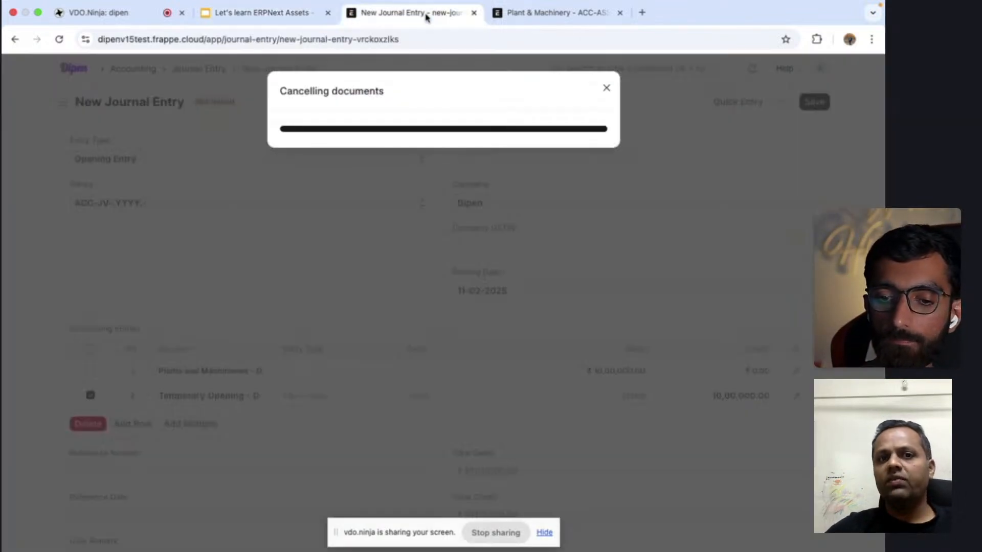
pyautogui.click(606, 90)
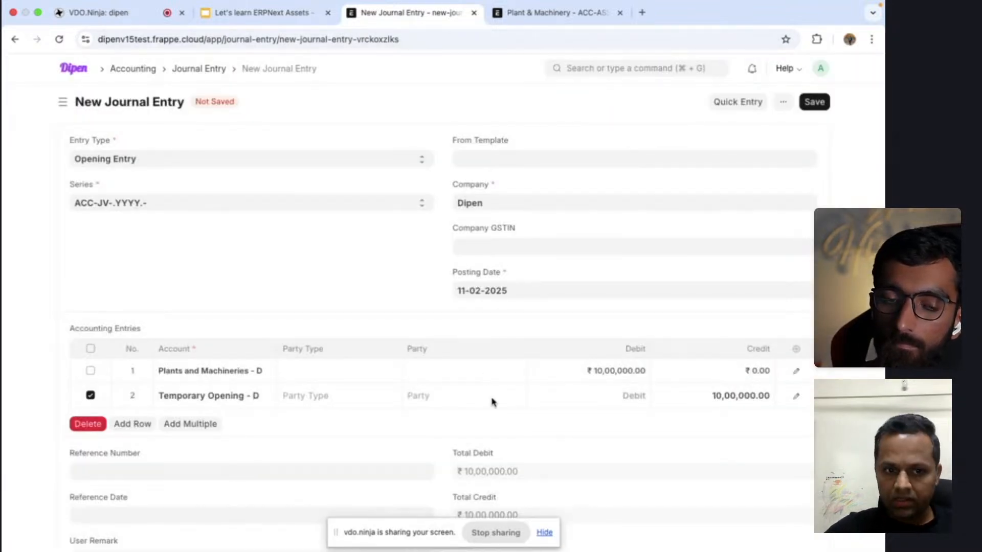
pyautogui.click(593, 68)
pyautogui.write('asse')
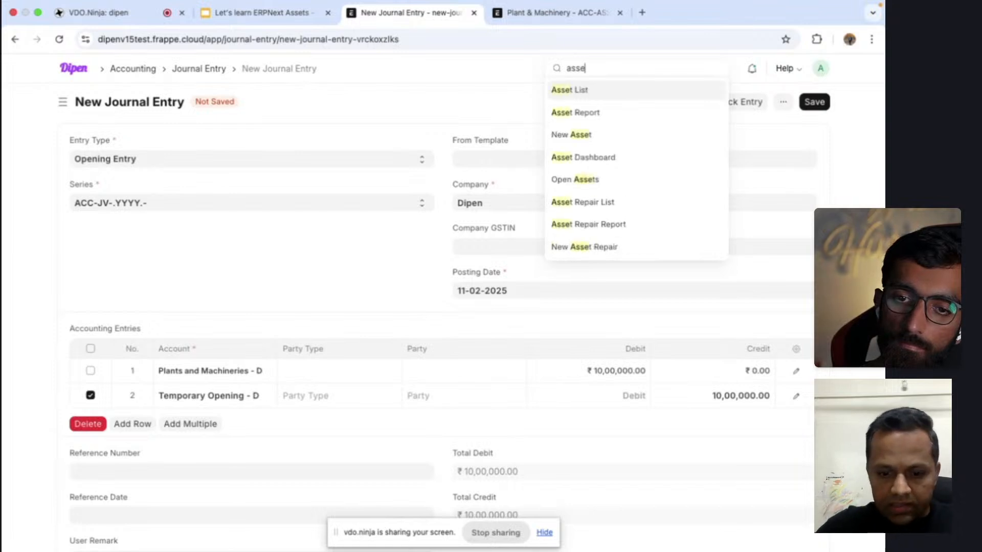
pyautogui.write('t mo')
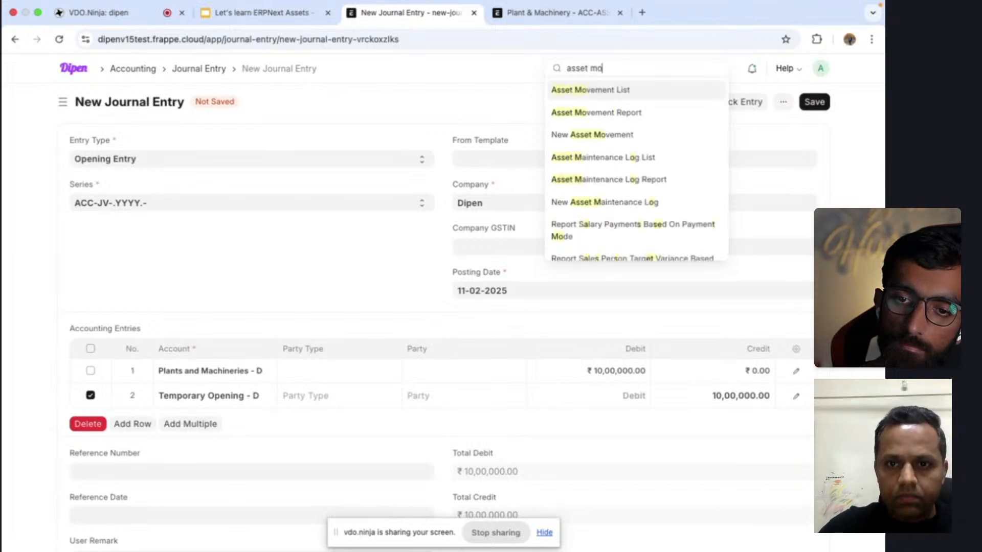
pyautogui.click(598, 91)
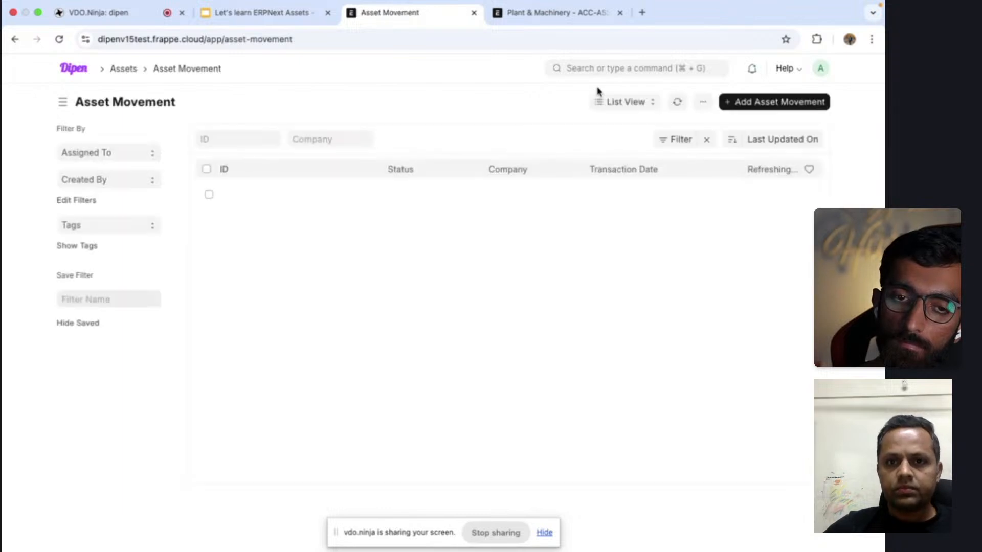
pyautogui.click(777, 103)
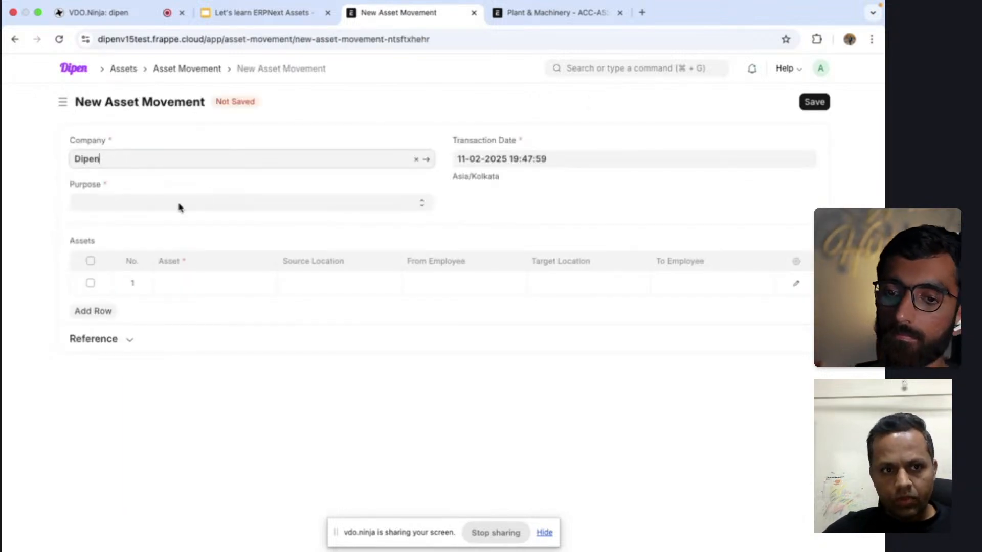
# Set the asset movement's purpose to Transfer and check the other available purposes without changing it.
pyautogui.click(163, 206)
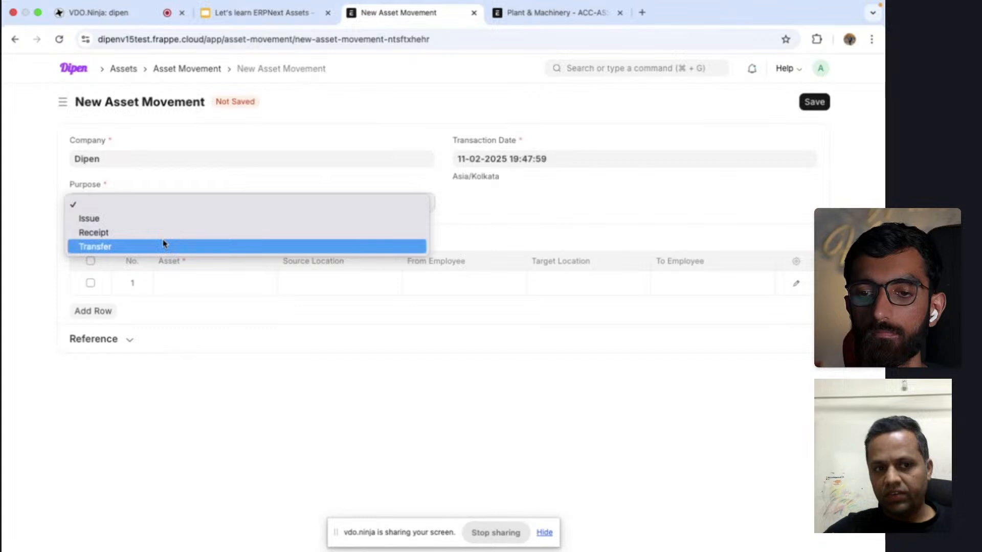
pyautogui.click(181, 247)
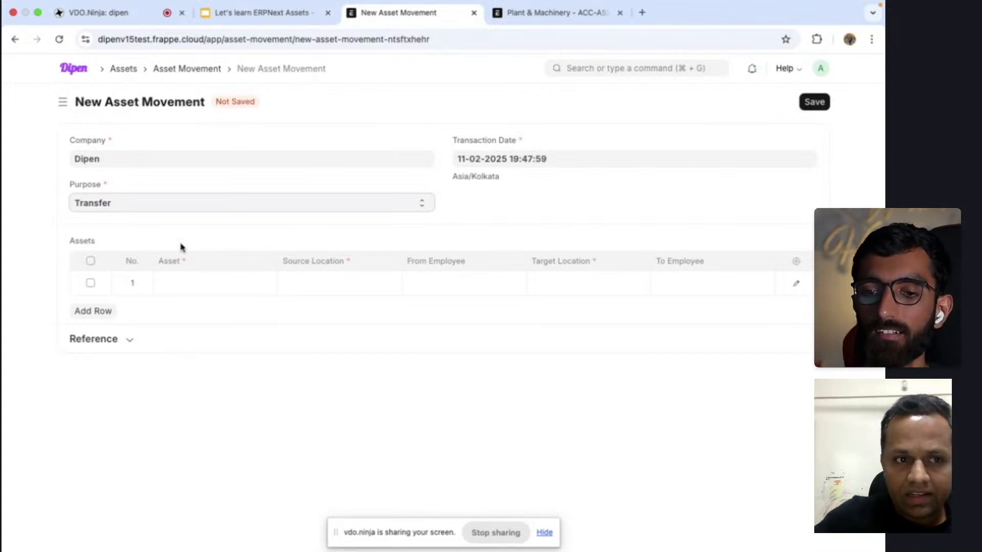
pyautogui.click(230, 201)
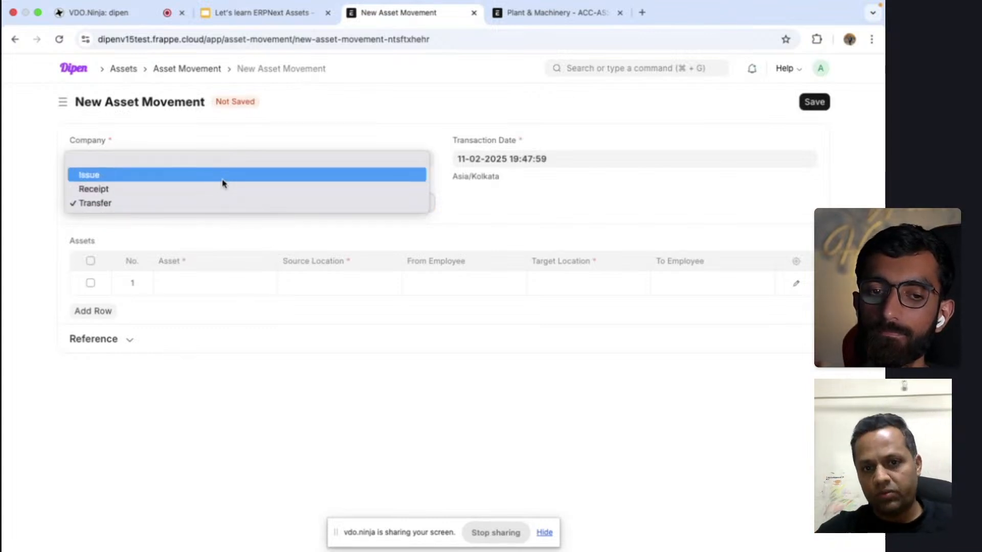
pyautogui.click(501, 207)
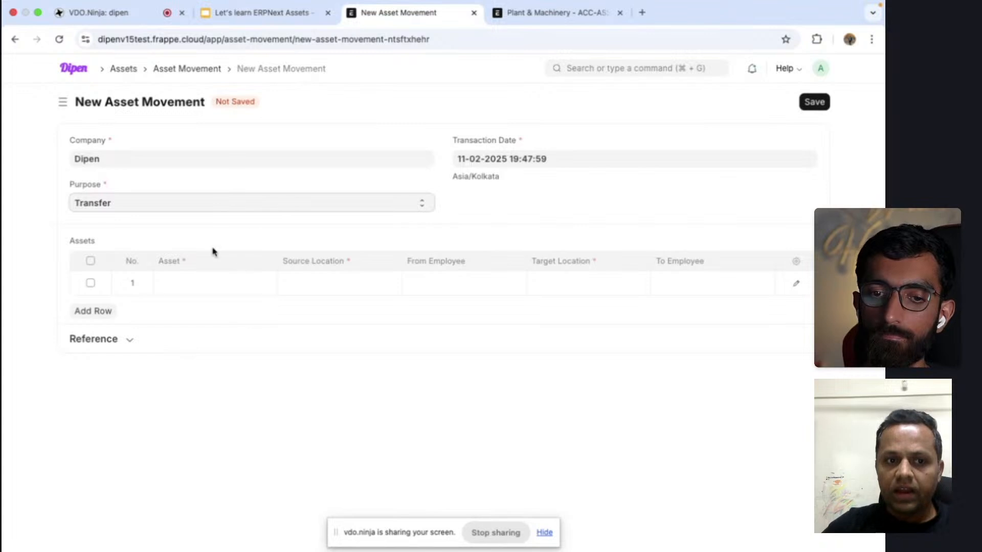
# Select asset ACC-ASS-2025-00017 in the first row of the movement's Assets table.
pyautogui.click(191, 286)
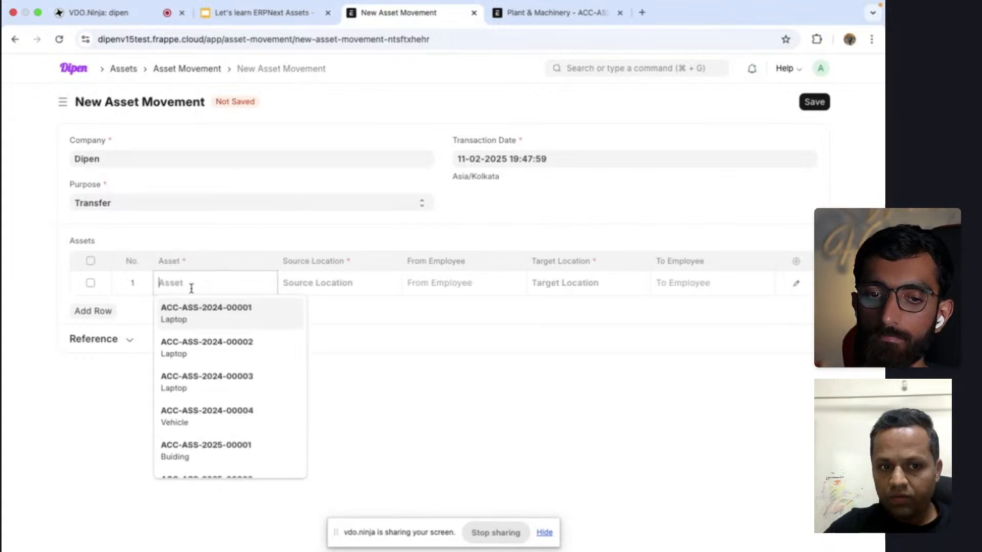
pyautogui.scroll(-2, 252, 401)
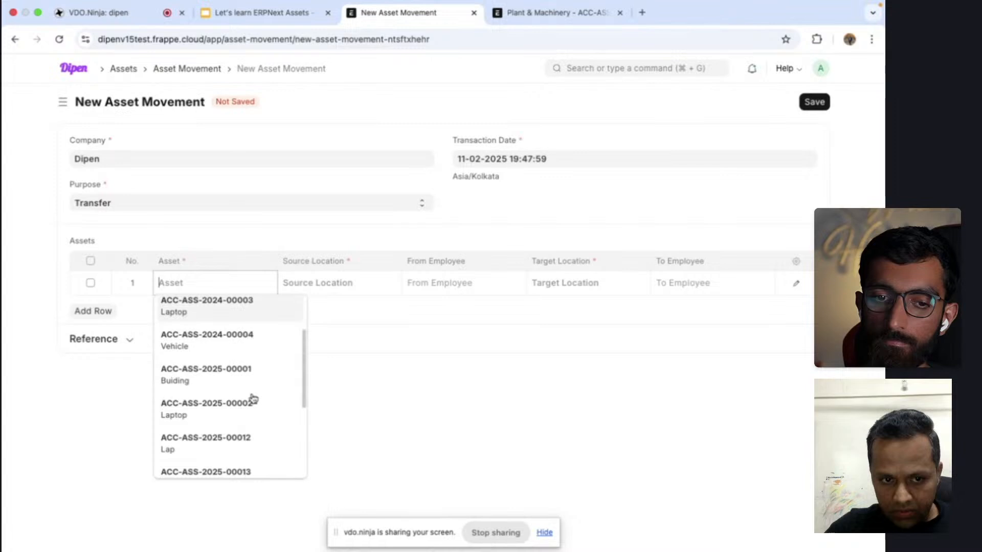
pyautogui.scroll(-5, 252, 399)
pyautogui.click(252, 398)
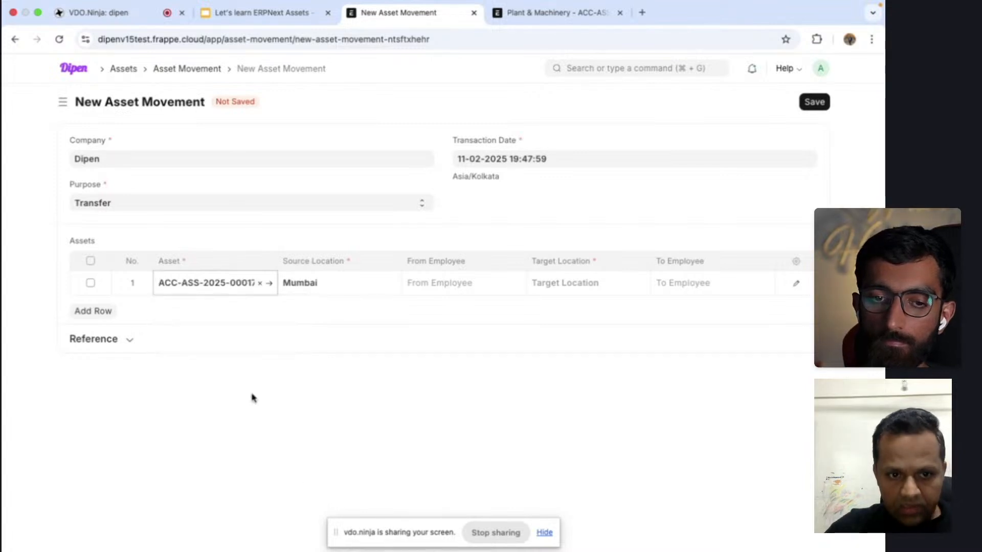
# Create a new location named Delhi and use it as the first asset row's target location.
pyautogui.click(411, 285)
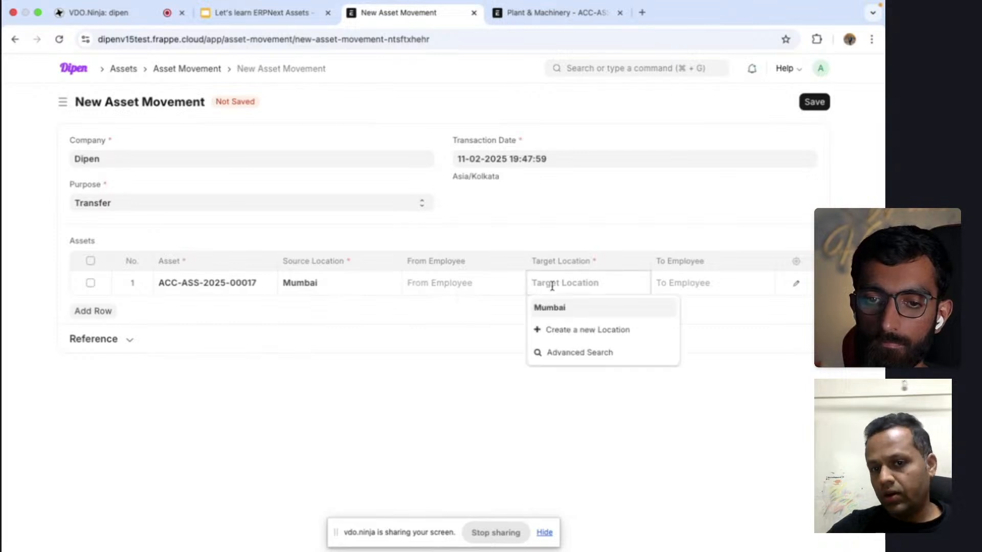
pyautogui.click(583, 338)
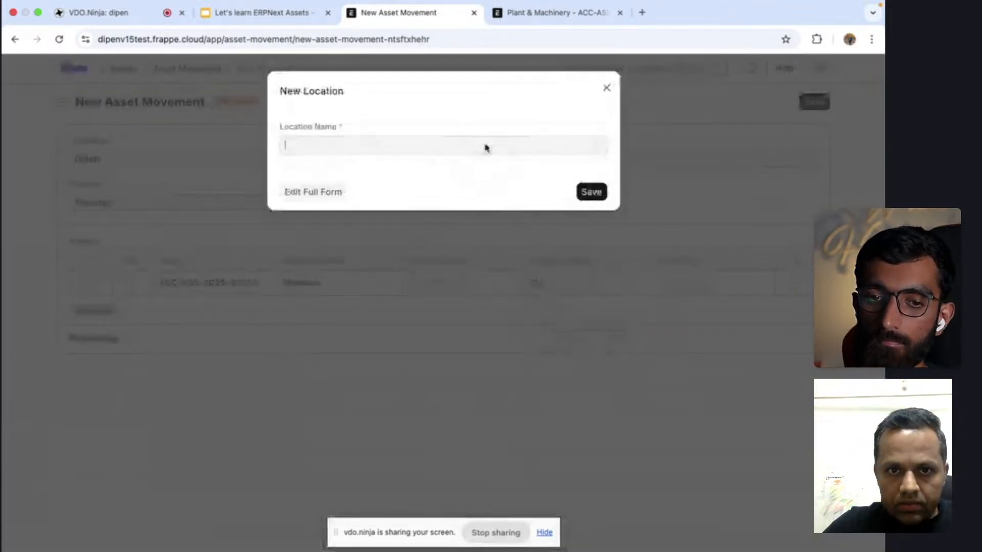
pyautogui.write('Delhi')
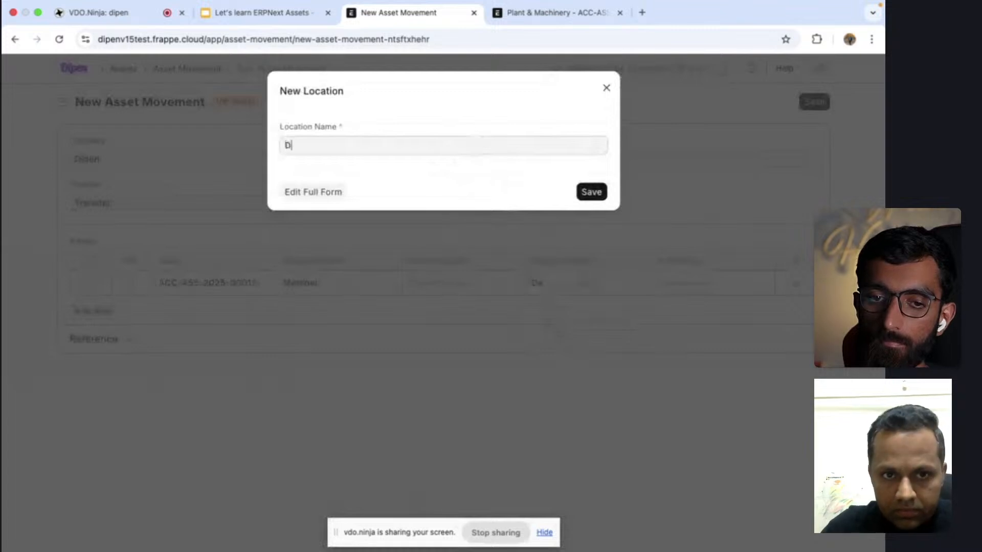
pyautogui.click(587, 199)
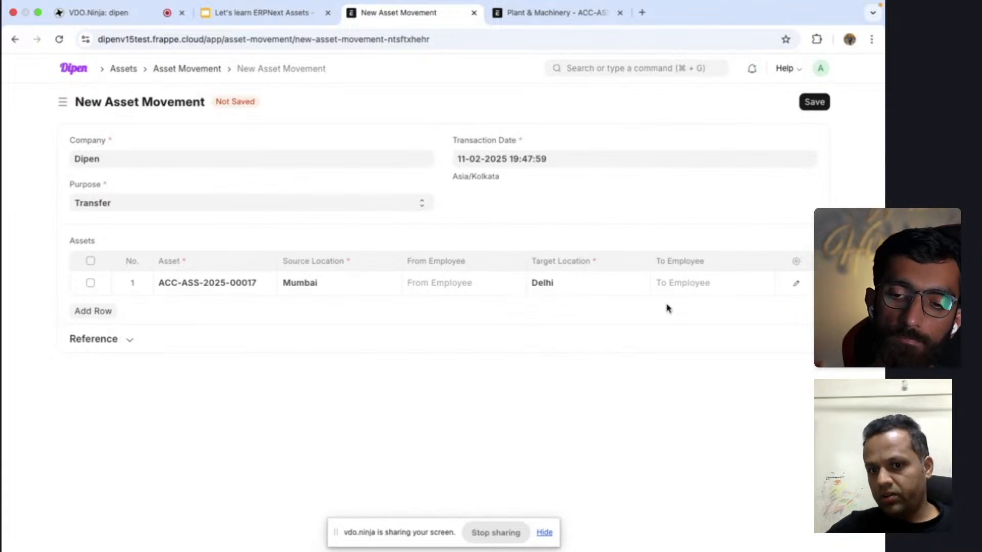
# Check the full details of the movement's first asset row, close it and save the asset movement.
pyautogui.click(795, 285)
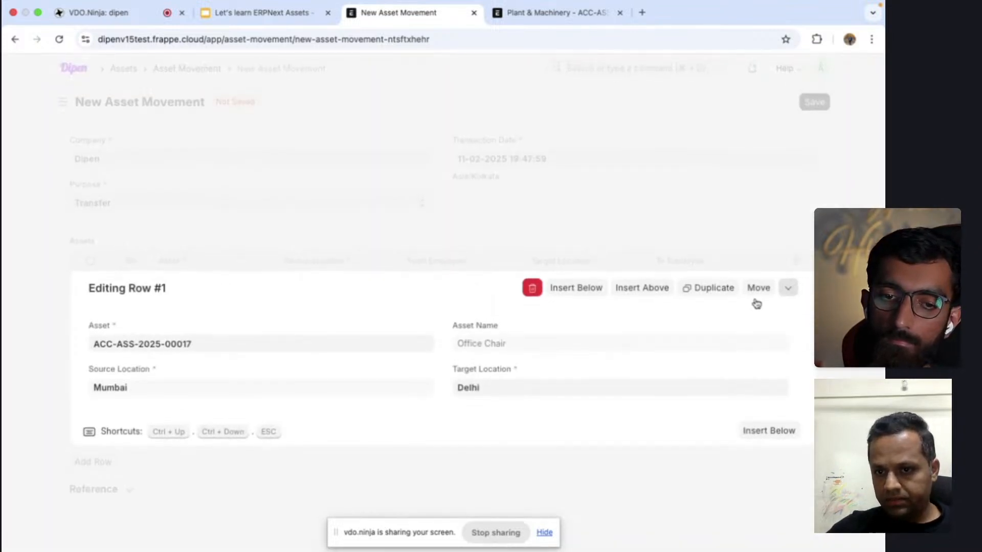
pyautogui.click(789, 290)
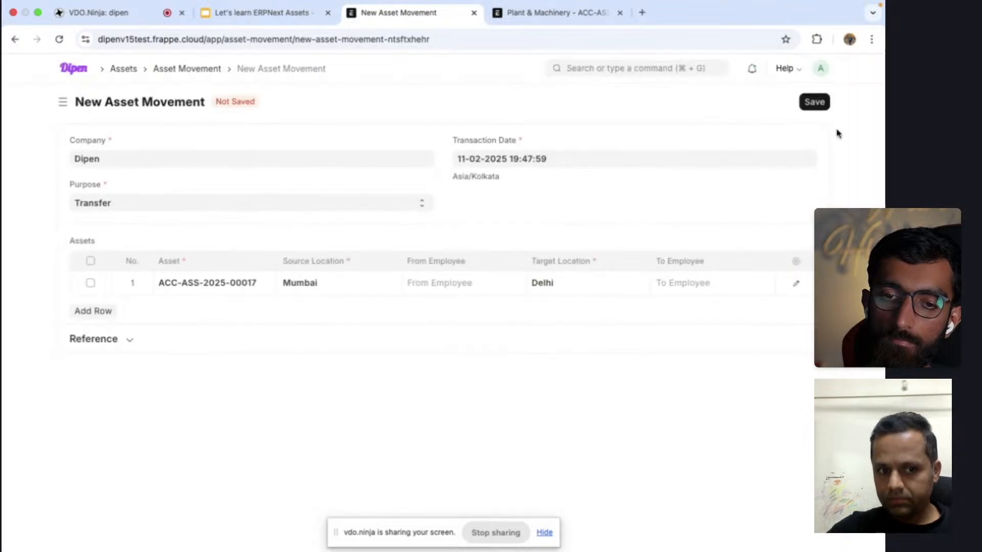
pyautogui.click(822, 103)
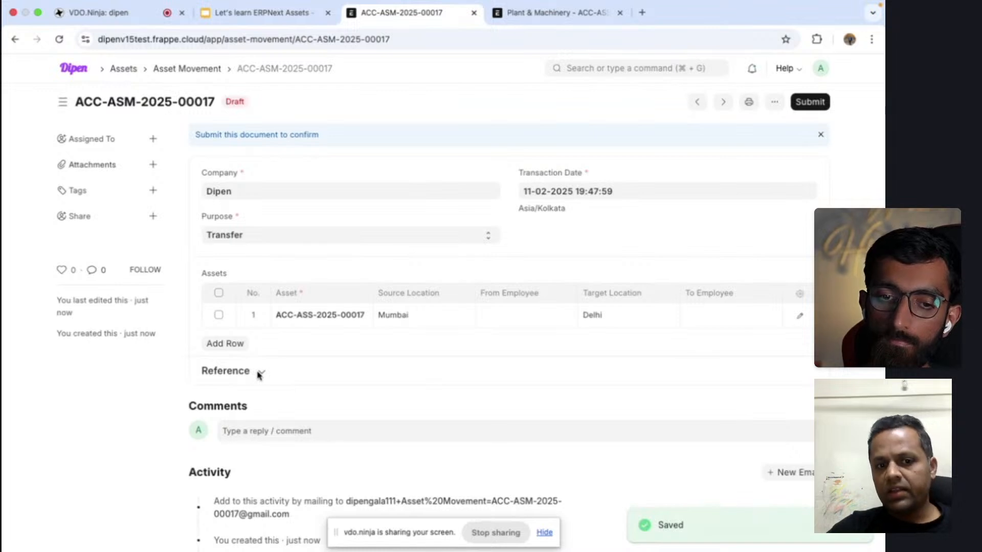
# Examine the document types available in the asset movement's Reference section and collapse the section without choosing one.
pyautogui.click(263, 371)
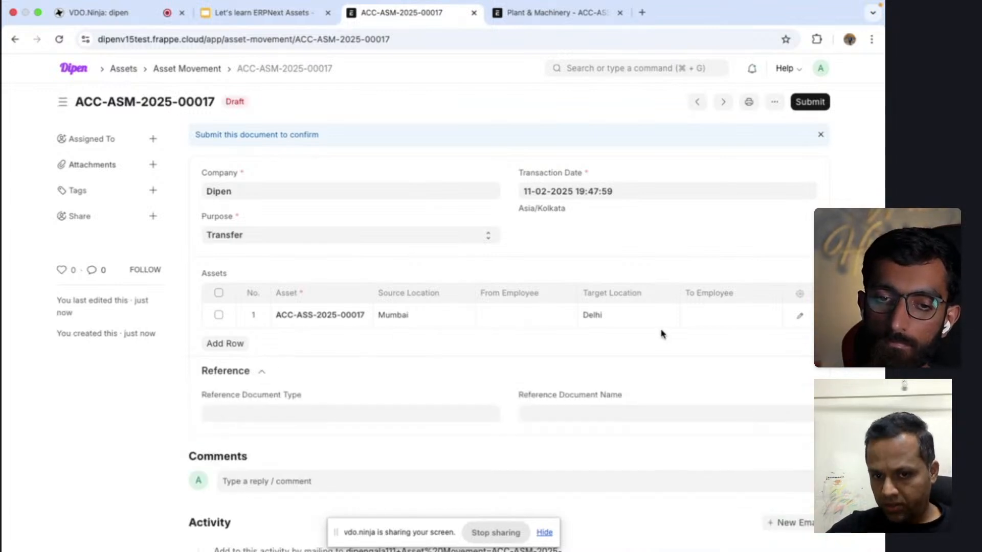
pyautogui.click(380, 412)
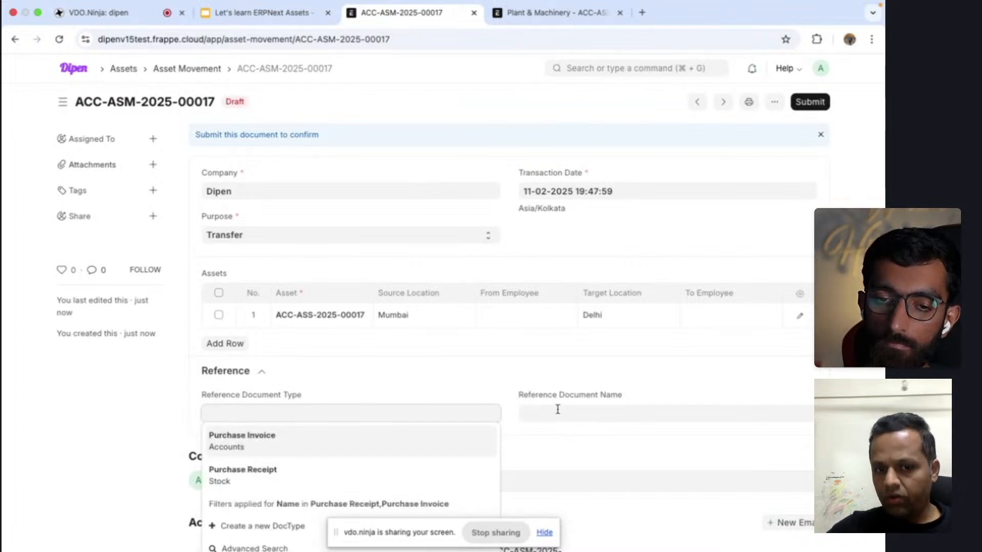
pyautogui.click(547, 377)
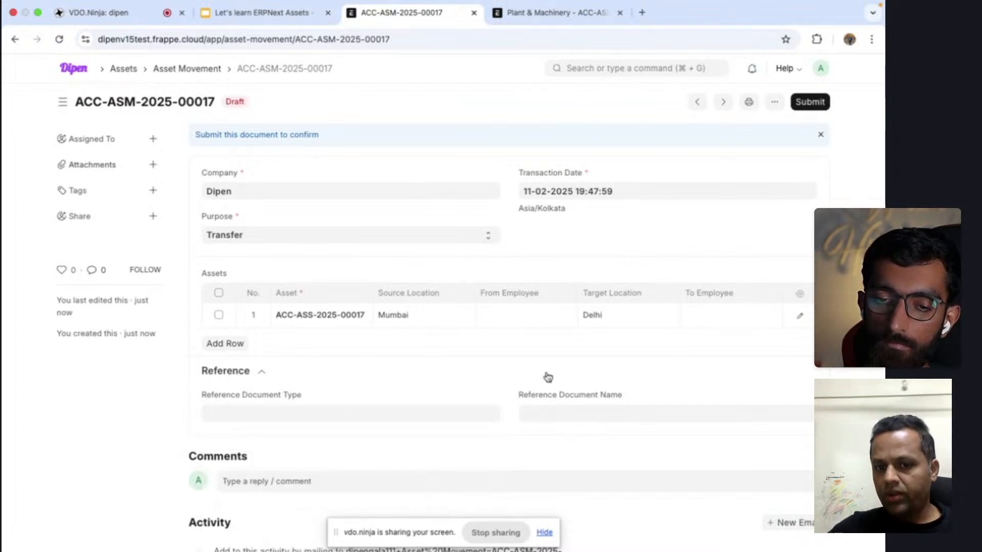
pyautogui.click(228, 373)
pyautogui.click(283, 415)
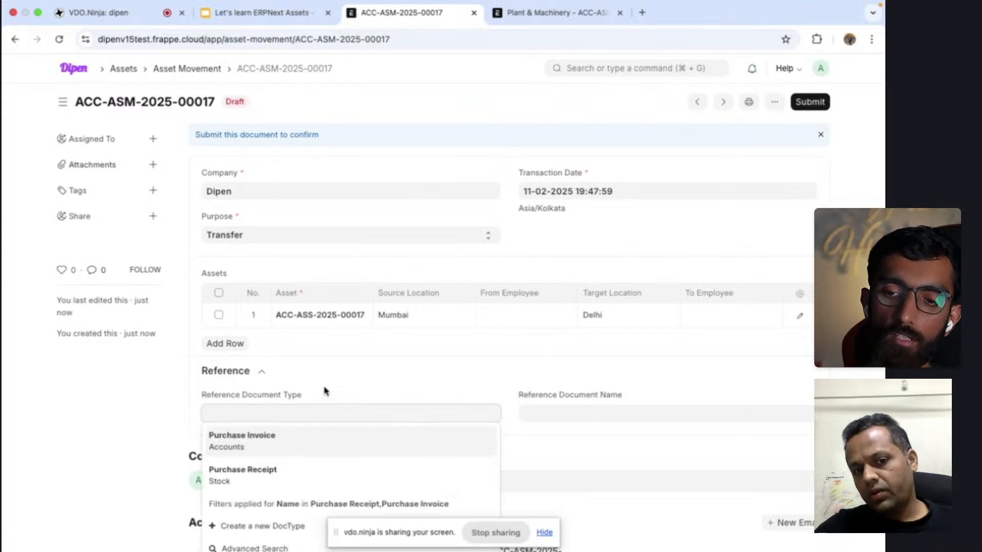
pyautogui.click(337, 379)
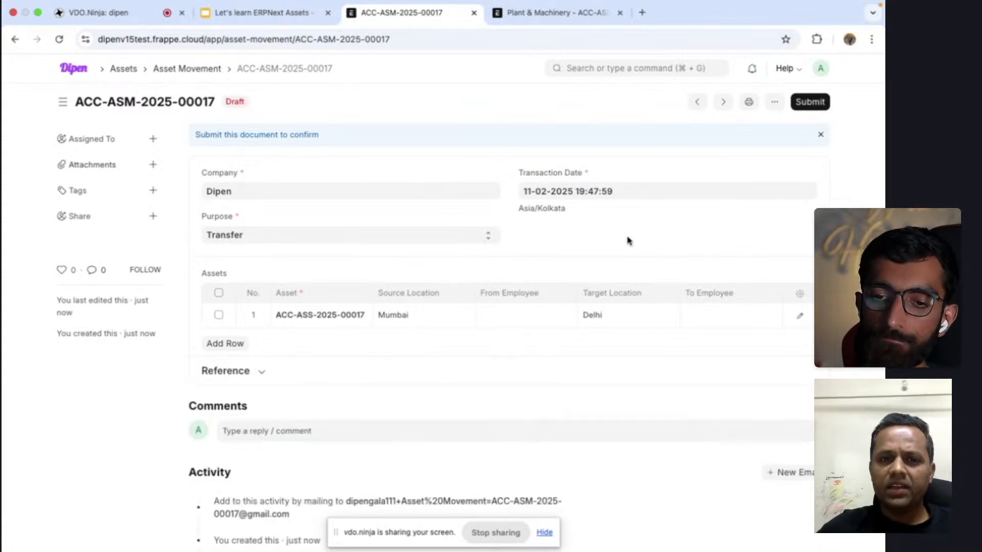
# Submit the asset movement and confirm its permanent submission.
pyautogui.click(811, 102)
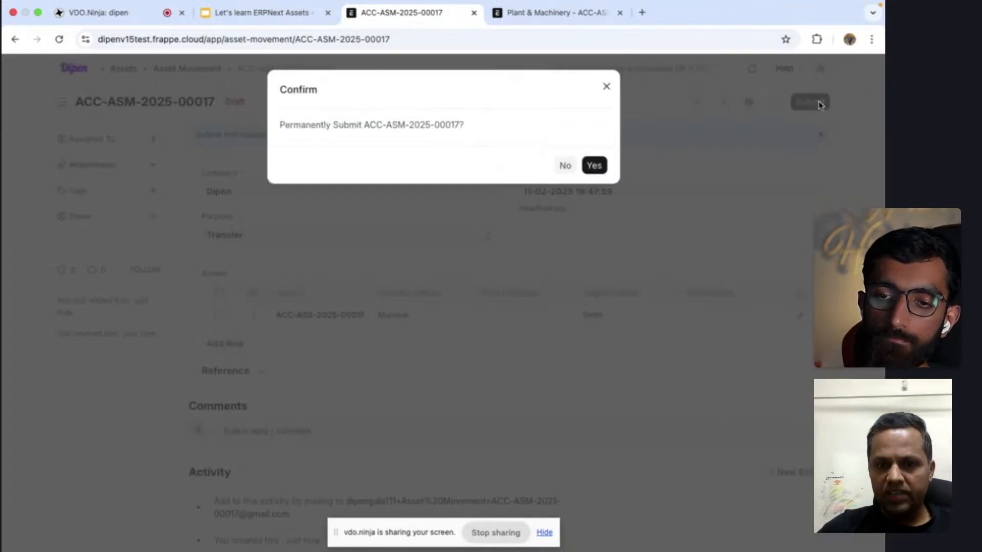
pyautogui.click(594, 167)
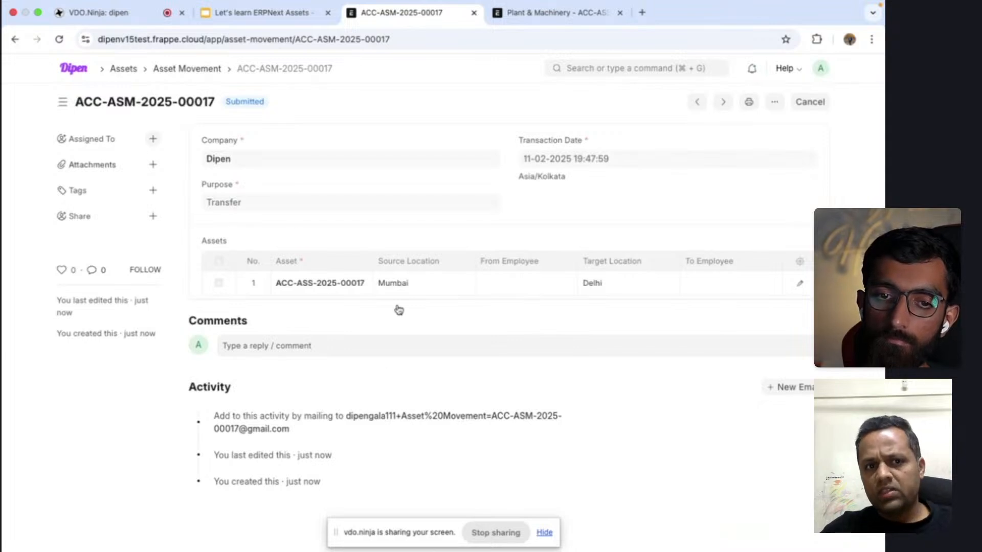
# Switch to the Google Slides presentation and view the Other Transaction slide.
pyautogui.click(281, 17)
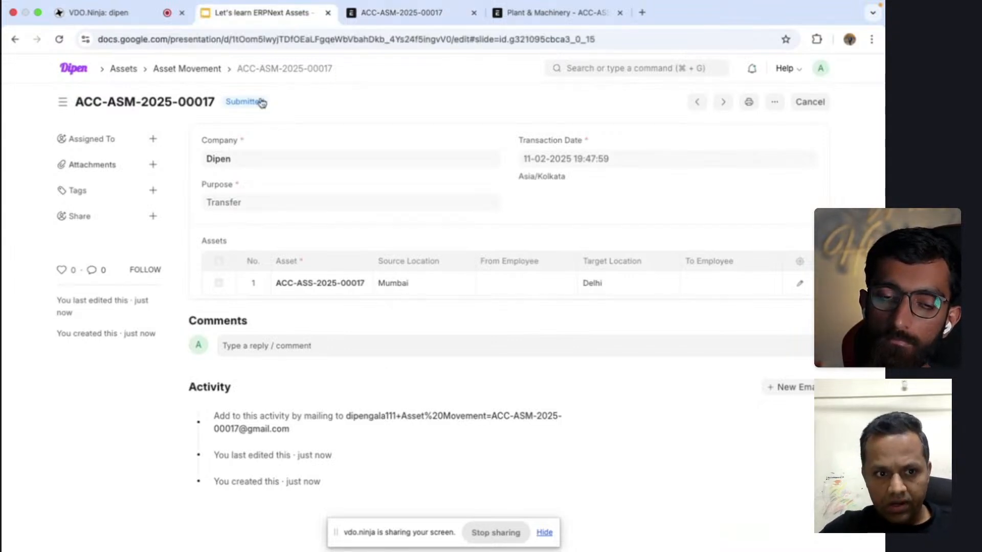
pyautogui.click(74, 449)
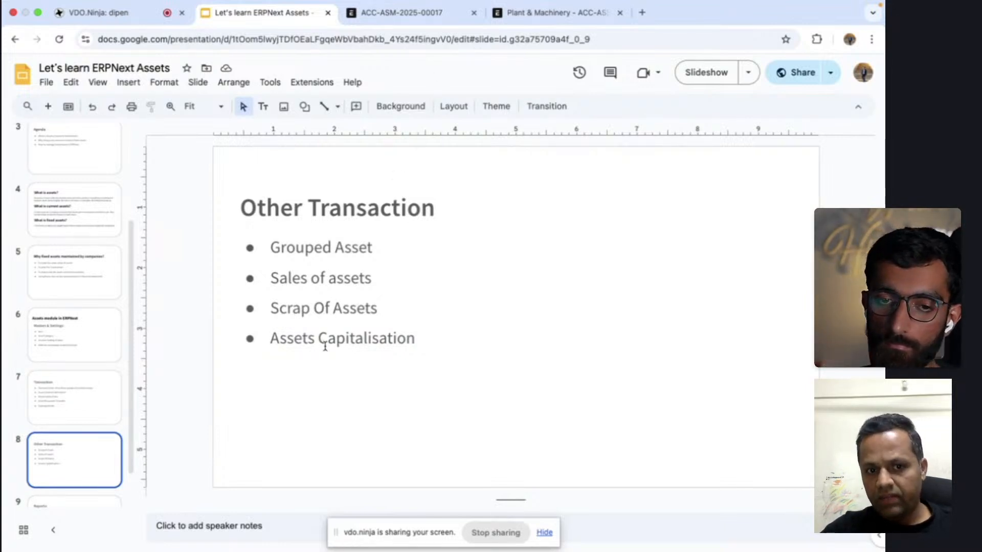
# Return to ERPNext, find the Asset list and open the partially depreciated Plant & Machinery asset to look over its details.
pyautogui.click(443, 13)
pyautogui.click(614, 68)
pyautogui.write('asse')
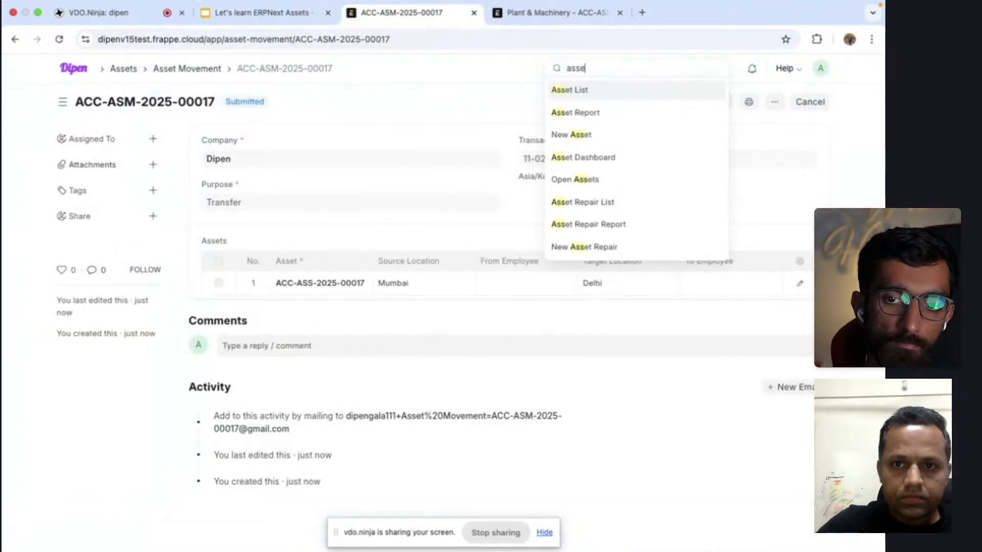
pyautogui.click(620, 92)
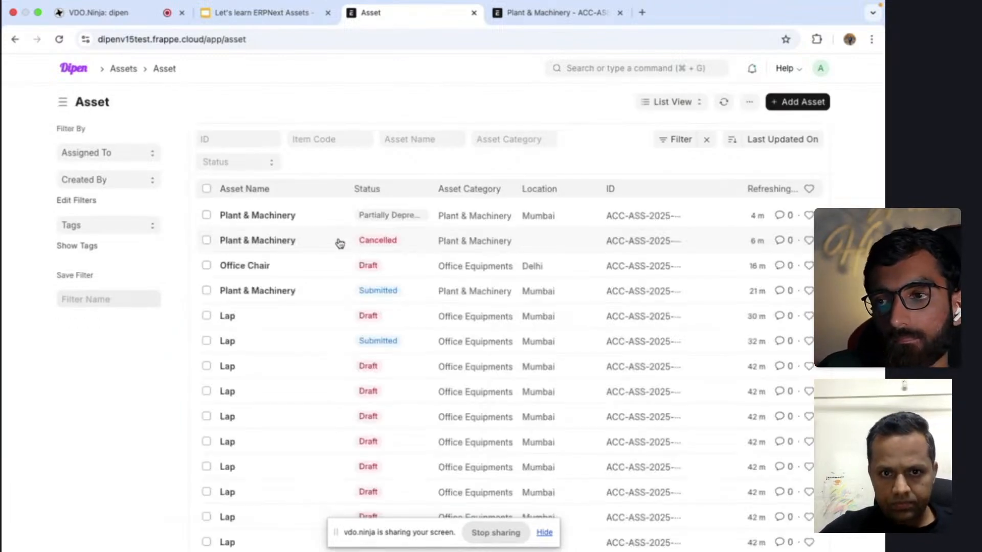
pyautogui.click(333, 224)
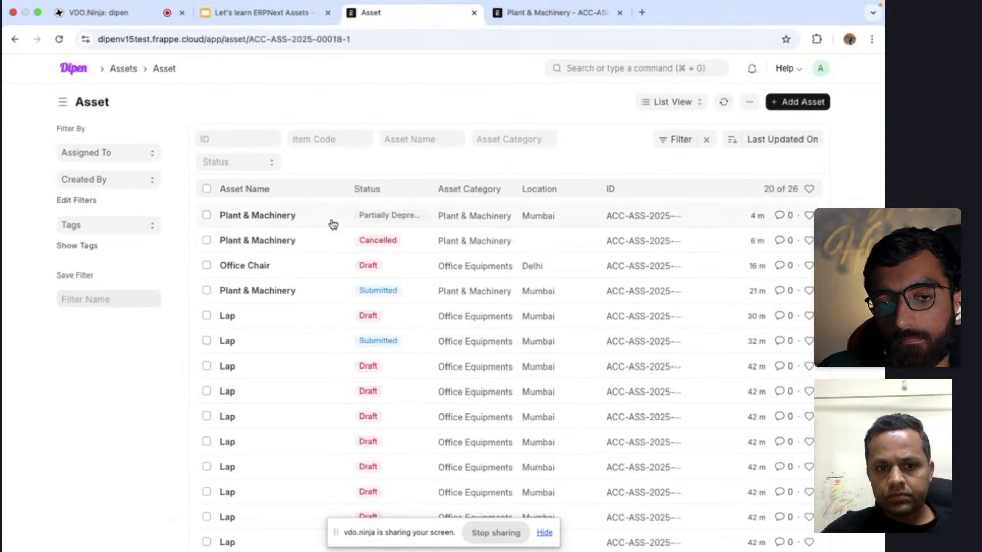
pyautogui.scroll(-10, 643, 325)
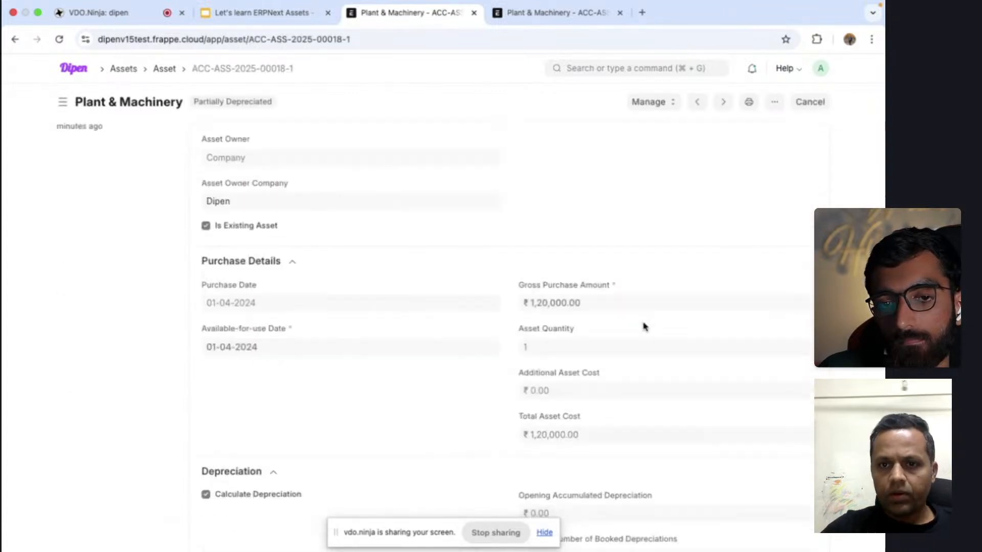
pyautogui.scroll(10, 643, 325)
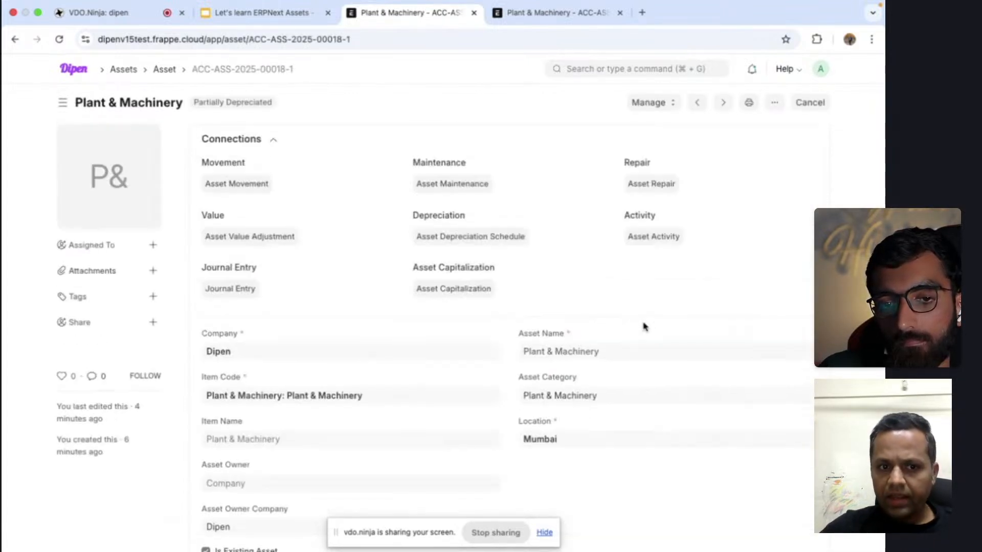
pyautogui.click(670, 107)
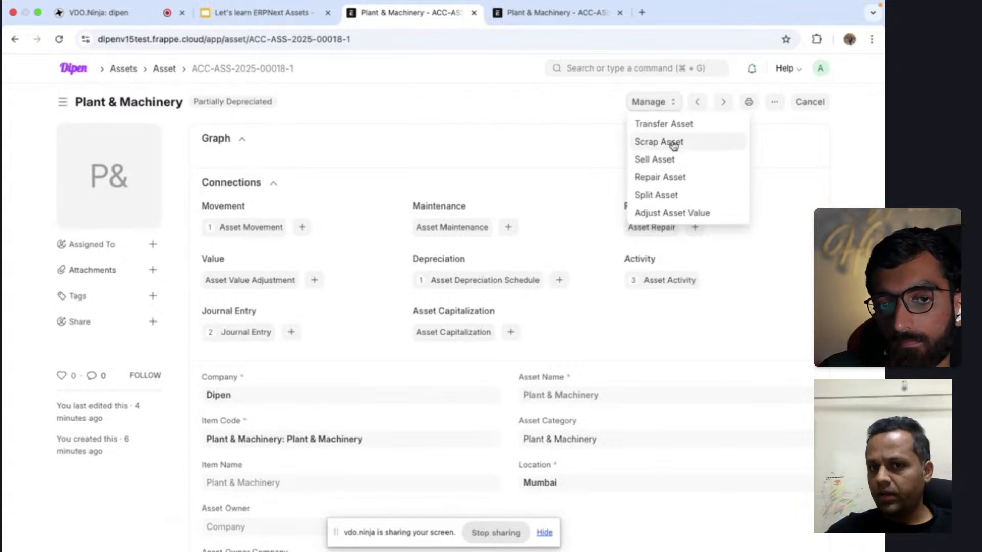
pyautogui.click(699, 143)
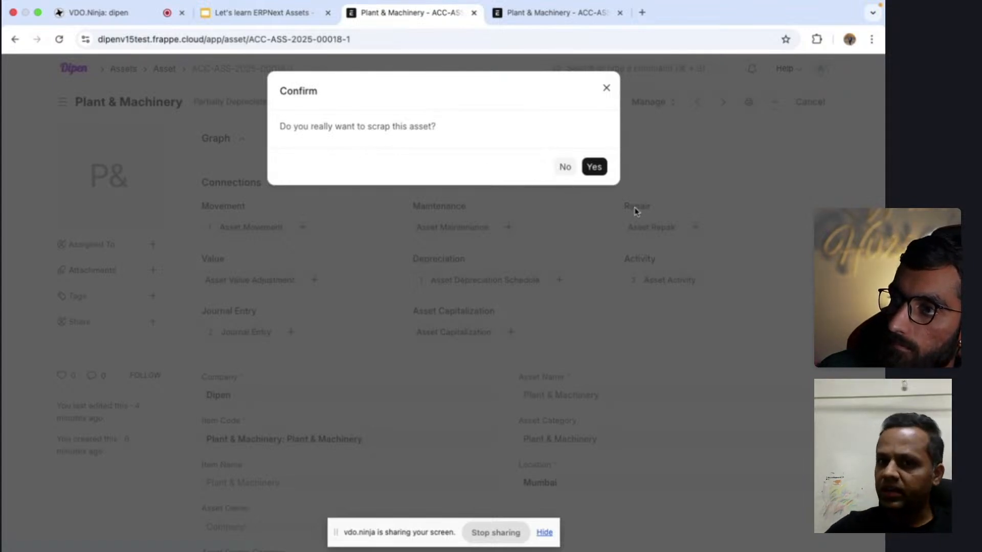
pyautogui.click(607, 90)
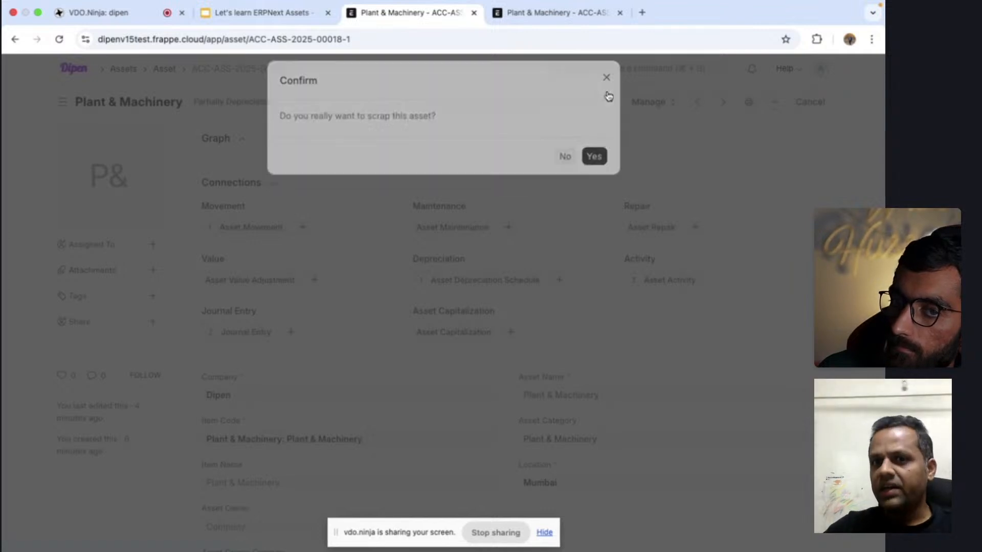
# Review the new sales invoice that Sell Asset prepares for the Plant & Machinery asset, and return to the asset without saving it.
pyautogui.click(657, 105)
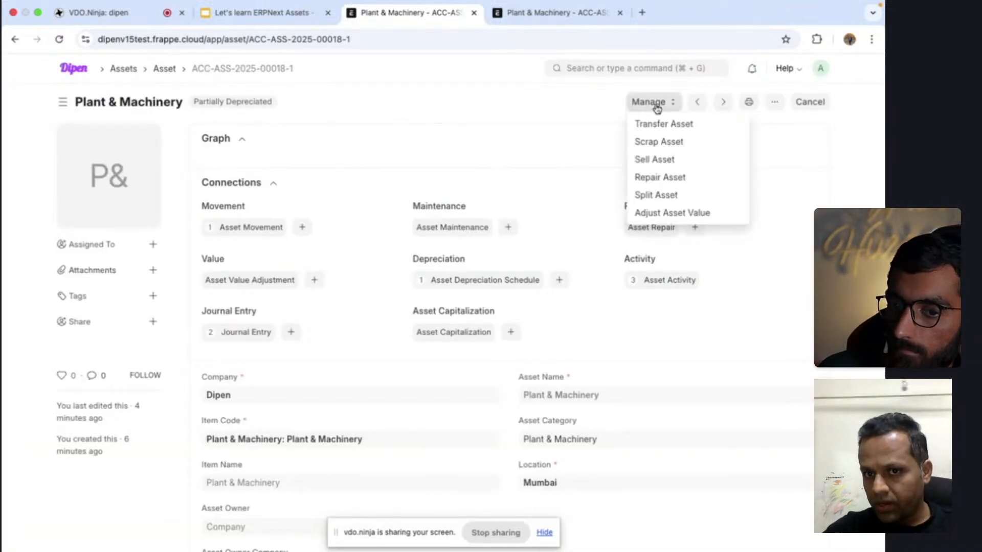
pyautogui.click(671, 160)
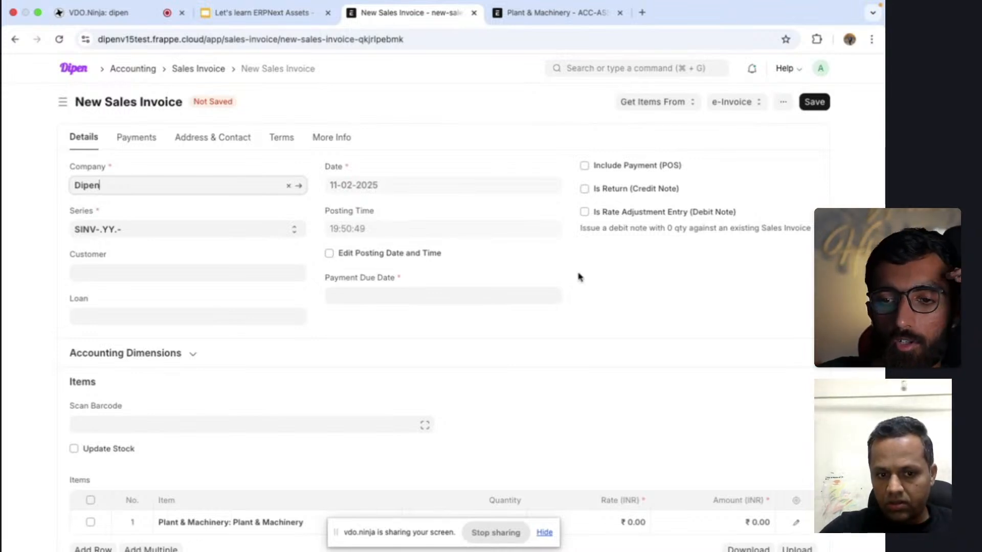
pyautogui.scroll(-2, 579, 277)
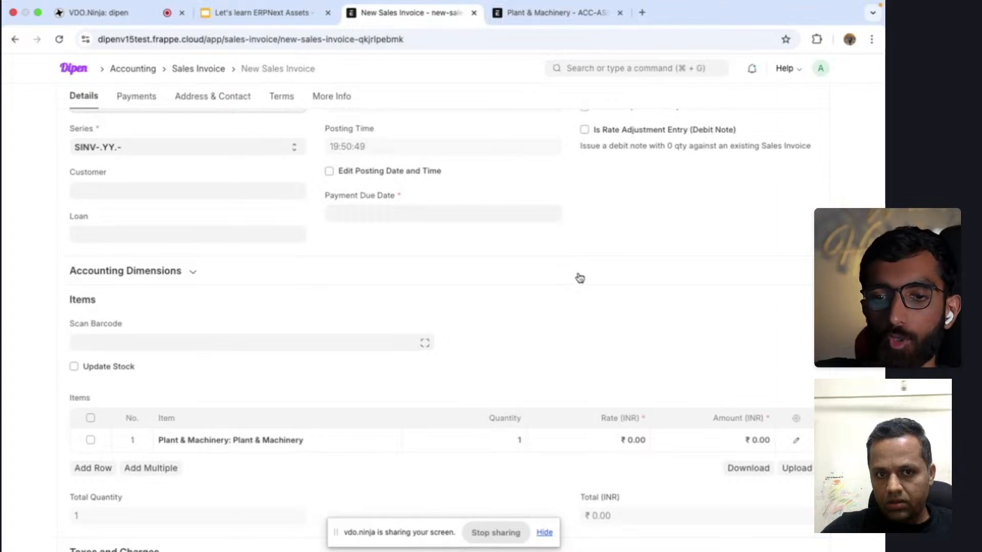
pyautogui.scroll(2, 579, 278)
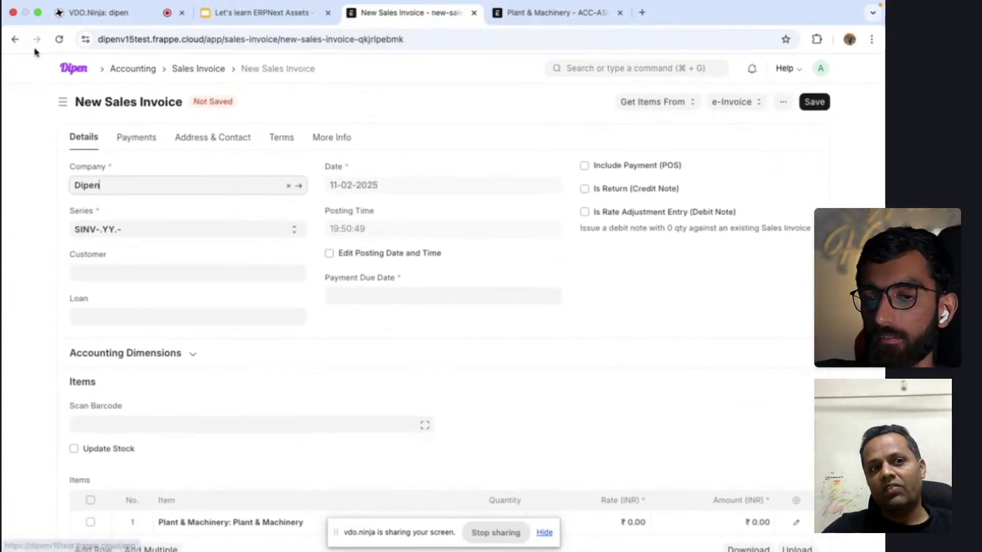
pyautogui.click(15, 39)
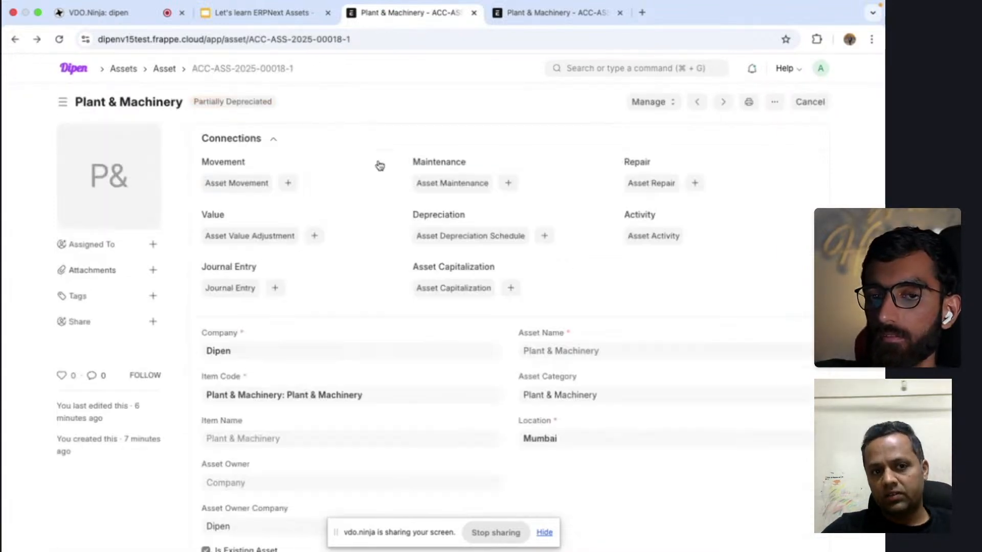
# Scrap the Plant & Machinery asset, confirm the scrapping and dismiss the resulting message.
pyautogui.click(659, 102)
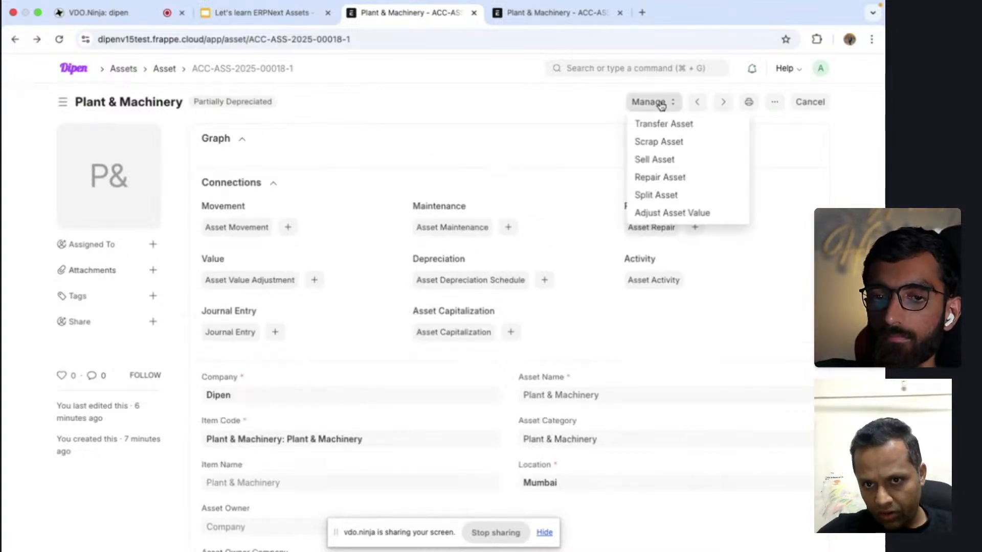
pyautogui.click(660, 142)
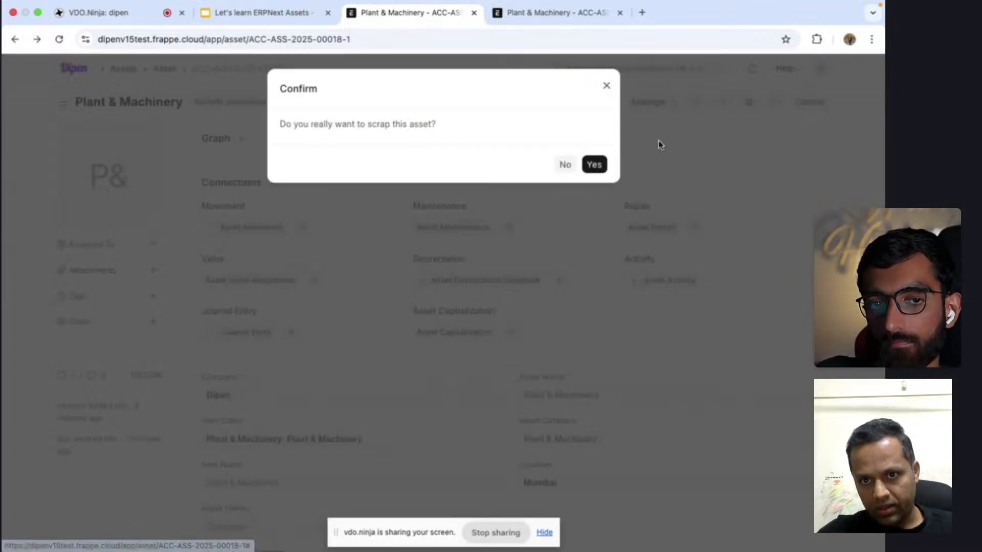
pyautogui.click(594, 167)
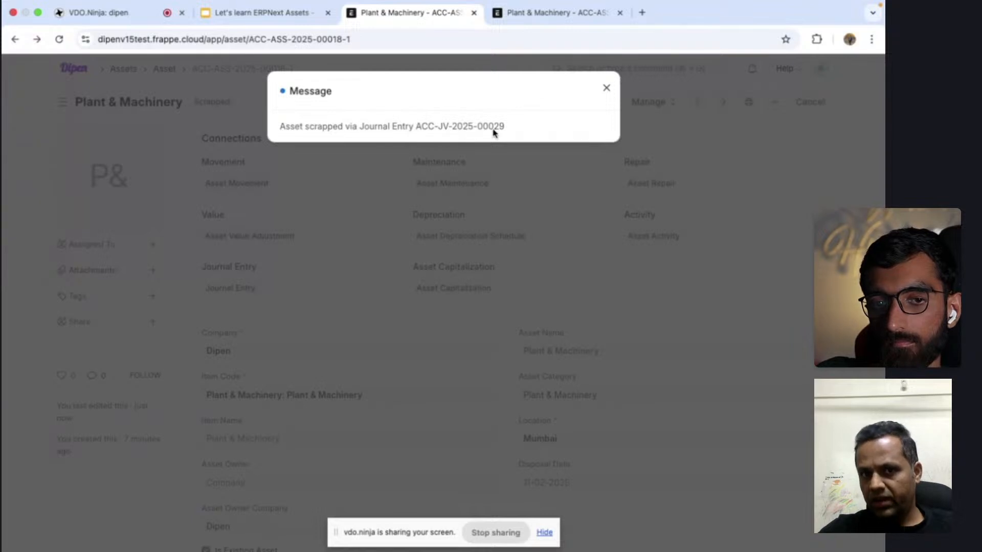
pyautogui.click(608, 89)
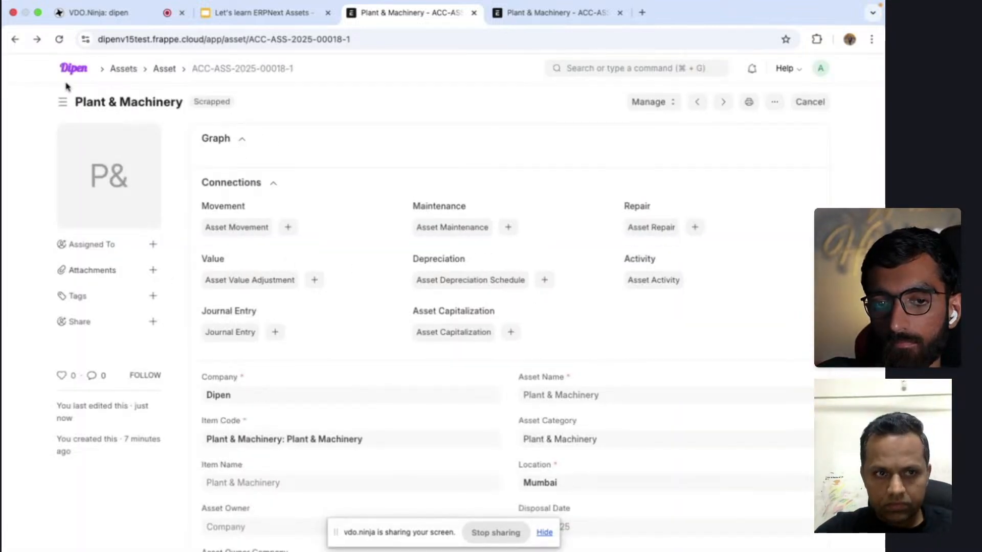
# Open the list of journal entries linked to the scrapped Plant & Machinery asset, without reloading the page.
pyautogui.click(60, 39)
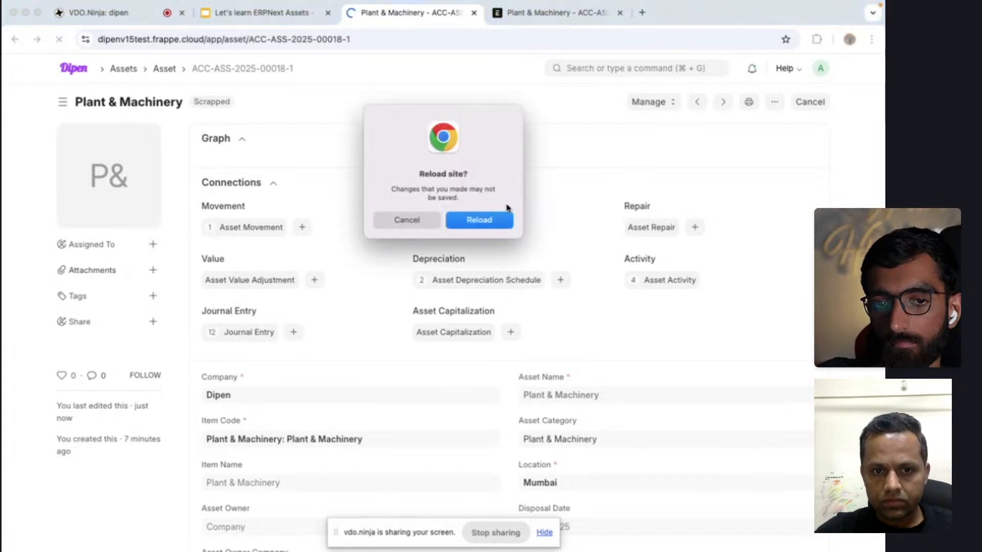
pyautogui.click(409, 223)
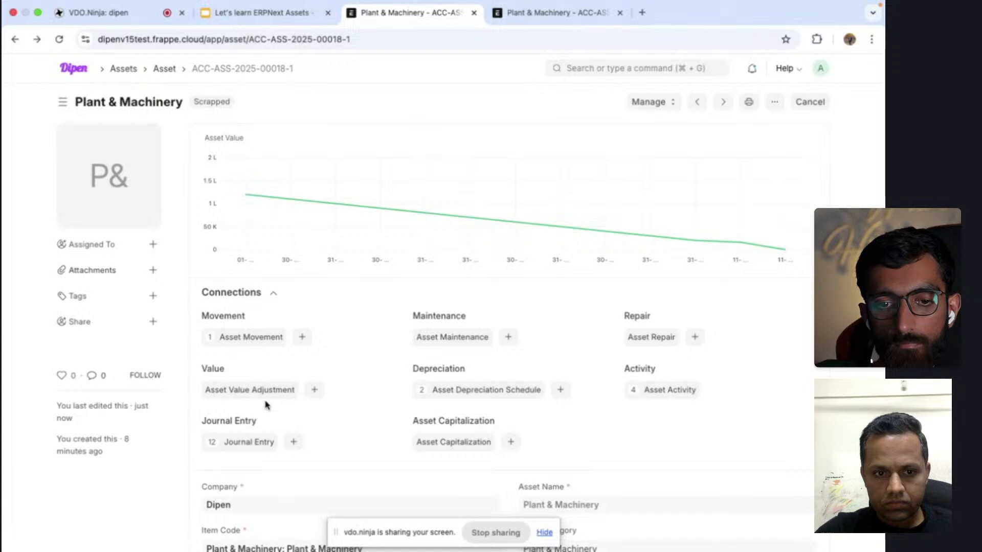
pyautogui.click(248, 442)
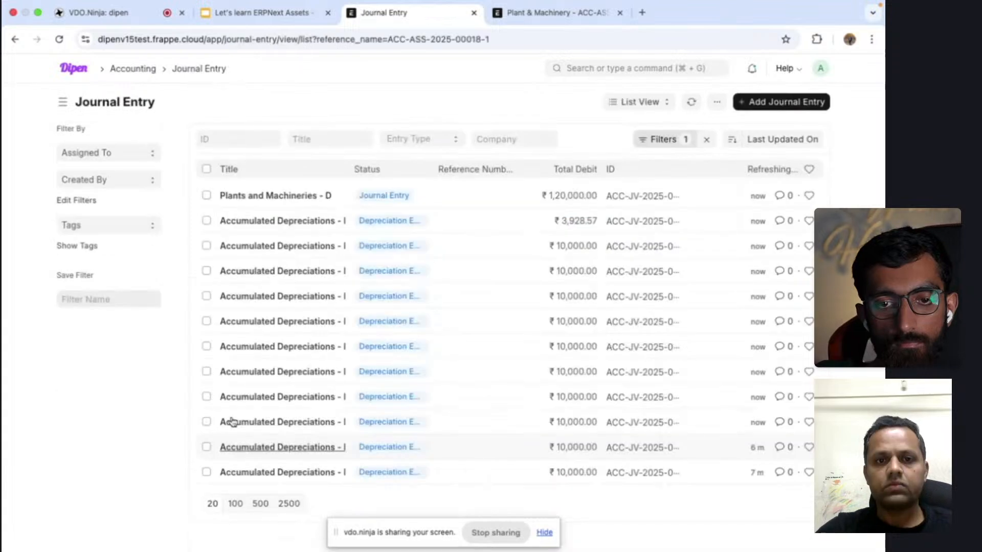
# Open the Plants and Machineries journal entry and inspect its gain/loss on asset disposal and accumulated depreciation rows.
pyautogui.click(459, 203)
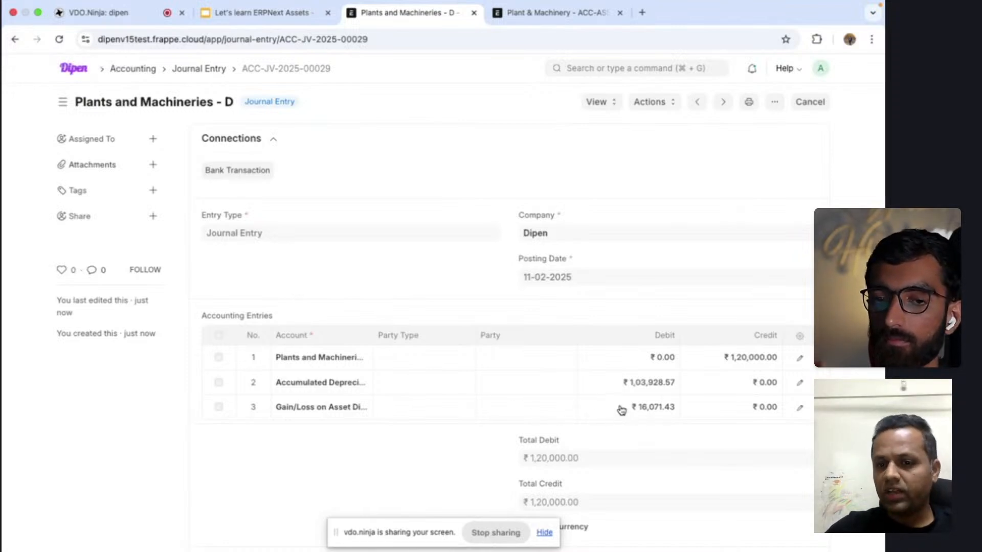
pyautogui.click(688, 408)
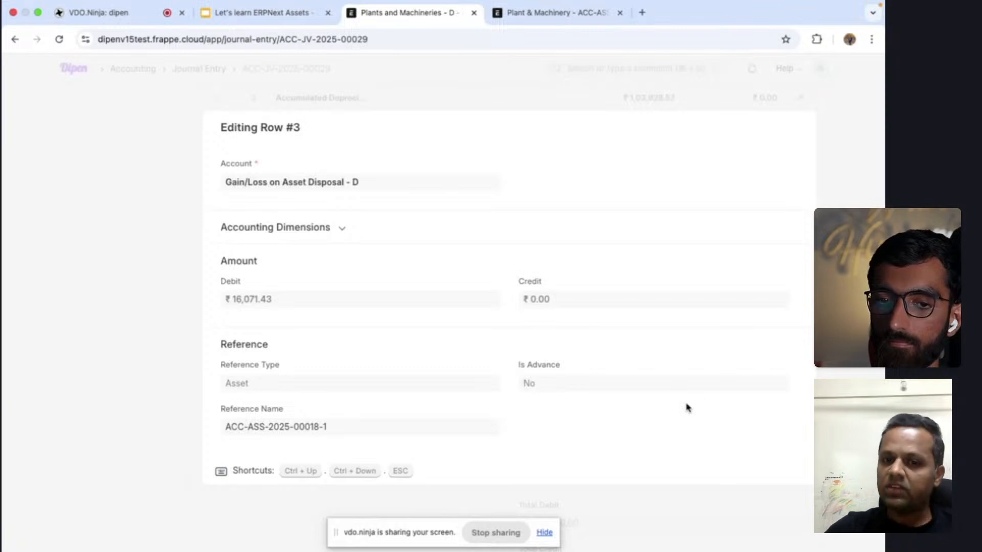
pyautogui.press('Escape')
pyautogui.scroll(5, 685, 403)
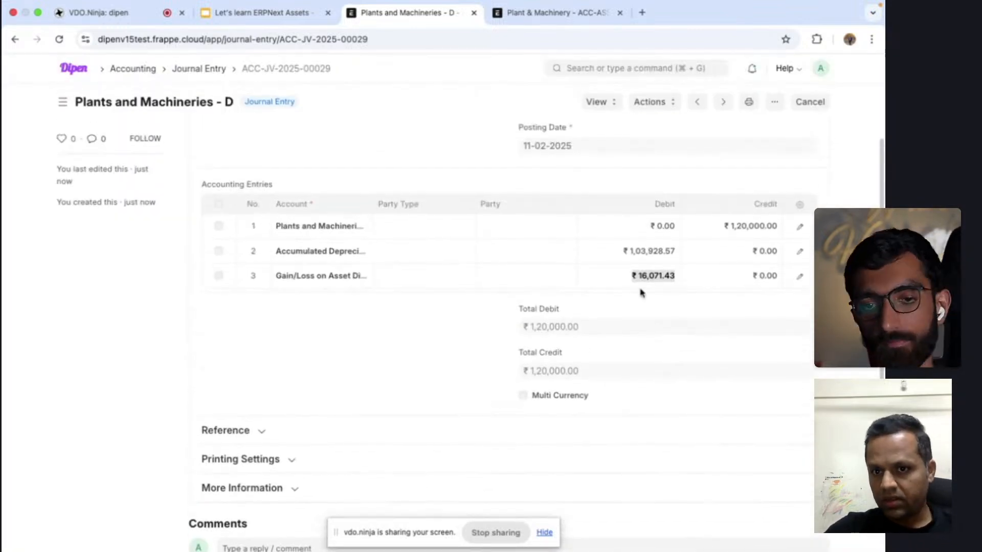
pyautogui.click(657, 261)
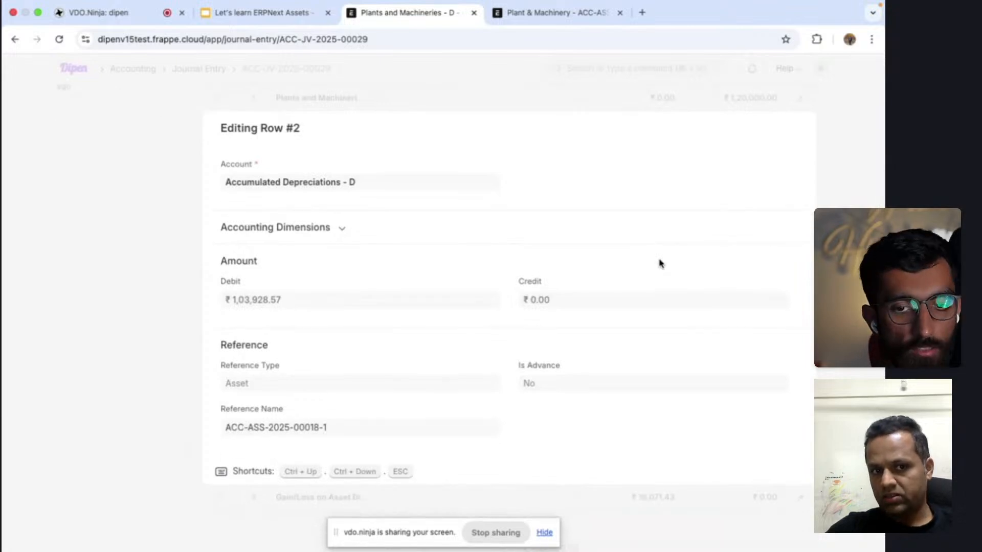
pyautogui.press('Escape')
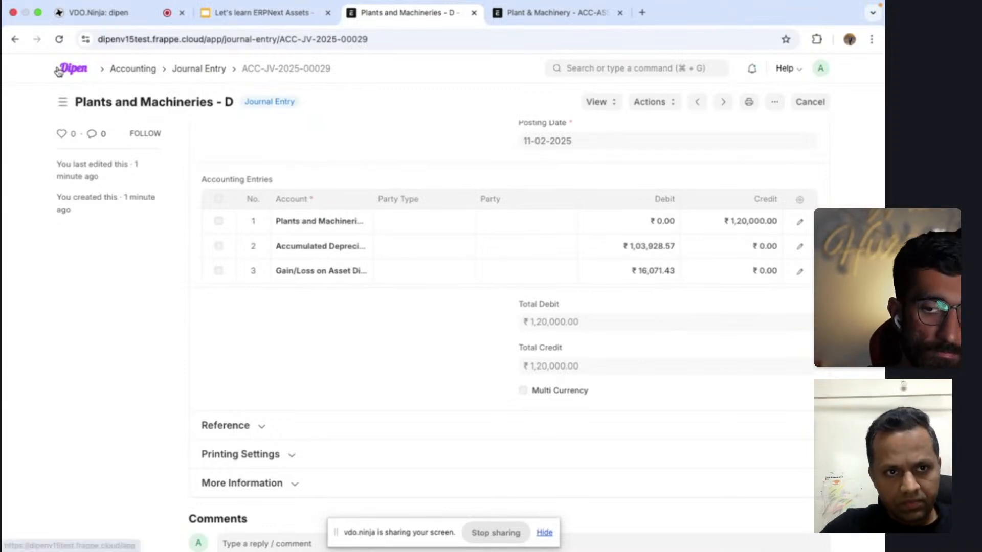
# Return to the asset list and review the record of the submitted Lap asset.
pyautogui.click(17, 39)
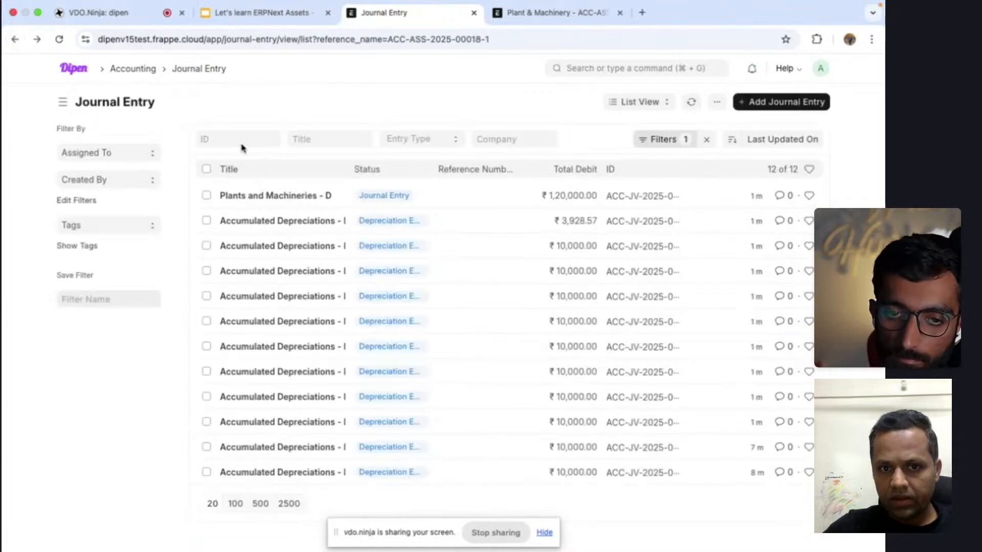
pyautogui.click(16, 40)
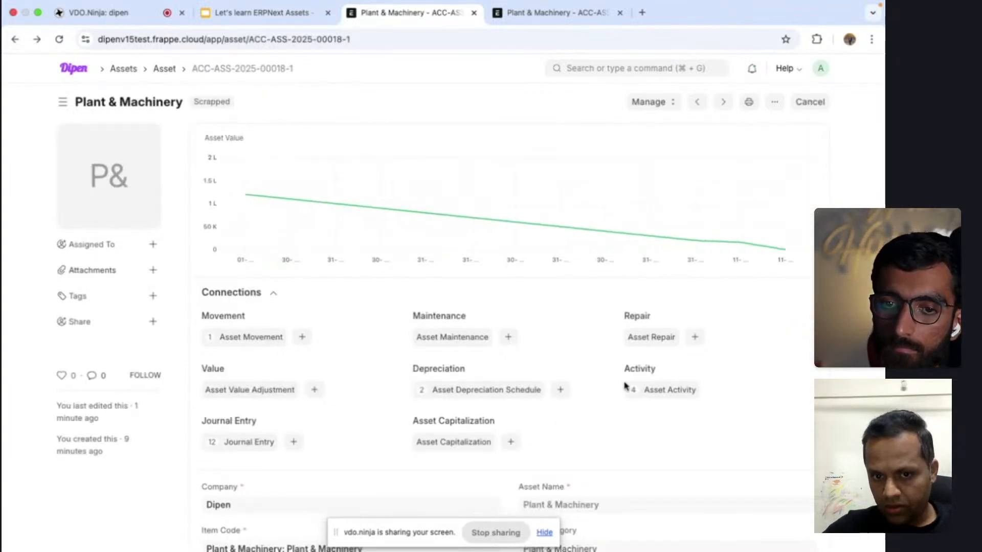
pyautogui.click(160, 68)
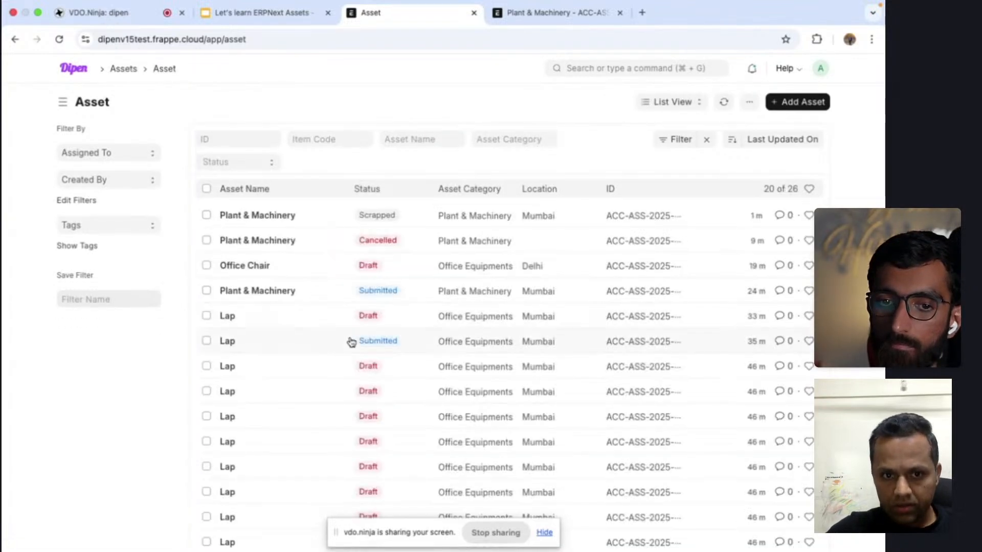
pyautogui.click(329, 336)
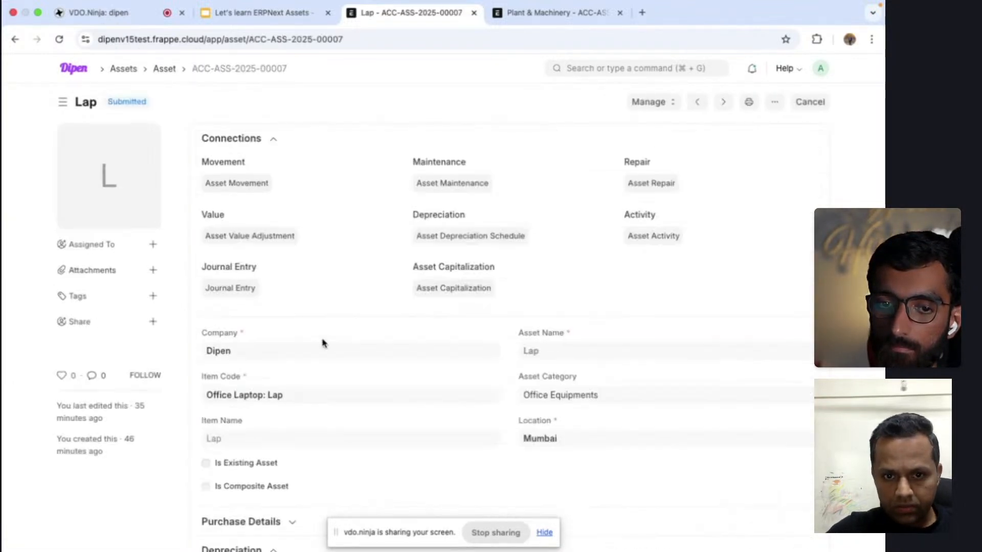
pyautogui.scroll(-10, 669, 408)
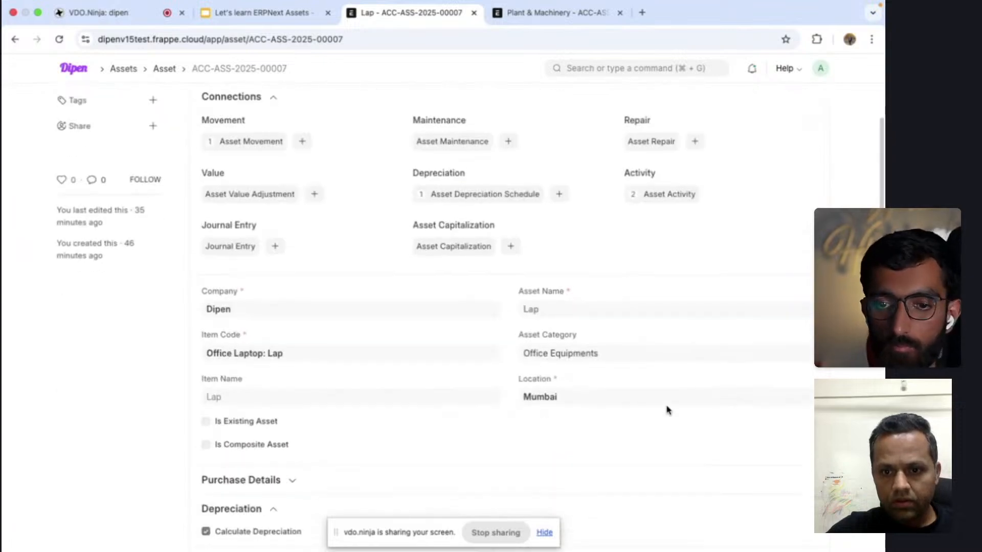
pyautogui.scroll(10, 667, 409)
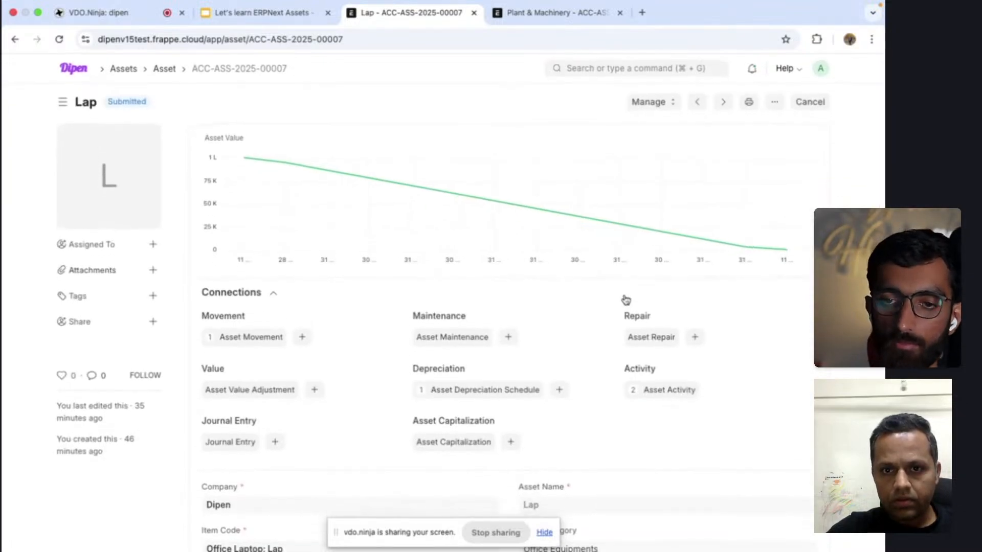
# Start a new asset record from the asset list and mark it as an existing asset.
pyautogui.click(169, 72)
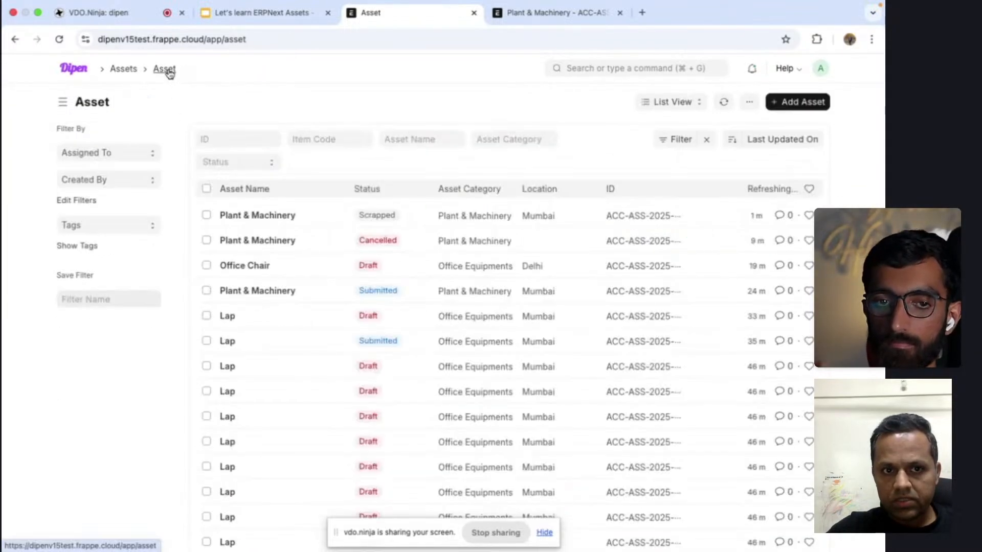
pyautogui.click(815, 100)
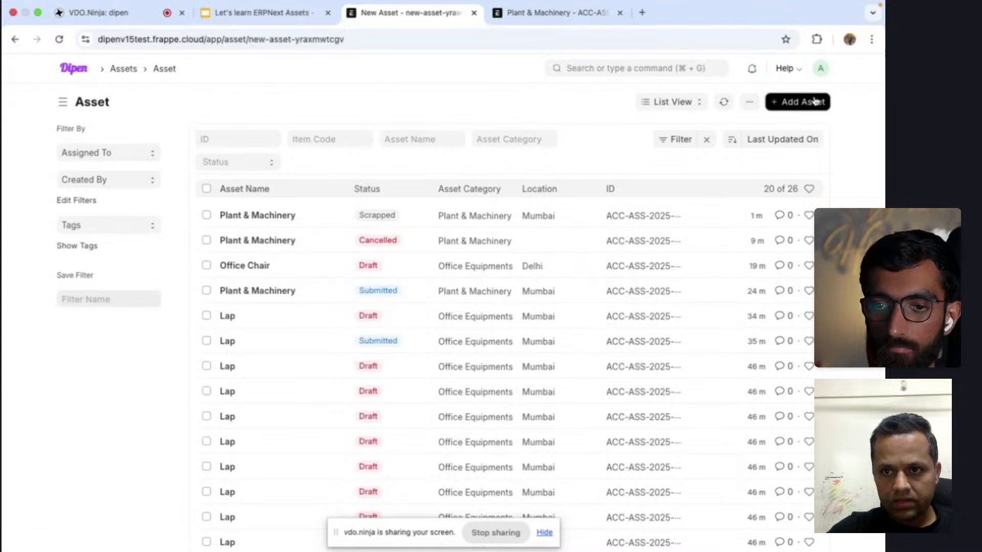
pyautogui.click(75, 272)
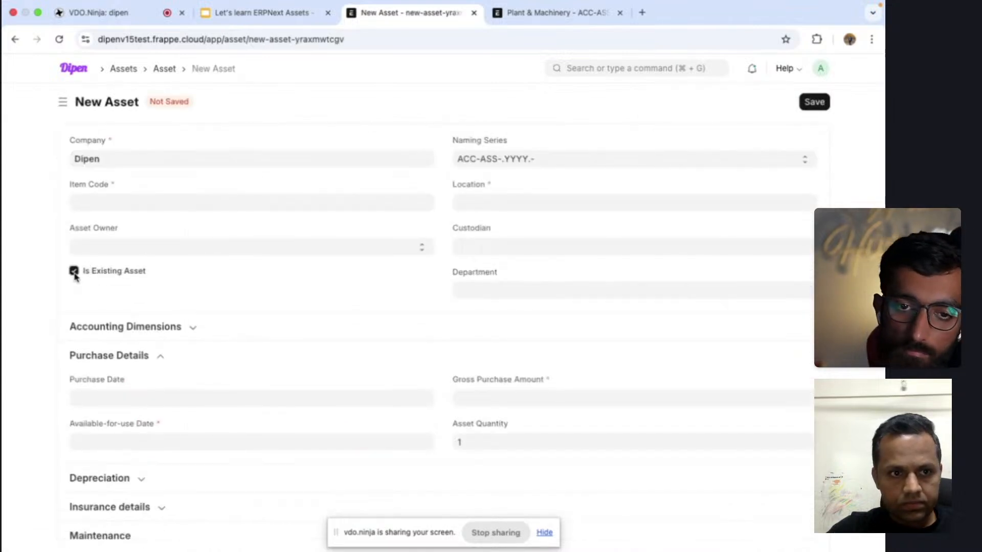
# Assign the Laptop item code and the Delhi location to the new asset.
pyautogui.click(115, 204)
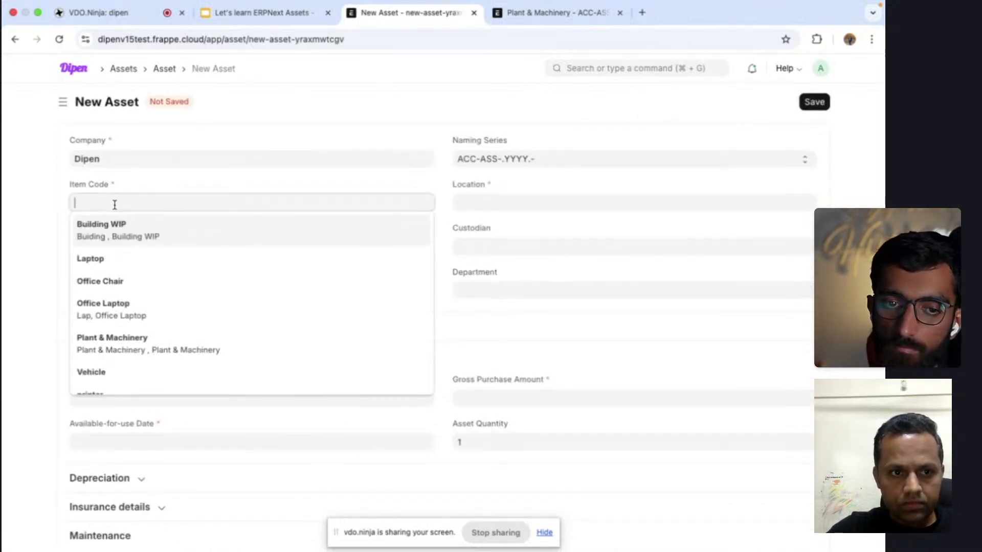
pyautogui.click(121, 259)
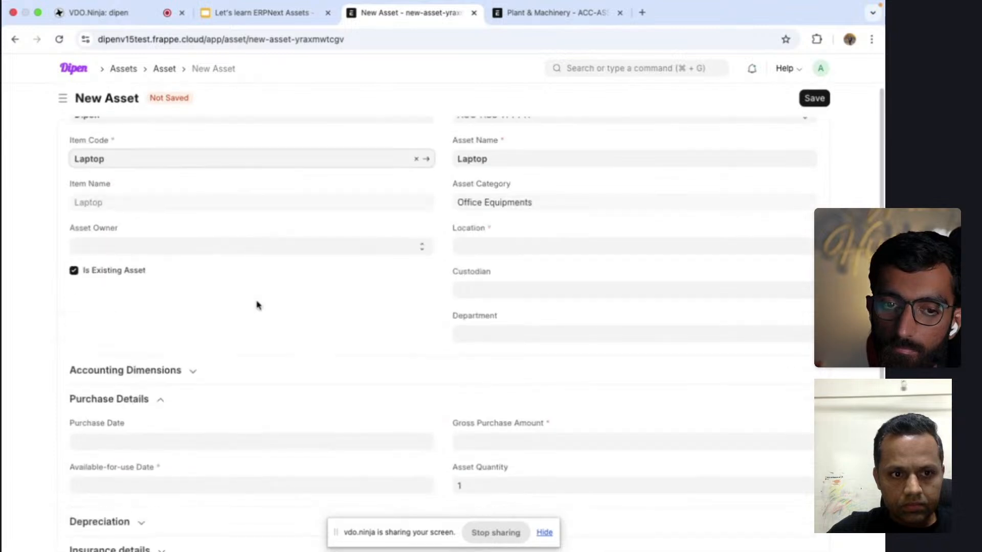
pyautogui.scroll(-1, 257, 306)
pyautogui.click(472, 212)
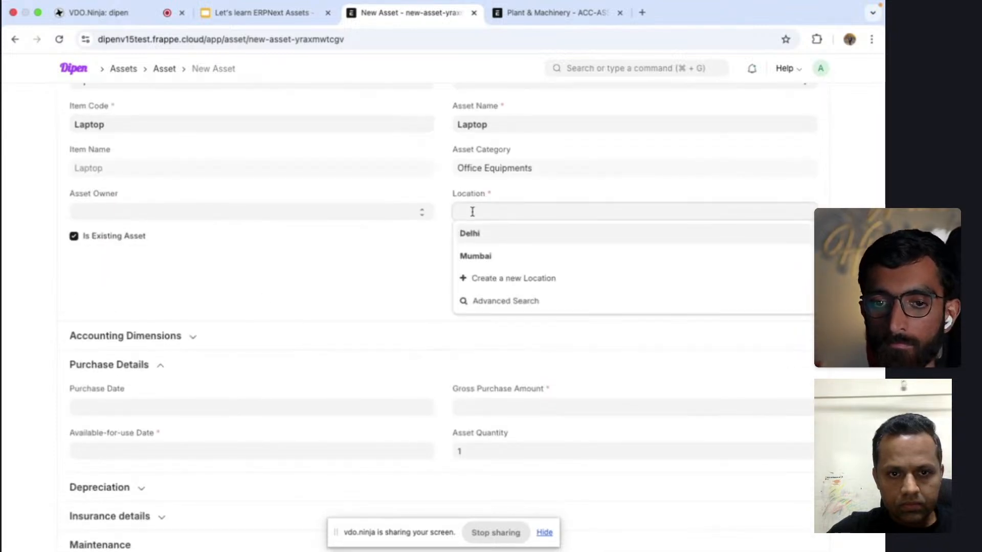
pyautogui.click(474, 236)
# Set the asset's purchase date to 01-04-2024.
pyautogui.scroll(-3, 305, 346)
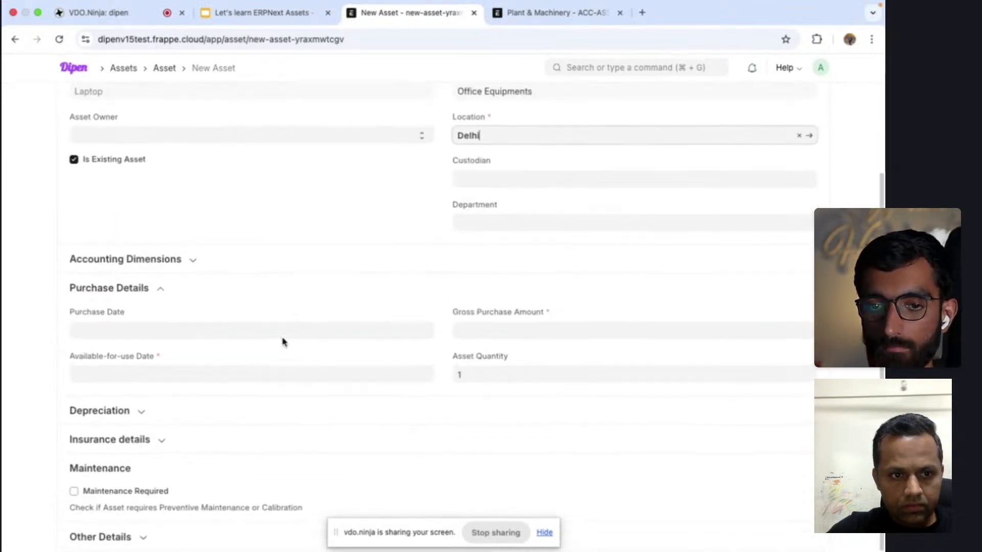
pyautogui.click(169, 330)
pyautogui.click(79, 362)
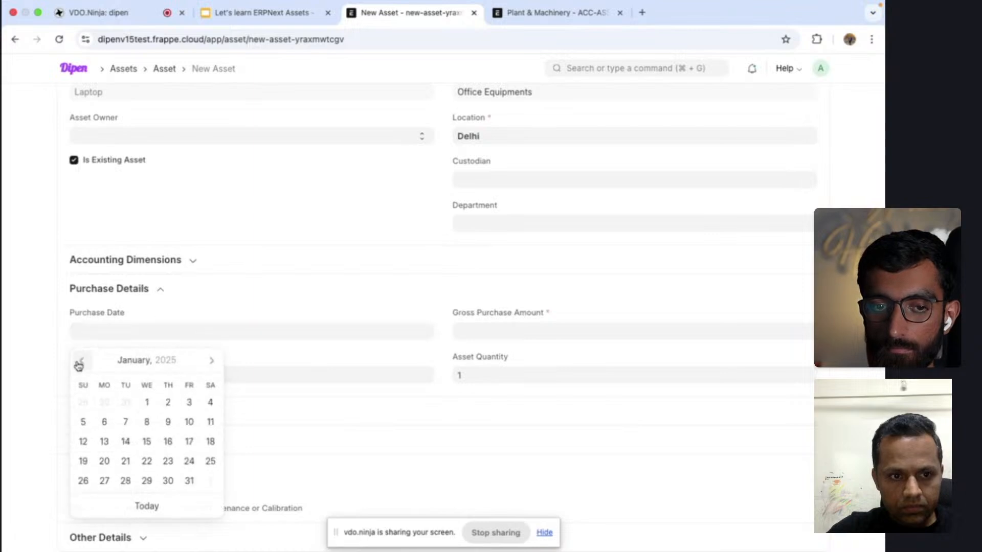
pyautogui.click(79, 362)
pyautogui.click(79, 362)
pyautogui.click(79, 362)
pyautogui.click(79, 362)
pyautogui.click(80, 362)
pyautogui.click(80, 362)
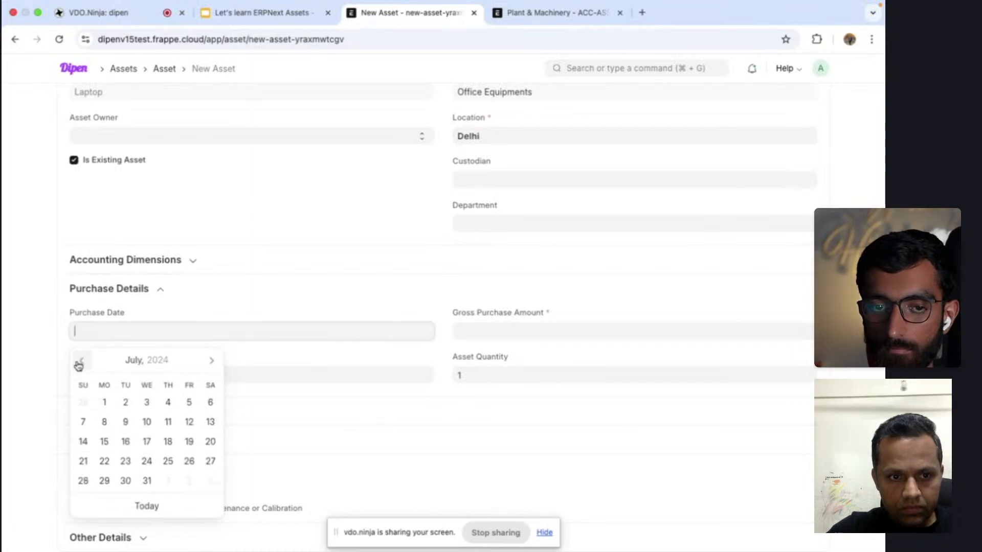
pyautogui.click(79, 362)
pyautogui.click(79, 362)
pyautogui.click(80, 362)
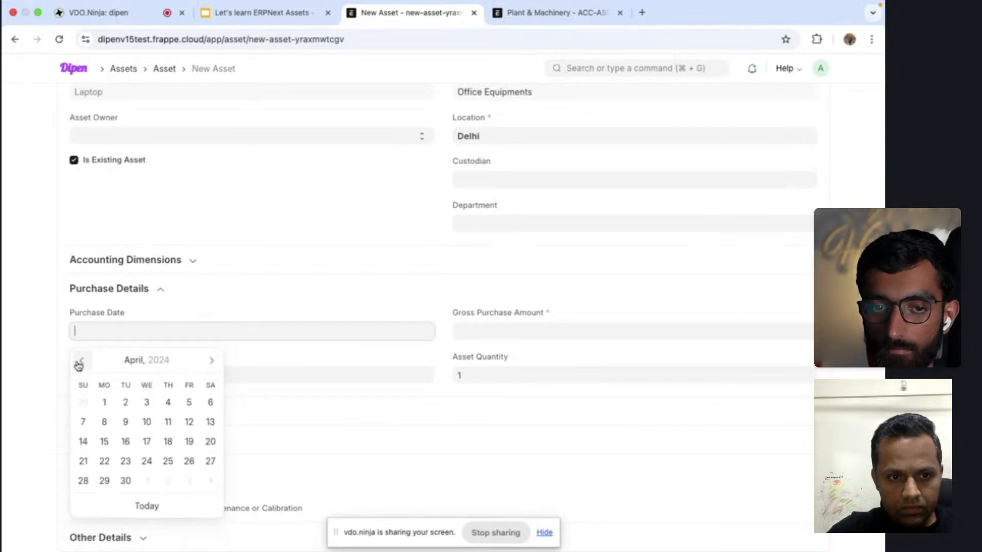
pyautogui.click(105, 402)
# Set the asset's available-for-use date to 01-04-2024.
pyautogui.click(123, 370)
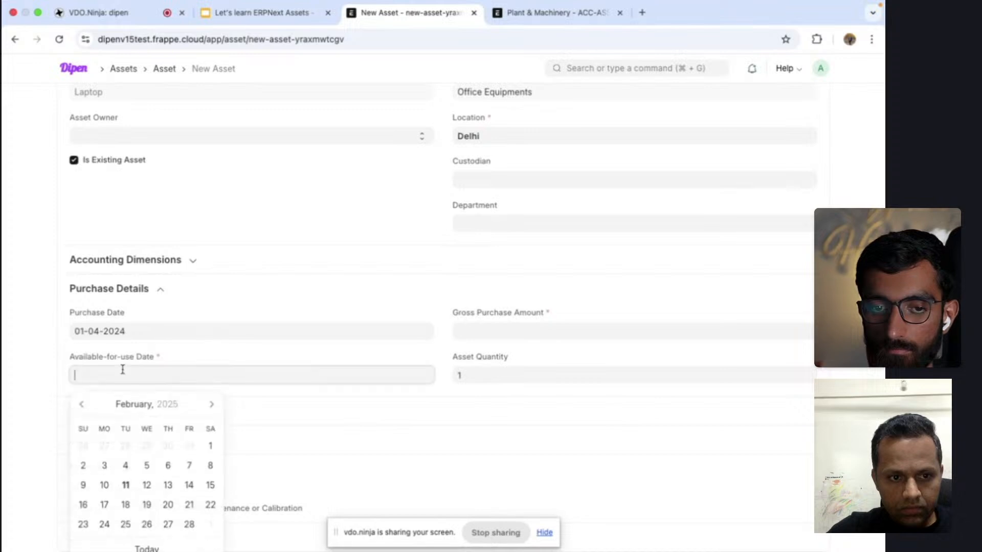
pyautogui.click(211, 404)
pyautogui.click(212, 404)
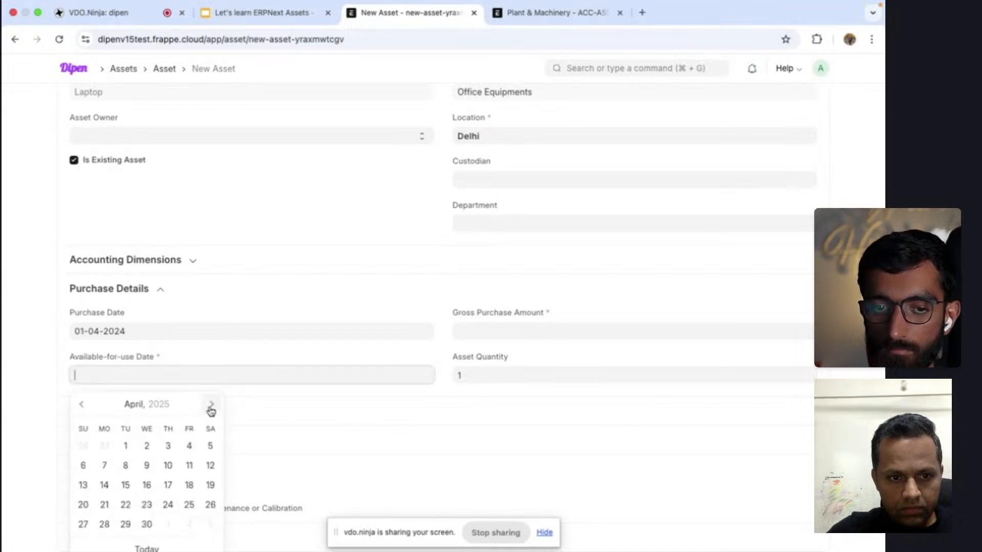
pyautogui.click(125, 445)
pyautogui.click(147, 373)
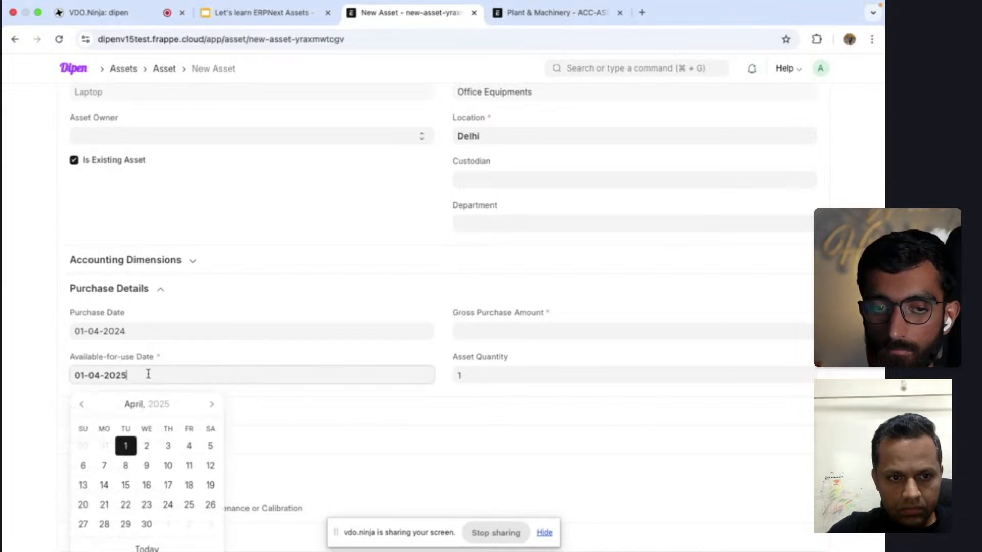
pyautogui.press('BackSpace')
pyautogui.write('4')
pyautogui.click(341, 325)
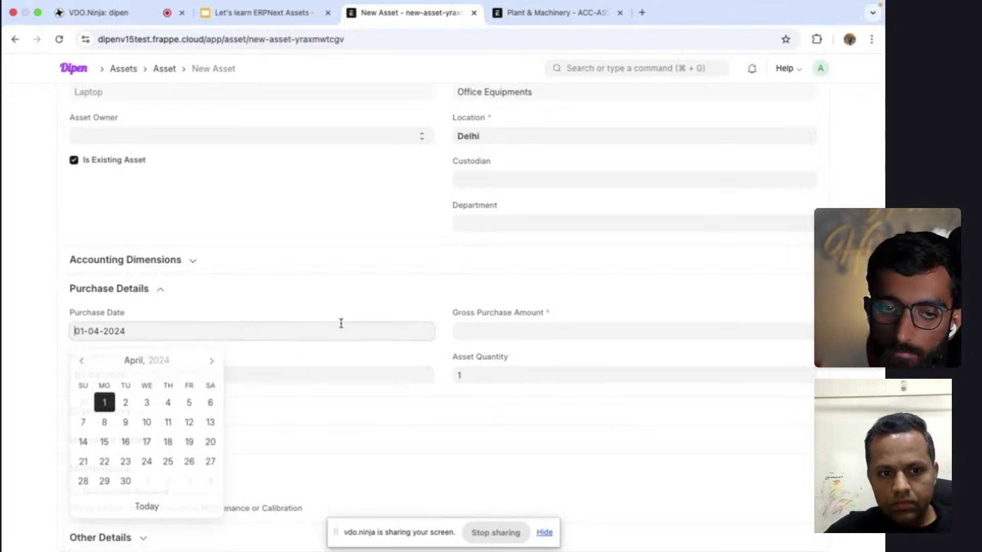
# Enter a gross purchase amount of 120000 for the laptop asset.
pyautogui.click(479, 327)
pyautogui.write('1')
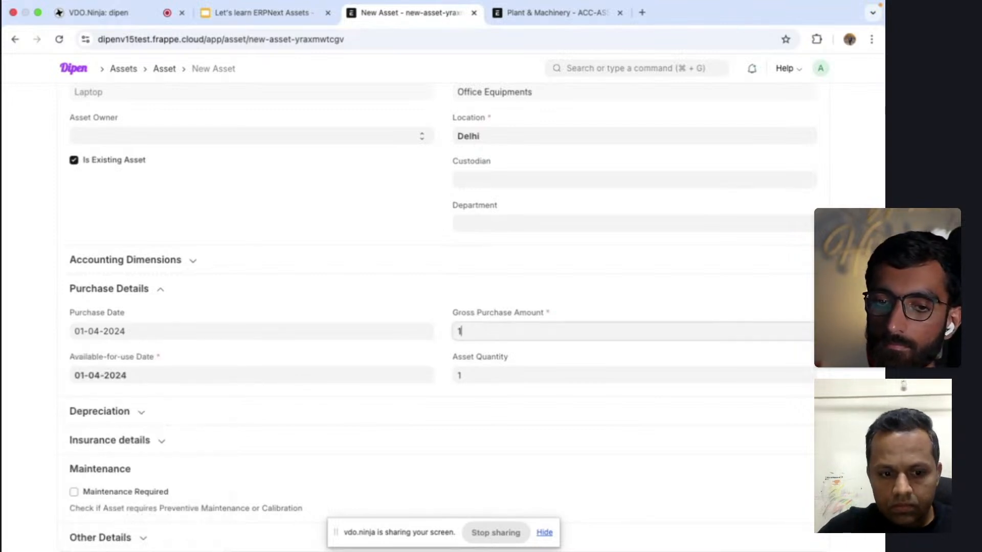
pyautogui.write('20000')
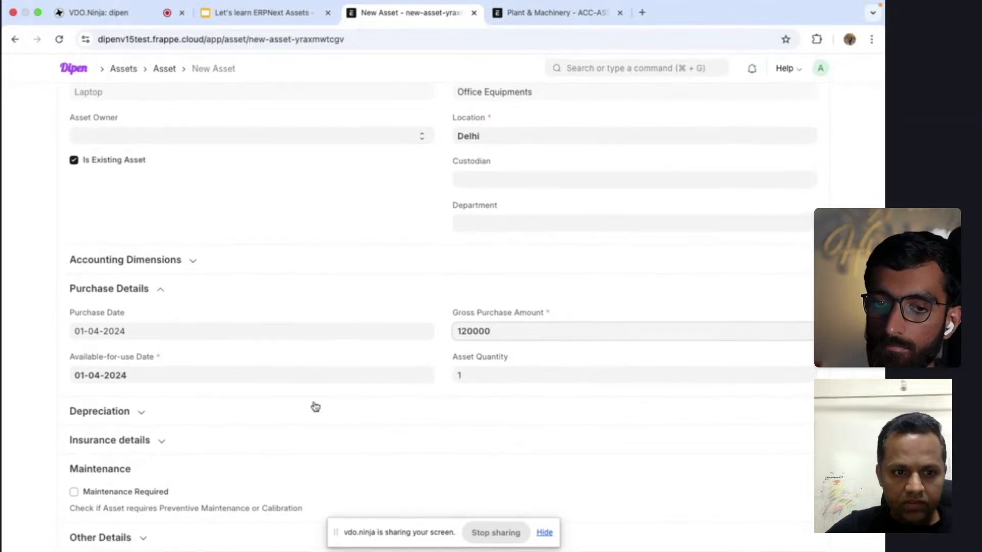
# Enable depreciation calculation, with opening accumulated depreciation and opening number of booked depreciations both set to 0.
pyautogui.click(142, 413)
pyautogui.scroll(-2, 143, 374)
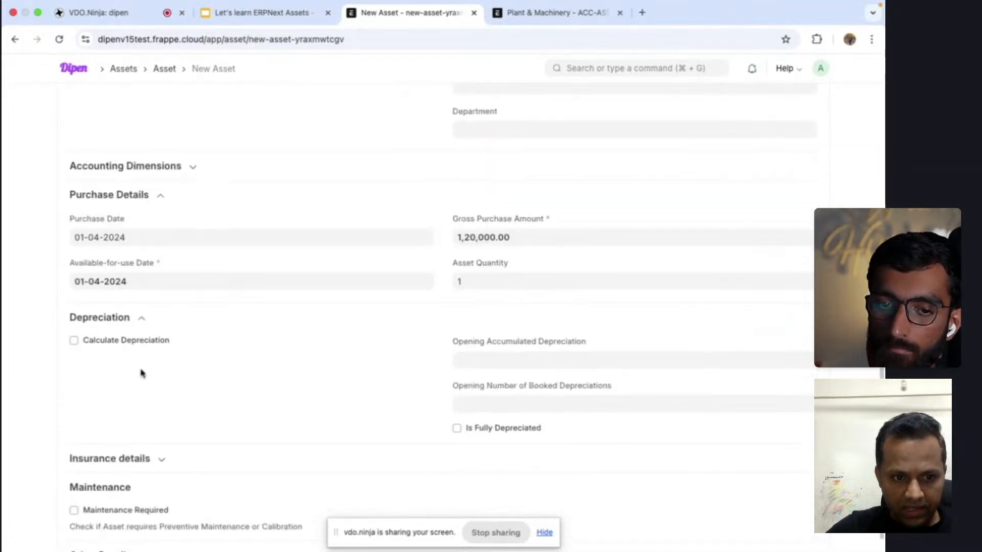
pyautogui.click(74, 341)
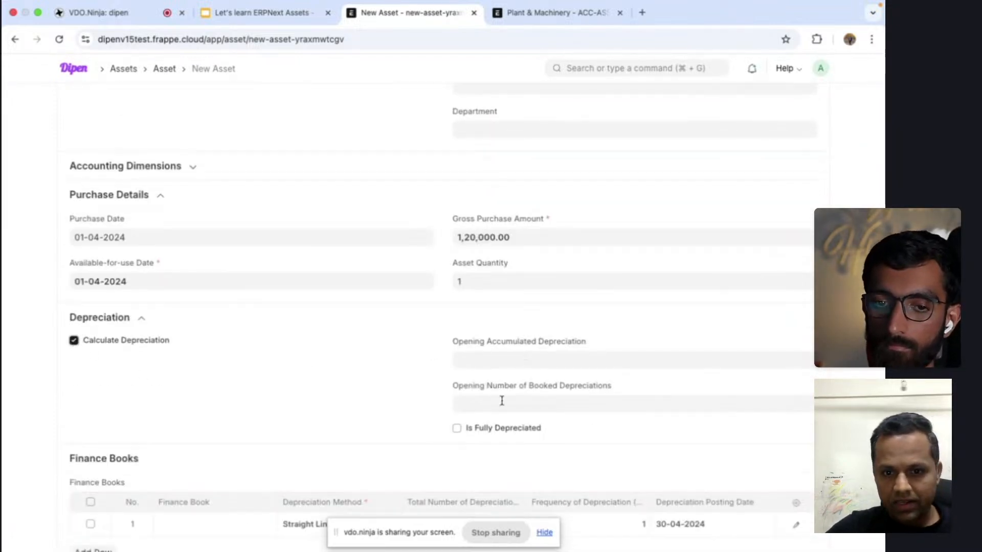
pyautogui.click(458, 359)
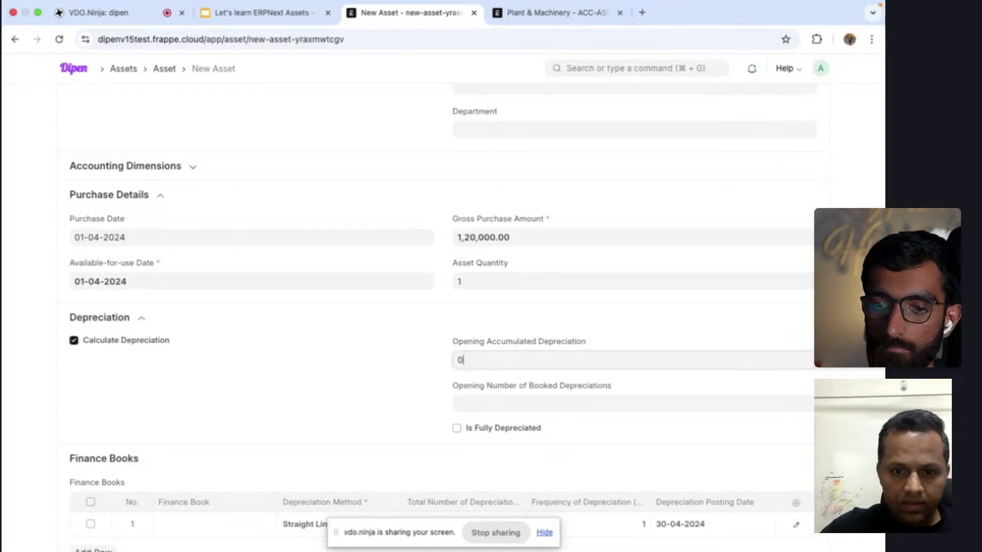
pyautogui.click(497, 404)
pyautogui.click(299, 407)
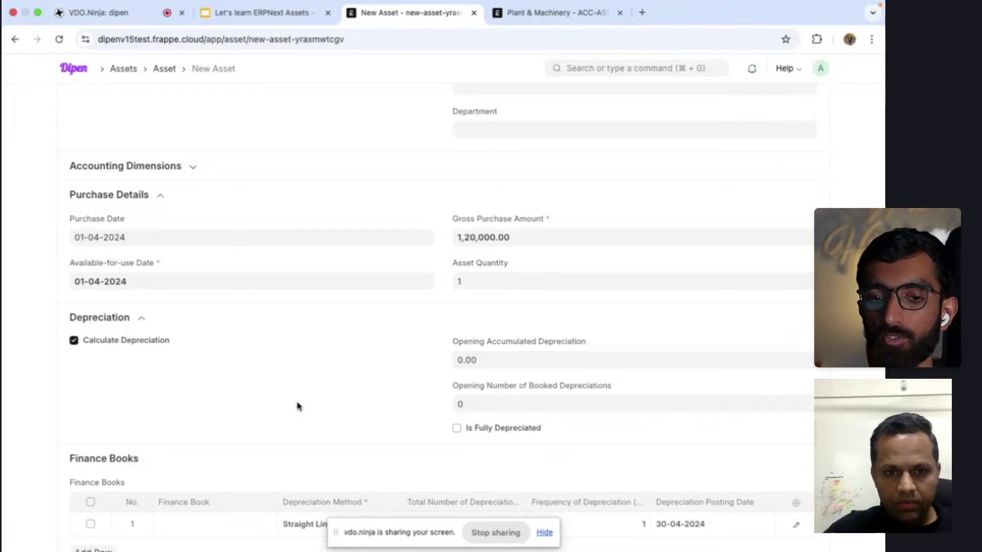
# Set the finance book row to the Straight Line depreciation method with 12 total depreciations.
pyautogui.scroll(-3, 299, 406)
pyautogui.click(365, 395)
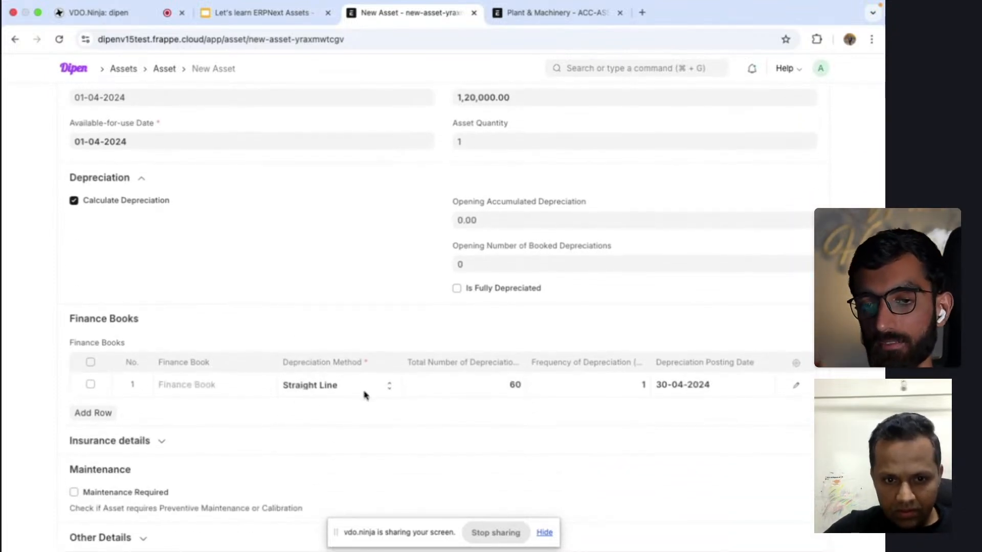
pyautogui.click(366, 395)
pyautogui.click(364, 397)
pyautogui.click(366, 397)
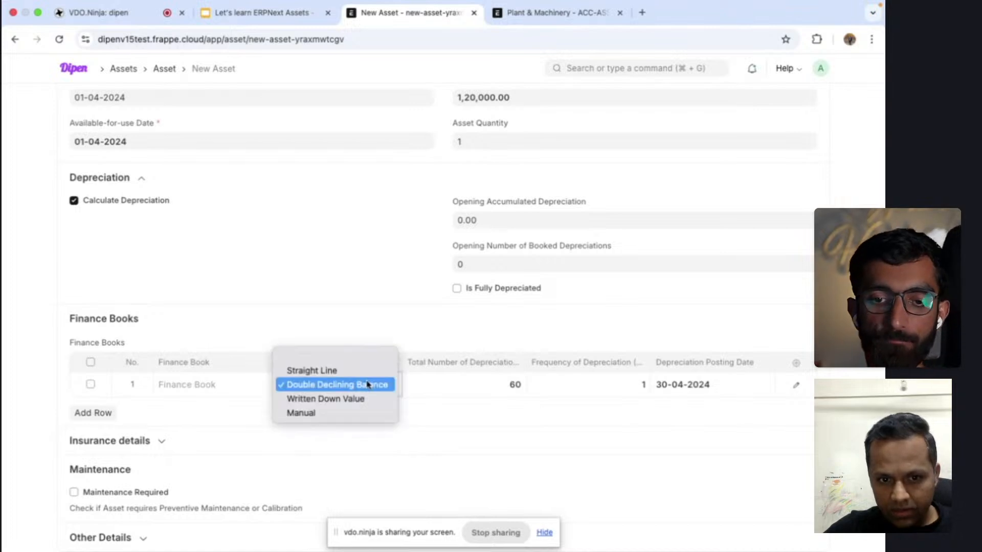
pyautogui.click(366, 371)
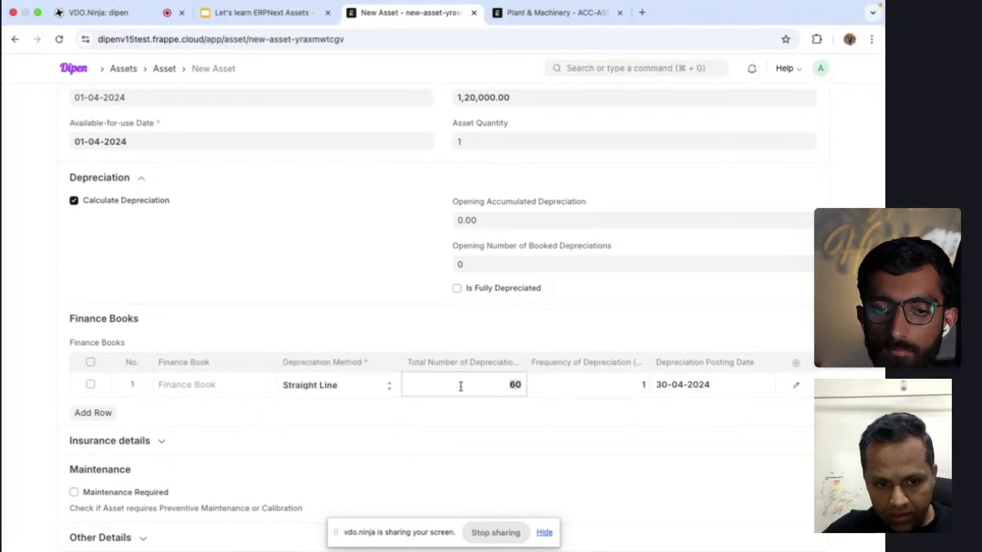
pyautogui.click(609, 378)
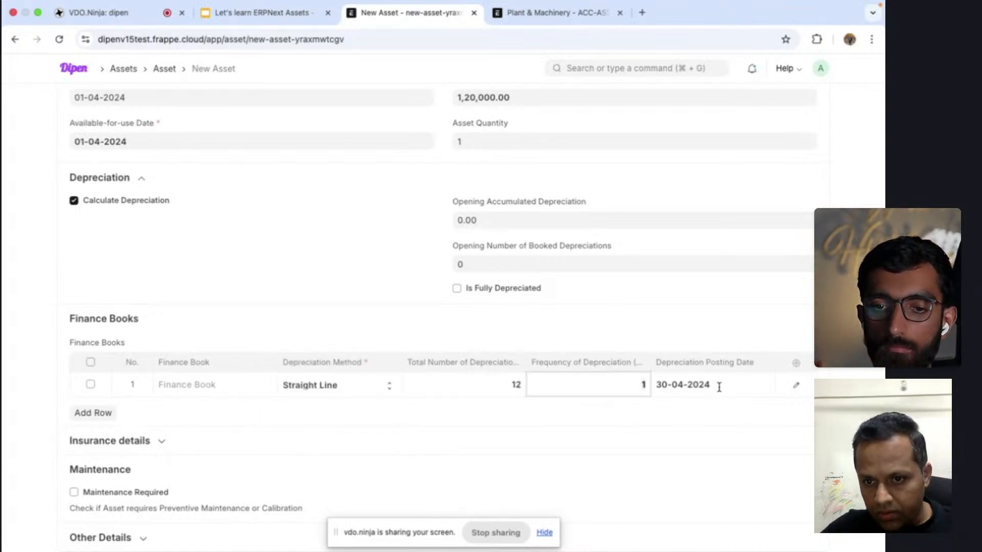
# Keep 30-04-2024 as the depreciation posting date and save the new Laptop asset.
pyautogui.click(722, 386)
pyautogui.click(611, 435)
pyautogui.scroll(3, 847, 151)
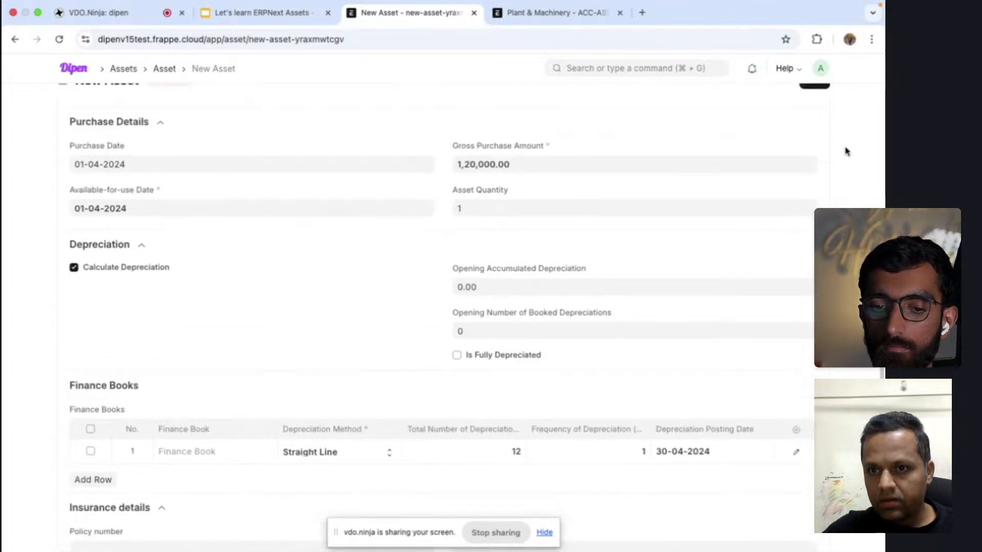
pyautogui.click(822, 104)
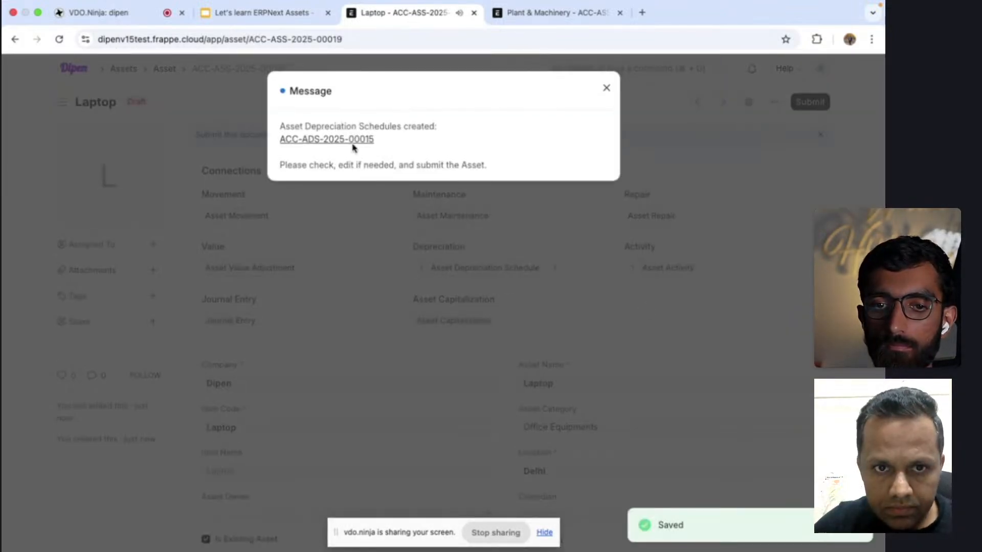
# Check the depreciation schedule created for the Laptop asset, return to the asset and submit it.
pyautogui.click(353, 146)
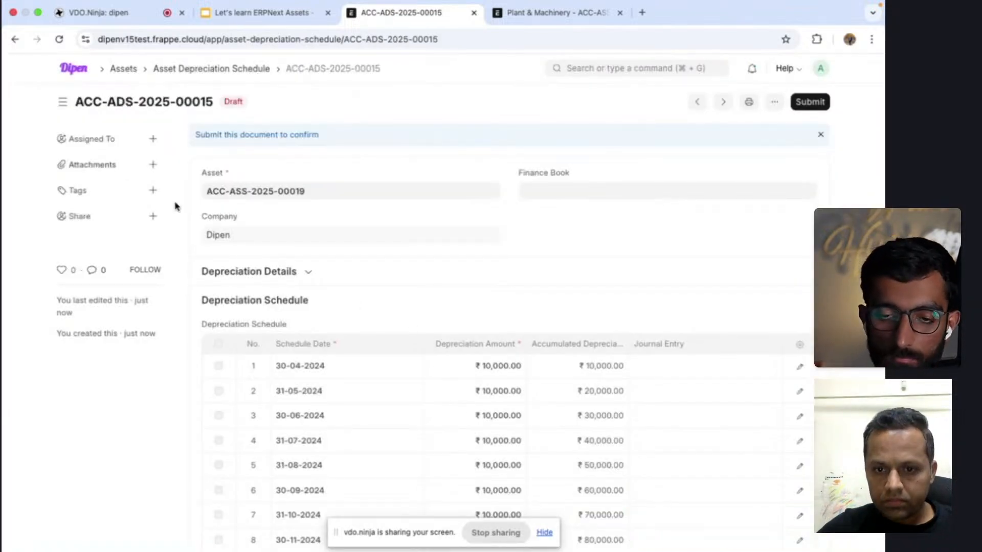
pyautogui.click(15, 39)
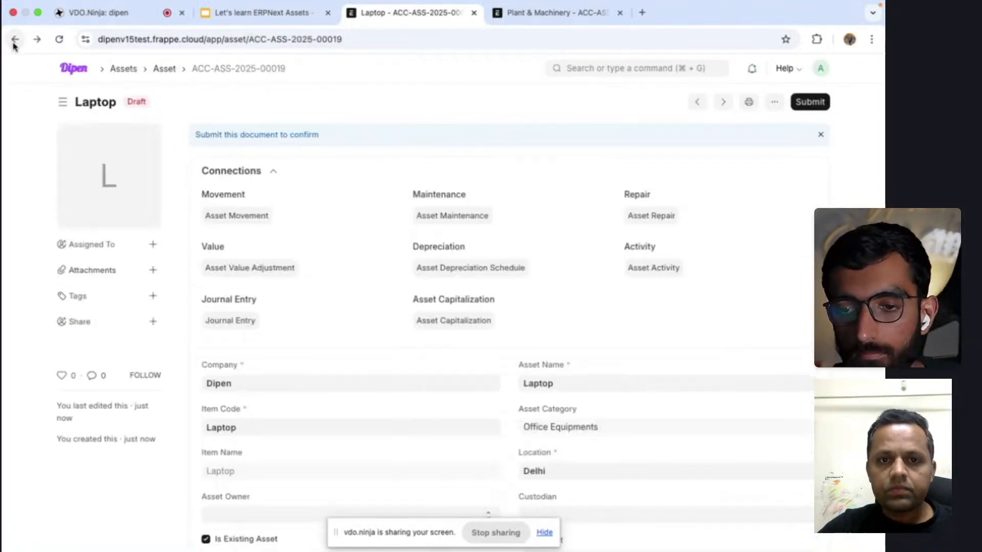
pyautogui.click(821, 103)
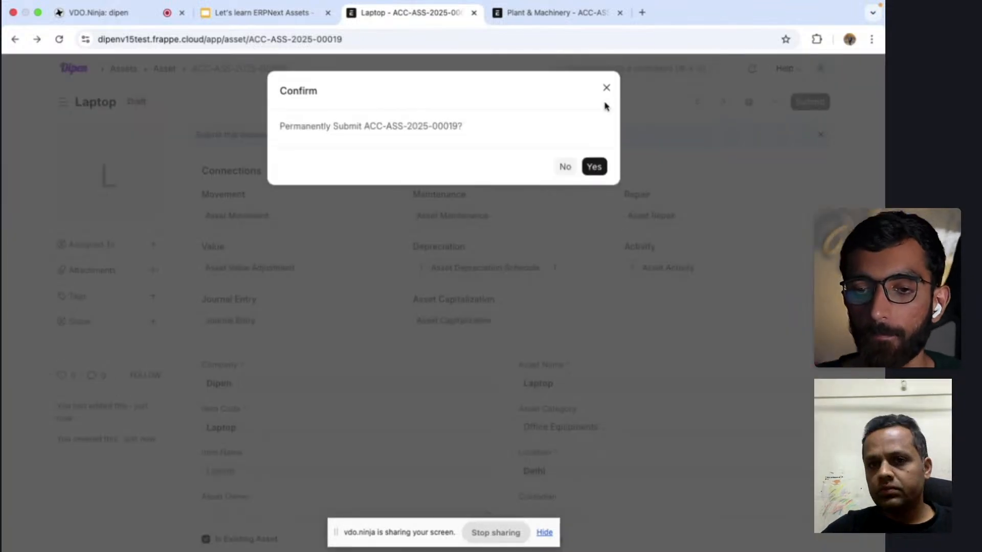
pyautogui.click(594, 167)
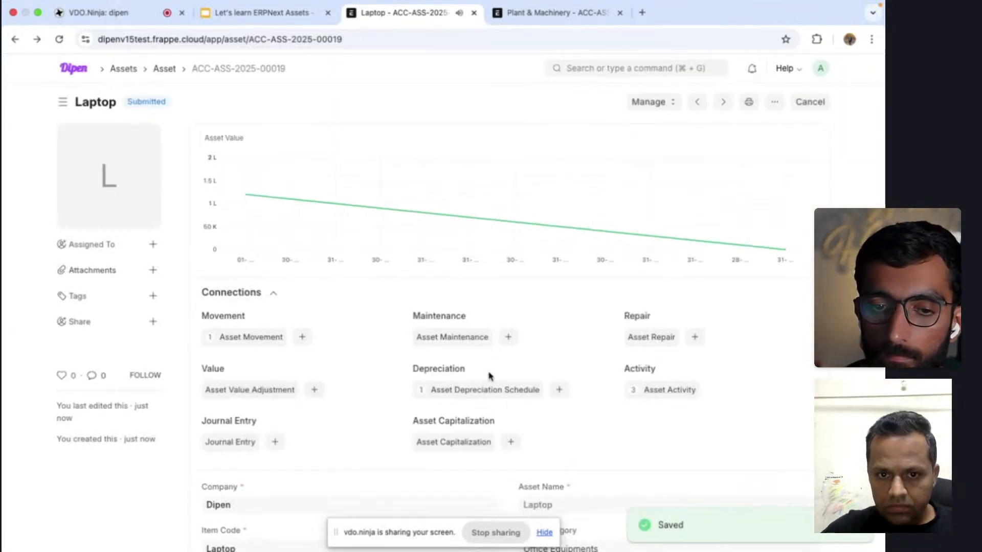
# Post depreciation entries for the 30-04-2024 and 31-05-2024 rows of the Laptop's depreciation schedule.
pyautogui.click(489, 392)
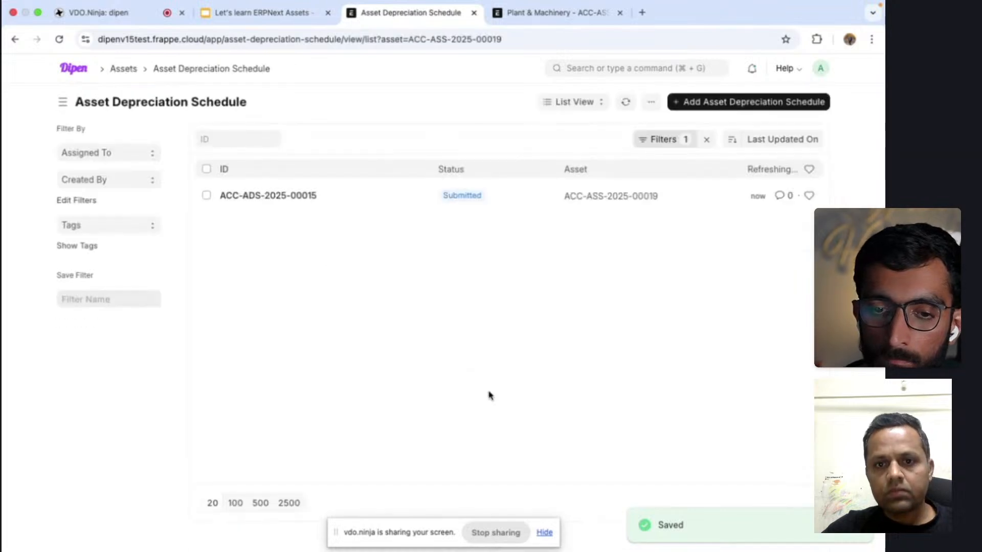
pyautogui.click(398, 195)
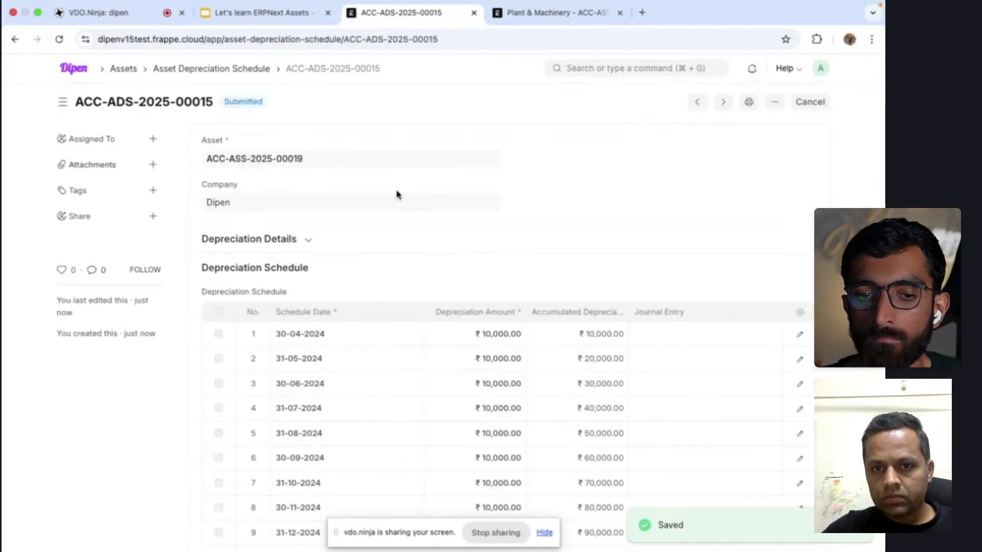
pyautogui.click(798, 334)
pyautogui.click(612, 431)
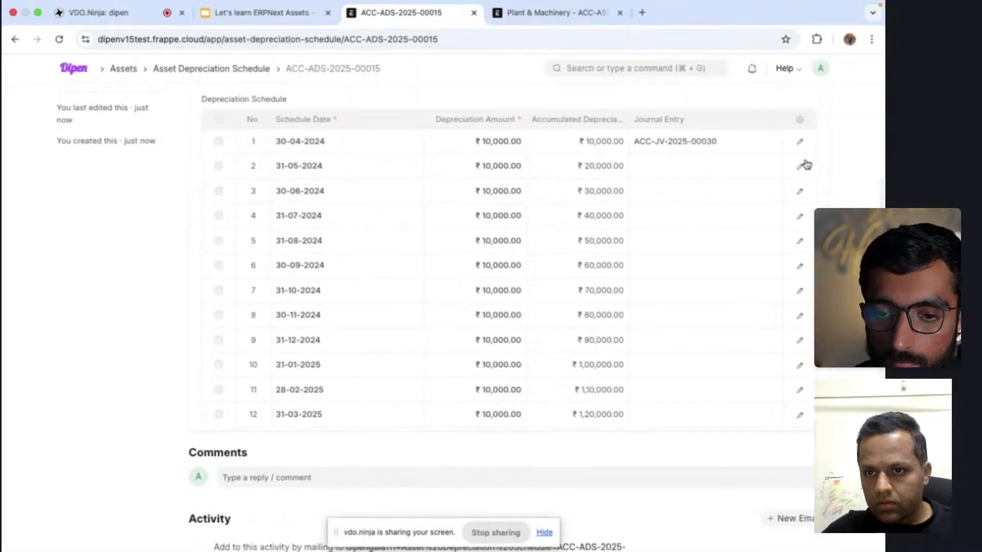
pyautogui.click(801, 165)
pyautogui.click(615, 253)
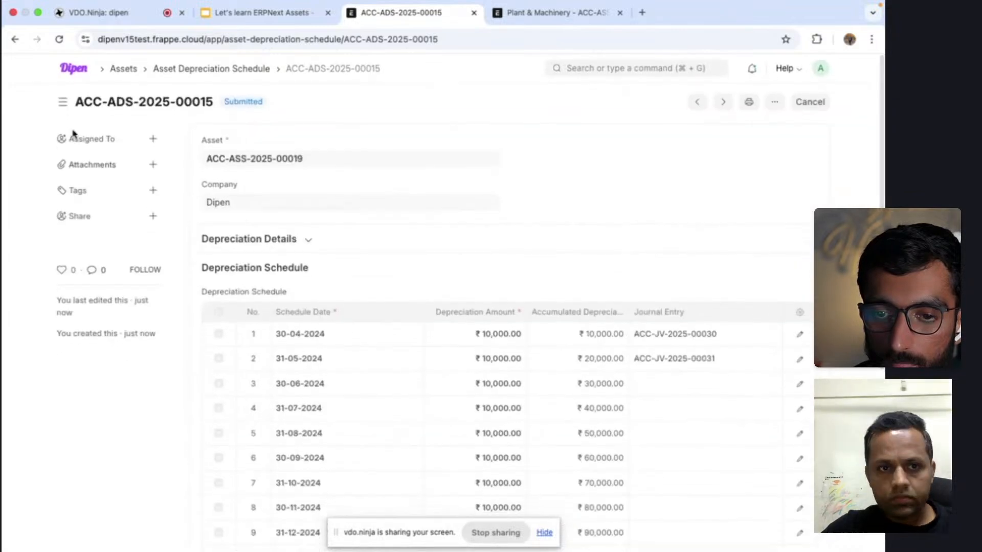
# Return to the Laptop asset and use Sell Asset to start a sales invoice for it.
pyautogui.click(14, 39)
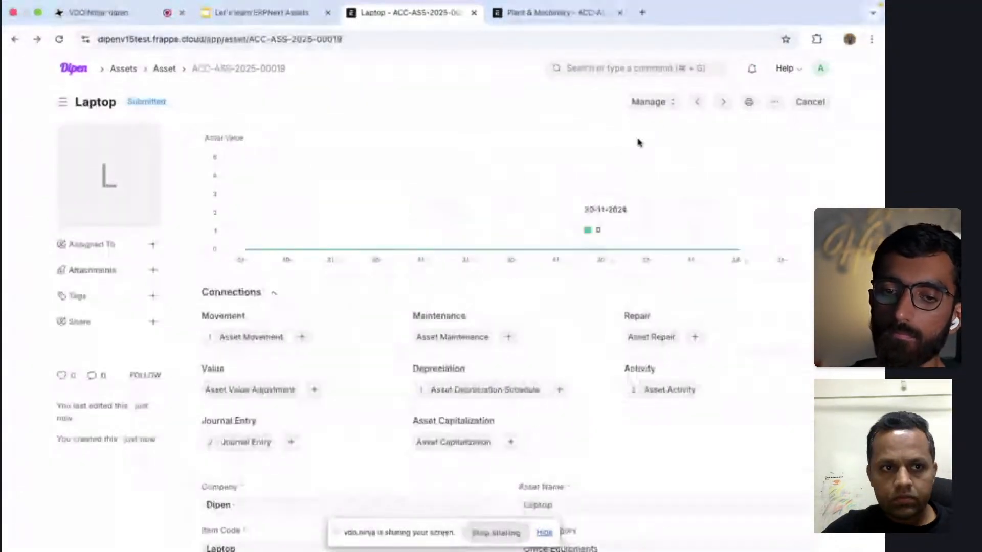
pyautogui.click(665, 102)
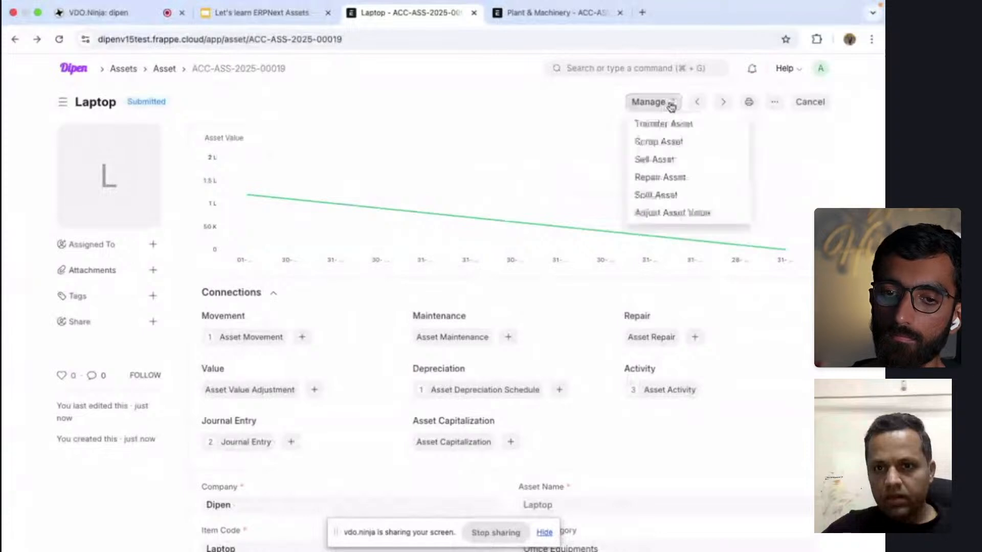
pyautogui.click(677, 159)
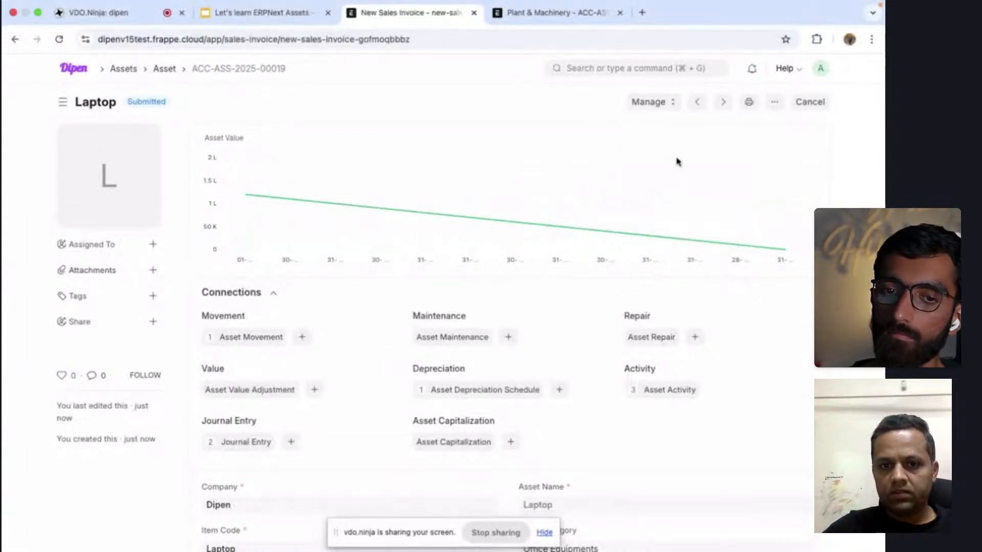
pyautogui.scroll(-4, 493, 338)
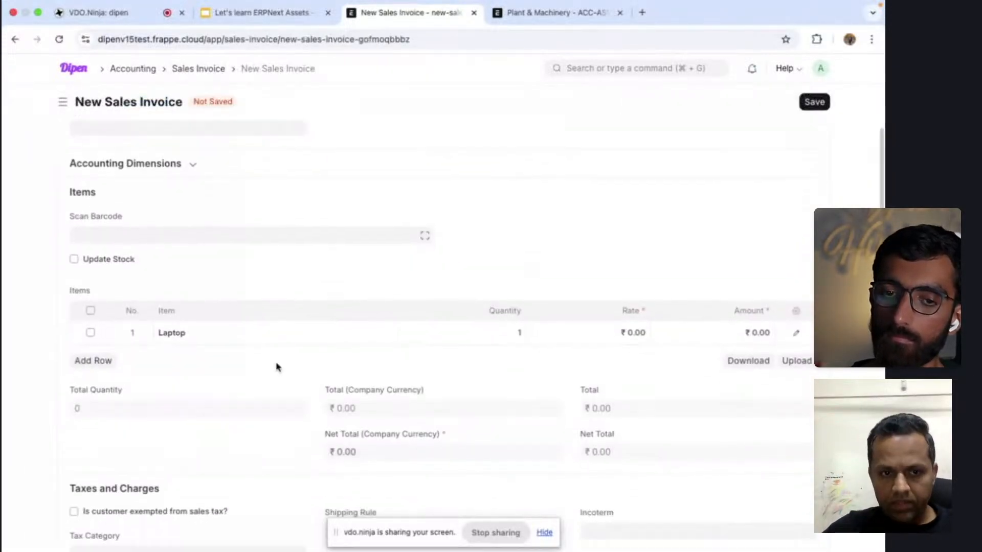
pyautogui.scroll(2, 222, 208)
pyautogui.scroll(2, 223, 208)
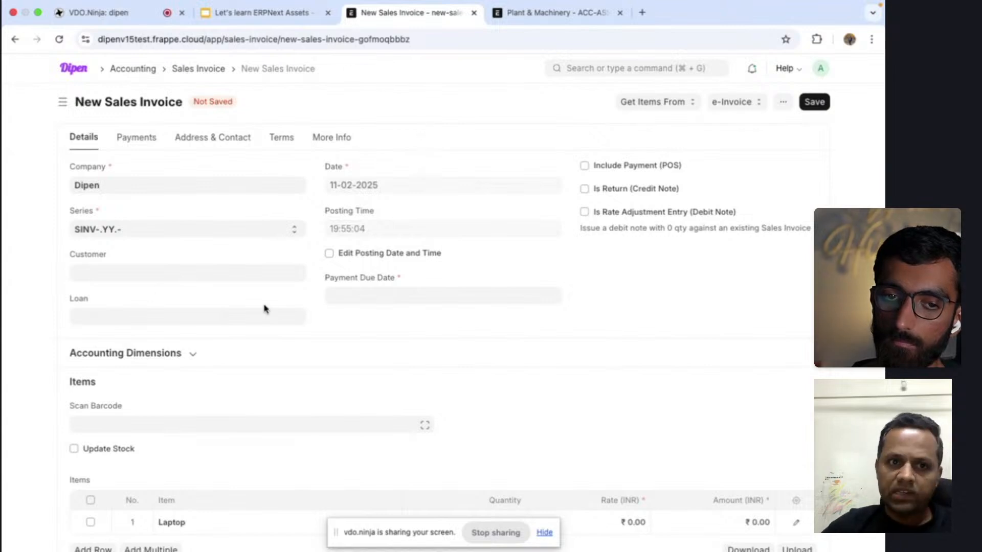
# Set the sales invoice's customer to Jio Store 1 and the Laptop item's rate to 120000.
pyautogui.click(129, 276)
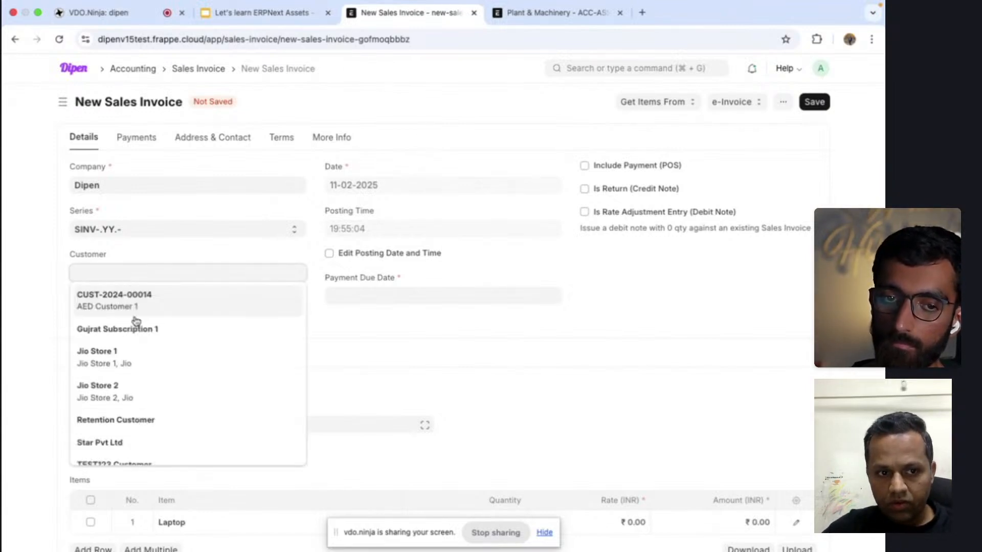
pyautogui.click(133, 354)
pyautogui.scroll(-7, 342, 338)
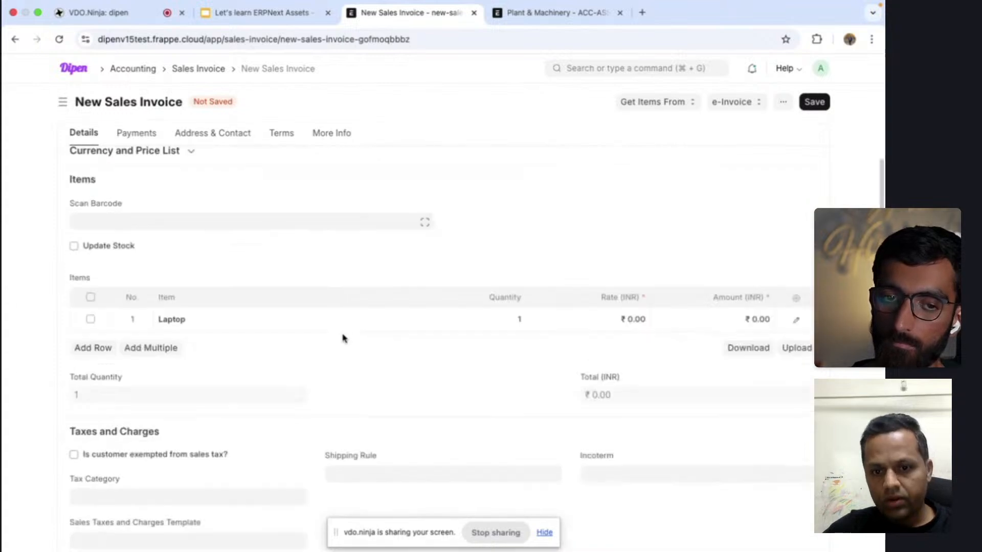
pyautogui.click(450, 234)
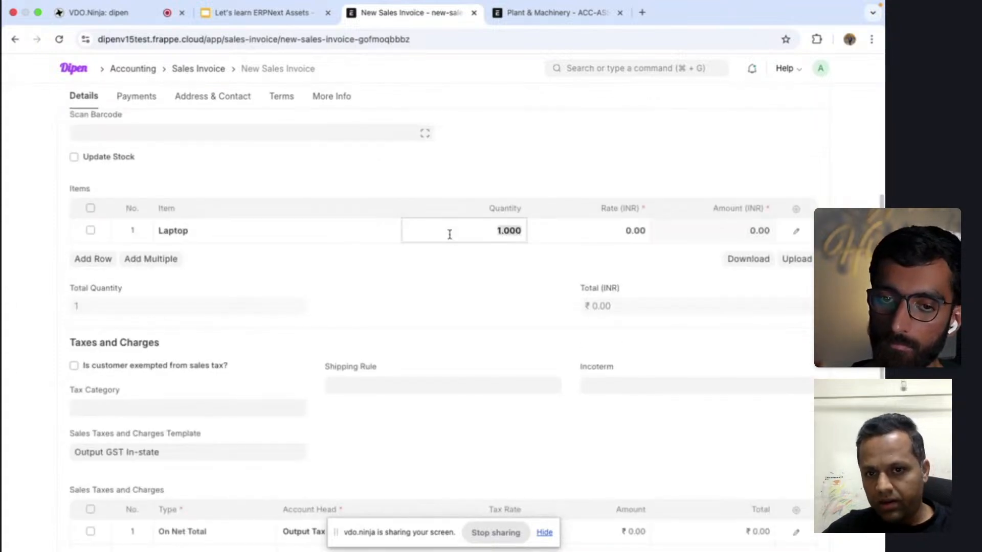
pyautogui.click(586, 231)
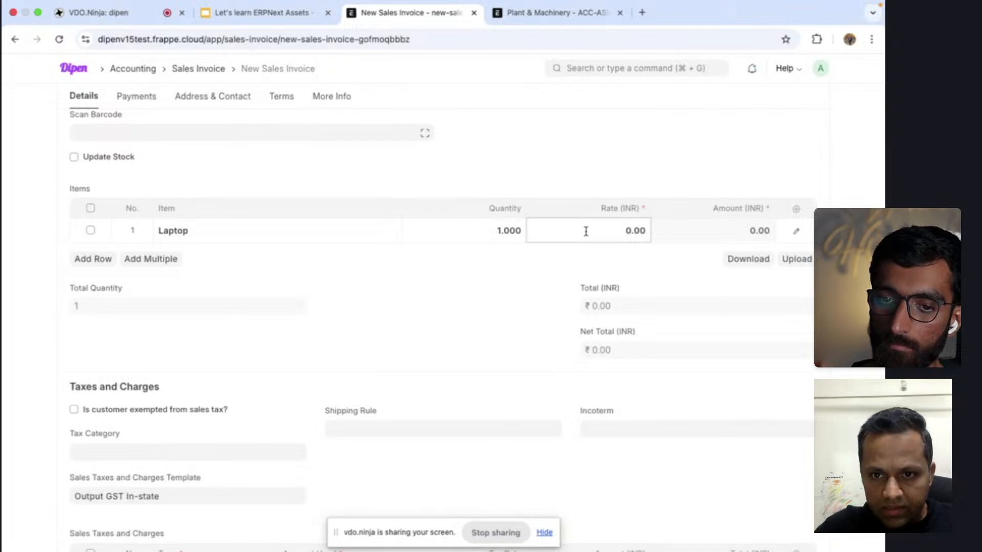
pyautogui.write('1,')
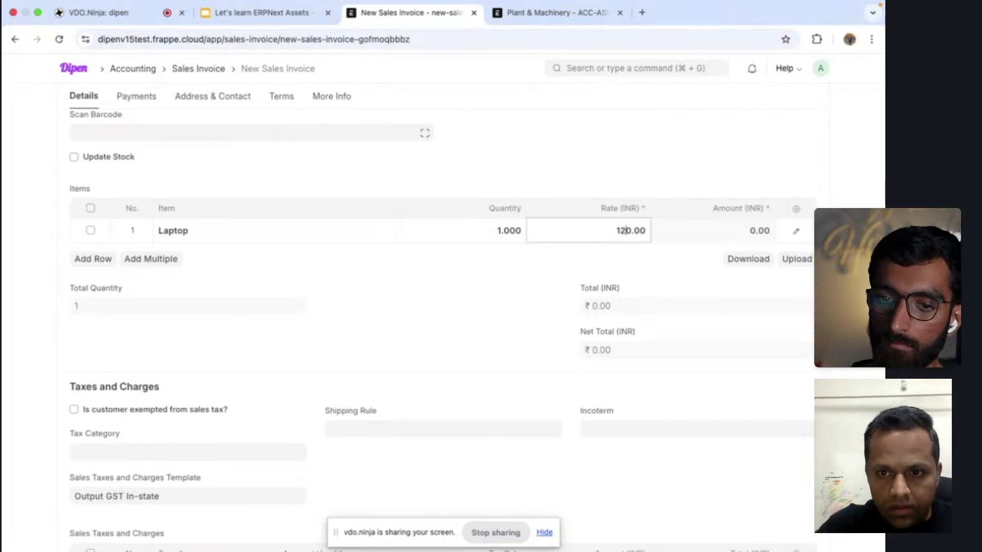
pyautogui.write('20,0')
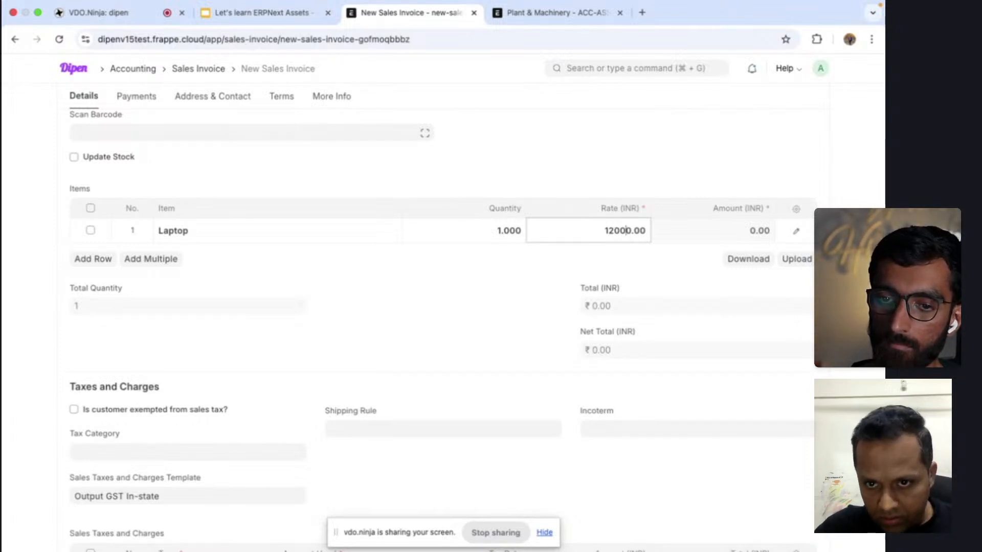
pyautogui.write('0')
pyautogui.click(527, 270)
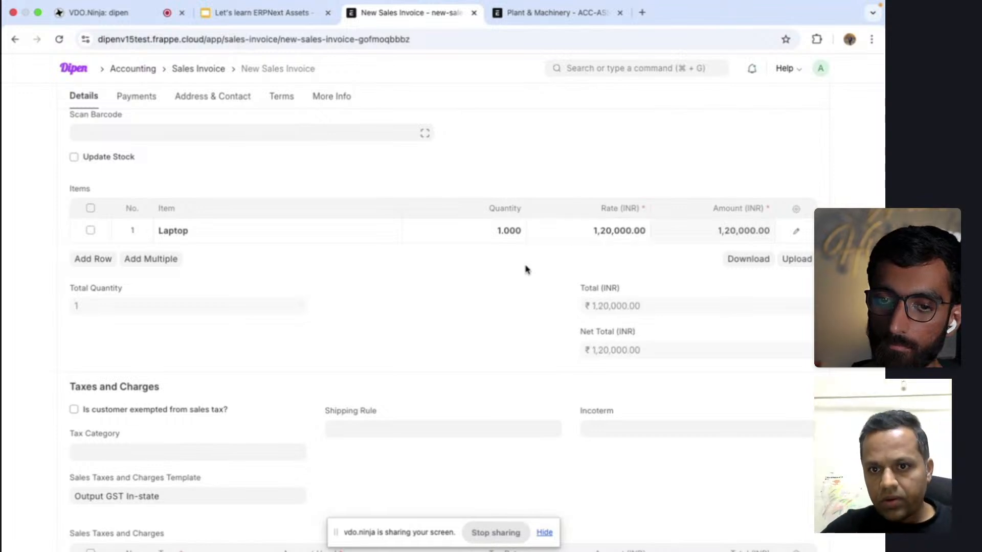
# Set the tax rates of the Output Tax SGST and Output Tax CGST rows to 9 and save the sales invoice.
pyautogui.scroll(-5, 527, 269)
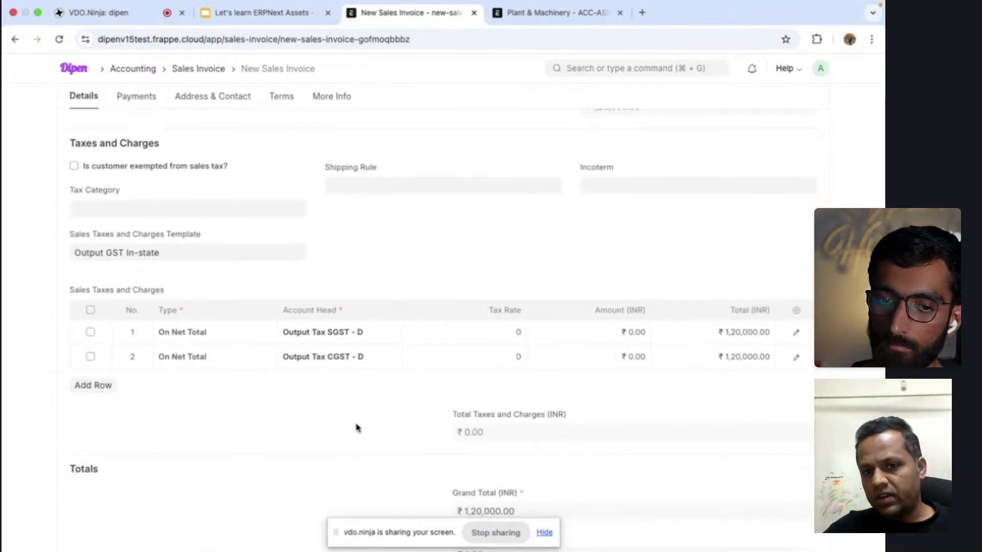
pyautogui.click(502, 333)
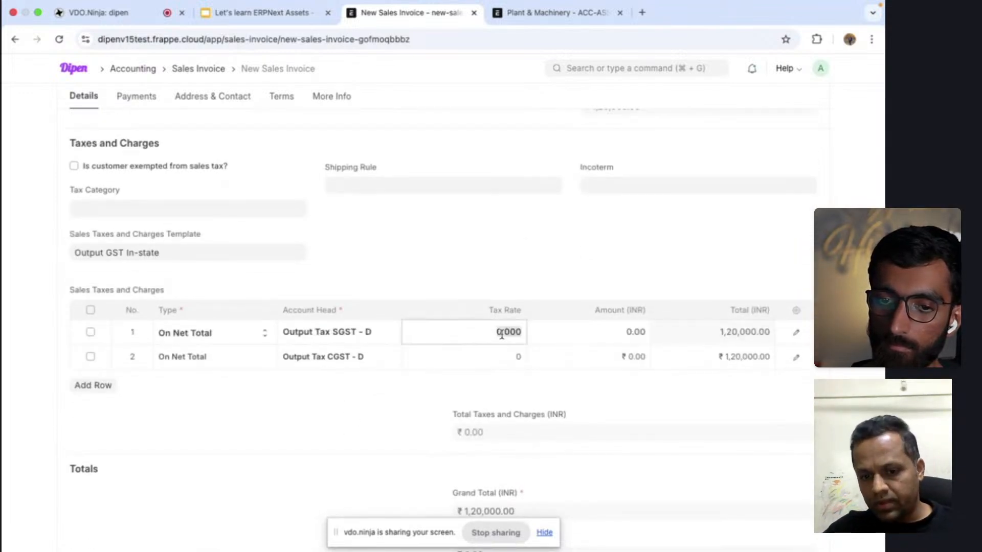
pyautogui.write('9')
pyautogui.click(501, 359)
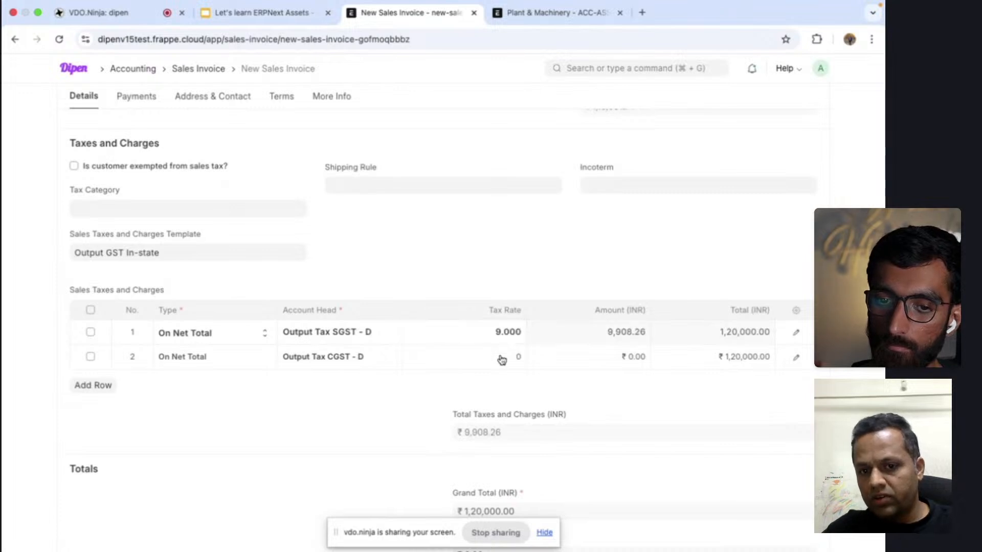
pyautogui.click(501, 359)
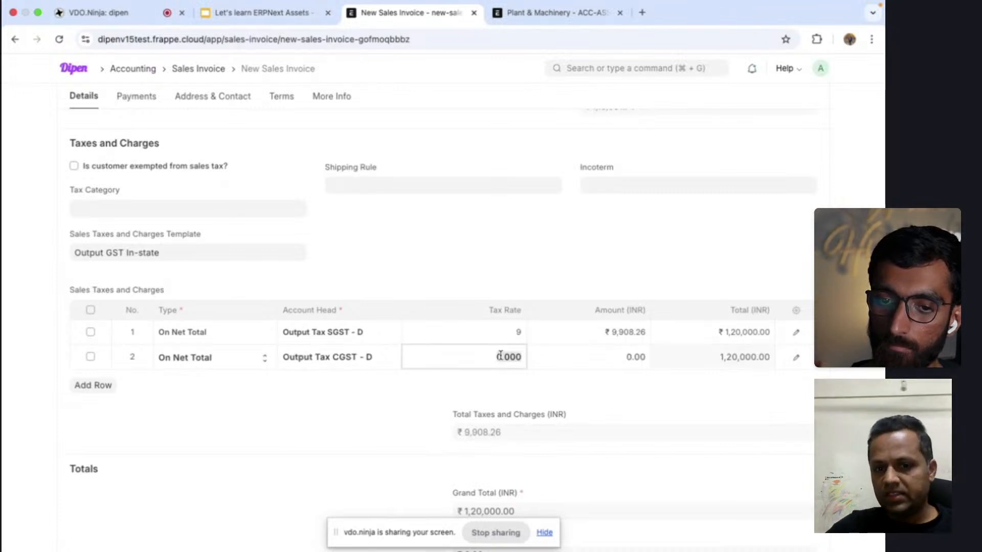
pyautogui.write('9')
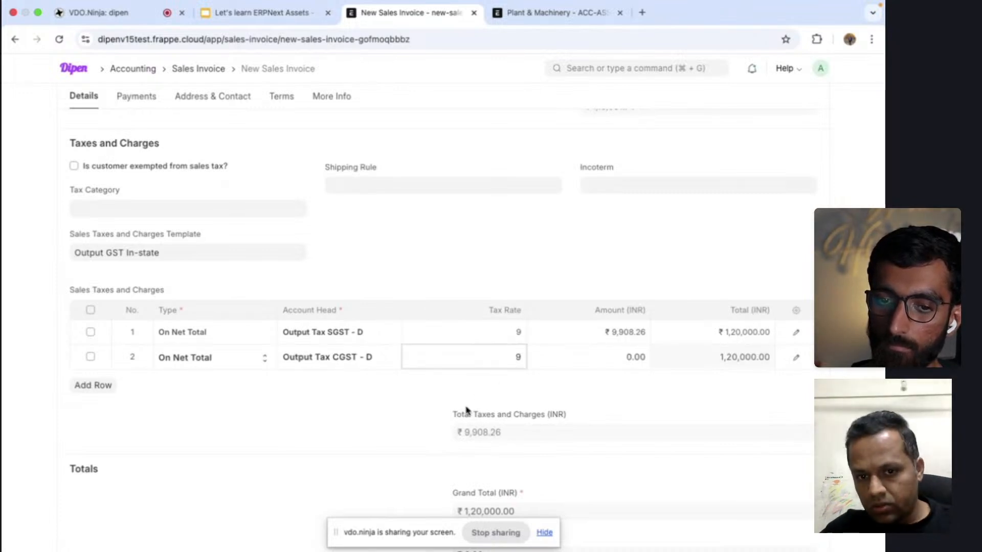
pyautogui.click(463, 403)
pyautogui.scroll(7, 361, 437)
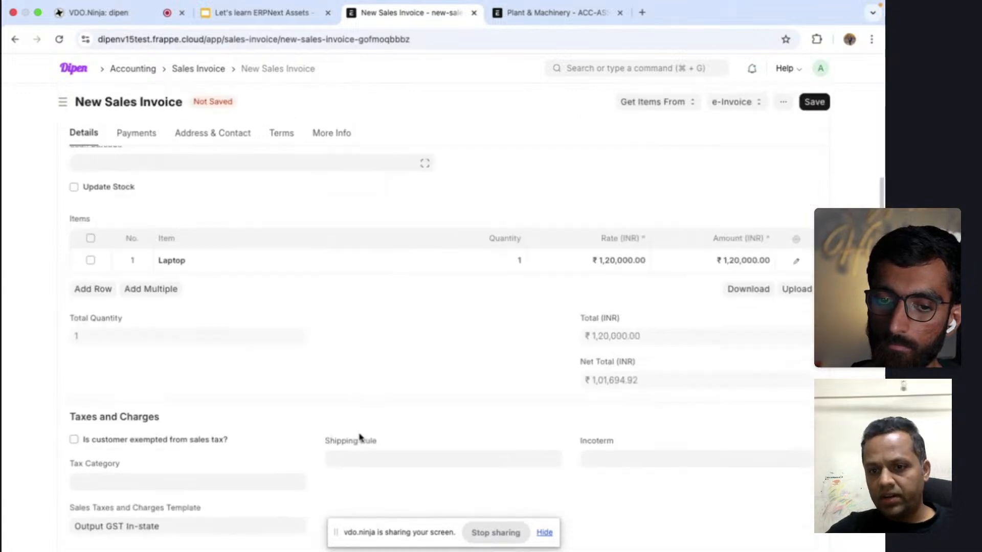
pyautogui.click(813, 103)
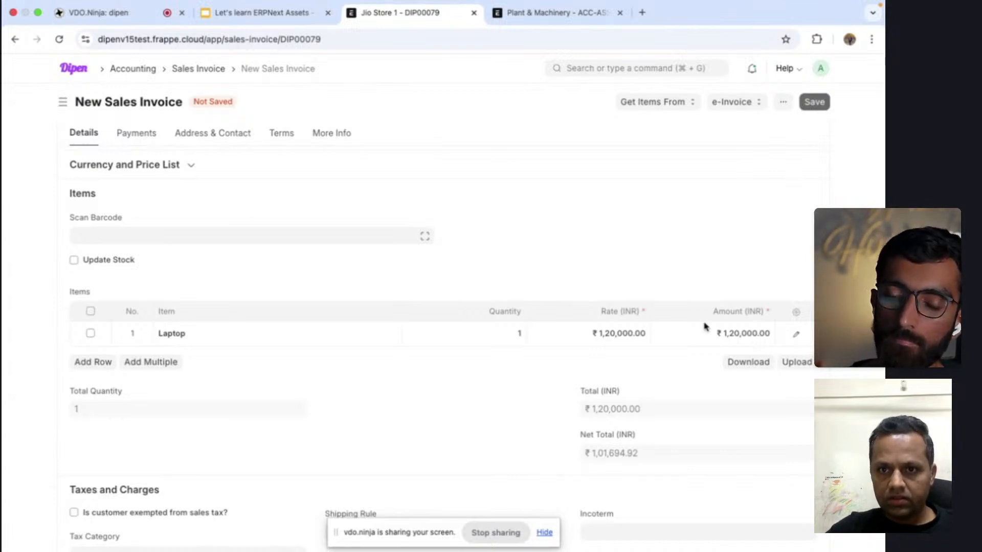
# Examine the Laptop item row's details in the sales invoice, expanding its References and Stock Details sections.
pyautogui.scroll(1, 625, 374)
pyautogui.scroll(-6, 671, 435)
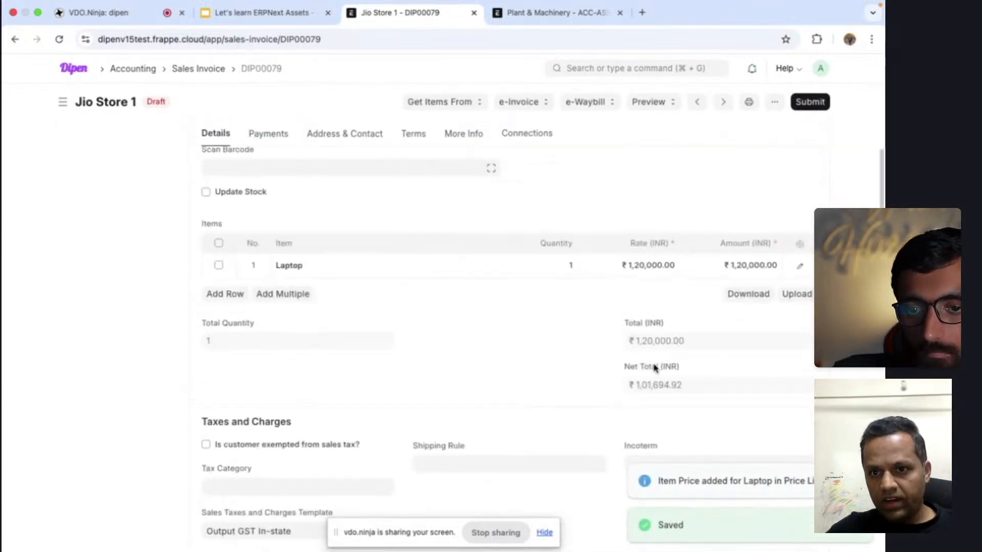
pyautogui.click(798, 265)
pyautogui.scroll(-8, 532, 331)
pyautogui.scroll(4, 530, 330)
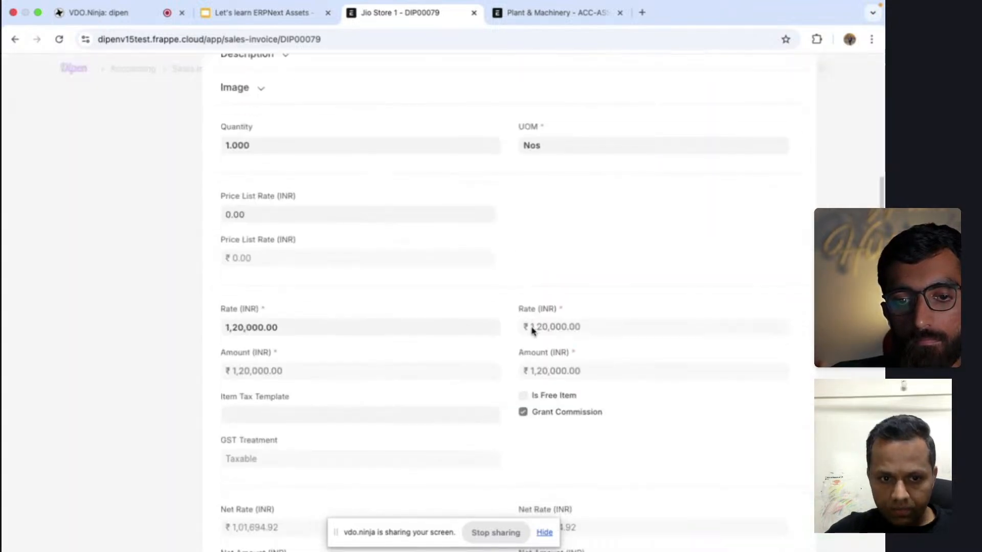
pyautogui.scroll(-10, 532, 332)
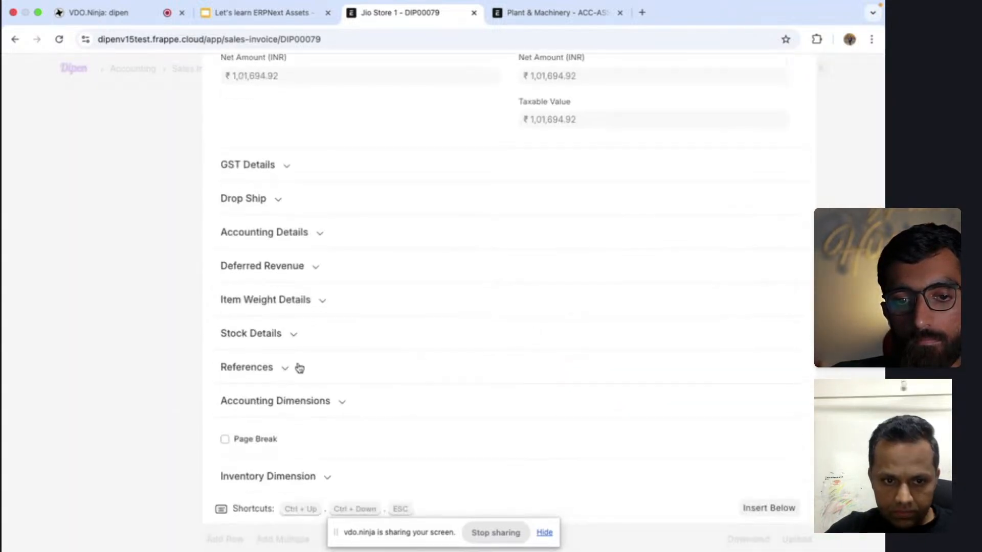
pyautogui.click(299, 368)
pyautogui.scroll(-3, 369, 390)
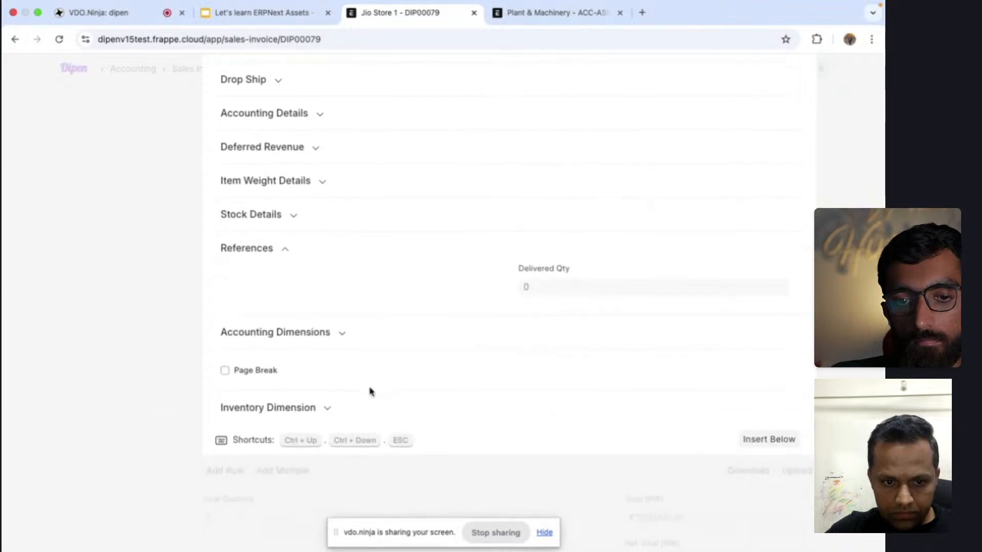
pyautogui.scroll(12, 329, 301)
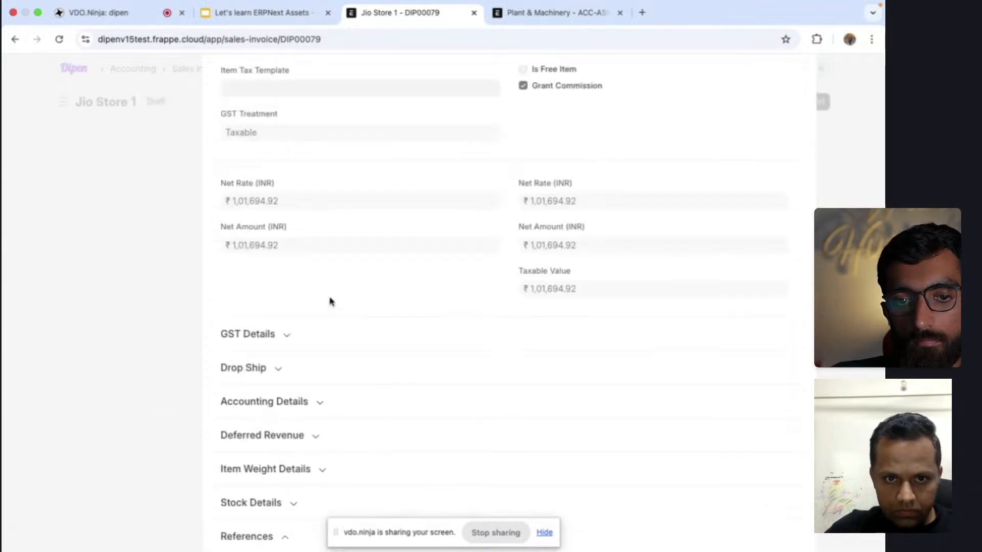
pyautogui.scroll(-8, 329, 301)
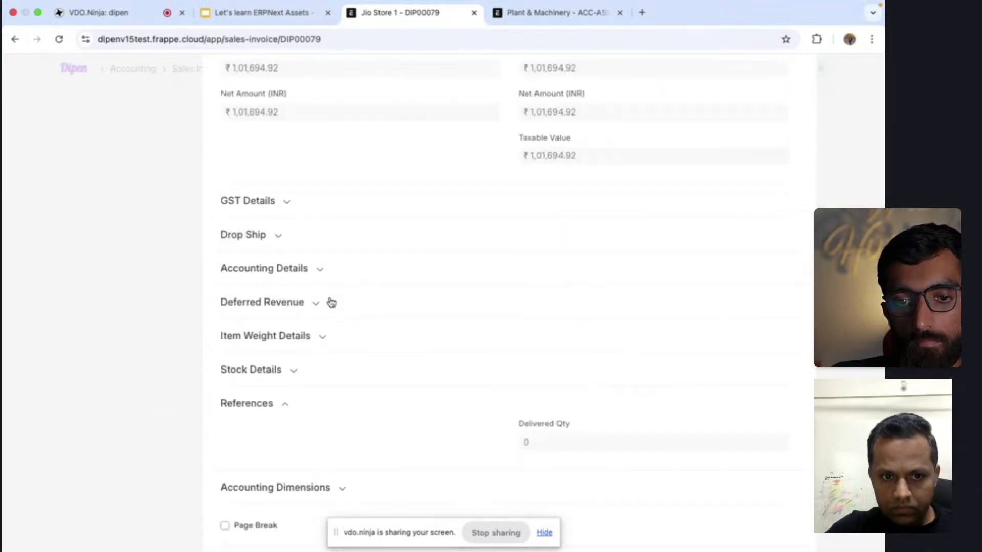
pyautogui.click(298, 371)
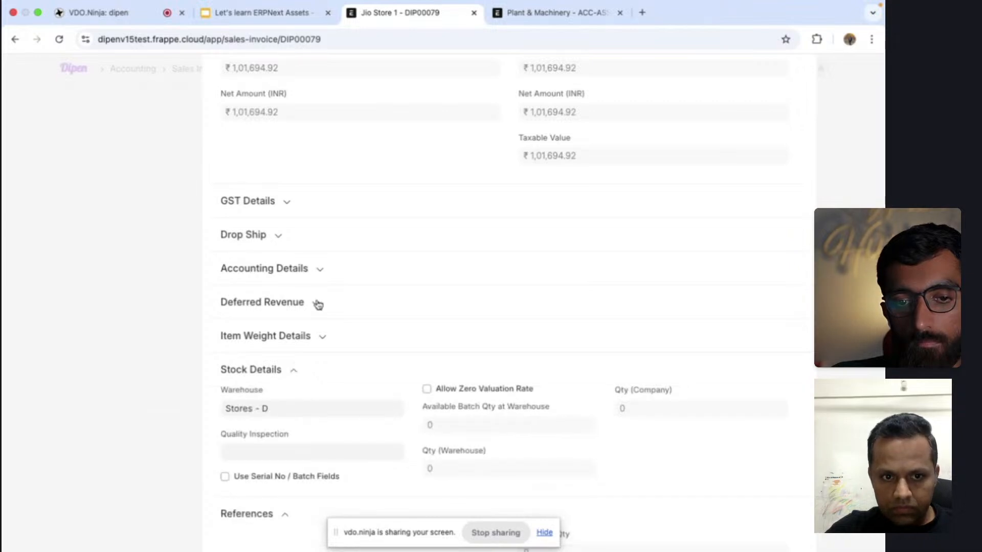
pyautogui.press('Escape')
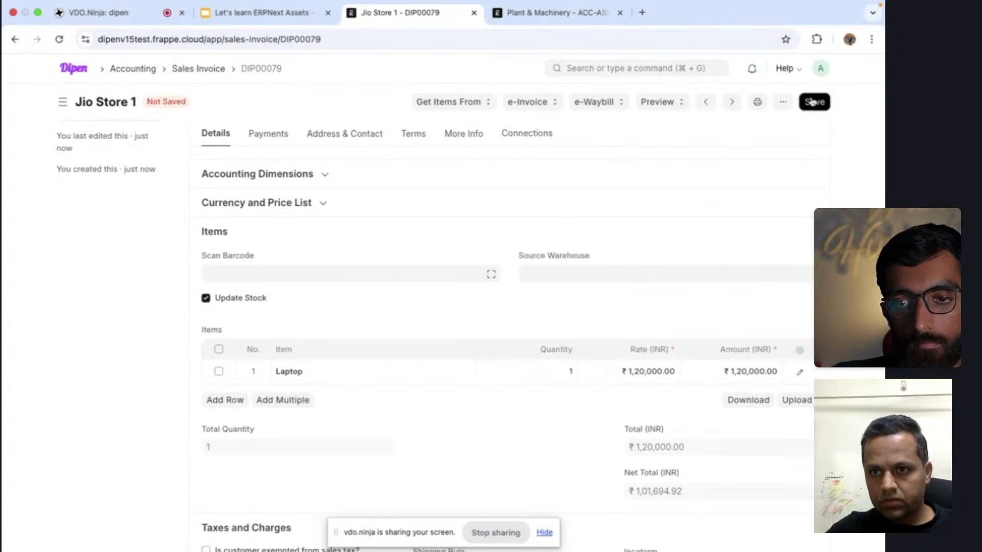
# Enable Update Stock on the sales invoice and save it.
pyautogui.click(813, 101)
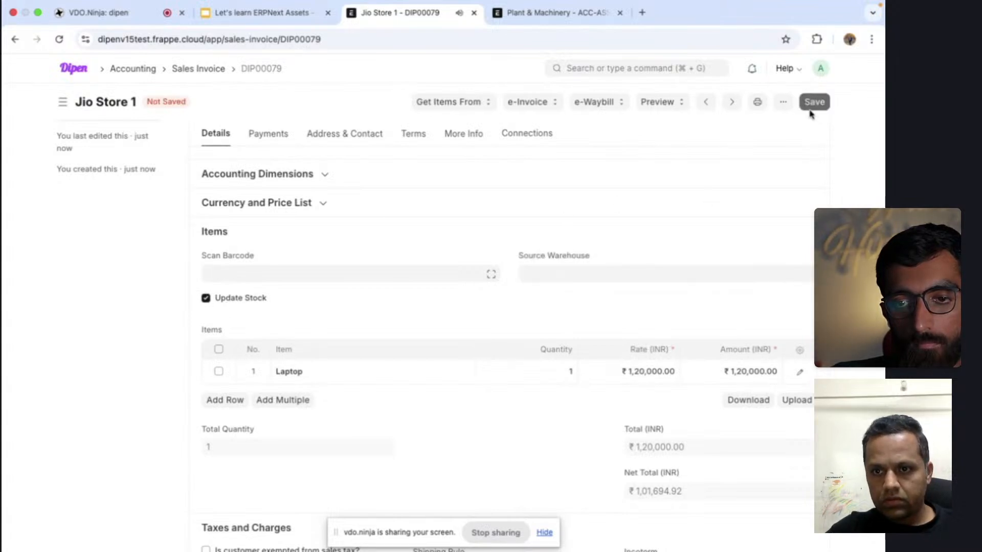
pyautogui.scroll(-1, 718, 408)
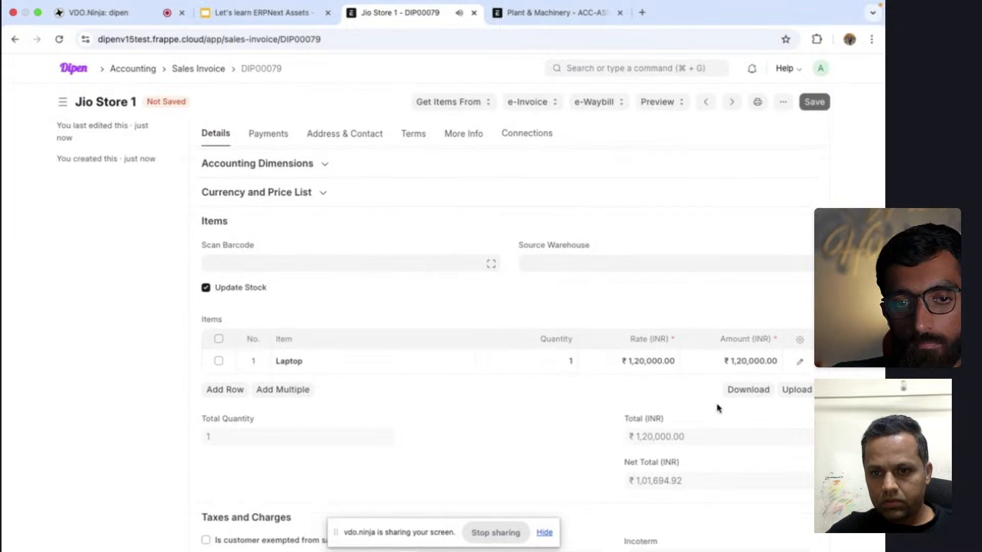
pyautogui.scroll(-5, 718, 408)
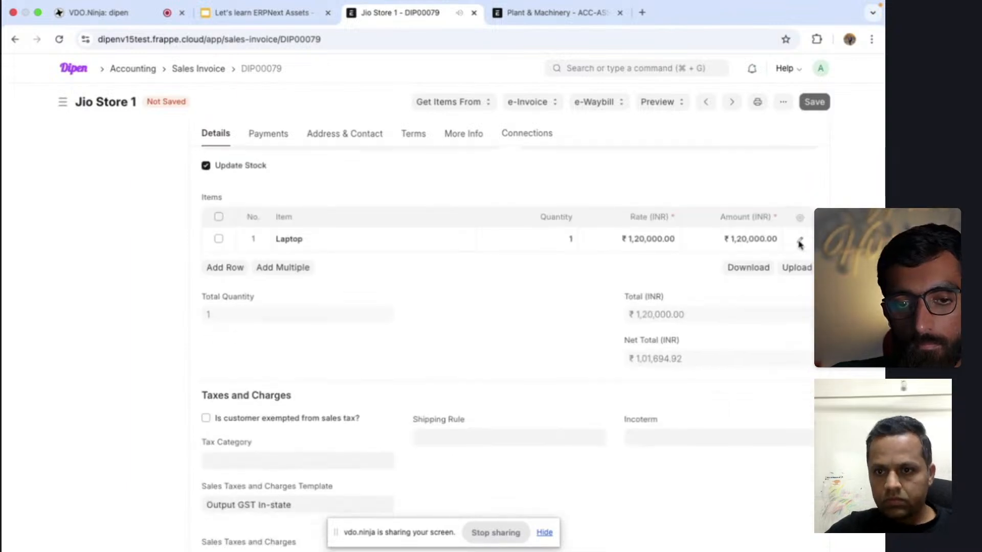
# Reopen the Laptop item row and check its References section again.
pyautogui.click(801, 240)
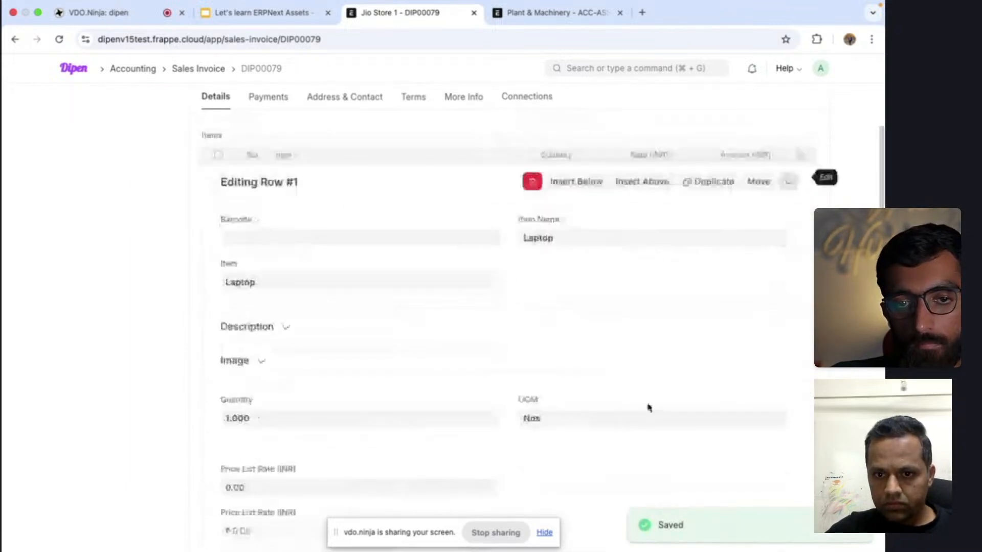
pyautogui.scroll(-5, 647, 410)
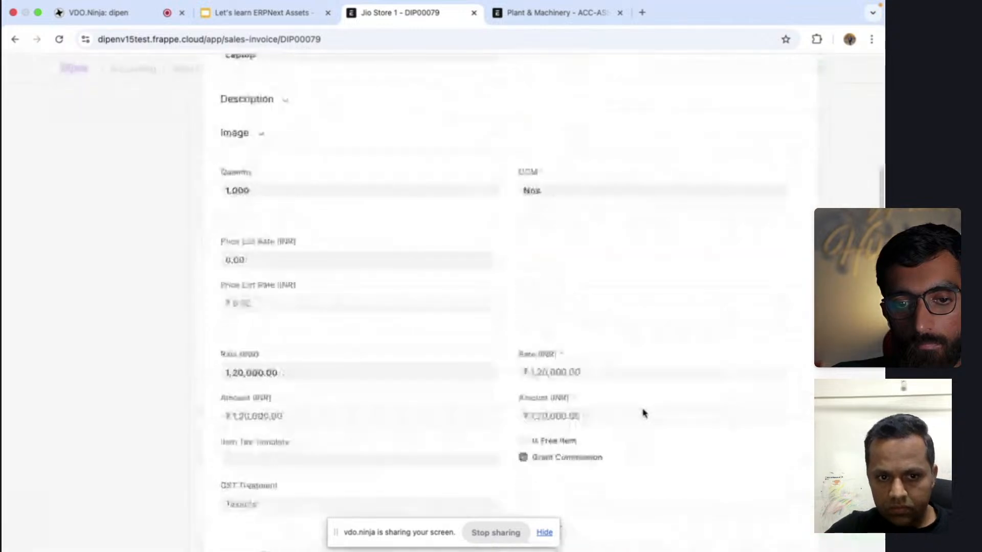
pyautogui.scroll(-8, 644, 414)
pyautogui.scroll(-1, 645, 414)
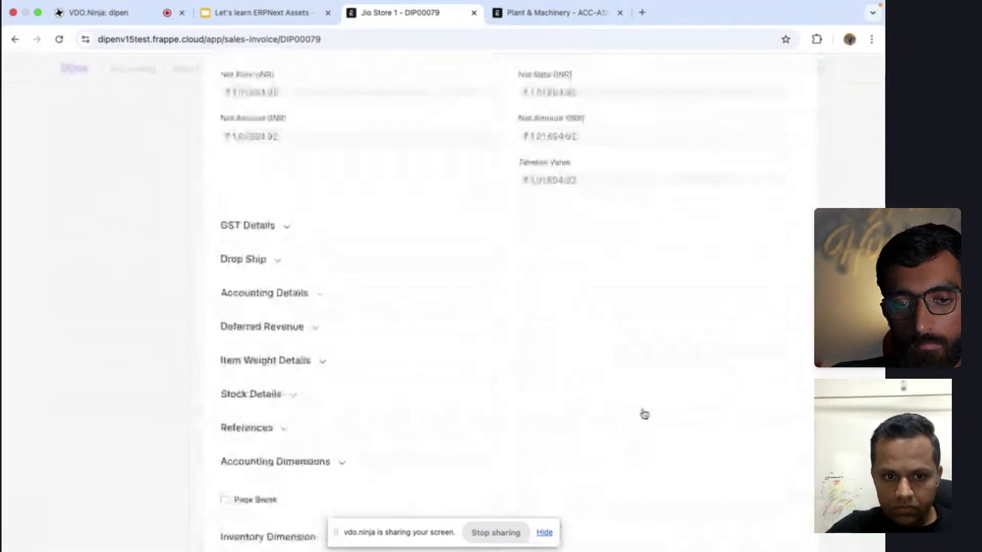
pyautogui.scroll(-3, 645, 414)
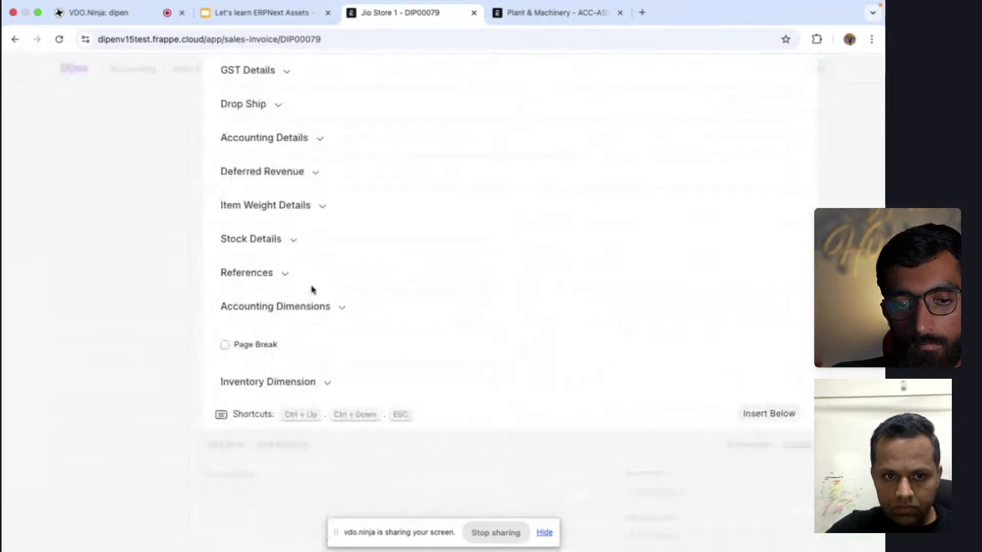
pyautogui.click(283, 278)
pyautogui.press('Escape')
# Replace the sales invoice's customer with another choice from the customer list.
pyautogui.scroll(-10, 283, 278)
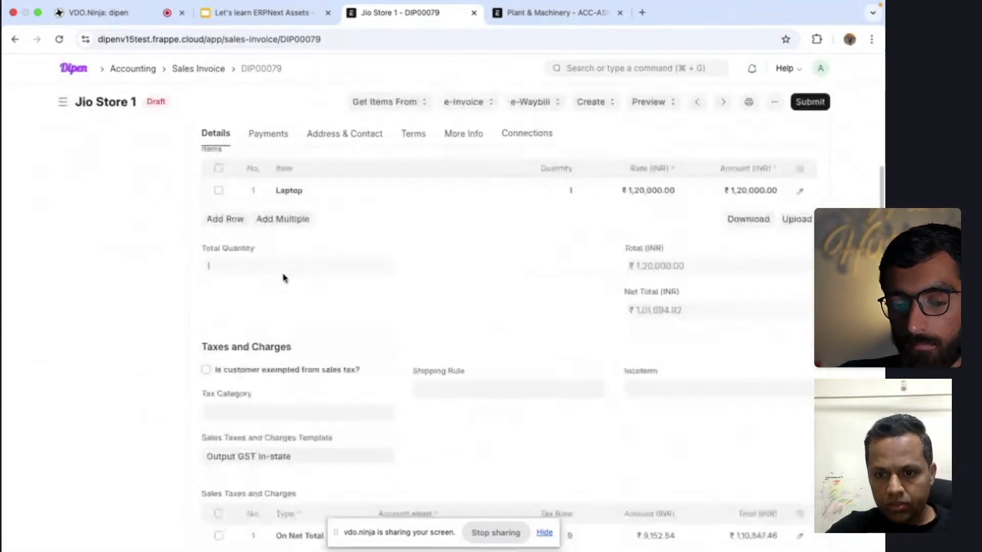
pyautogui.scroll(12, 645, 263)
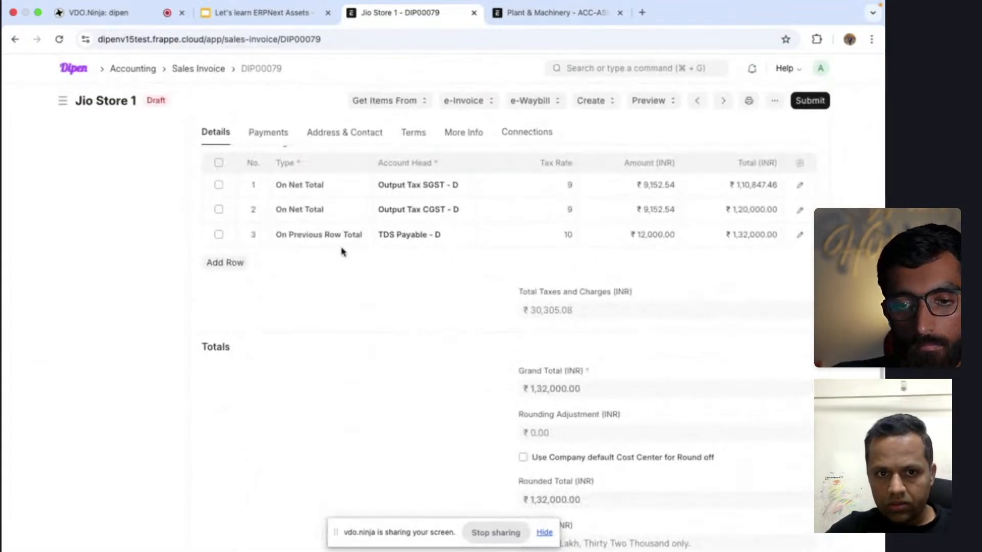
pyautogui.scroll(2, 342, 252)
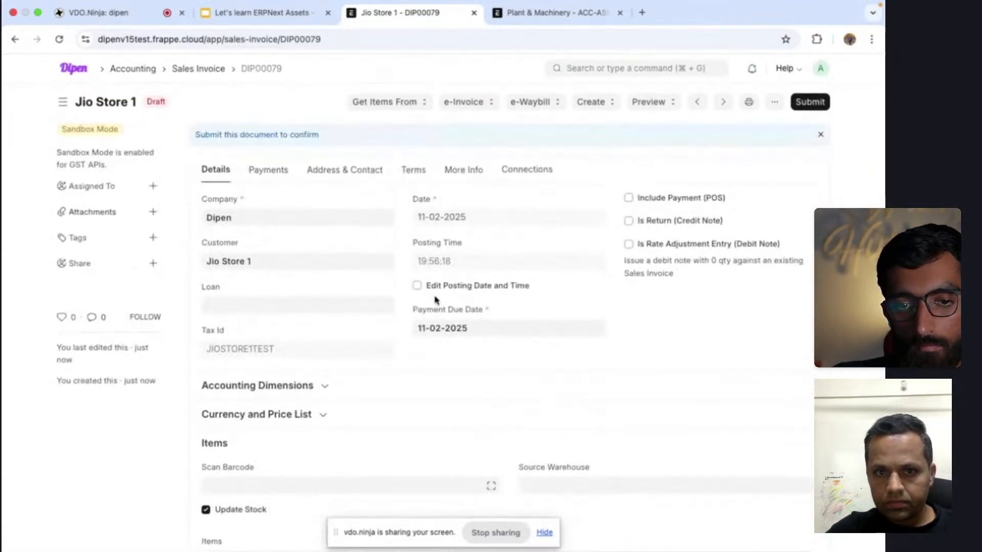
pyautogui.click(257, 263)
pyautogui.press('BackSpace')
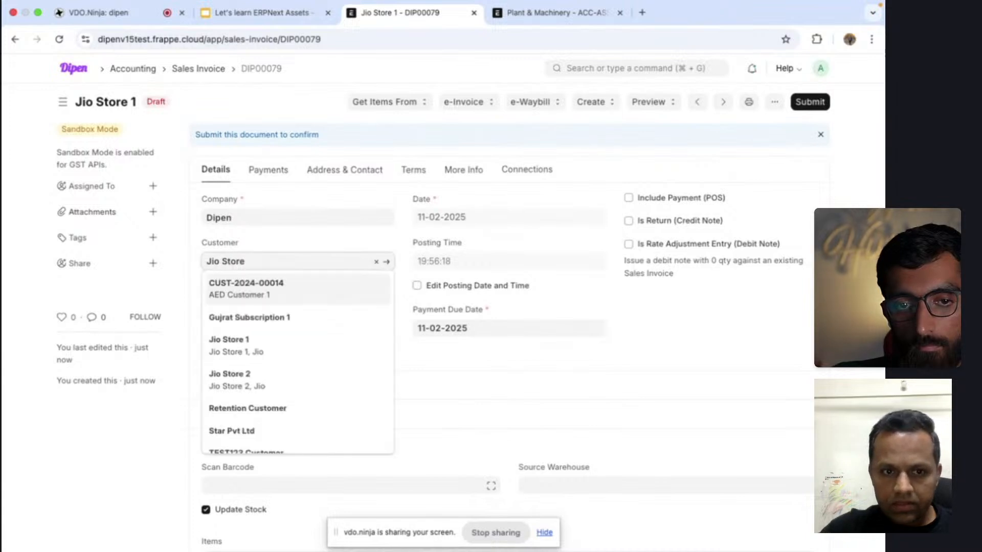
pyautogui.click(289, 318)
# Delete the TDS Payable row from the sales taxes and charges table.
pyautogui.scroll(-8, 423, 321)
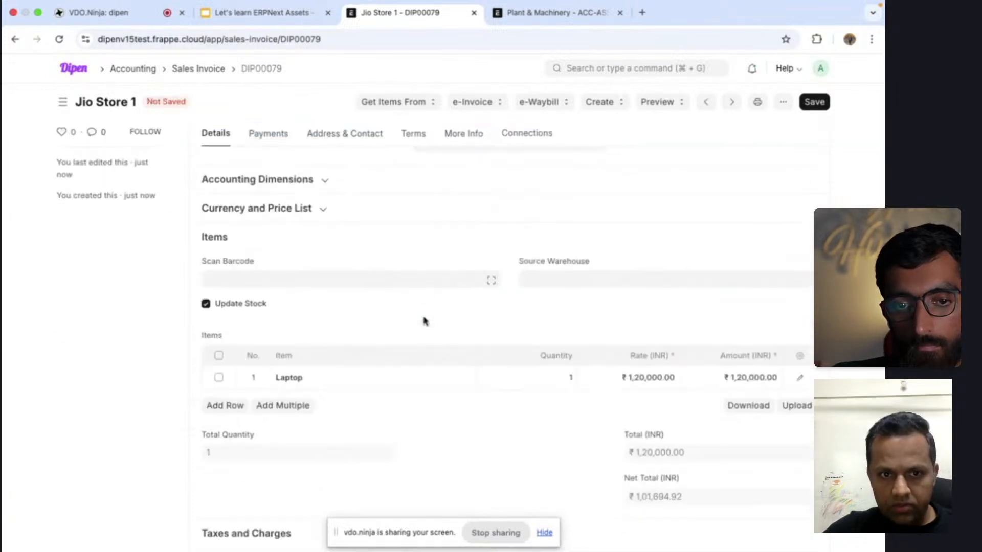
pyautogui.scroll(-4, 423, 320)
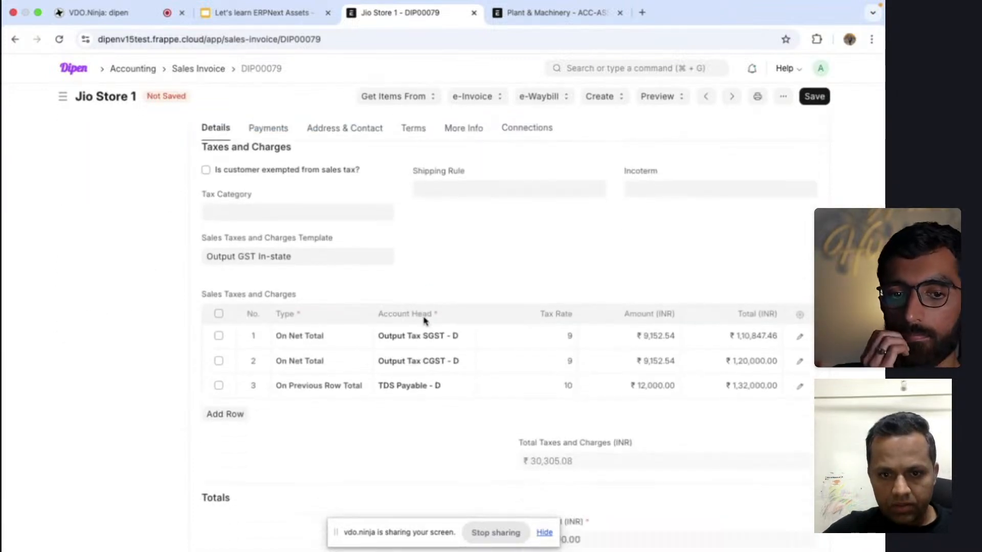
pyautogui.click(220, 390)
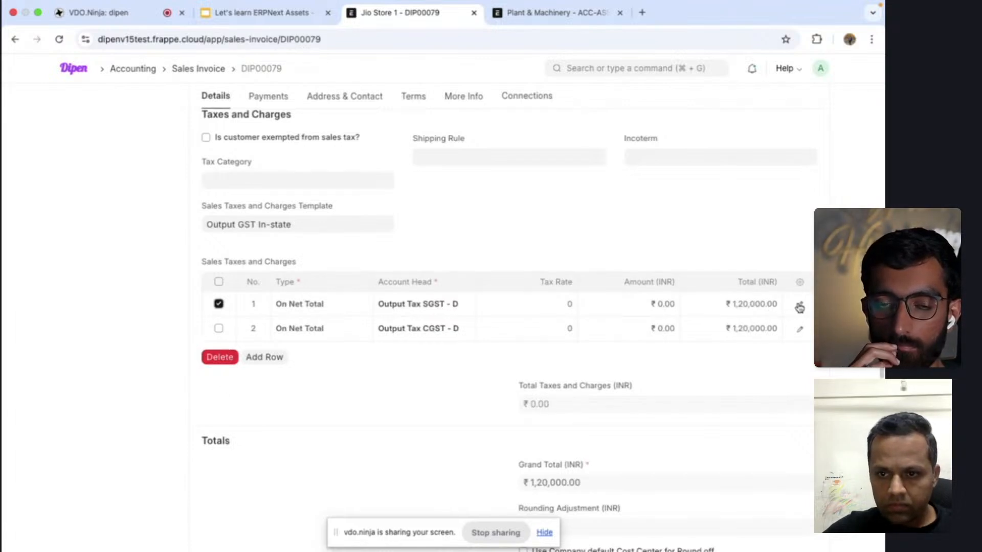
# Examine the invoice totals and the Output Tax SGST row's account head, tax rate and basic-rate inclusion setting.
pyautogui.scroll(-4, 800, 307)
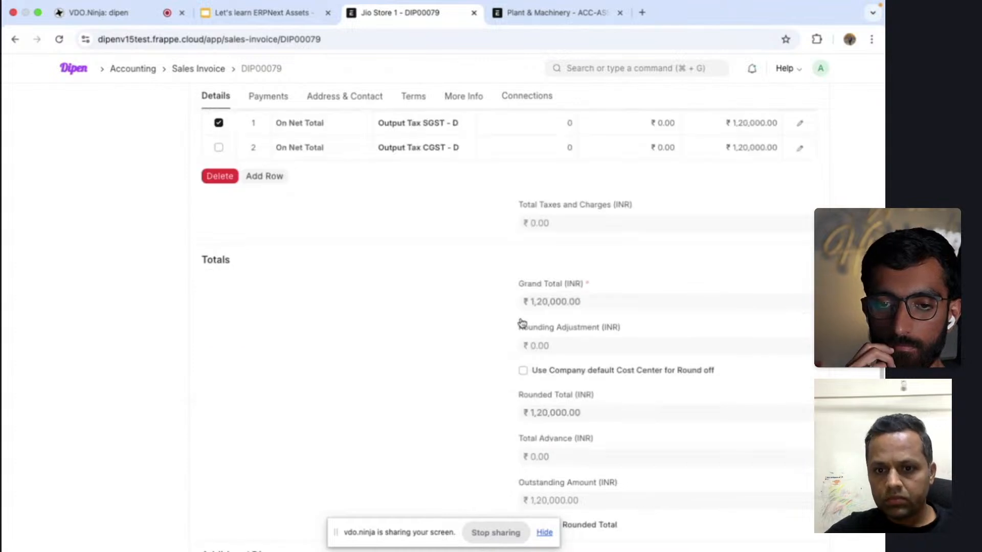
pyautogui.scroll(4, 522, 324)
pyautogui.click(801, 315)
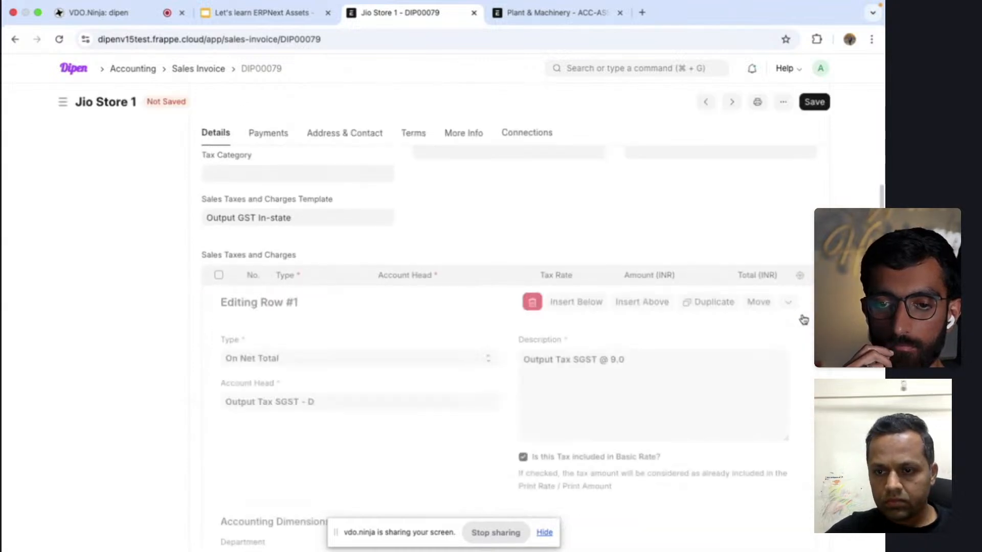
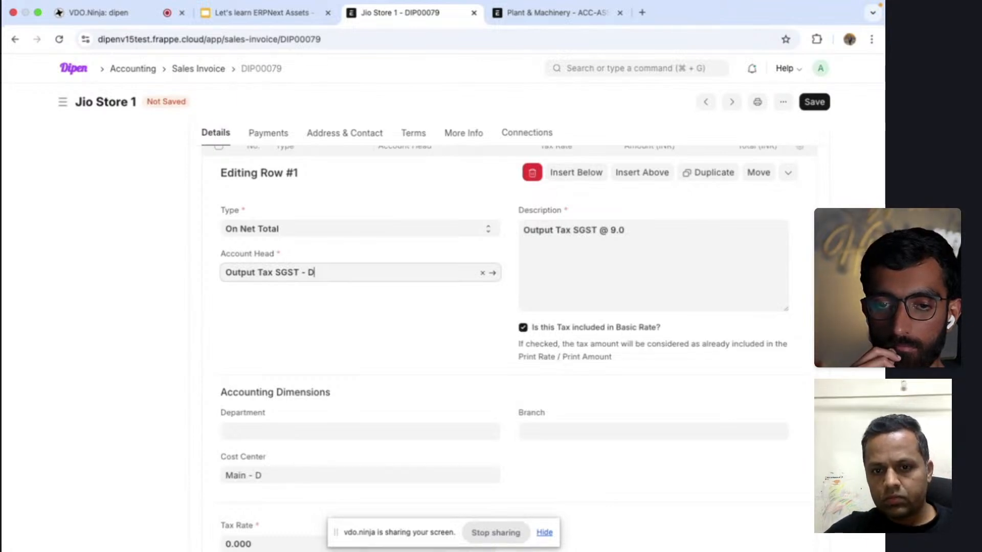
pyautogui.scroll(9, 270, 276)
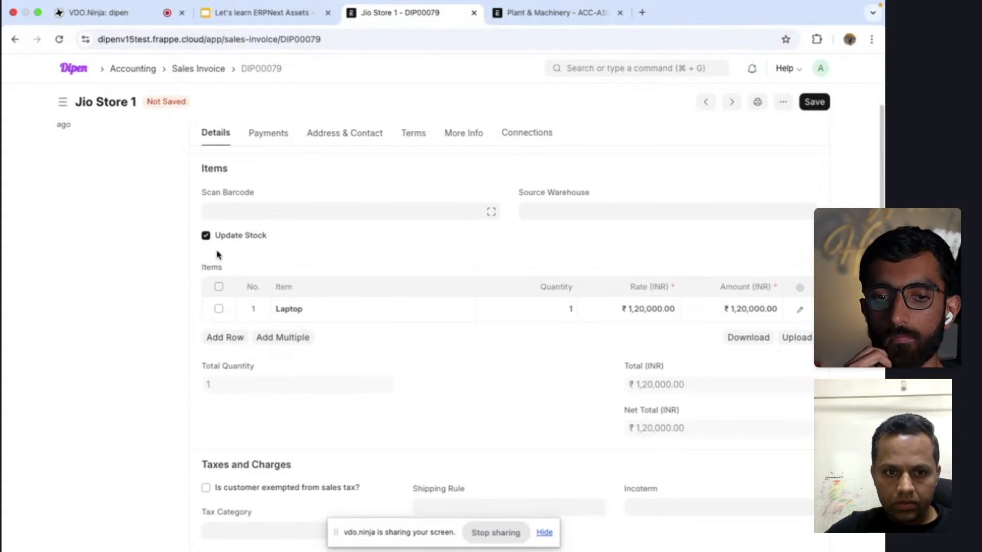
pyautogui.scroll(-8, 217, 255)
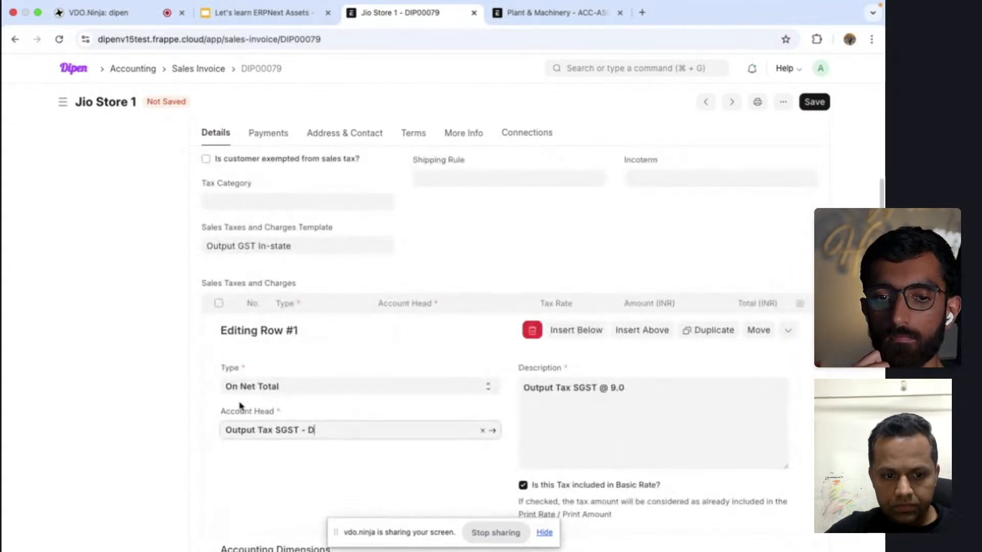
pyautogui.scroll(-8, 574, 299)
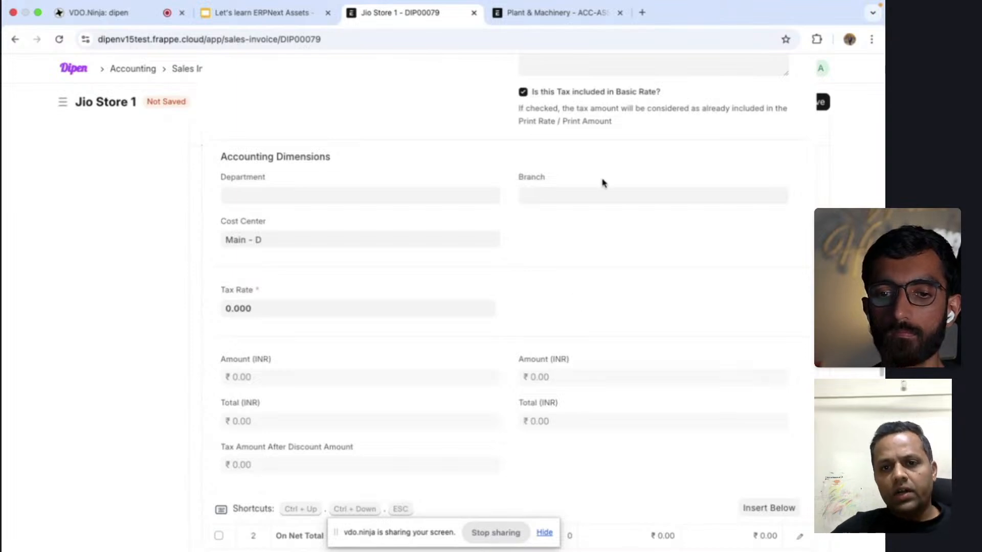
pyautogui.scroll(8, 602, 183)
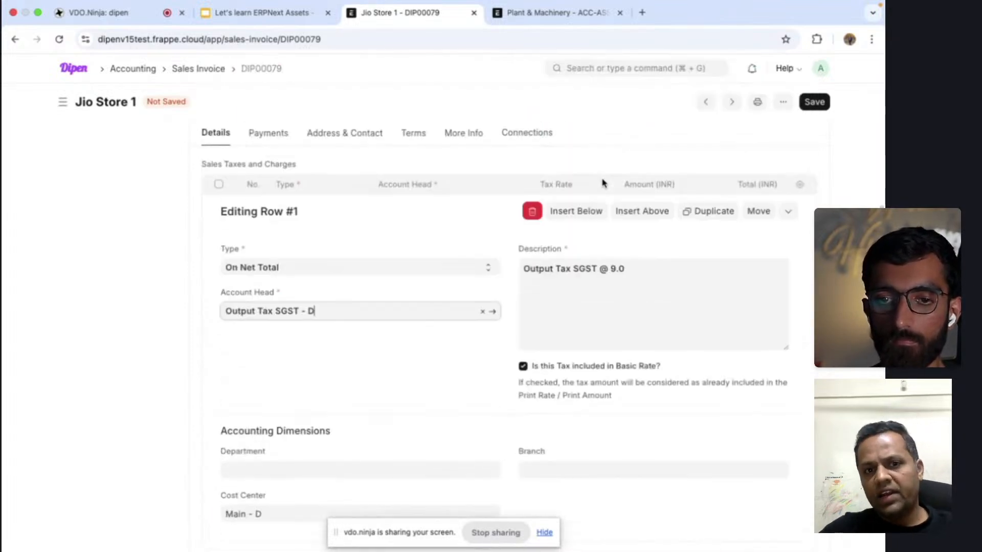
pyautogui.scroll(5, 603, 183)
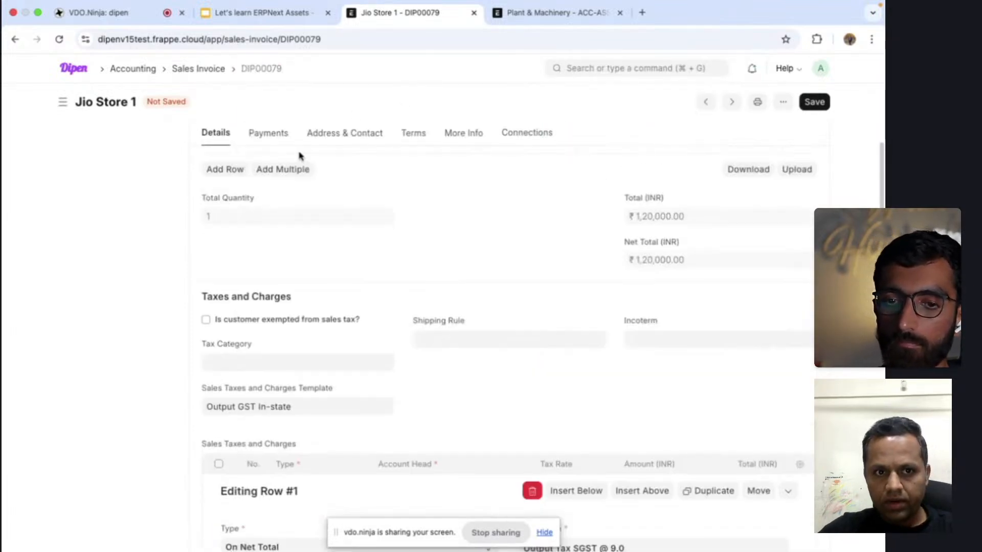
pyautogui.scroll(3, 299, 156)
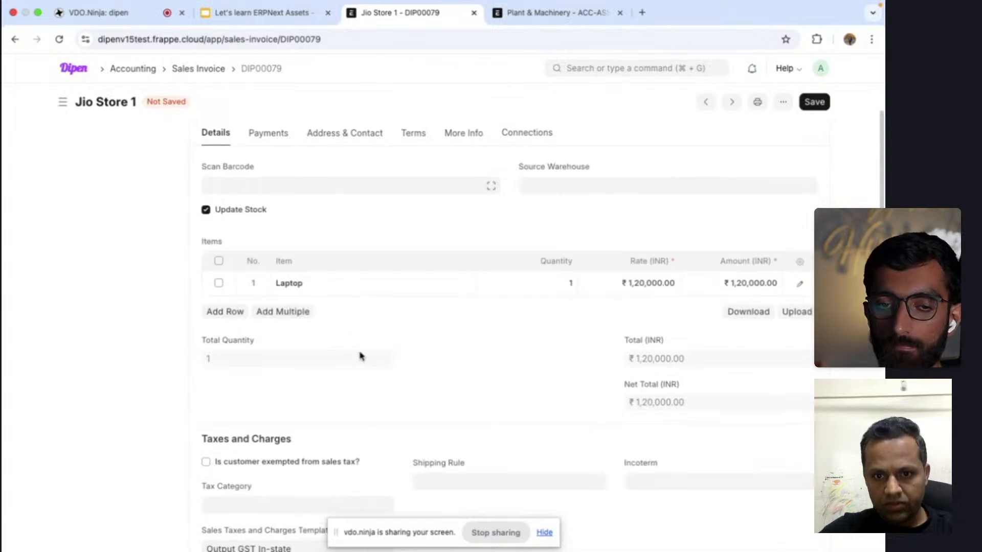
pyautogui.scroll(-7, 361, 355)
pyautogui.press('Escape')
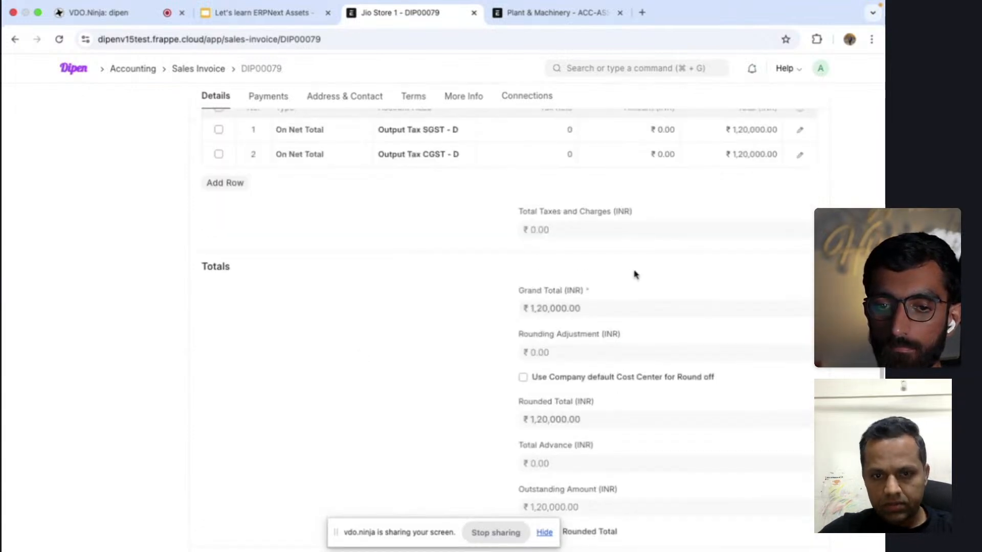
# Delete all rows from the sales taxes and charges table and clear the invoice's taxes and charges template.
pyautogui.scroll(2, 614, 290)
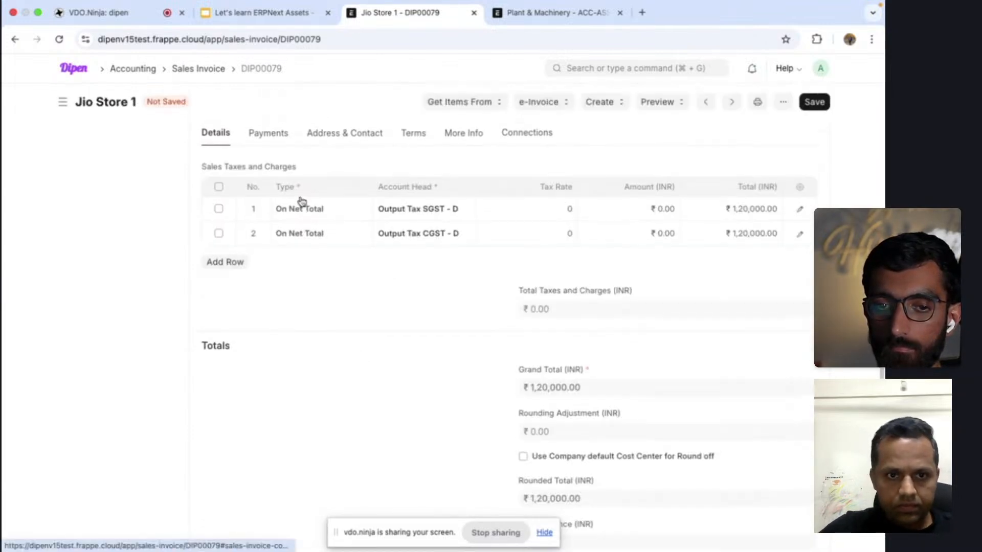
pyautogui.scroll(3, 300, 209)
pyautogui.click(219, 269)
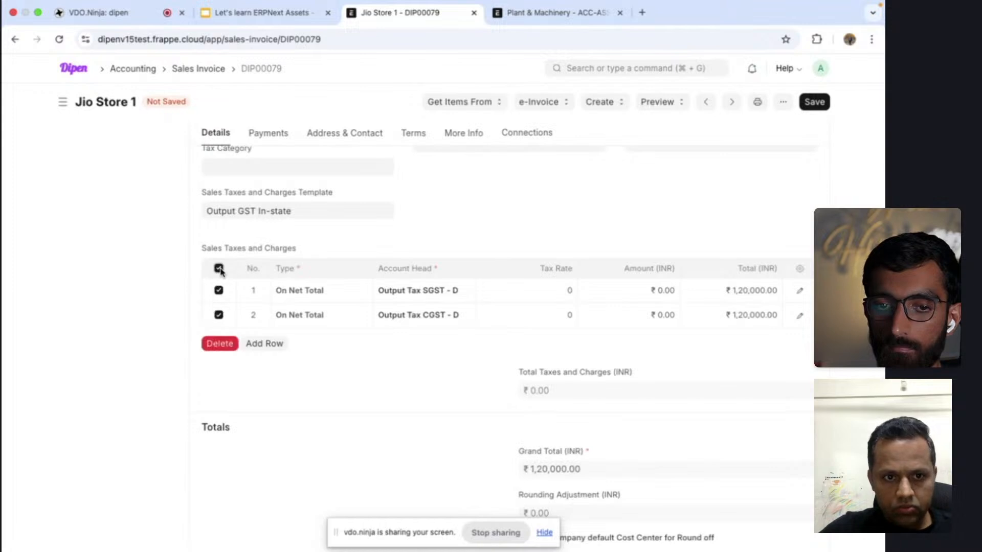
pyautogui.click(224, 347)
pyautogui.click(316, 208)
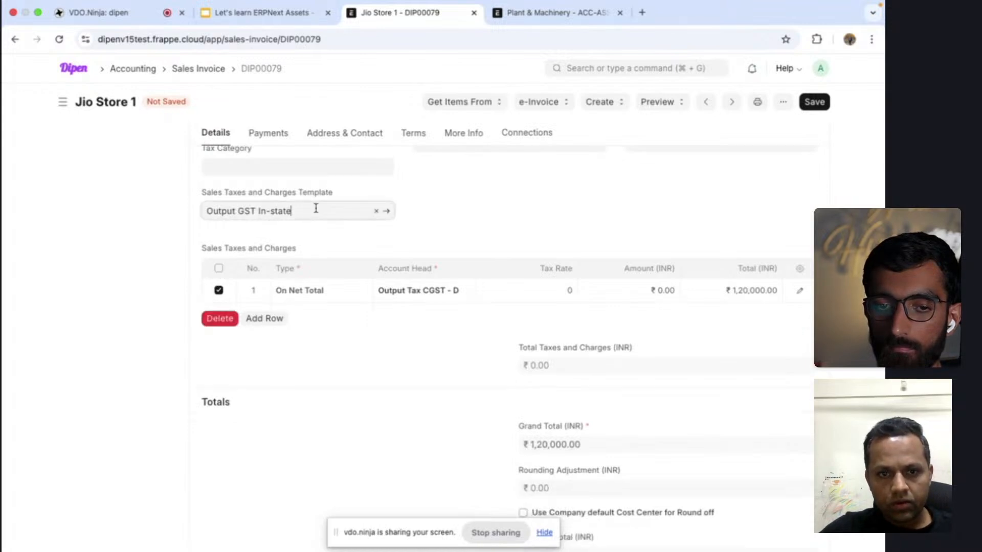
pyautogui.moveTo(316, 208); pyautogui.dragTo(191, 215)
pyautogui.press('BackSpace')
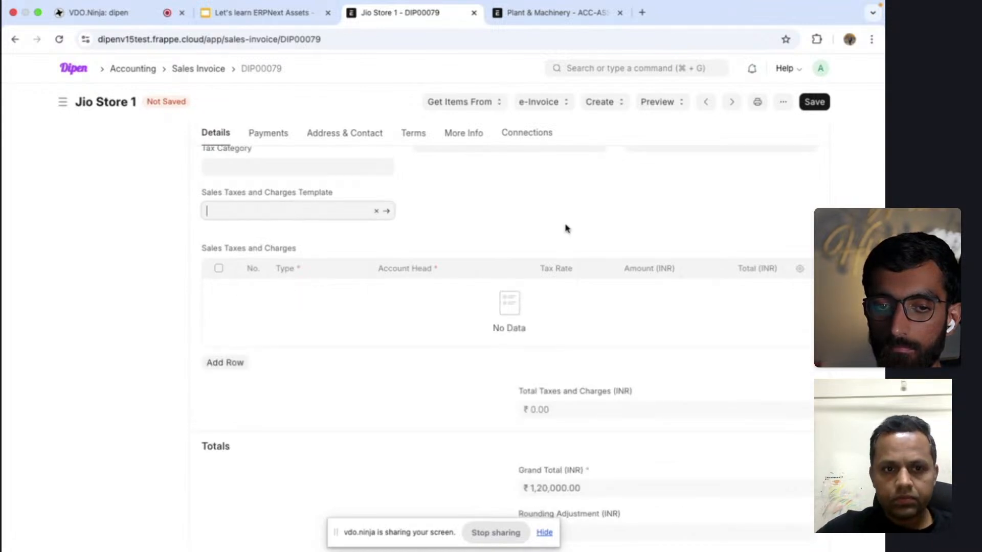
pyautogui.click(568, 226)
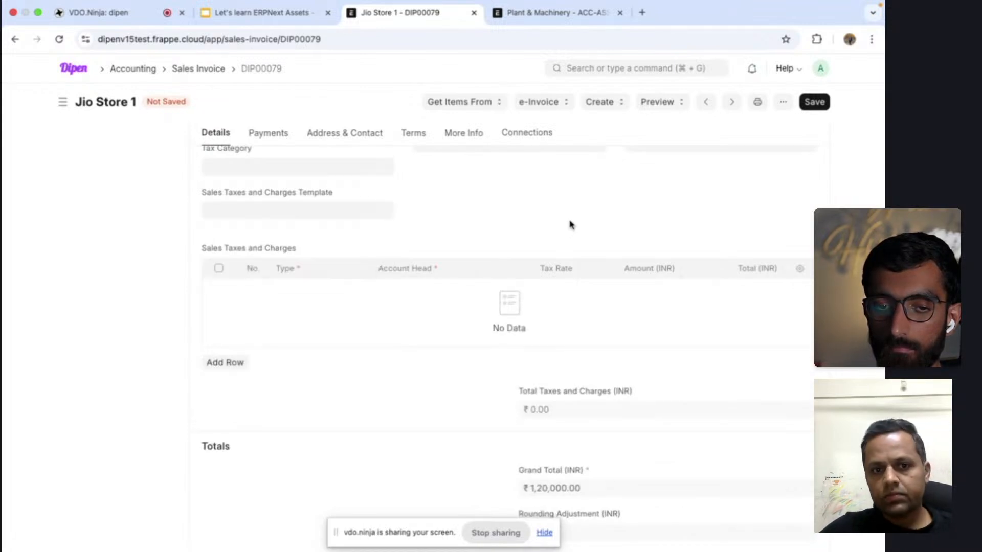
# Save the sales invoice without taxes, try to submit it and dismiss the resulting message.
pyautogui.click(812, 103)
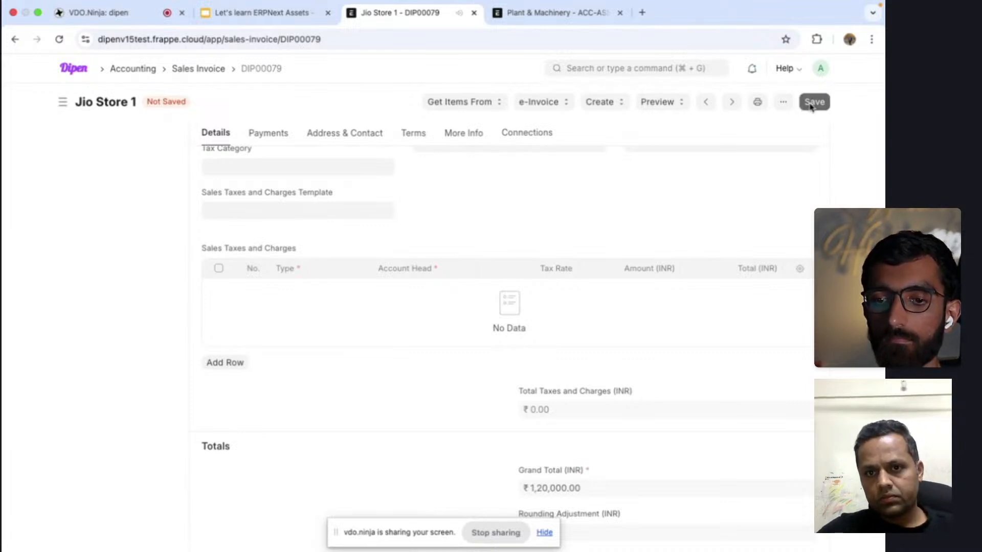
pyautogui.click(811, 104)
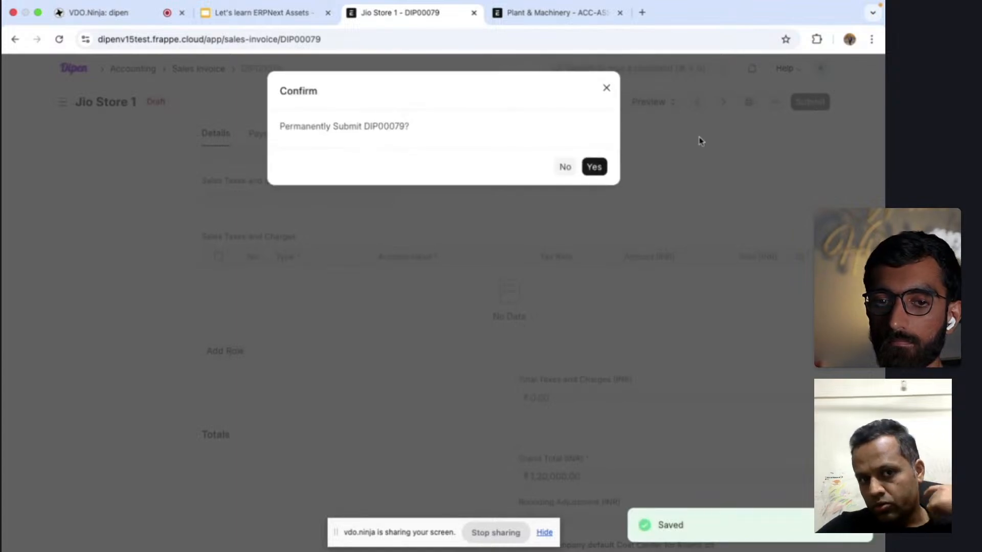
pyautogui.click(592, 169)
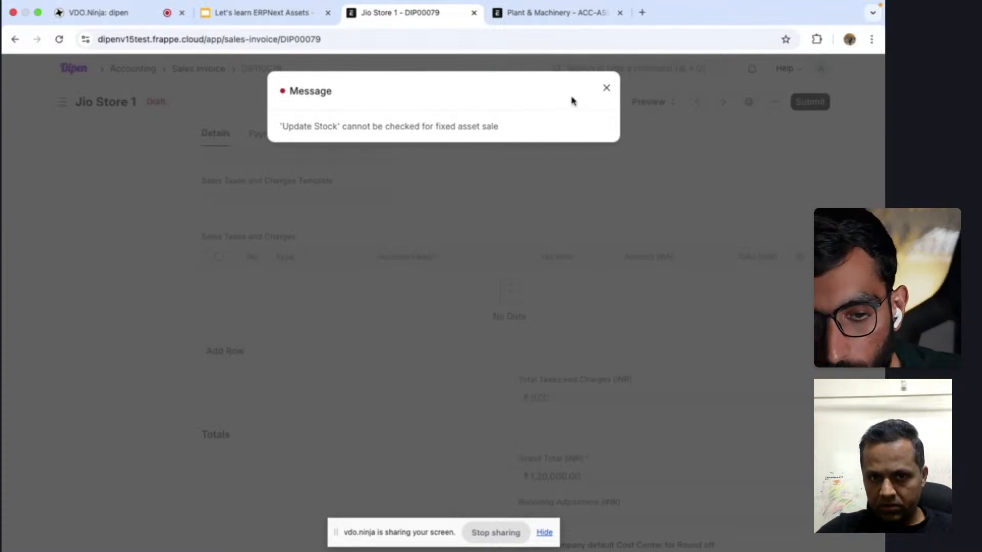
pyautogui.click(605, 90)
# Turn off Update Stock on the sales invoice, save it and submit it permanently.
pyautogui.scroll(5, 379, 277)
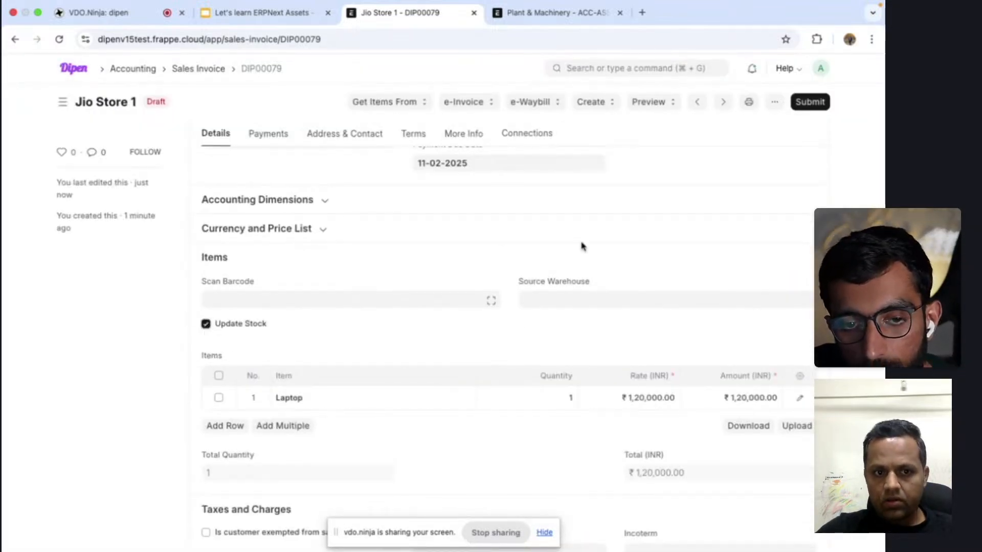
pyautogui.click(812, 107)
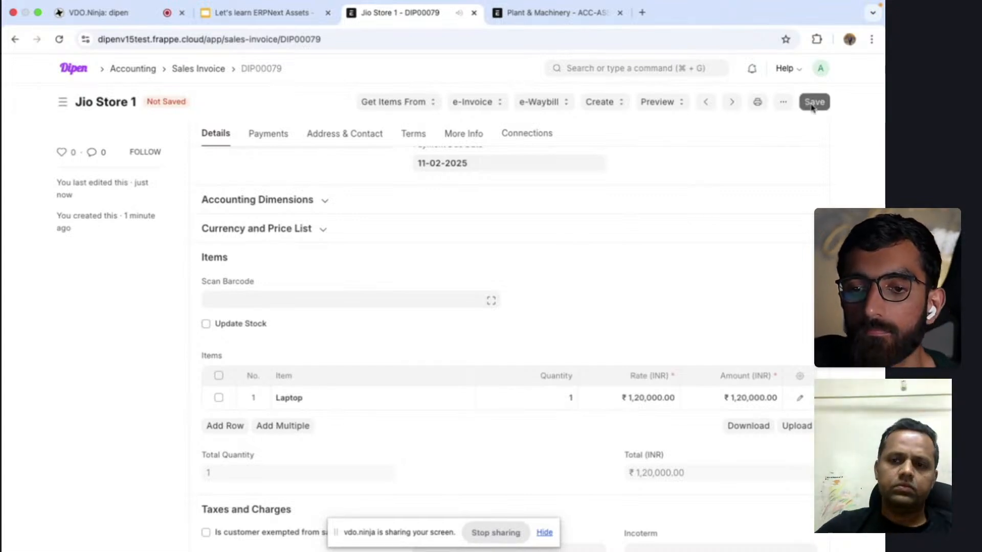
pyautogui.click(812, 103)
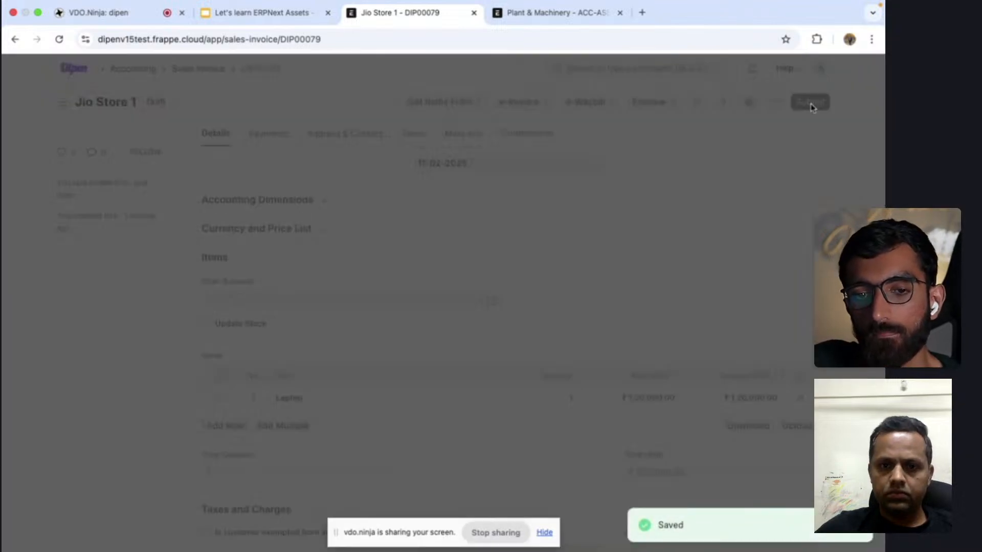
pyautogui.click(599, 164)
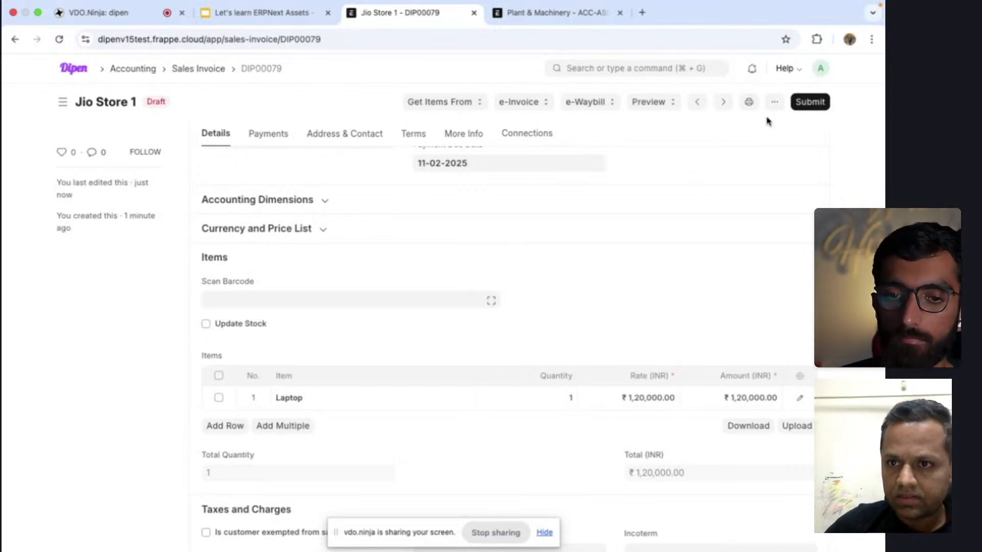
pyautogui.click(803, 105)
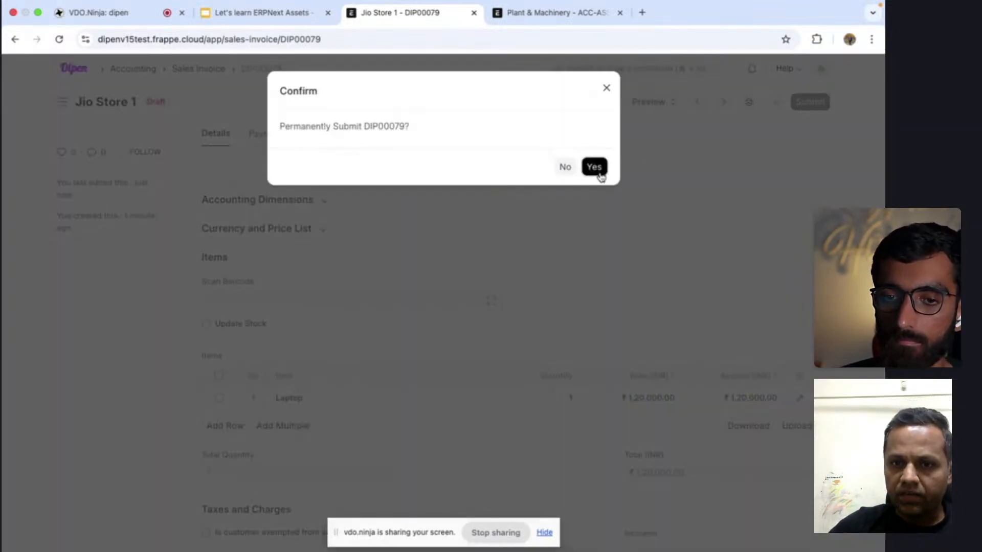
pyautogui.click(600, 175)
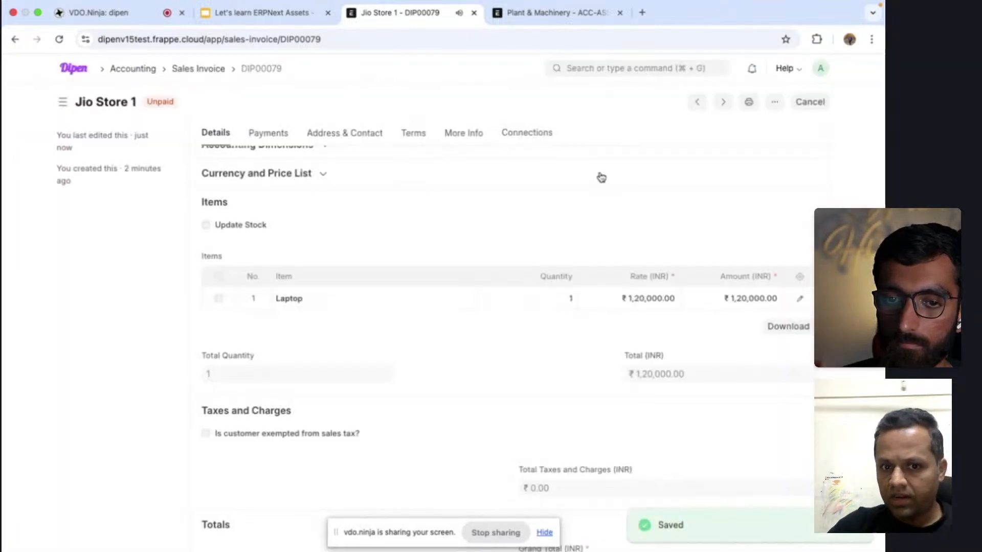
# Reload the open asset record, go to the asset list and check the Laptop asset's status, value graph, connections and available management actions.
pyautogui.click(550, 18)
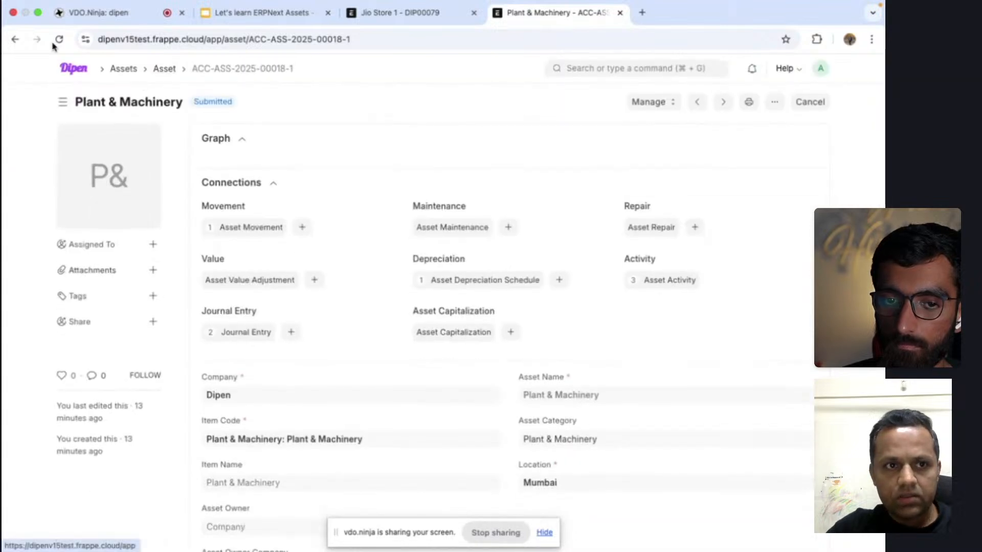
pyautogui.click(59, 40)
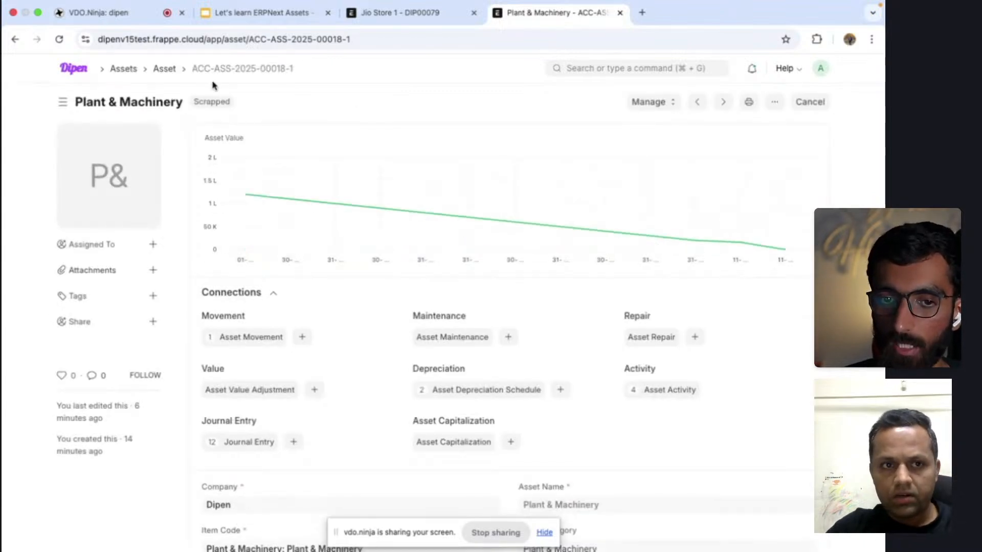
pyautogui.click(164, 69)
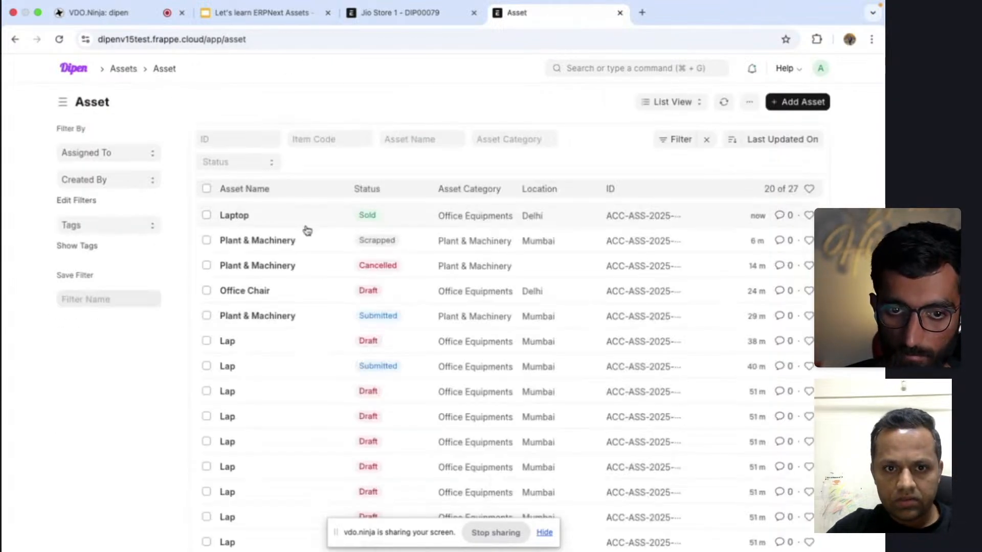
pyautogui.click(314, 216)
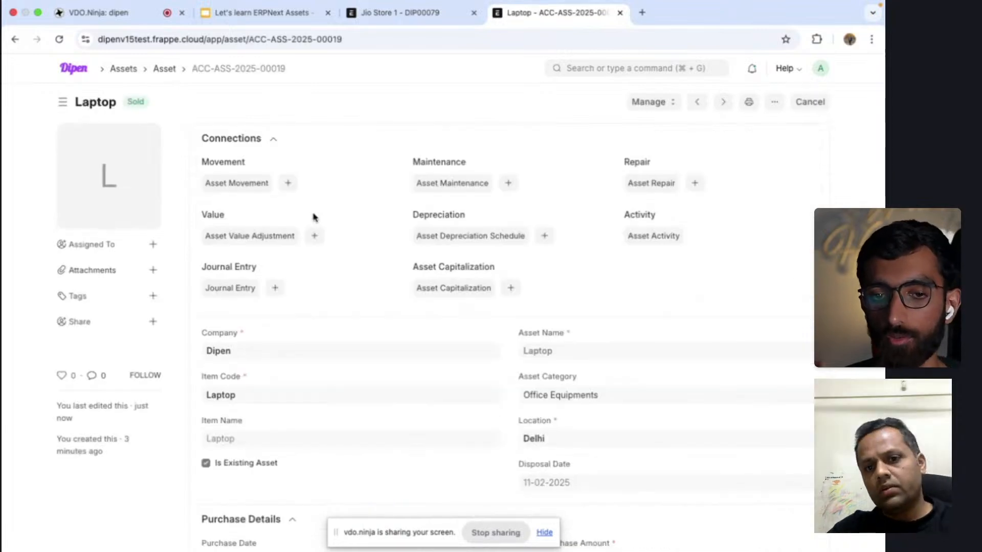
pyautogui.scroll(-5, 617, 274)
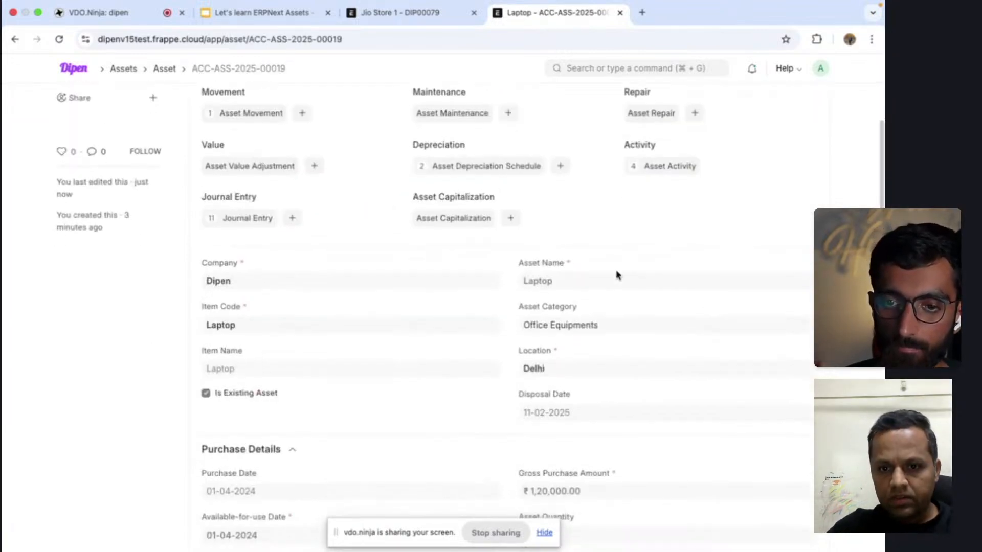
pyautogui.scroll(5, 616, 275)
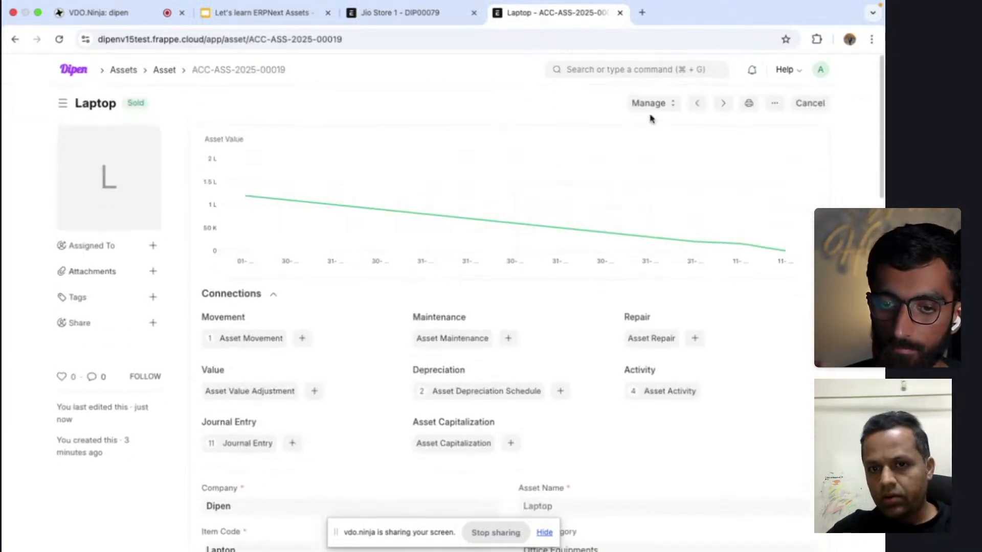
pyautogui.click(664, 100)
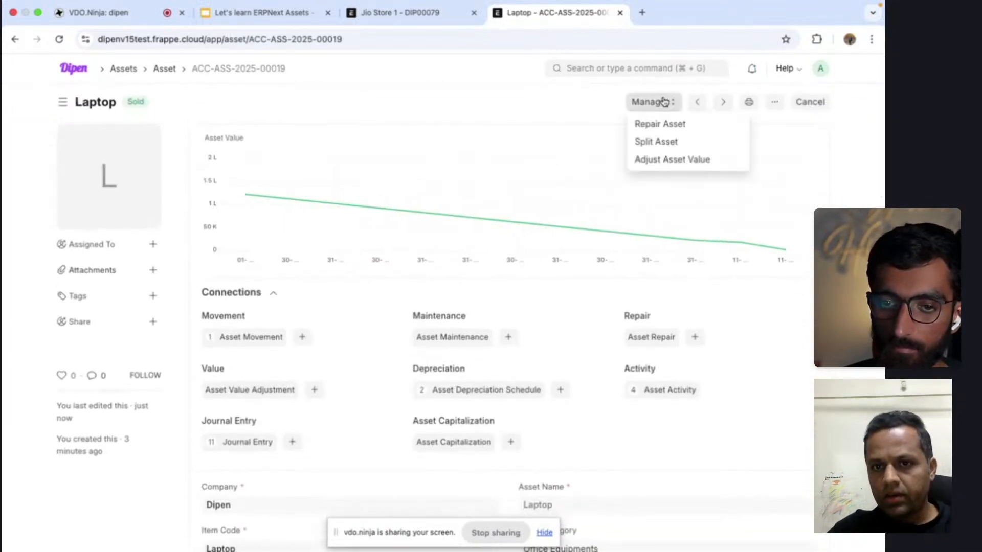
# View the submitted sales invoice's accounting ledger, examine the asset disposal entries and return to the invoice.
pyautogui.click(427, 21)
pyautogui.click(595, 104)
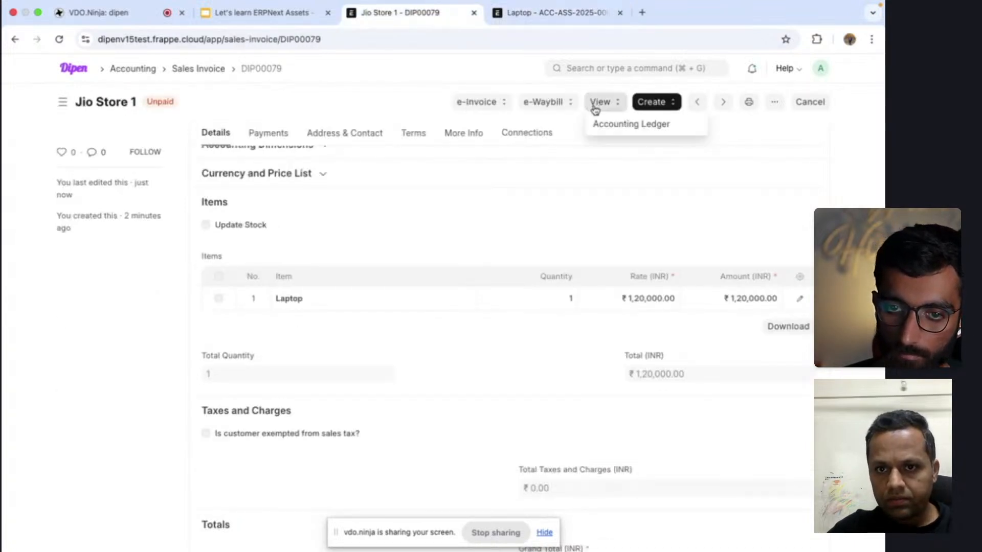
pyautogui.click(607, 130)
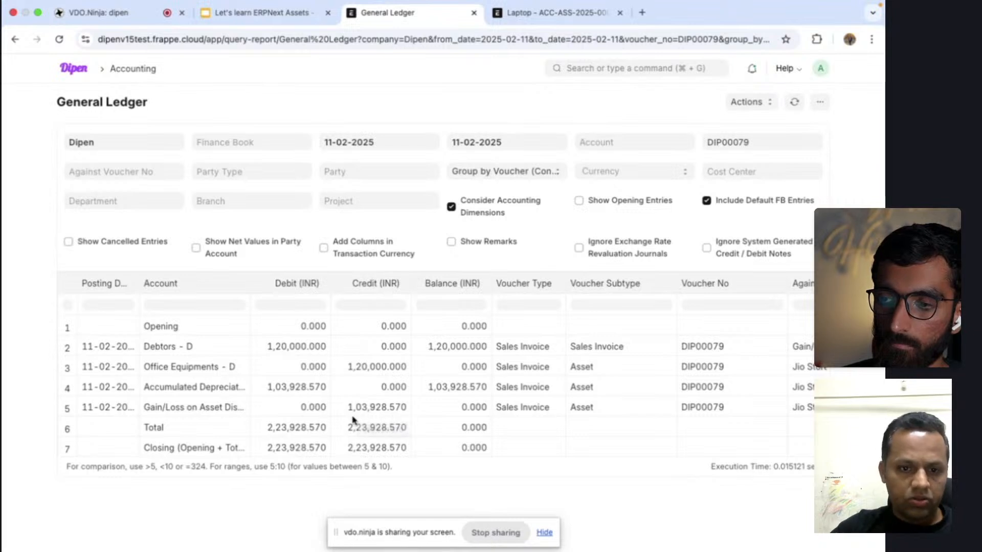
pyautogui.moveTo(529, 5)
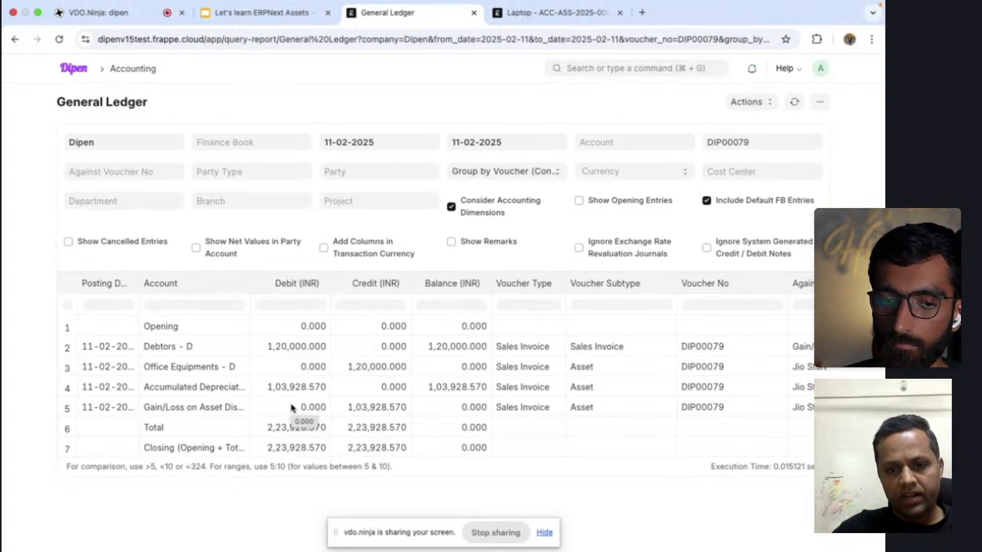
pyautogui.click(16, 41)
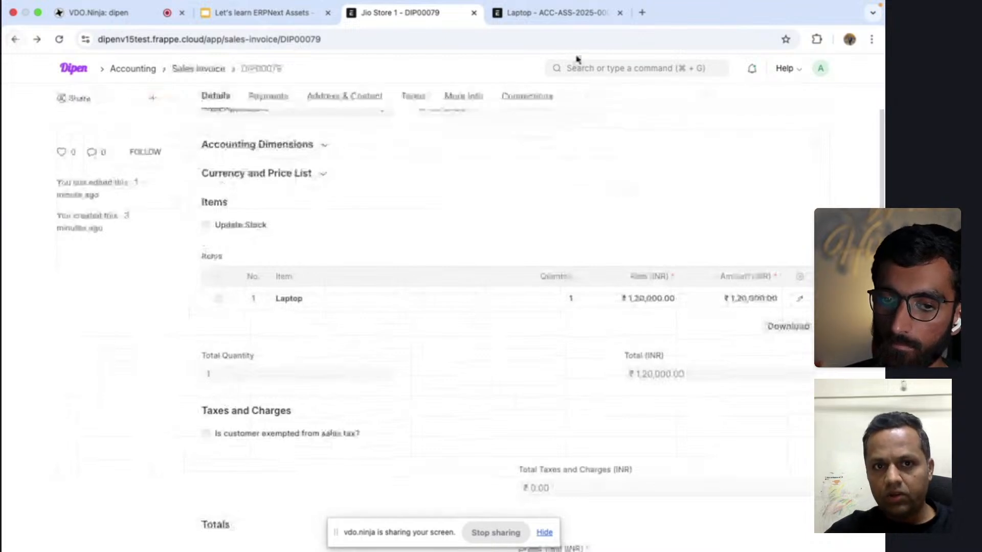
# Open the submitted Plant & Machinery asset ACC-ASS-2025-00016 from the asset list and start a new asset repair for it.
pyautogui.click(554, 12)
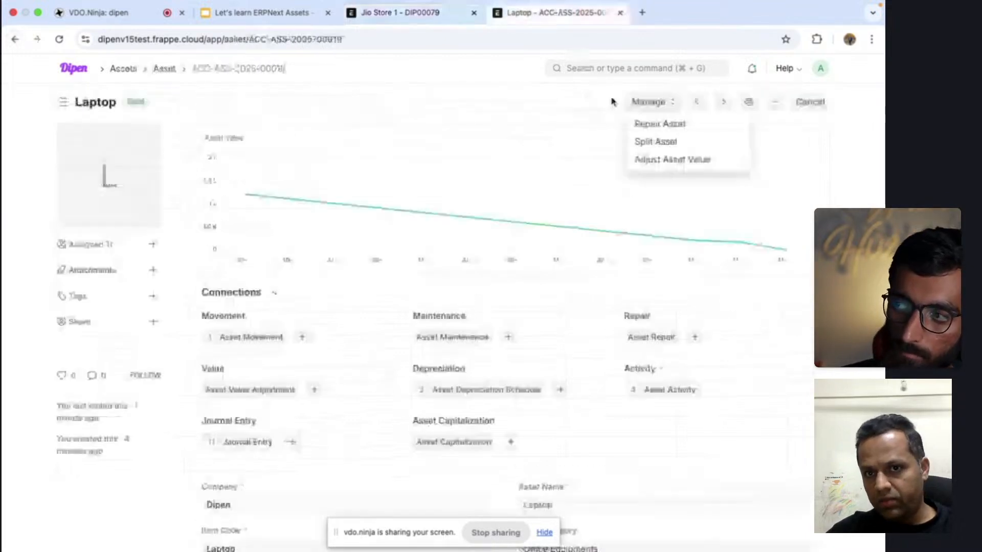
pyautogui.click(164, 68)
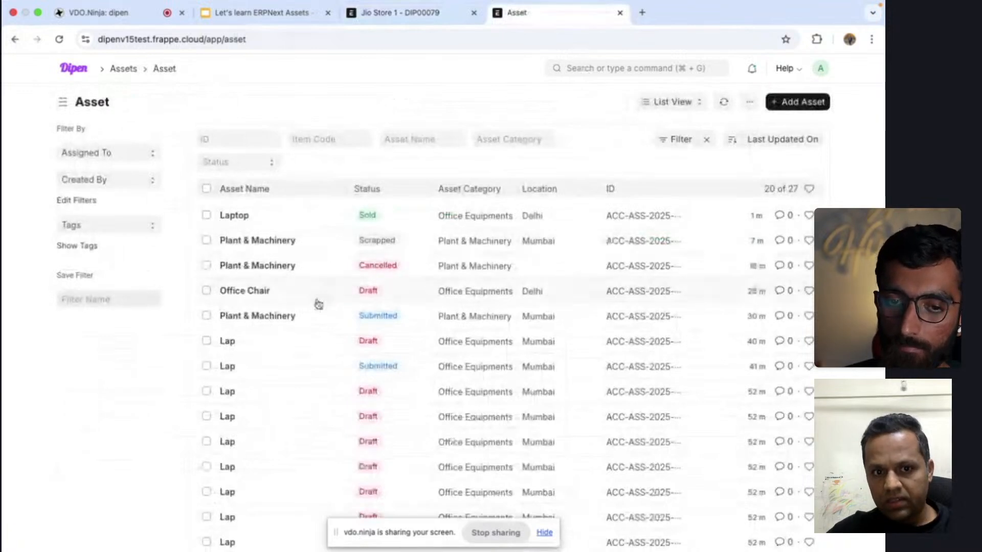
pyautogui.click(313, 321)
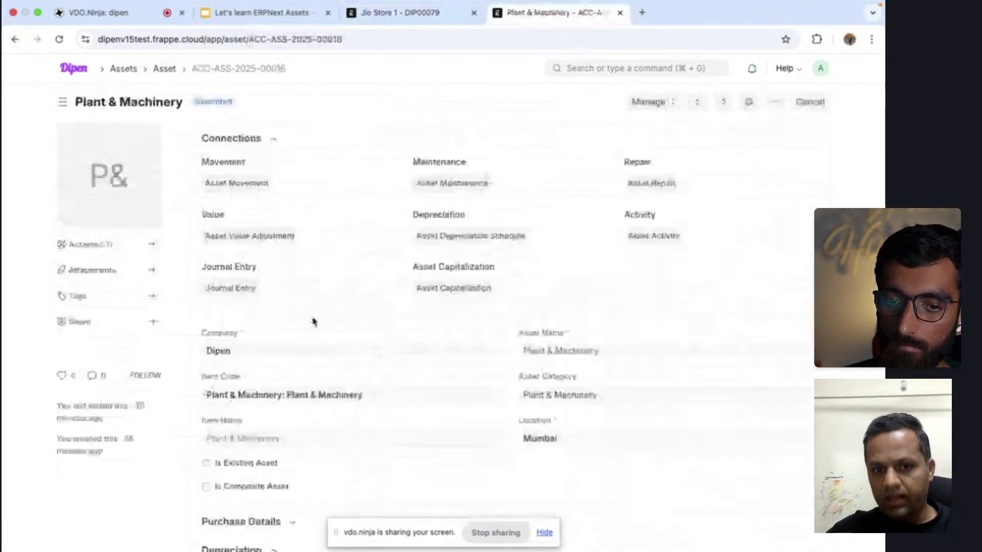
pyautogui.click(655, 102)
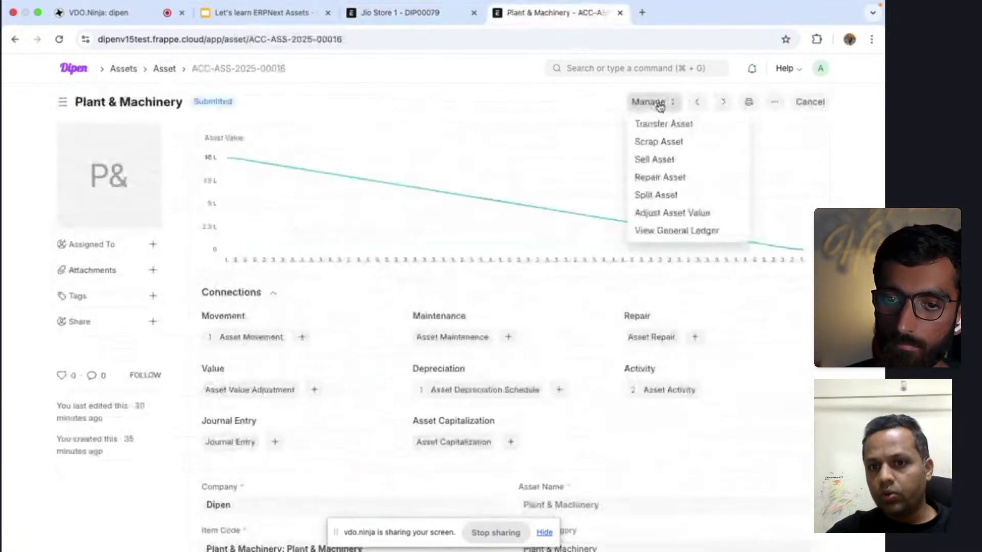
pyautogui.click(671, 183)
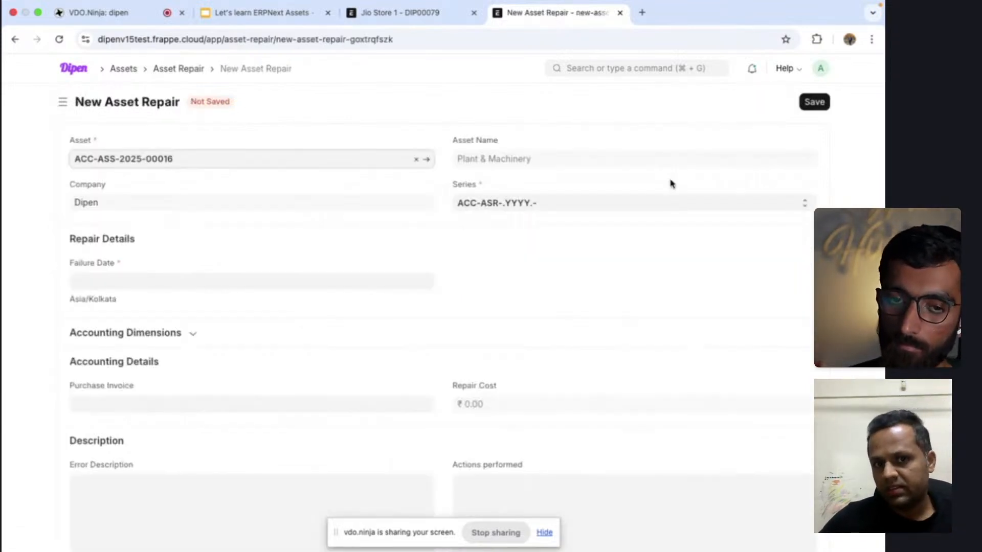
# Set the asset repair's failure date to the current date and time and link purchase invoice PINV-24-00002.
pyautogui.click(146, 276)
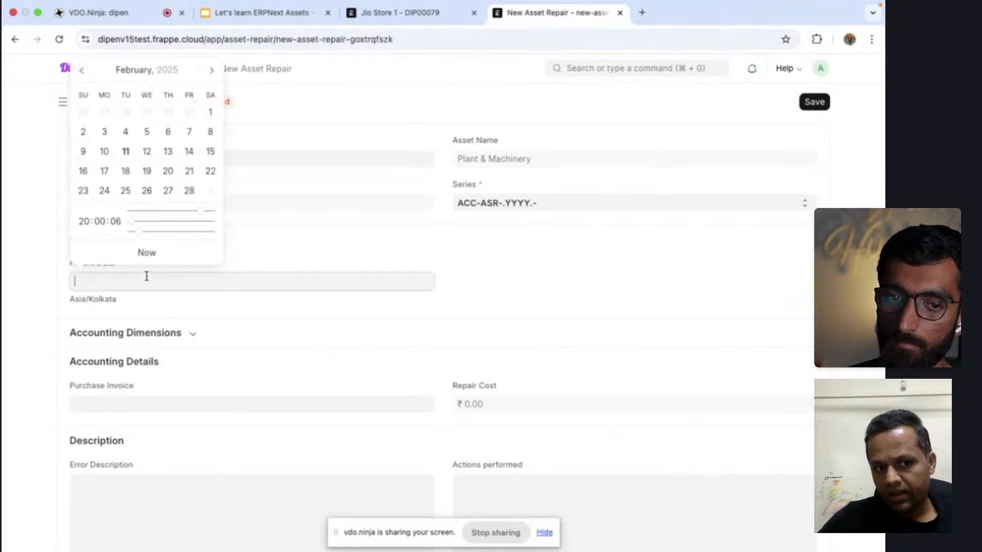
pyautogui.click(136, 252)
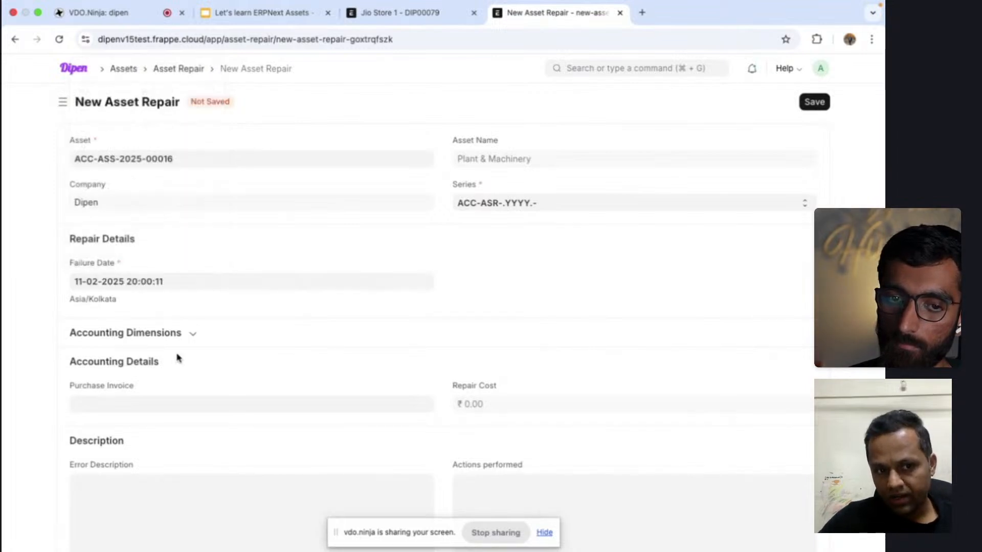
pyautogui.scroll(-1, 182, 368)
pyautogui.scroll(-2, 185, 379)
pyautogui.click(153, 312)
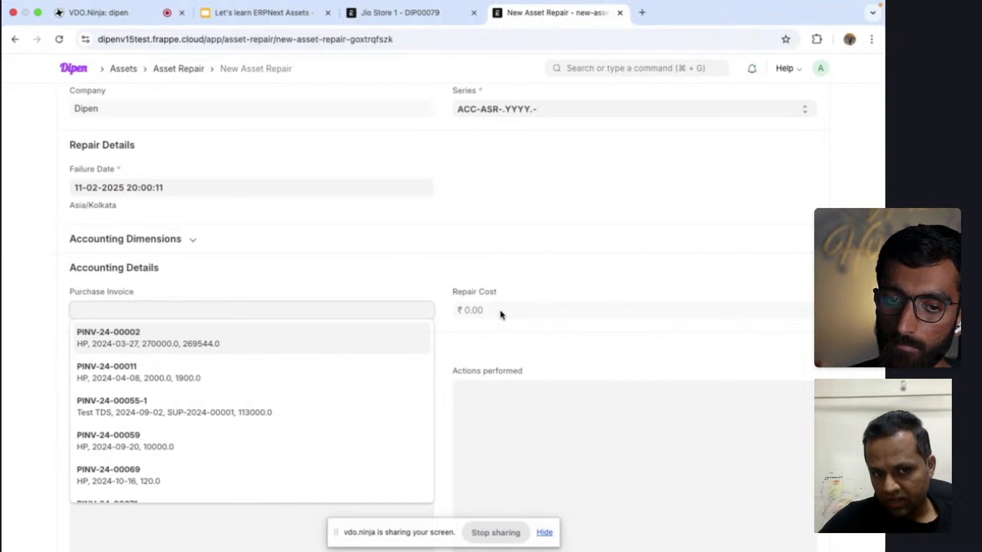
pyautogui.click(241, 338)
pyautogui.scroll(-2, 411, 338)
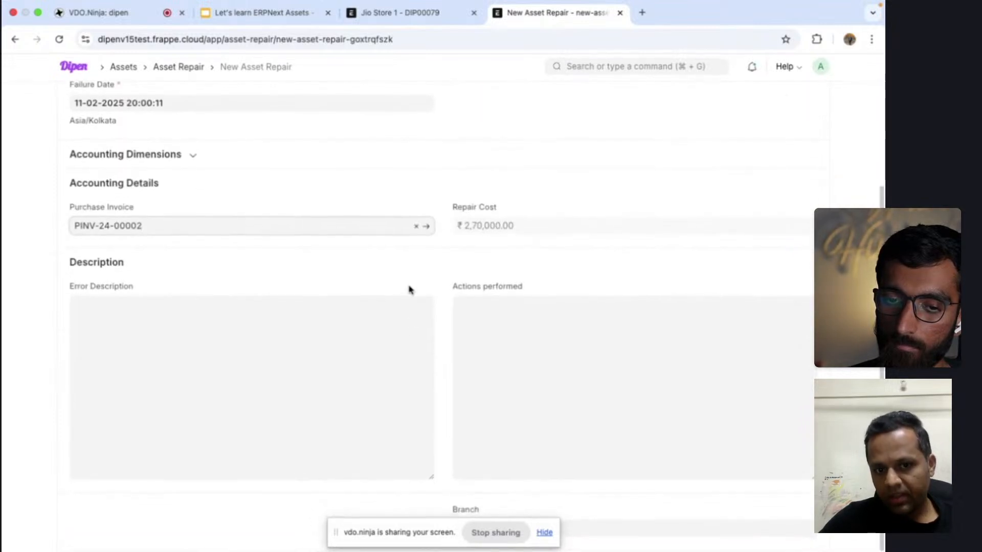
pyautogui.scroll(3, 395, 347)
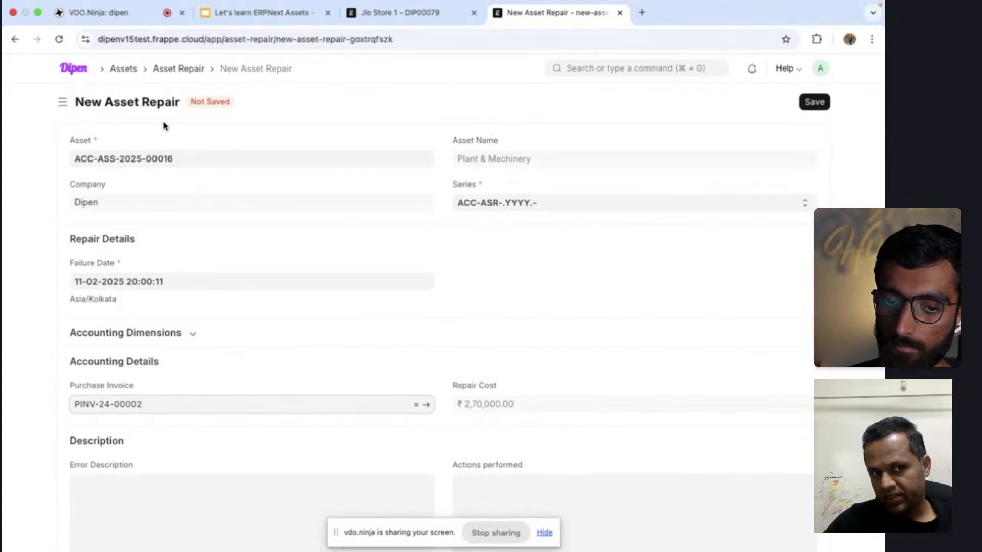
# Leave the unsaved asset repair, check the Plant & Machinery asset's management actions, and view the sold Laptop asset from the asset list.
pyautogui.click(21, 43)
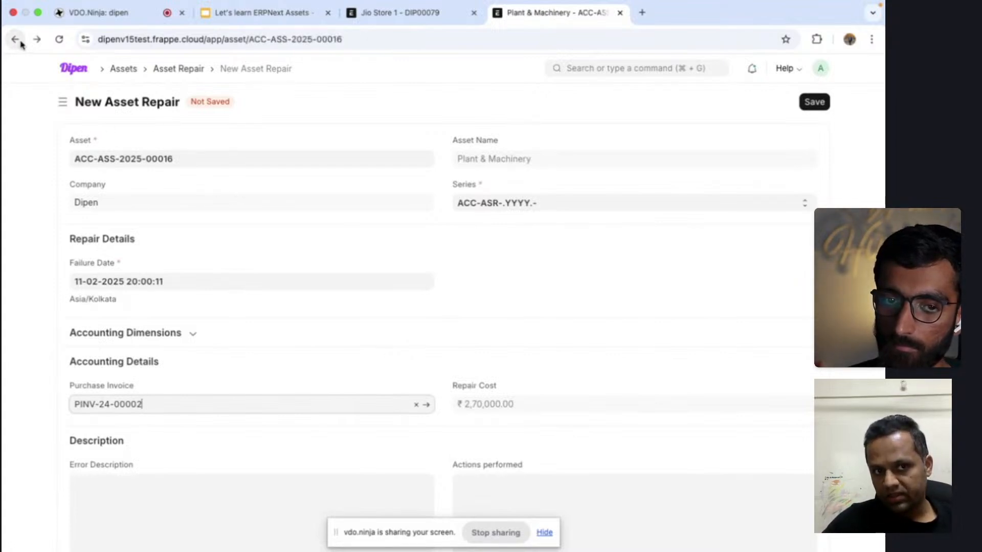
pyautogui.click(641, 104)
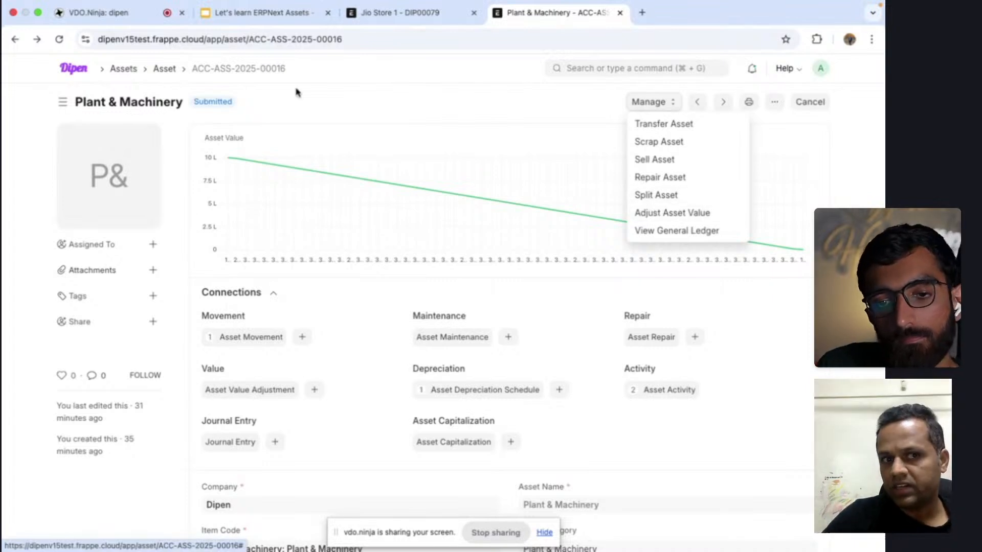
pyautogui.click(164, 68)
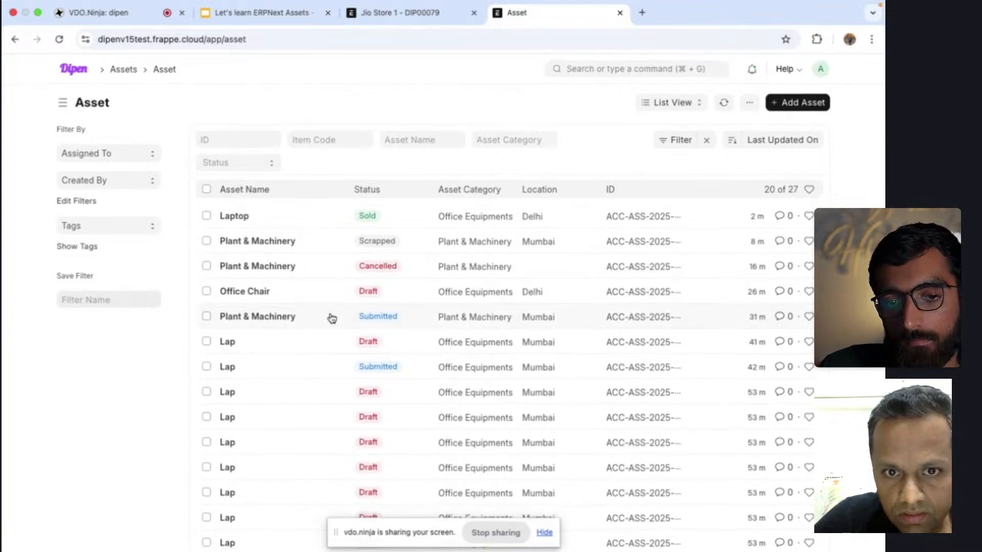
pyautogui.click(321, 218)
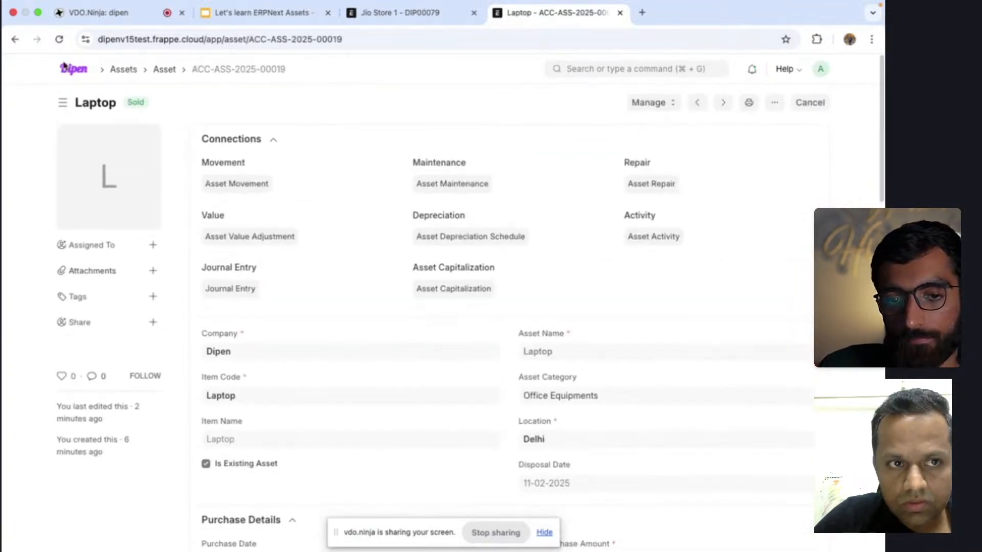
pyautogui.click(15, 39)
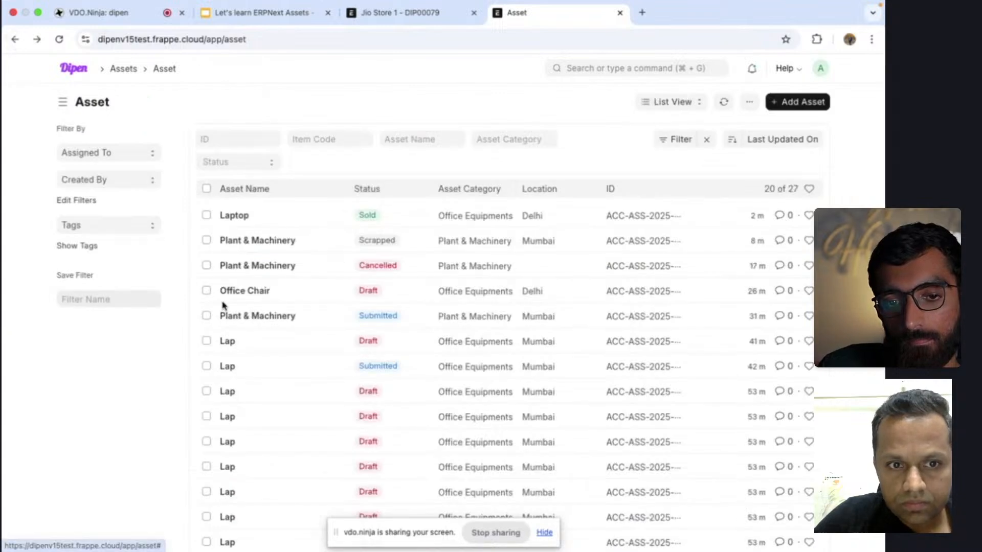
# Open the draft Office Chair asset ACC-ASS-2025-00017 from the asset list and try to submit it.
pyautogui.click(304, 297)
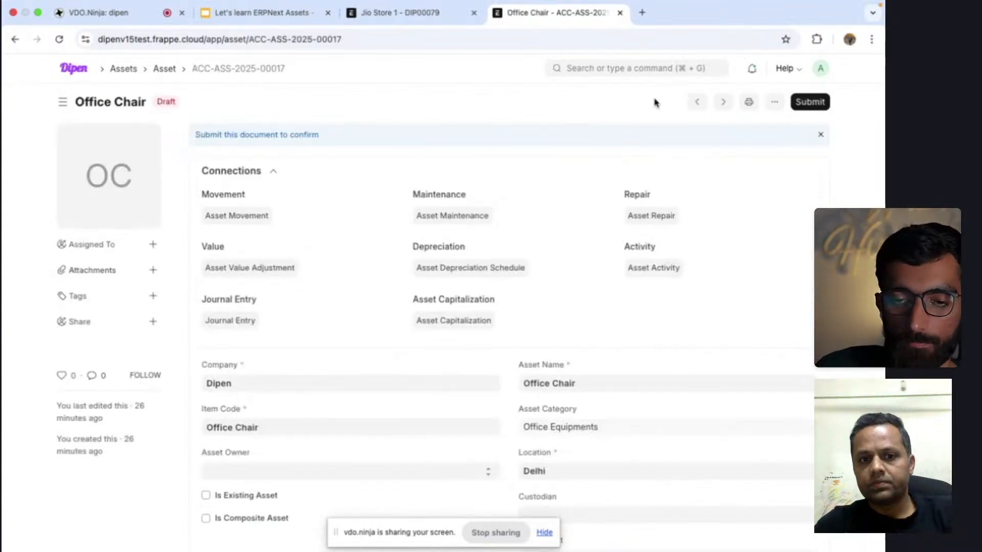
pyautogui.click(815, 104)
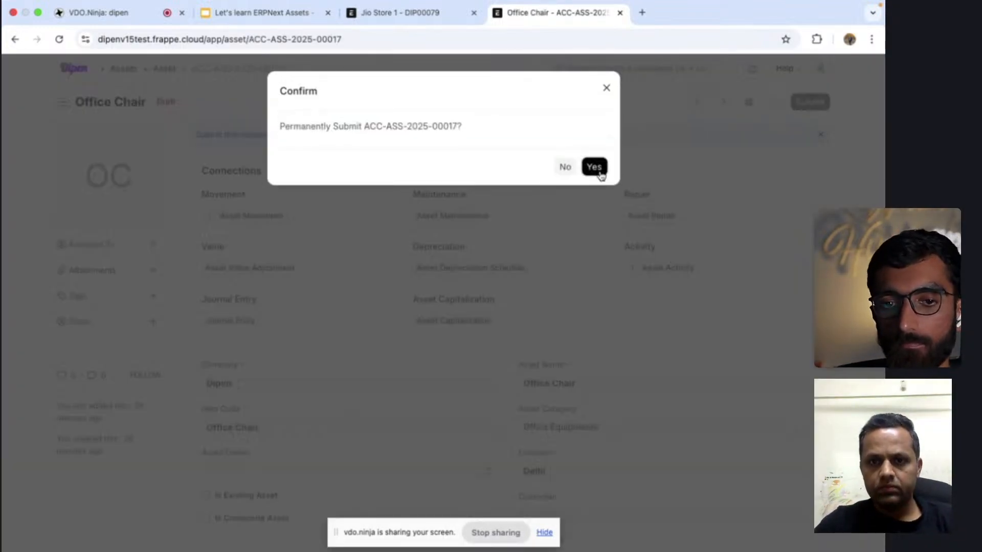
pyautogui.click(598, 168)
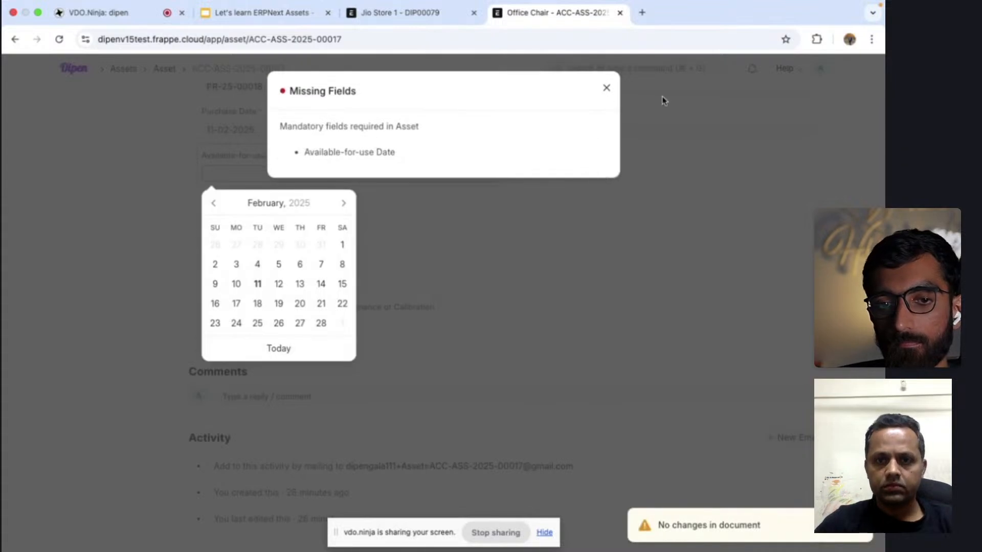
pyautogui.click(606, 89)
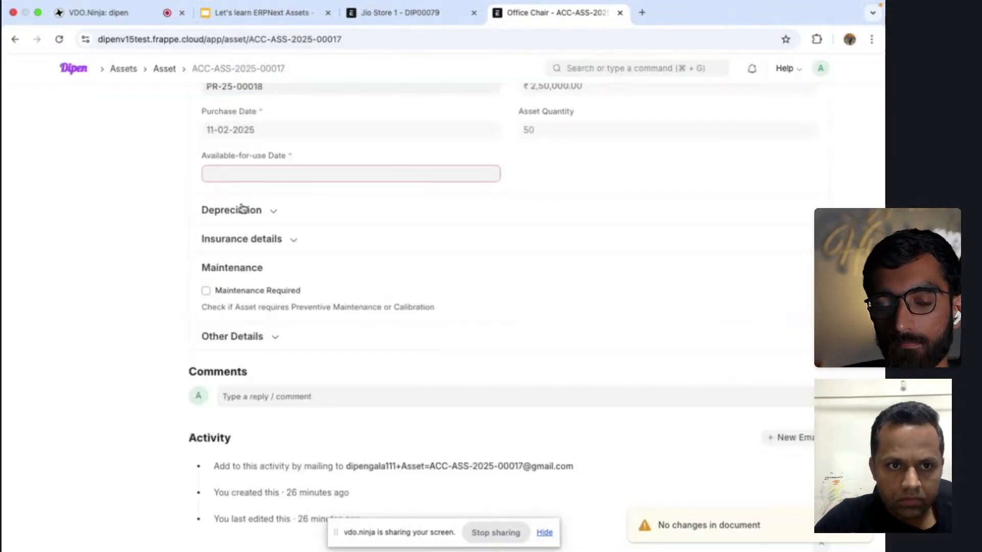
# Set the Office Chair asset's available-for-use date to 11-02-2025, save the record and submit it.
pyautogui.click(232, 172)
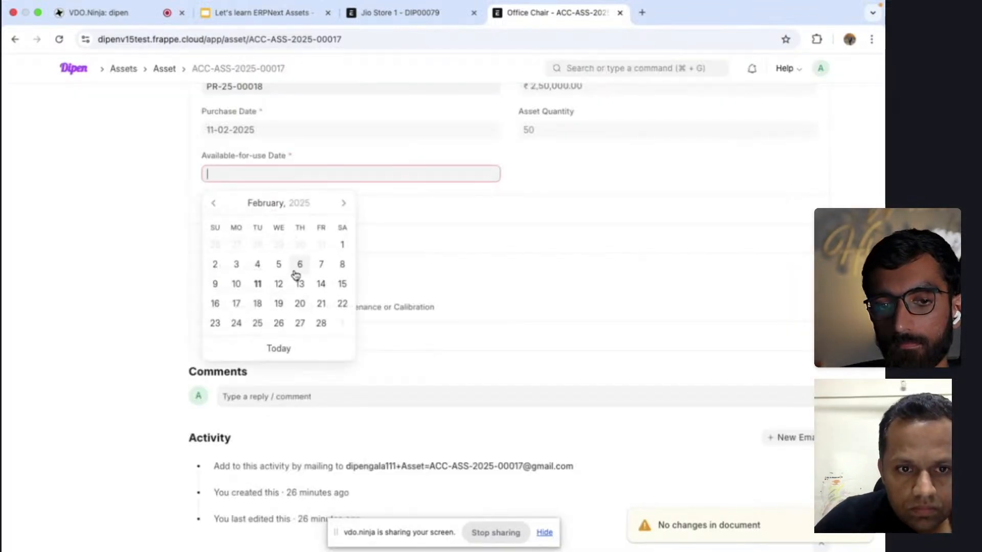
pyautogui.click(260, 284)
pyautogui.scroll(5, 260, 284)
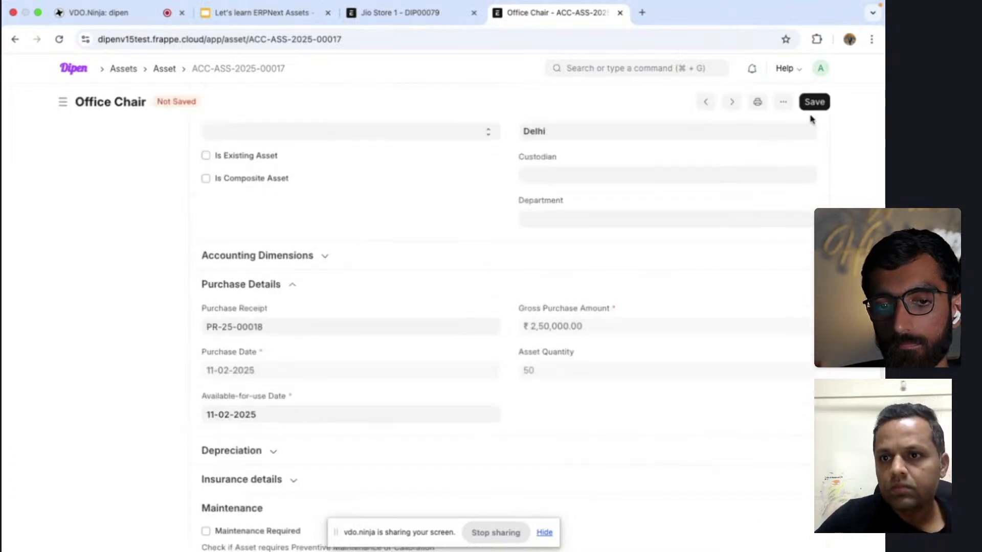
pyautogui.click(813, 102)
pyautogui.click(812, 101)
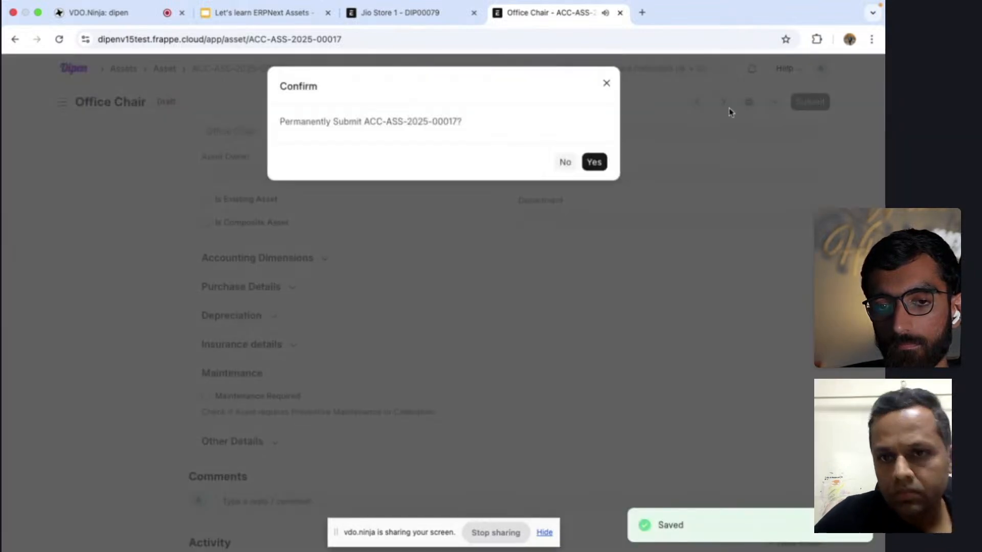
pyautogui.click(593, 163)
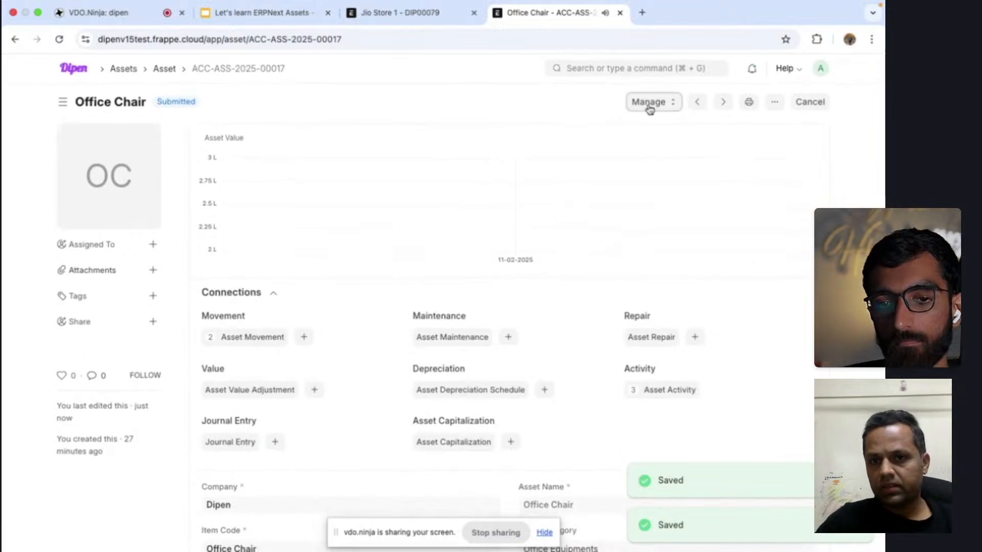
# Try to split a quantity of 20 off the submitted Office Chair asset.
pyautogui.click(649, 105)
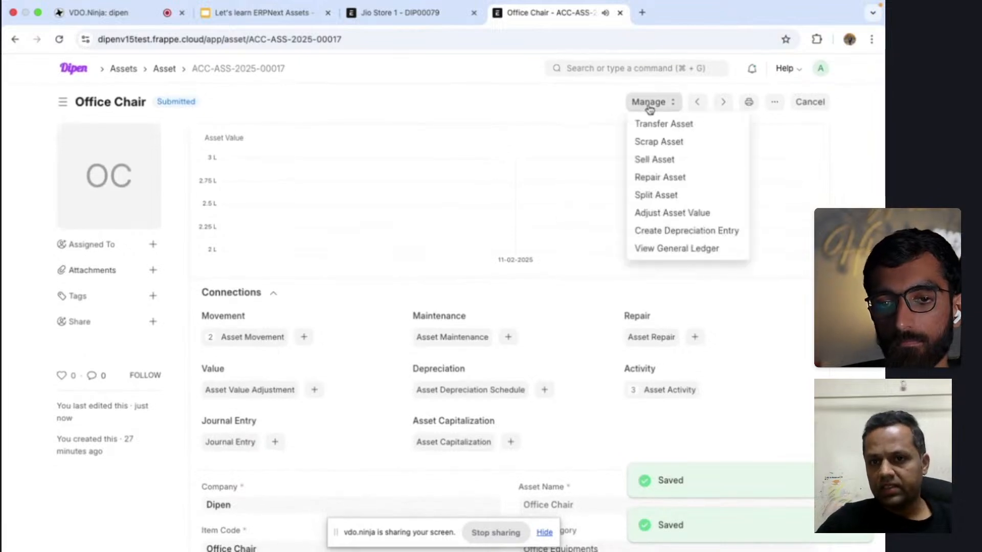
pyautogui.click(675, 200)
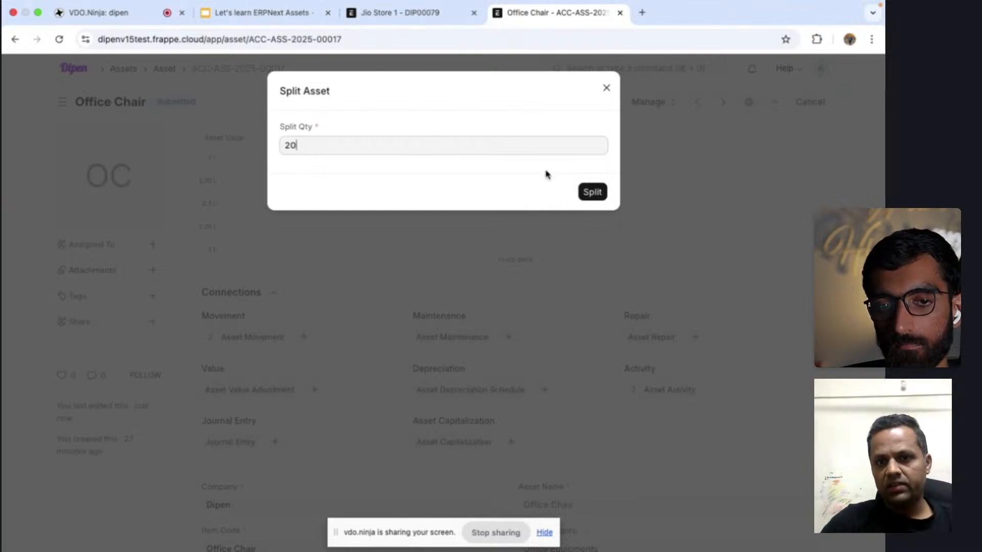
pyautogui.click(588, 197)
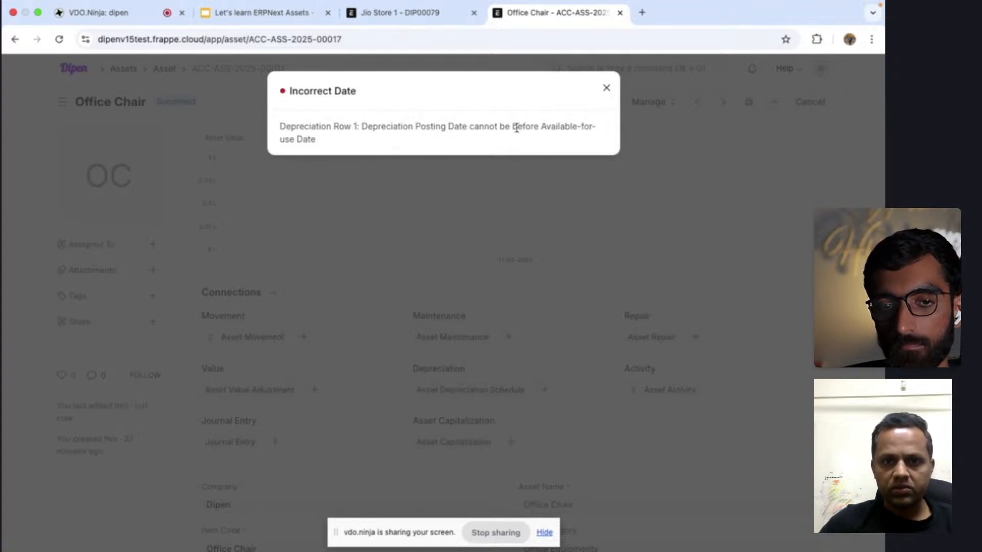
pyautogui.click(606, 89)
# Examine the Office Chair asset's depreciation section, connections and activity log for the cause of the depreciation date error.
pyautogui.scroll(-15, 601, 258)
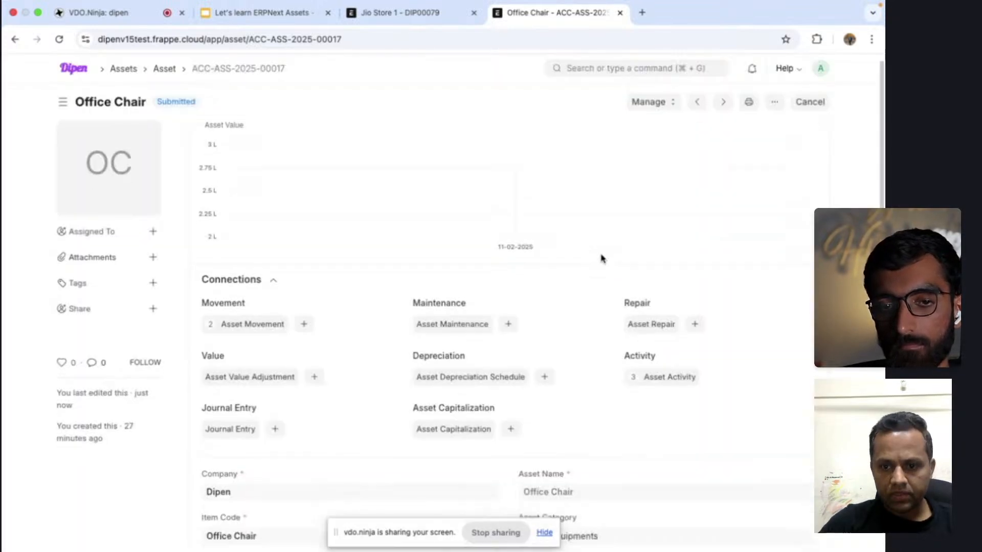
pyautogui.scroll(6, 601, 258)
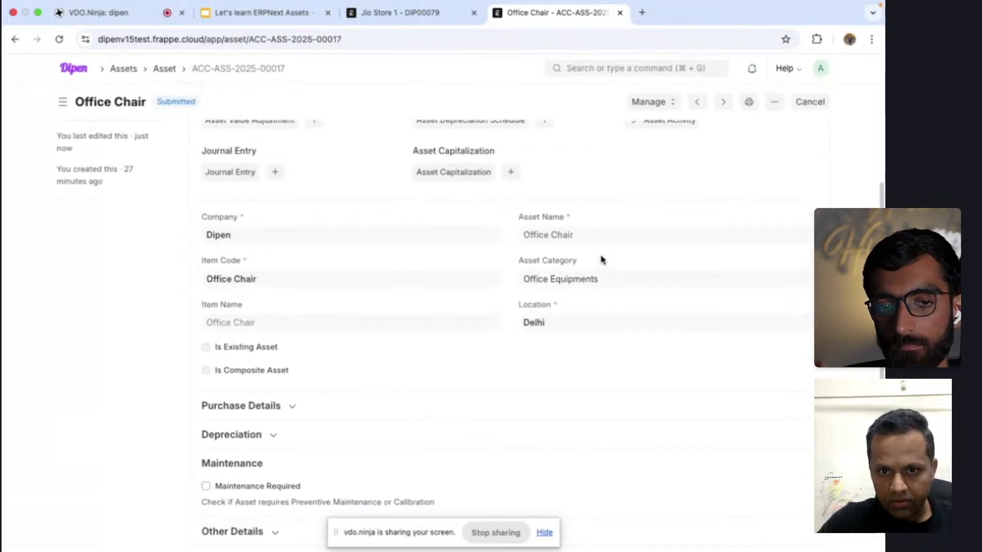
pyautogui.click(272, 436)
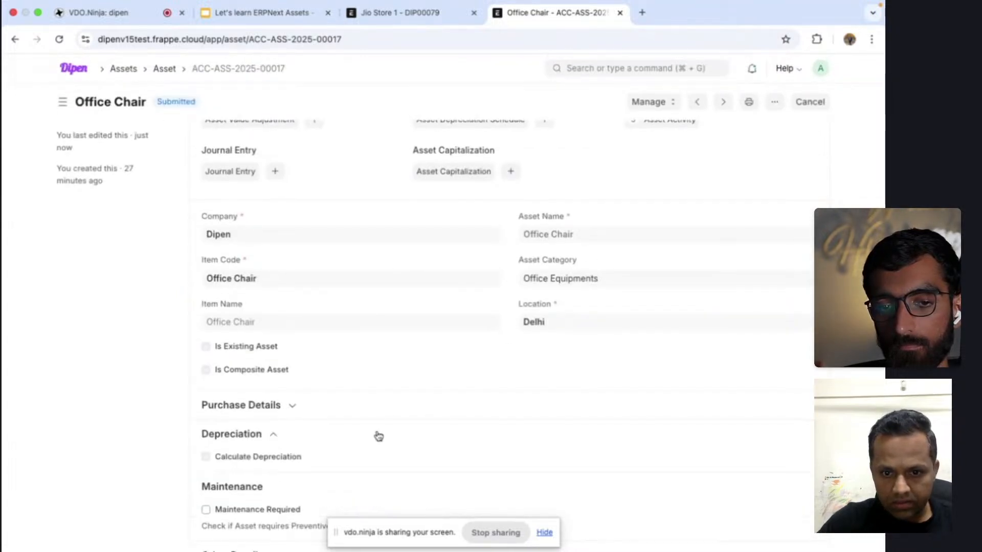
pyautogui.scroll(-5, 377, 437)
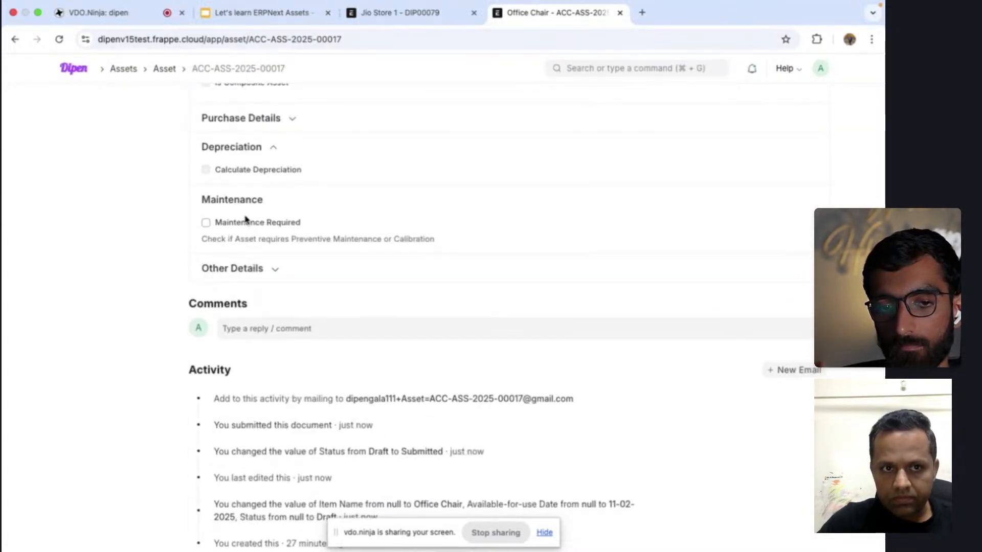
pyautogui.scroll(8, 245, 221)
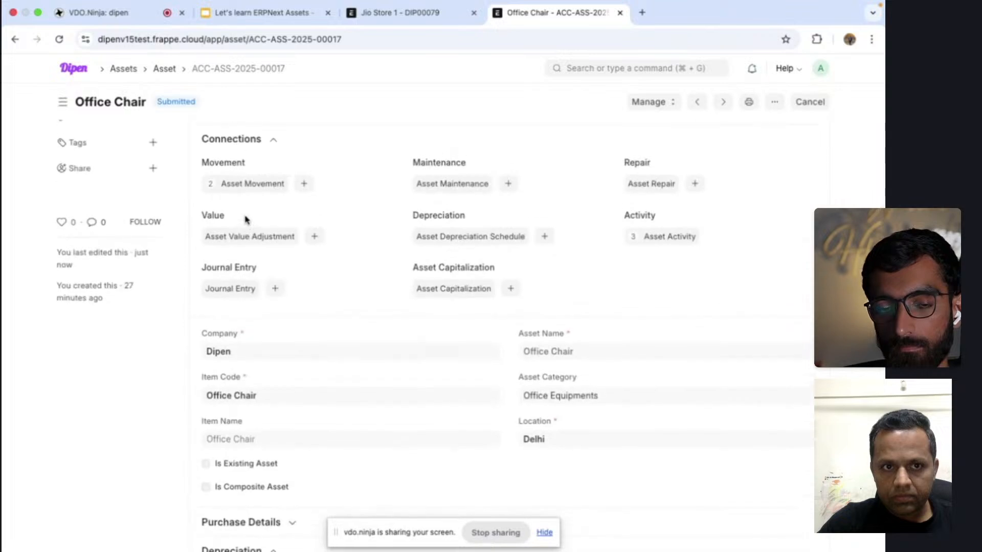
pyautogui.scroll(-6, 245, 220)
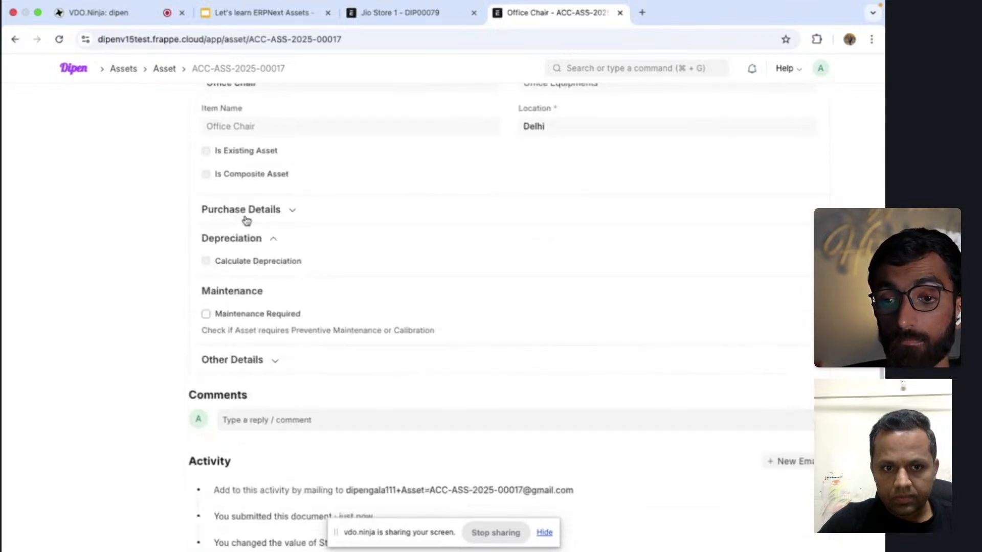
pyautogui.scroll(6, 277, 222)
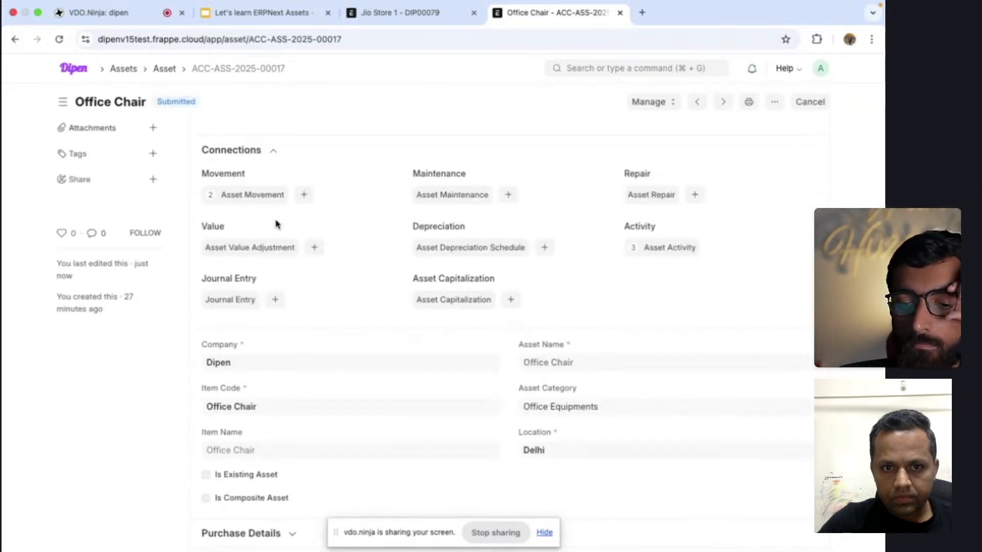
# Reopen the Office Chair asset from the asset list and examine its general details, depreciation and maintenance settings again.
pyautogui.click(16, 39)
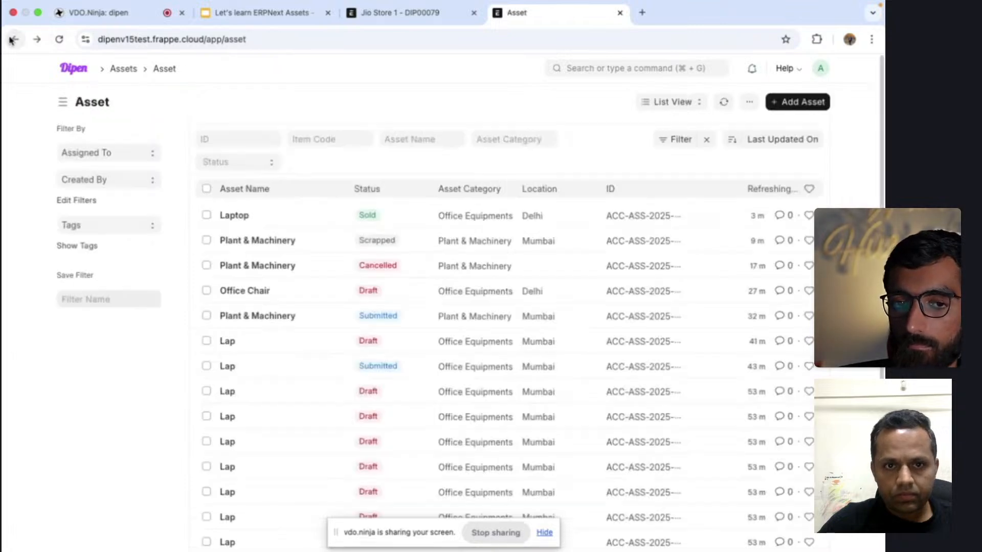
pyautogui.click(324, 218)
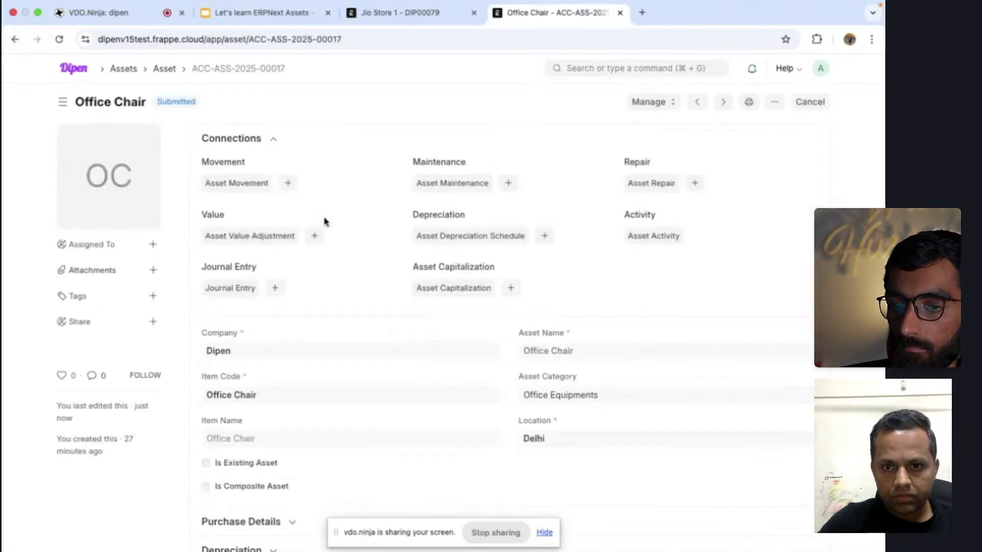
pyautogui.scroll(-2, 435, 386)
pyautogui.scroll(-6, 435, 387)
pyautogui.scroll(4, 434, 386)
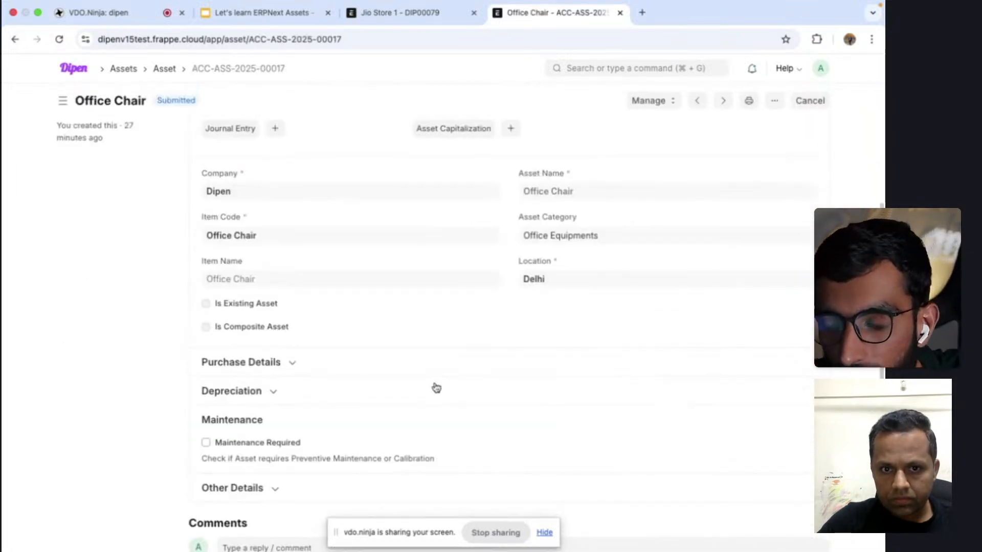
pyautogui.click(271, 389)
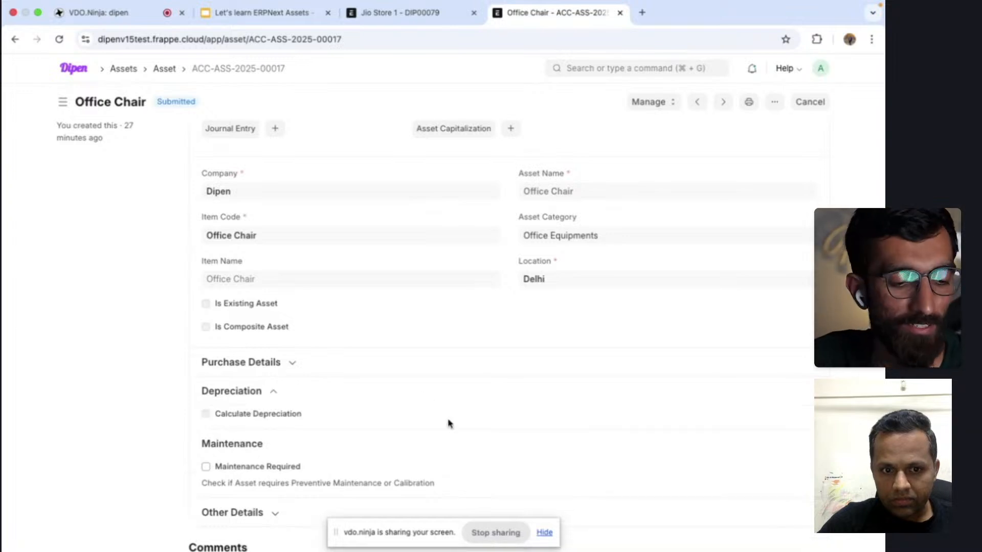
pyautogui.scroll(-3, 449, 423)
pyautogui.scroll(-1, 449, 424)
pyautogui.scroll(4, 449, 424)
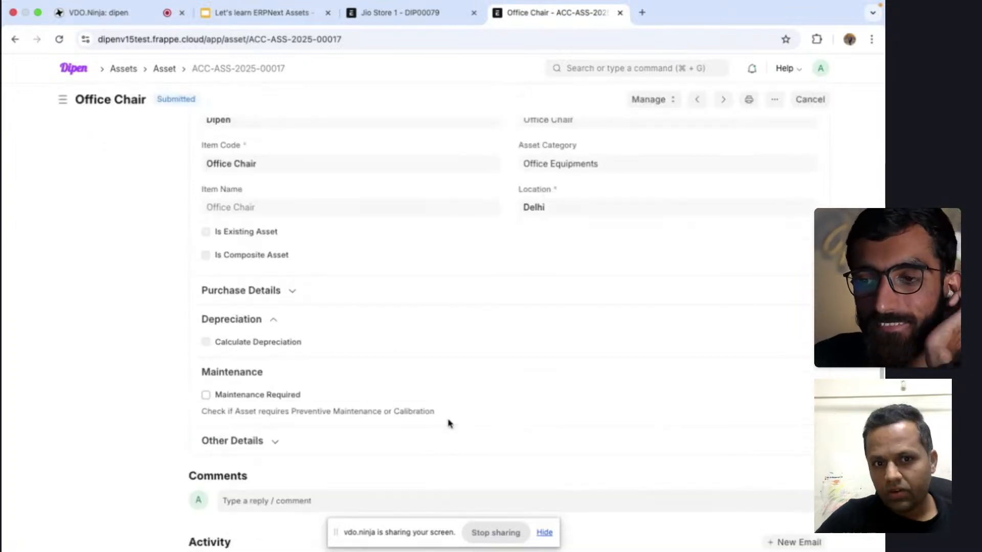
pyautogui.scroll(1, 448, 423)
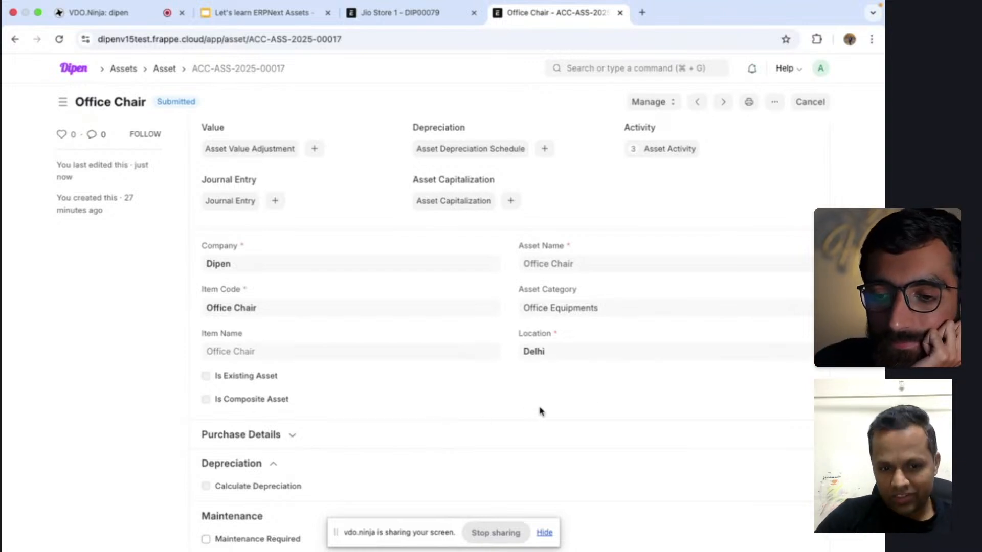
pyautogui.scroll(-6, 625, 381)
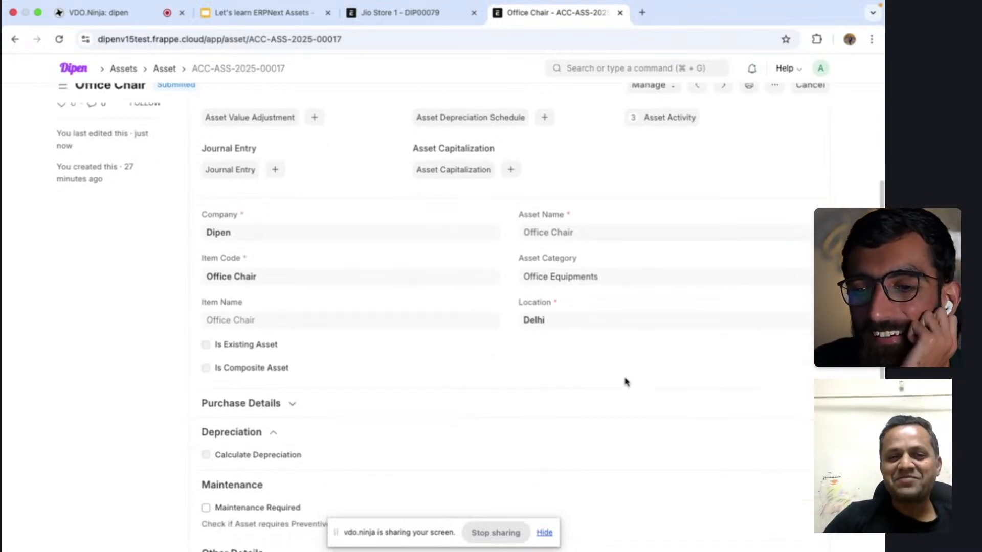
pyautogui.scroll(5, 476, 369)
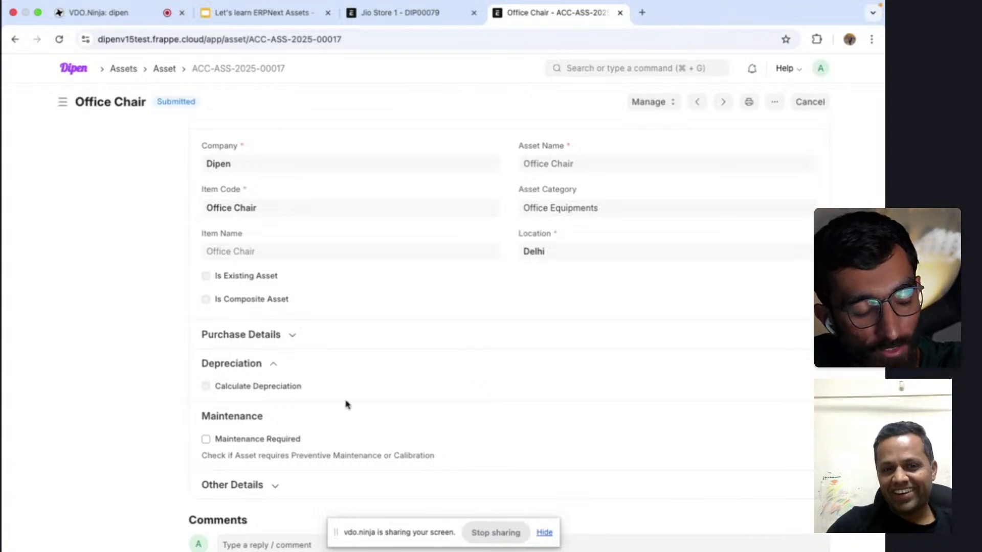
pyautogui.scroll(2, 344, 404)
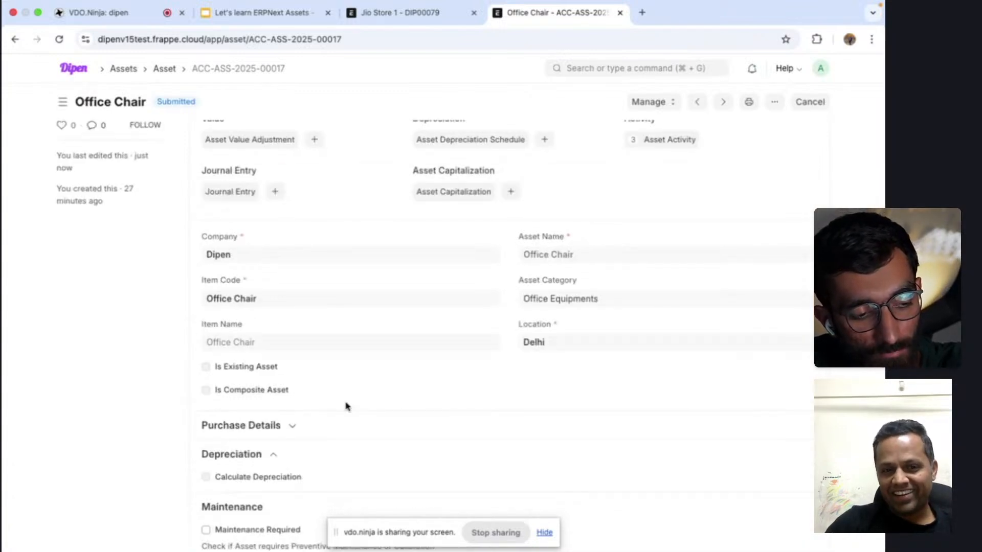
# Check the Office Chair asset's purchase details and management actions, and switch to the "Let's learn ERPNext Assets" presentation in Google Slides.
pyautogui.click(292, 427)
pyautogui.scroll(5, 274, 344)
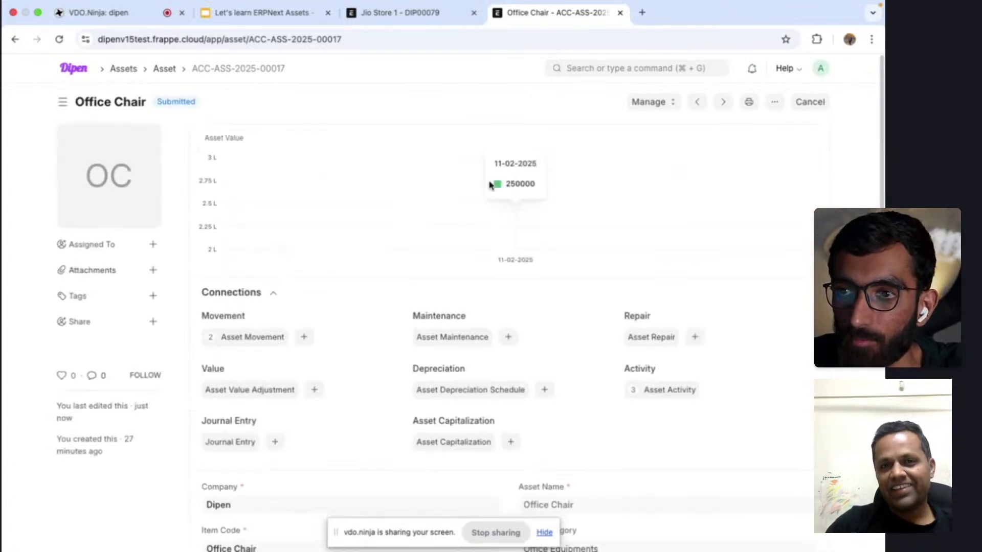
pyautogui.click(634, 102)
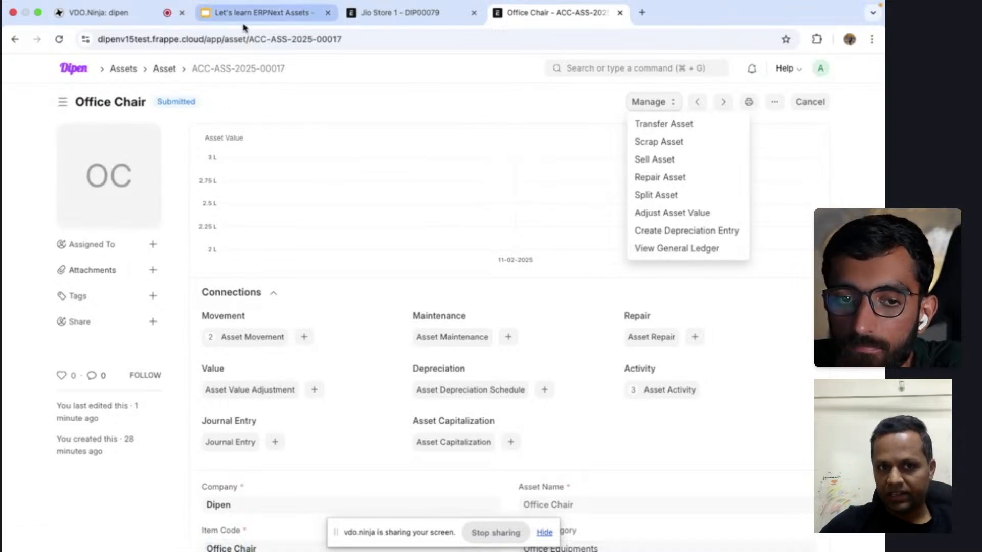
pyautogui.click(257, 15)
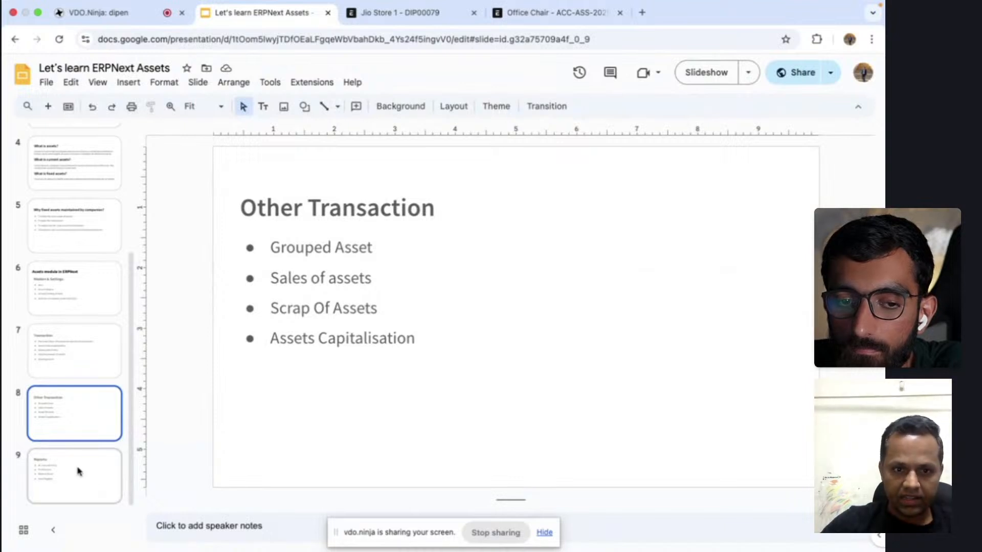
# Review the Reports and Other Transaction slides, and switch to ERPNext to open the Asset Capitalization list.
pyautogui.click(87, 482)
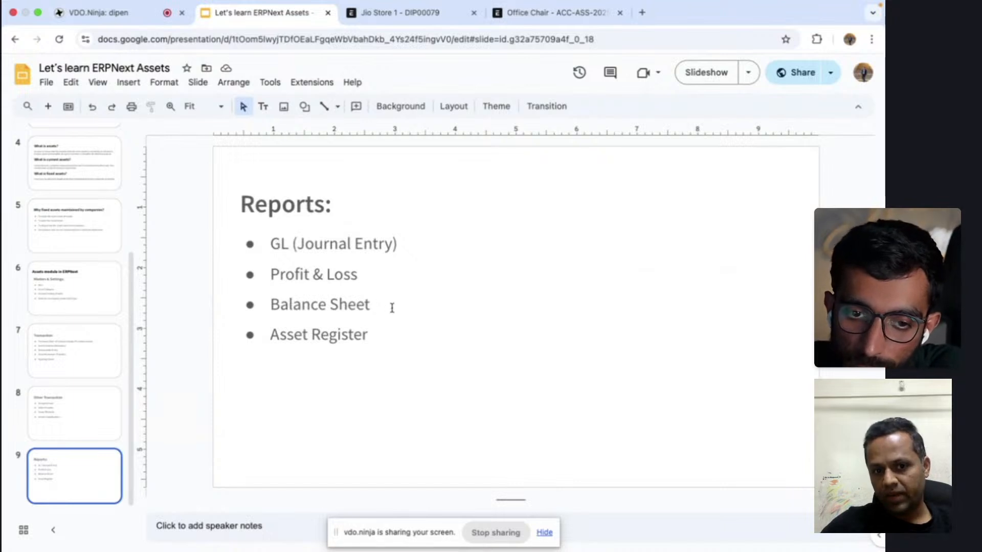
pyautogui.click(82, 427)
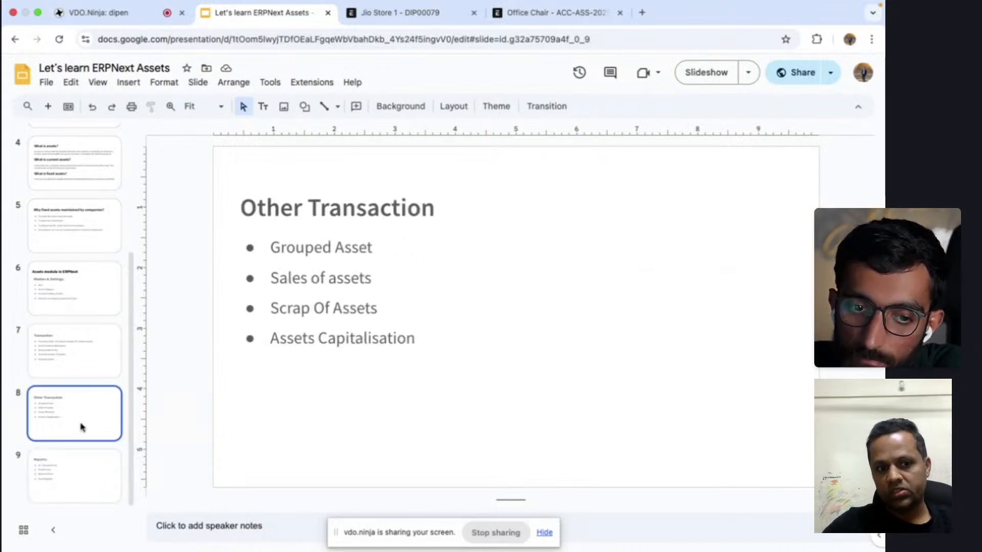
pyautogui.click(397, 10)
pyautogui.click(607, 66)
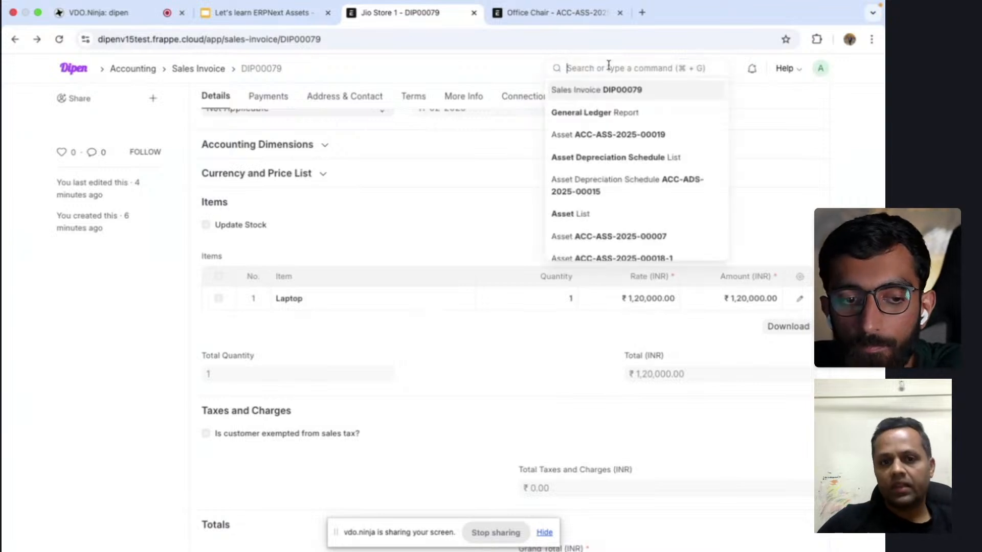
pyautogui.write('asset ca')
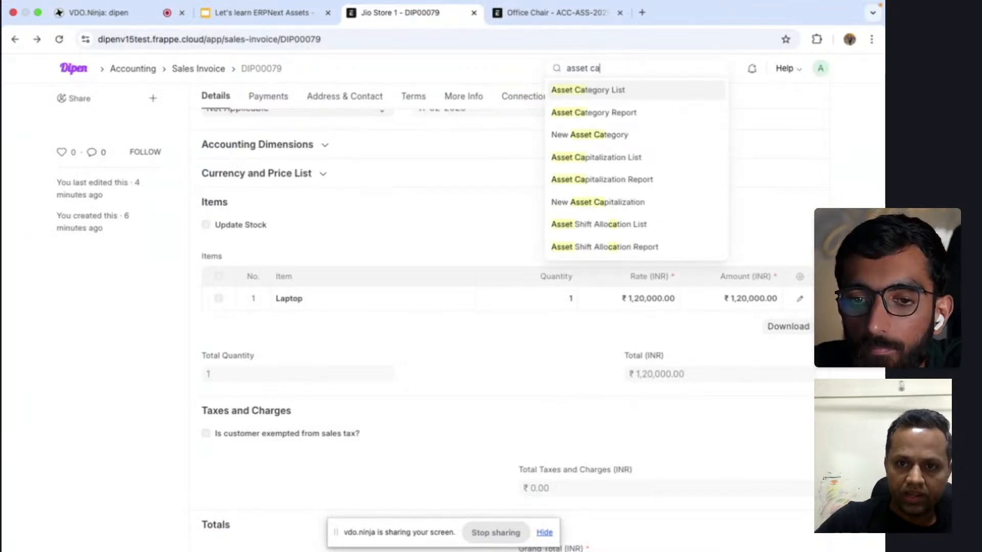
pyautogui.click(612, 158)
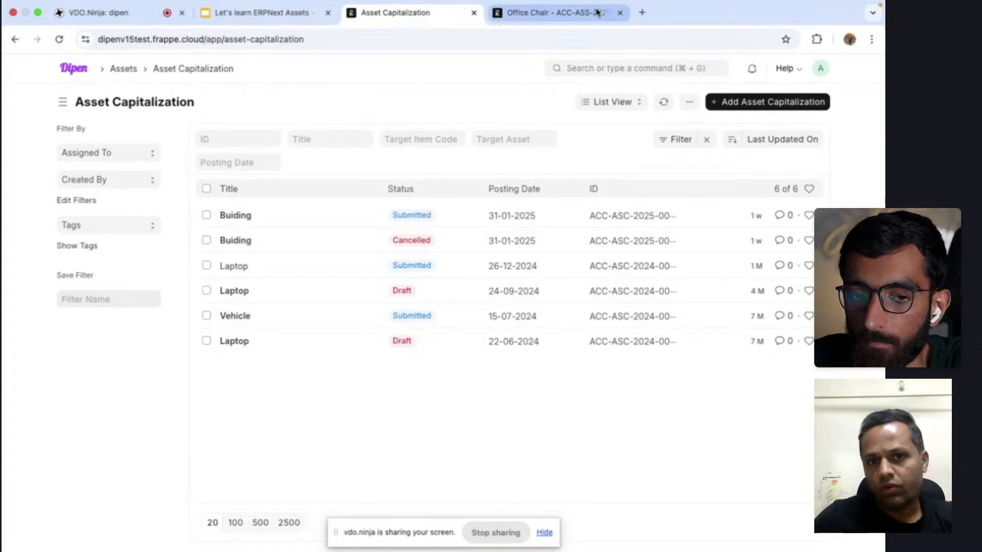
# Go from the Office Chair asset to the asset list and start a new asset record.
pyautogui.click(576, 14)
pyautogui.click(602, 67)
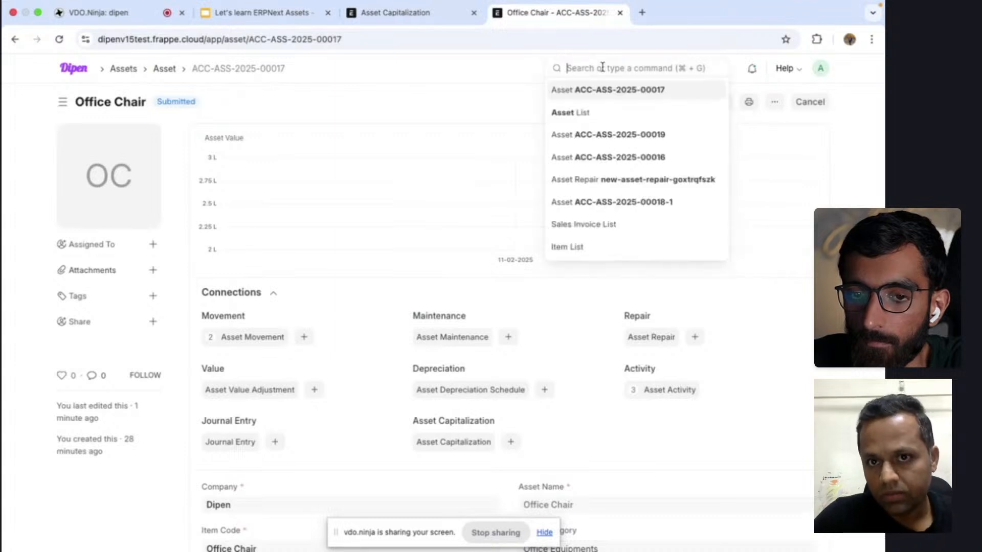
pyautogui.write('asset')
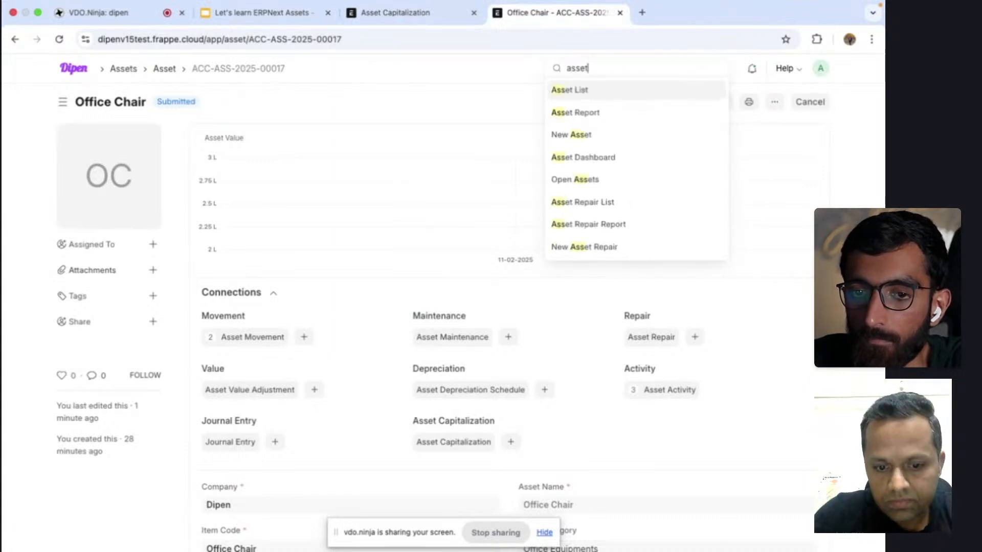
pyautogui.click(581, 97)
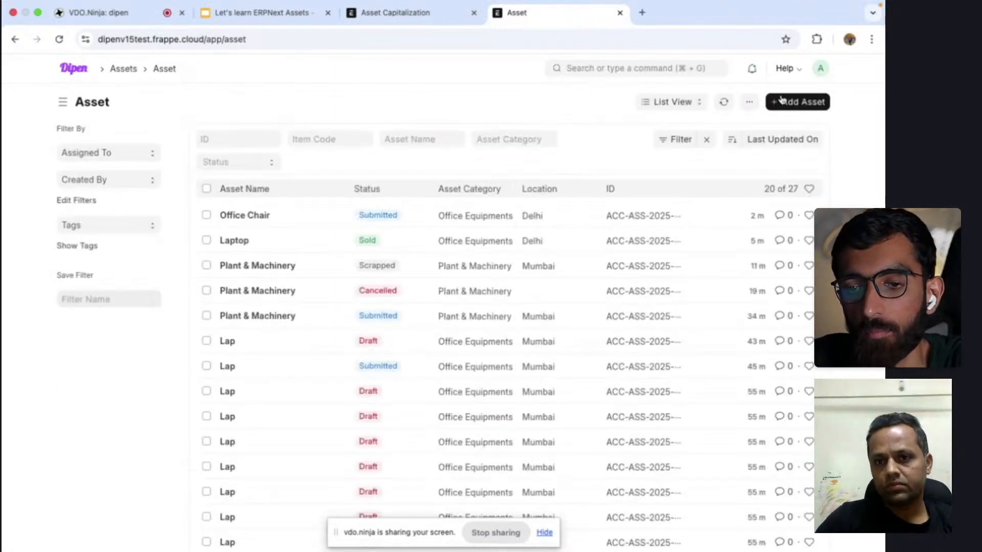
pyautogui.click(782, 102)
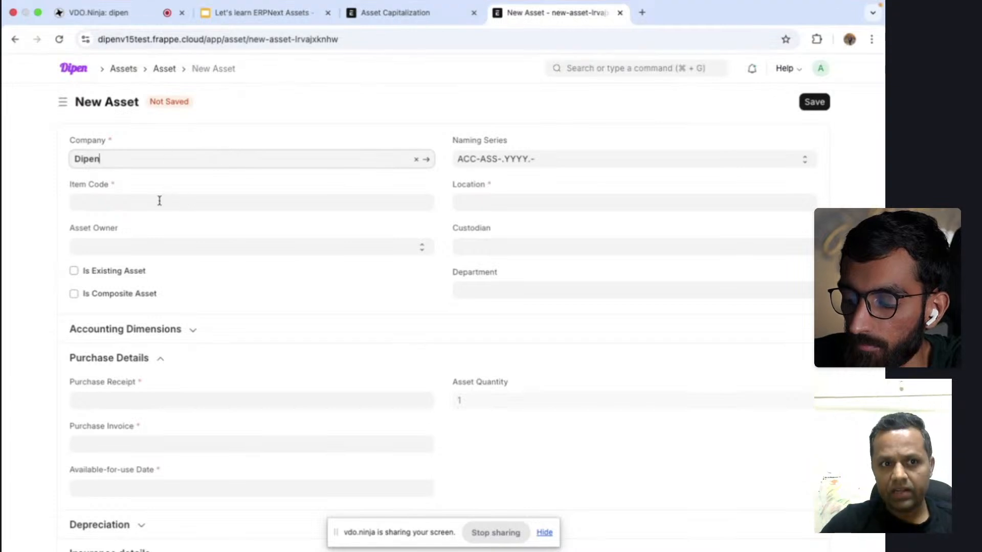
# Fill in the new asset with item code Building WIP, mark it as a composite asset located in Mumbai, and save it.
pyautogui.click(106, 202)
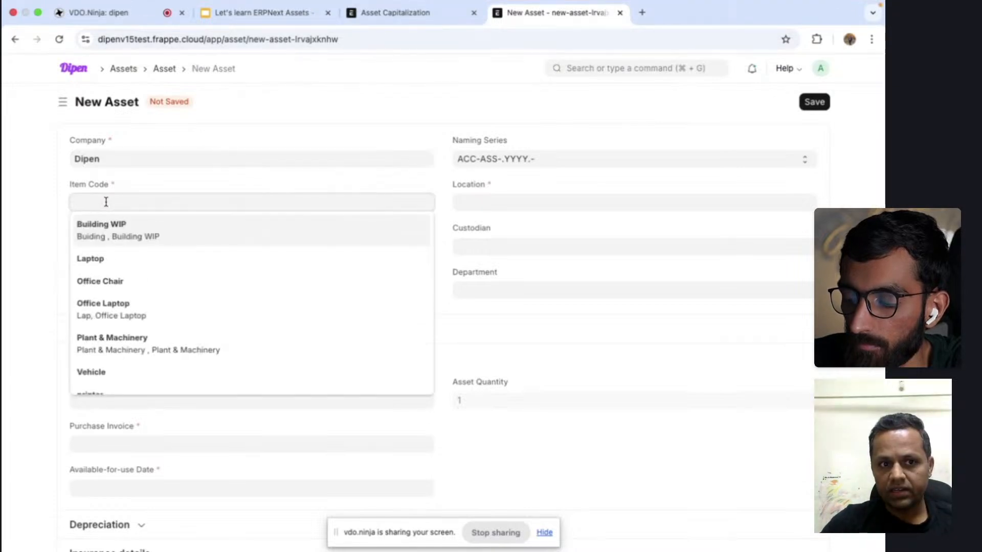
pyautogui.click(132, 229)
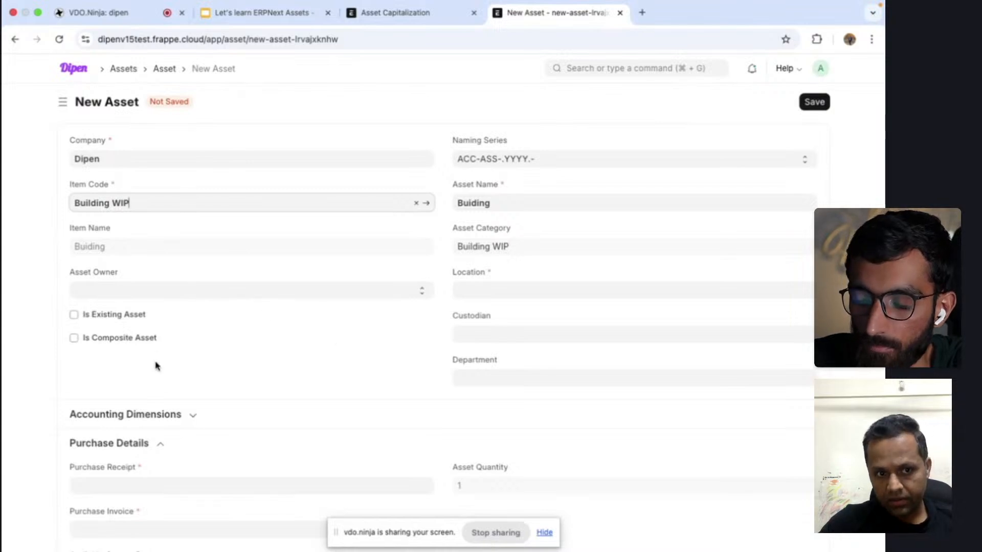
pyautogui.click(74, 338)
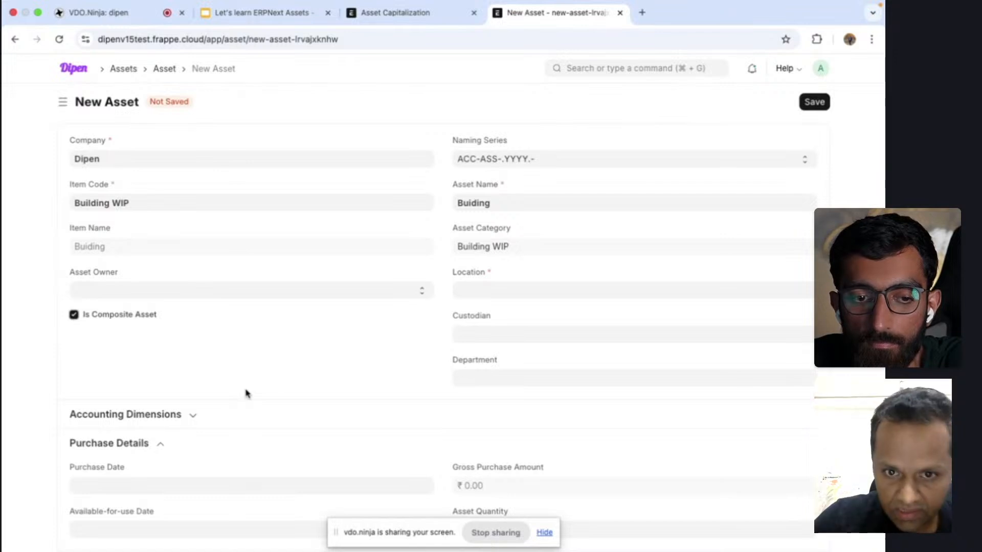
pyautogui.click(475, 287)
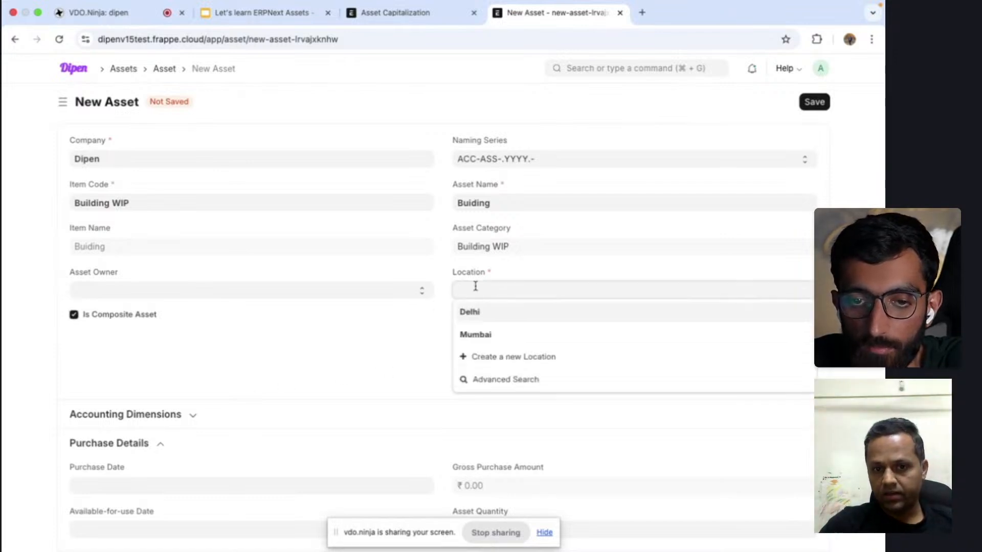
pyautogui.click(475, 335)
pyautogui.scroll(-3, 304, 351)
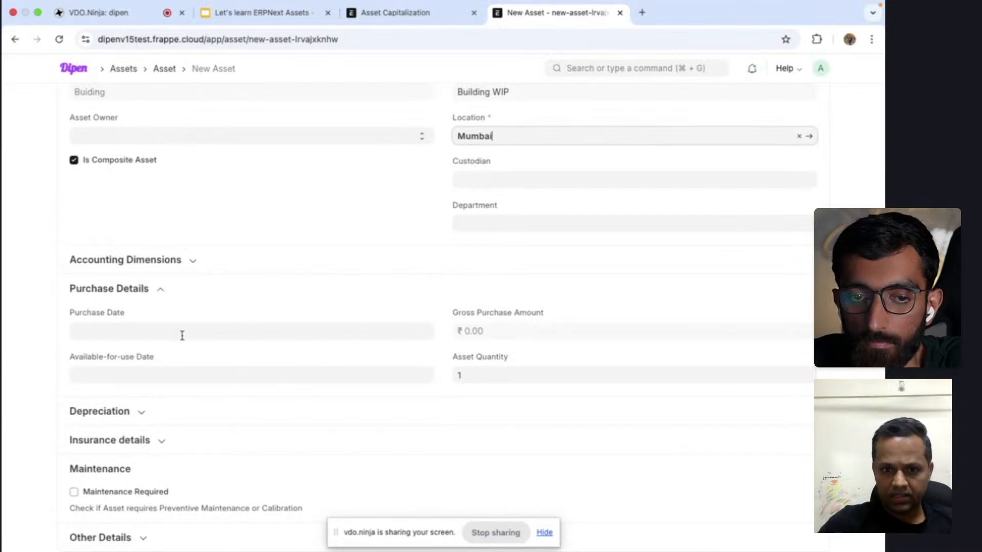
pyautogui.scroll(3, 182, 335)
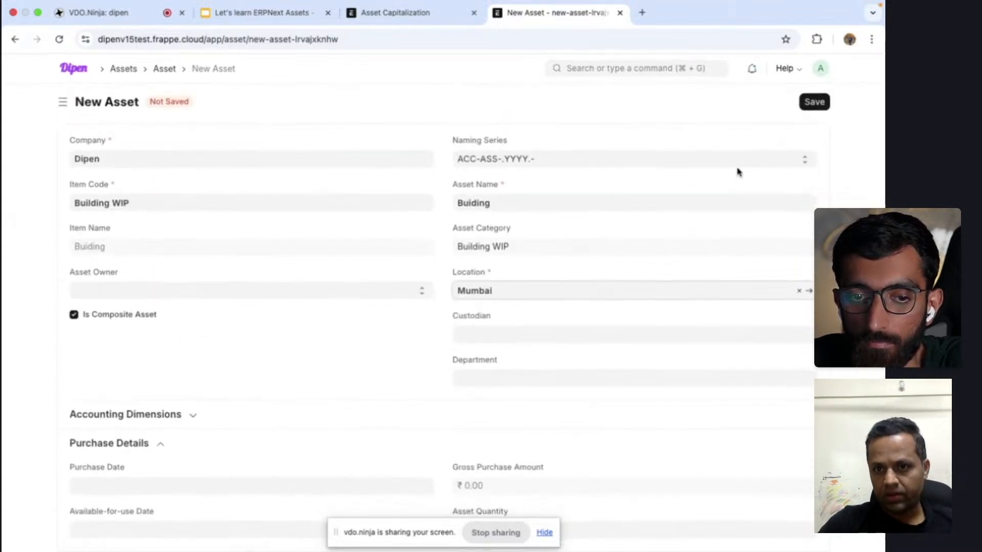
pyautogui.click(809, 108)
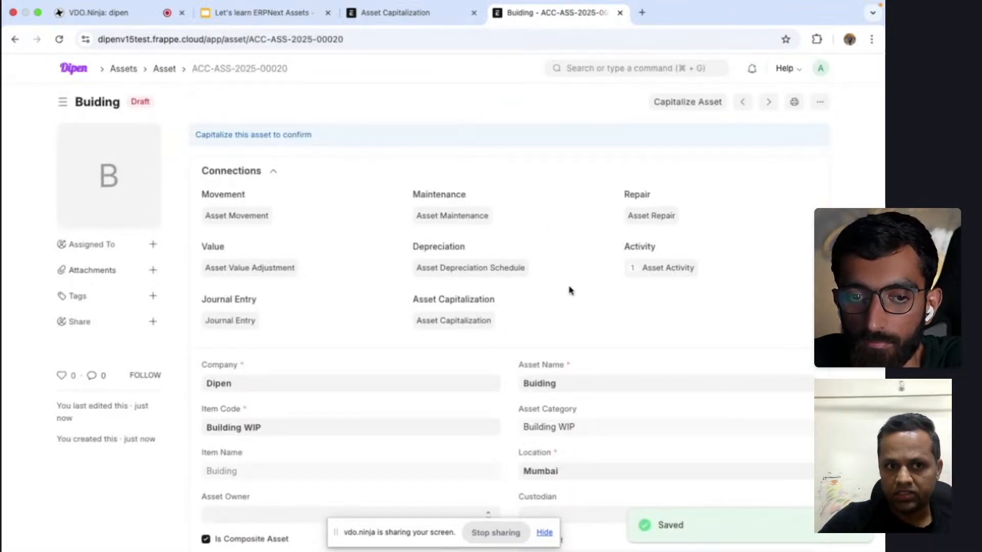
pyautogui.moveTo(292, 71); pyautogui.dragTo(193, 75)
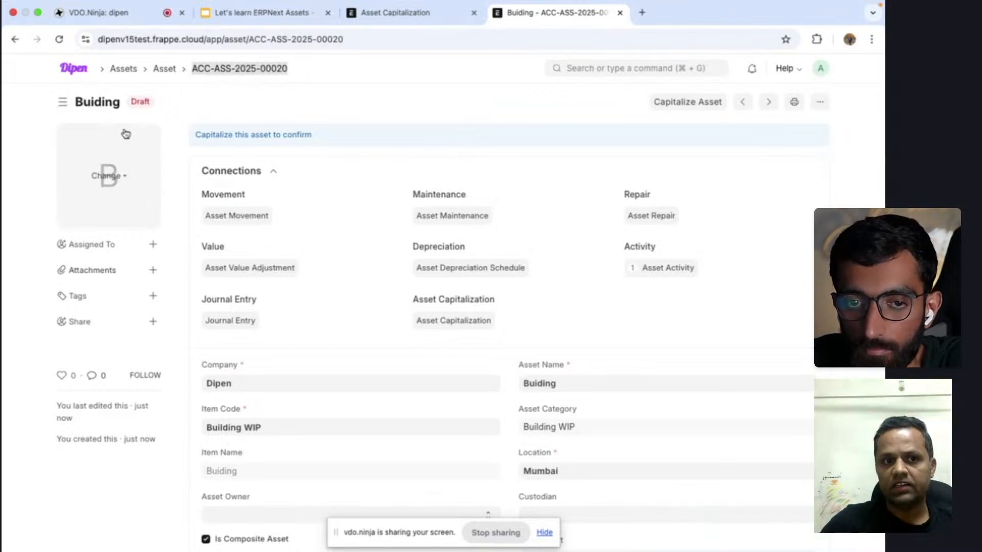
# Start a new purchase invoice from the Purchase Invoice list and set its supplier to XYZ.
pyautogui.click(431, 17)
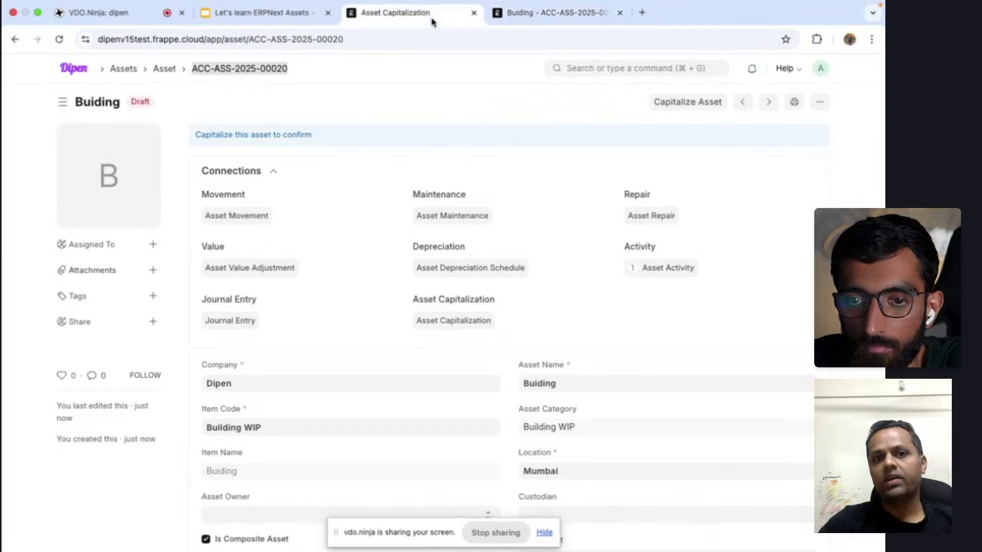
pyautogui.click(609, 70)
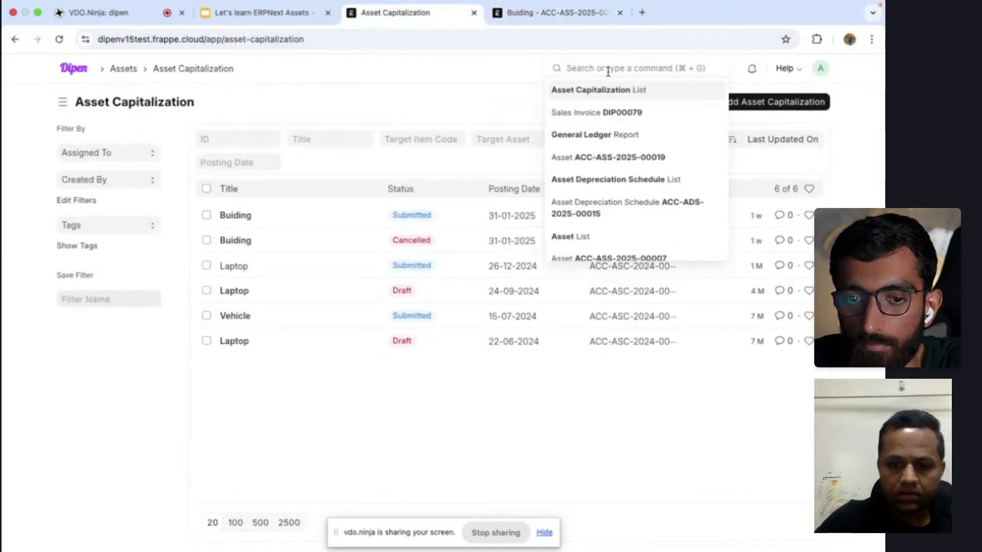
pyautogui.write('purchase')
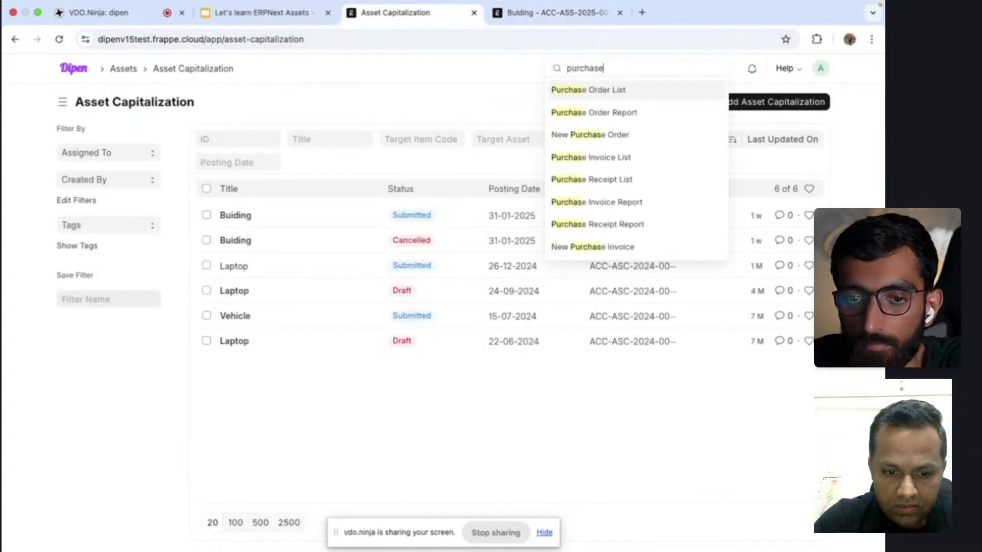
pyautogui.write(' inv')
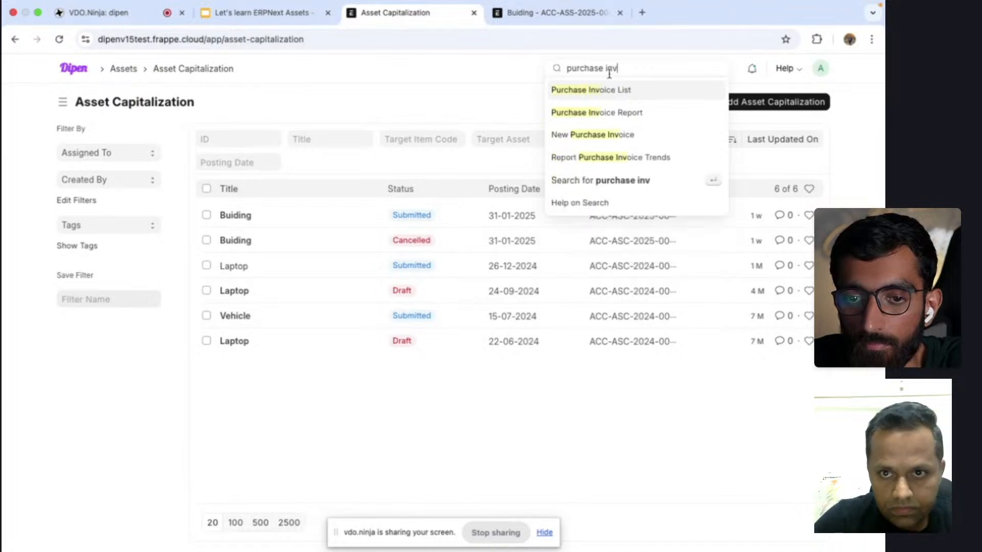
pyautogui.click(611, 95)
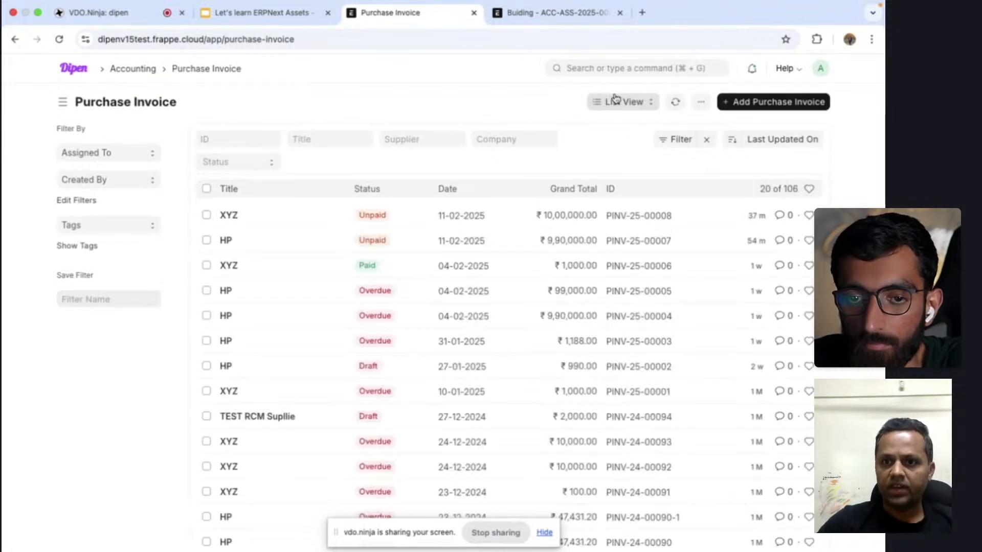
pyautogui.click(773, 109)
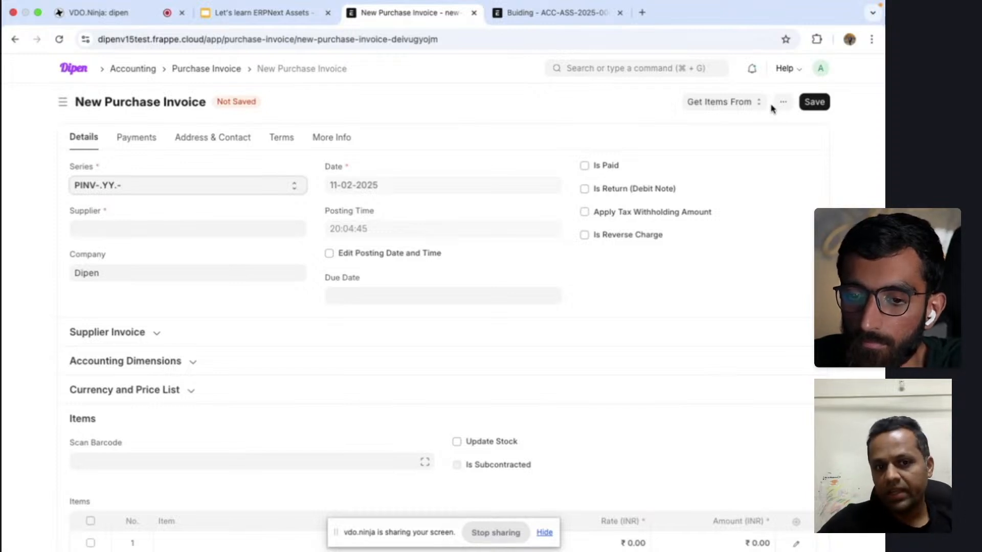
pyautogui.click(188, 232)
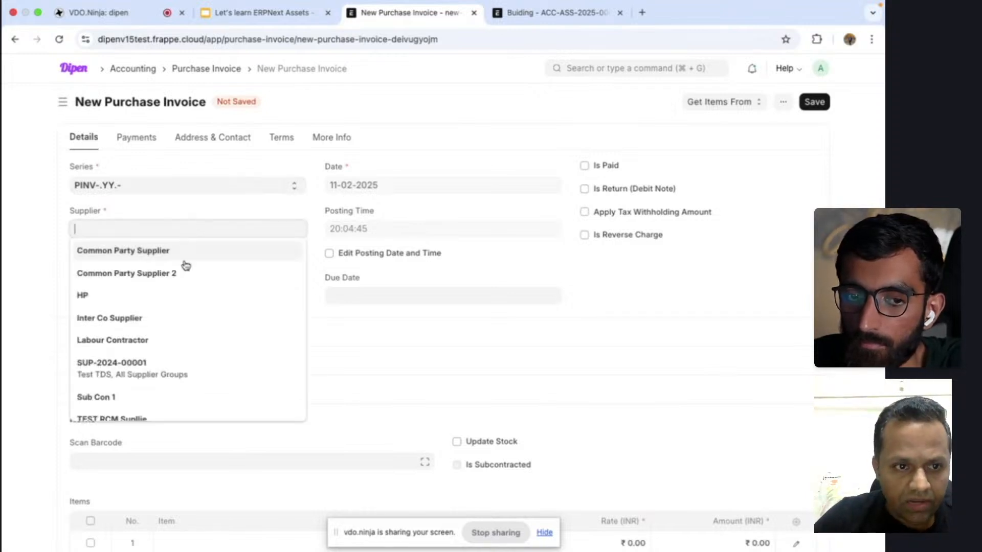
pyautogui.scroll(-4, 187, 286)
pyautogui.click(160, 386)
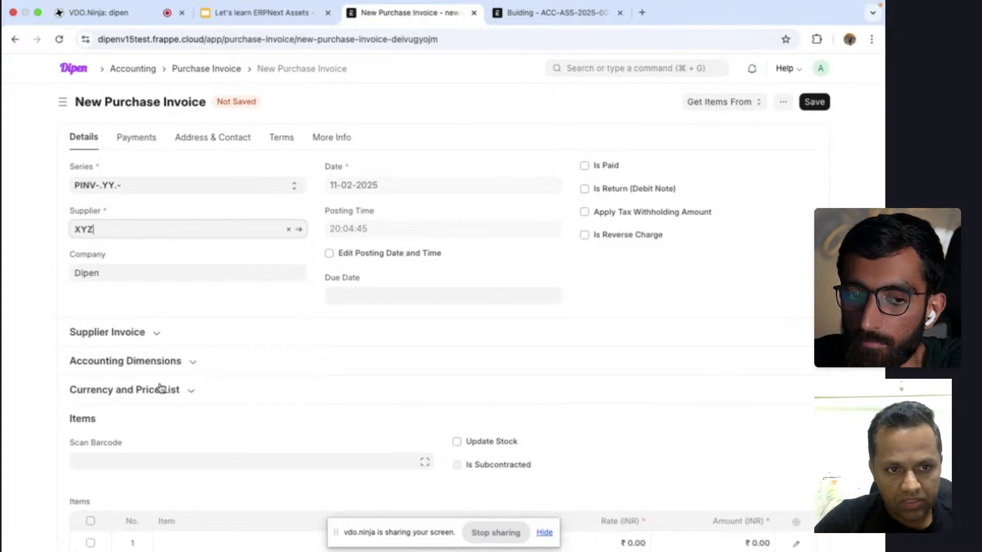
# Add Service Item and Battery as the first two rows of the purchase invoice's items table.
pyautogui.scroll(-5, 213, 344)
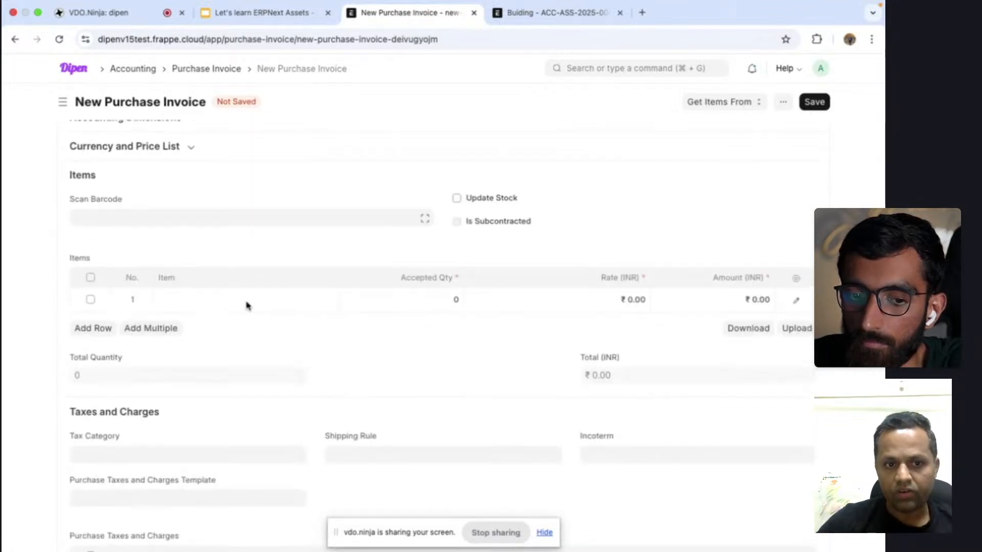
pyautogui.click(247, 301)
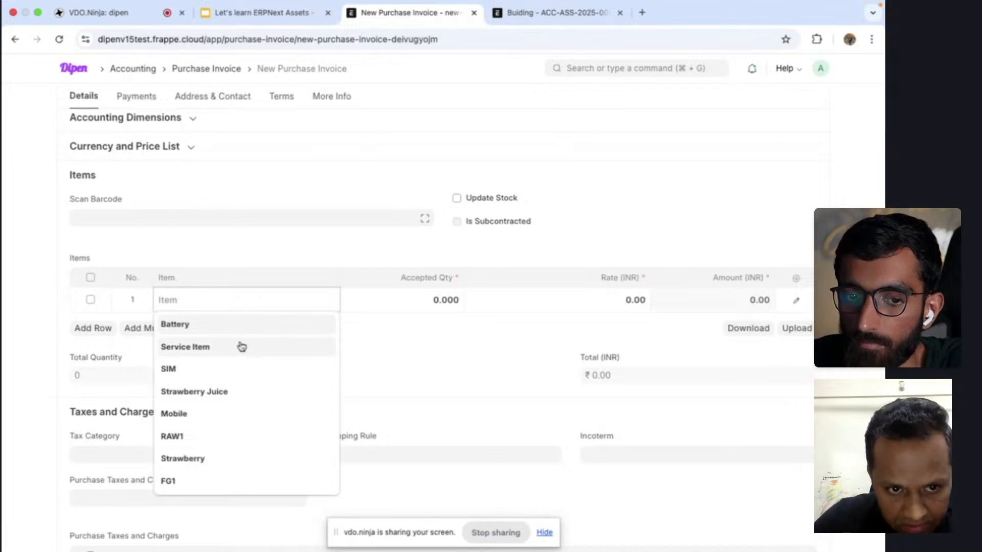
pyautogui.click(240, 345)
pyautogui.click(99, 333)
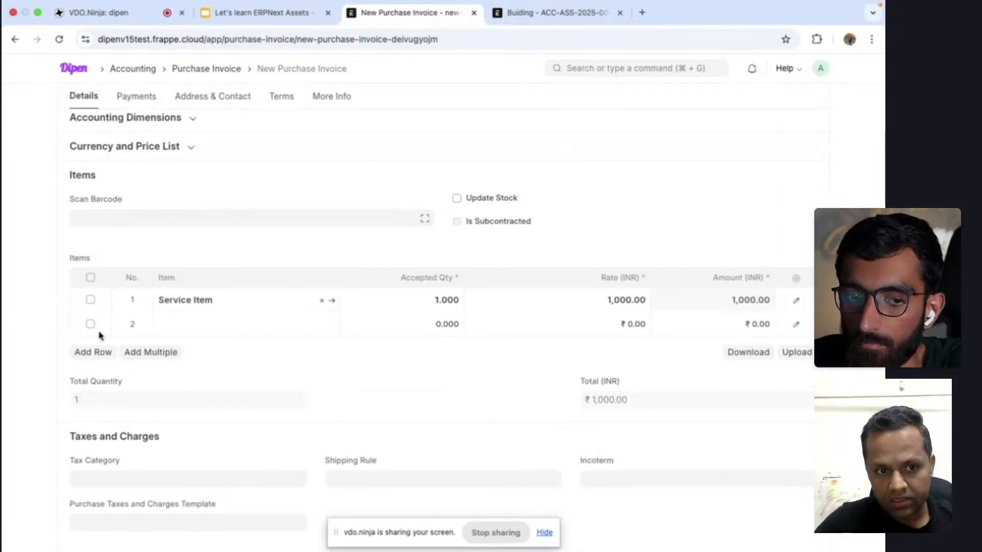
pyautogui.click(163, 328)
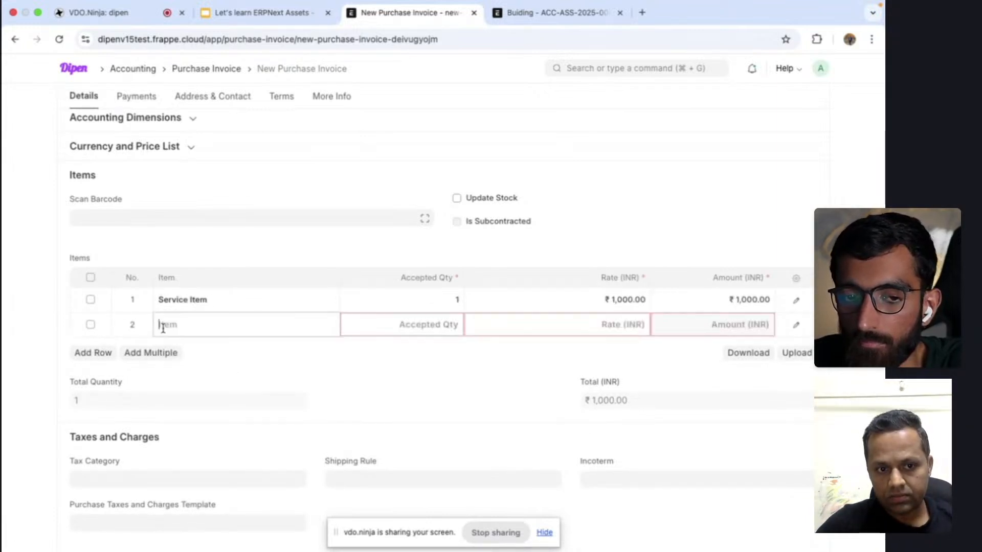
pyautogui.click(194, 351)
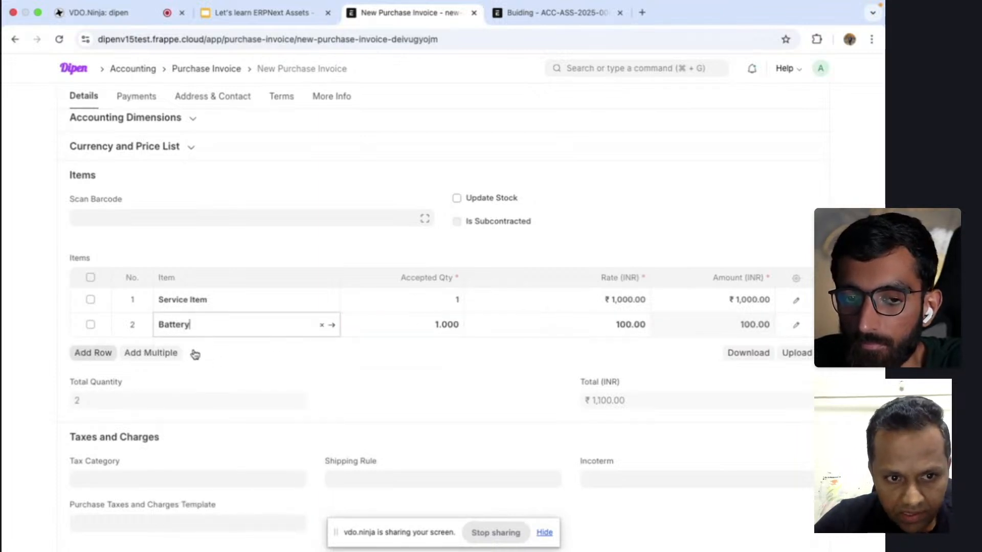
# Add ACC Cement Bags as a third item row and delete the Battery row from the invoice.
pyautogui.click(93, 352)
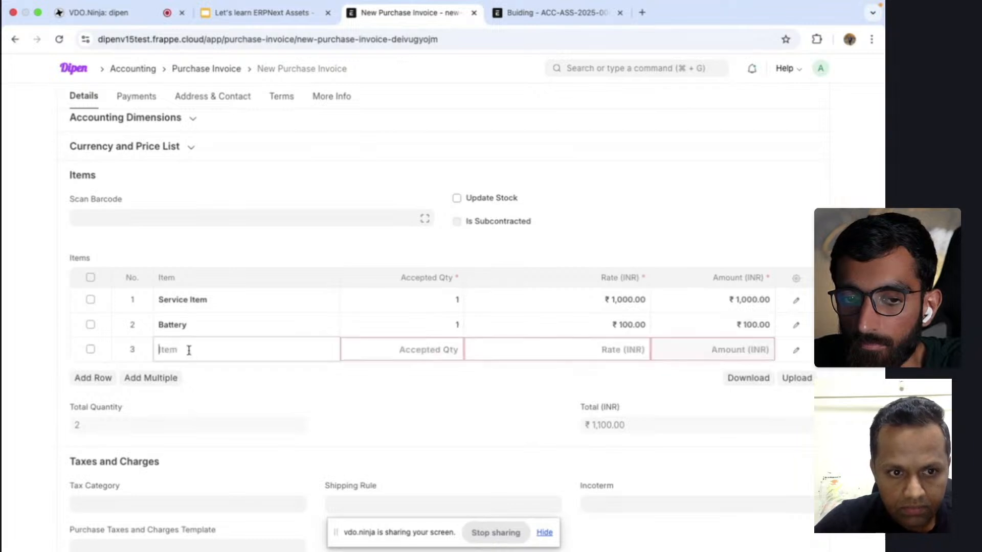
pyautogui.write('ceme')
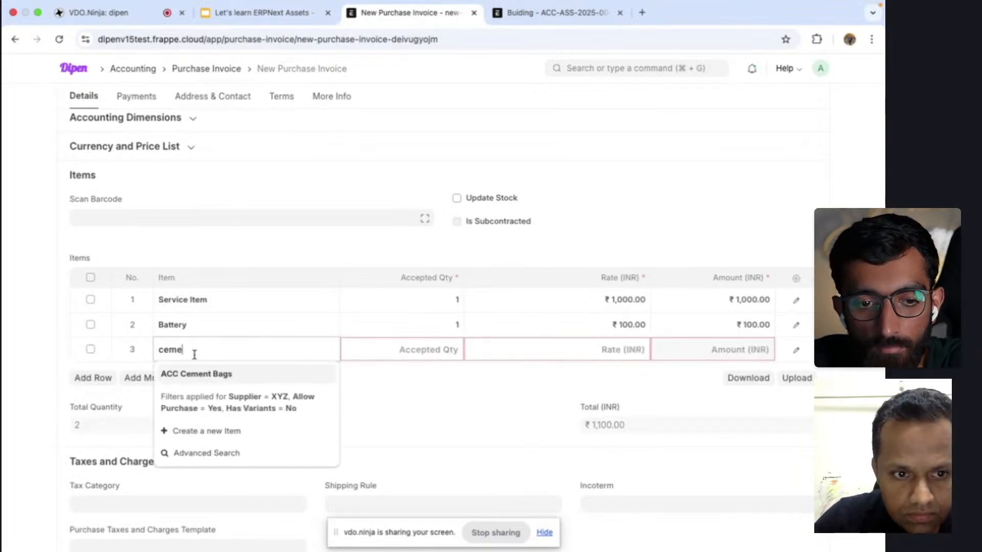
pyautogui.click(215, 375)
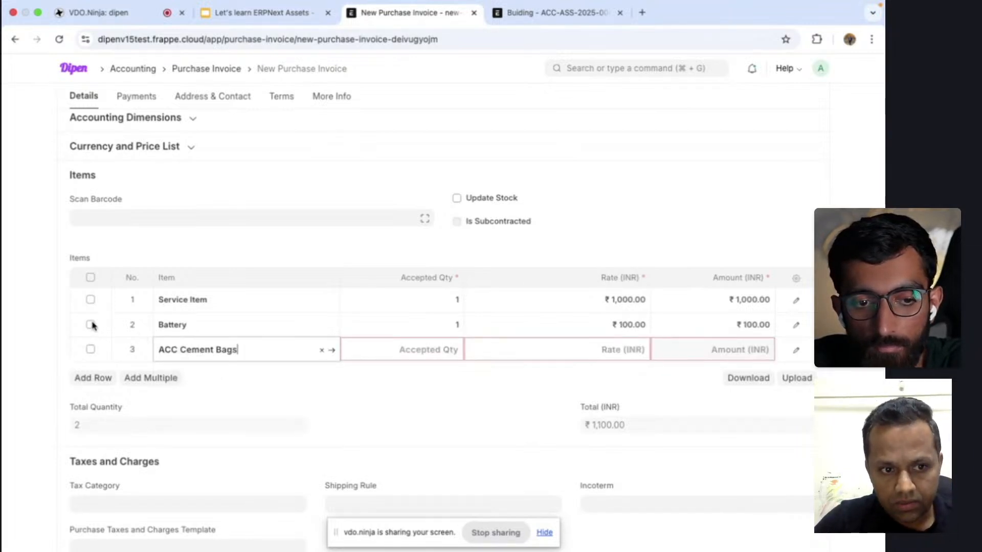
pyautogui.click(91, 324)
pyautogui.click(98, 379)
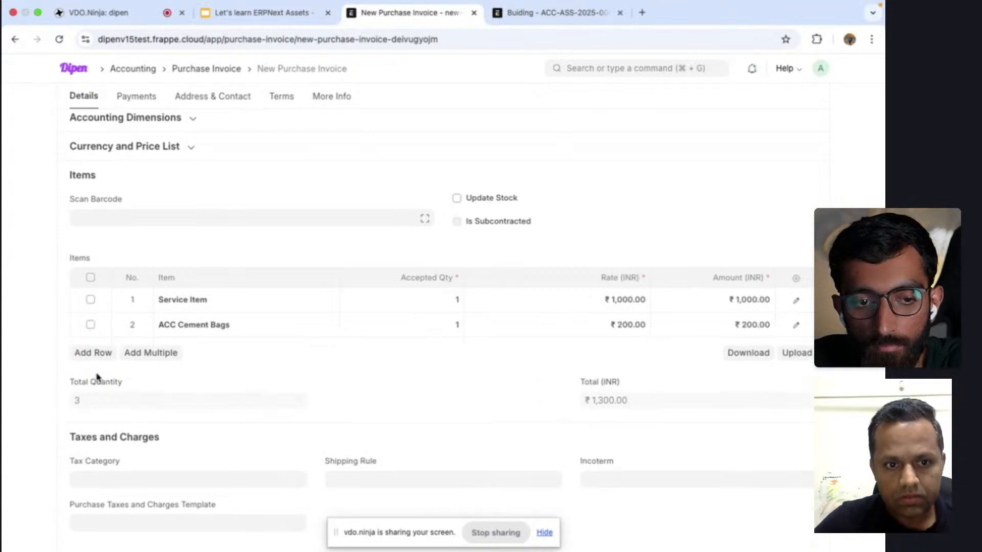
# Set the Service Item row's rate to 1,00,000 INR with a quantity of 1.
pyautogui.click(427, 303)
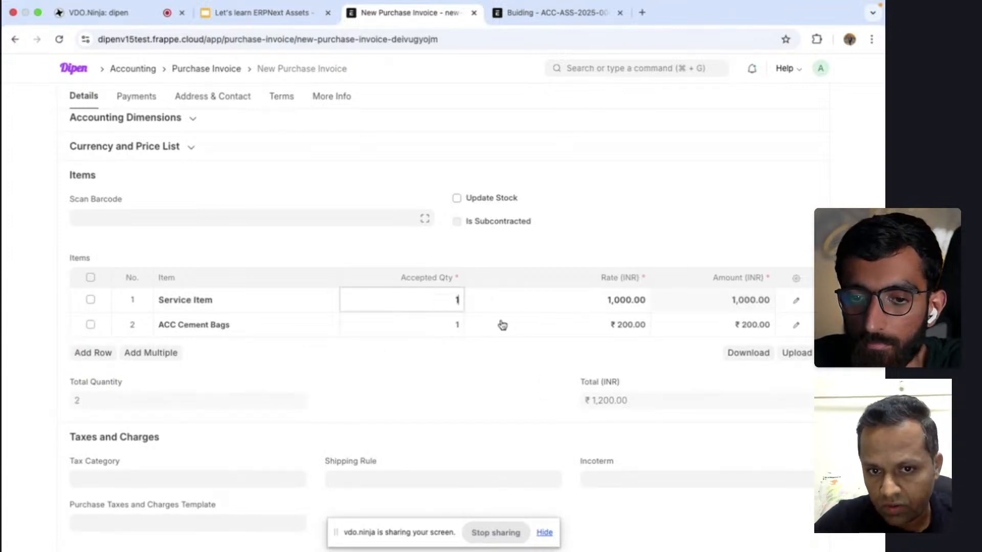
pyautogui.click(544, 298)
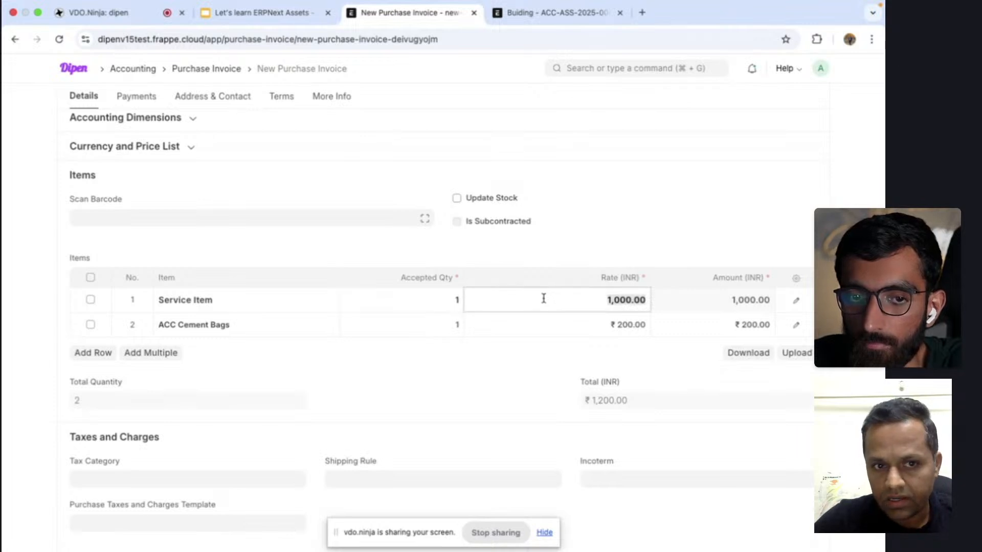
pyautogui.write('1')
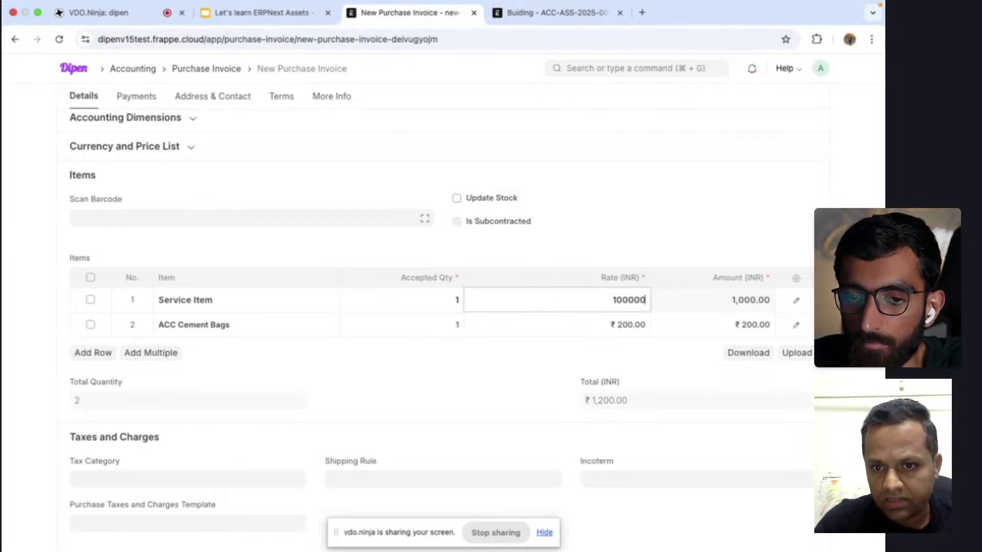
pyautogui.click(515, 351)
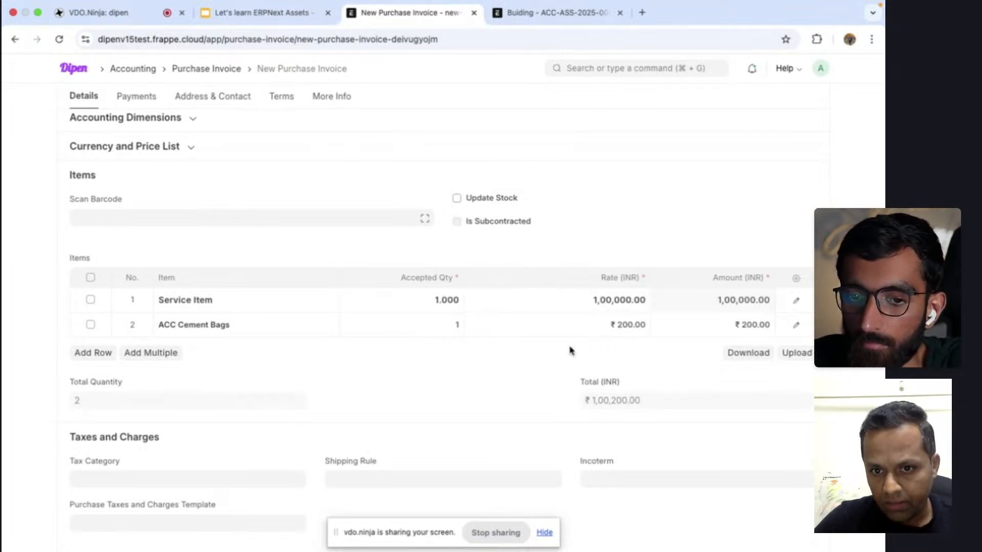
# Set the accepted quantity of the ACC Cement Bags row to 100, keeping its 200 INR rate.
pyautogui.click(440, 327)
pyautogui.write('1')
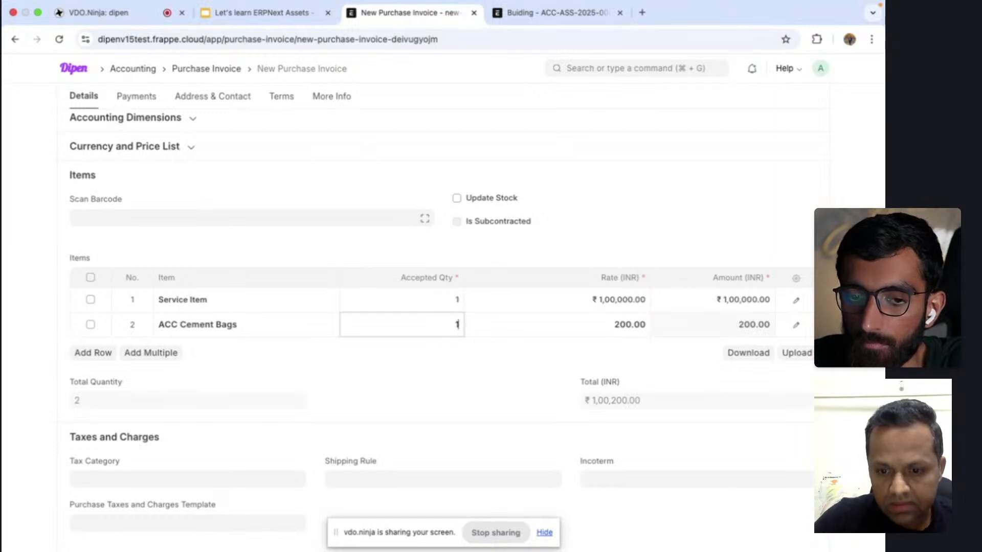
pyautogui.write('00')
pyautogui.click(563, 326)
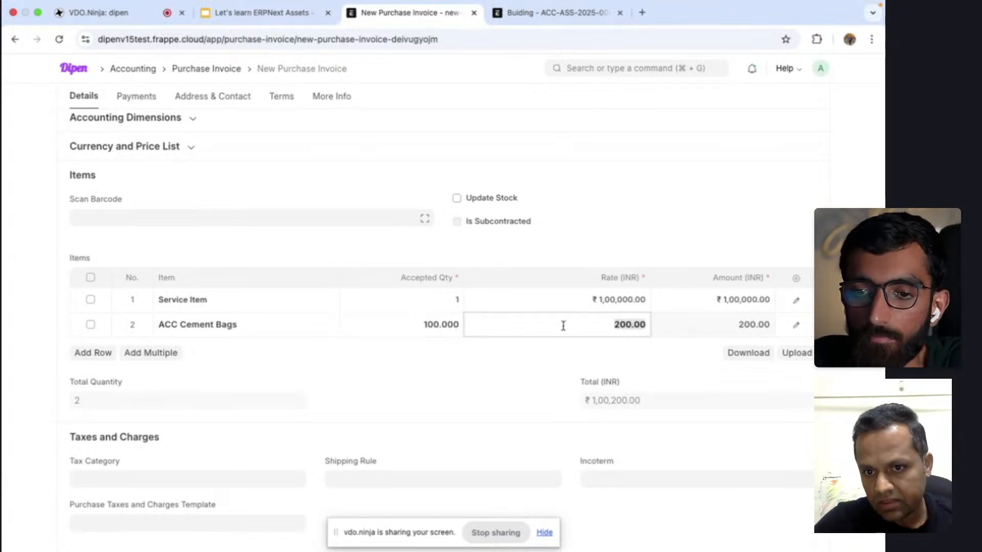
pyautogui.click(540, 377)
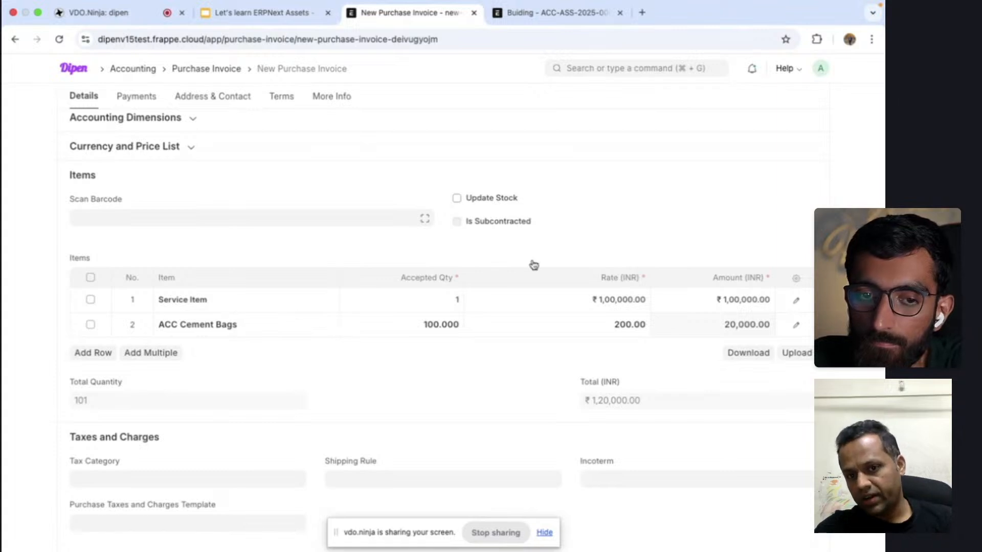
# Link the Service Item row to WIP composite asset ACC-ASS-2025-00020 in its accounting details.
pyautogui.click(796, 304)
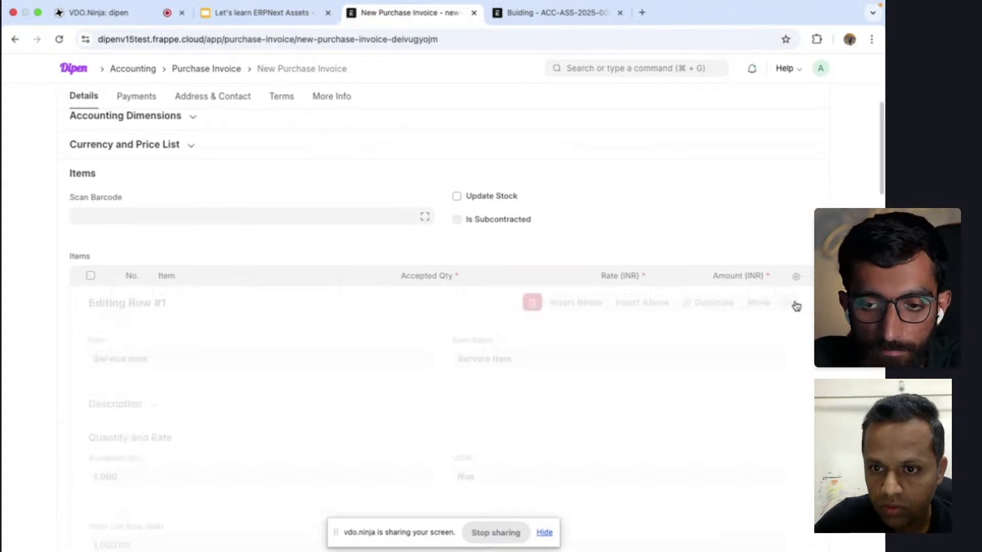
pyautogui.scroll(-6, 530, 284)
pyautogui.scroll(-4, 532, 306)
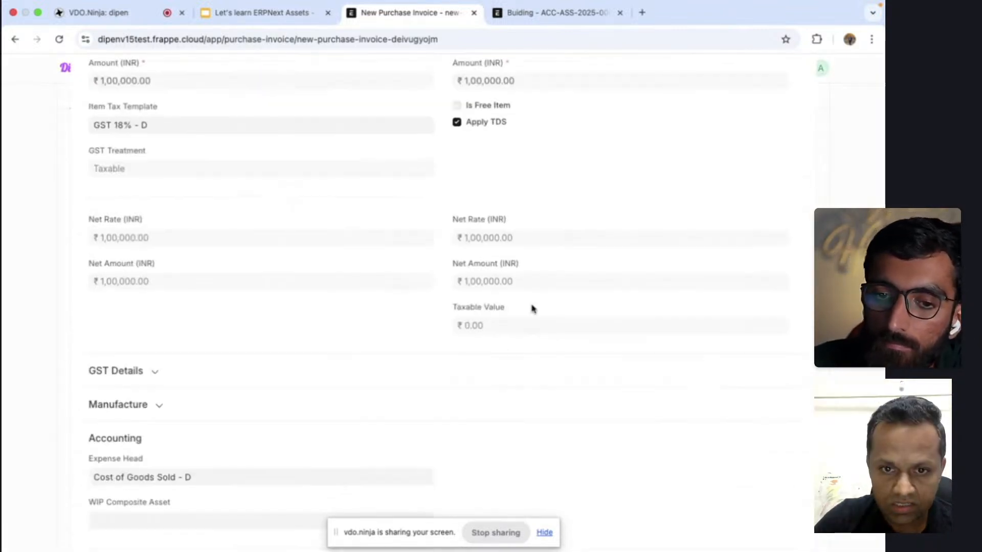
pyautogui.scroll(9, 532, 307)
pyautogui.scroll(-5, 532, 307)
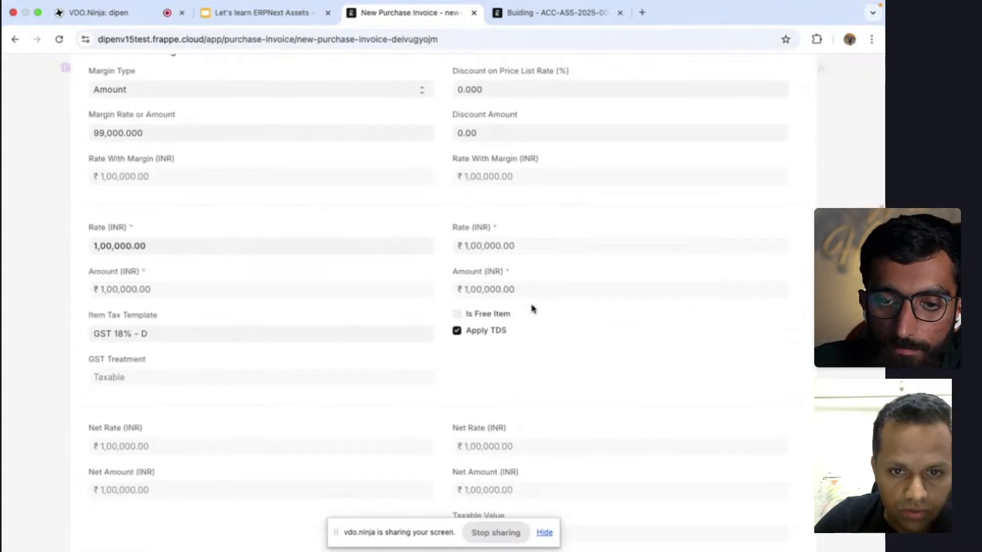
pyautogui.scroll(-5, 532, 309)
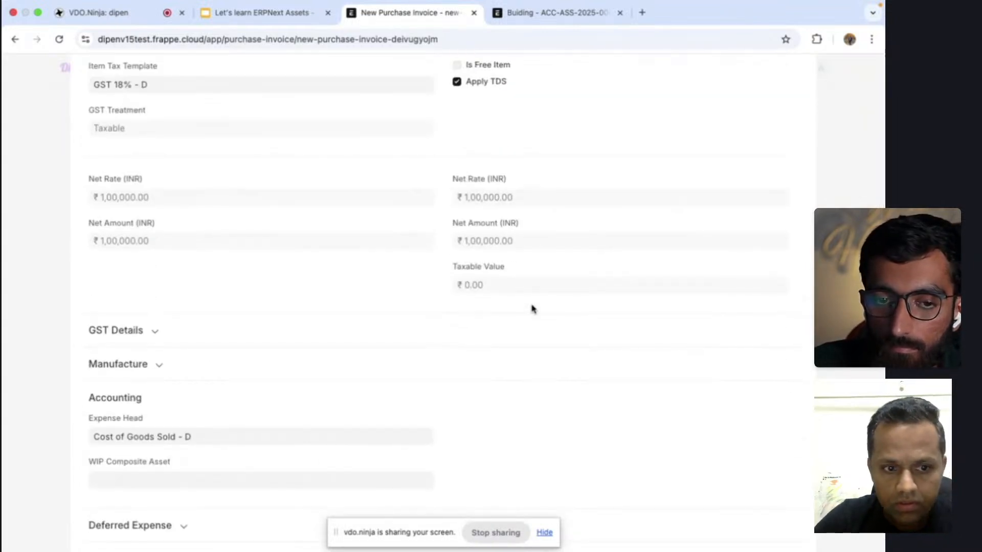
pyautogui.scroll(-2, 532, 309)
pyautogui.click(147, 385)
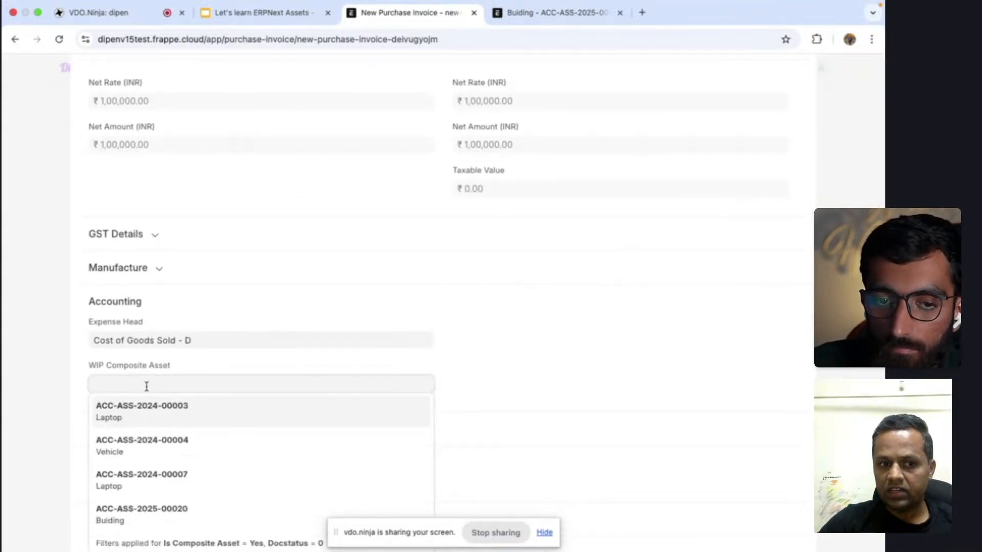
pyautogui.write('ACC-ASS-2025-00020')
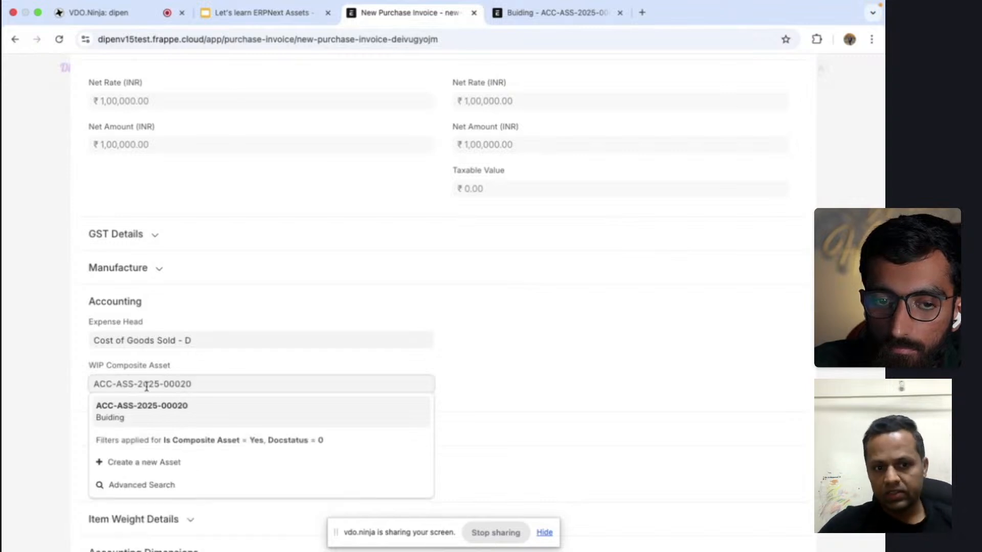
pyautogui.click(198, 411)
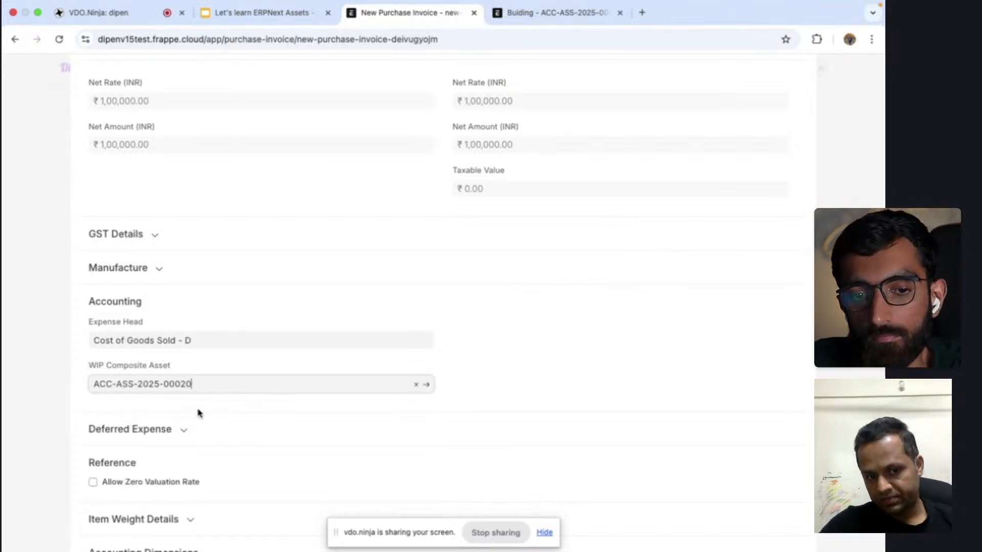
pyautogui.scroll(20, 199, 413)
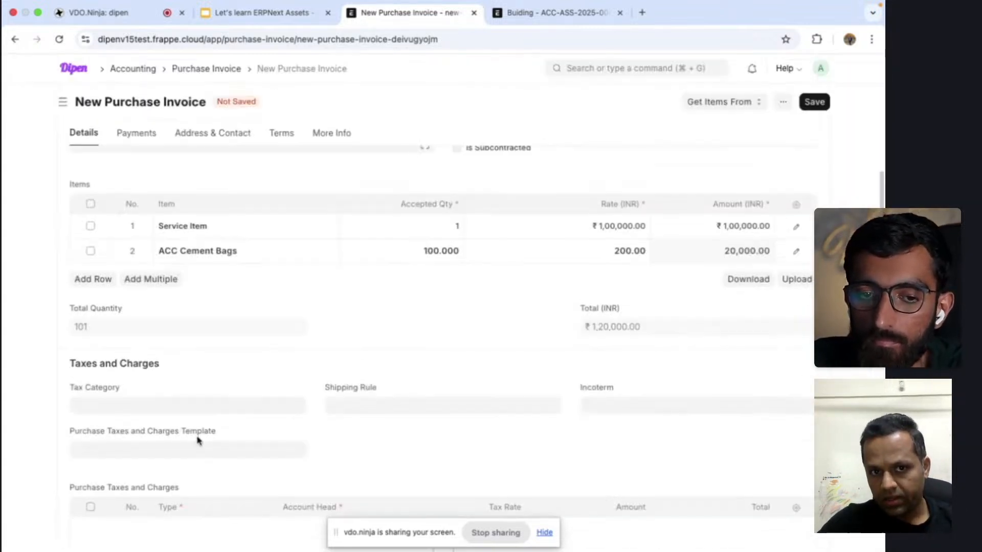
# Assign ACC-ASS-2025-00020 as the WIP composite asset for the ACC Cement Bags row and close the row's details.
pyautogui.scroll(-3, 199, 441)
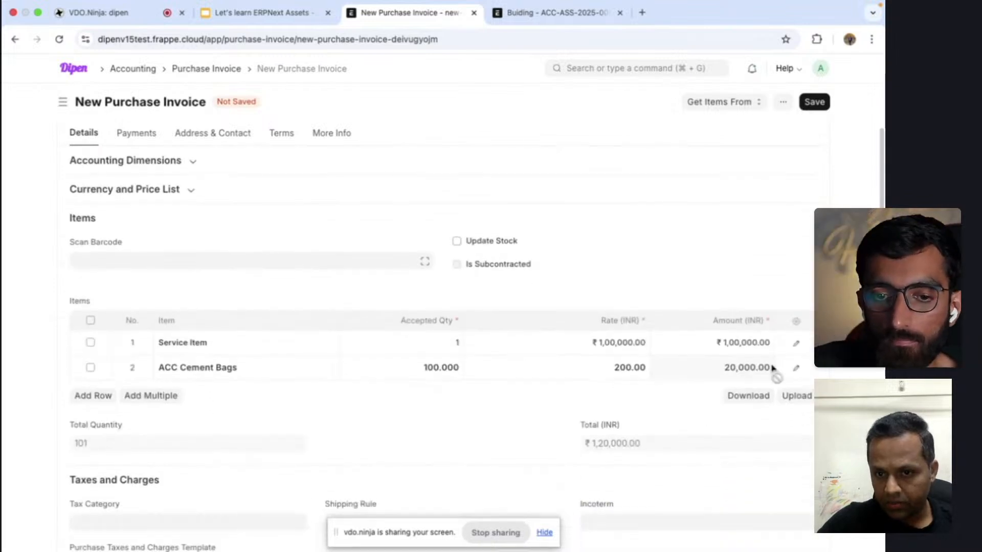
pyautogui.click(795, 369)
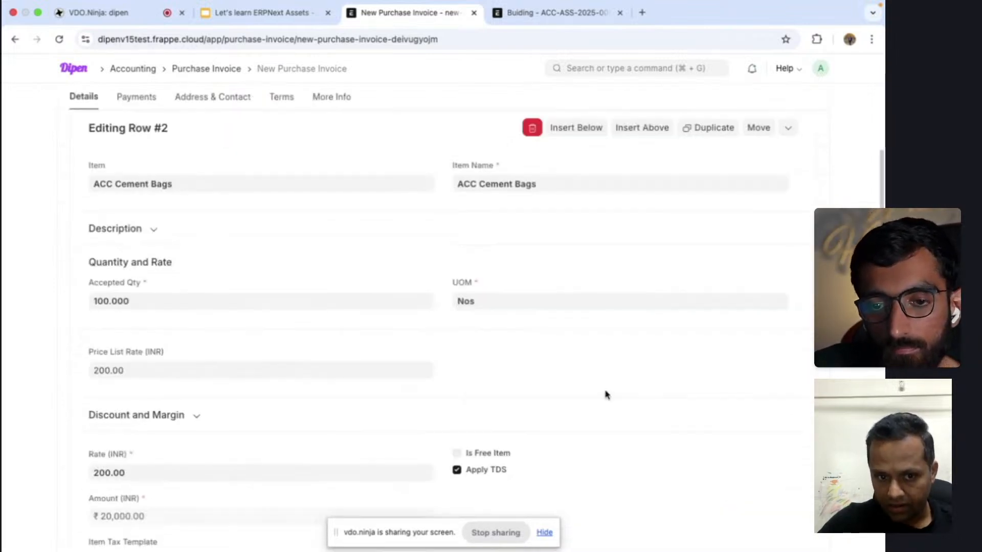
pyautogui.scroll(-10, 605, 395)
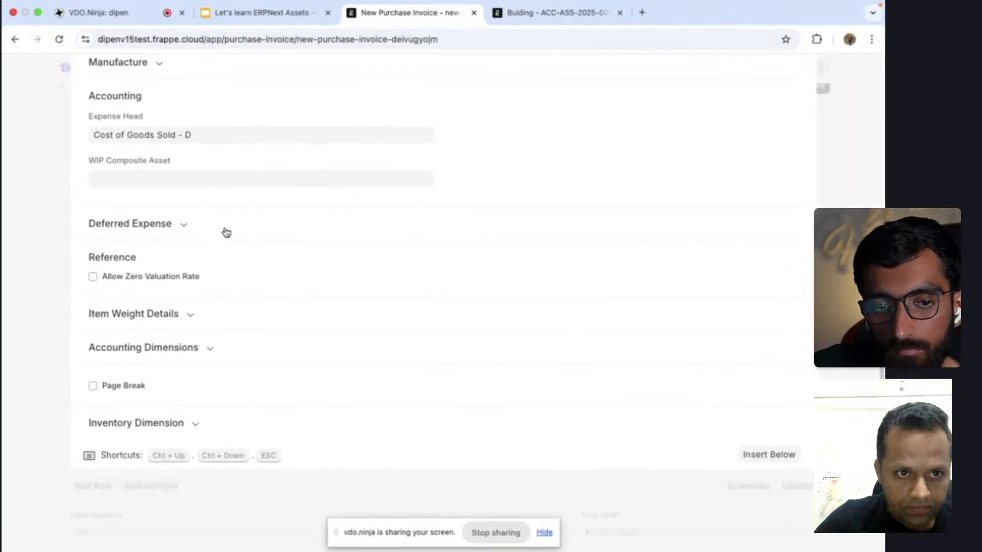
pyautogui.click(193, 184)
pyautogui.write('ACC-ASS-2025-00020')
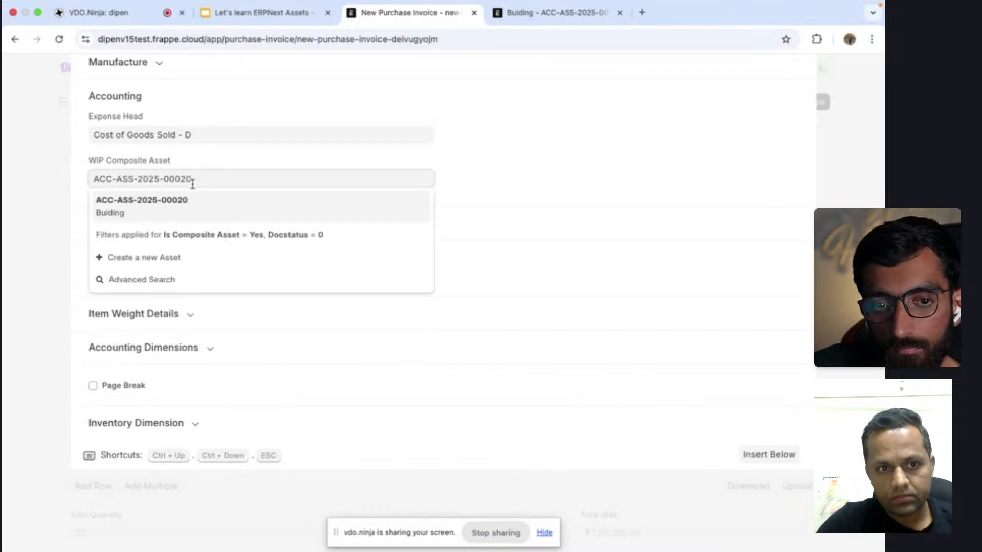
pyautogui.click(198, 207)
pyautogui.scroll(10, 198, 207)
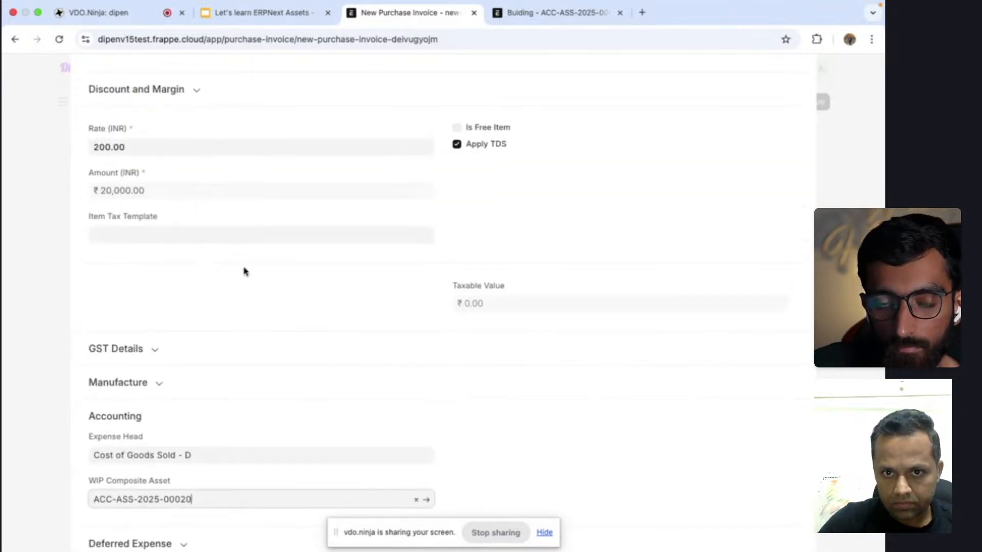
pyautogui.scroll(10, 265, 322)
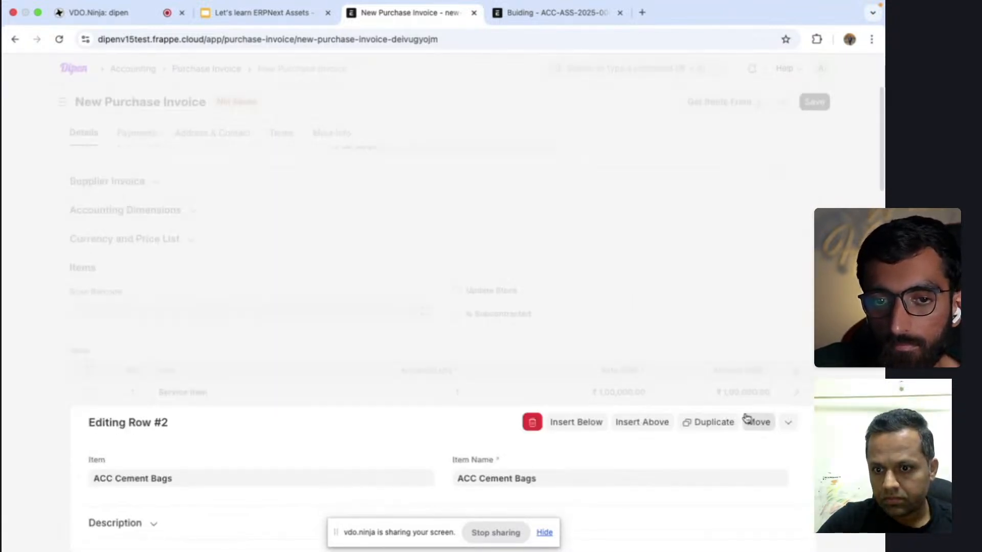
pyautogui.click(785, 425)
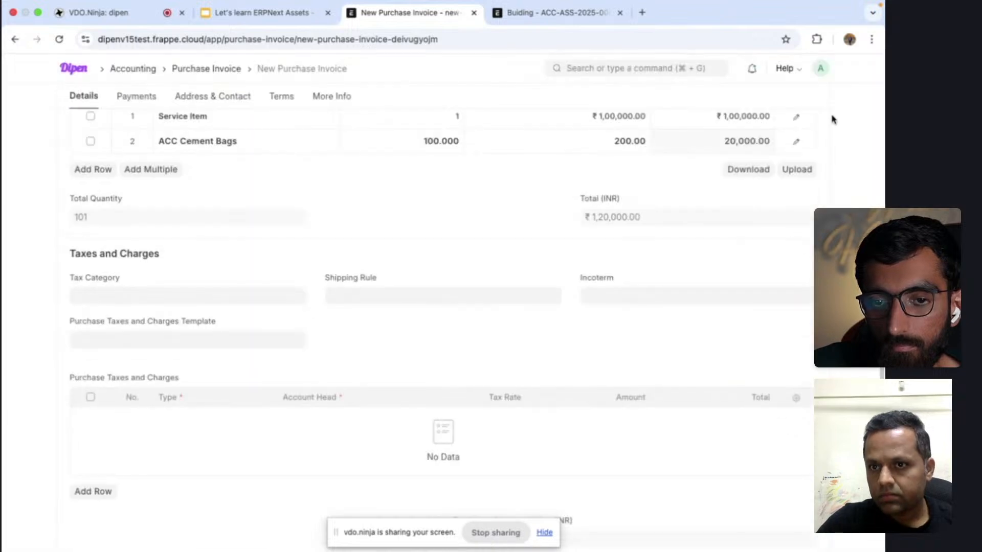
# Save the purchase invoice as a draft and dismiss the expense head notice.
pyautogui.scroll(3, 793, 161)
pyautogui.scroll(4, 800, 143)
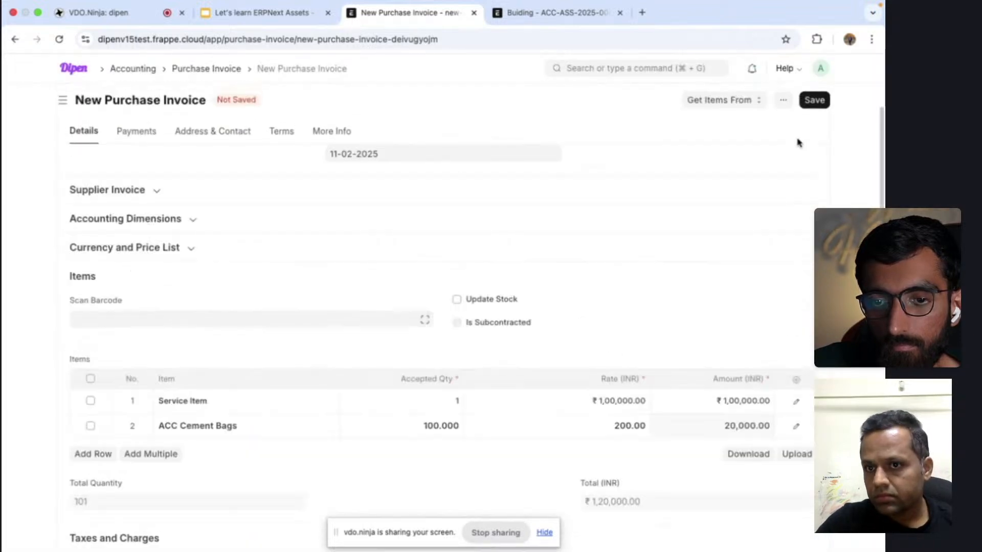
pyautogui.click(820, 110)
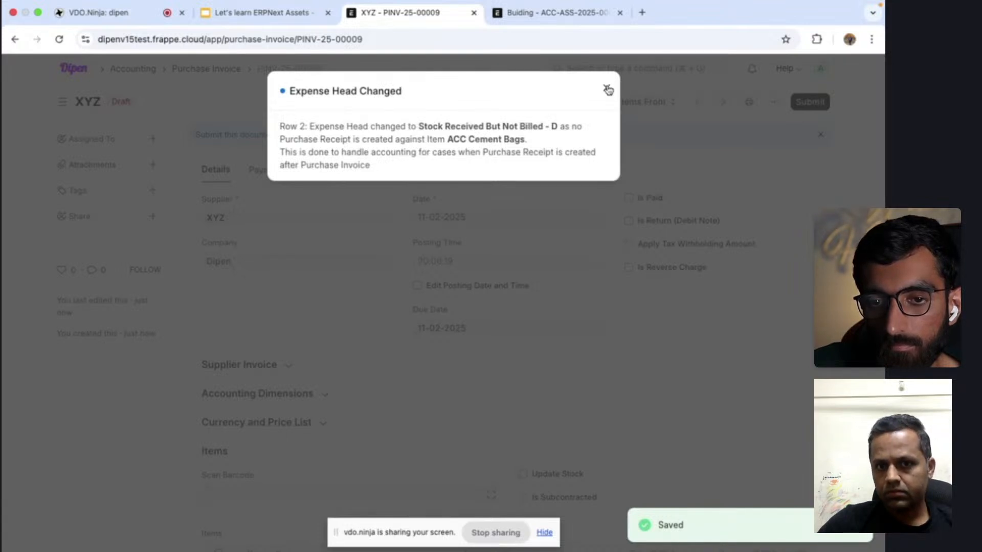
pyautogui.click(608, 90)
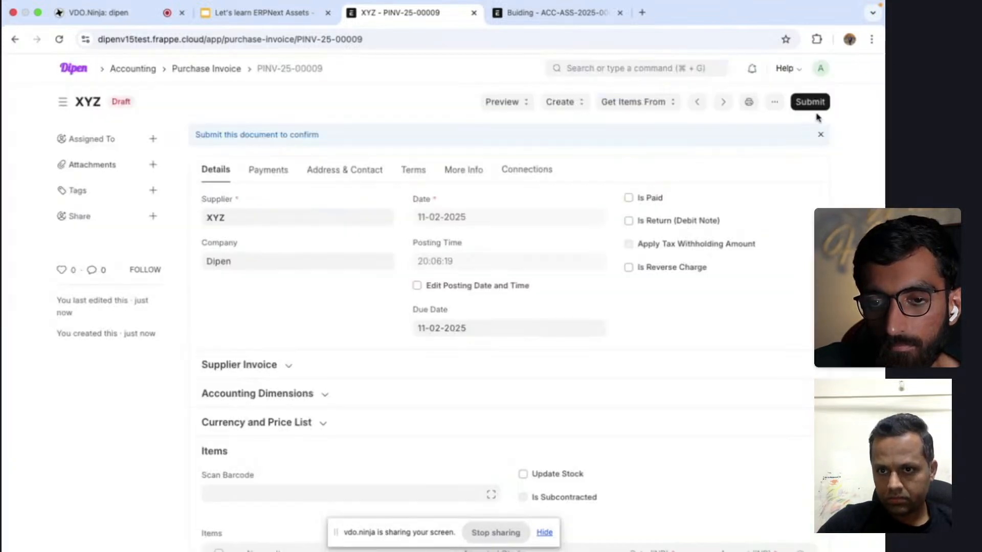
# Enable Update Stock on the draft purchase invoice.
pyautogui.scroll(-3, 683, 283)
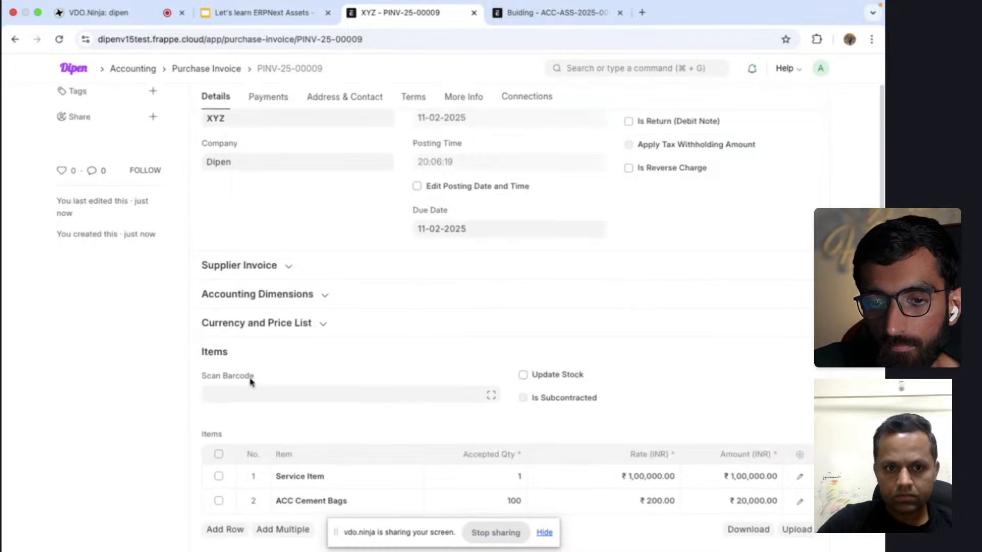
pyautogui.scroll(-2, 251, 381)
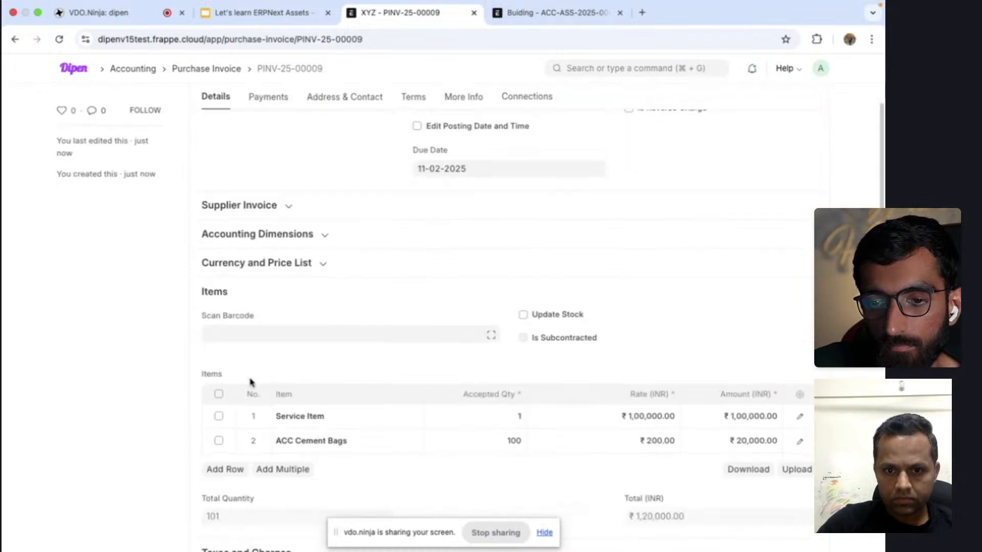
pyautogui.click(523, 316)
pyautogui.scroll(5, 640, 246)
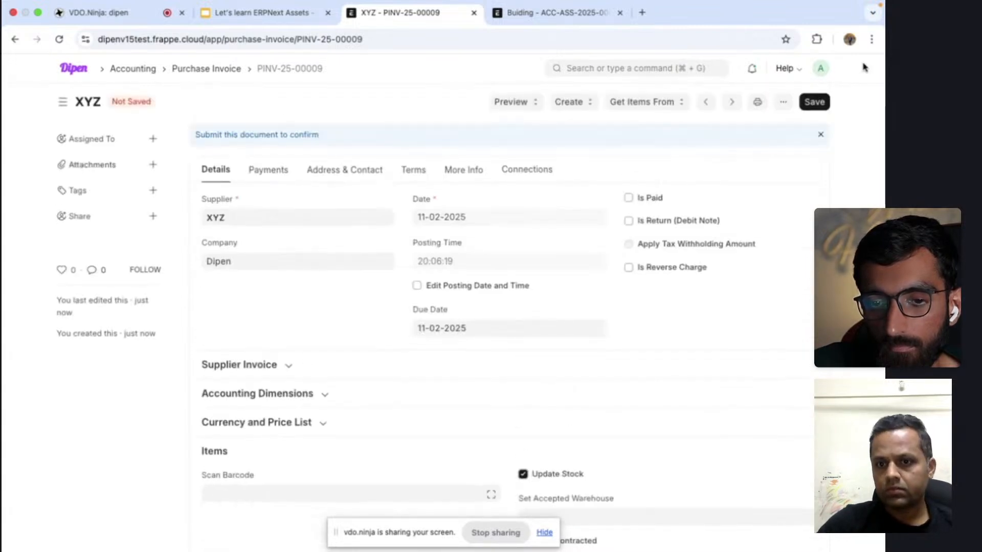
# Save the updated purchase invoice and submit it permanently.
pyautogui.click(813, 109)
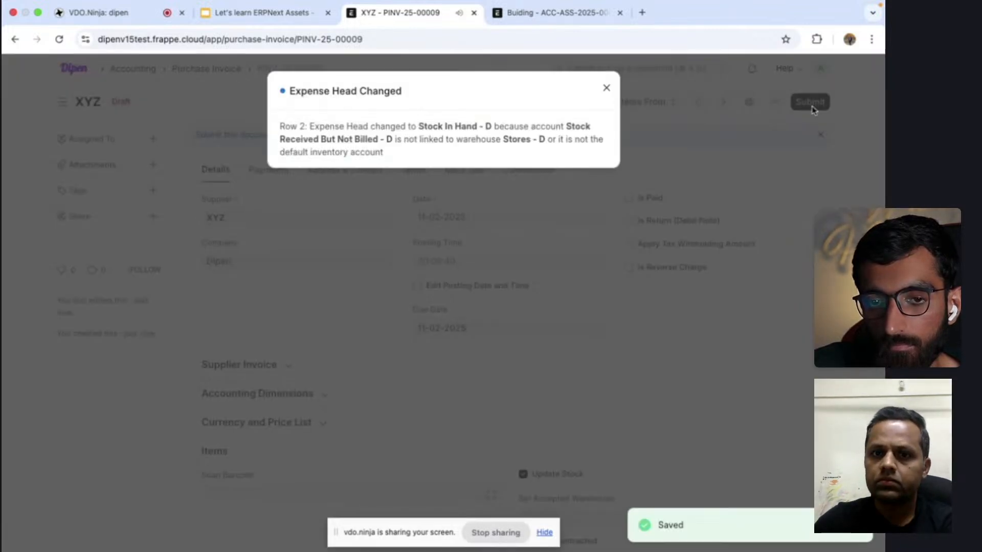
pyautogui.click(607, 90)
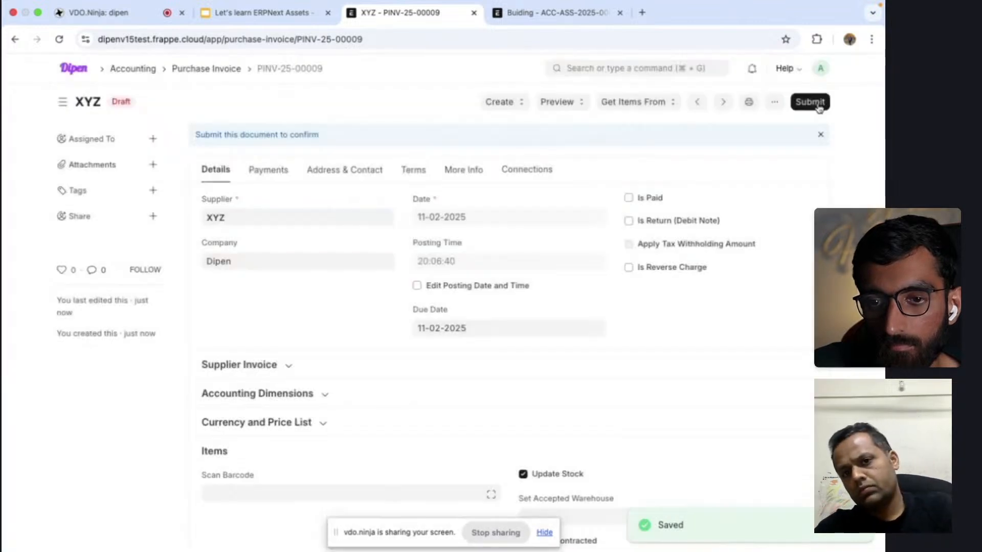
pyautogui.click(812, 102)
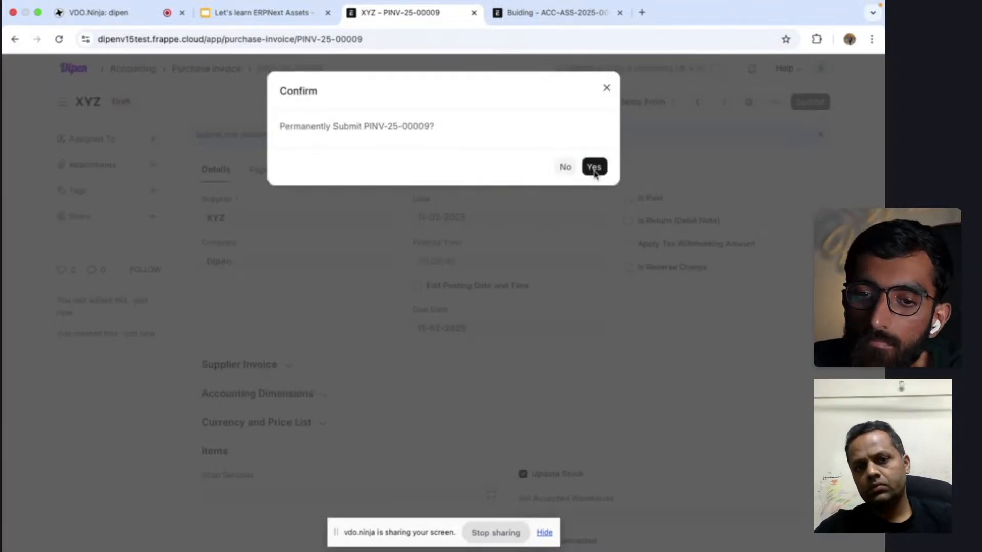
pyautogui.click(594, 167)
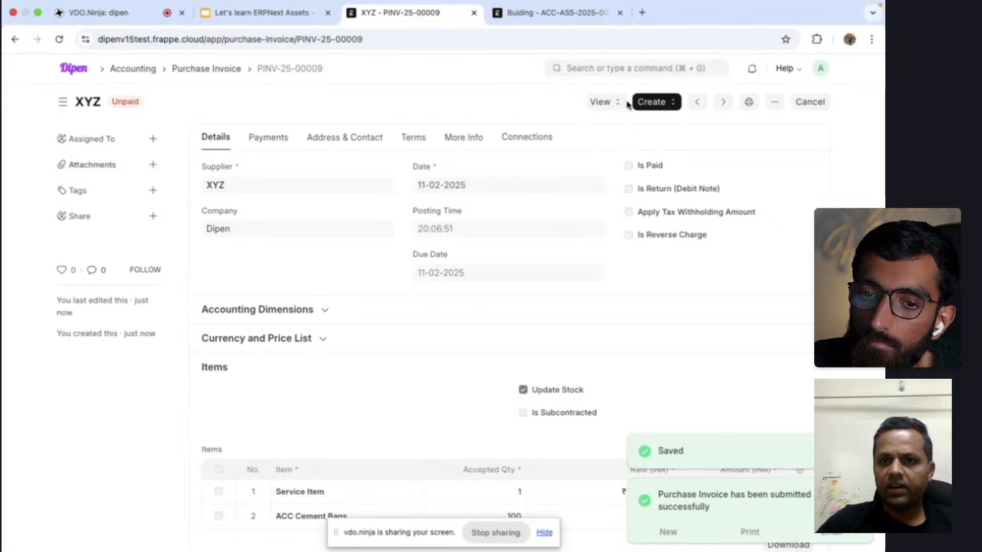
# View the submitted purchase invoice's accounting ledger to examine its debit and credit entries, and return to the invoice.
pyautogui.click(604, 103)
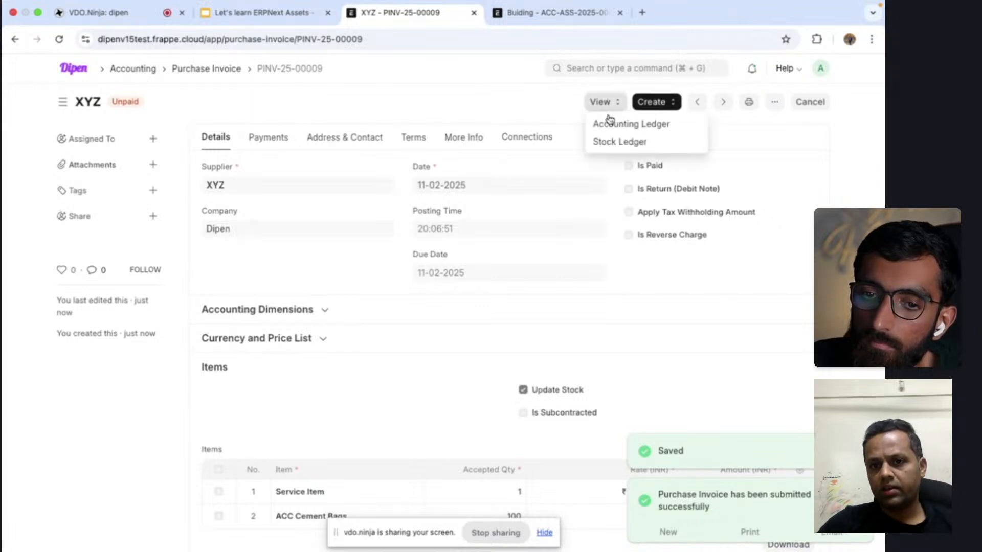
pyautogui.click(612, 126)
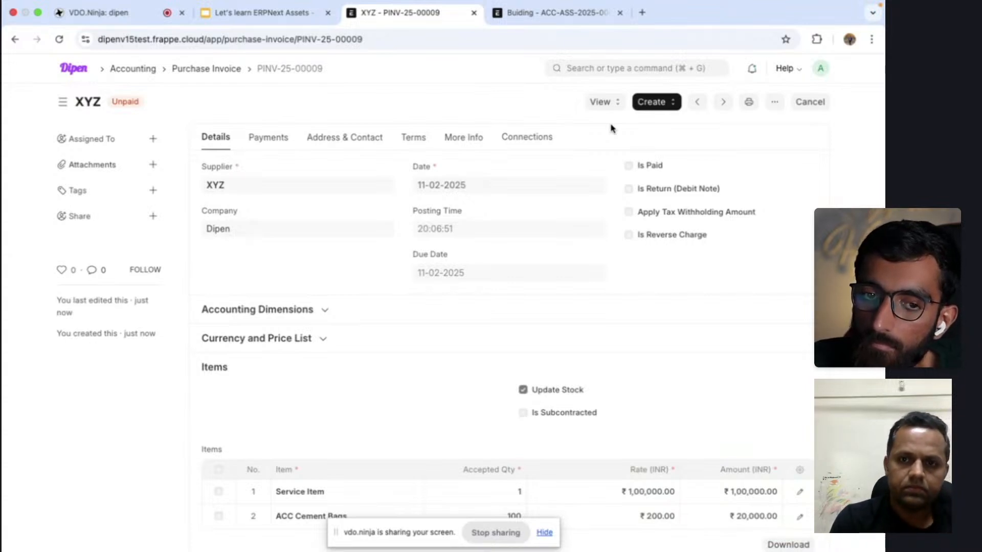
pyautogui.click(616, 104)
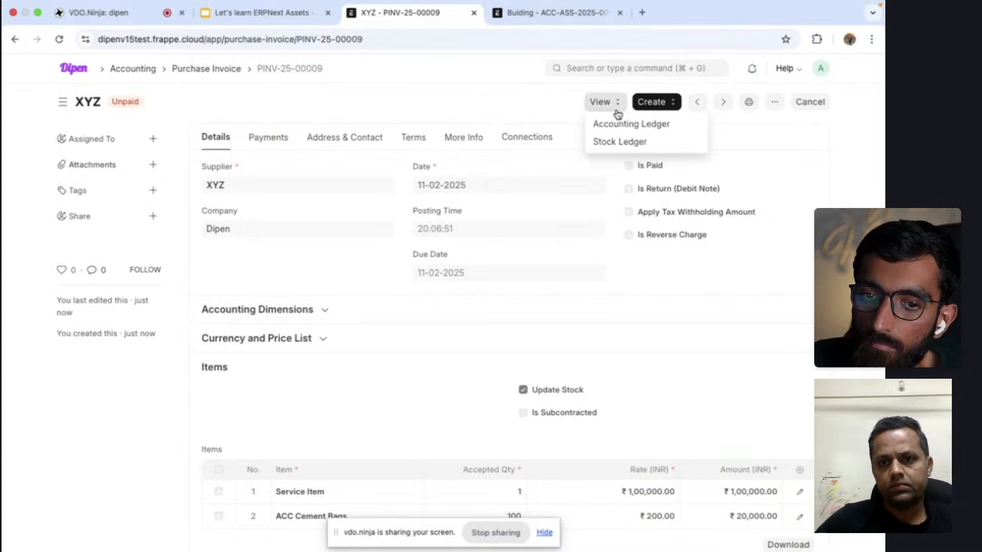
pyautogui.click(619, 127)
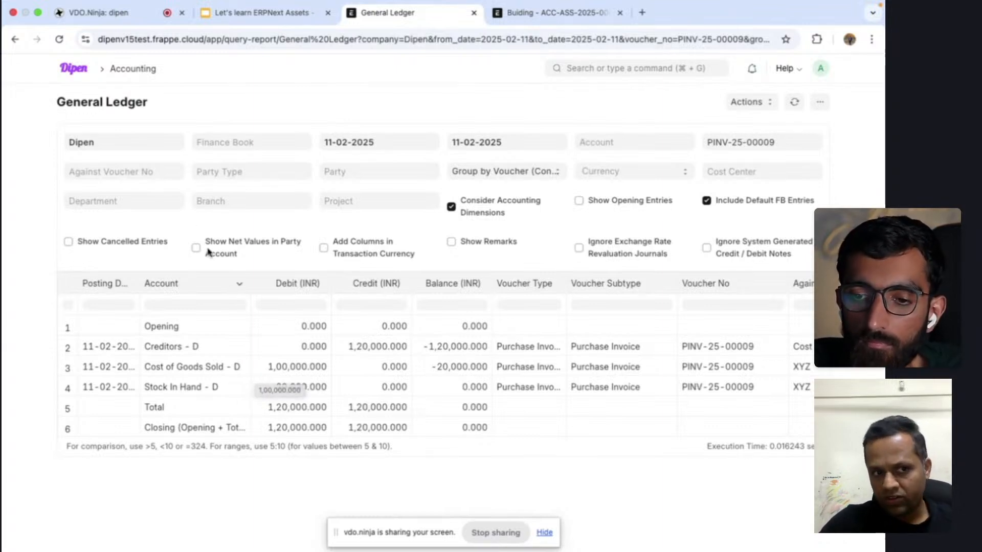
pyautogui.click(15, 41)
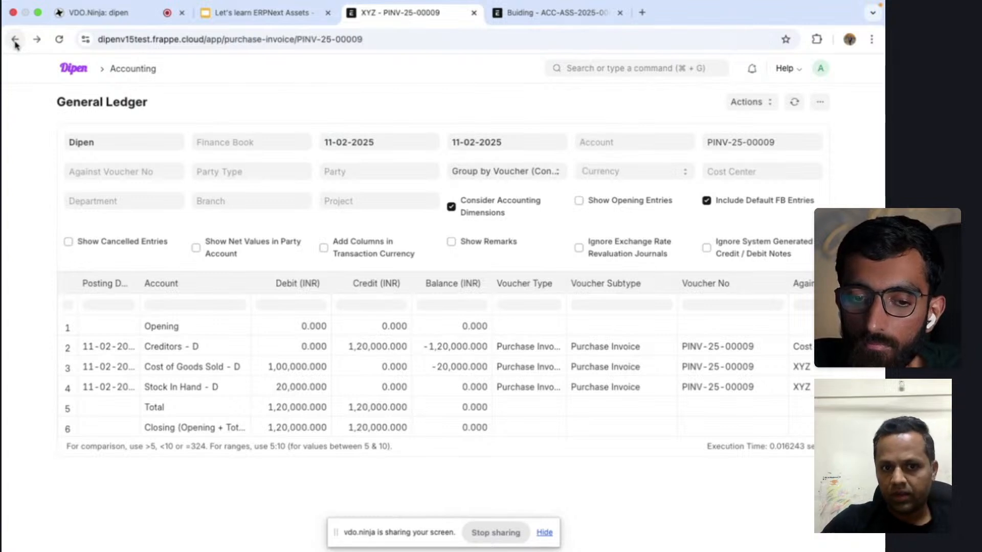
pyautogui.click(556, 14)
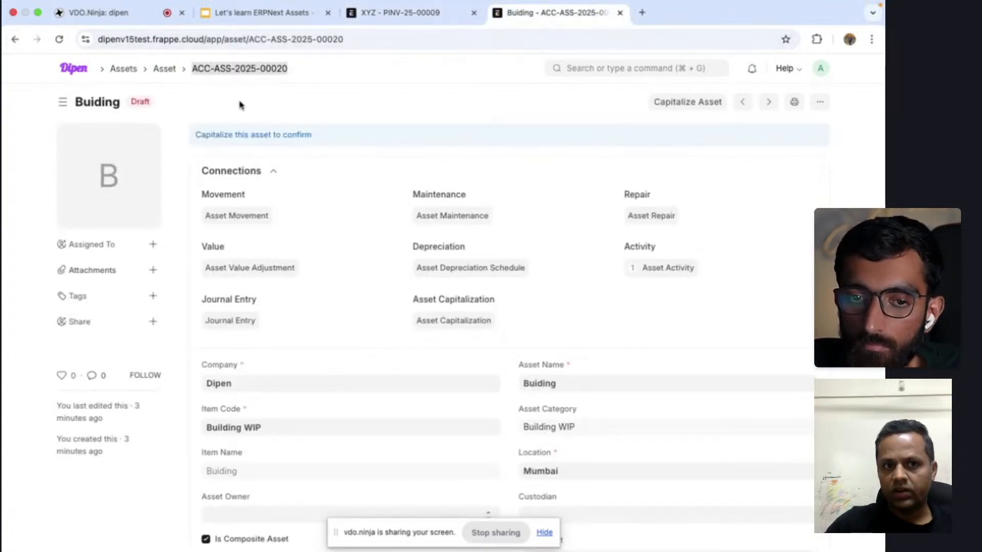
pyautogui.click(676, 105)
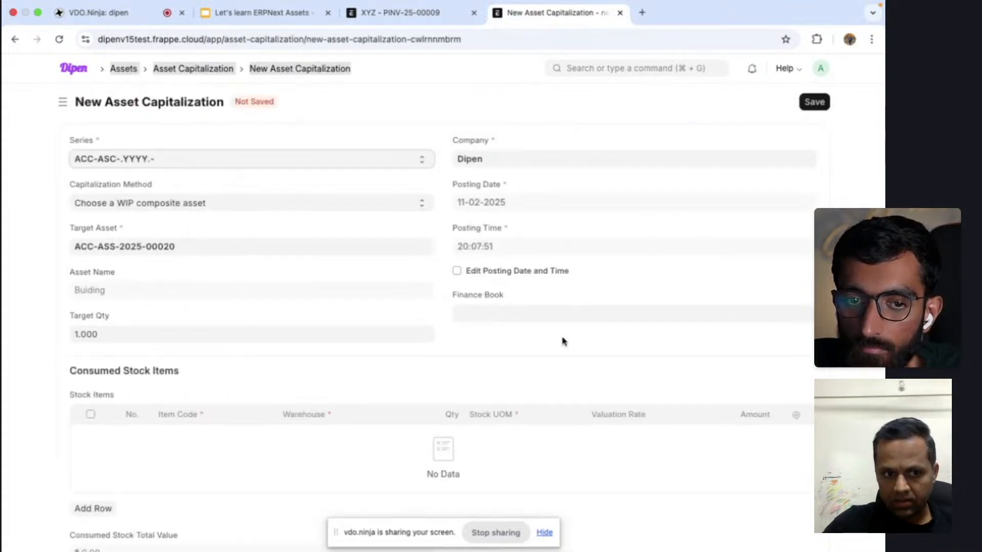
pyautogui.scroll(-2, 562, 341)
pyautogui.scroll(-10, 562, 341)
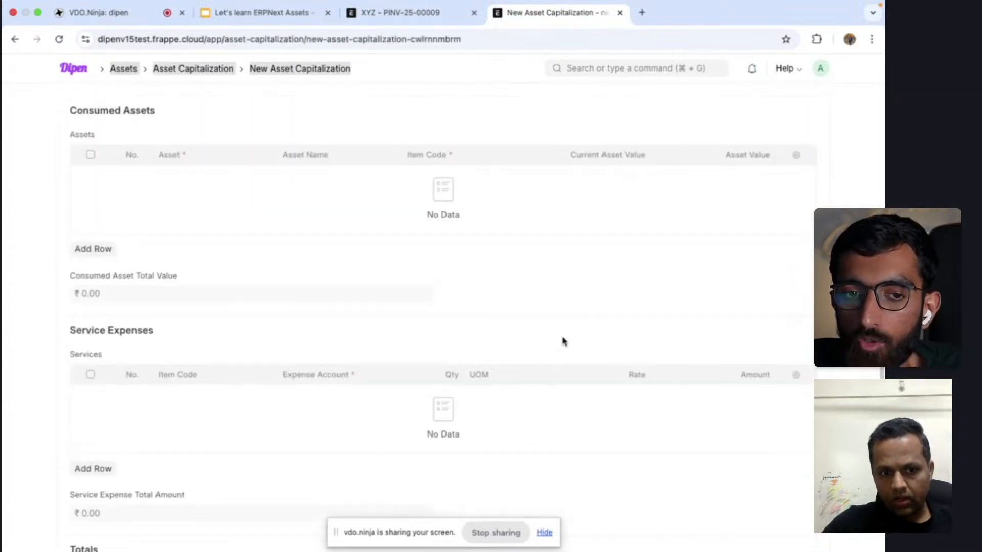
pyautogui.scroll(12, 562, 341)
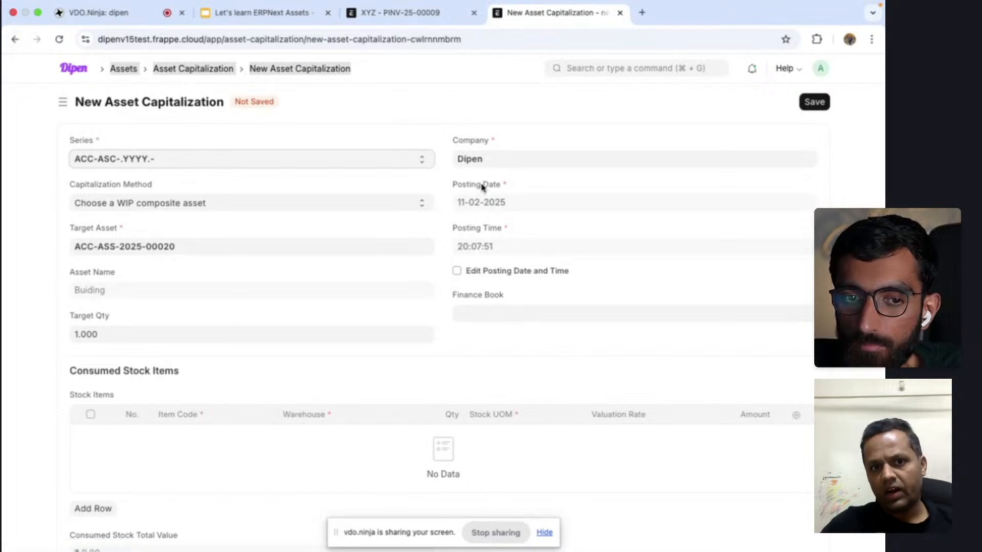
pyautogui.click(59, 40)
pyautogui.click(480, 223)
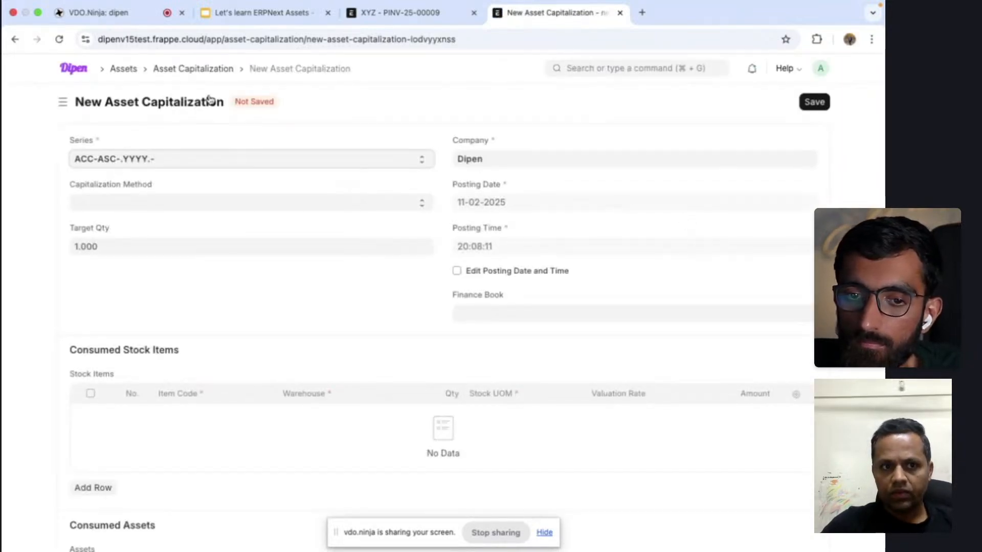
# Open the draft Buiding asset from the asset list and start a new asset capitalization for it.
pyautogui.click(126, 70)
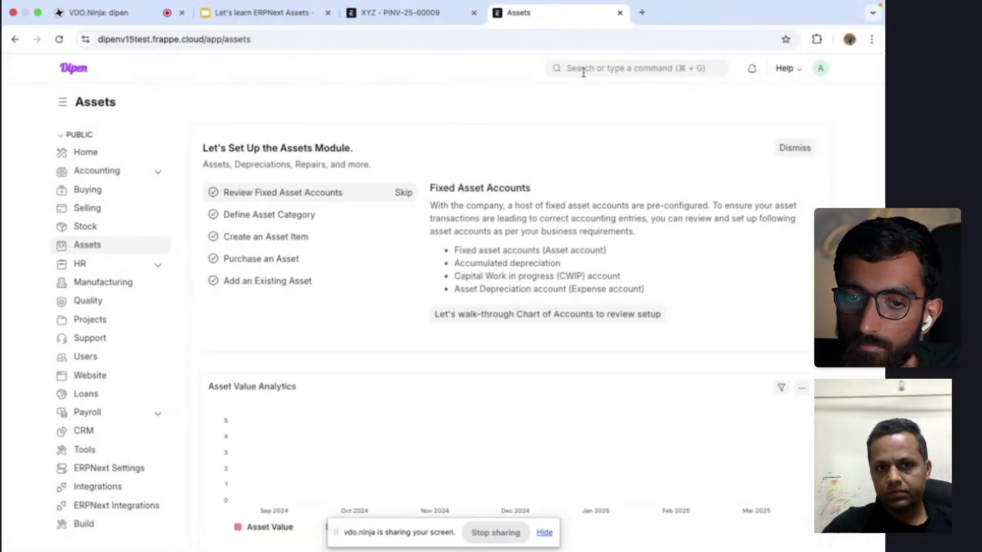
pyautogui.click(597, 62)
pyautogui.write('asset')
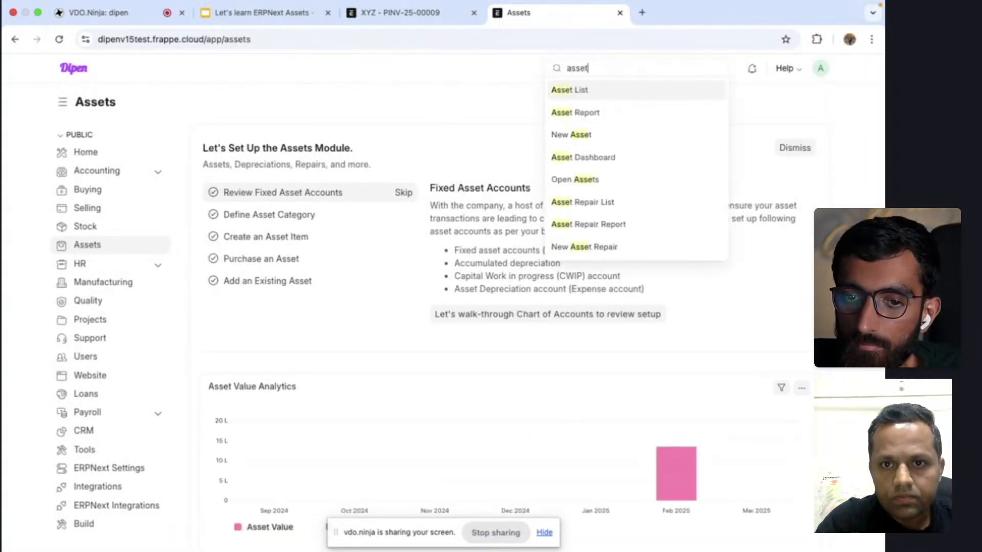
pyautogui.click(596, 92)
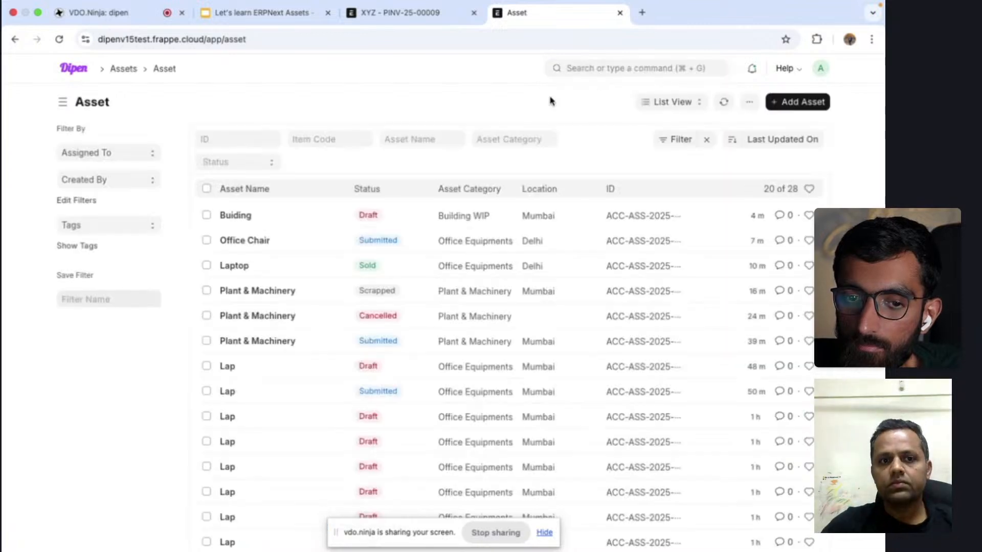
pyautogui.click(305, 221)
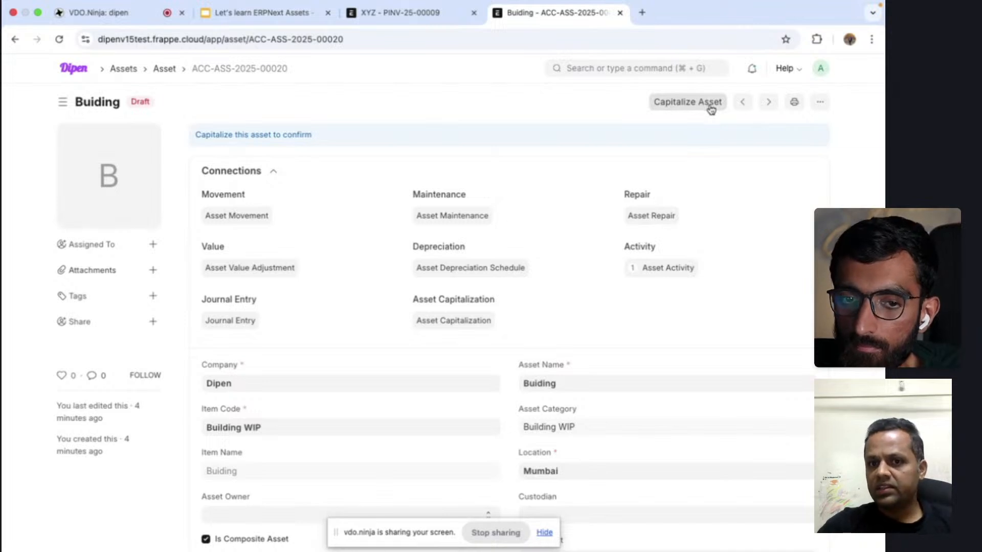
pyautogui.click(711, 105)
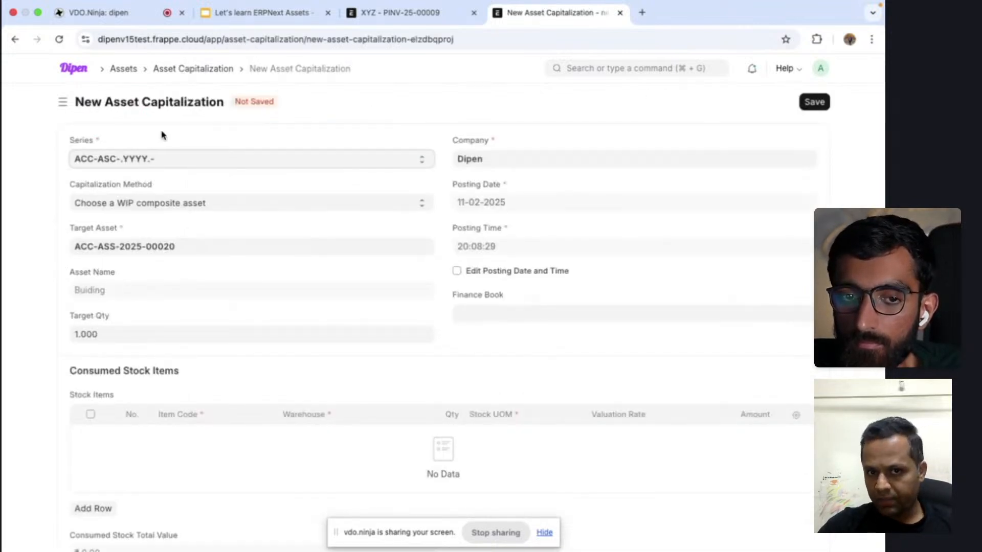
# Add ACC Cement Bags as a consumed stock item on the new asset capitalization.
pyautogui.scroll(-10, 303, 390)
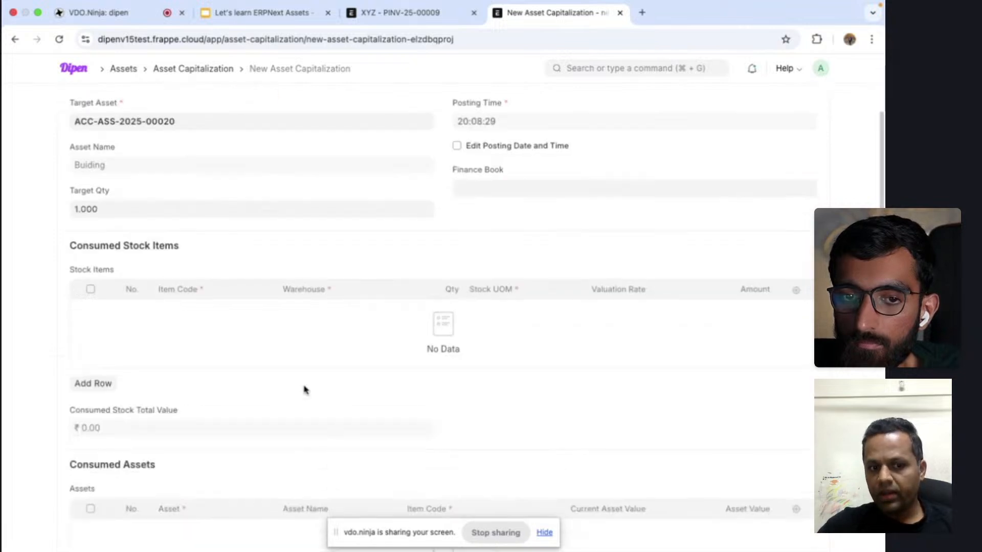
pyautogui.scroll(7, 304, 391)
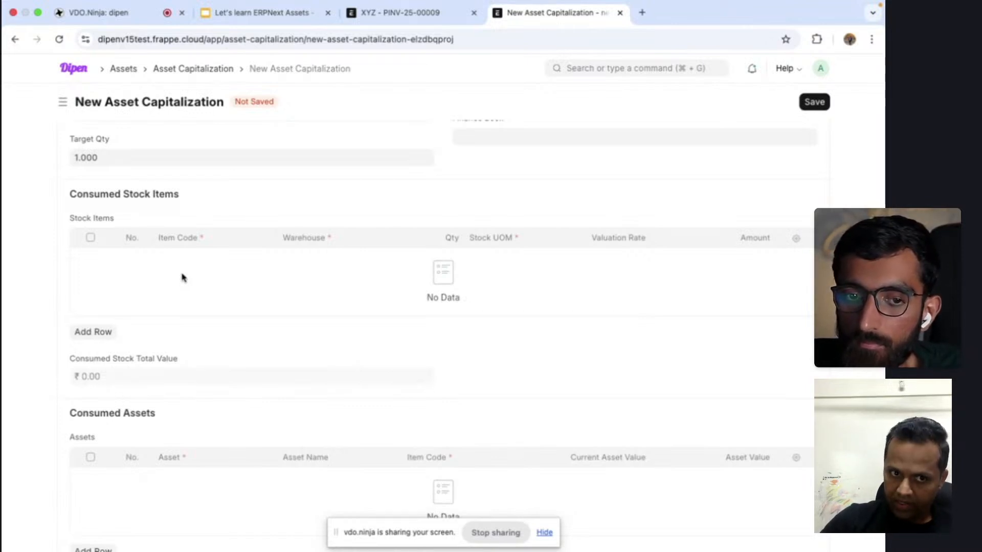
pyautogui.scroll(4, 184, 278)
pyautogui.scroll(-4, 286, 363)
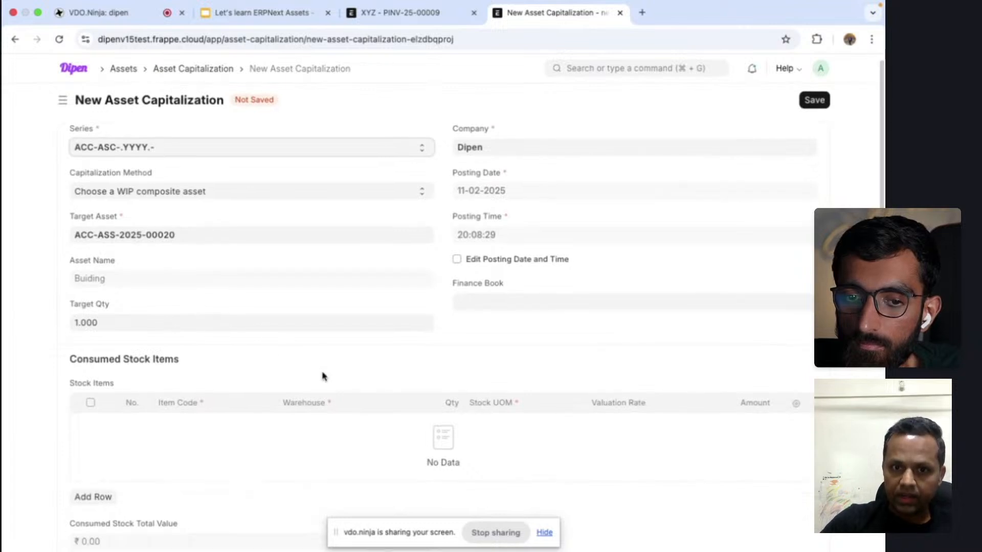
pyautogui.scroll(-3, 171, 366)
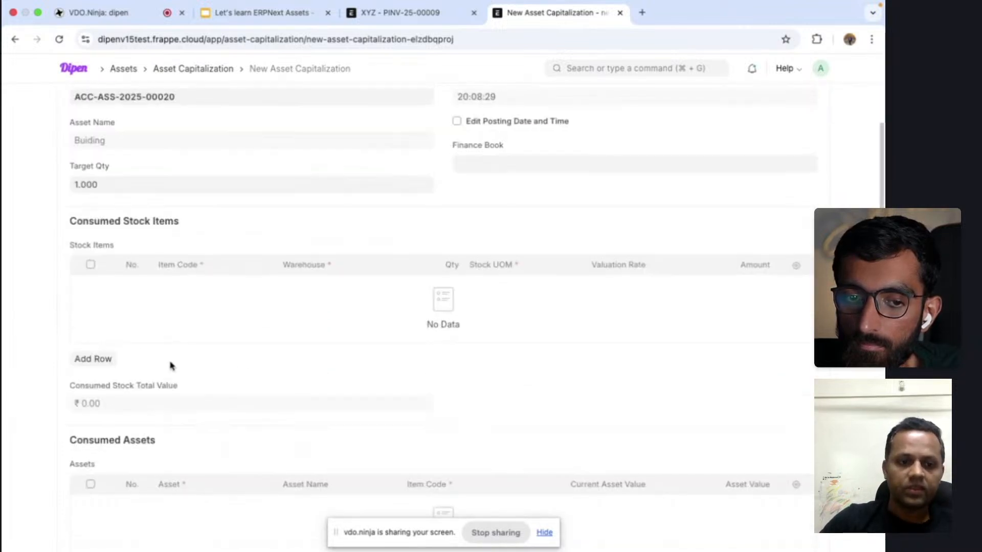
pyautogui.click(90, 358)
pyautogui.scroll(-4, 88, 365)
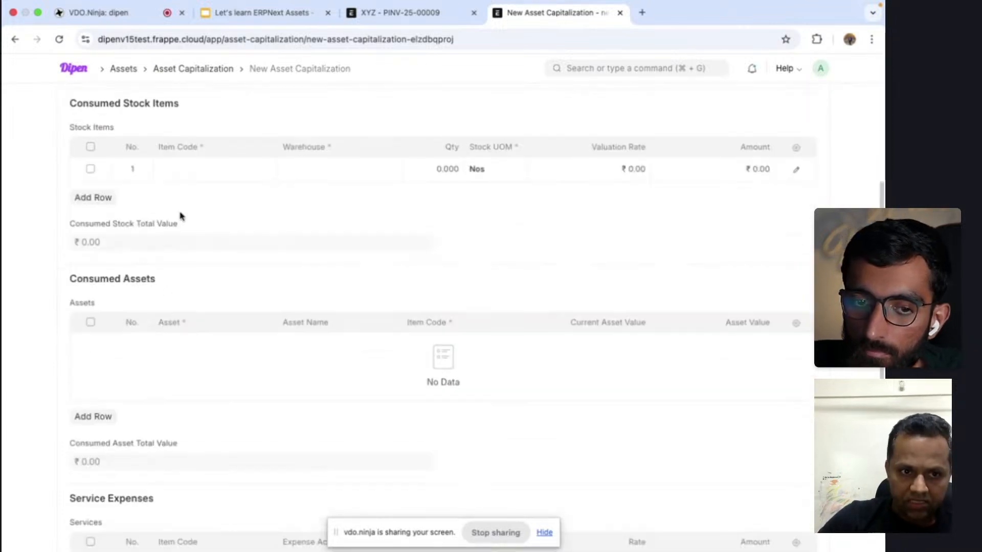
pyautogui.click(206, 172)
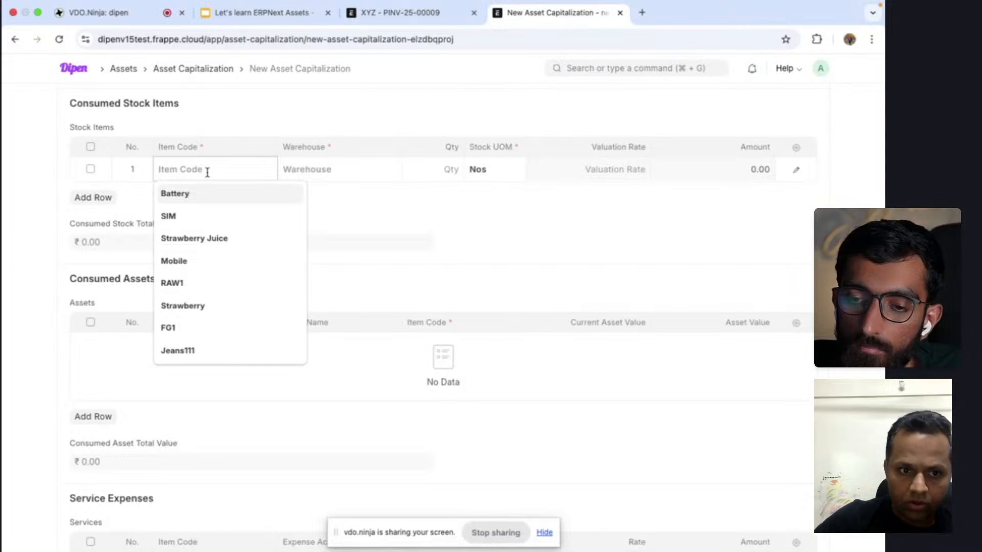
pyautogui.write('cem')
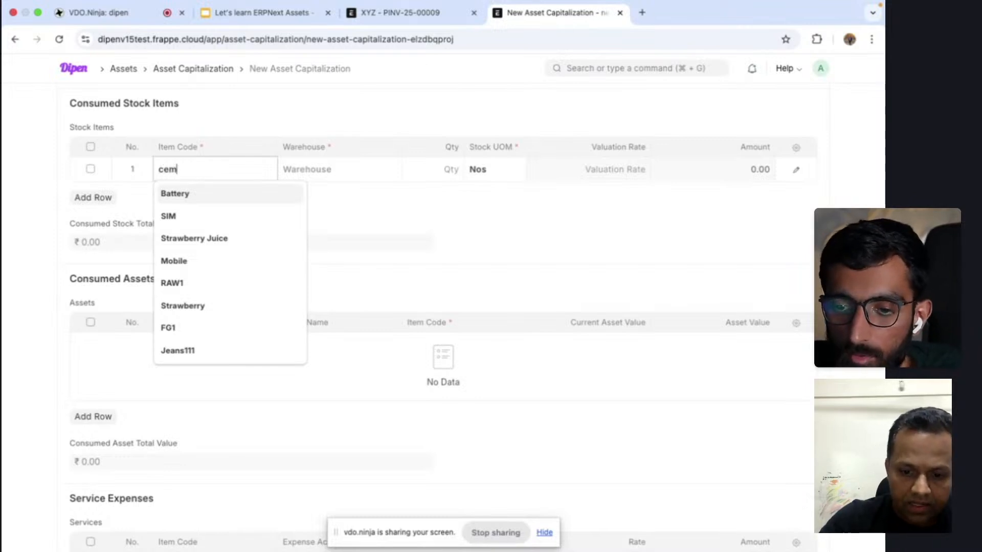
pyautogui.write('e')
pyautogui.write('n')
pyautogui.click(214, 195)
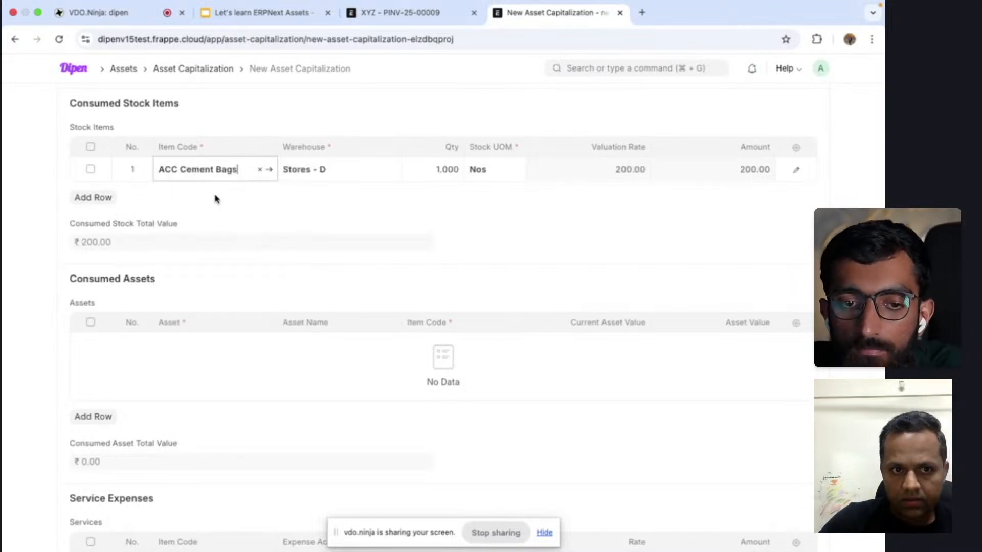
# Set the consumed quantity of ACC Cement Bags to 100.
pyautogui.click(416, 170)
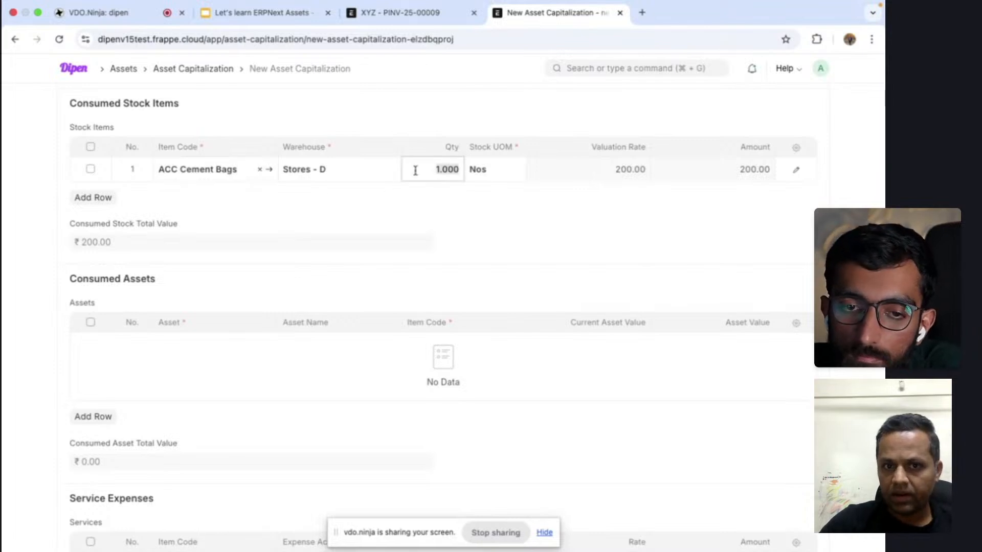
pyautogui.write('10')
pyautogui.click(428, 213)
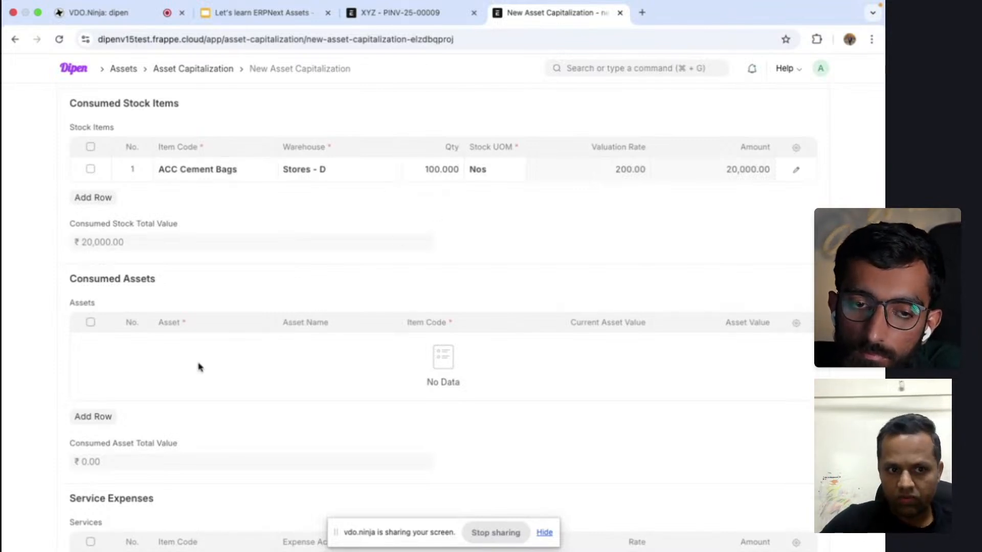
# Add a service expense row to the capitalization with Service Item as its item code.
pyautogui.scroll(-4, 189, 320)
pyautogui.click(87, 477)
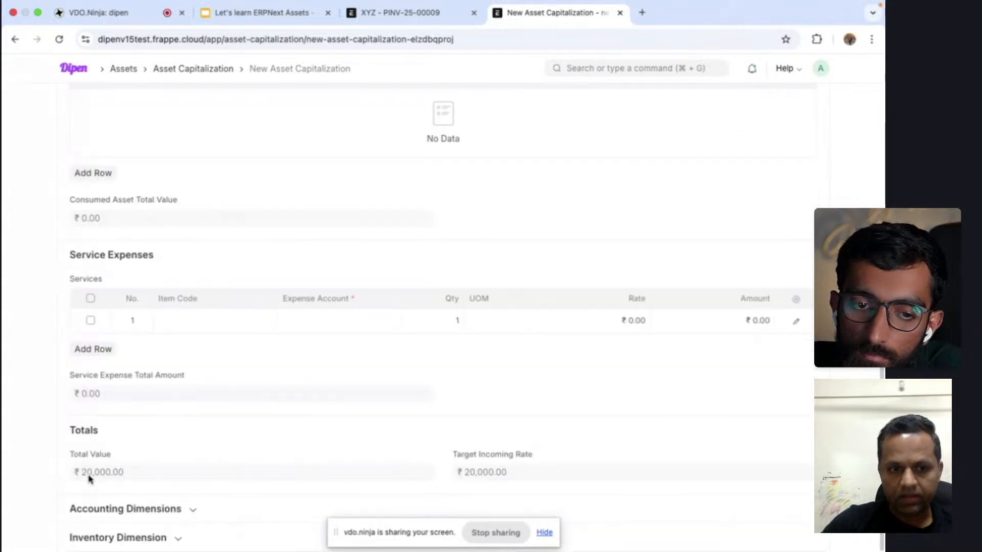
pyautogui.click(202, 321)
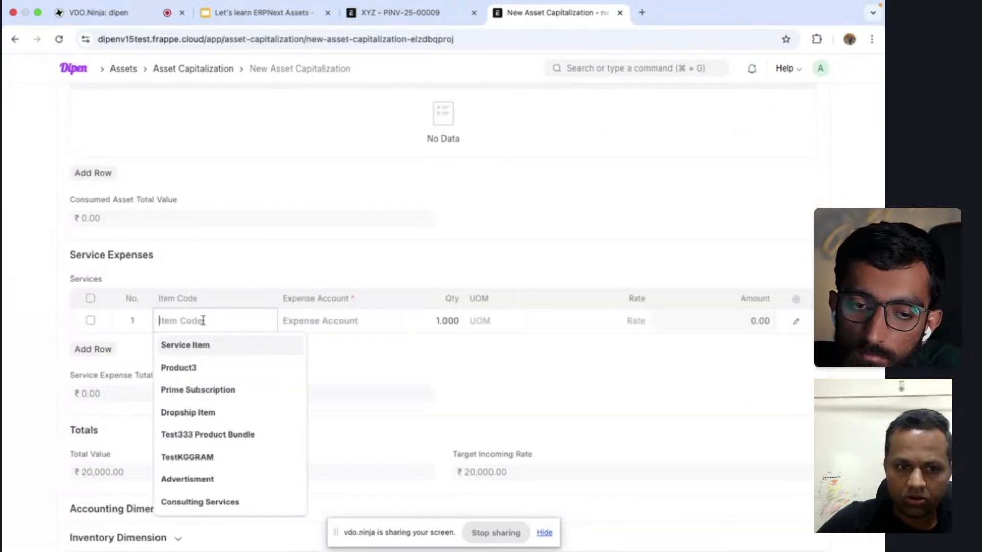
pyautogui.click(259, 346)
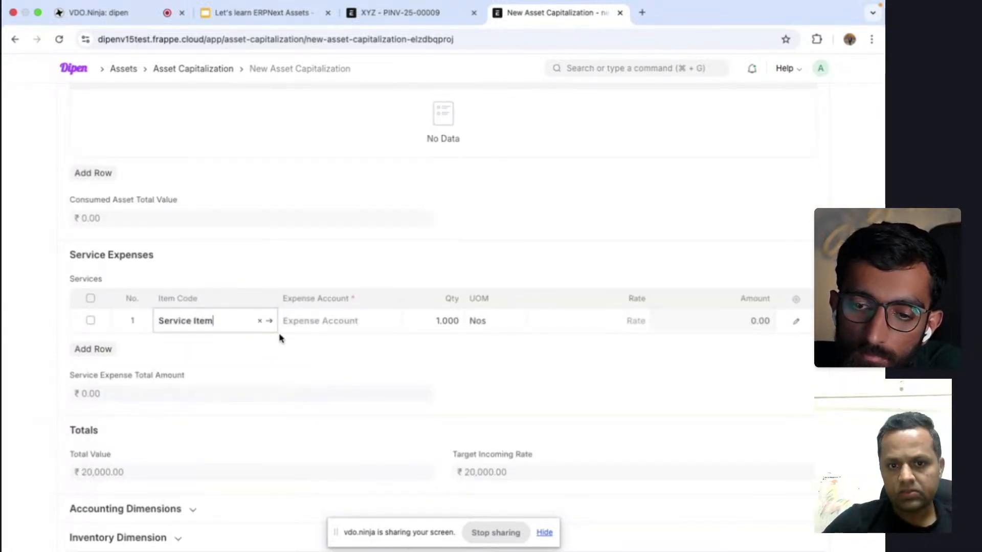
# Search the service row's expense account options for "cos" and examine the full list and its account type filters.
pyautogui.click(313, 321)
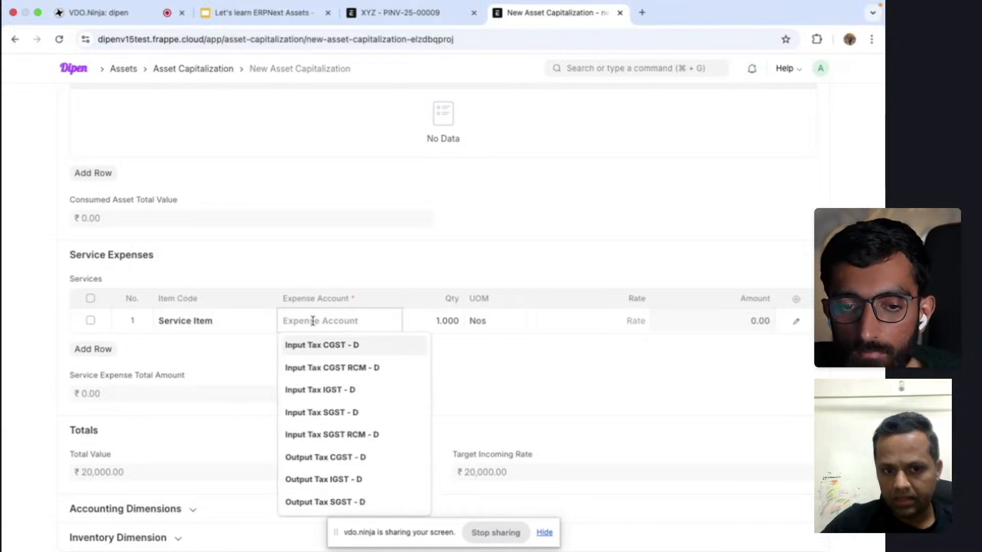
pyautogui.write('cos')
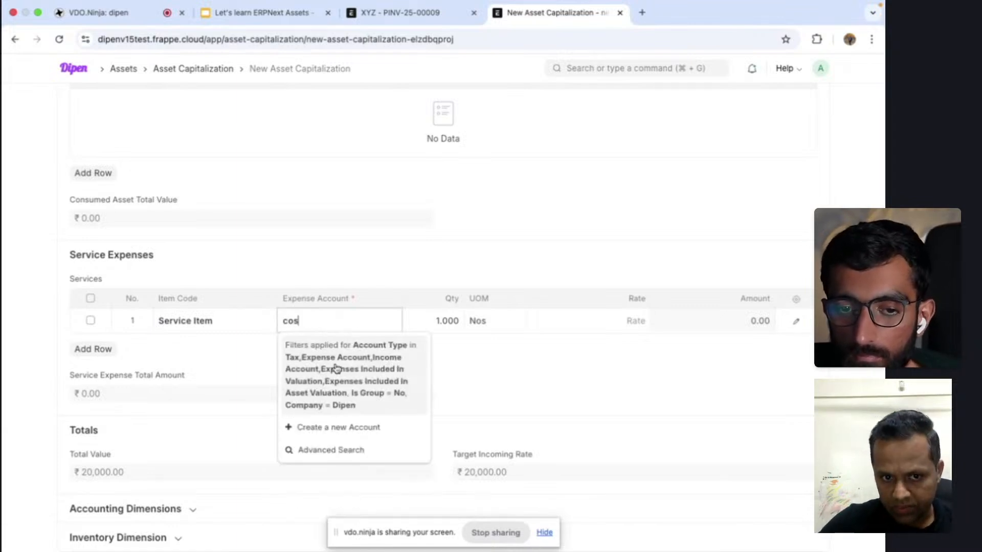
pyautogui.press('BackSpace')
pyautogui.press('BackSpace')
pyautogui.press('BackSpace')
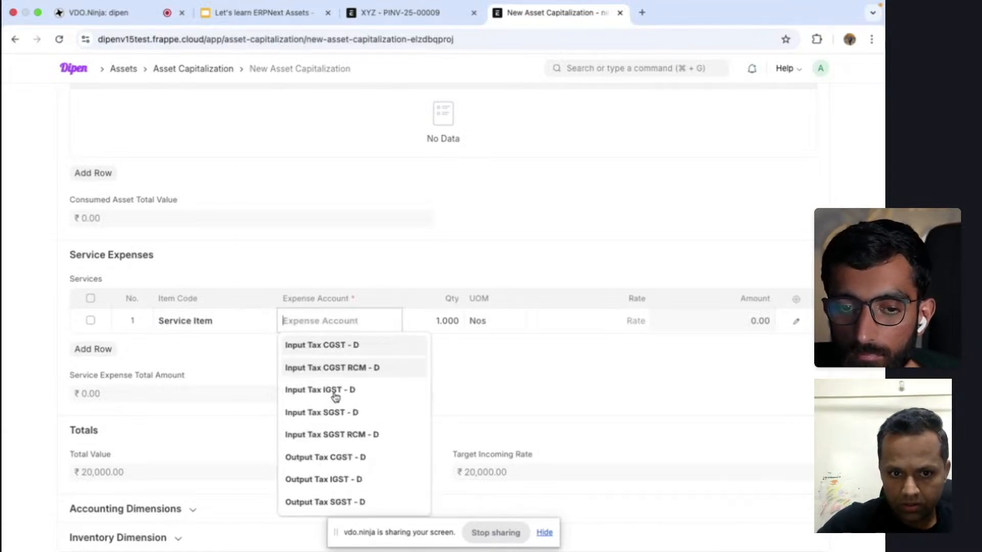
pyautogui.scroll(-3, 353, 440)
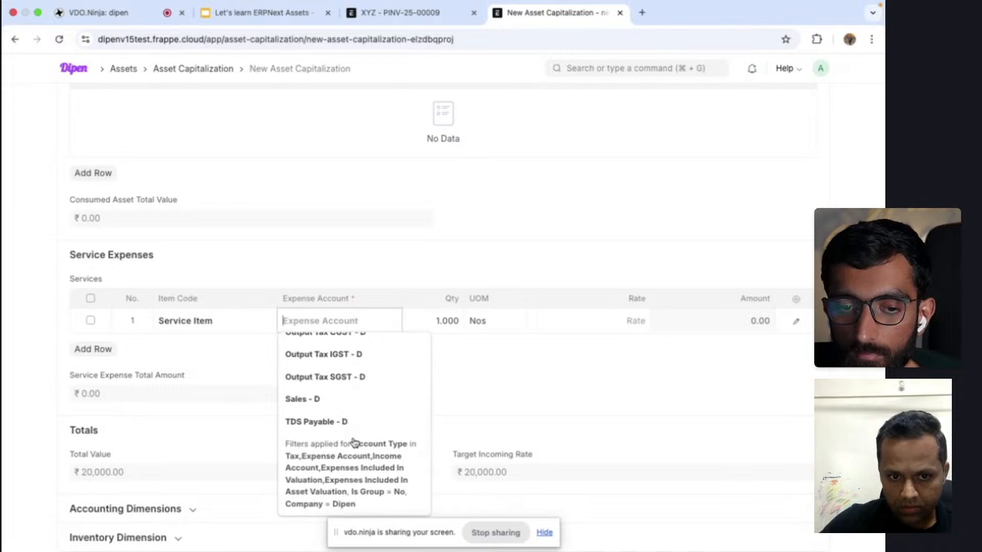
pyautogui.scroll(3, 355, 440)
pyautogui.scroll(-5, 369, 444)
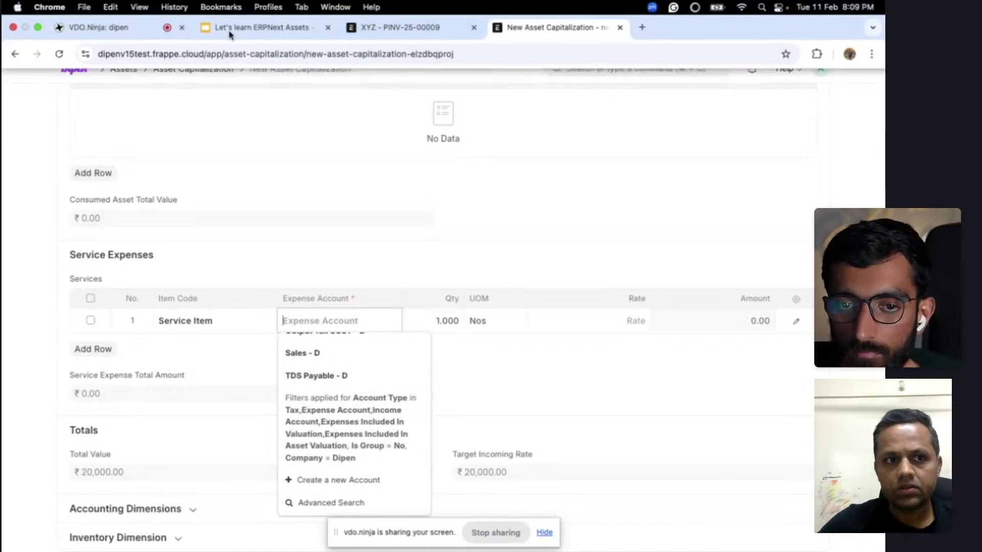
# Open the ERPNext home page in a new browser tab and switch back to the XYZ purchase invoice PINV-25-00009.
pyautogui.click(107, 51)
pyautogui.moveTo(107, 51); pyautogui.dragTo(672, 43)
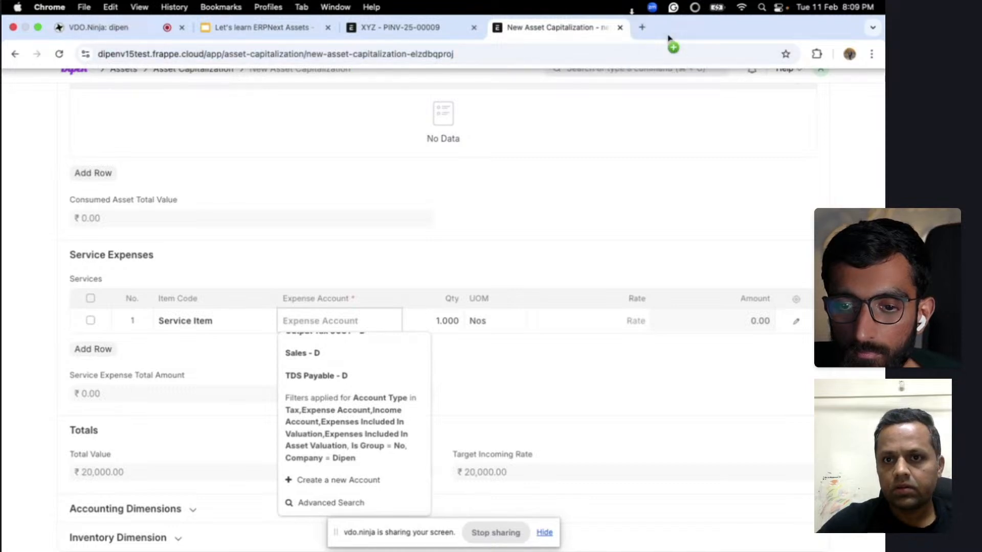
pyautogui.click(440, 28)
pyautogui.click(606, 68)
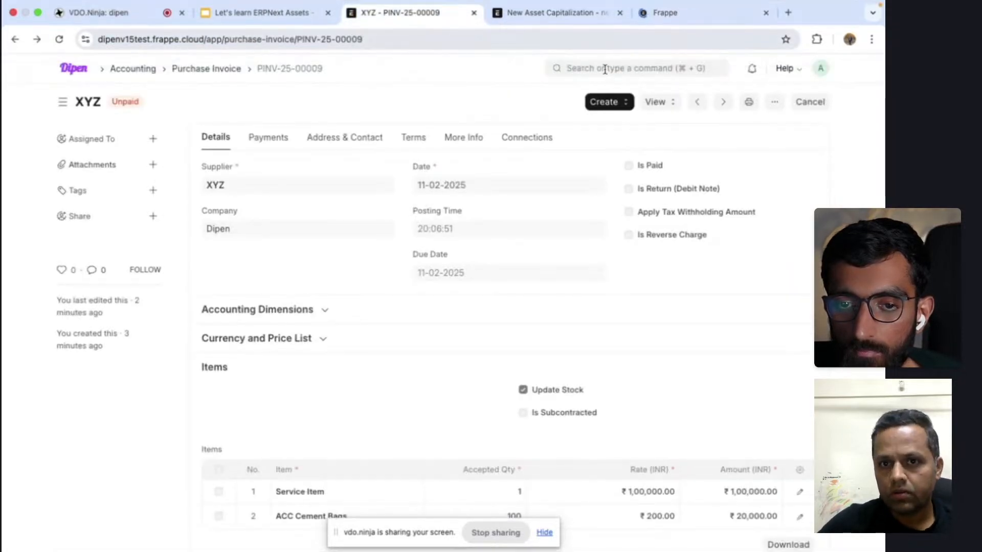
pyautogui.write('cos')
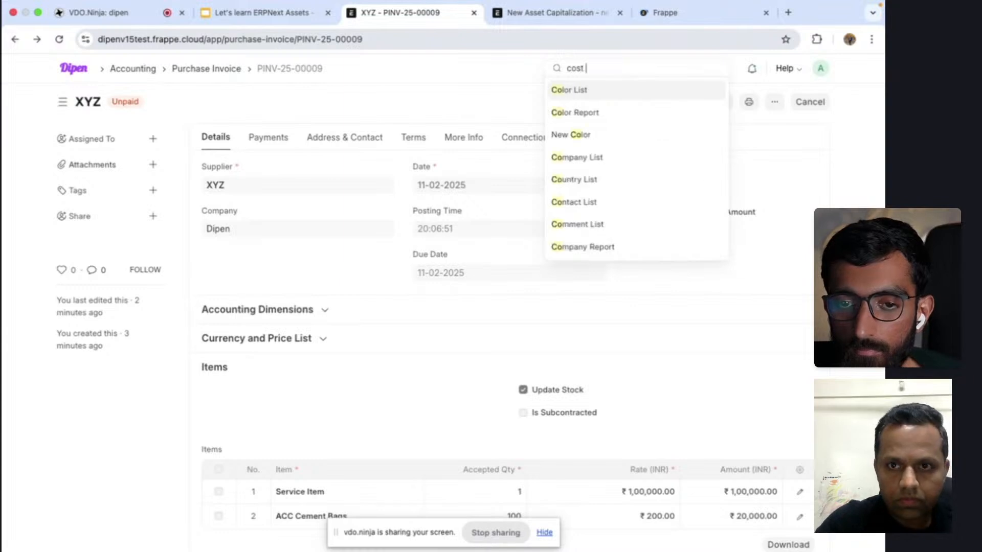
pyautogui.write('t')
pyautogui.press('BackSpace')
pyautogui.press('BackSpace')
pyautogui.press('BackSpace')
pyautogui.press('BackSpace')
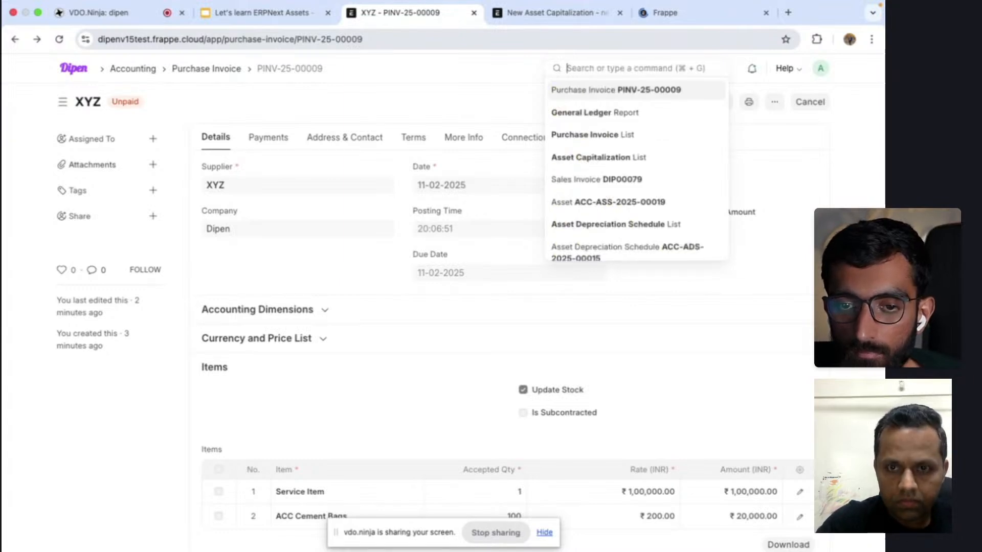
# Search for "chart of" and open the Chart of Accounts.
pyautogui.write('chart')
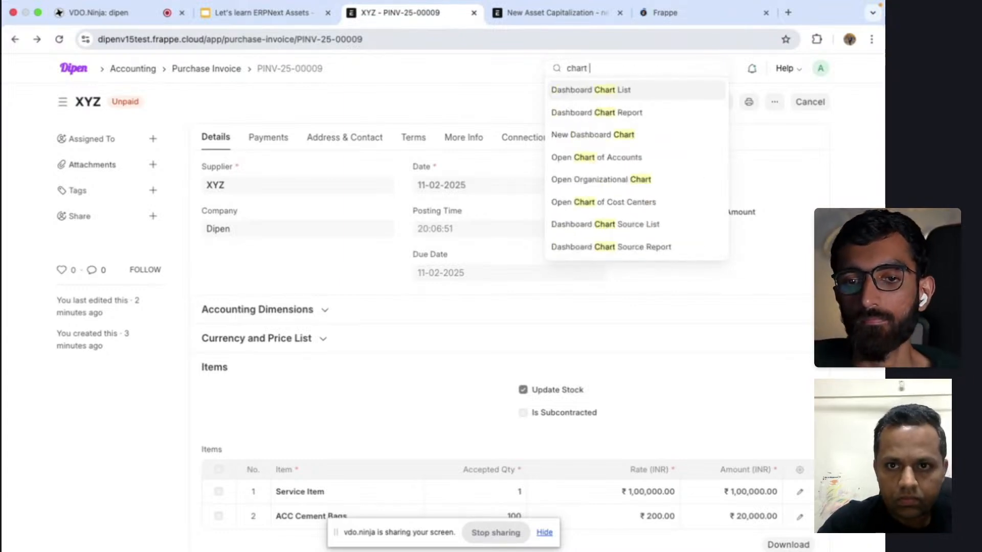
pyautogui.write(' of')
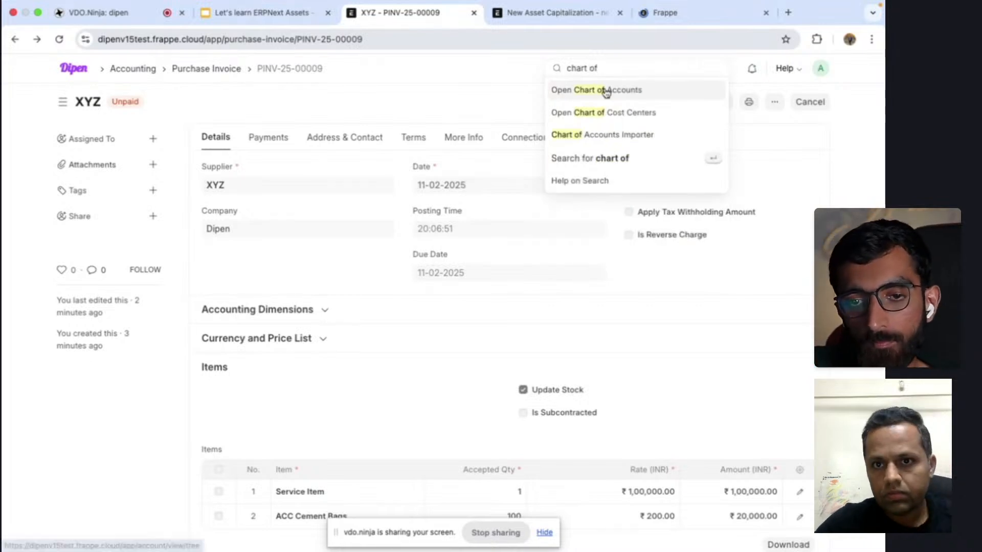
pyautogui.click(605, 91)
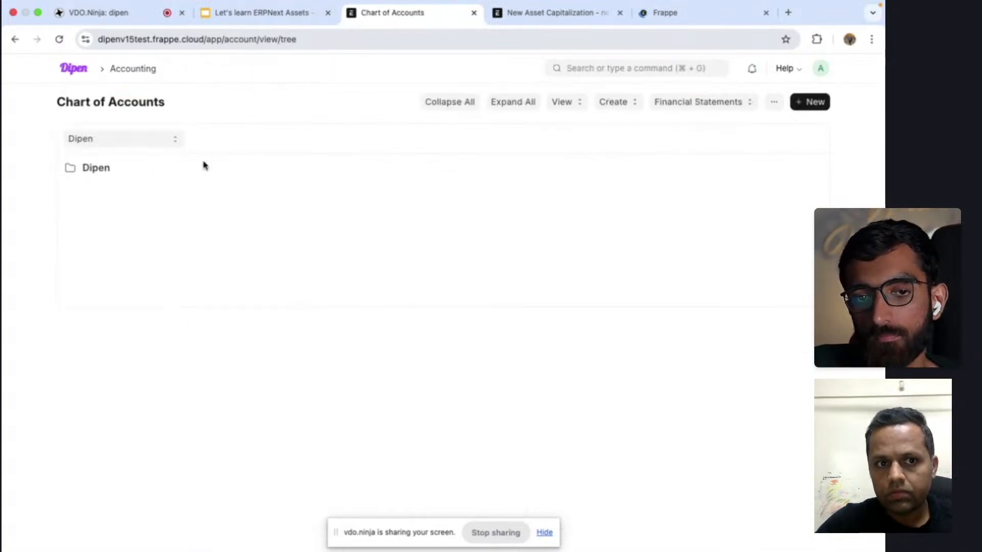
# Expand the company's entire account tree so all groups and ledgers are listed.
pyautogui.click(72, 171)
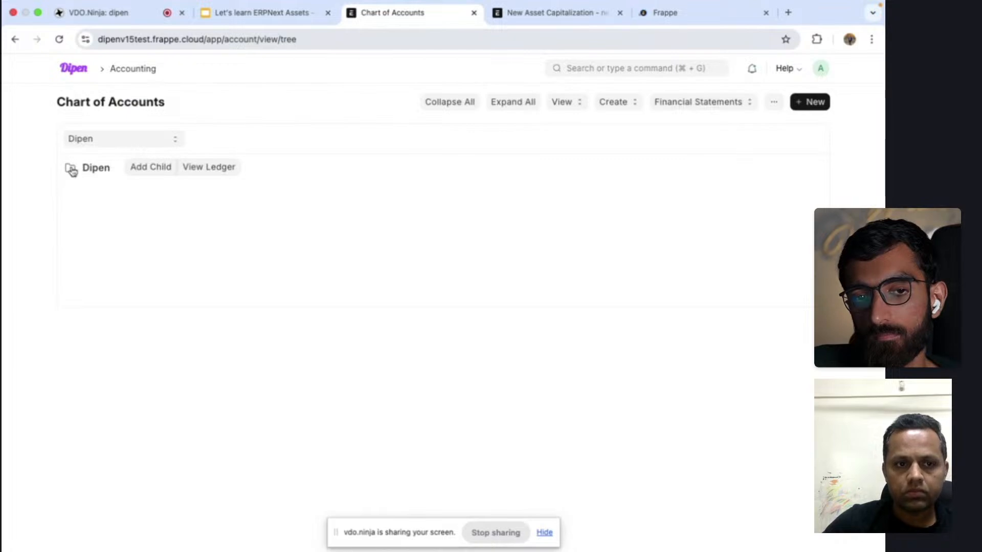
pyautogui.click(73, 171)
pyautogui.click(72, 171)
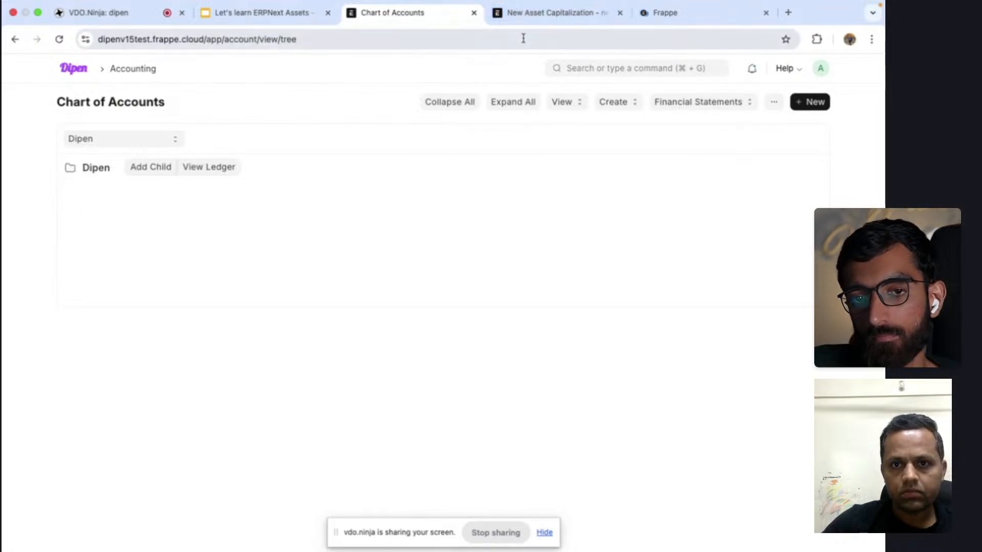
pyautogui.click(72, 173)
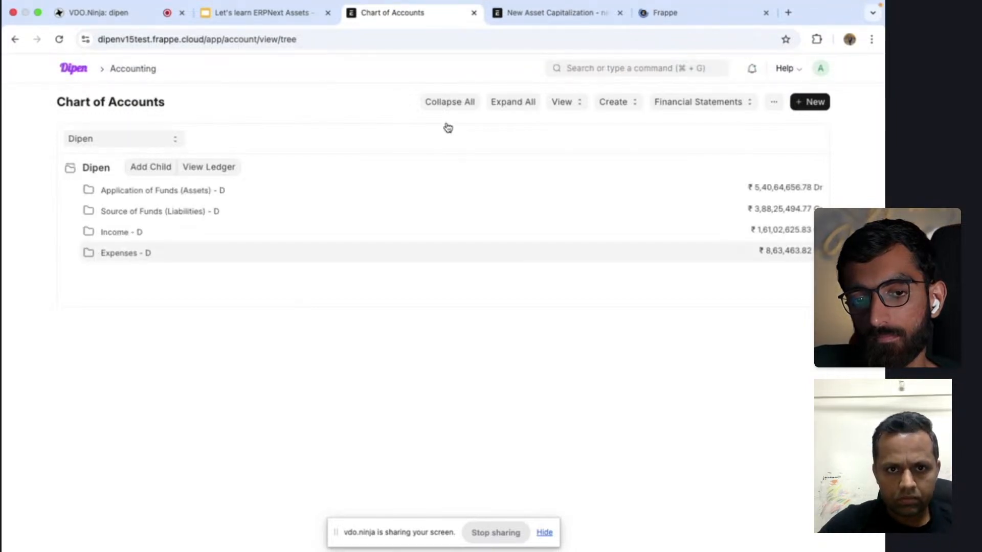
pyautogui.click(510, 104)
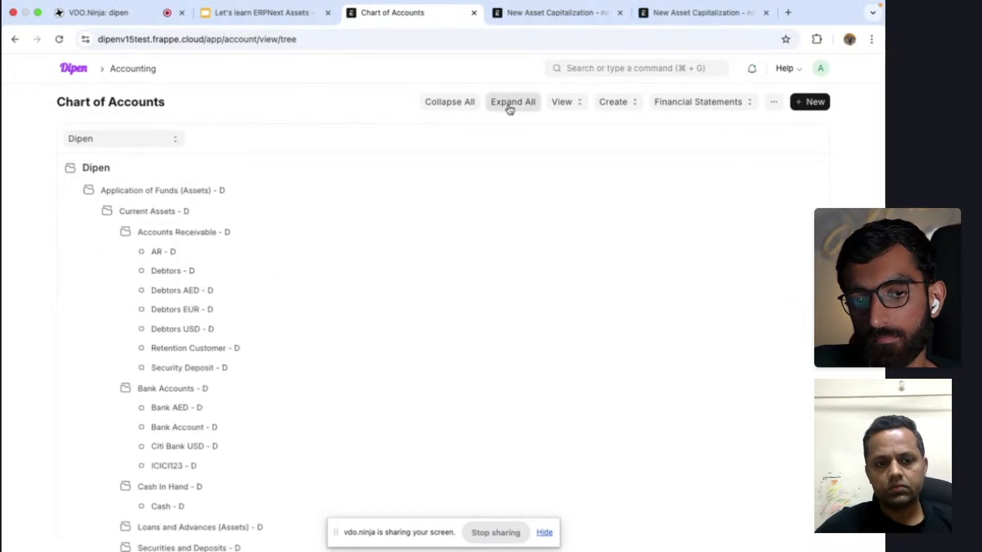
# Find "cost" in the account tree and open the Cost of Goods Sold - D account for editing.
pyautogui.press('super+f')
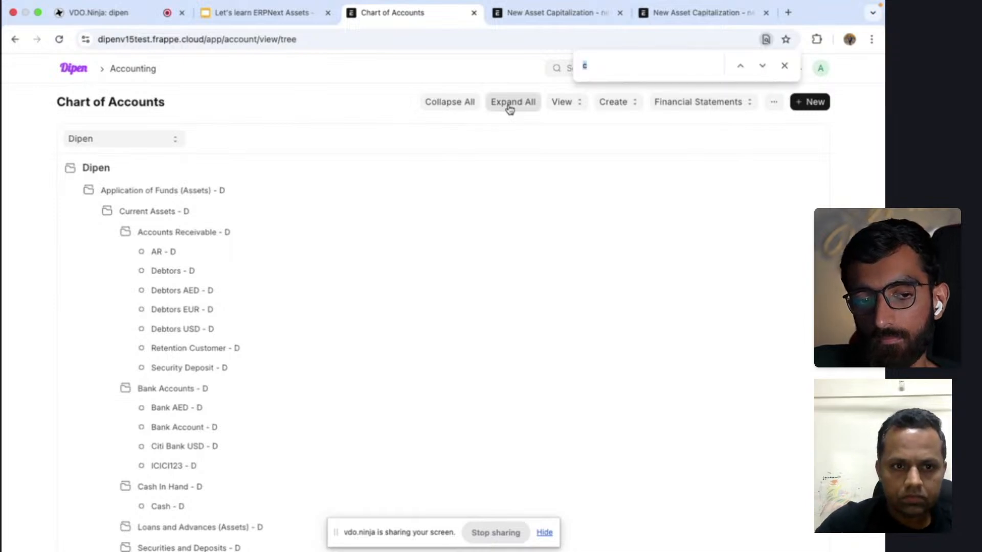
pyautogui.write('cost')
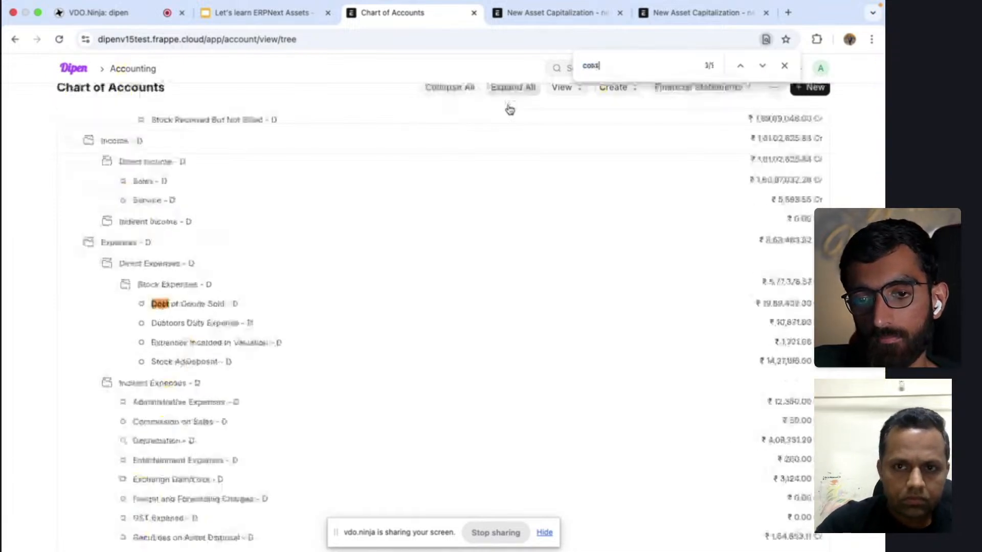
pyautogui.click(213, 304)
pyautogui.click(264, 303)
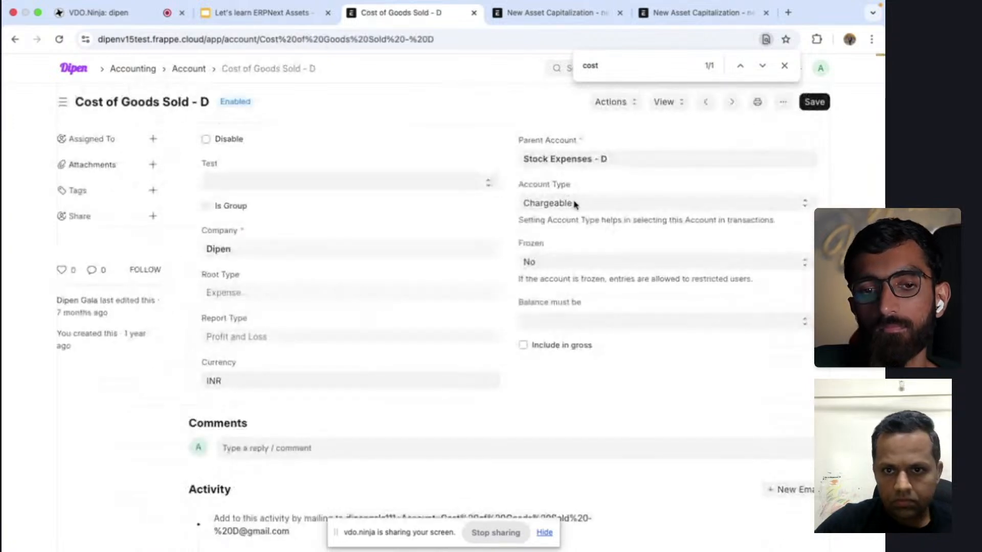
# Set the Cost of Goods Sold - D account's type to Expenses Included In Valuation and save the account.
pyautogui.click(577, 206)
pyautogui.write('ex')
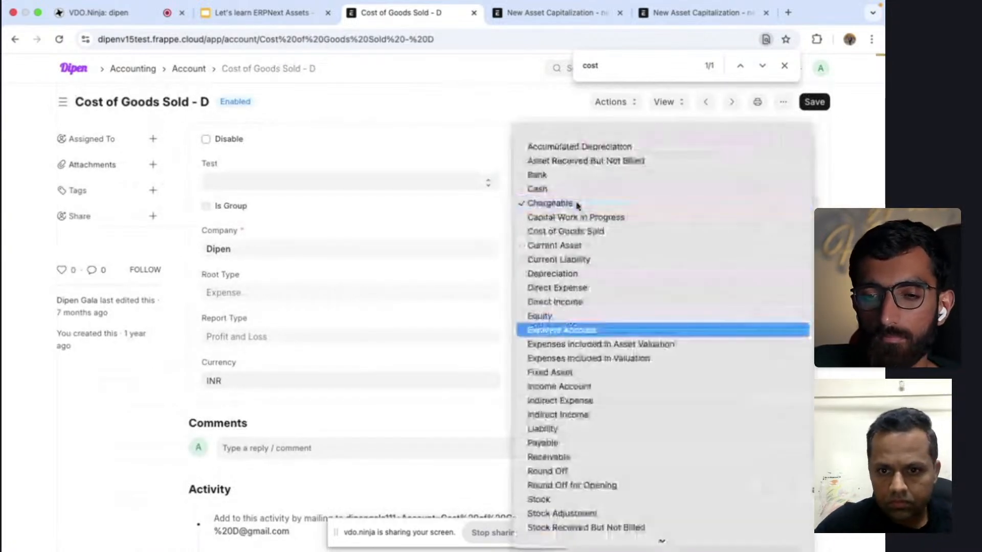
pyautogui.press('Down')
pyautogui.press('Down')
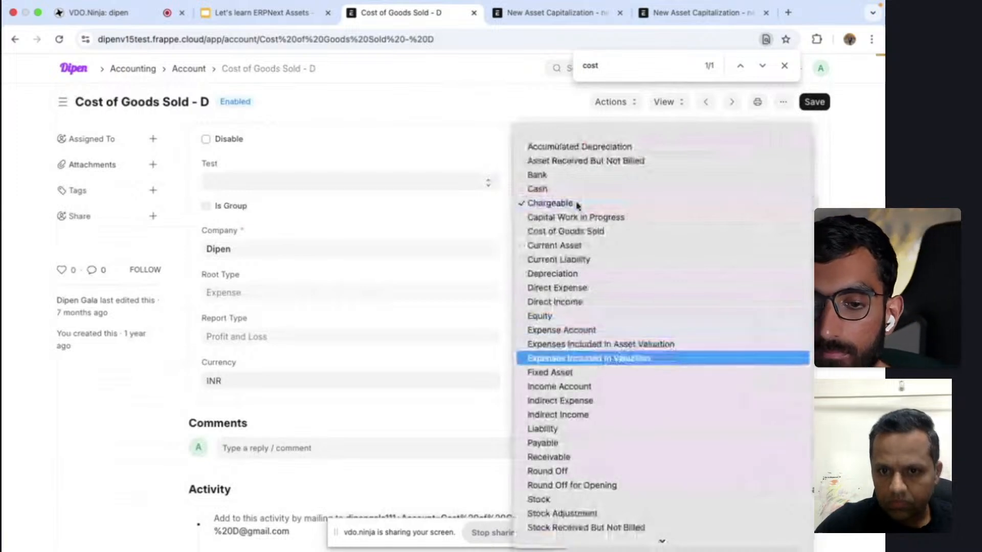
pyautogui.press('Return')
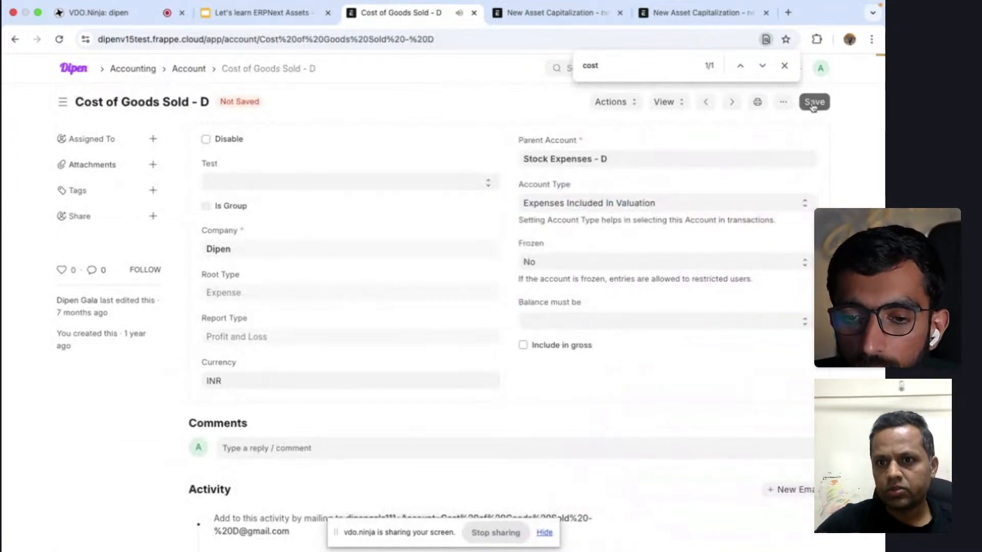
pyautogui.click(813, 103)
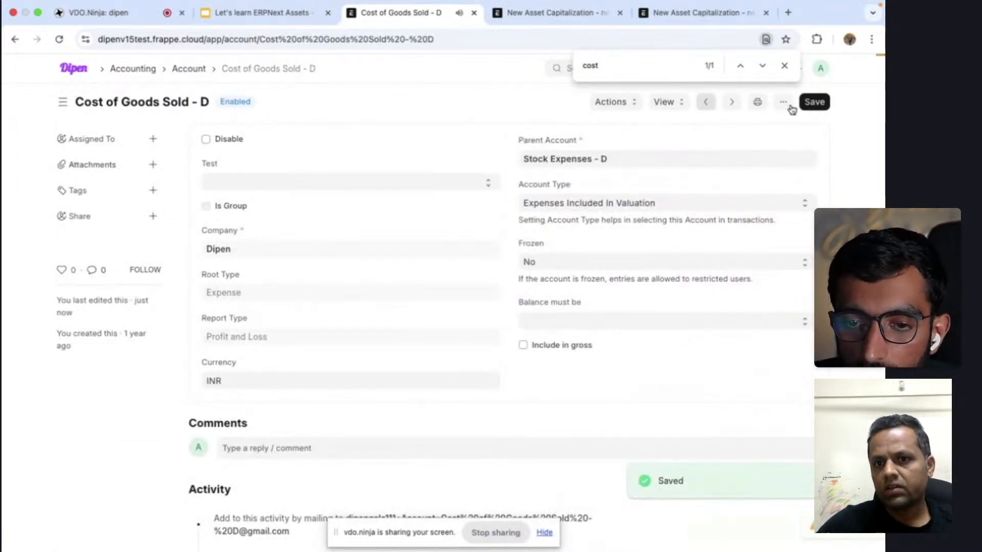
pyautogui.click(815, 104)
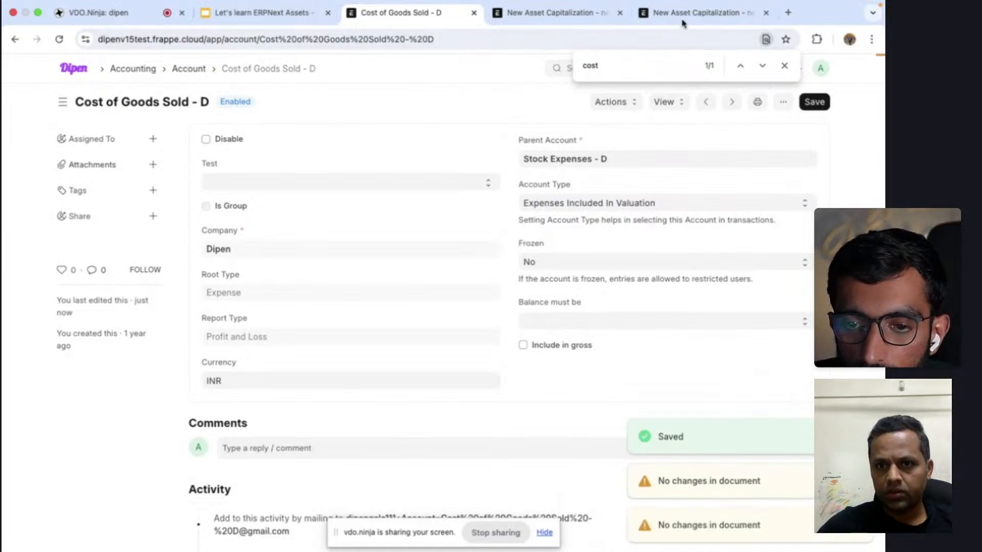
# Return to the new asset capitalization and give the service row the expense account Cost of Goods Sold - D and a rate of 1,00,000.
pyautogui.click(511, 14)
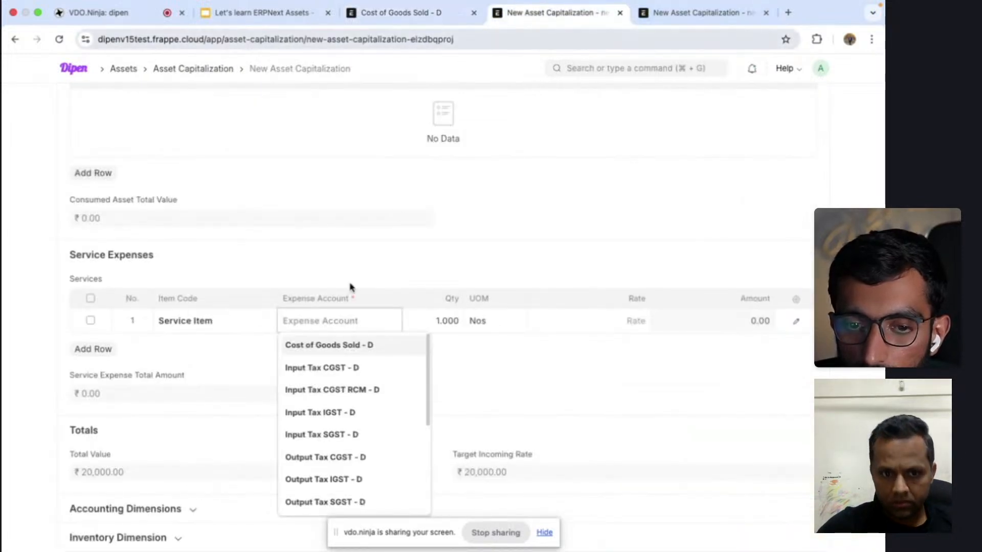
pyautogui.click(330, 345)
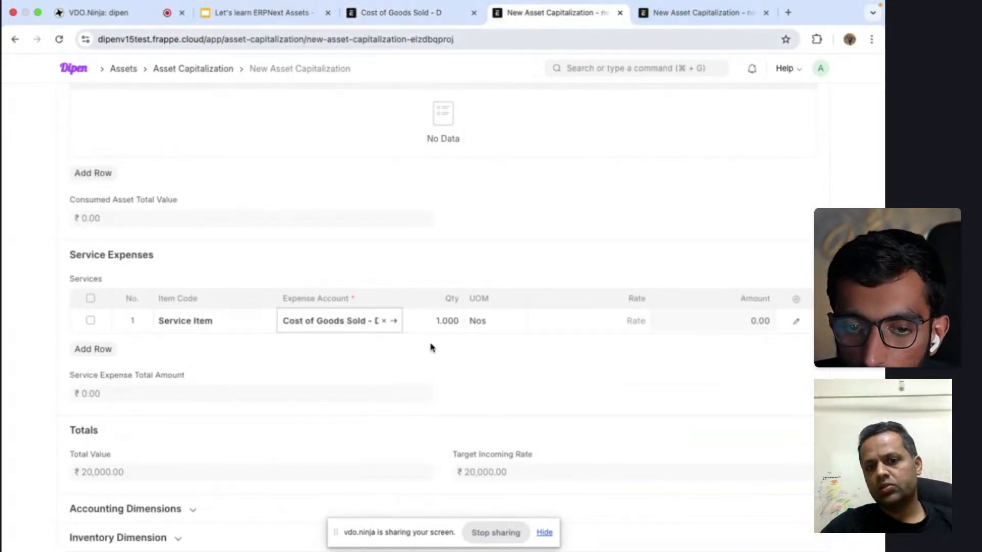
pyautogui.click(576, 325)
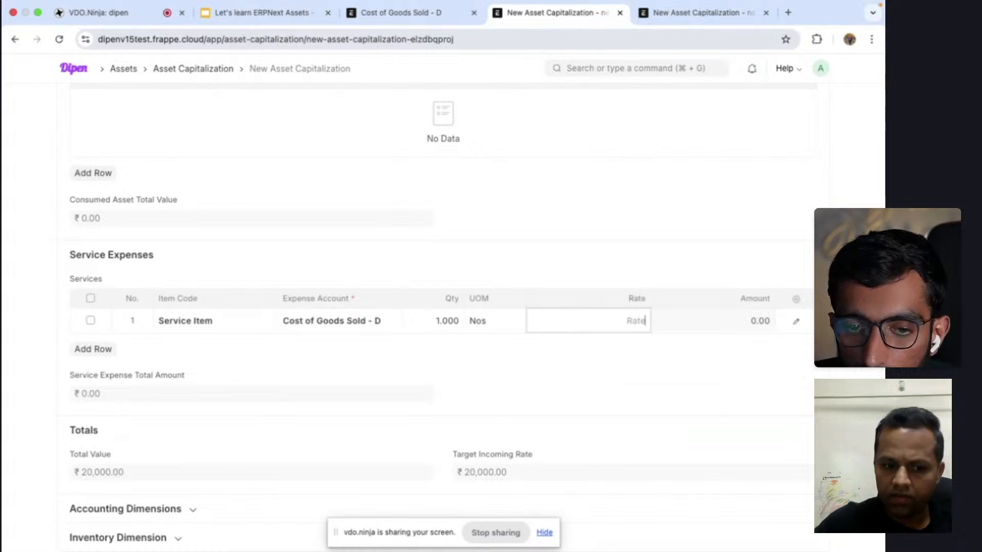
pyautogui.write('1,00,0')
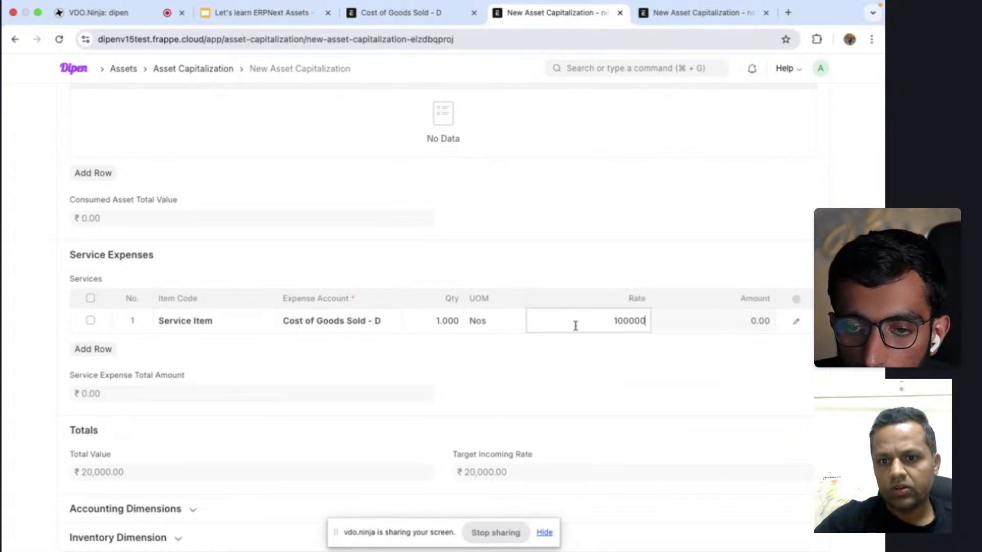
pyautogui.write('00')
pyautogui.click(567, 352)
# Review the capitalization's target asset, consumed stock and service expense entries, and save it as a draft.
pyautogui.scroll(8, 567, 352)
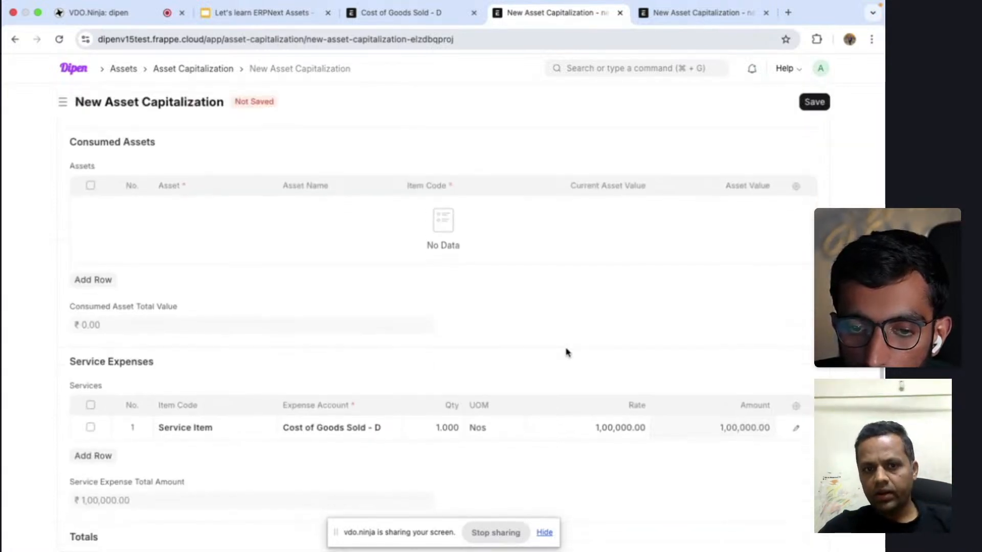
pyautogui.scroll(1, 567, 352)
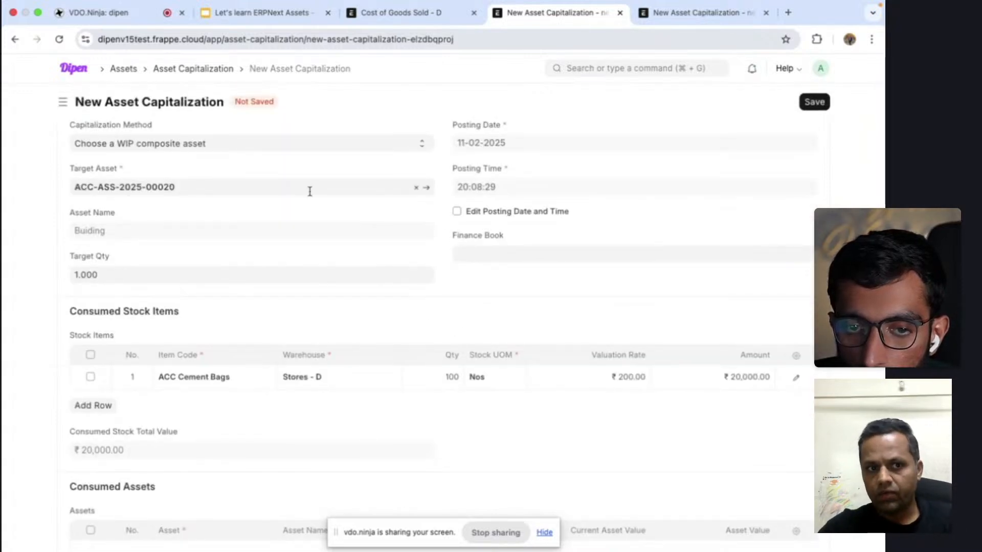
pyautogui.scroll(-6, 386, 324)
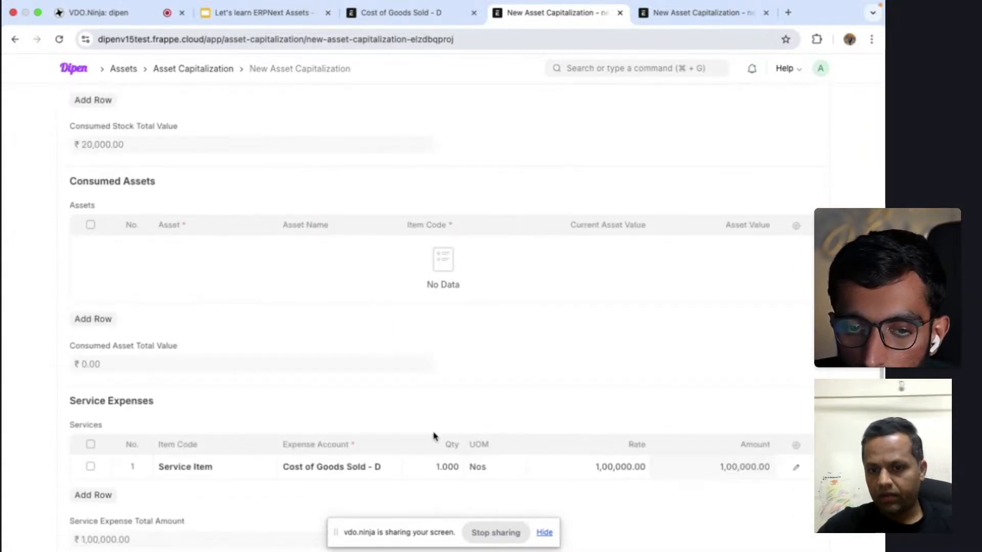
pyautogui.scroll(7, 434, 436)
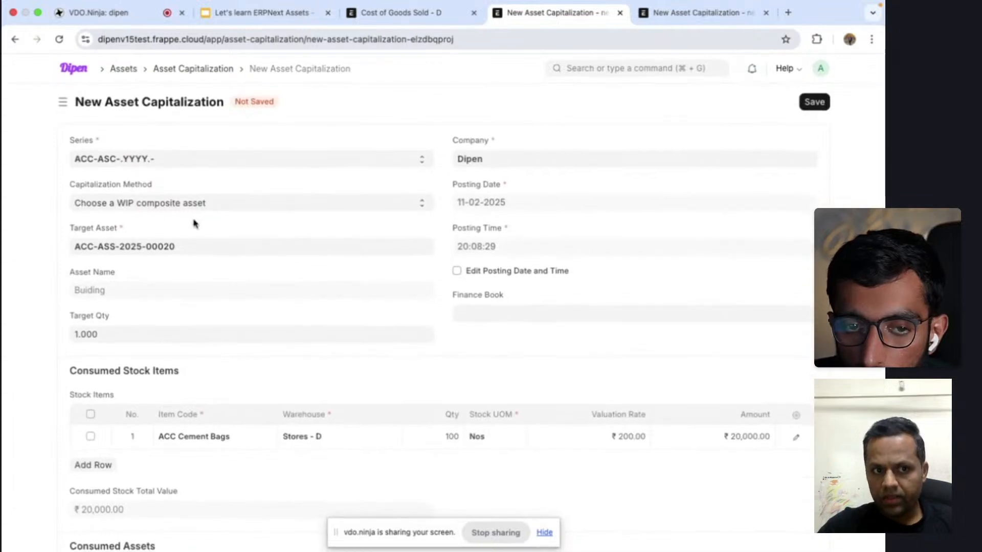
pyautogui.click(808, 100)
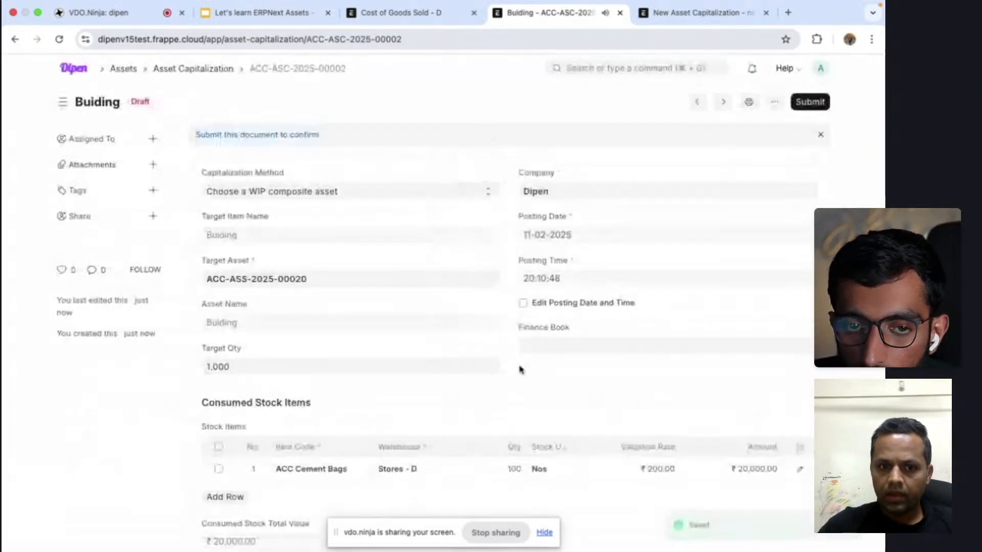
# Check the saved asset capitalization's rows, then submit it and confirm the submission.
pyautogui.scroll(-7, 520, 369)
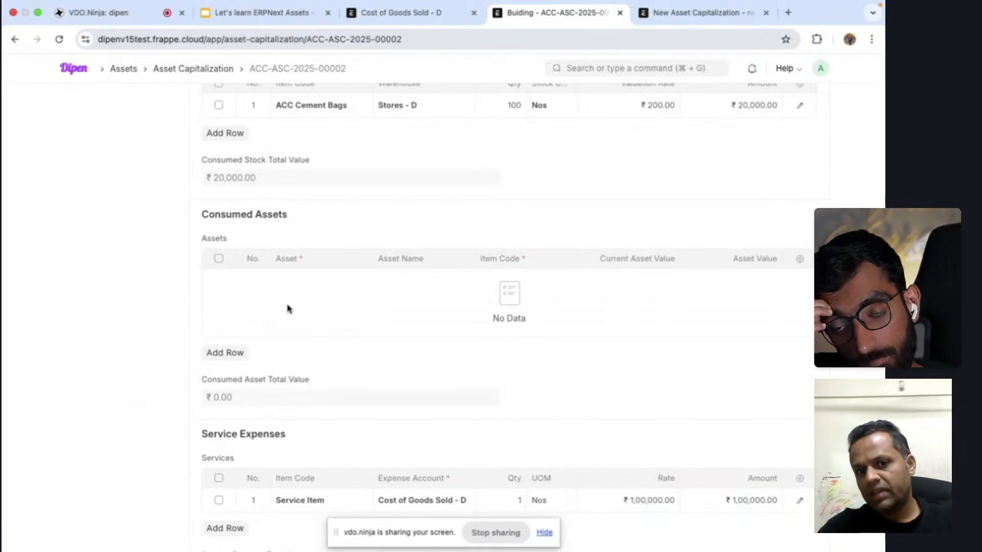
pyautogui.scroll(5, 759, 209)
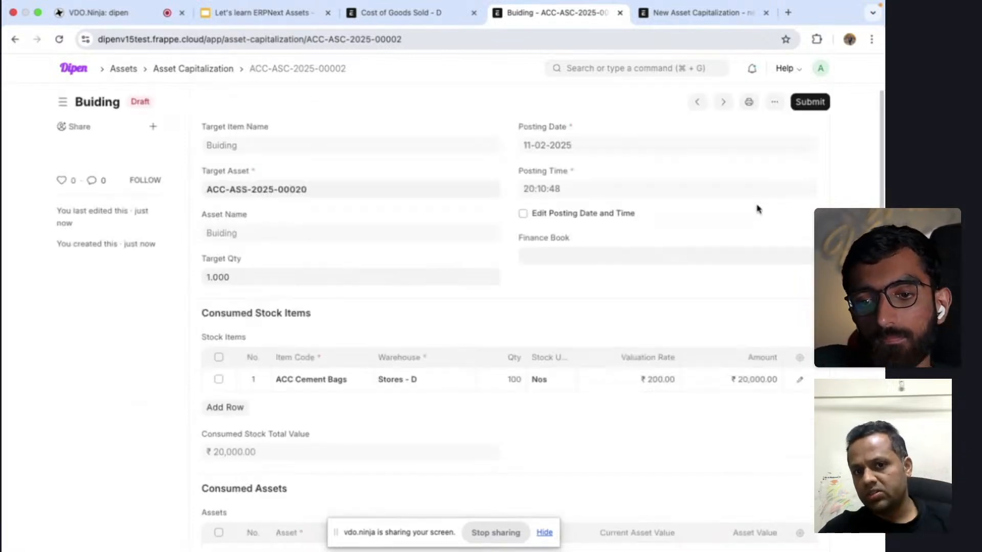
pyautogui.click(808, 101)
pyautogui.click(596, 157)
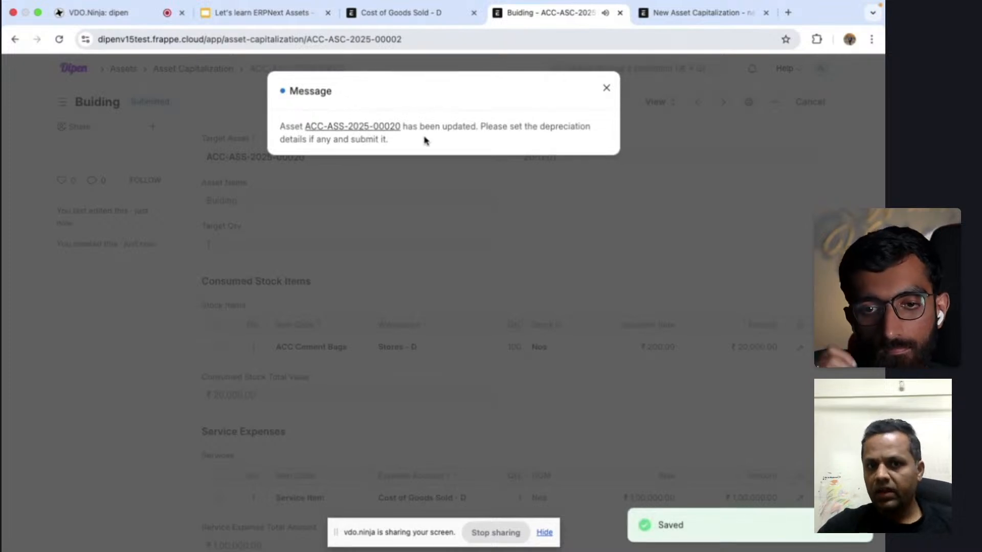
# Open the updated target asset ACC-ASS-2025-00020 and expand its Purchase Details and Depreciation sections.
pyautogui.click(385, 128)
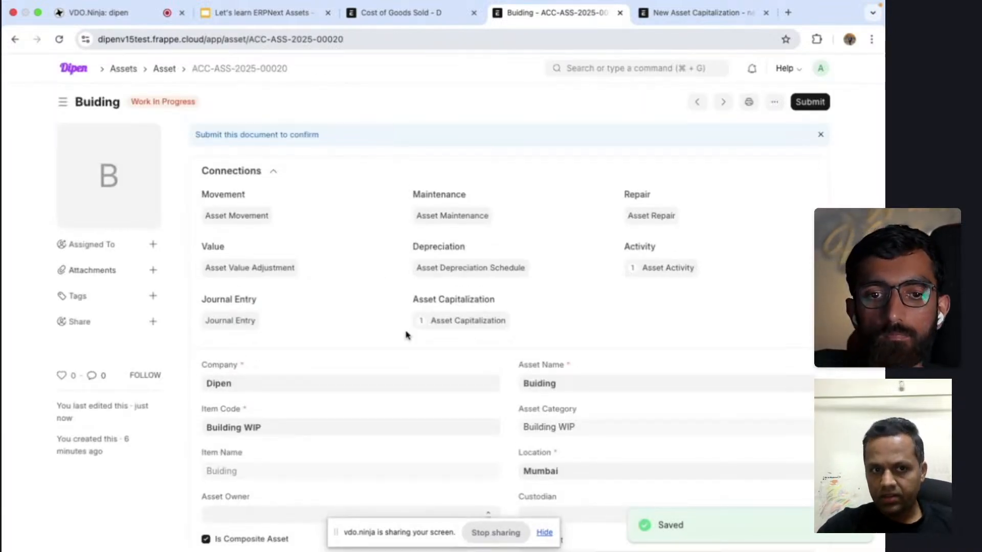
pyautogui.scroll(-3, 407, 335)
pyautogui.scroll(-4, 415, 394)
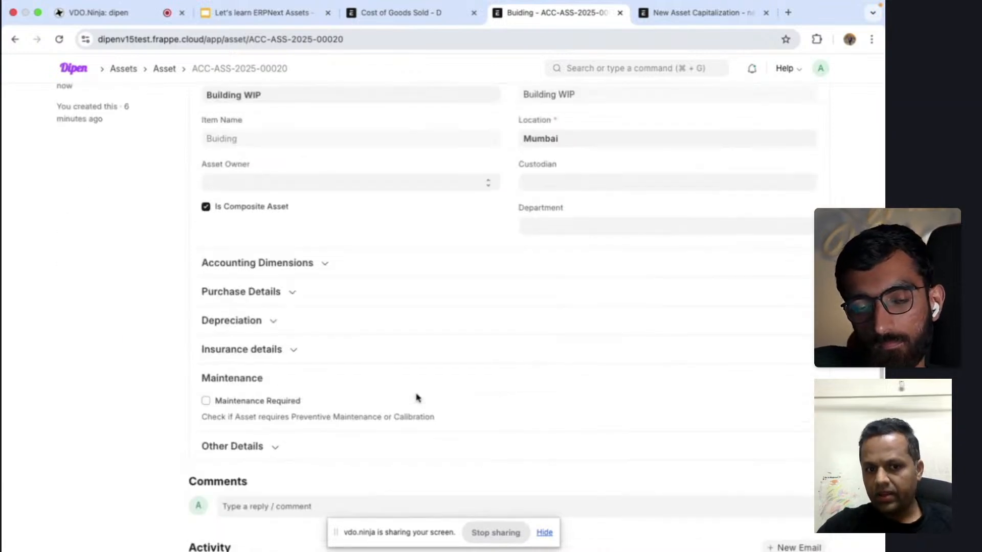
pyautogui.click(291, 292)
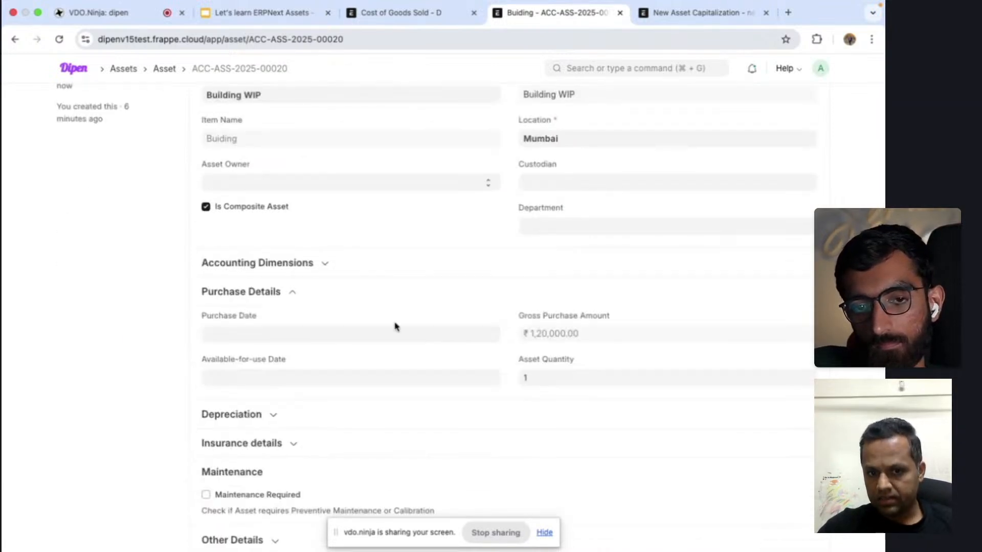
pyautogui.click(279, 415)
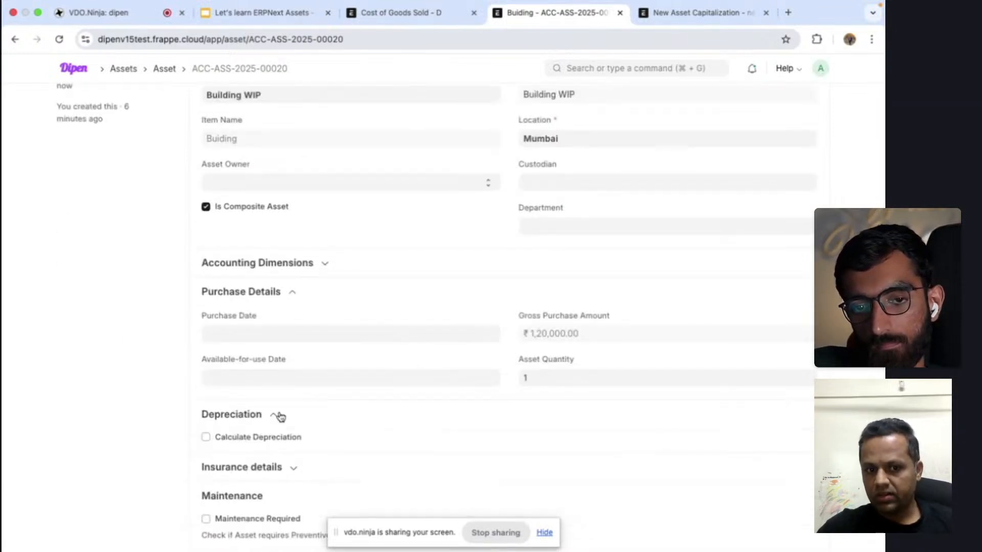
# Enable depreciation calculation on the Building WIP asset and look over its Finance Books table and purchase details.
pyautogui.click(206, 437)
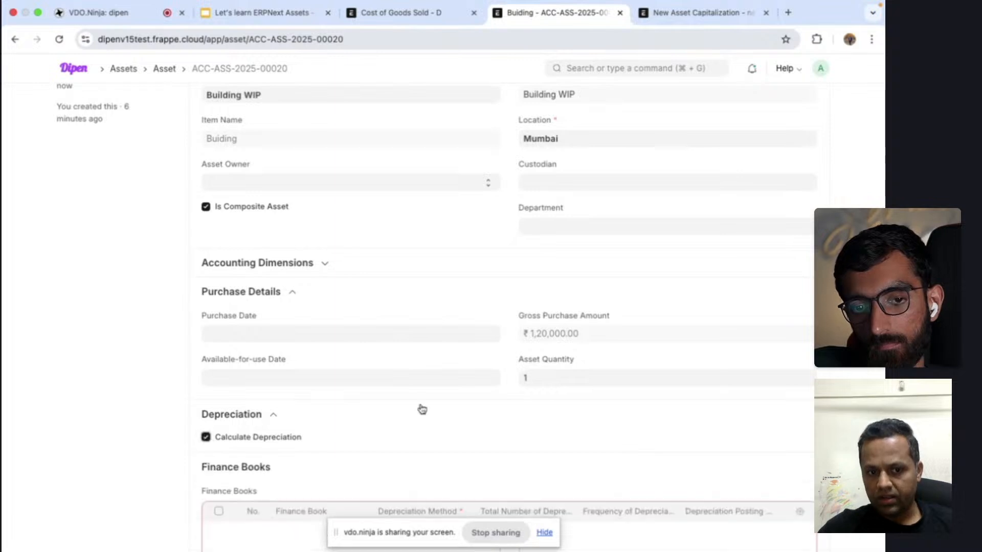
pyautogui.scroll(-2, 421, 408)
pyautogui.scroll(-2, 421, 408)
pyautogui.scroll(1, 386, 304)
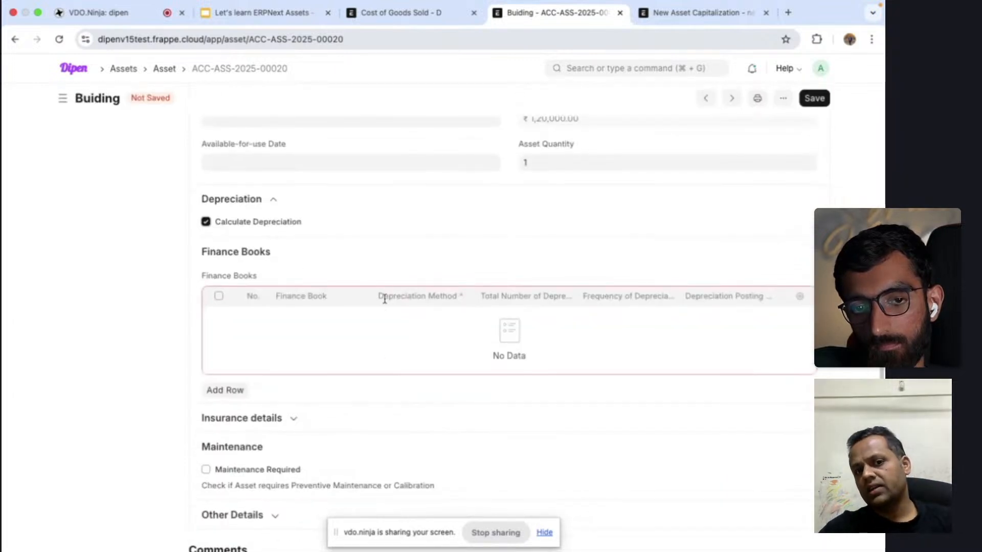
pyautogui.scroll(-1, 386, 303)
pyautogui.scroll(4, 386, 303)
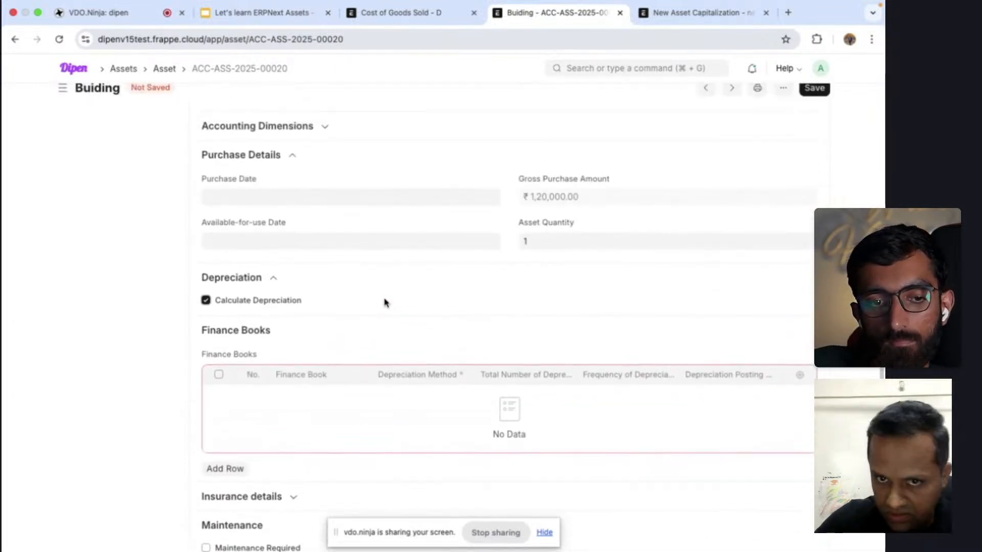
pyautogui.scroll(2, 386, 303)
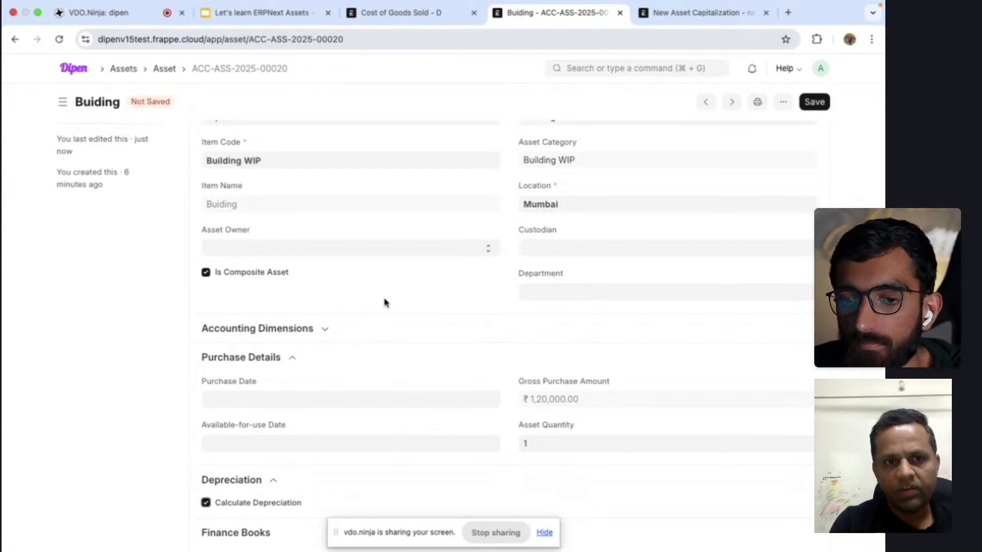
# Go to the purchase invoice list and open the XYZ invoice PINV-25-00009.
pyautogui.click(403, 15)
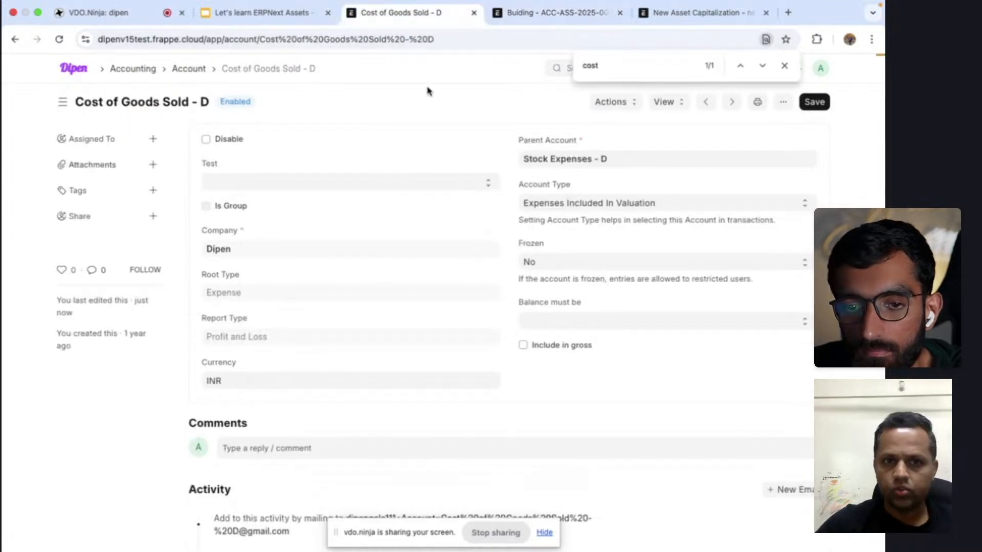
pyautogui.click(784, 66)
pyautogui.click(606, 69)
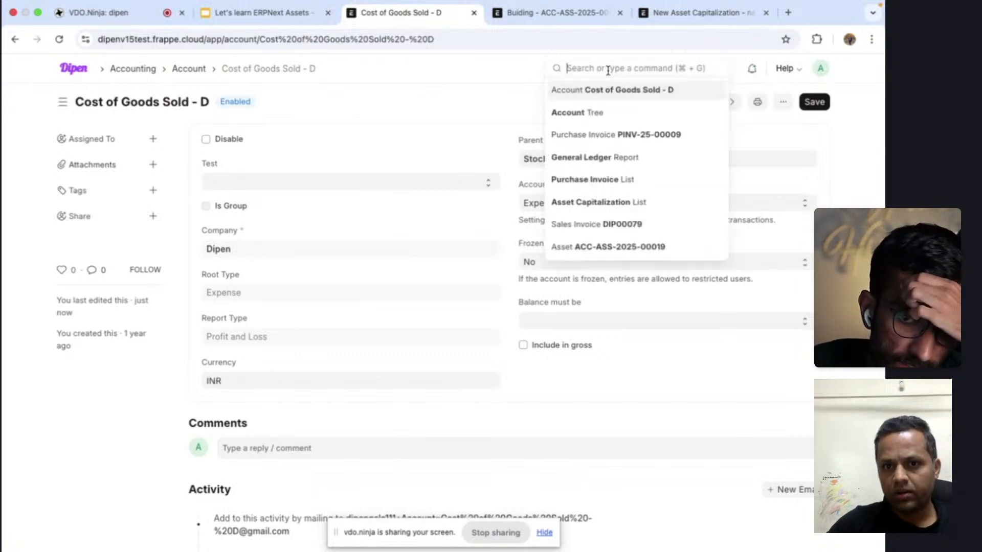
pyautogui.write('p')
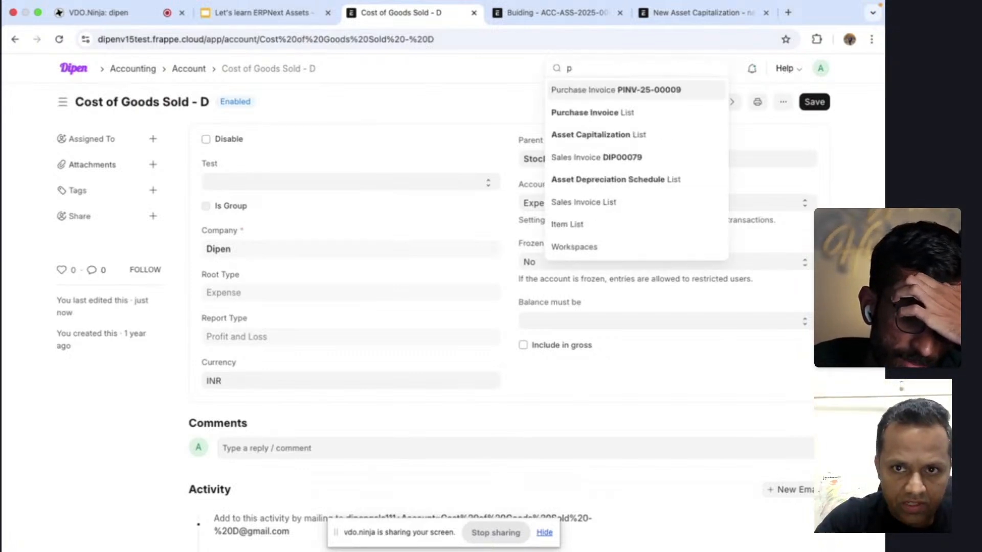
pyautogui.write('urchase in')
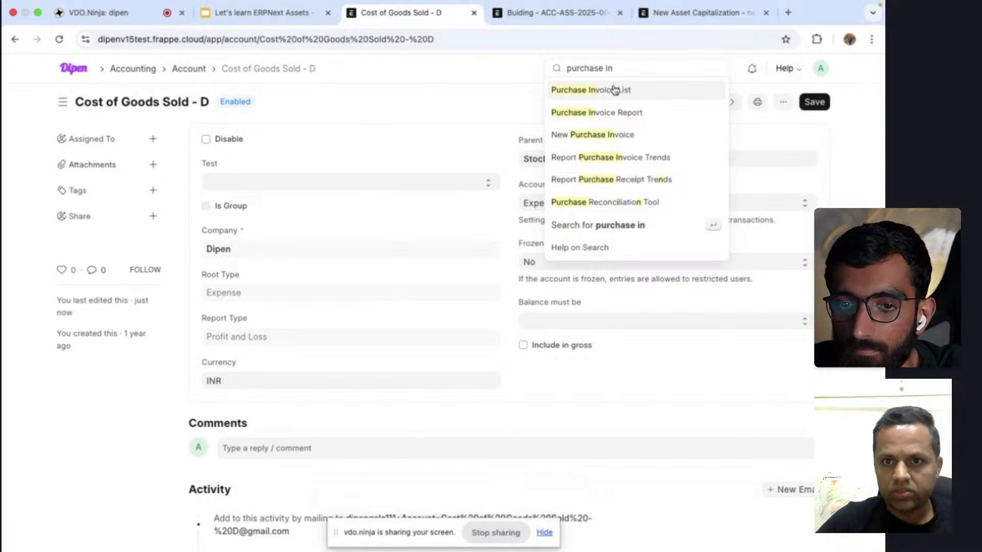
pyautogui.click(614, 90)
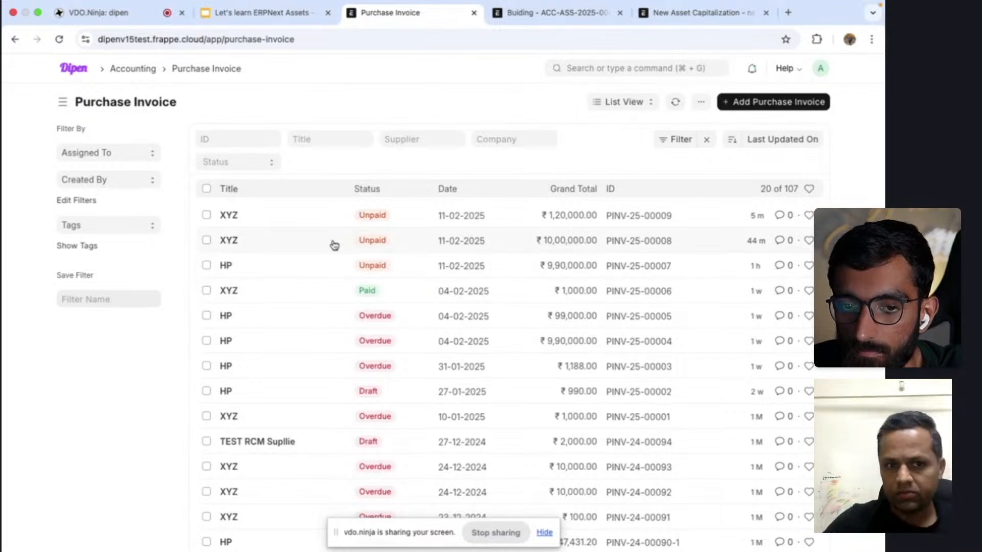
pyautogui.click(308, 222)
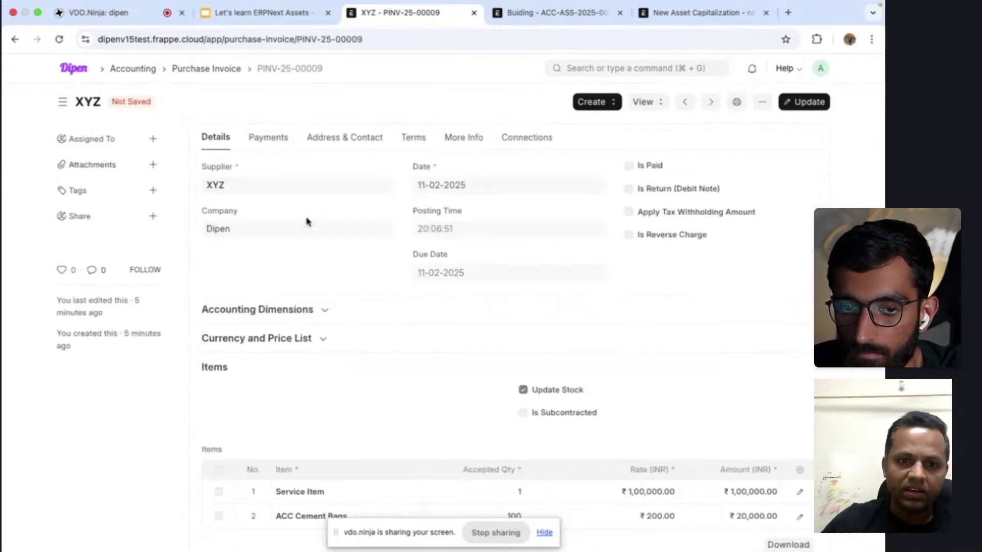
# Open the Service Item row of the invoice and check its expense head and WIP Composite Asset.
pyautogui.scroll(-5, 570, 333)
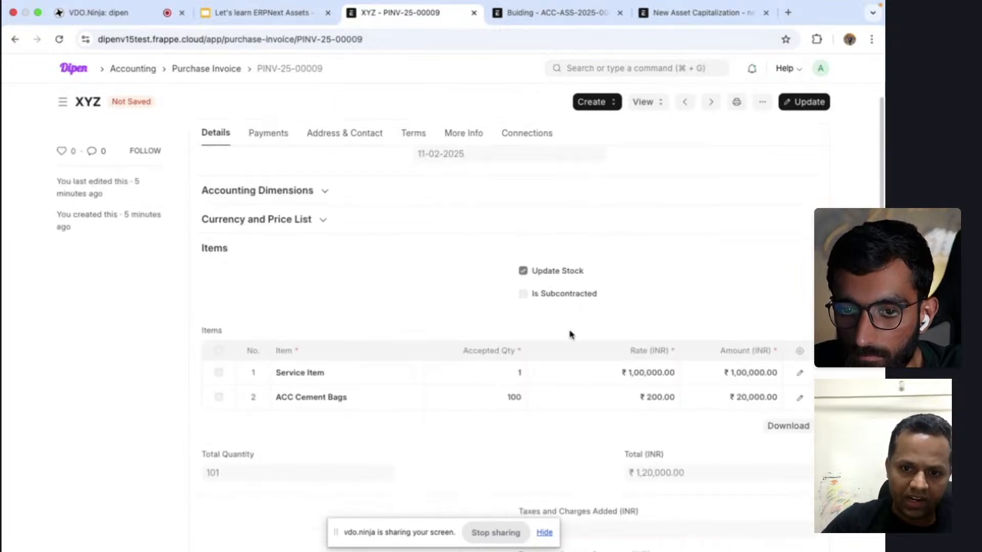
pyautogui.click(801, 377)
pyautogui.scroll(-15, 802, 378)
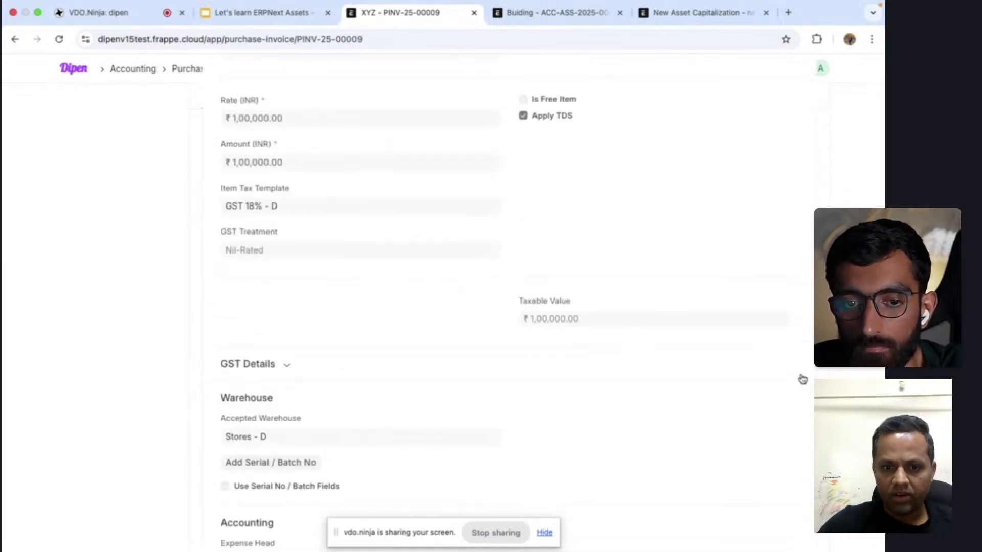
pyautogui.scroll(-7, 802, 378)
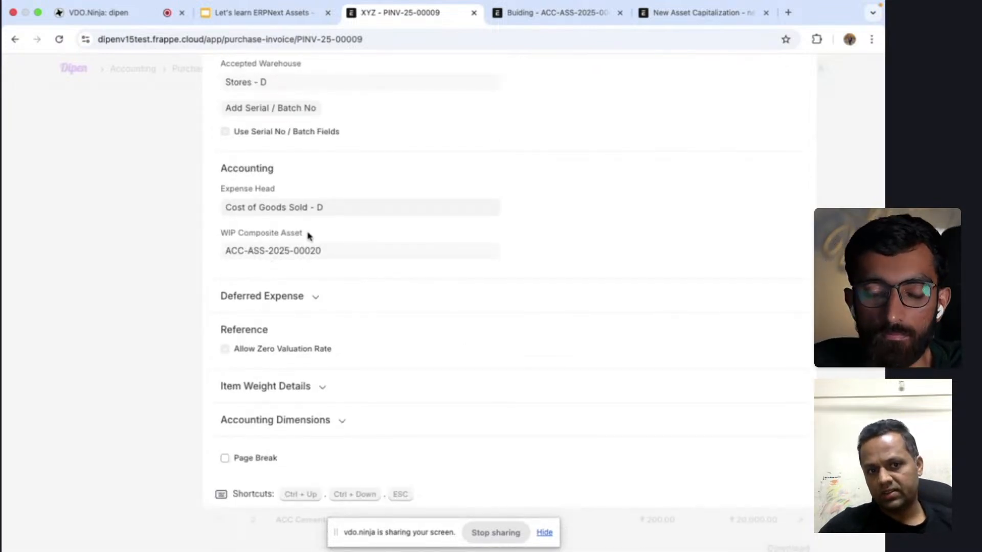
pyautogui.moveTo(308, 236); pyautogui.dragTo(216, 235)
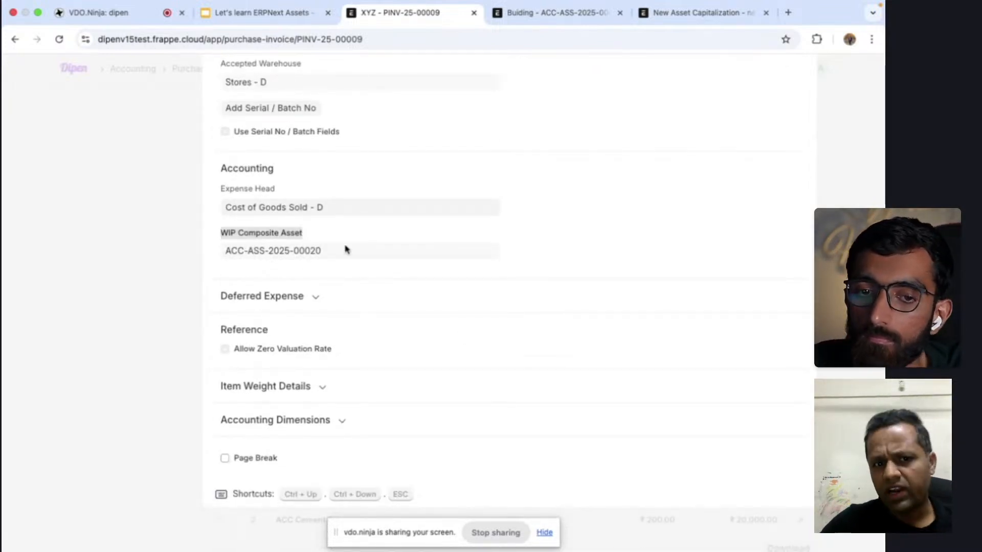
# Look at the new asset capitalization form, return to the building asset and open the Fixed Asset Register report.
pyautogui.click(648, 24)
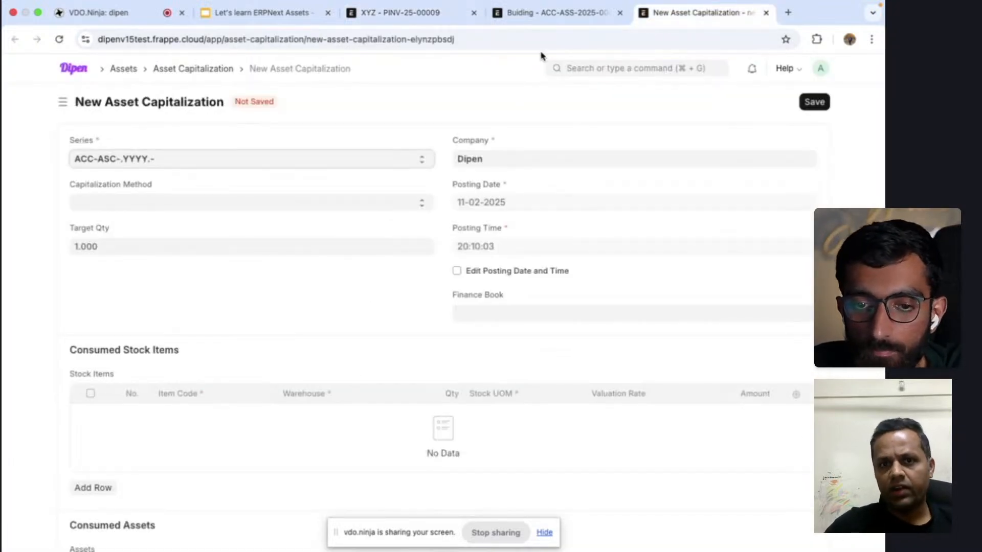
pyautogui.click(573, 19)
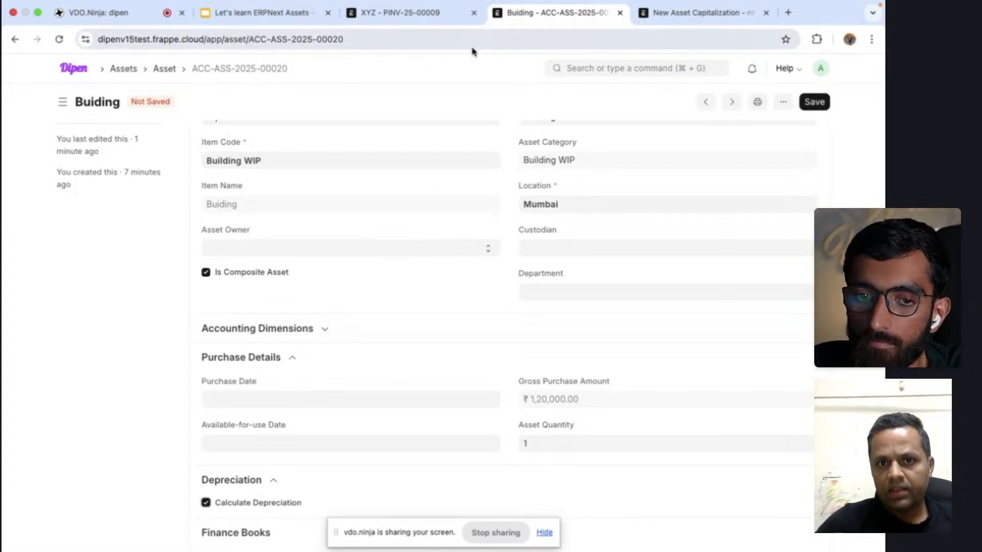
pyautogui.click(578, 70)
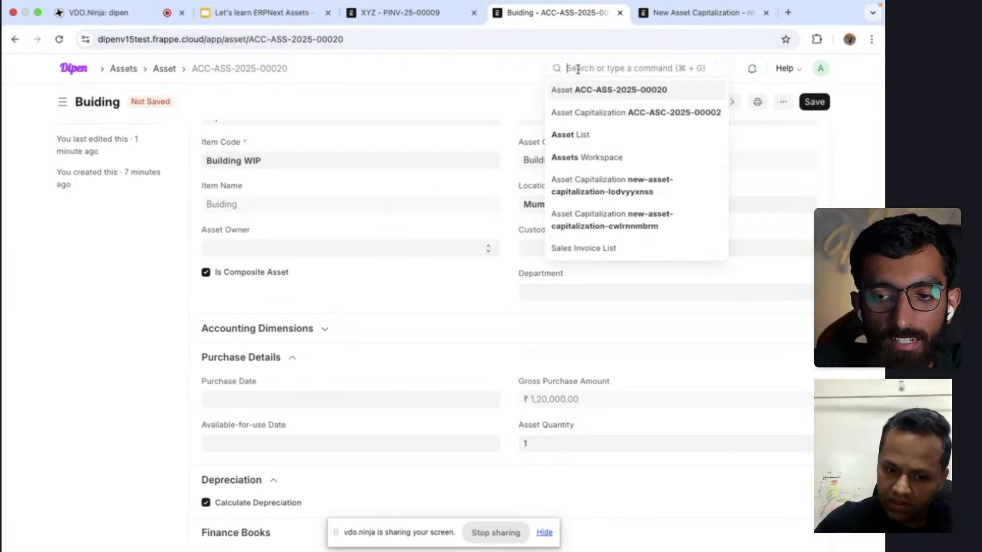
pyautogui.write('fix')
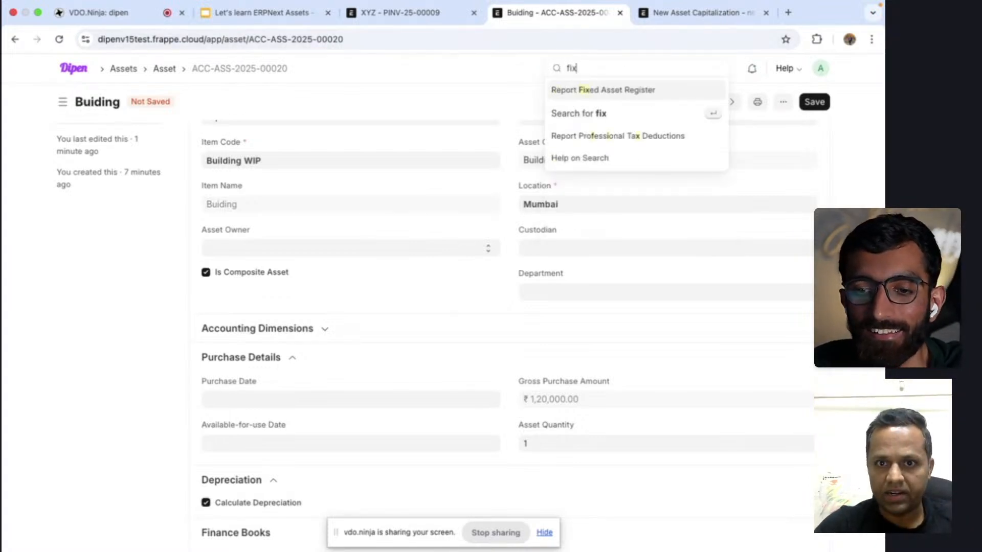
pyautogui.click(584, 97)
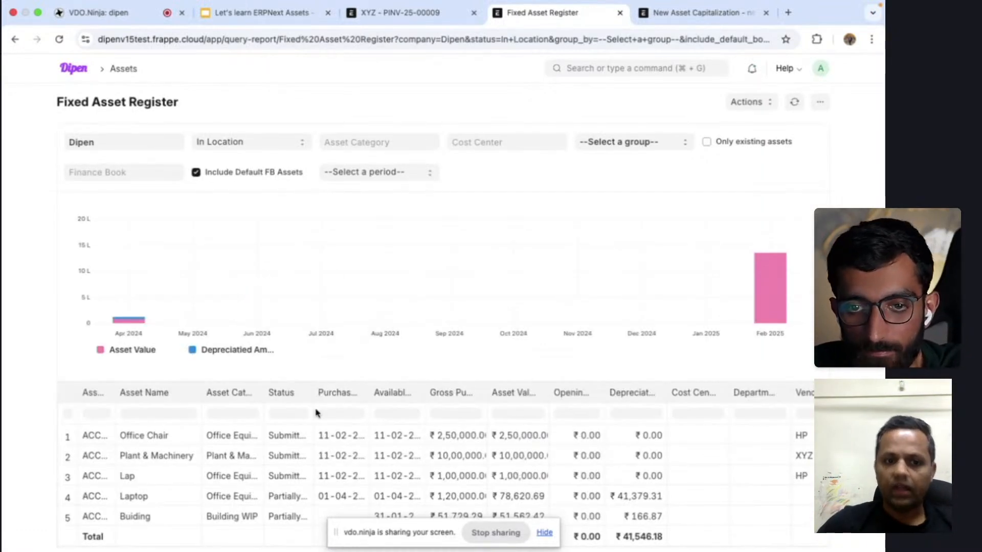
# Review the register's asset rows, from asset names and values across to vendor, location and company.
pyautogui.scroll(-1, 379, 303)
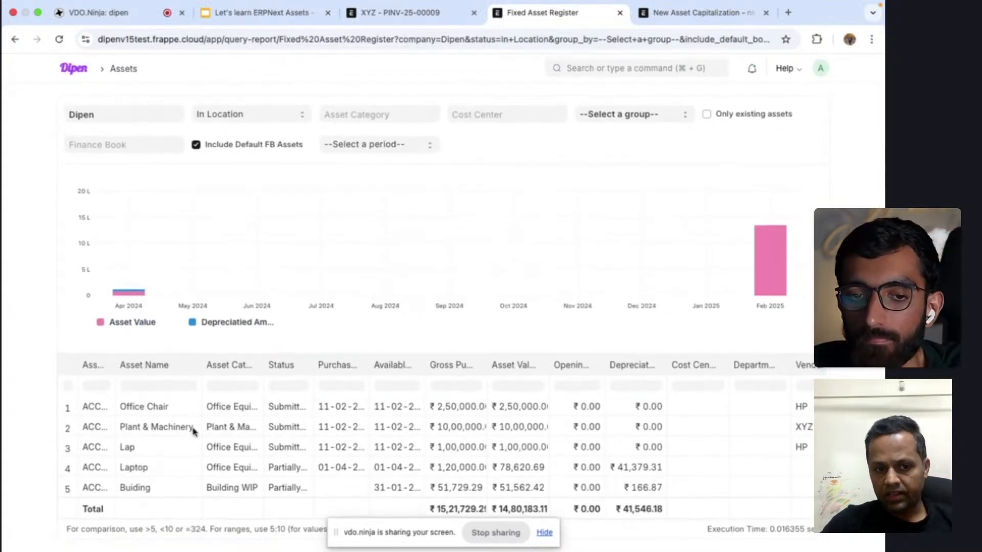
pyautogui.hscroll(2, 246, 451)
pyautogui.hscroll(2, 246, 451)
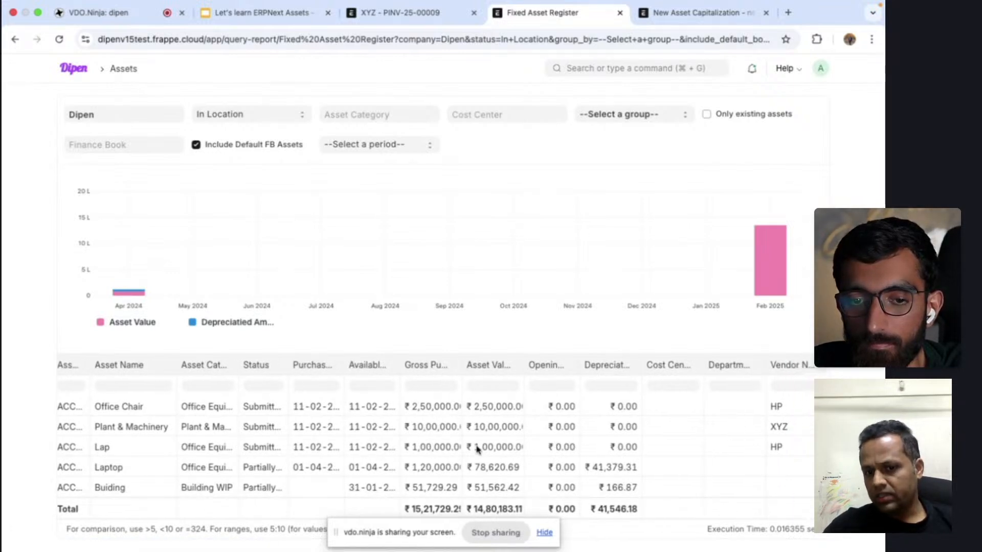
pyautogui.hscroll(5, 556, 445)
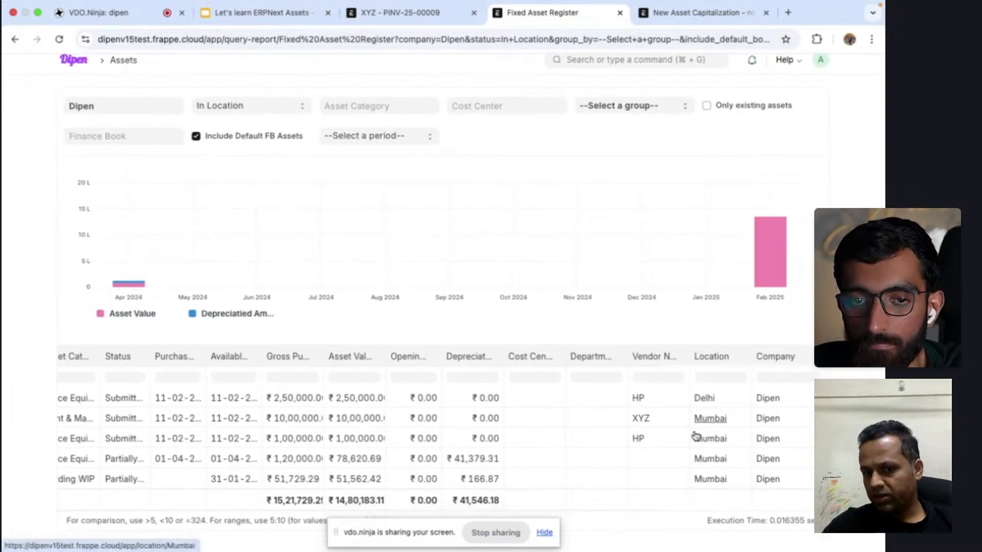
pyautogui.hscroll(-5, 417, 462)
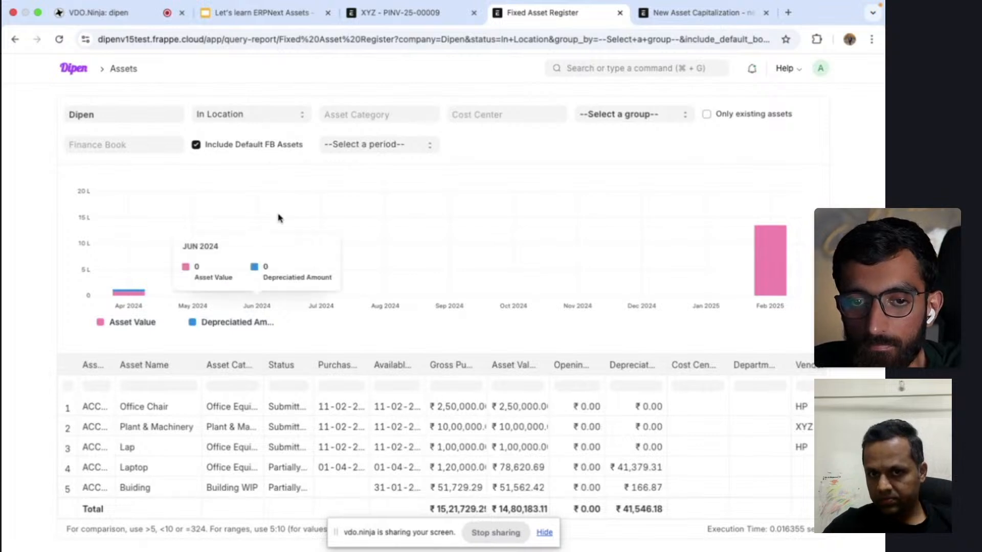
pyautogui.scroll(1, 278, 219)
# Group the Fixed Asset Register by Asset Category, compare it with grouping by Location, and restore the Asset Category grouping.
pyautogui.click(628, 142)
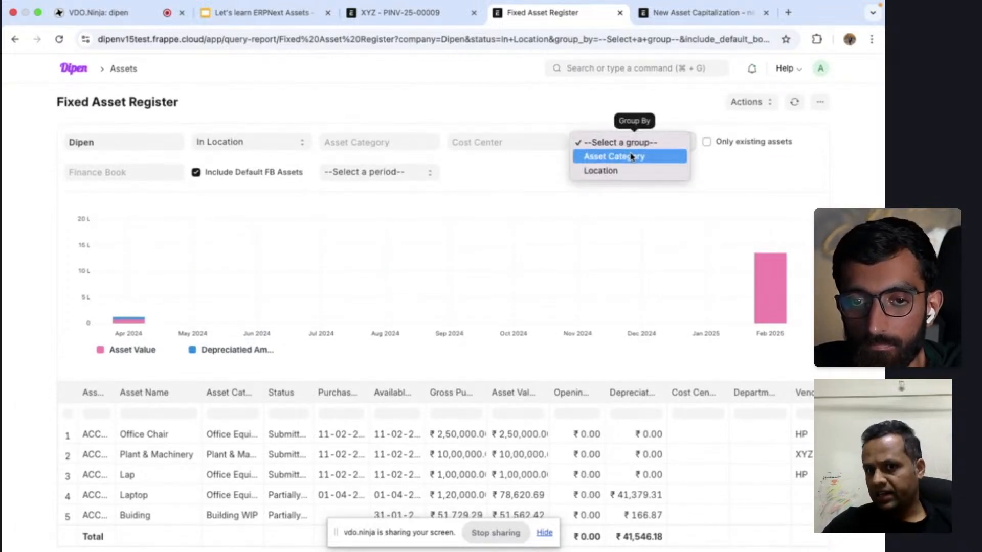
pyautogui.click(633, 156)
pyautogui.click(633, 148)
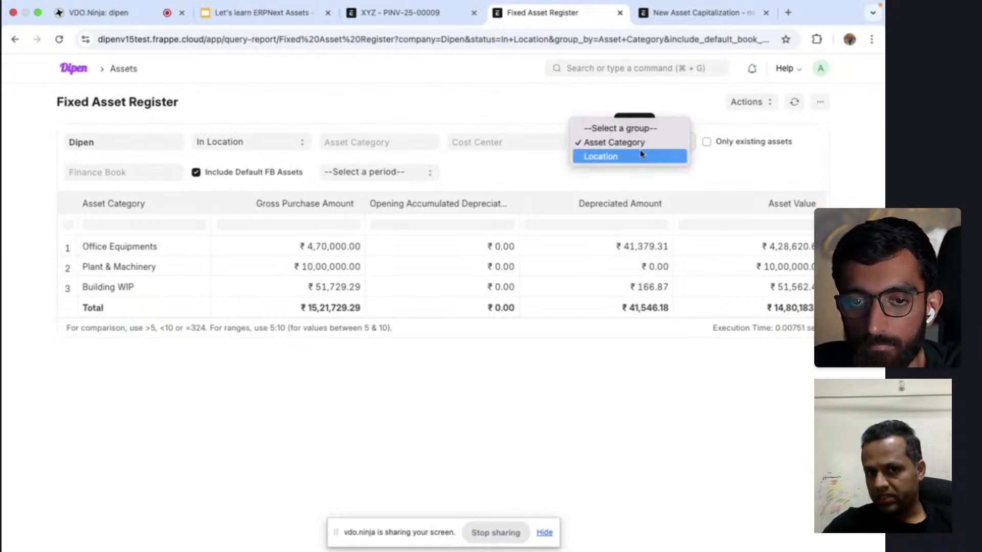
pyautogui.click(642, 159)
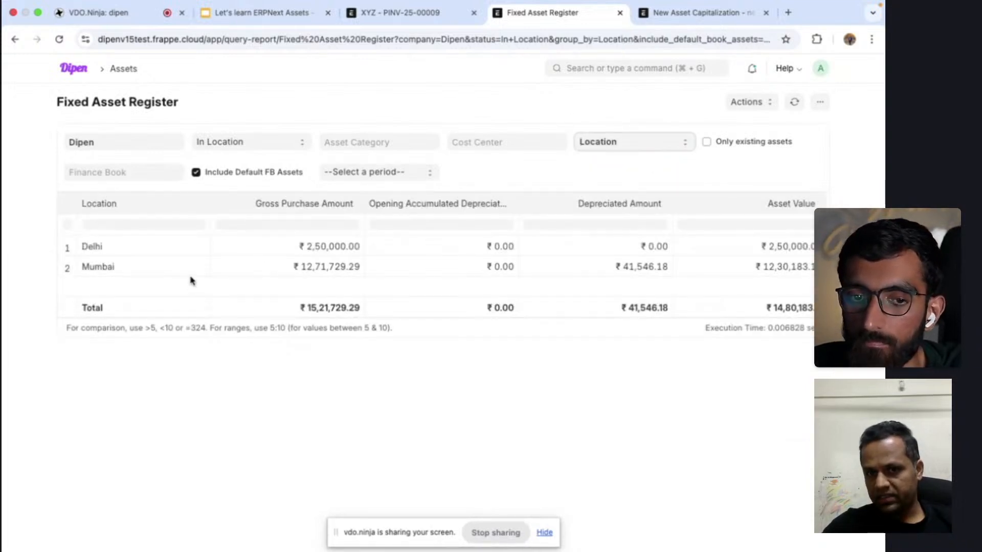
pyautogui.click(649, 141)
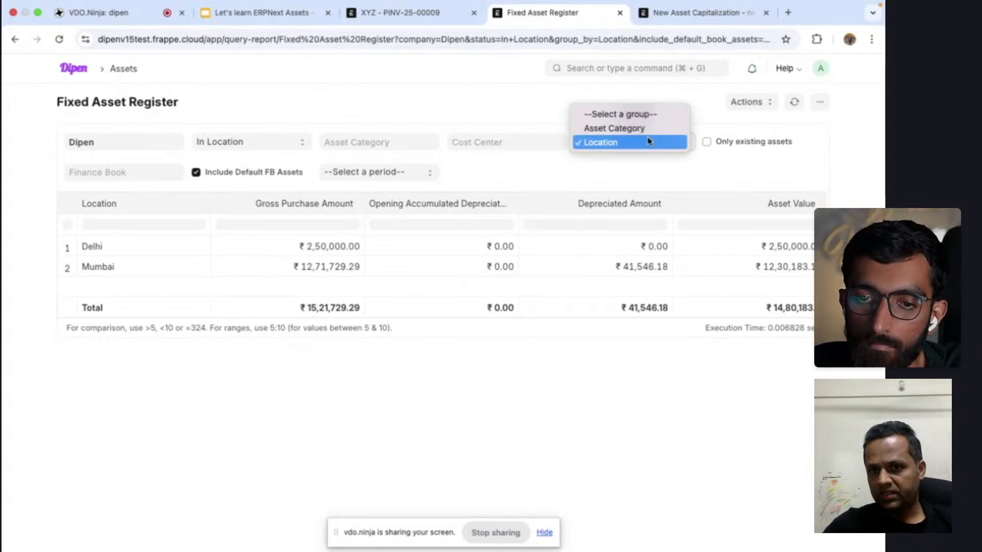
pyautogui.click(644, 129)
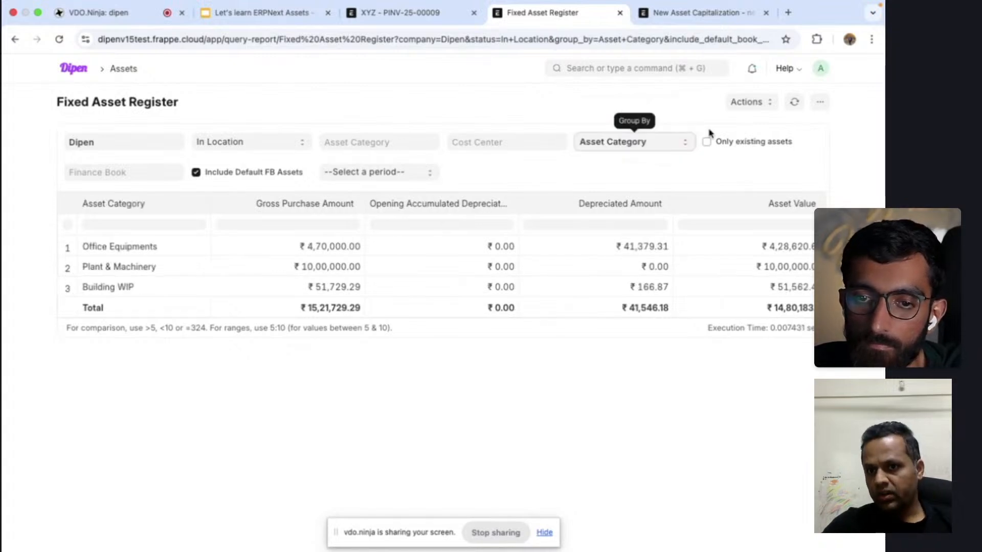
# Restrict the register to only existing assets and clear that restriction again.
pyautogui.click(707, 142)
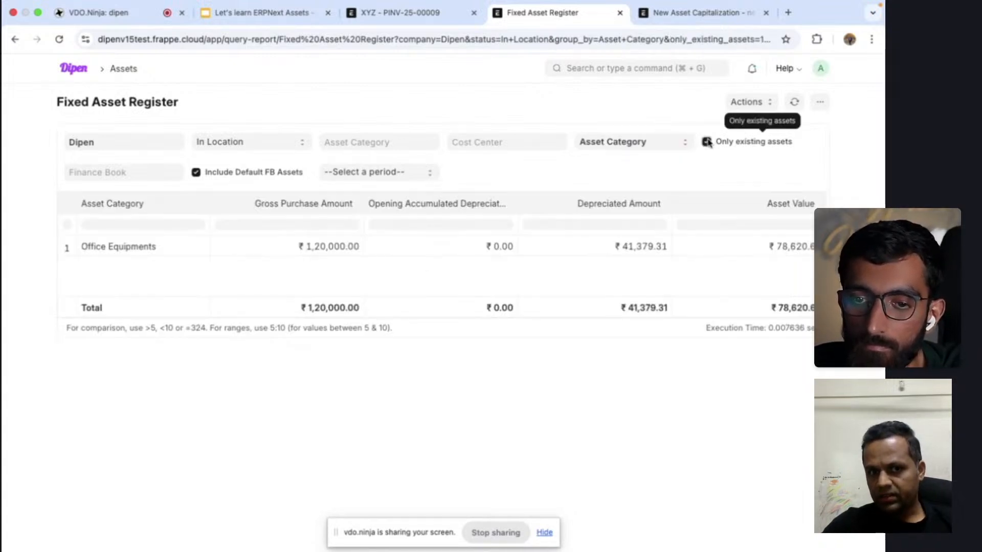
pyautogui.click(707, 142)
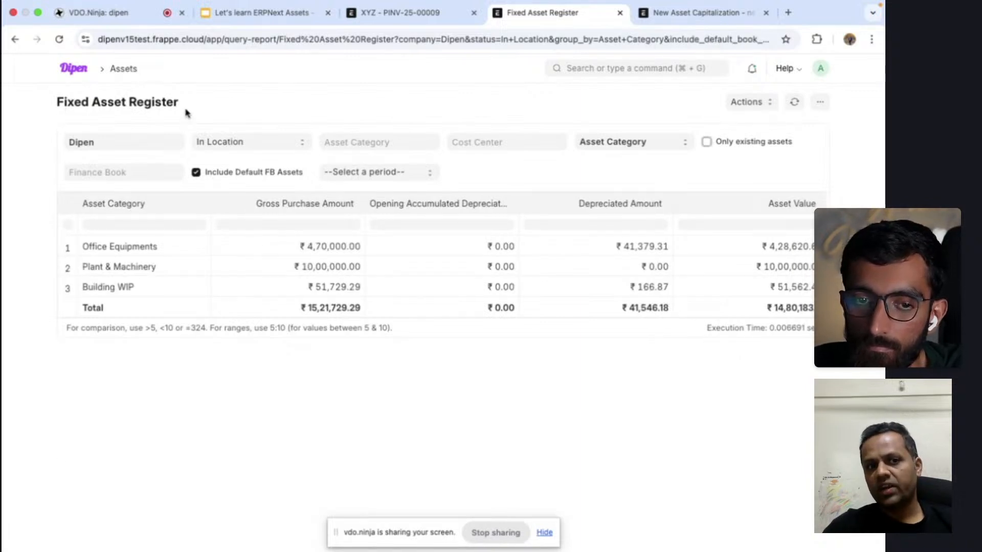
pyautogui.moveTo(157, 106); pyautogui.dragTo(61, 104)
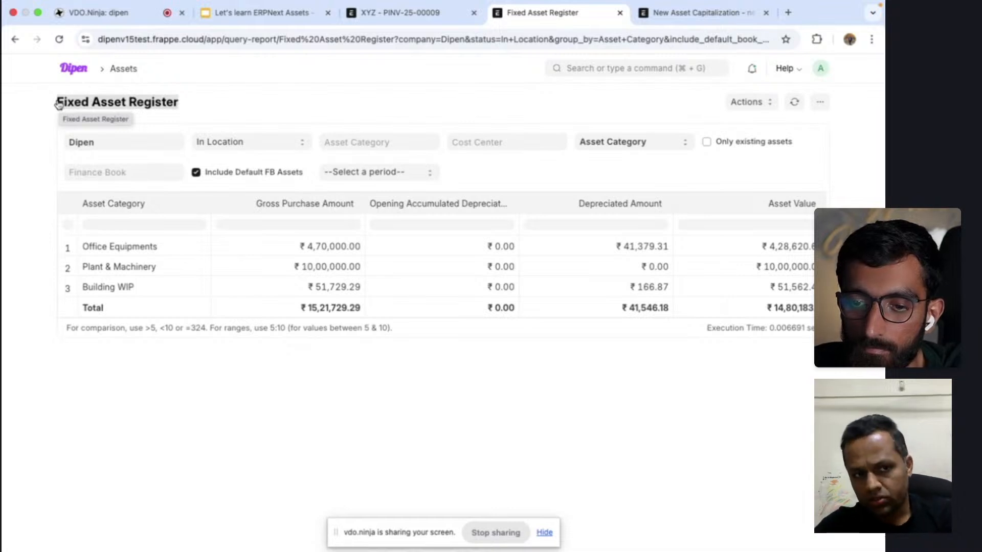
pyautogui.click(232, 105)
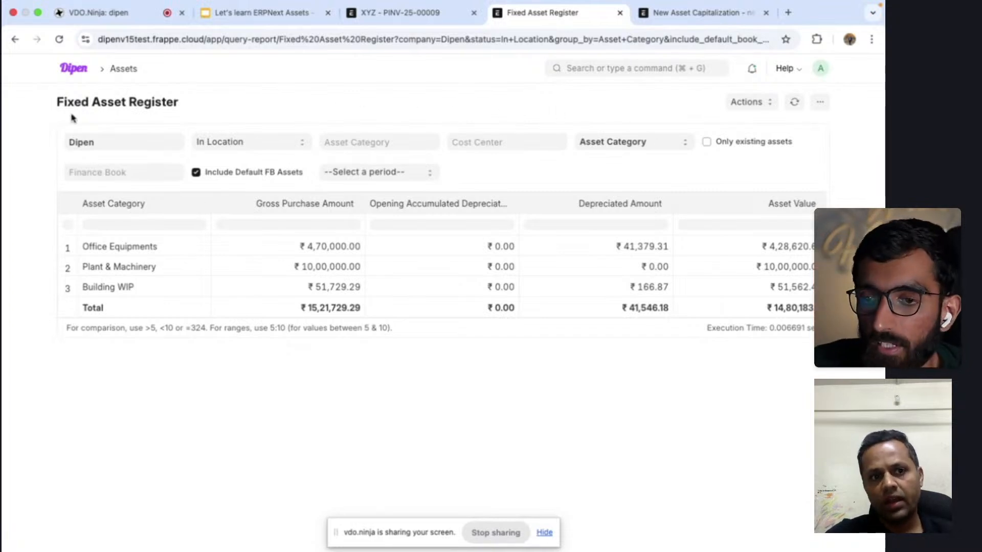
pyautogui.moveTo(55, 102); pyautogui.dragTo(178, 112)
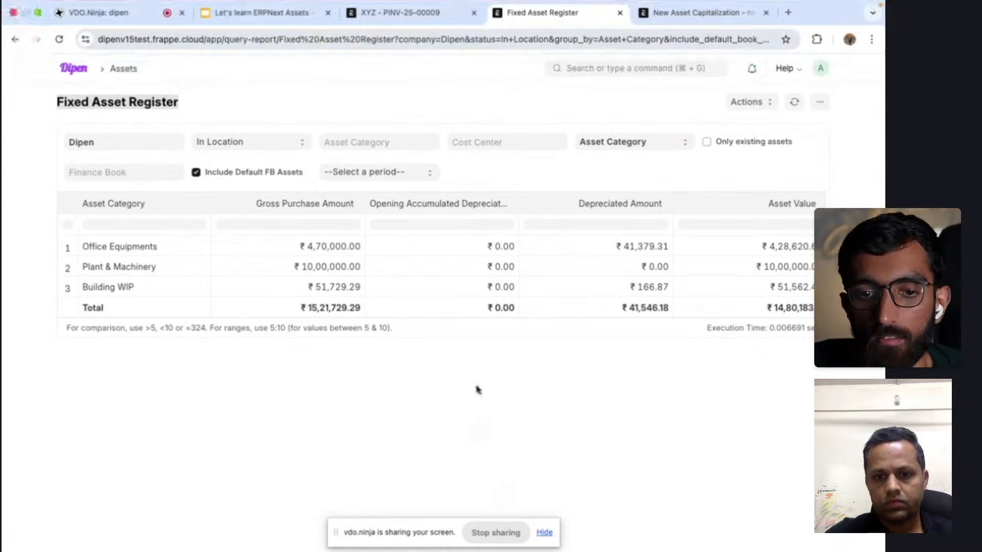
pyautogui.click(494, 534)
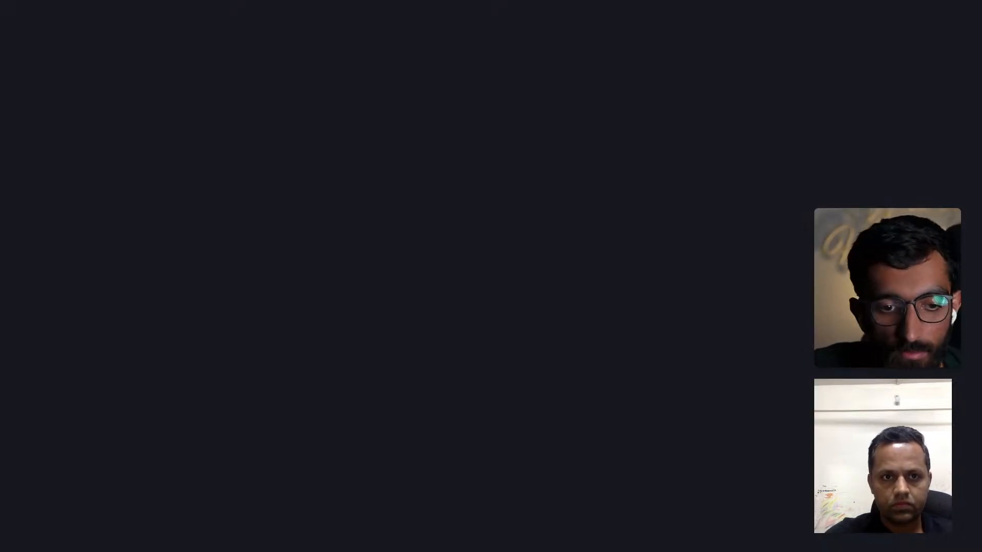